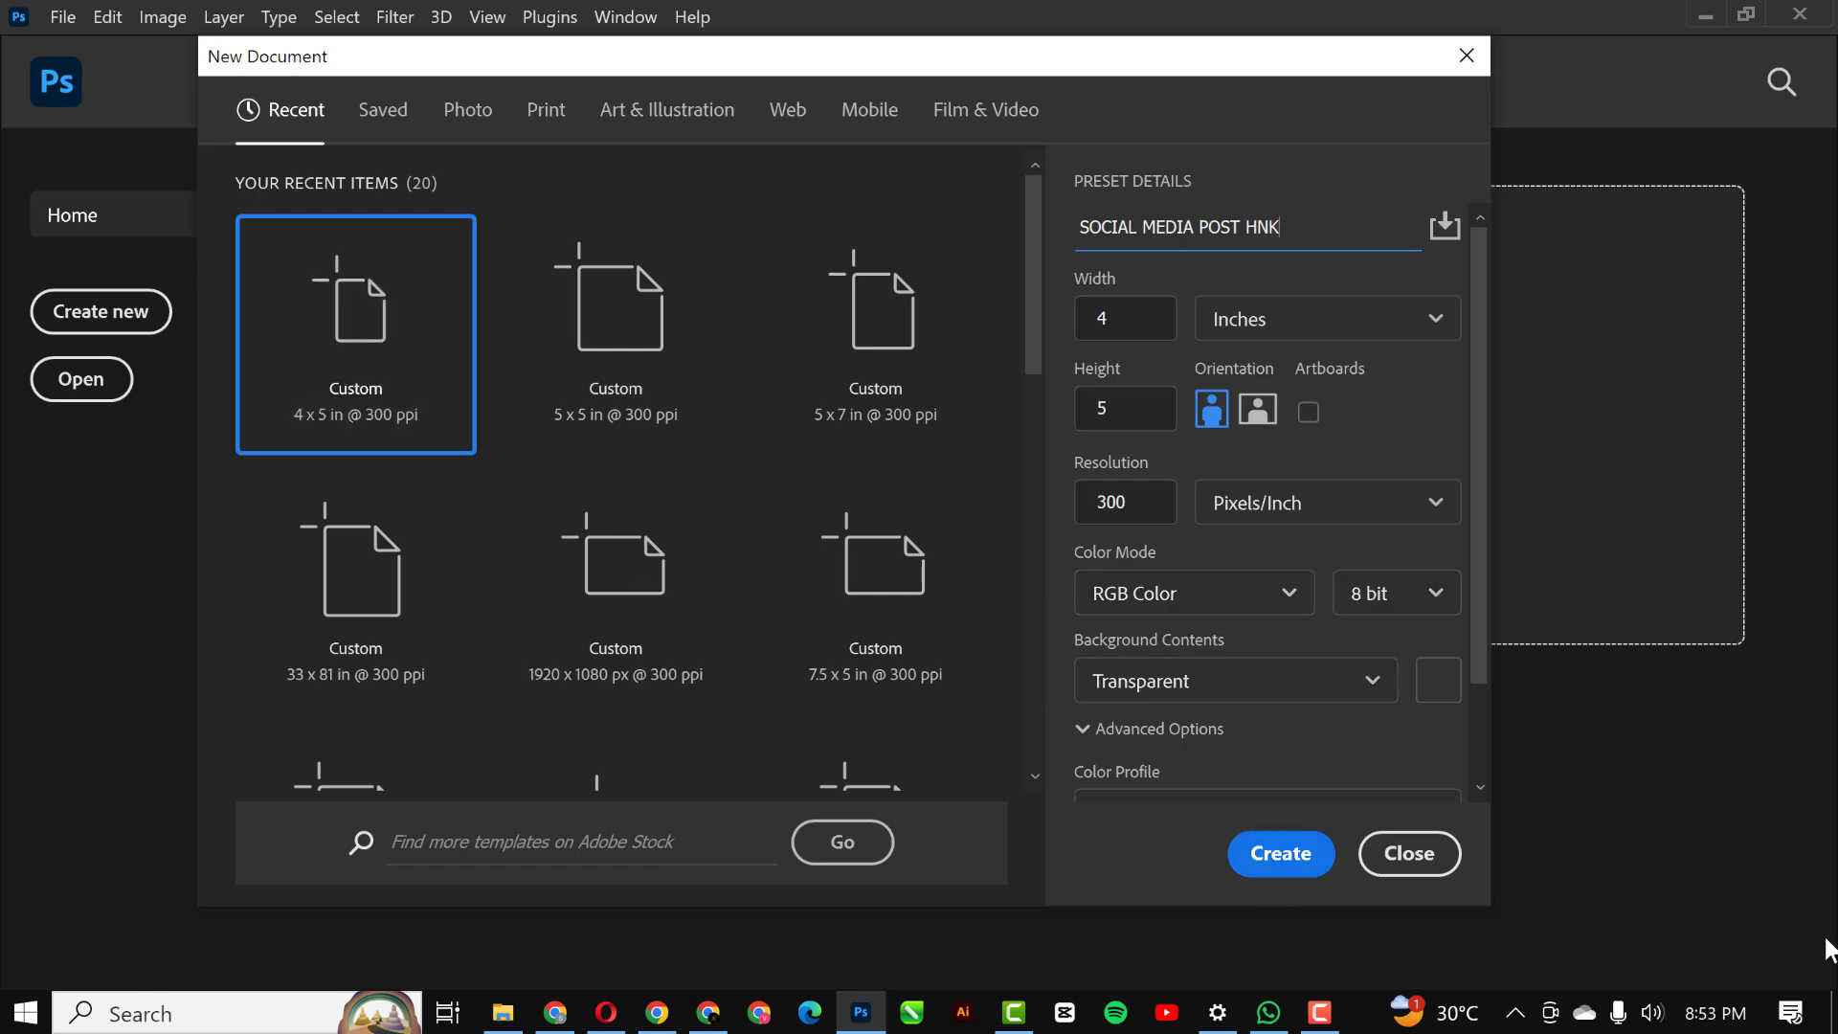
Step: Create the SOCIAL MEDIA POST HNK document at 4 x 5 inches, 300 pixels/inch, RGB Color, with transparent background contents
click(1282, 867)
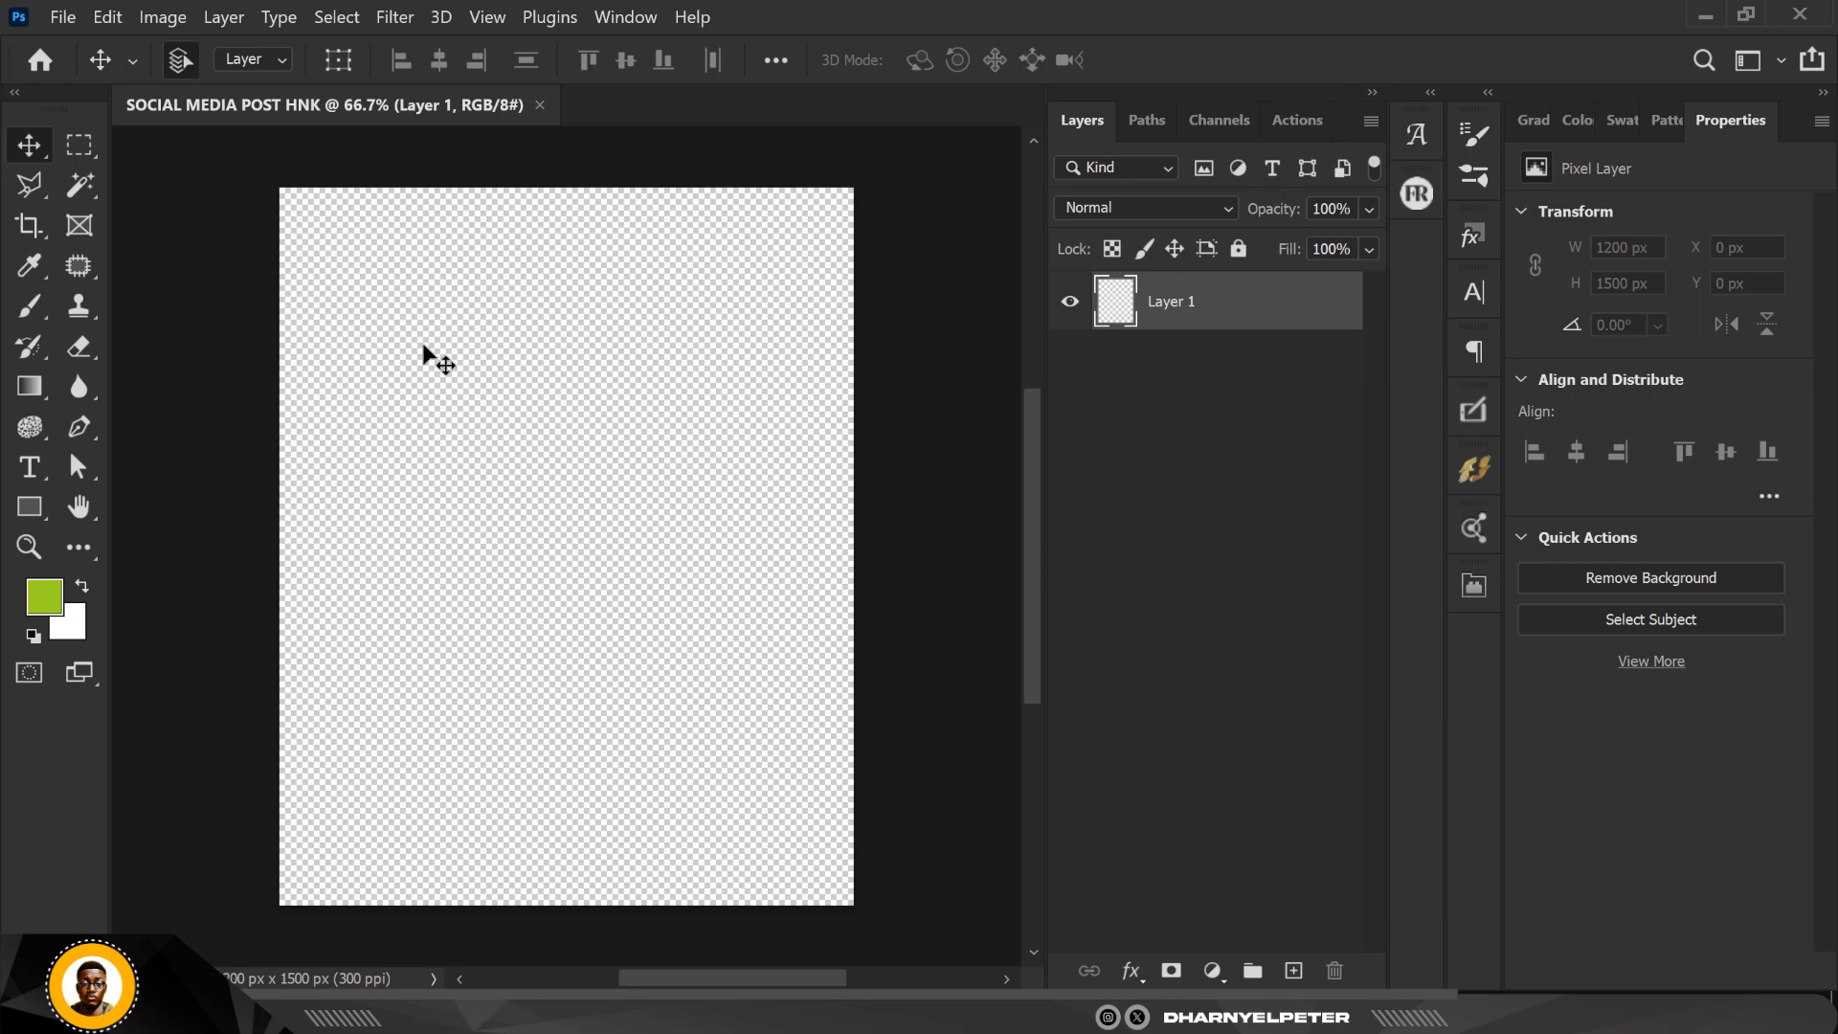
click(1015, 490)
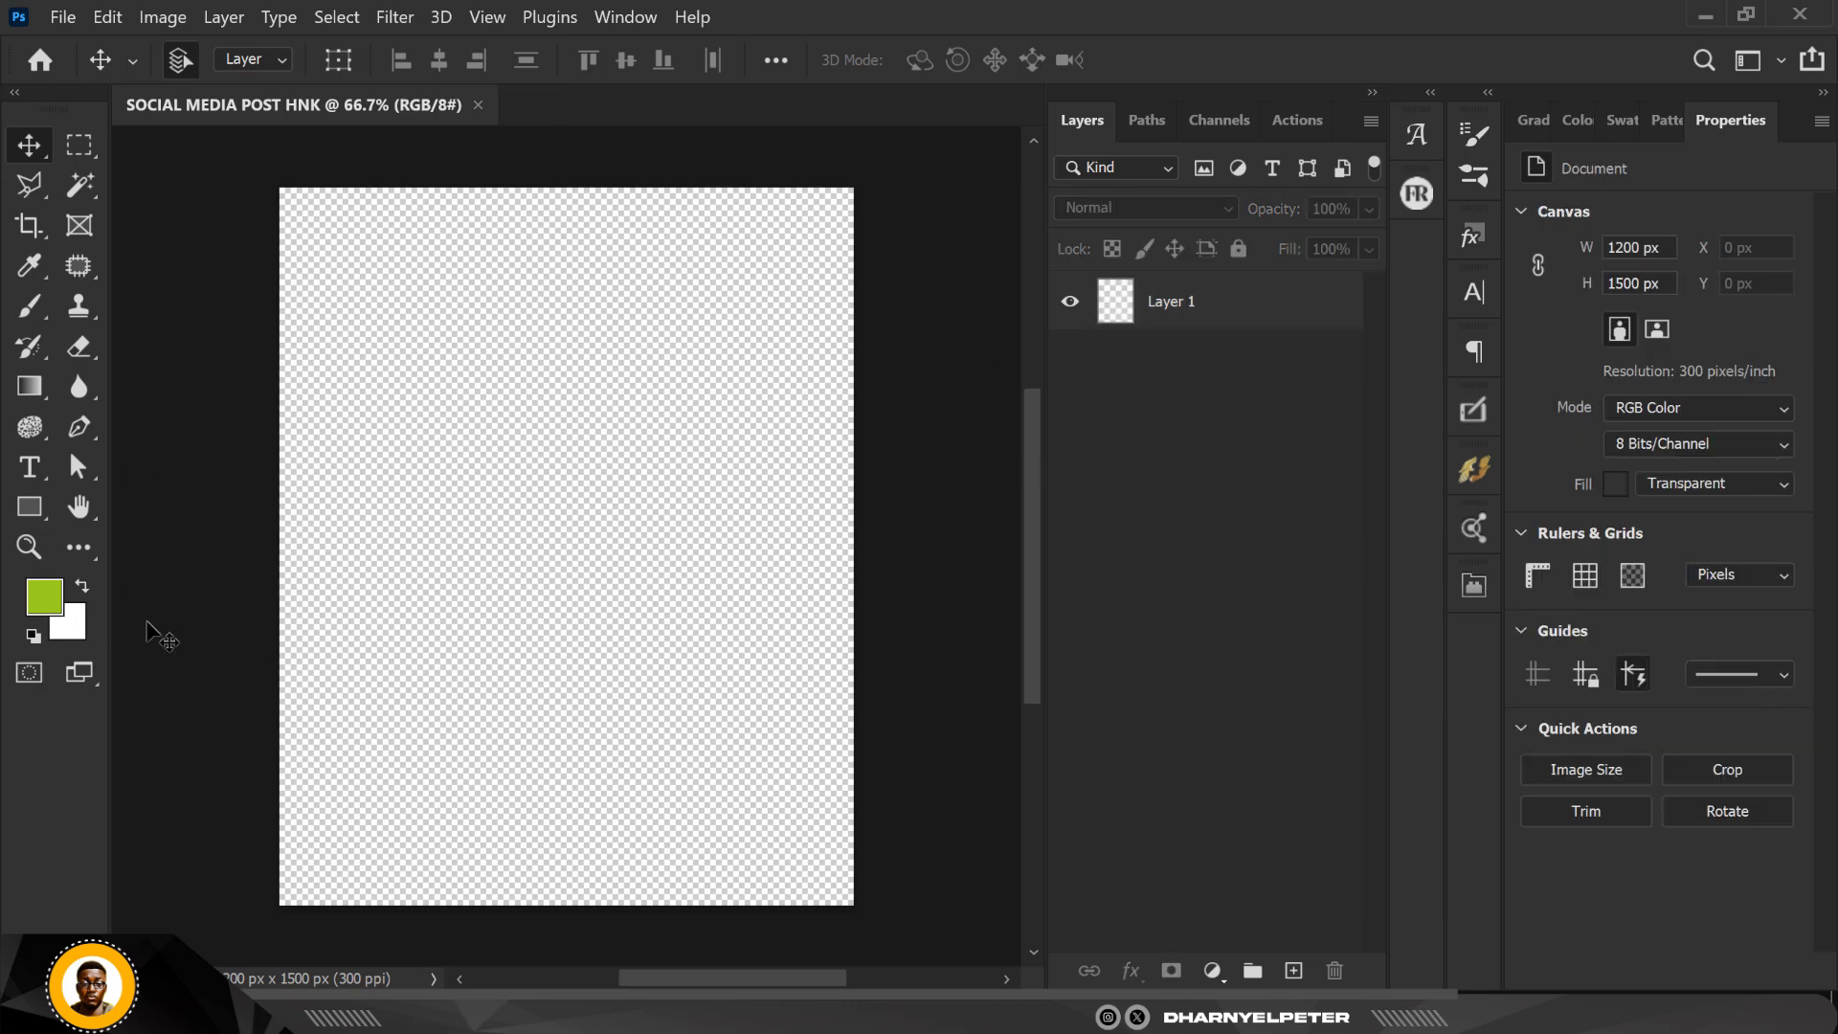
Step: Swap the lime green foreground color with the background color, then set the foreground to dark green 0a2e03
click(45, 604)
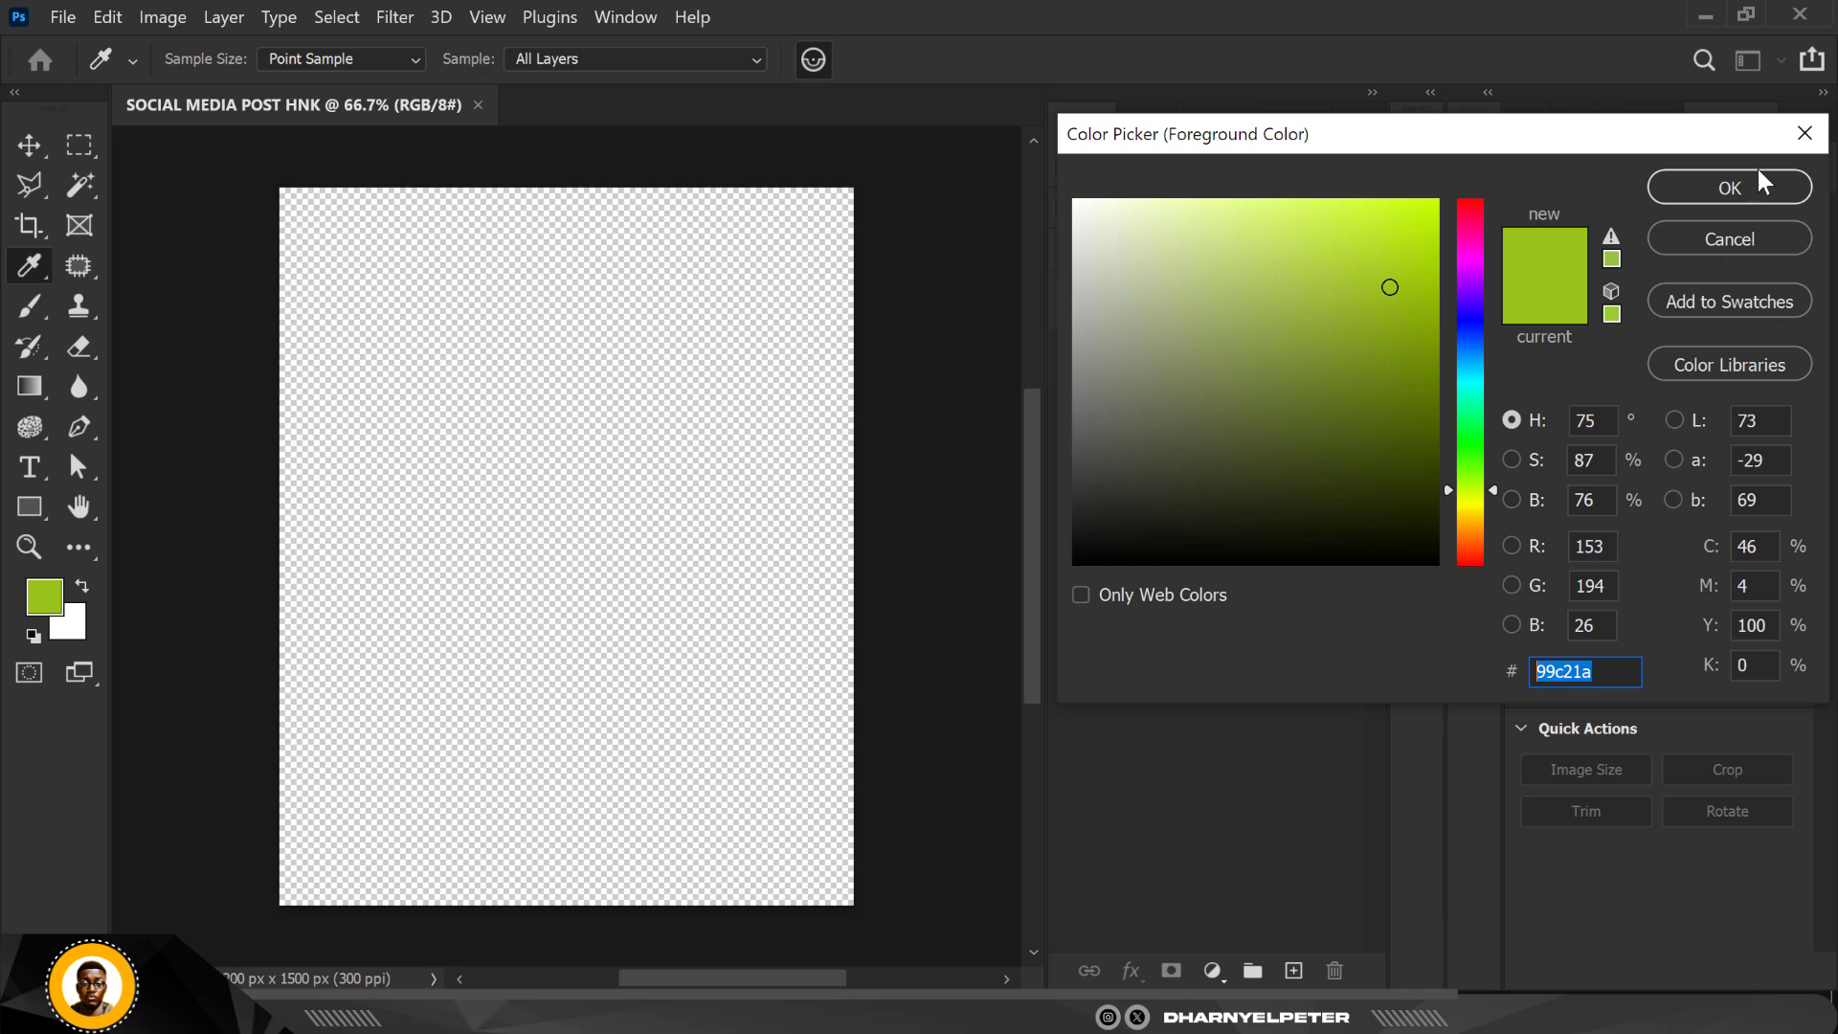
click(1731, 189)
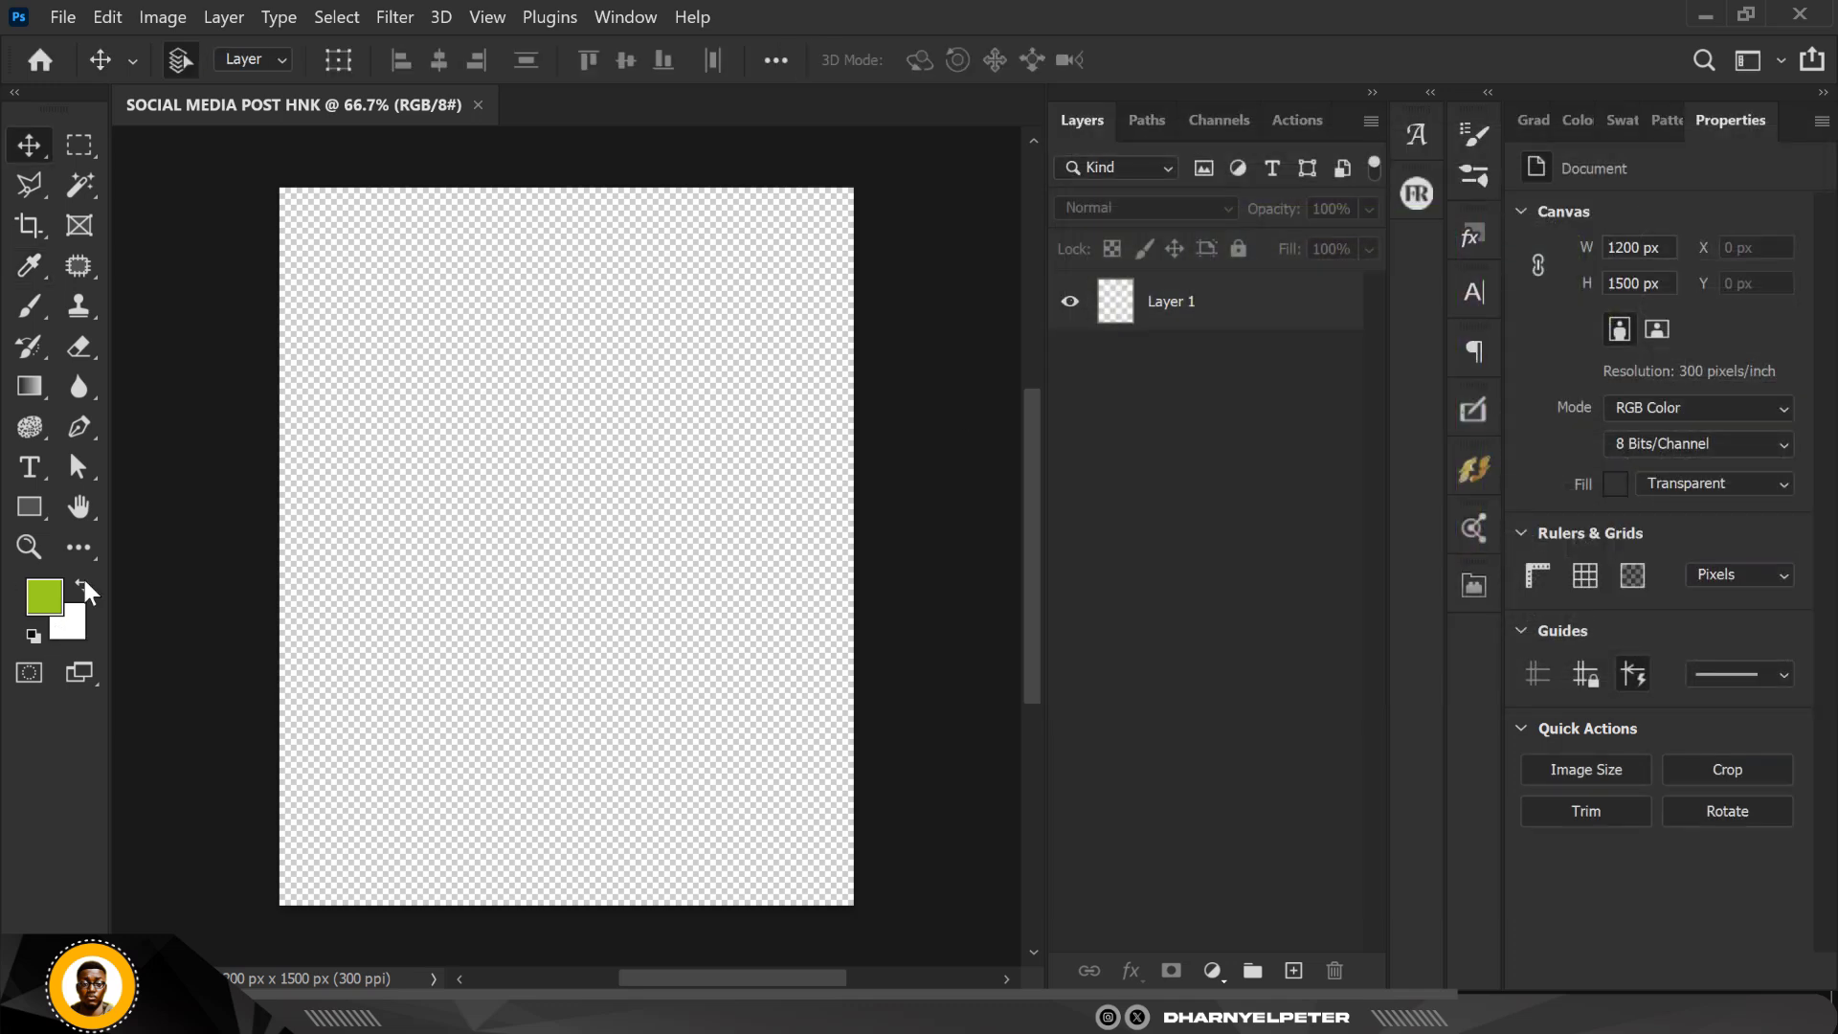
click(82, 578)
click(45, 599)
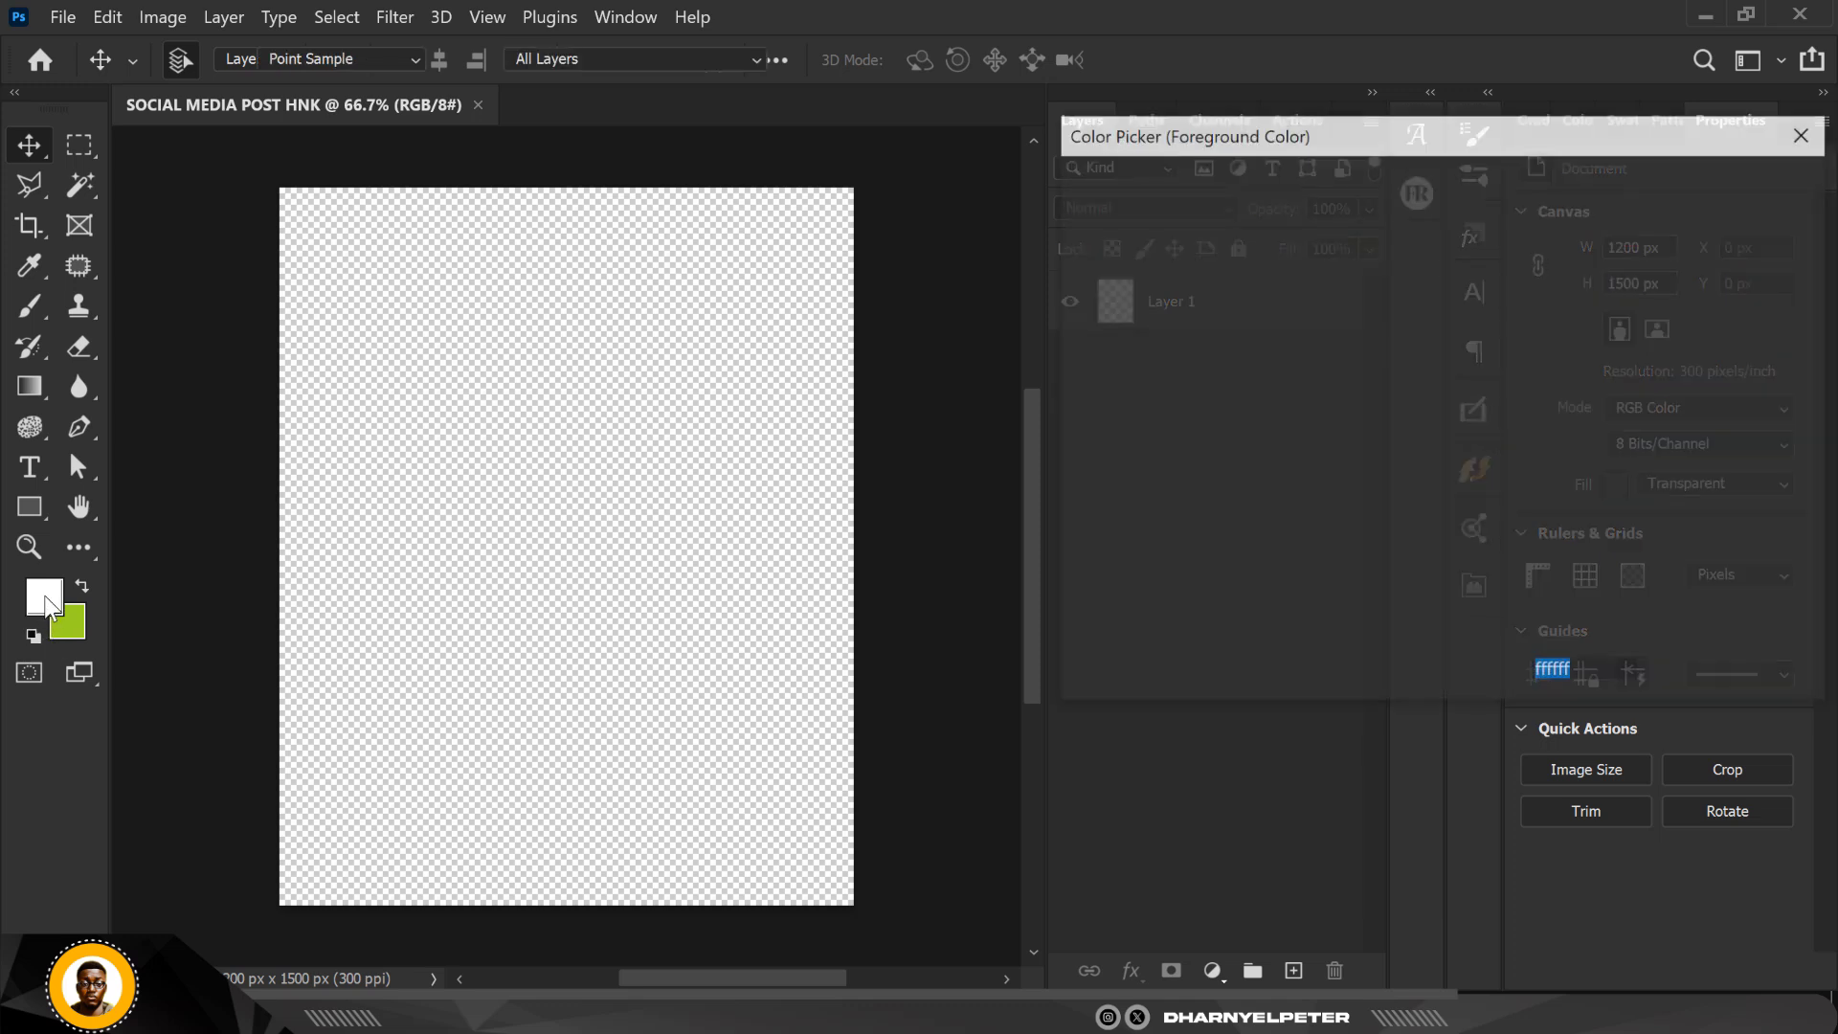
drag(1473, 497, 1414, 500)
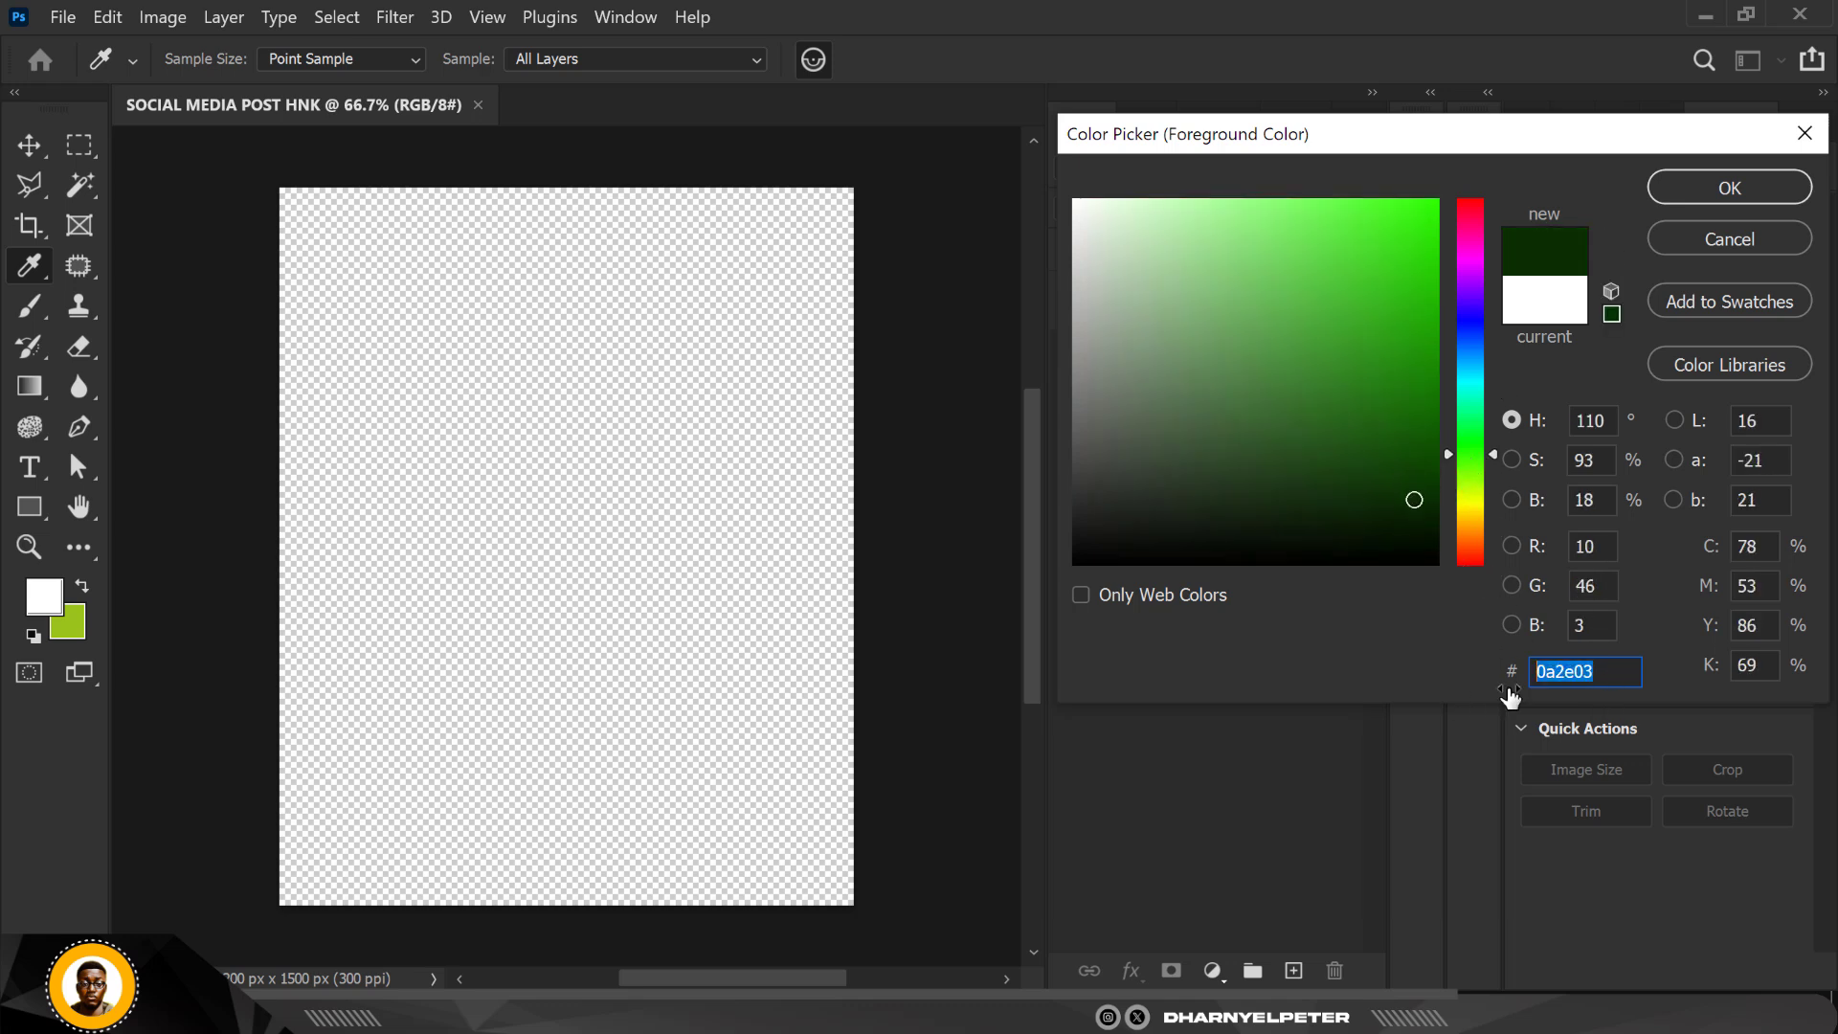
click(1728, 188)
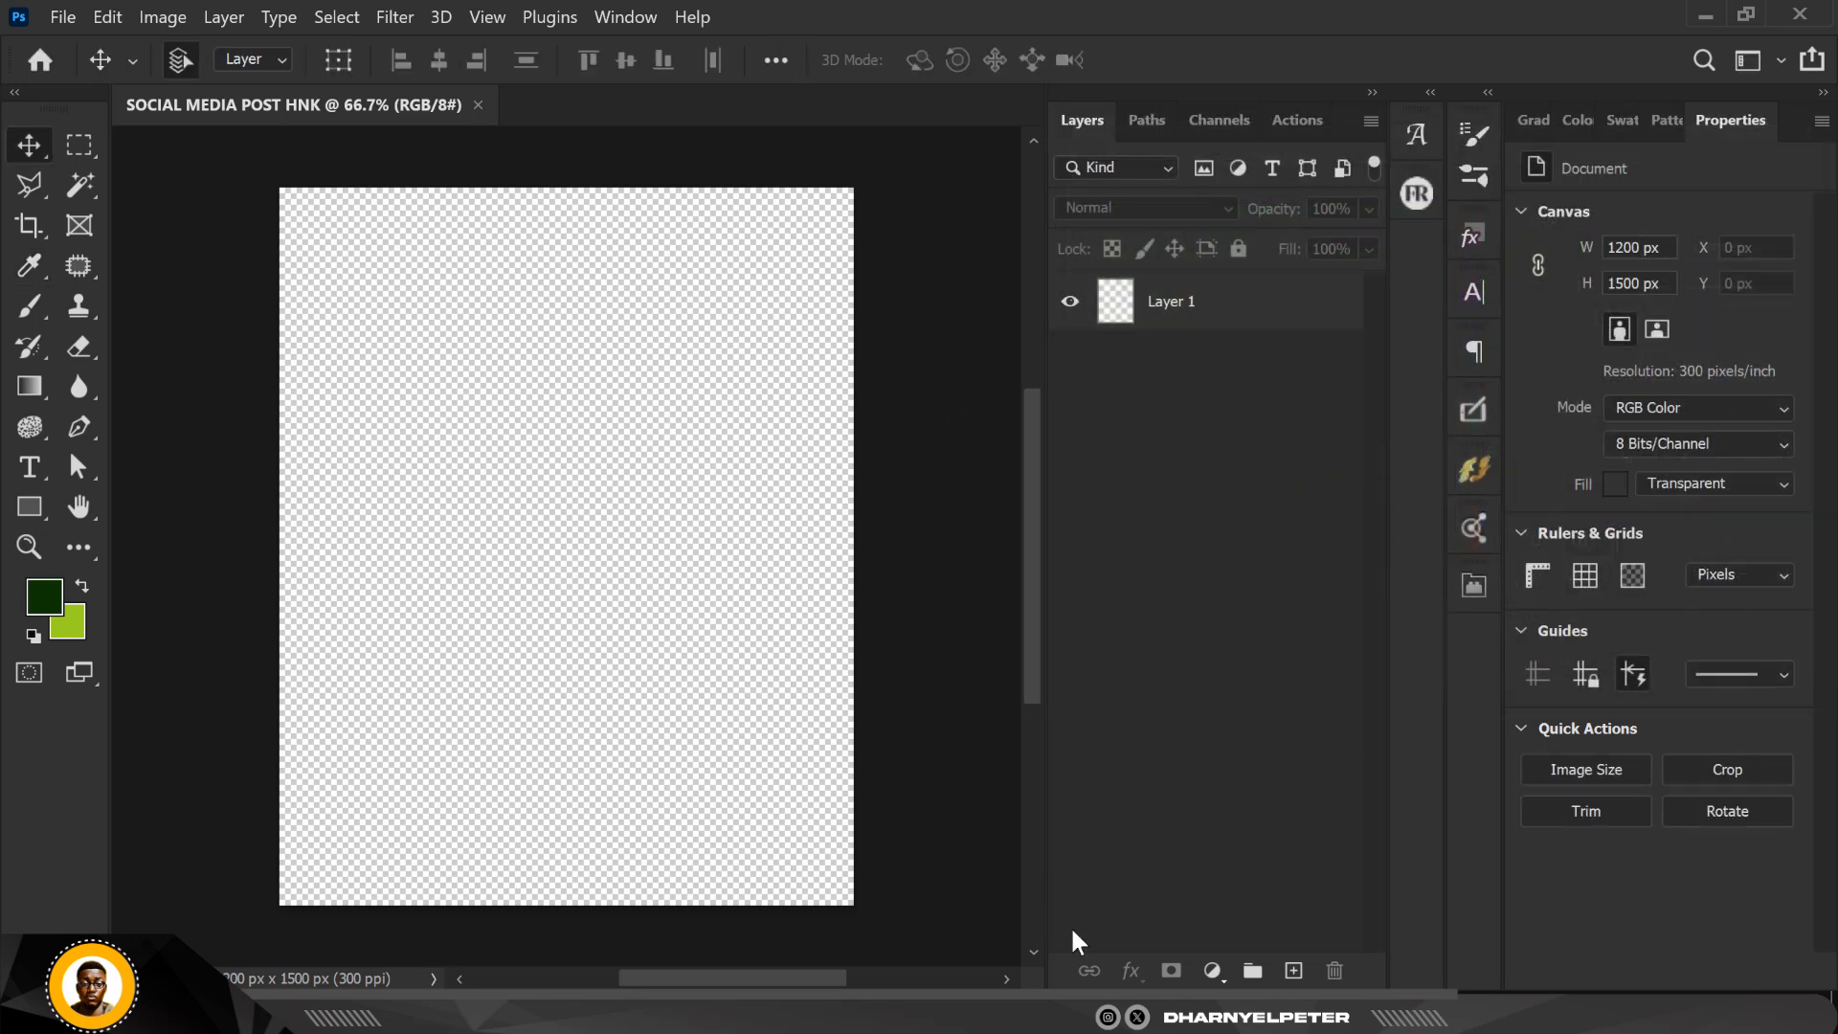
Step: Add a Solid Color fill layer in dark green 0a2e03 as the poster's background
click(1254, 326)
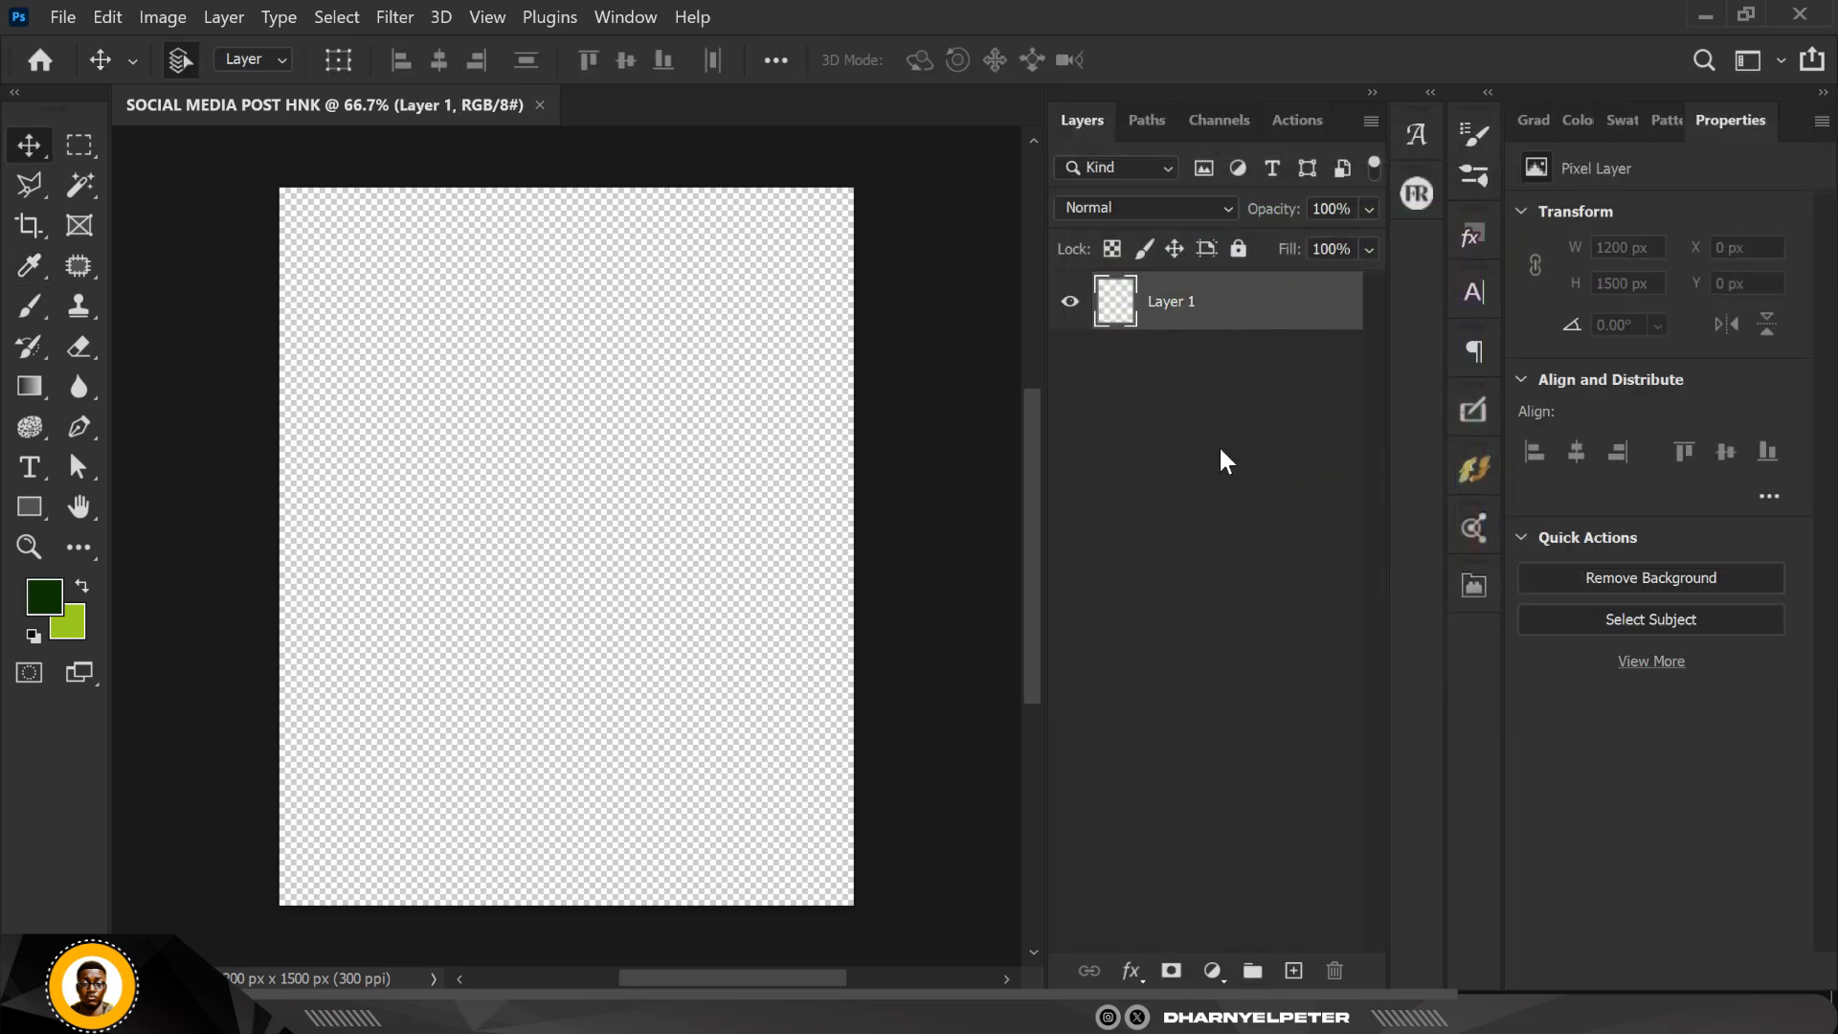
click(1212, 973)
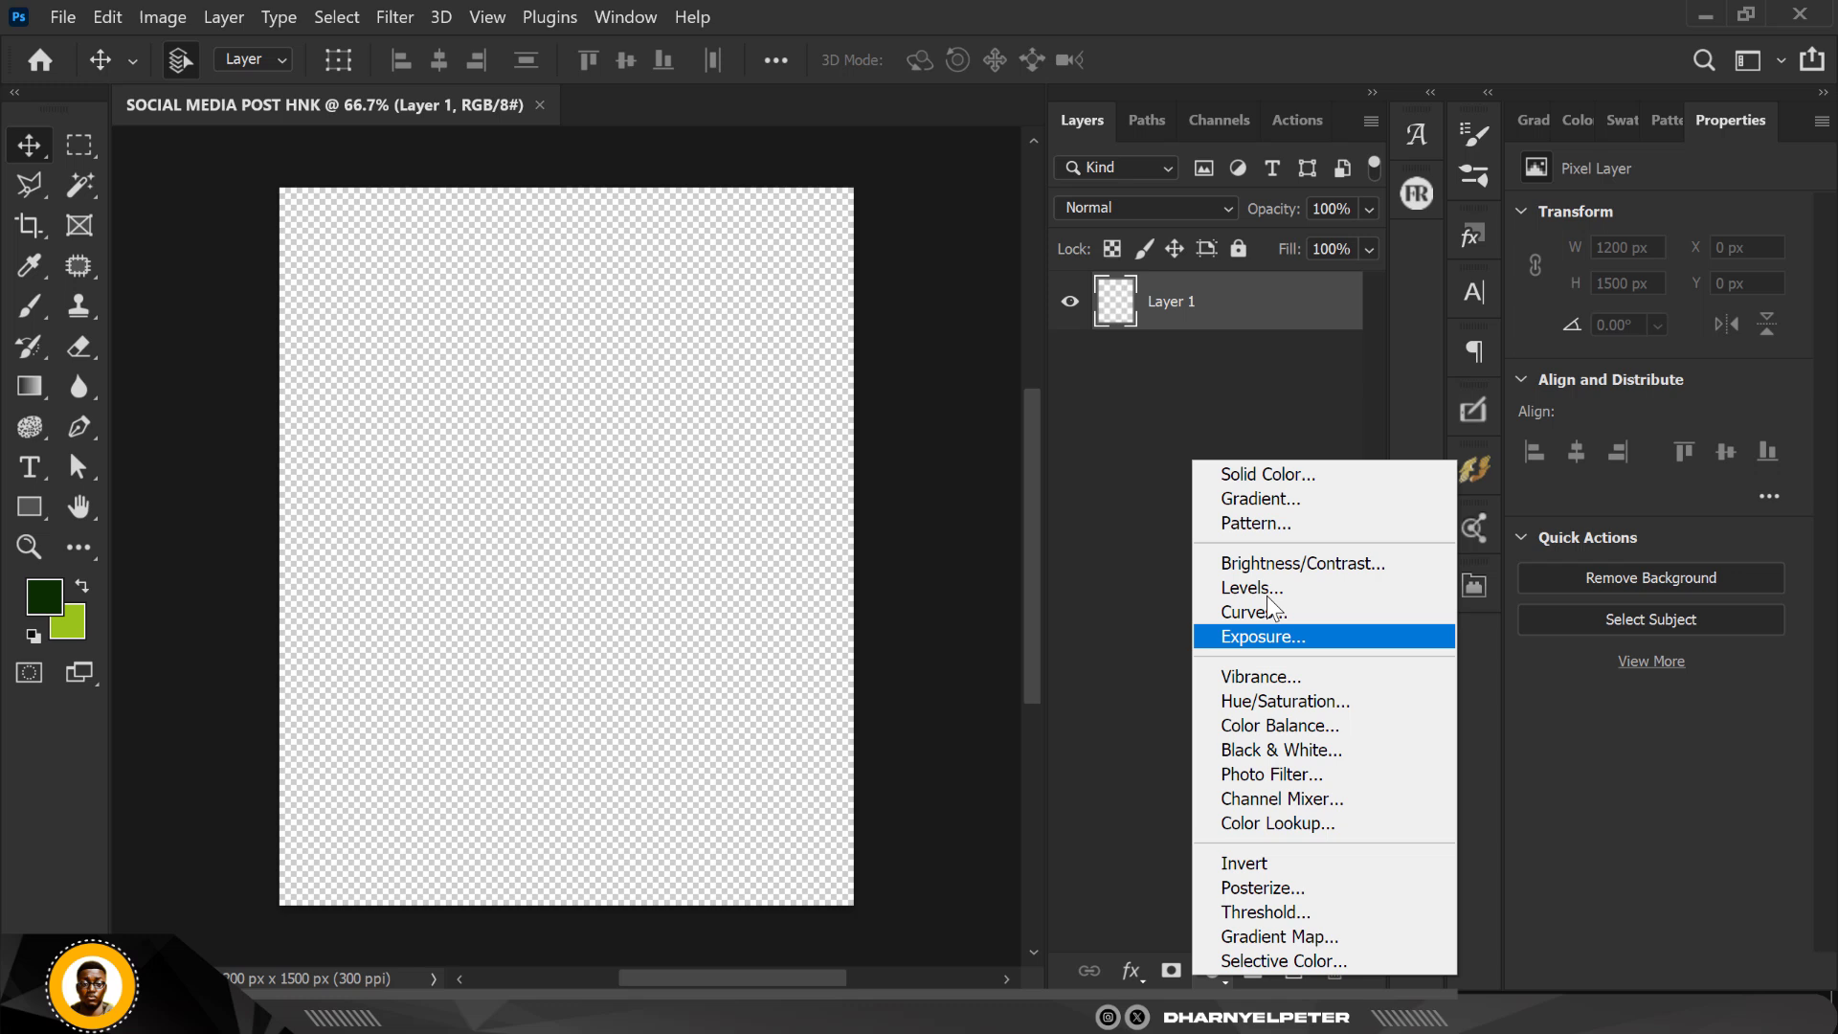
click(1283, 473)
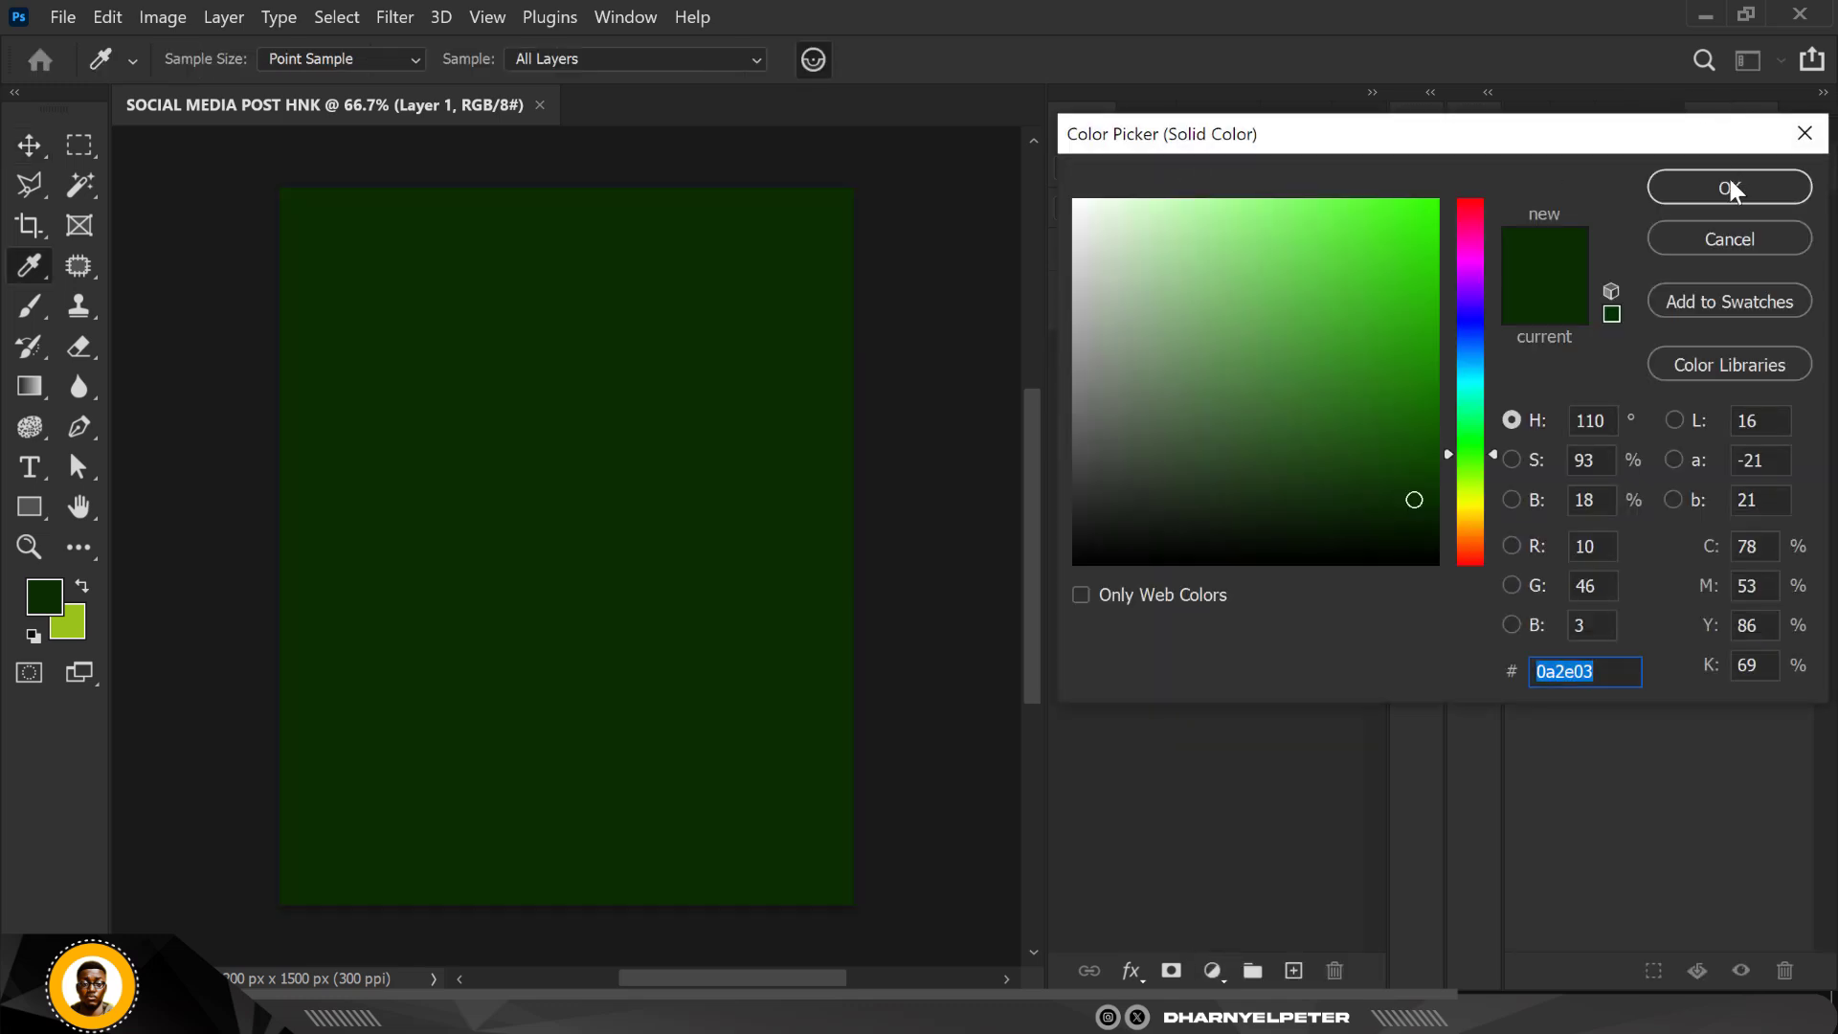
key(Return)
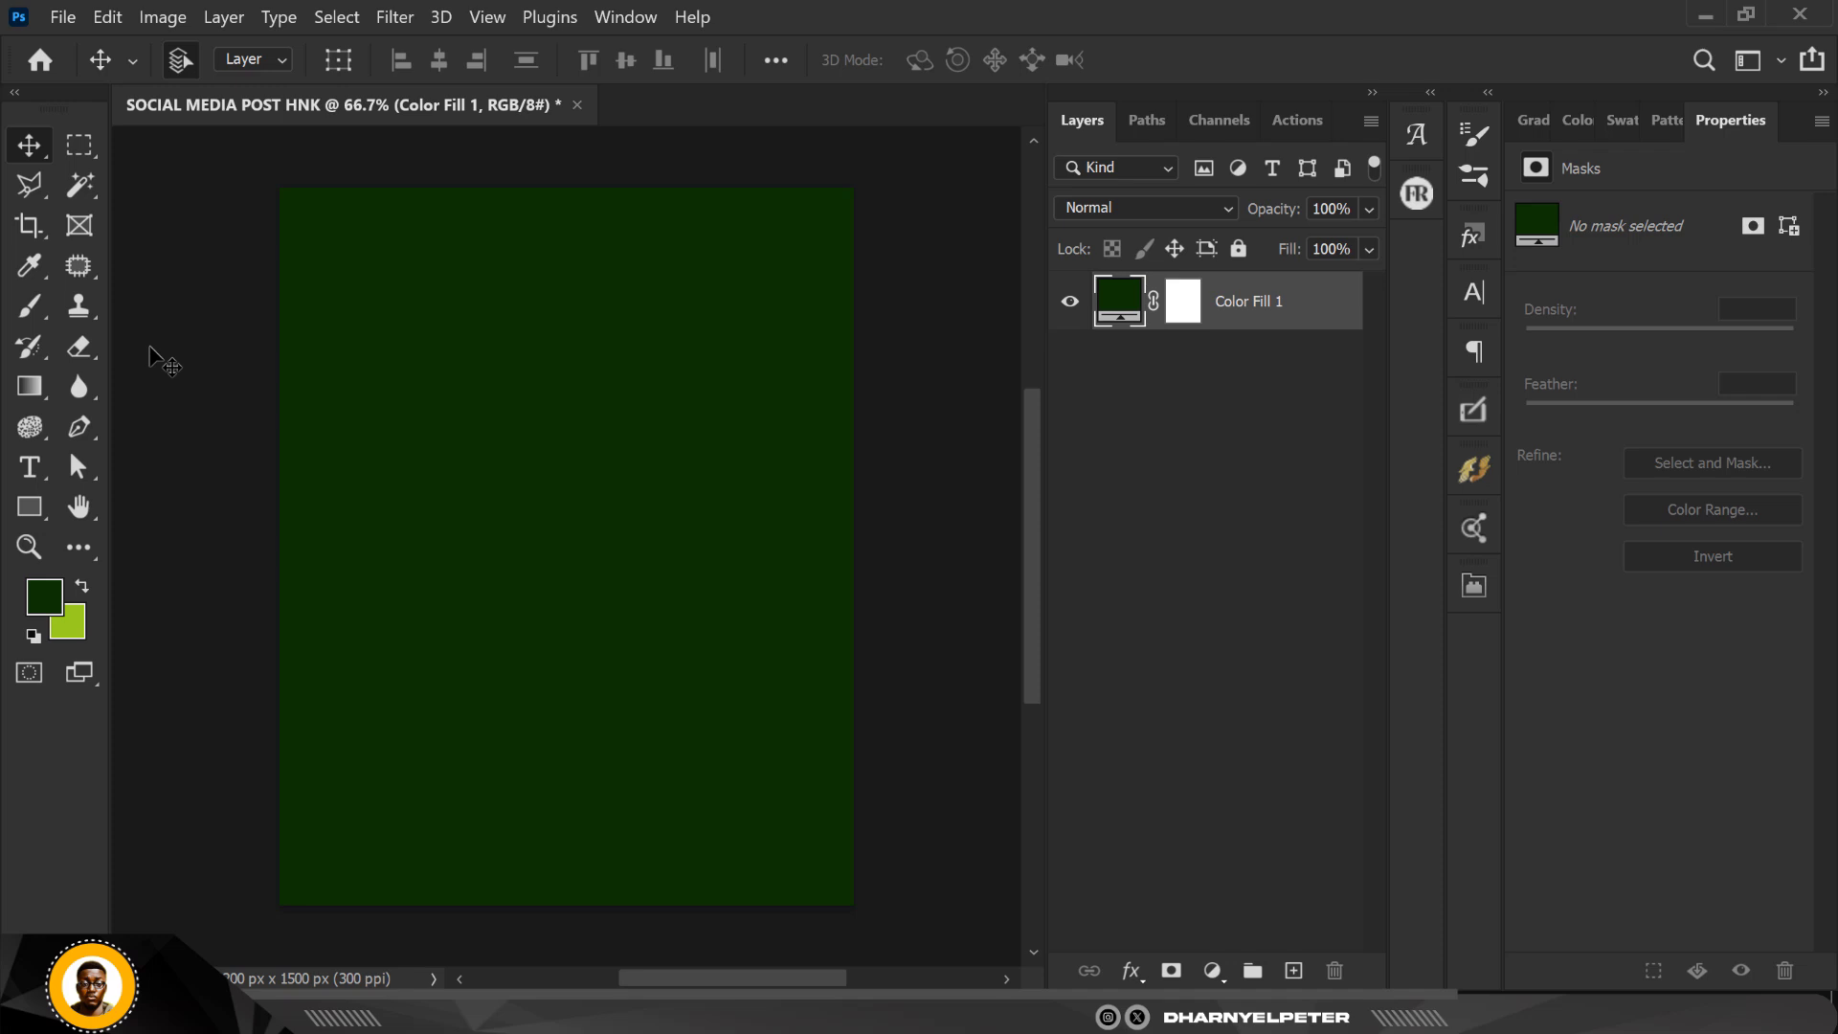
Step: Place the bottle image pngegg (6) from File Explorer's HEINEKEN folder onto the canvas and scale it to about 31%
scroll(150, 348, up, 1)
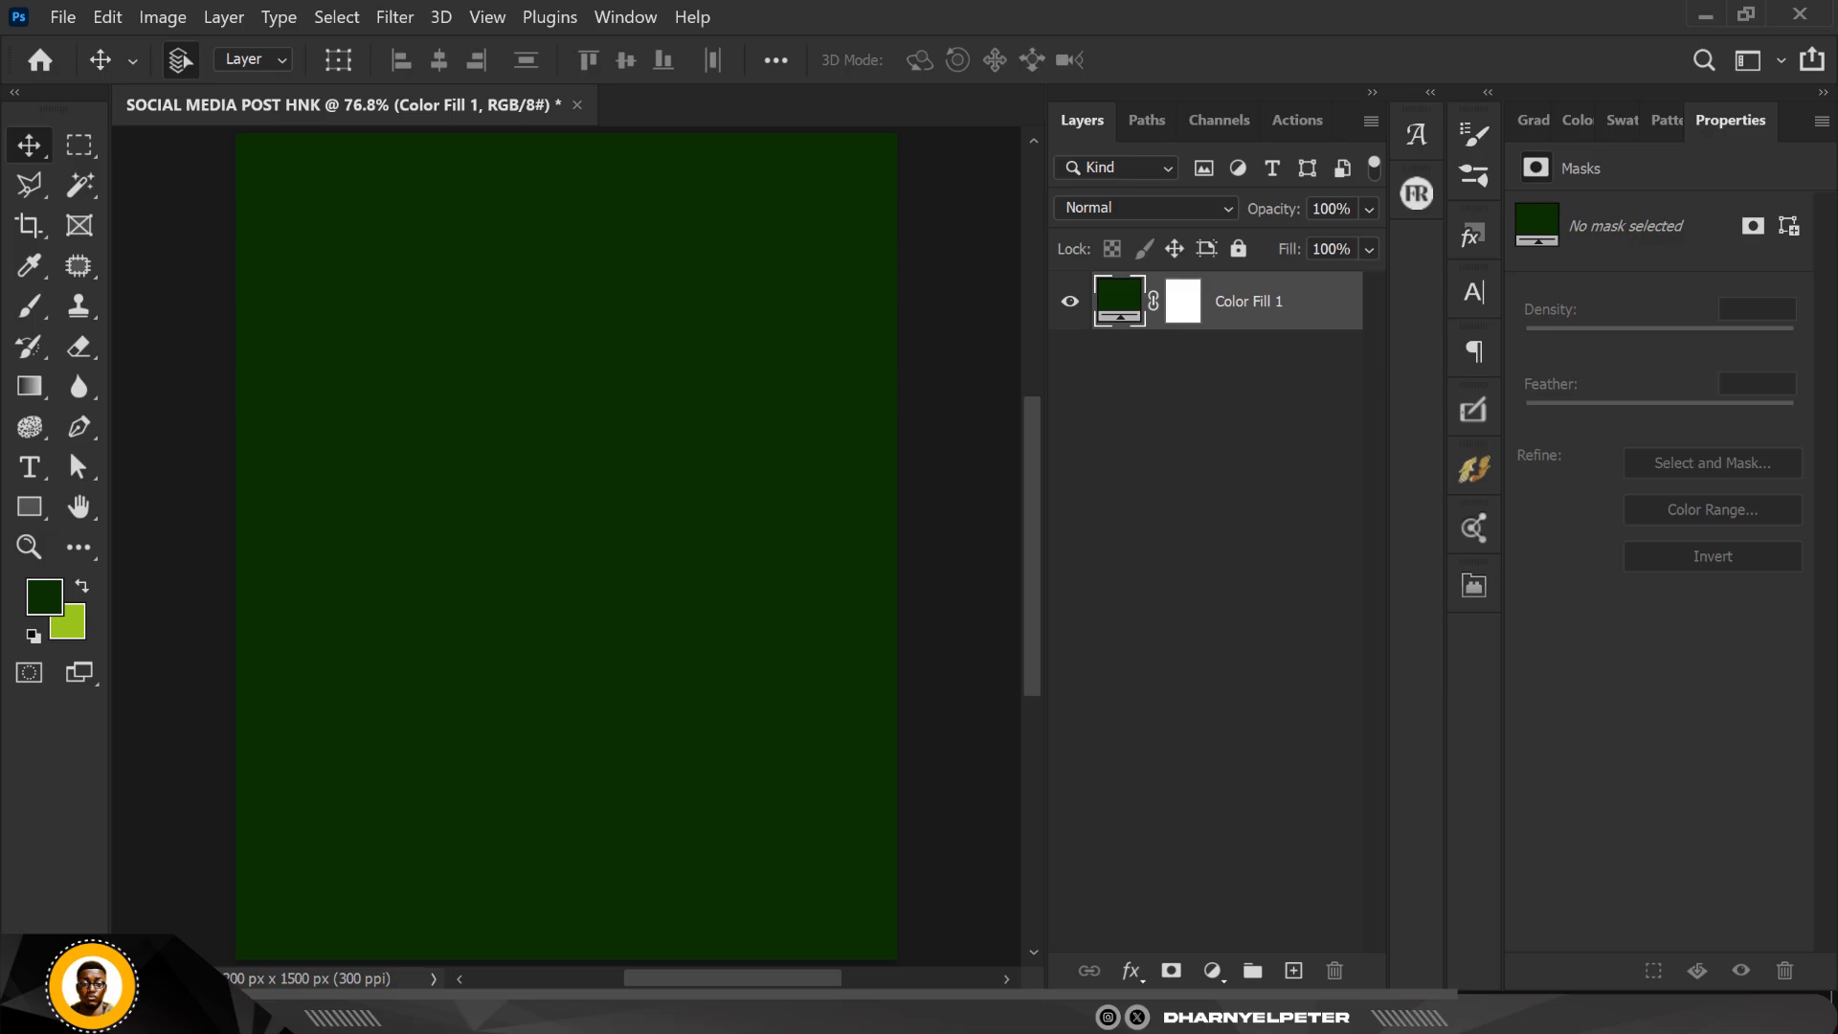
key(alt+Tab)
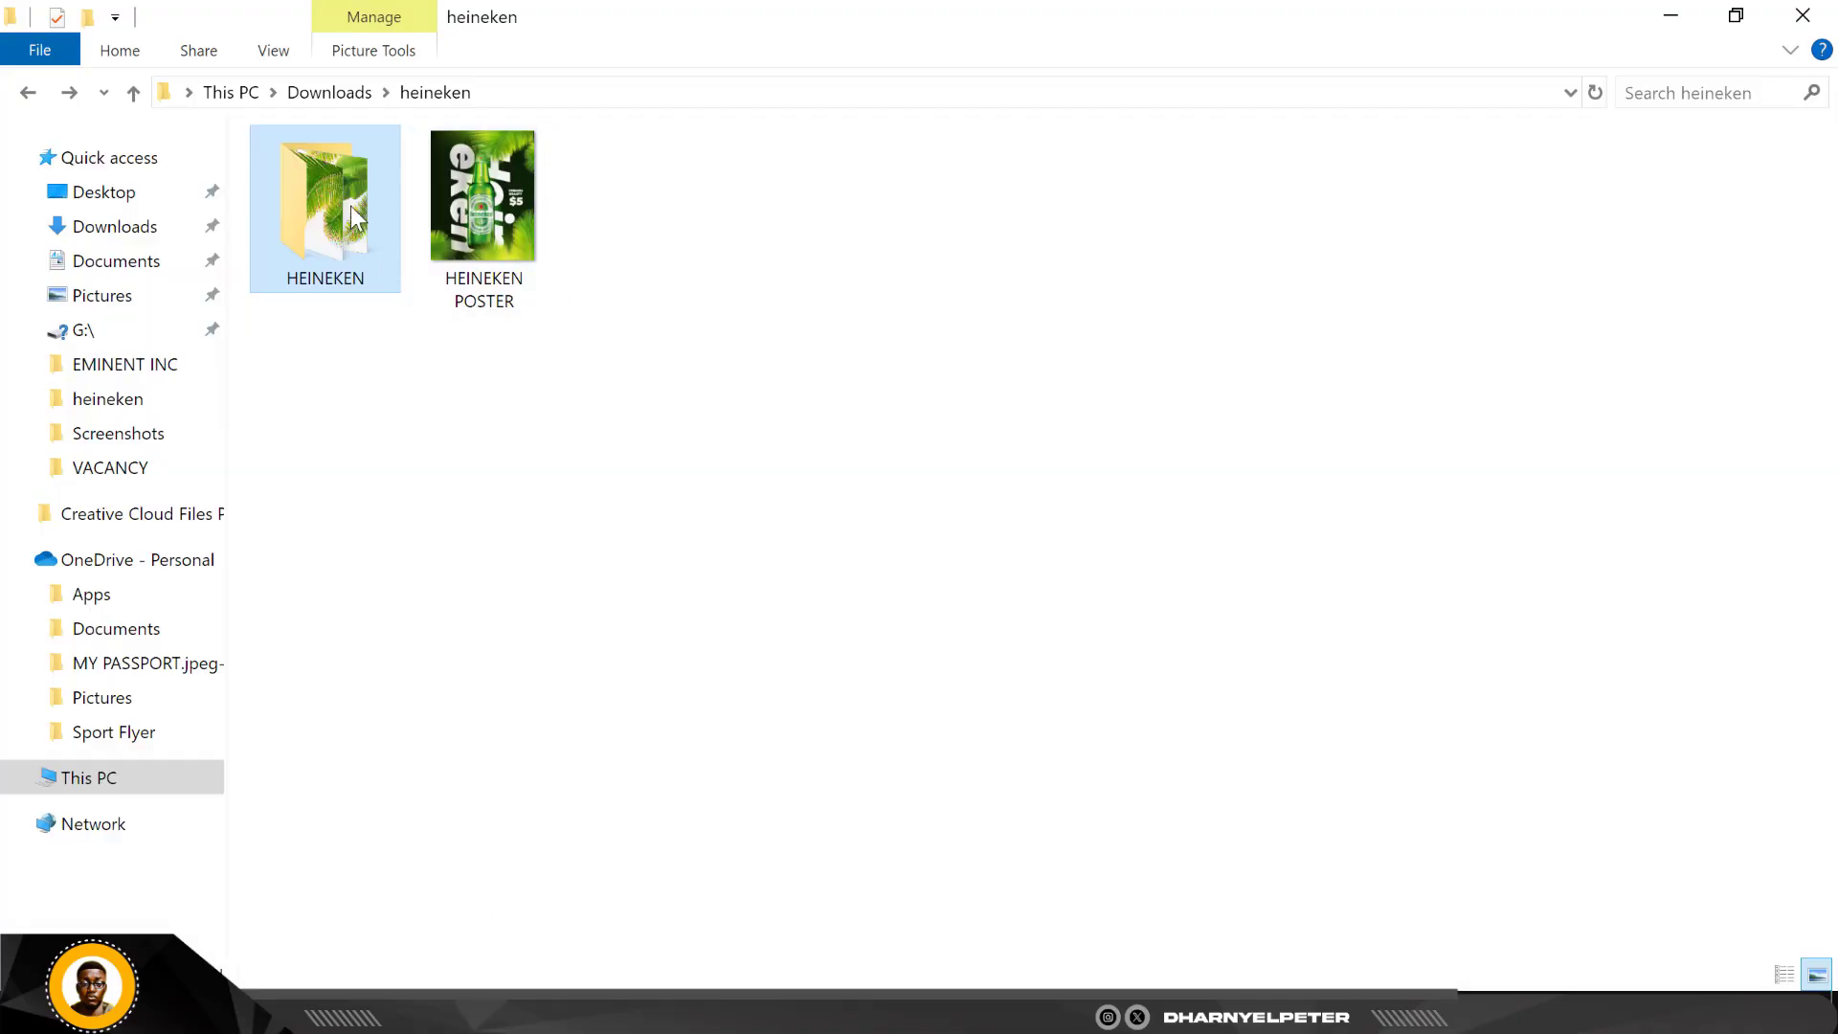
double_click(346, 216)
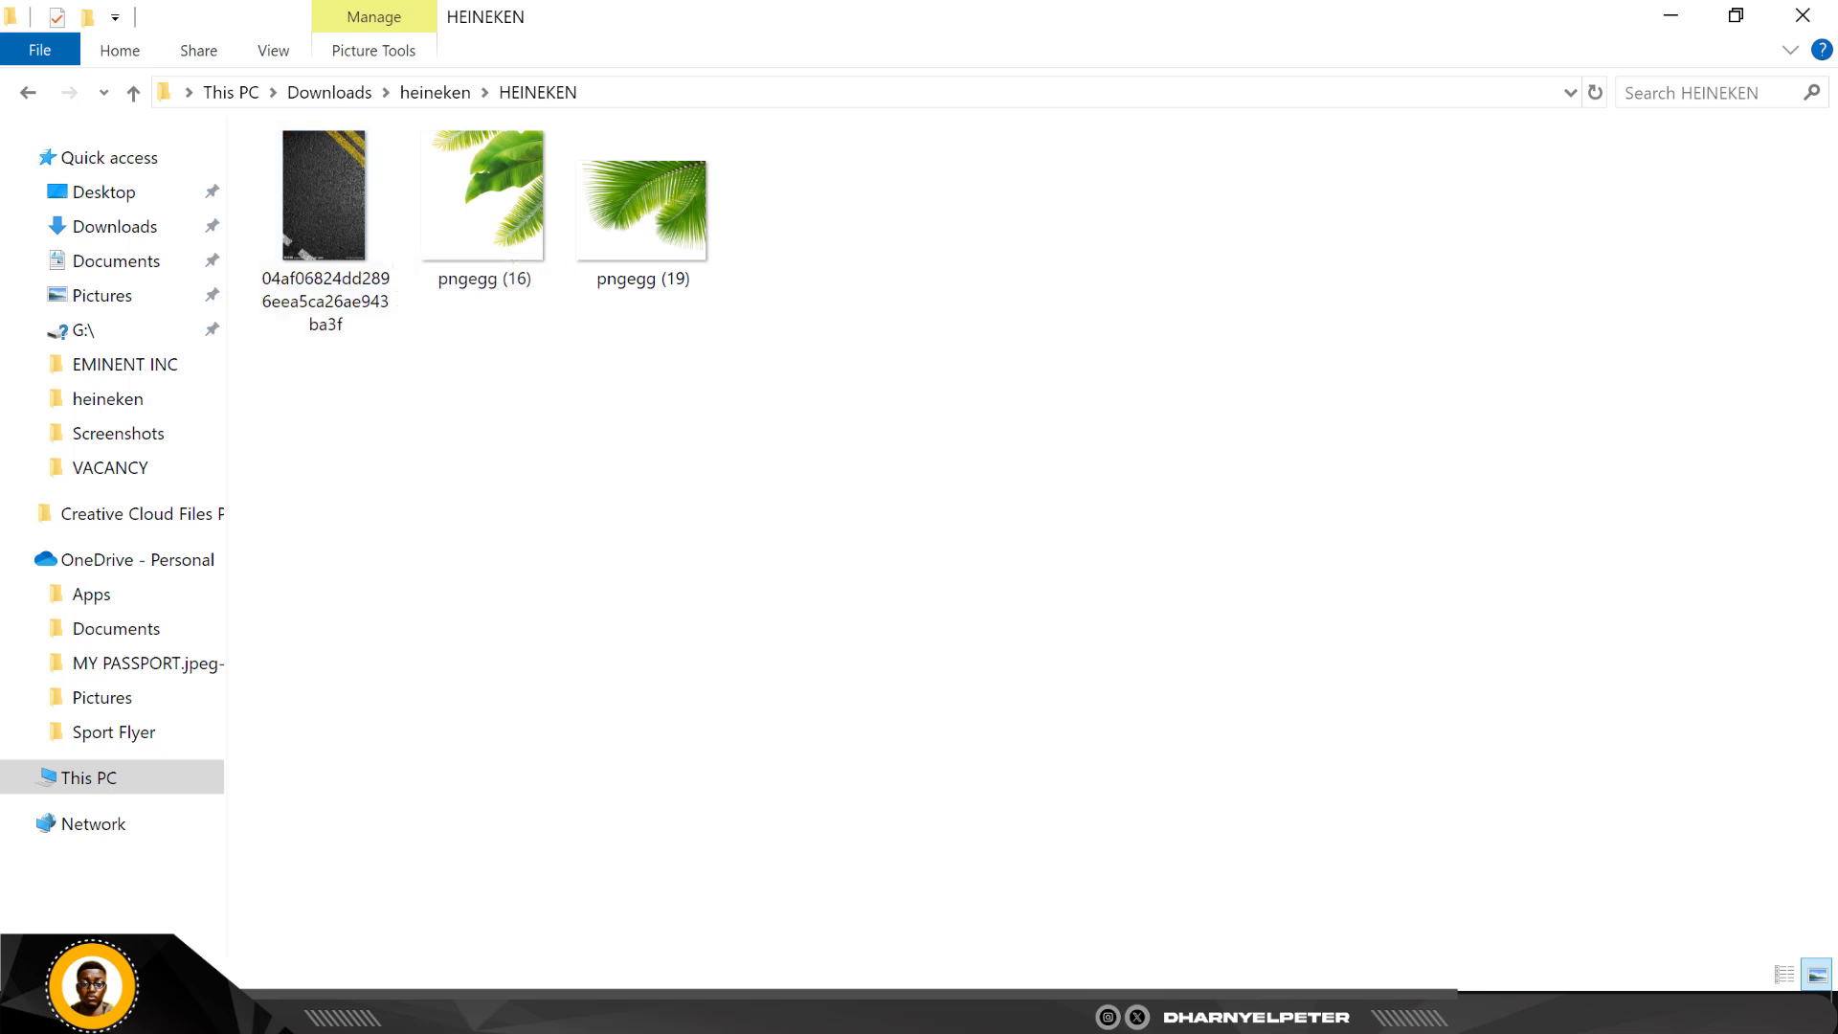
click(1262, 1013)
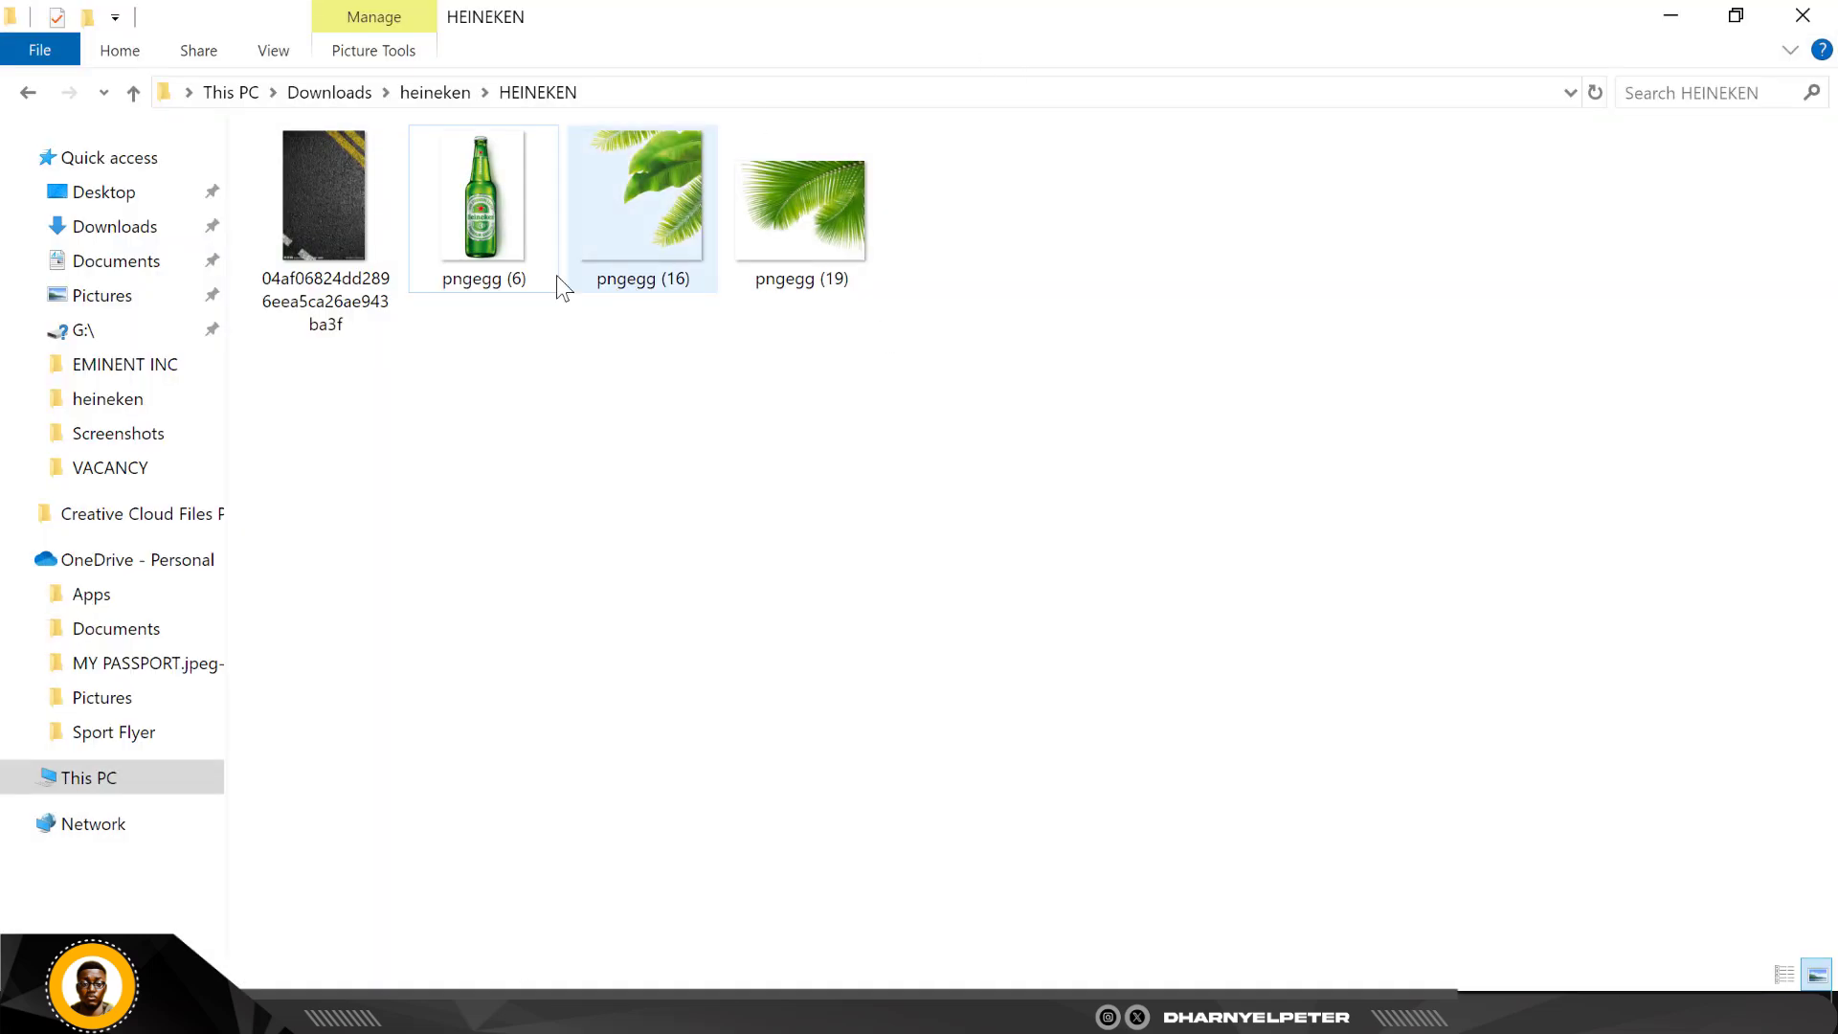
click(484, 225)
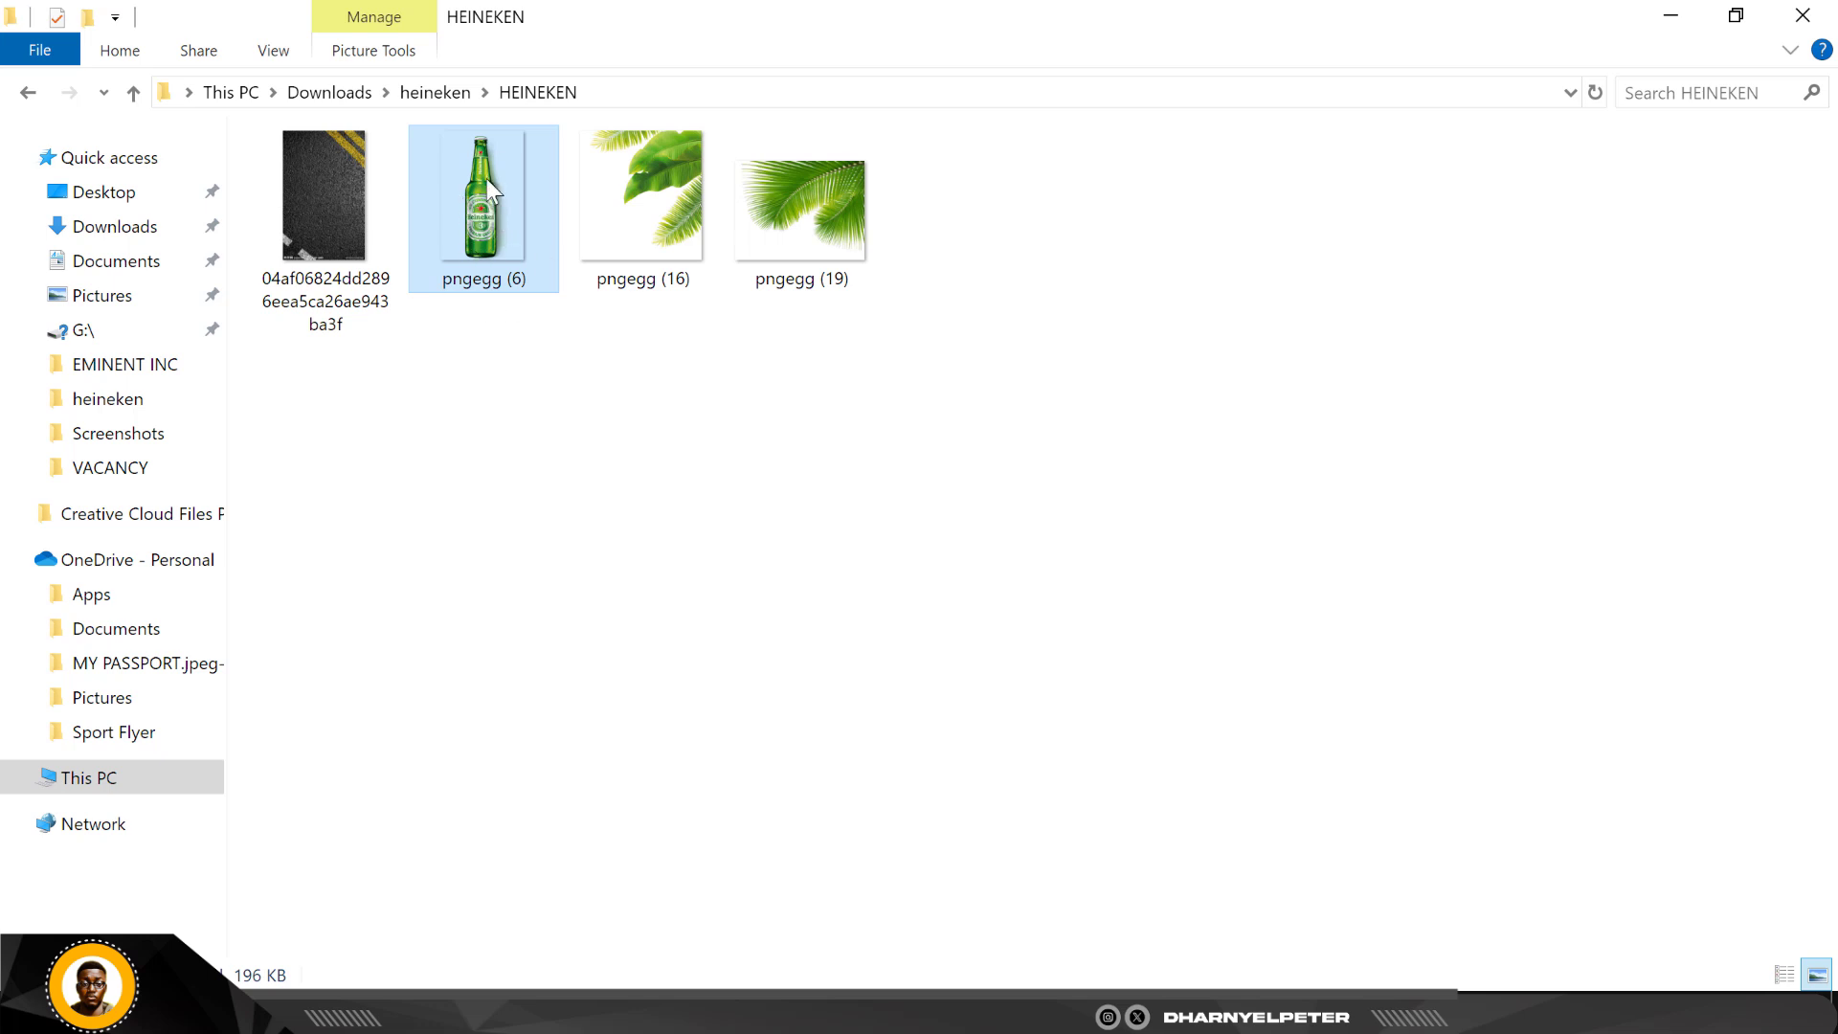
drag(486, 204, 657, 688)
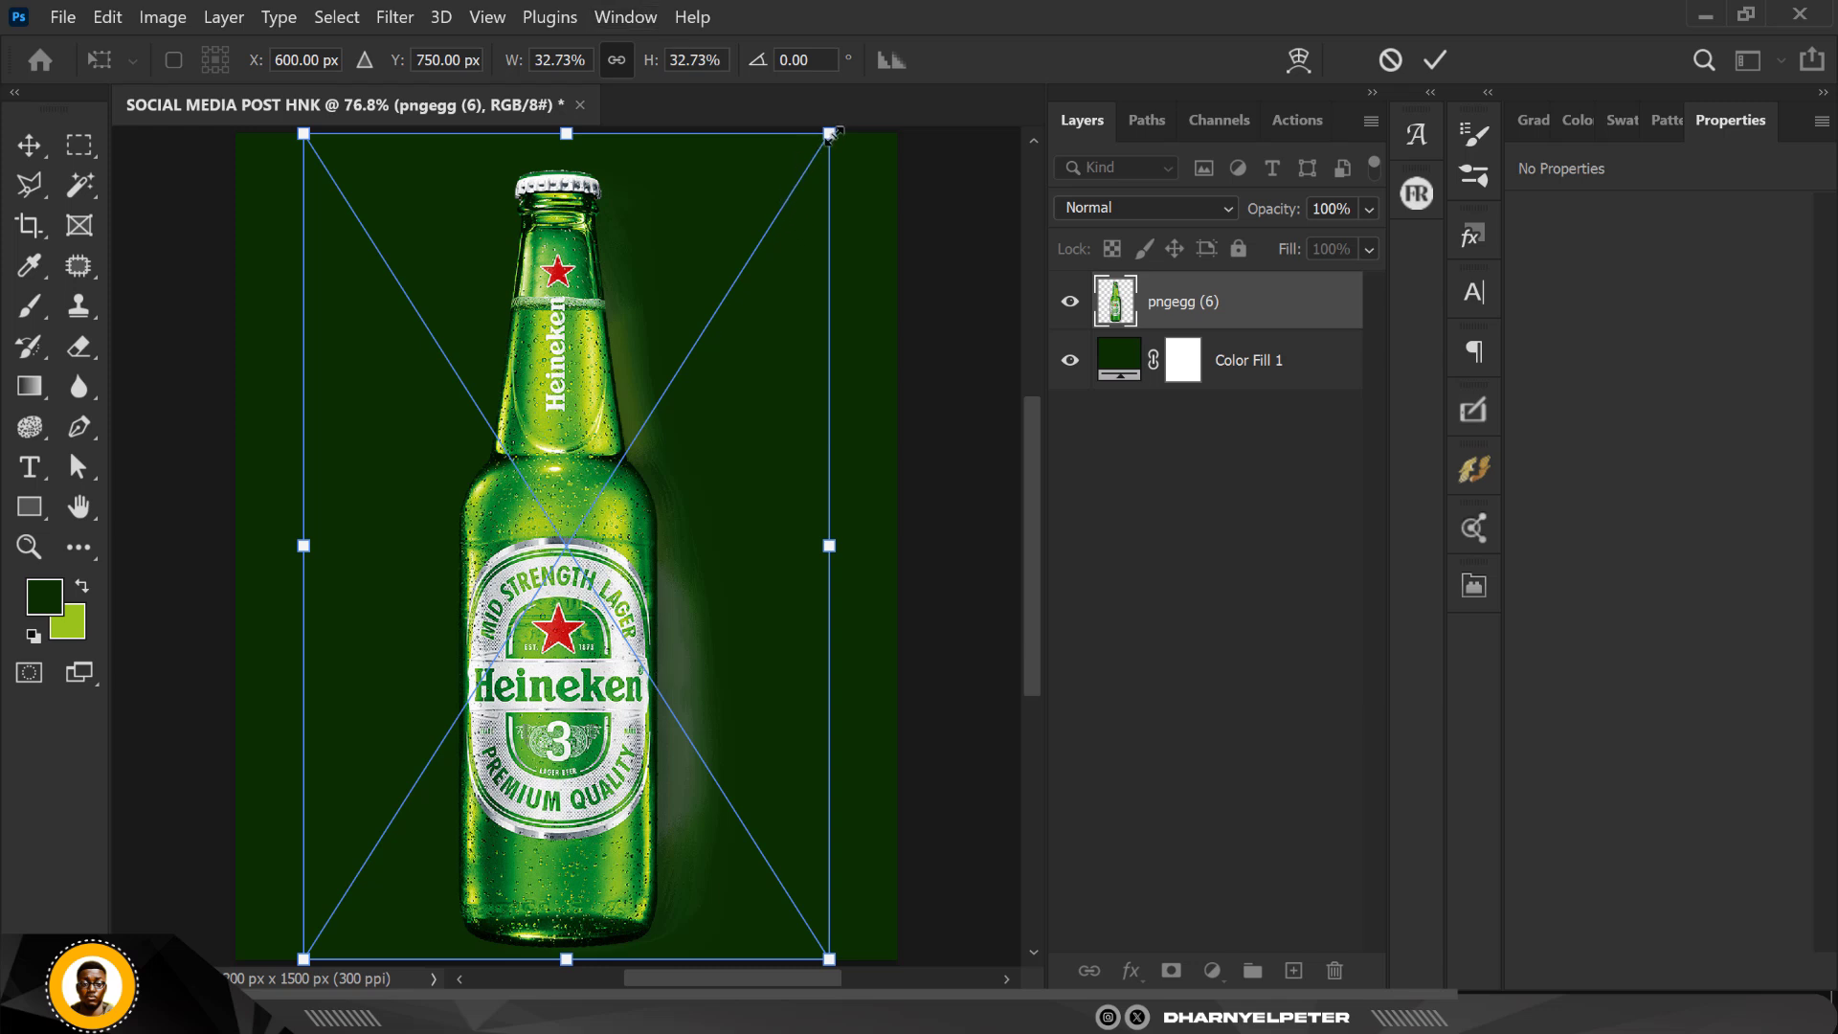
drag(831, 134, 824, 155)
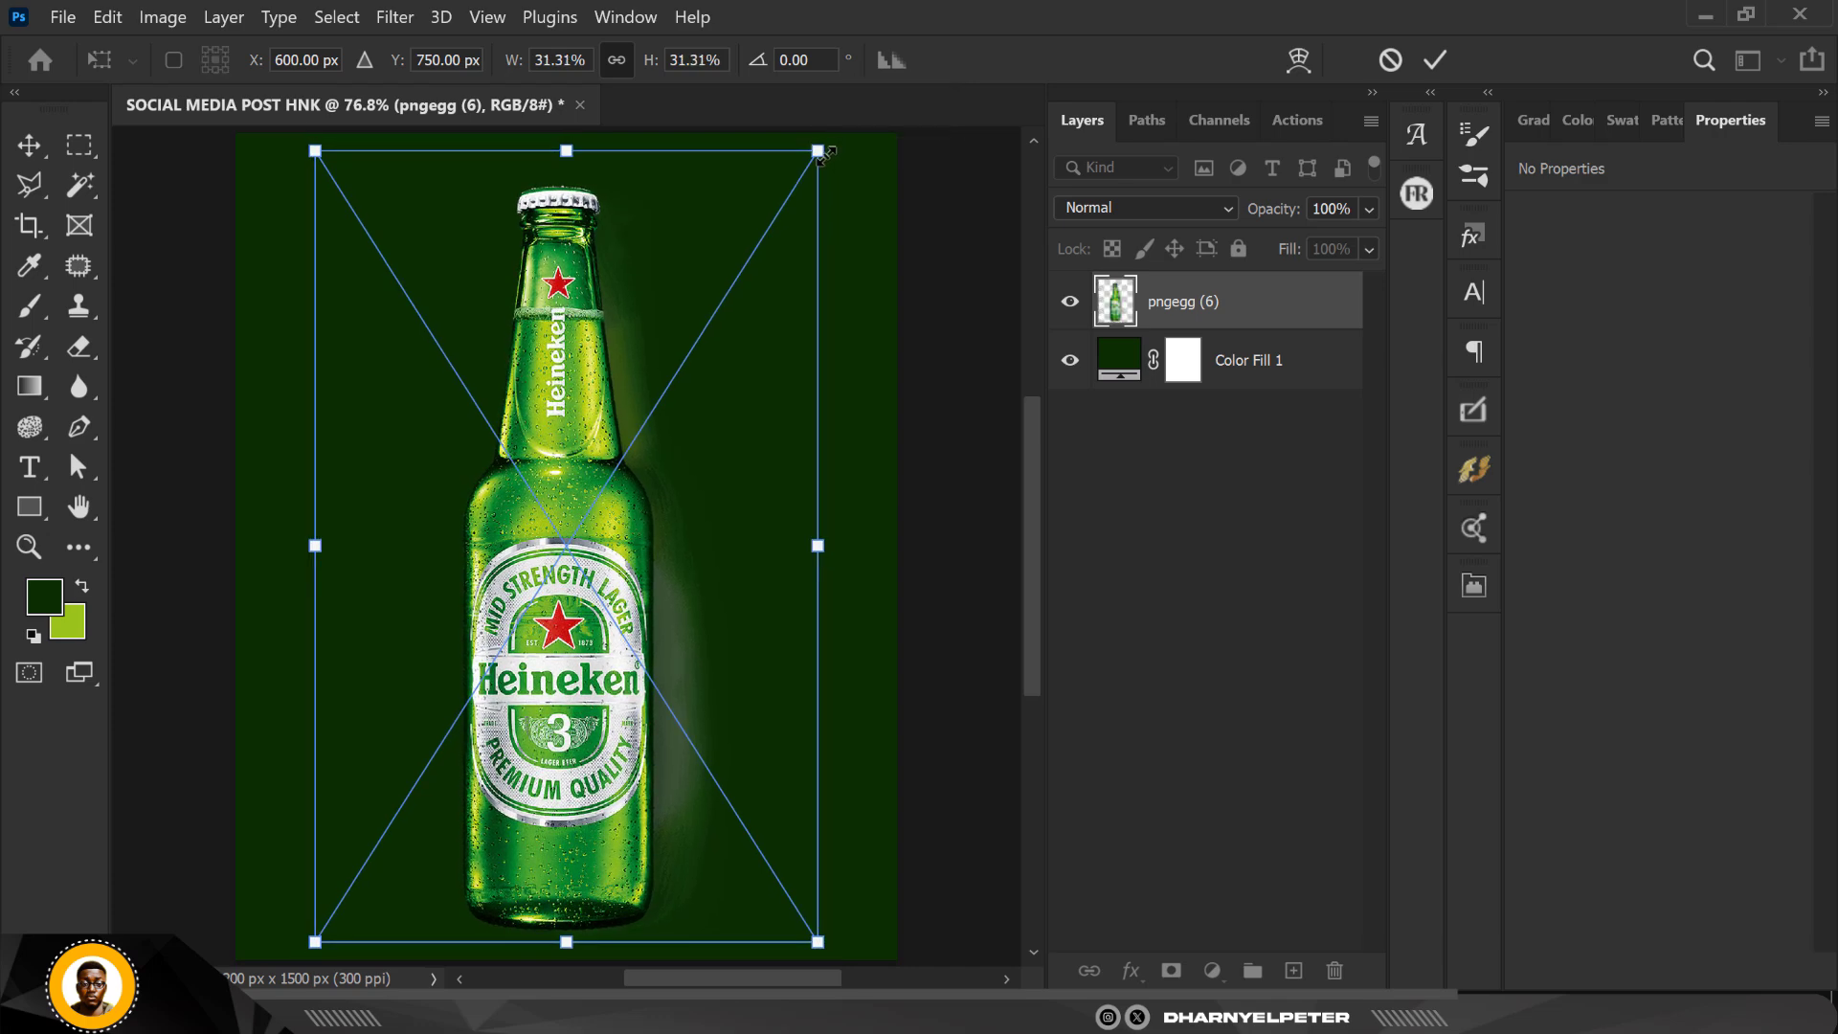
key(Return)
Step: Rasterize the bottle layer and remove its background to mask out the soft shadow around the bottle
scroll(550, 445, up, 11)
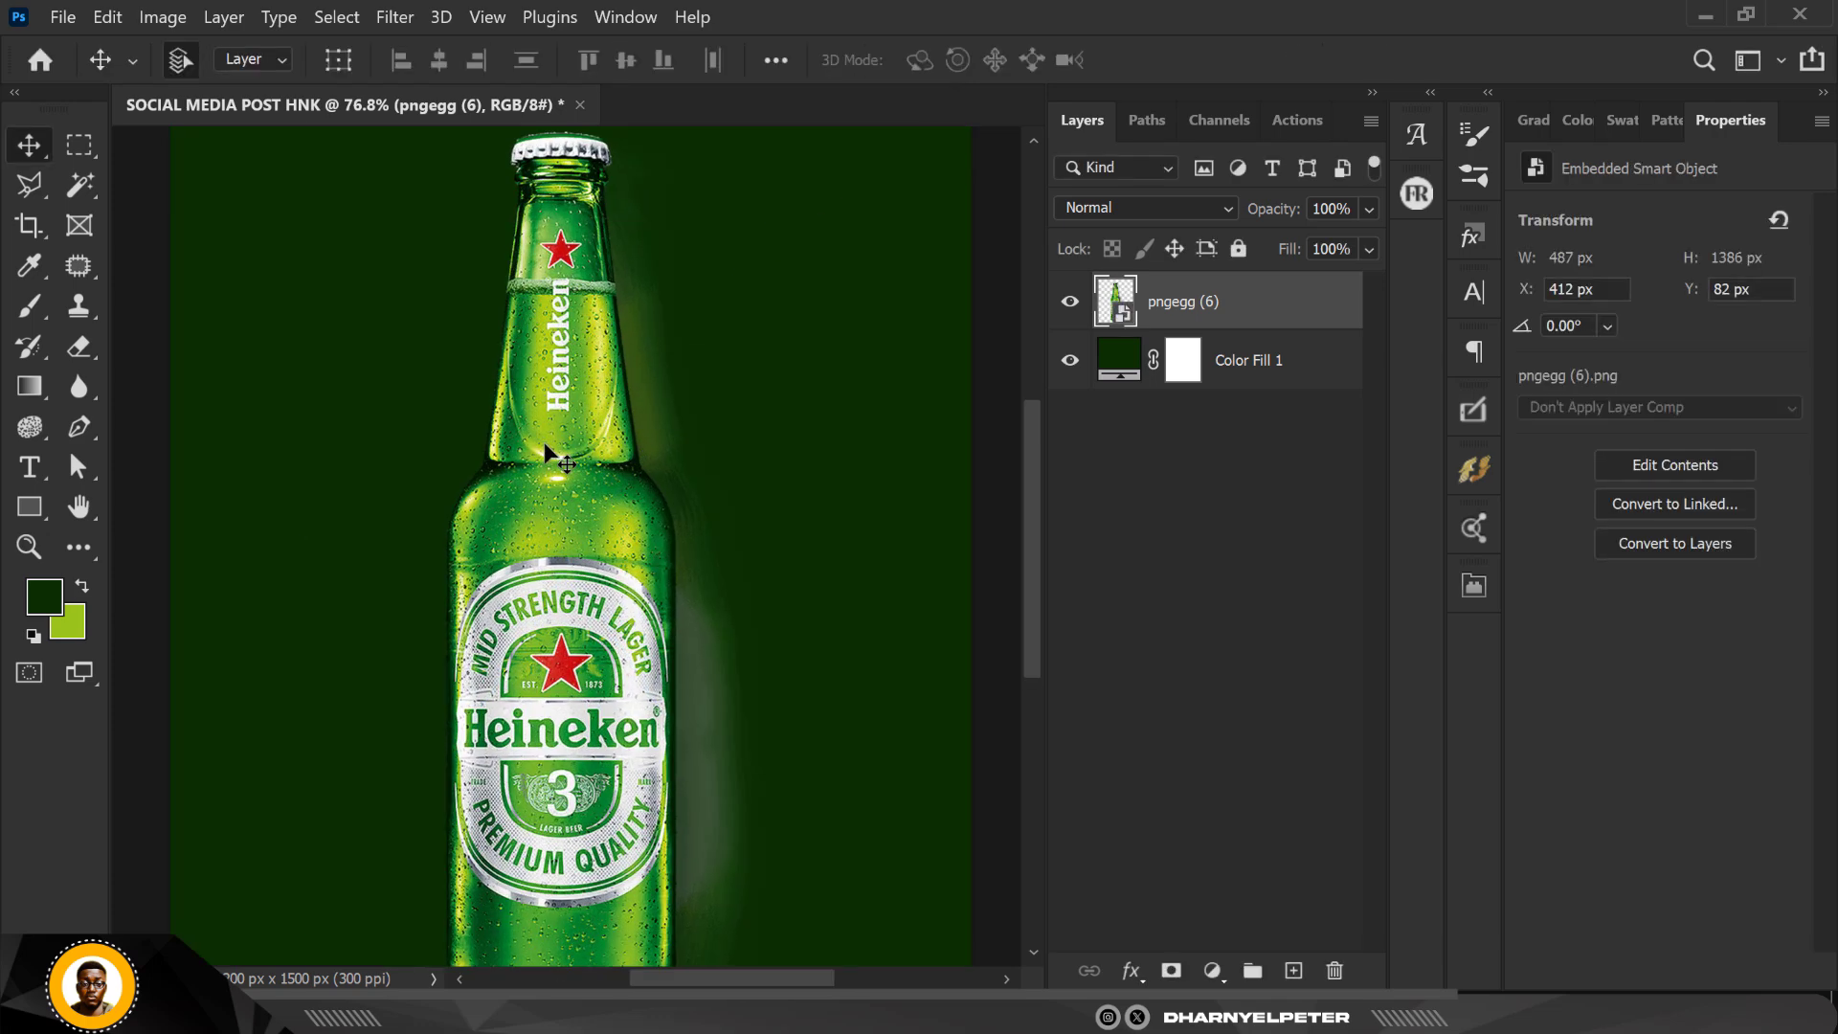
scroll(556, 469, down, 8)
scroll(554, 471, down, 2)
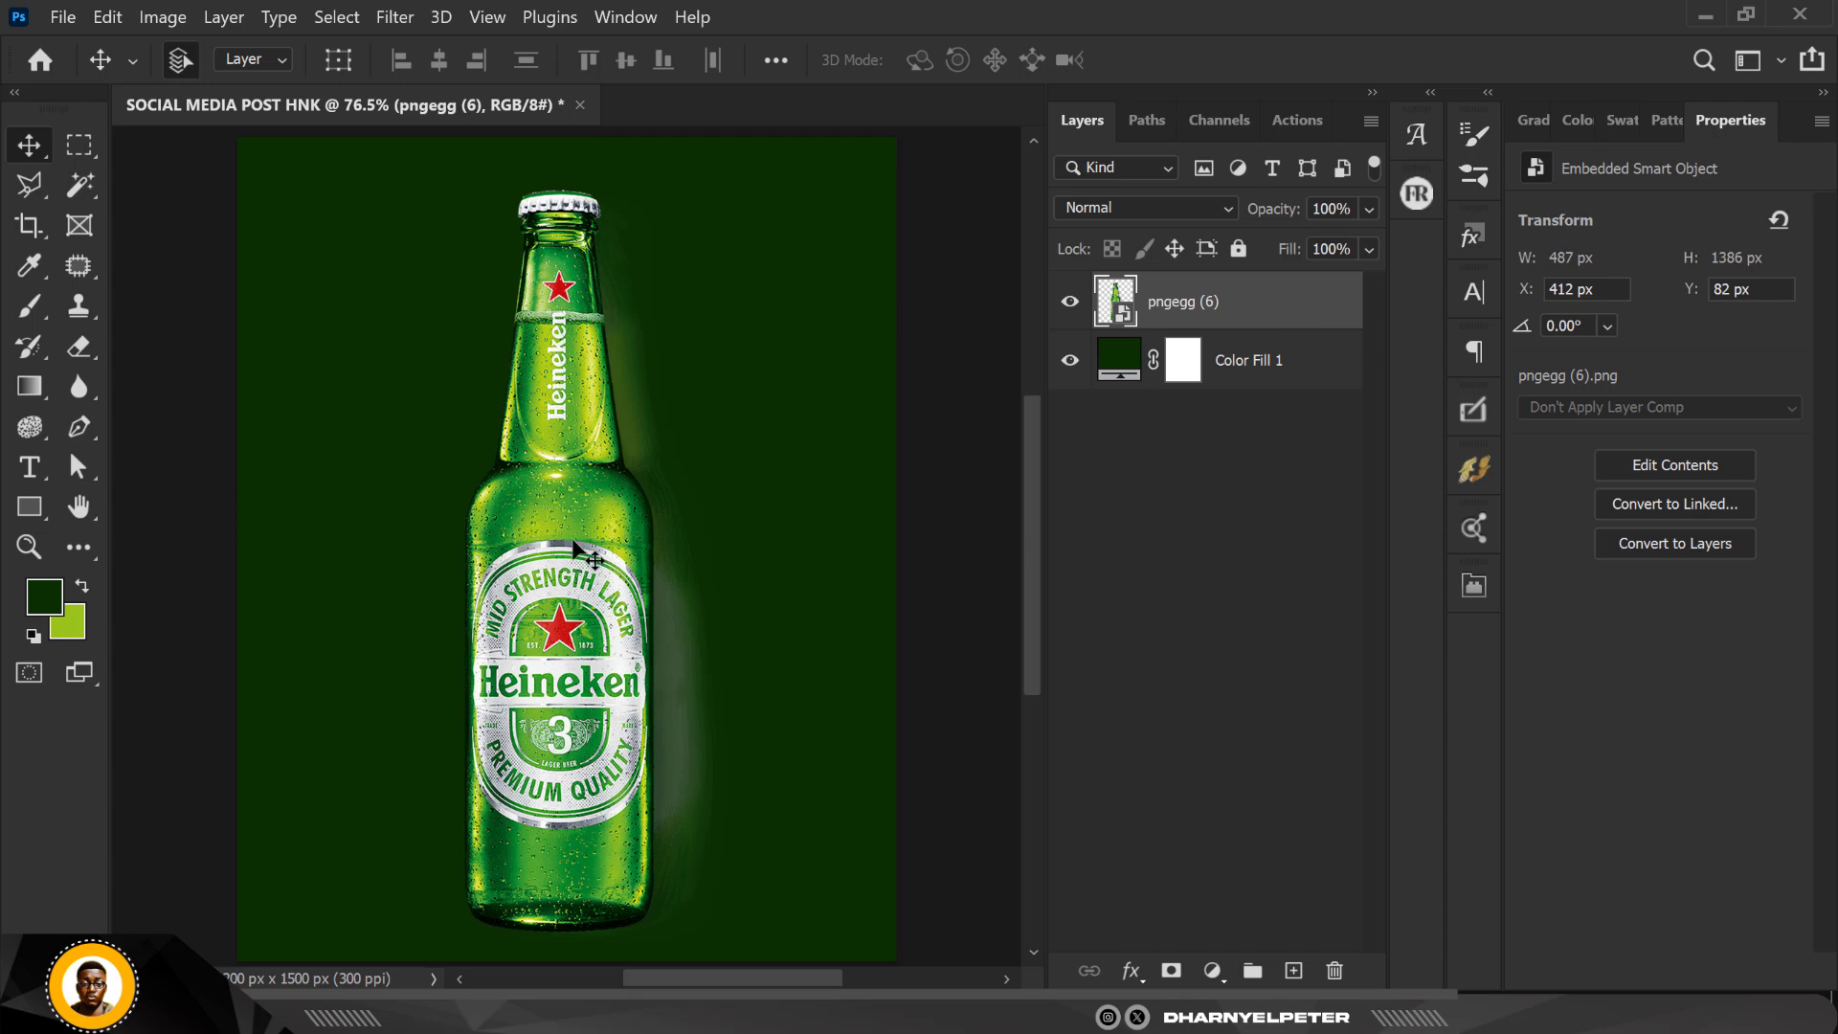
right_click(1281, 303)
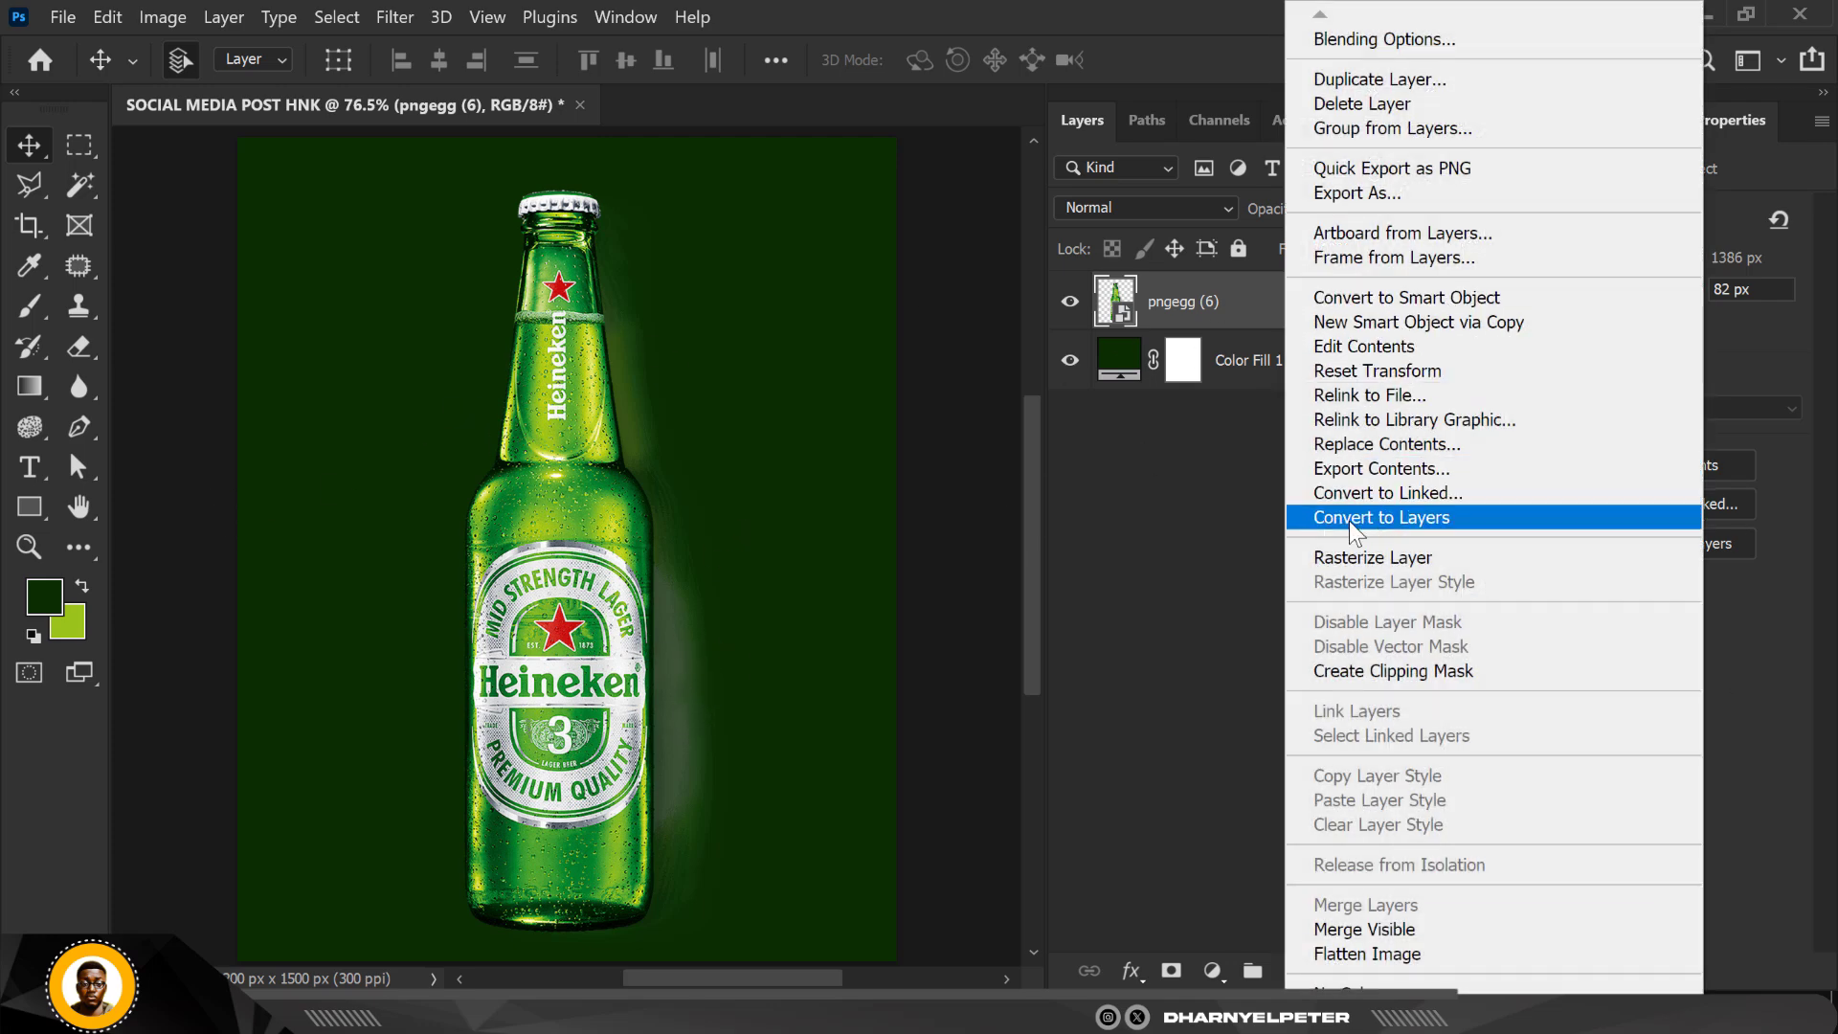
click(1387, 559)
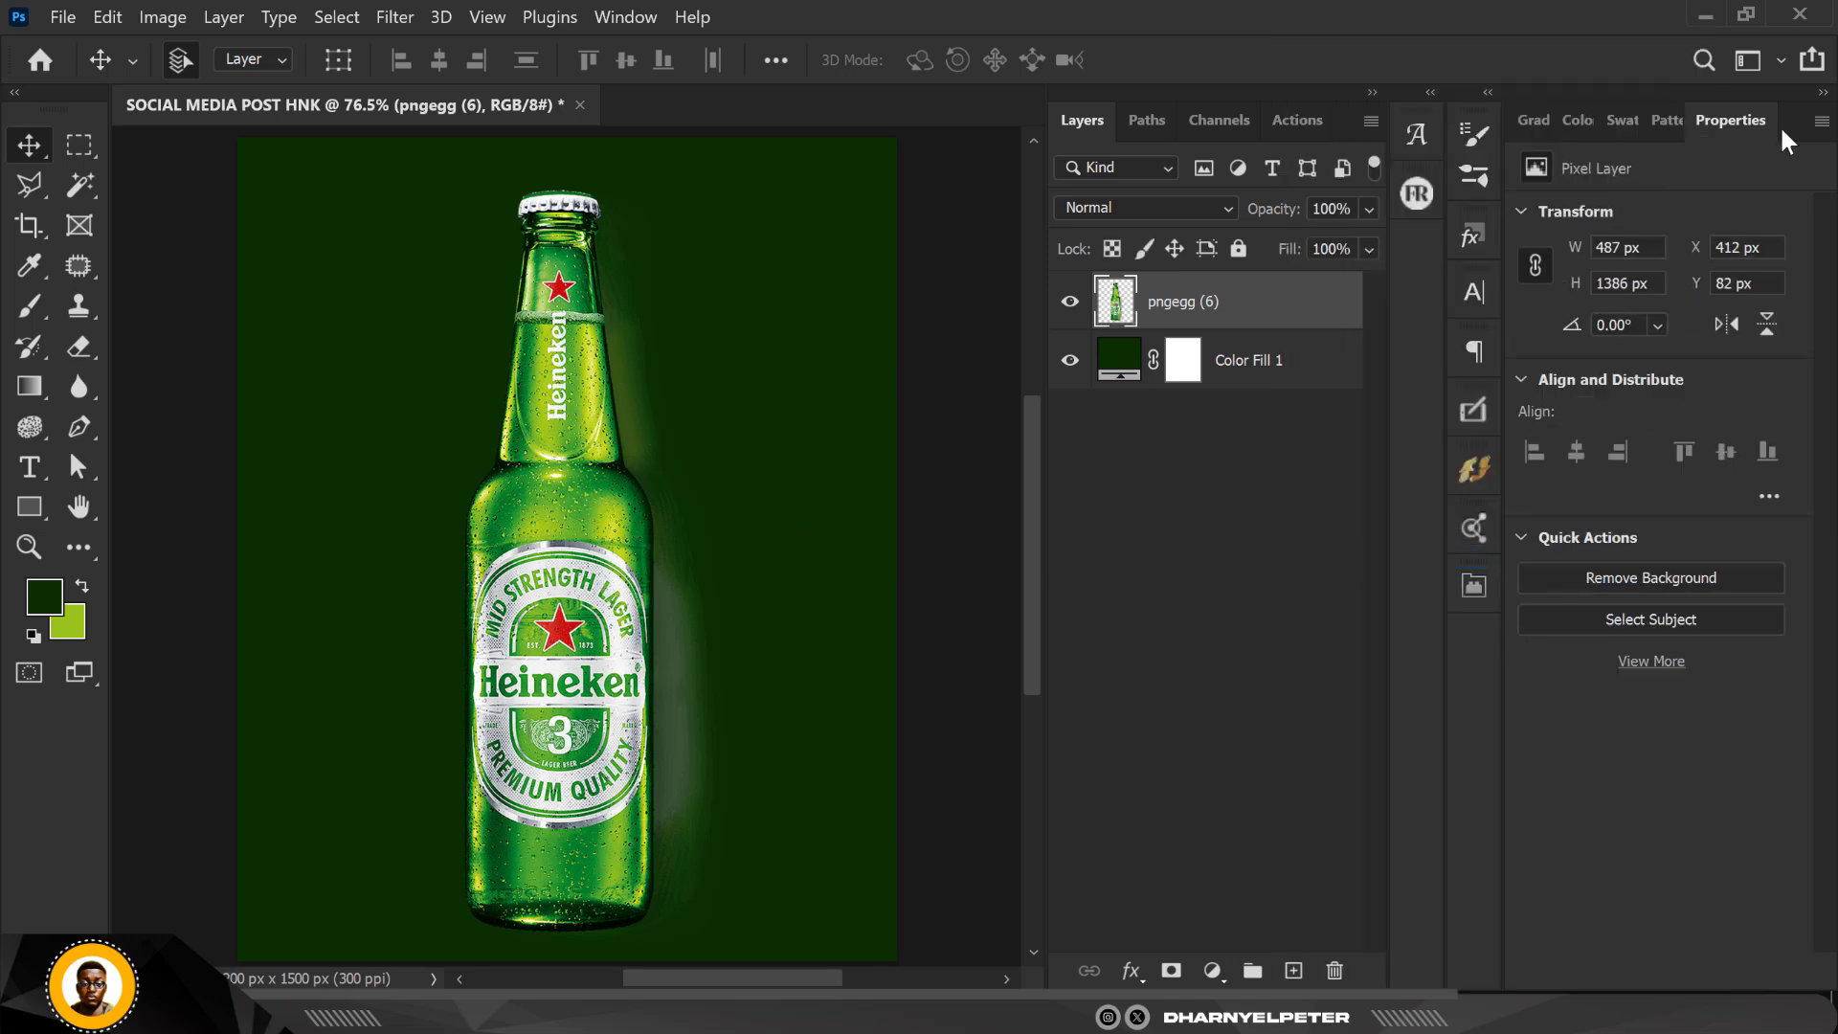
click(1668, 582)
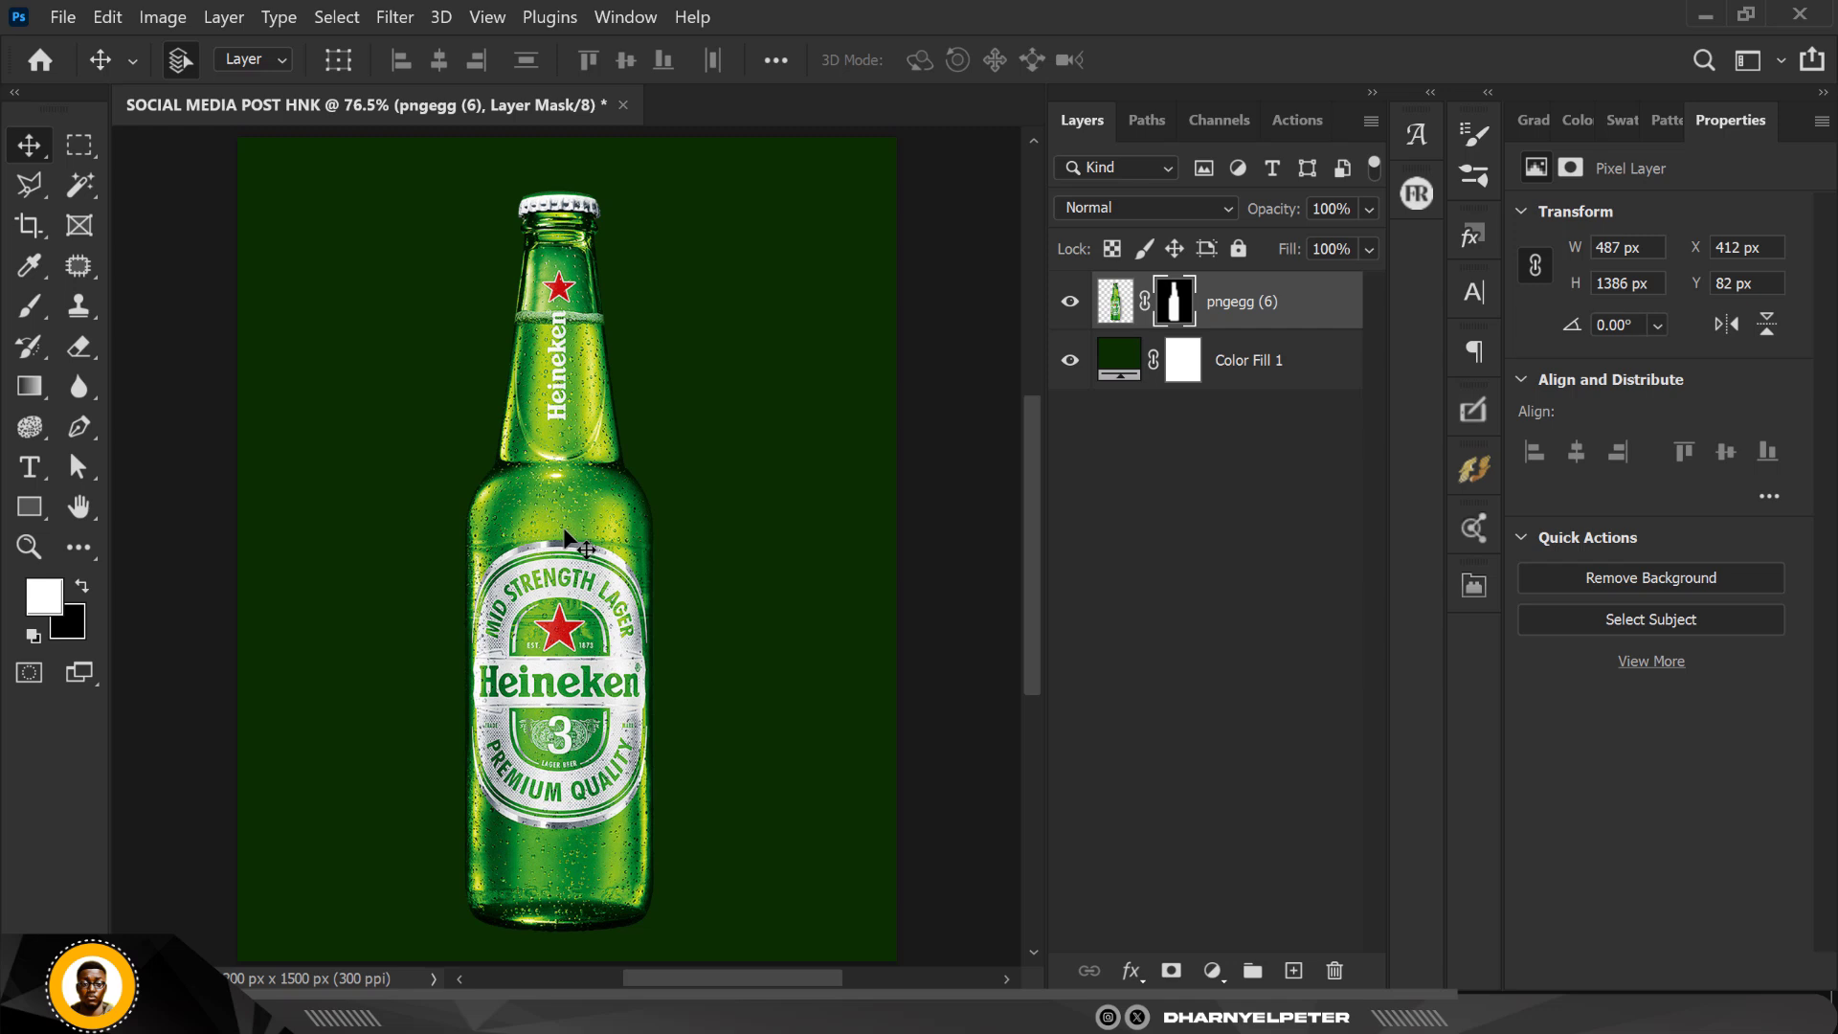
scroll(566, 531, down, 1)
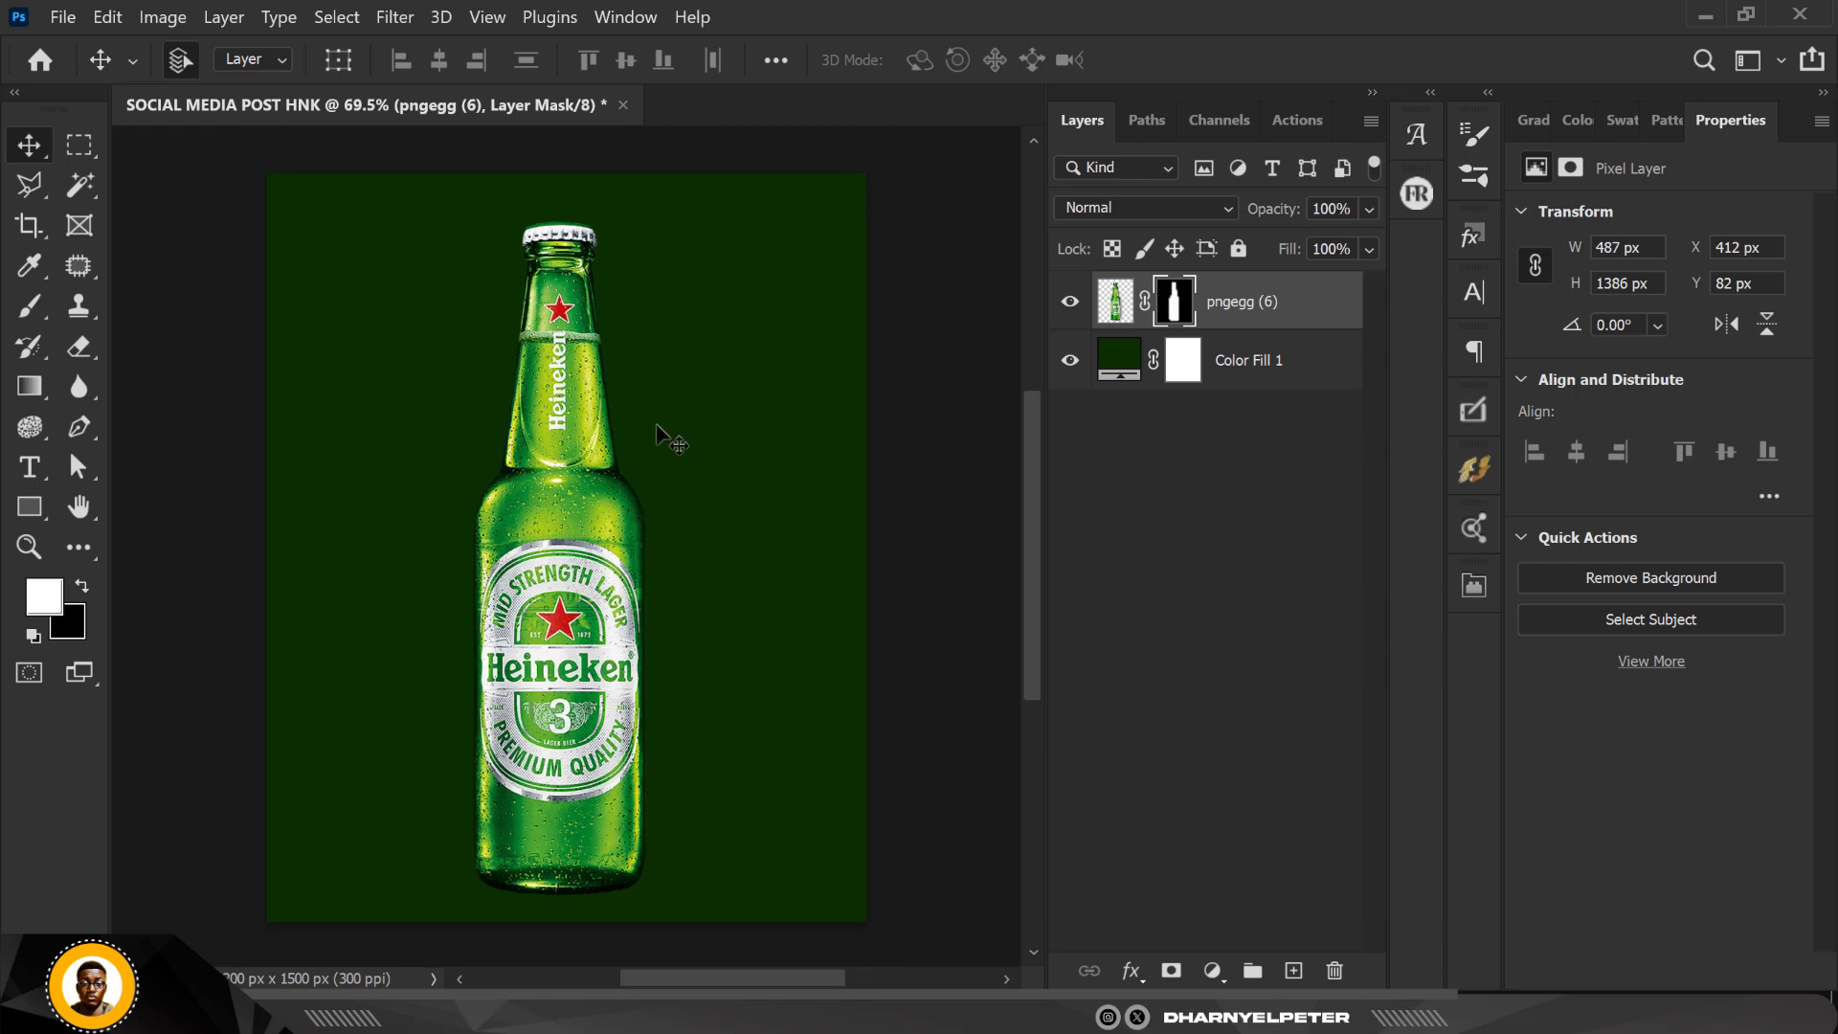
scroll(580, 505, up, 1)
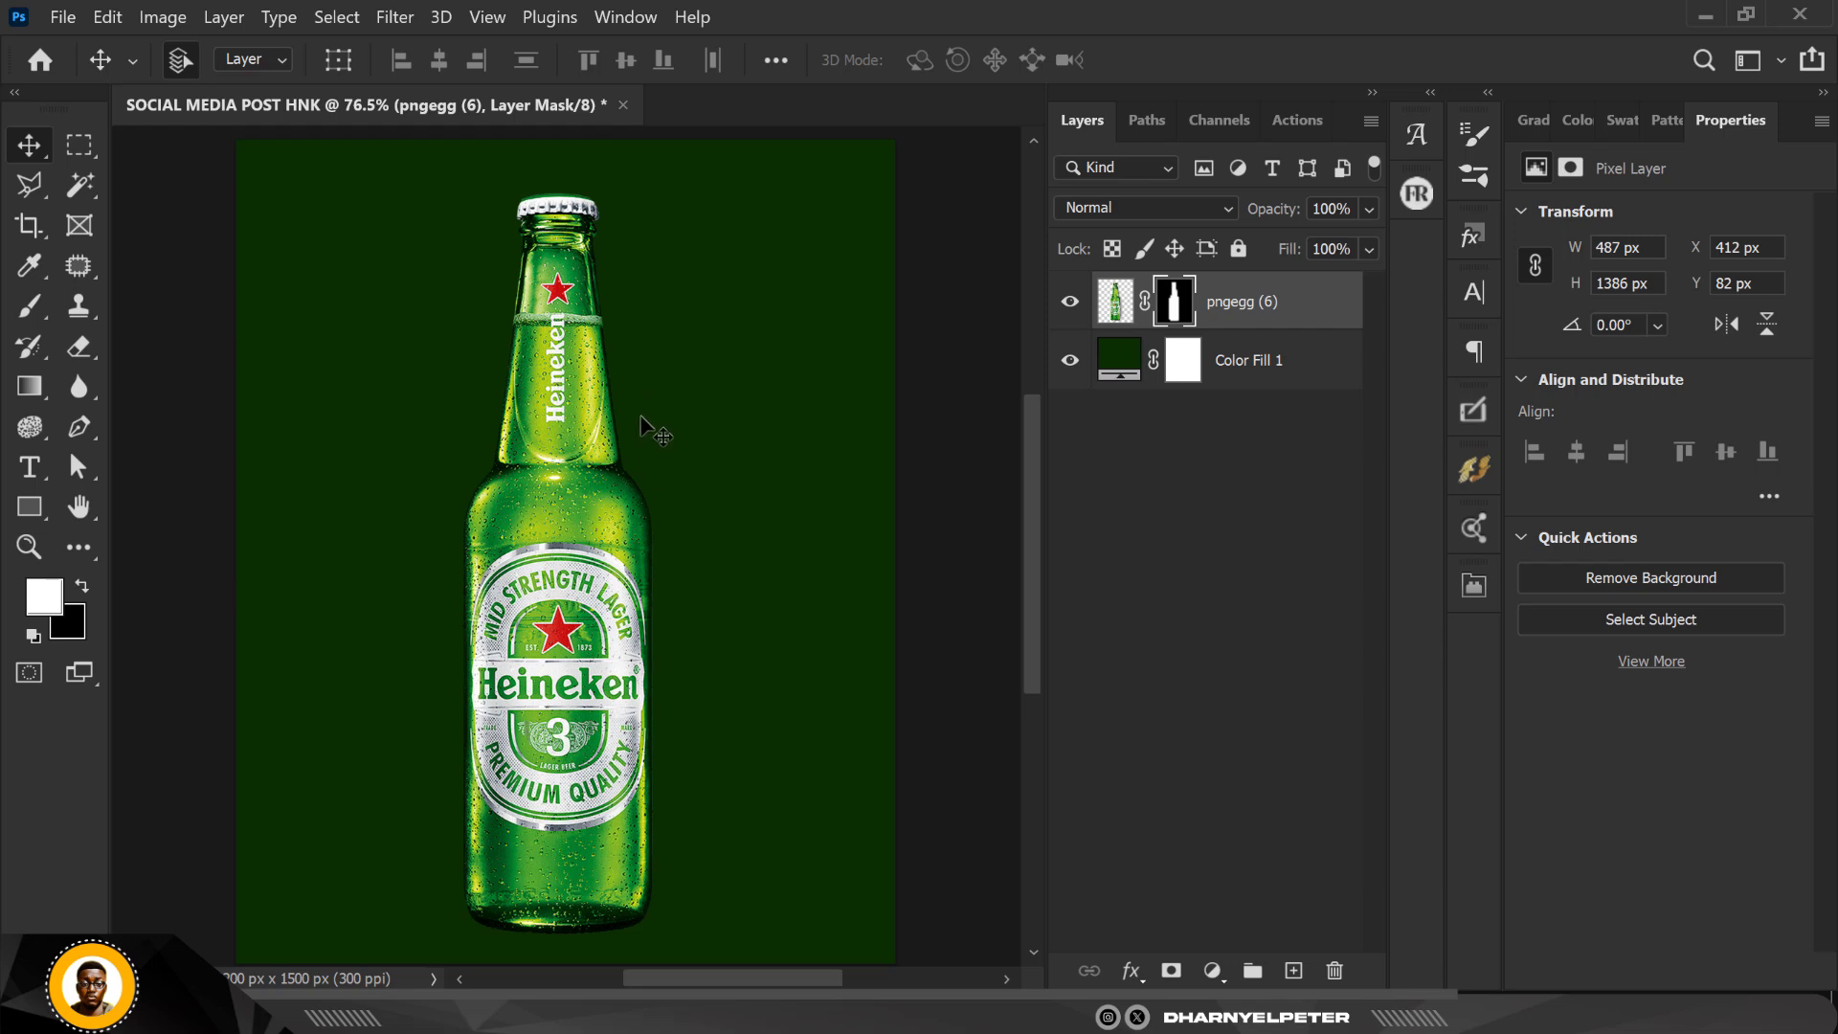
Step: Change the color of the solid fill layer to a darker green, 041d04
click(1129, 363)
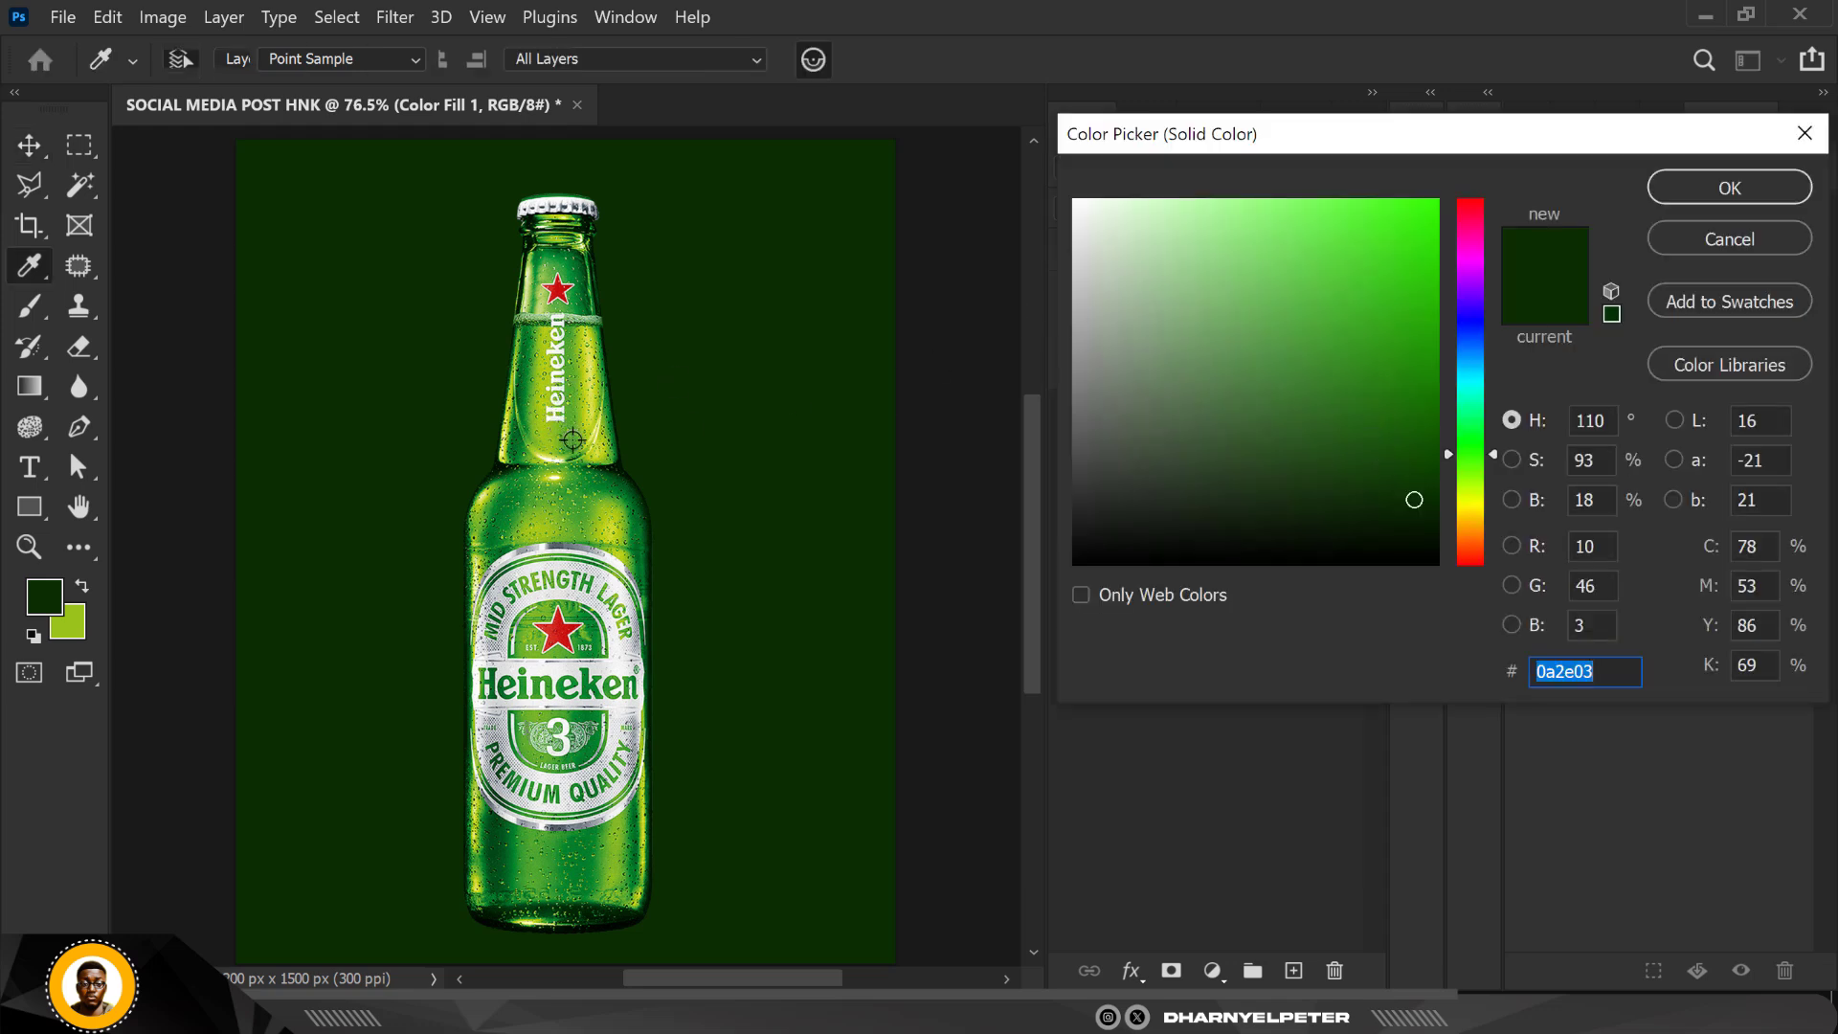
click(615, 471)
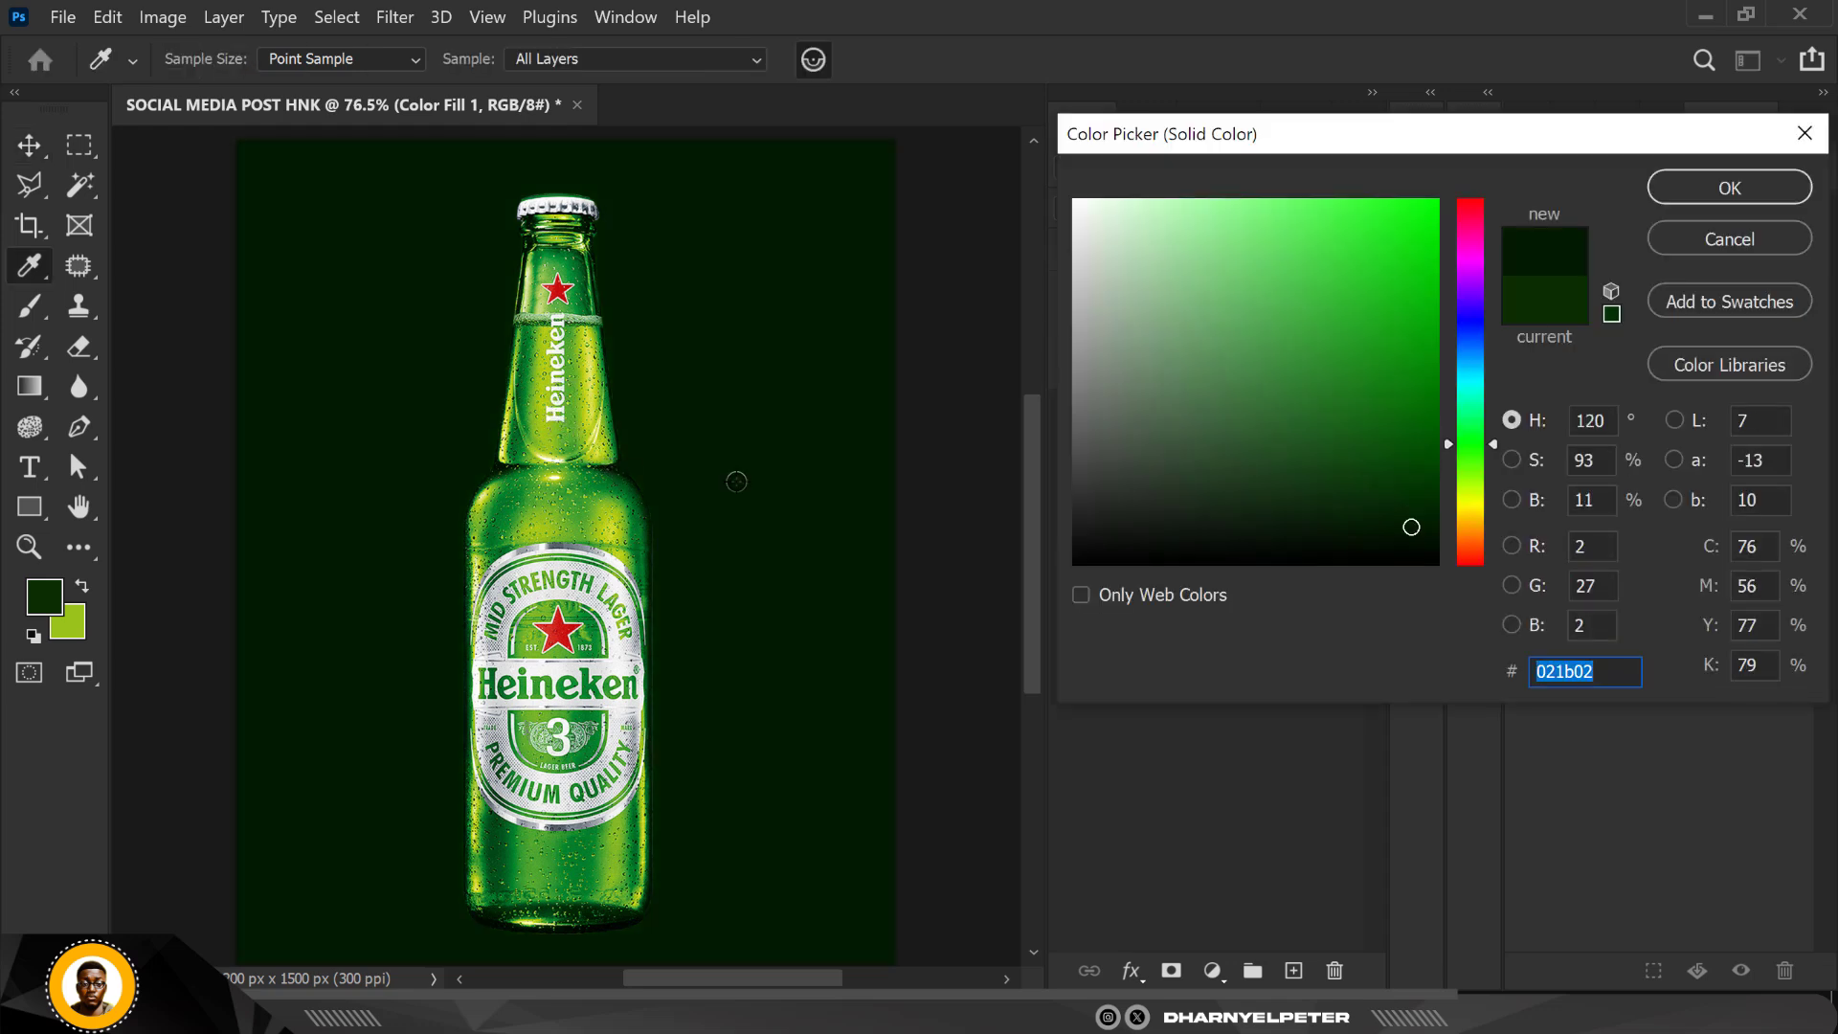
click(1396, 524)
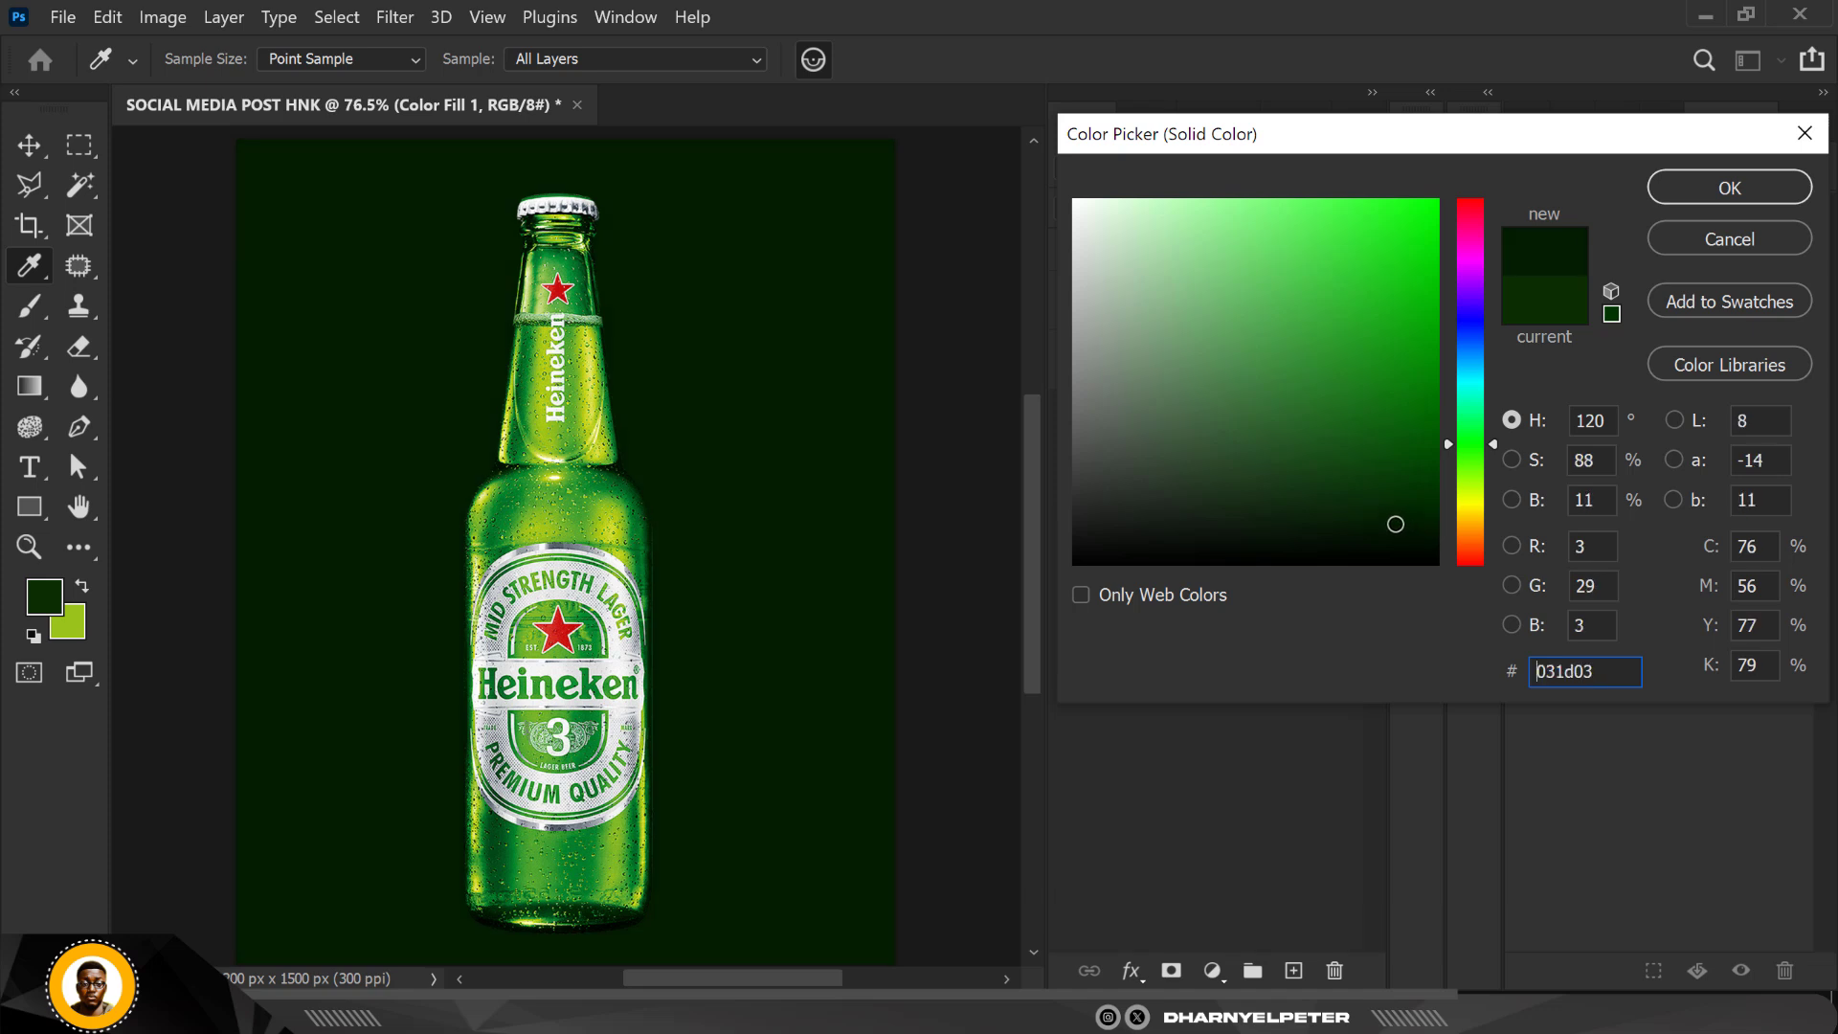
drag(1396, 524, 1392, 524)
drag(1603, 680, 1527, 681)
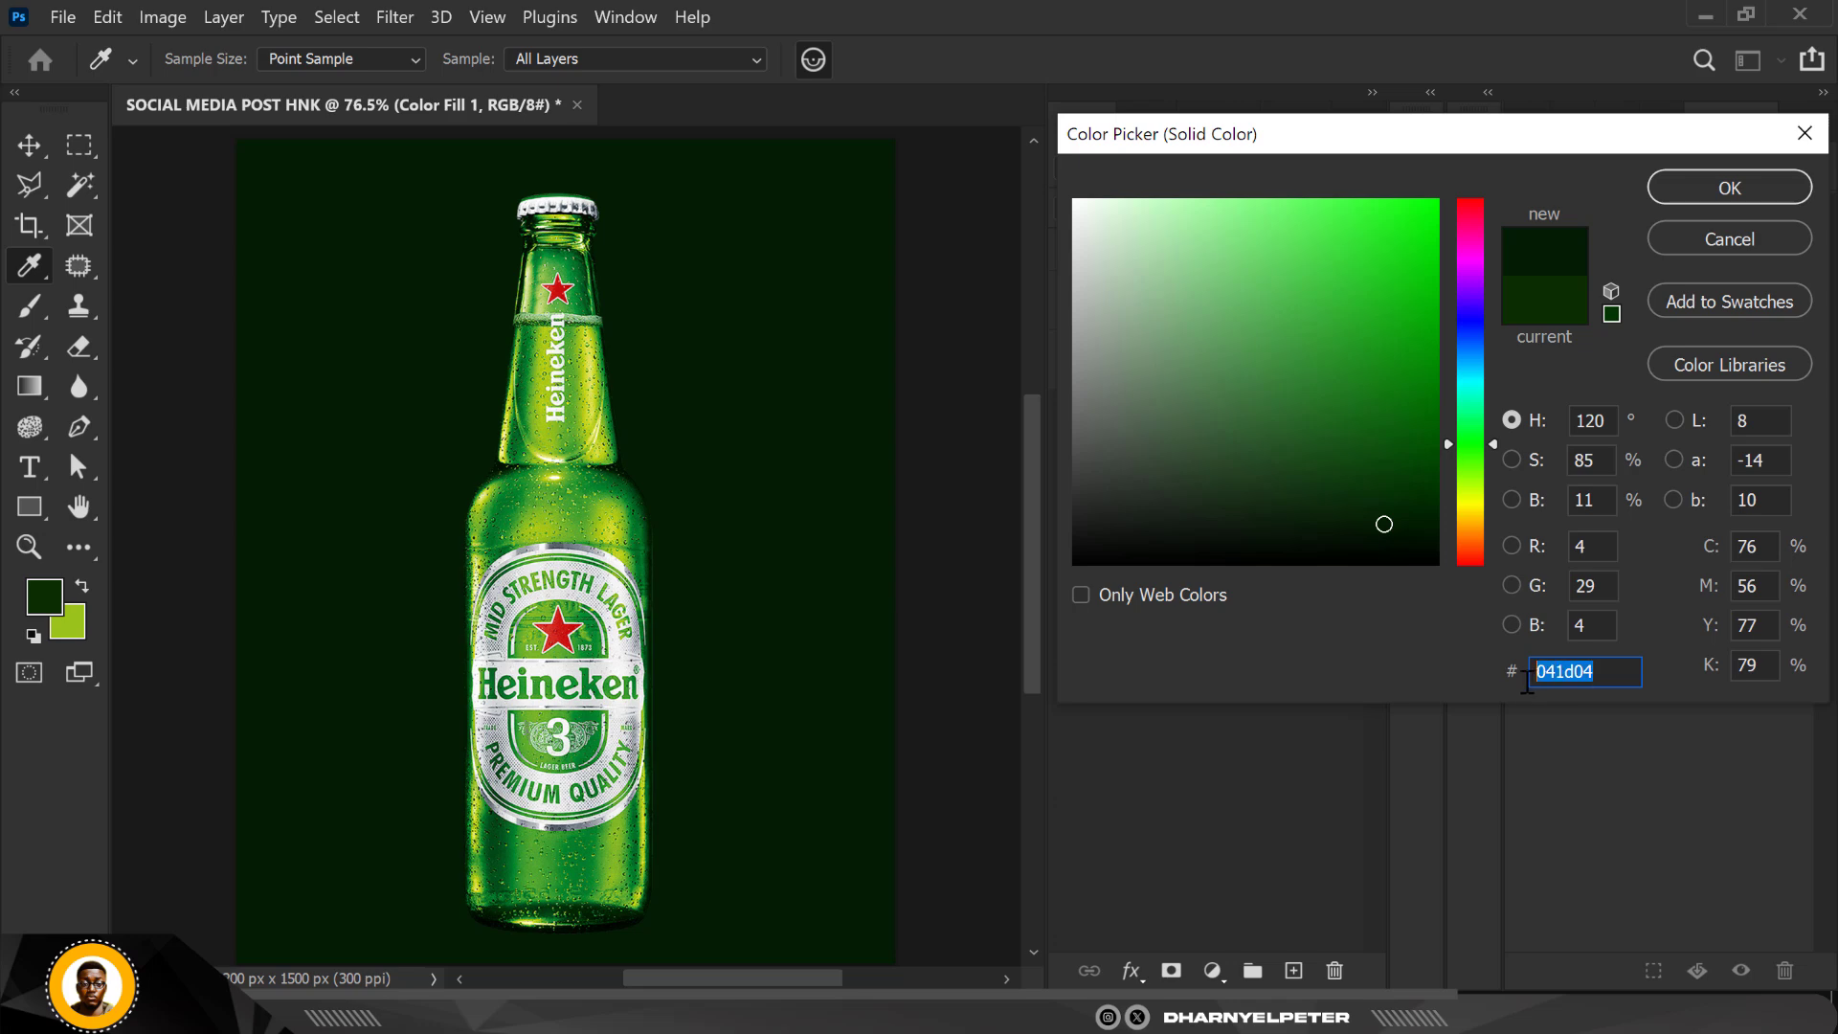
click(1743, 184)
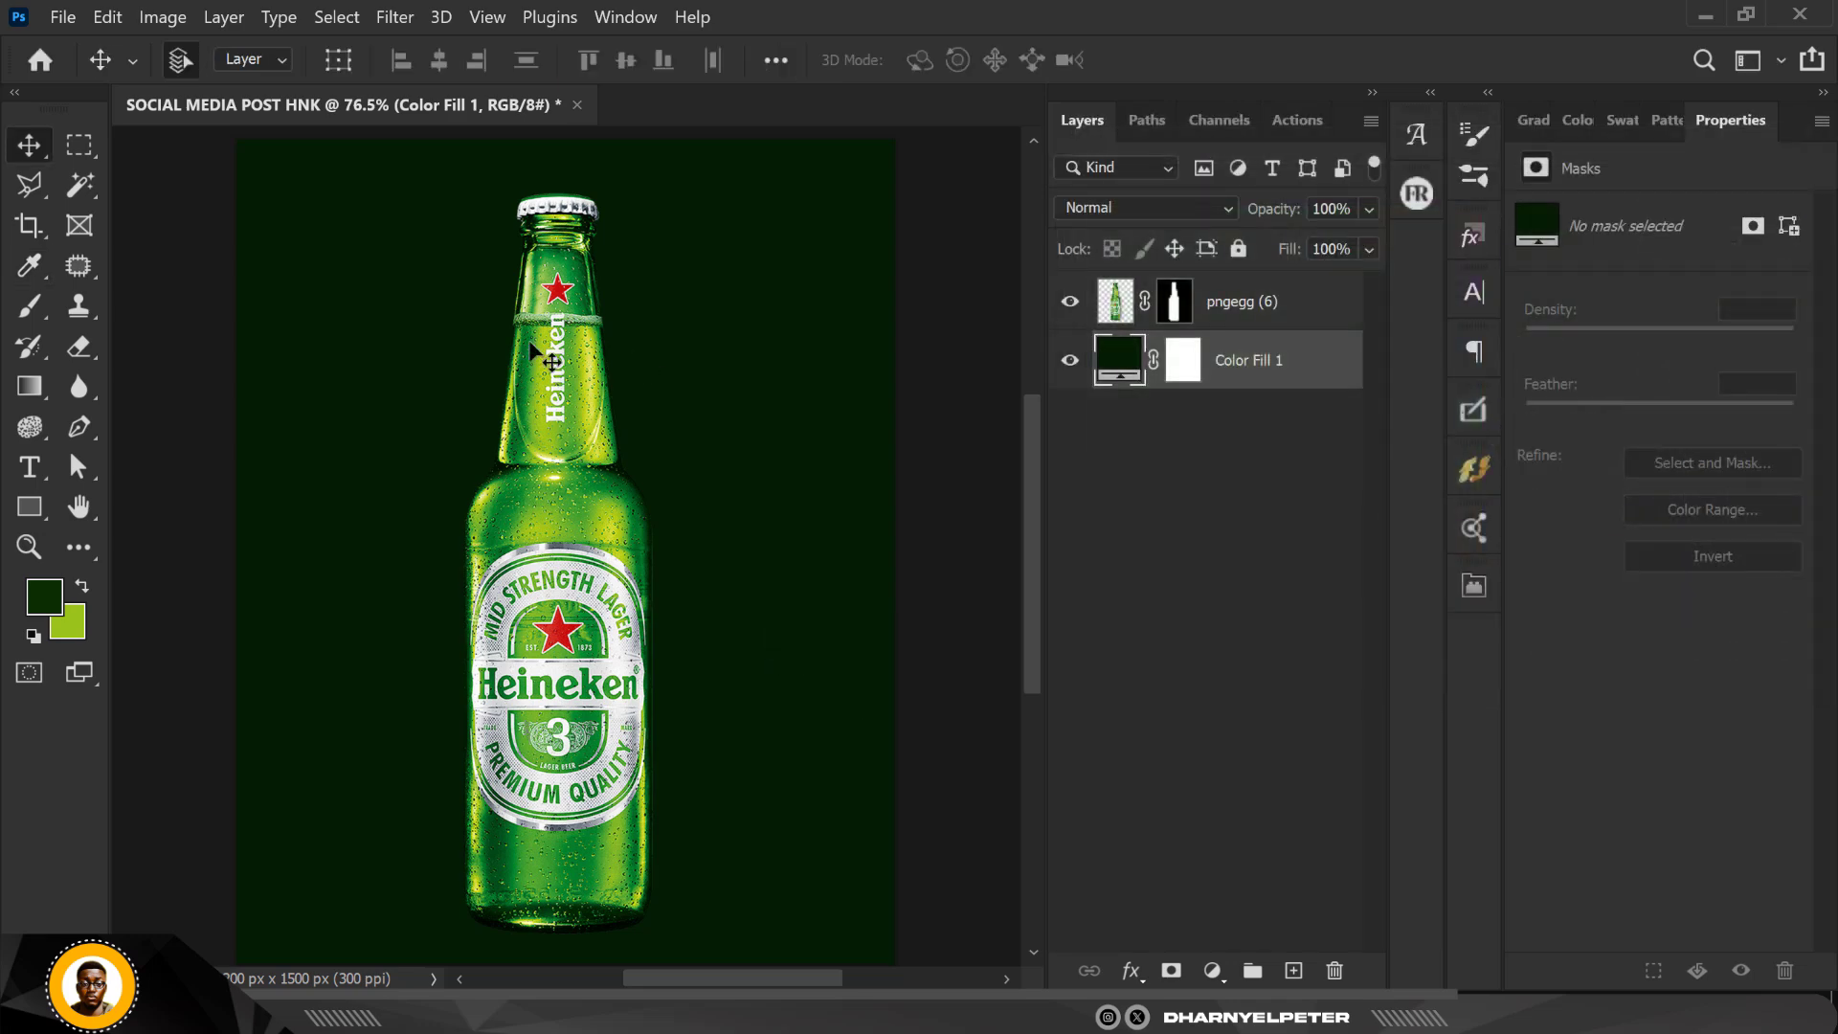
Step: Place the asphalt texture image from the HEINEKEN folder above the color fill, scale it to about 61%, and shift it upward
click(306, 1011)
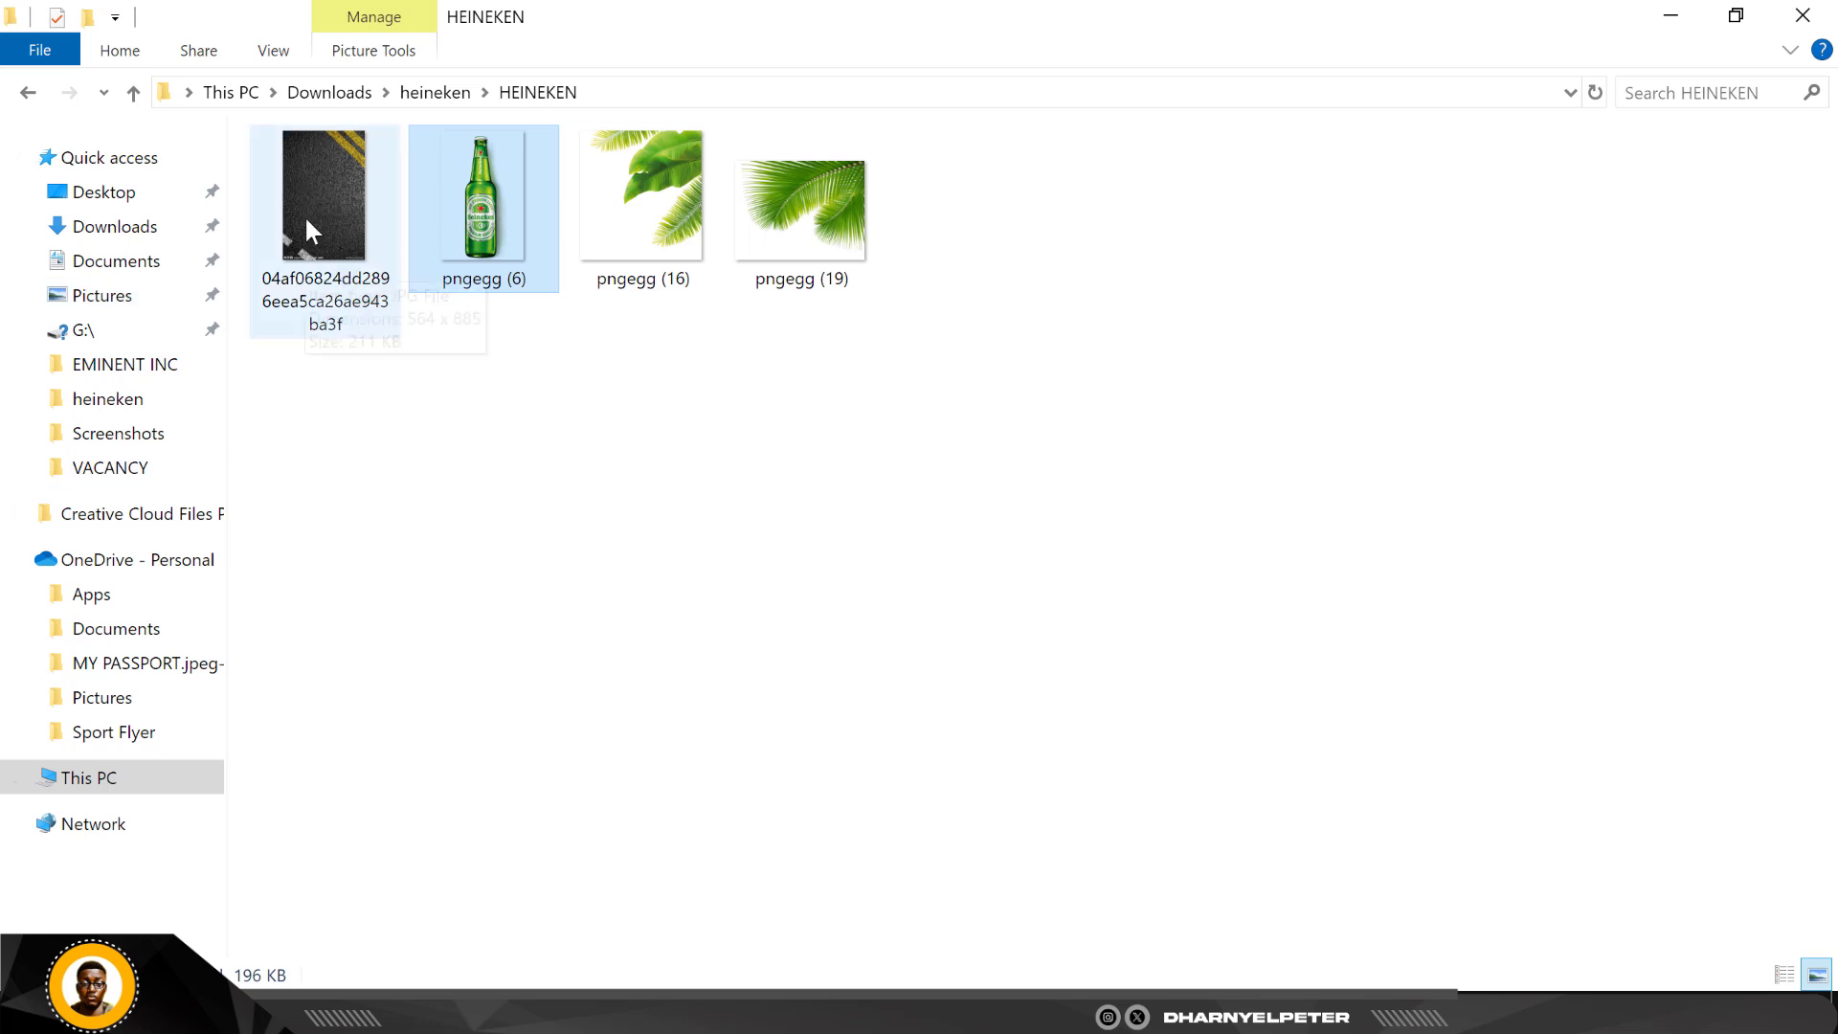
click(288, 180)
drag(288, 181, 657, 664)
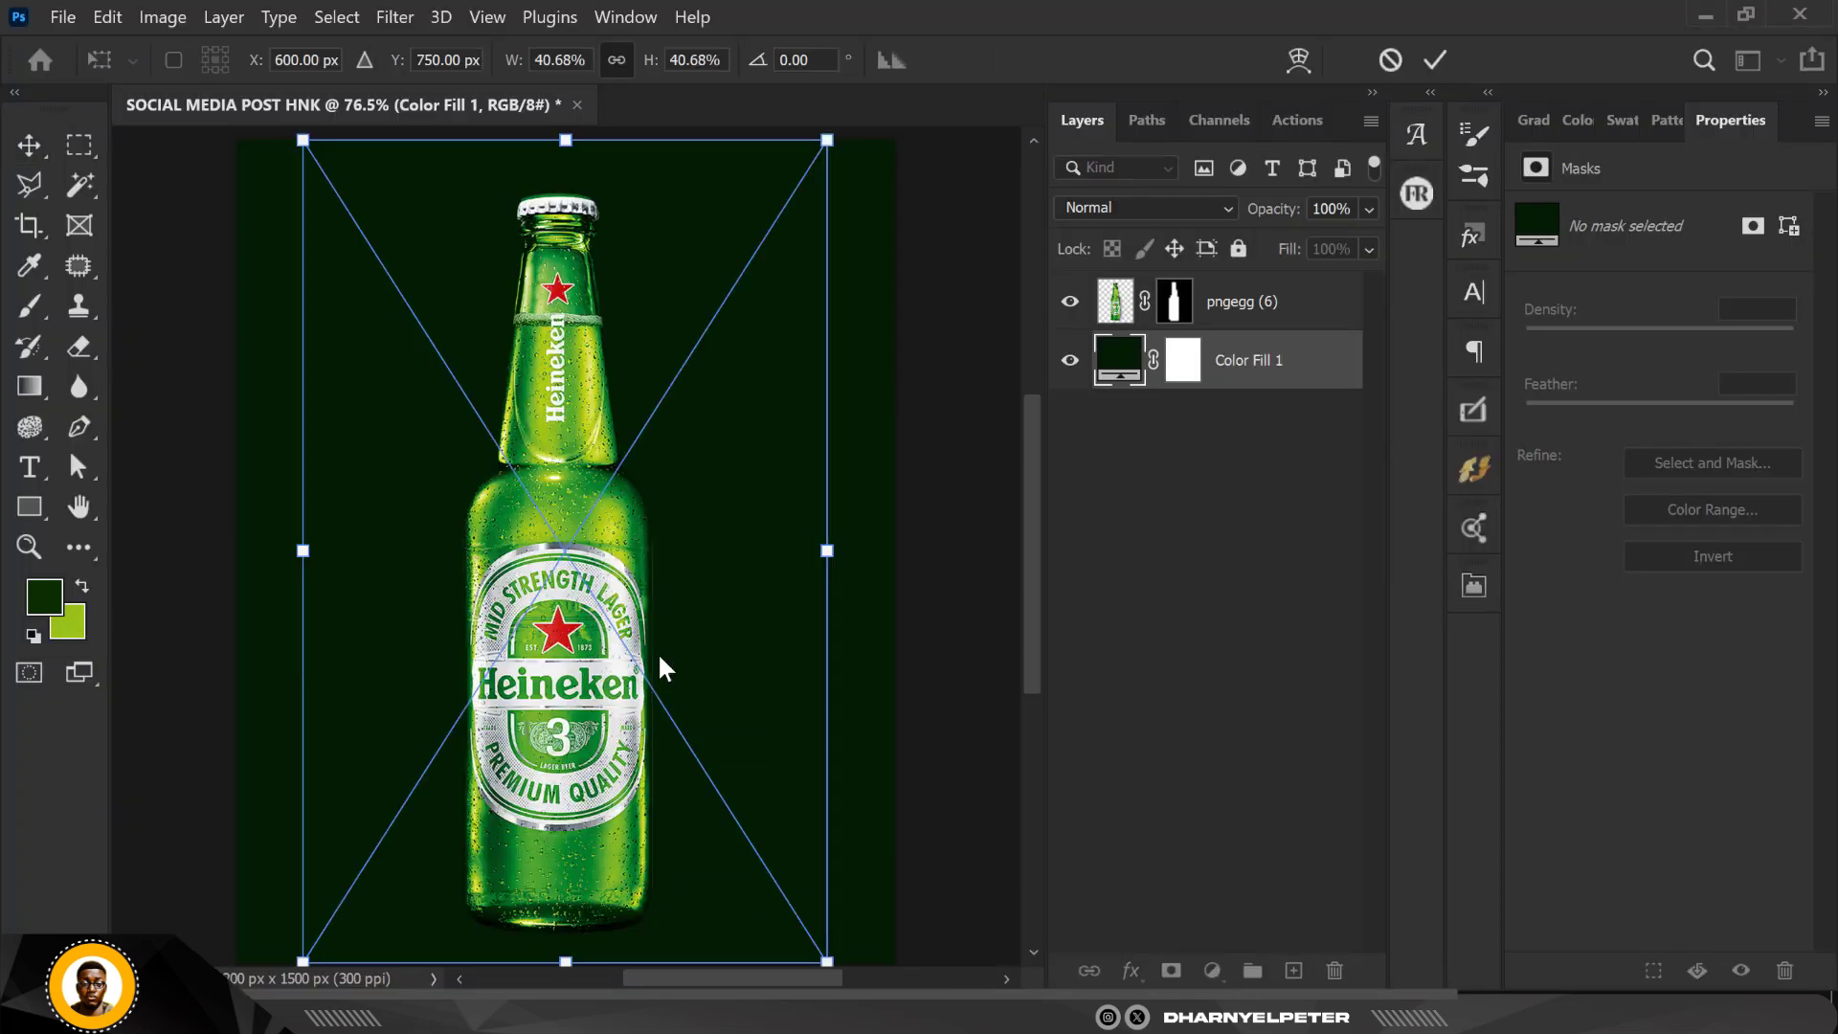
scroll(647, 495, down, 3)
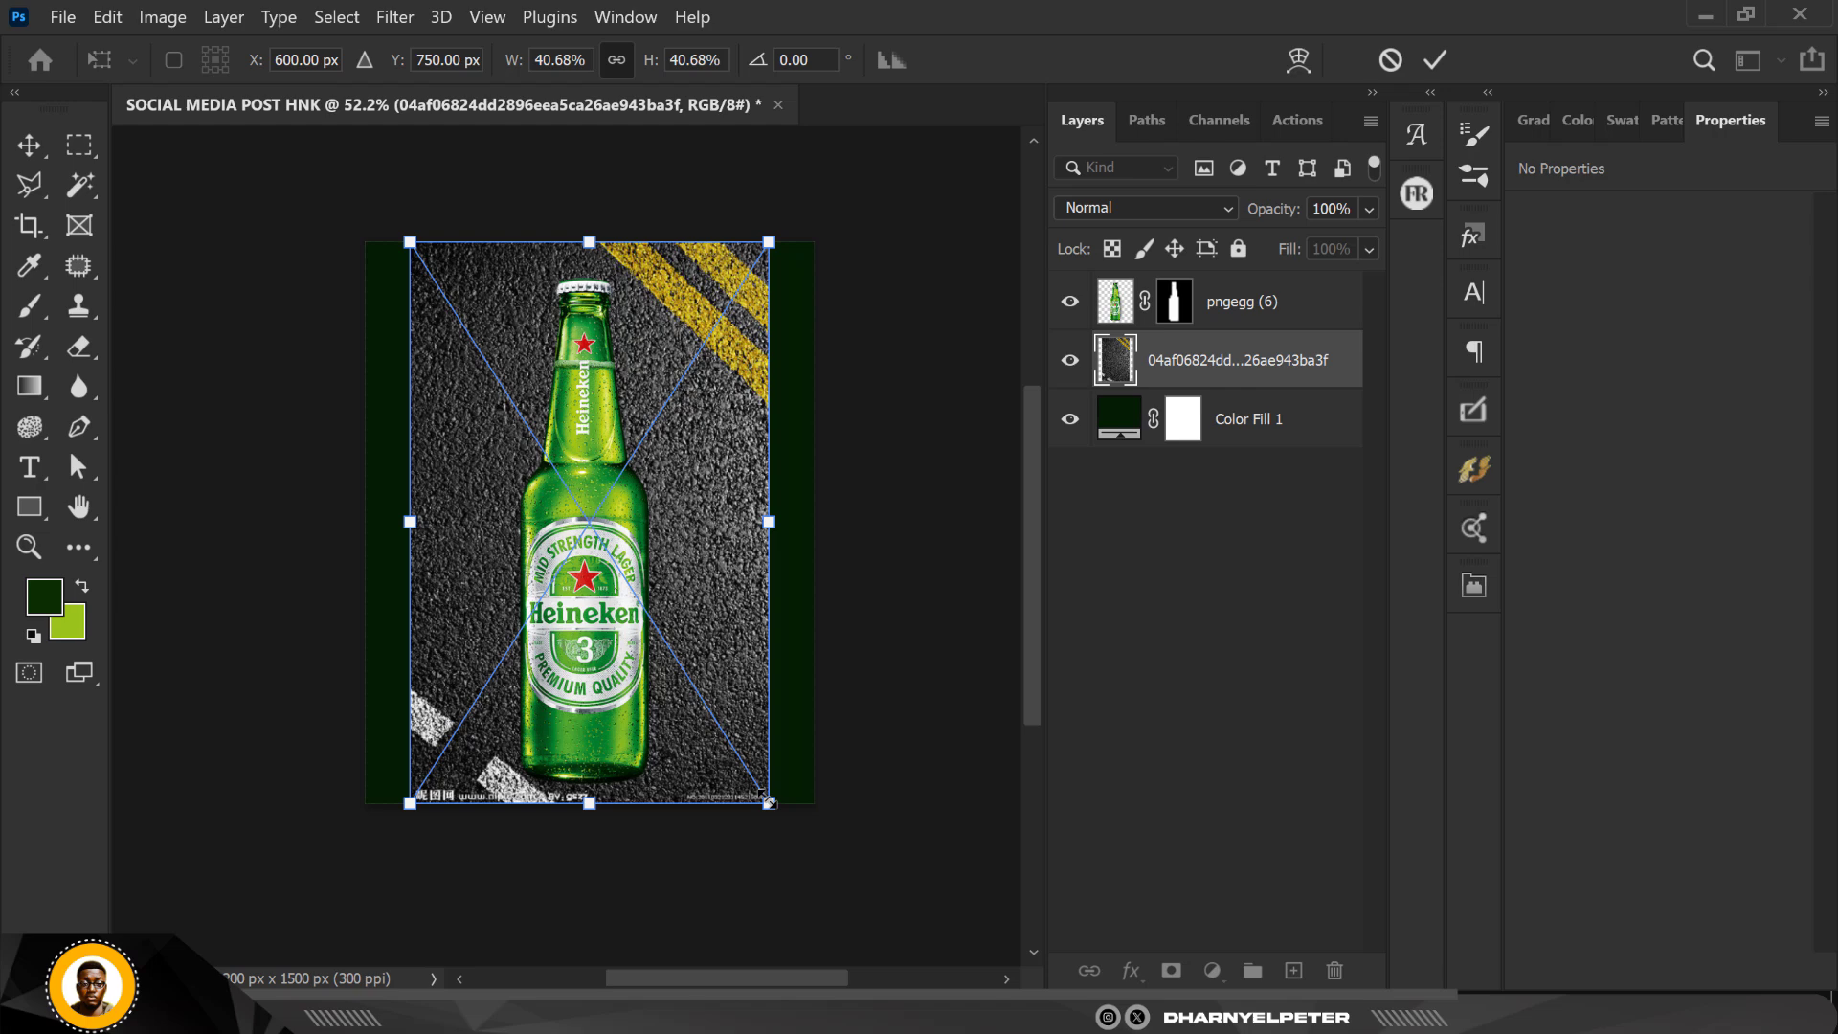
drag(769, 802, 907, 892)
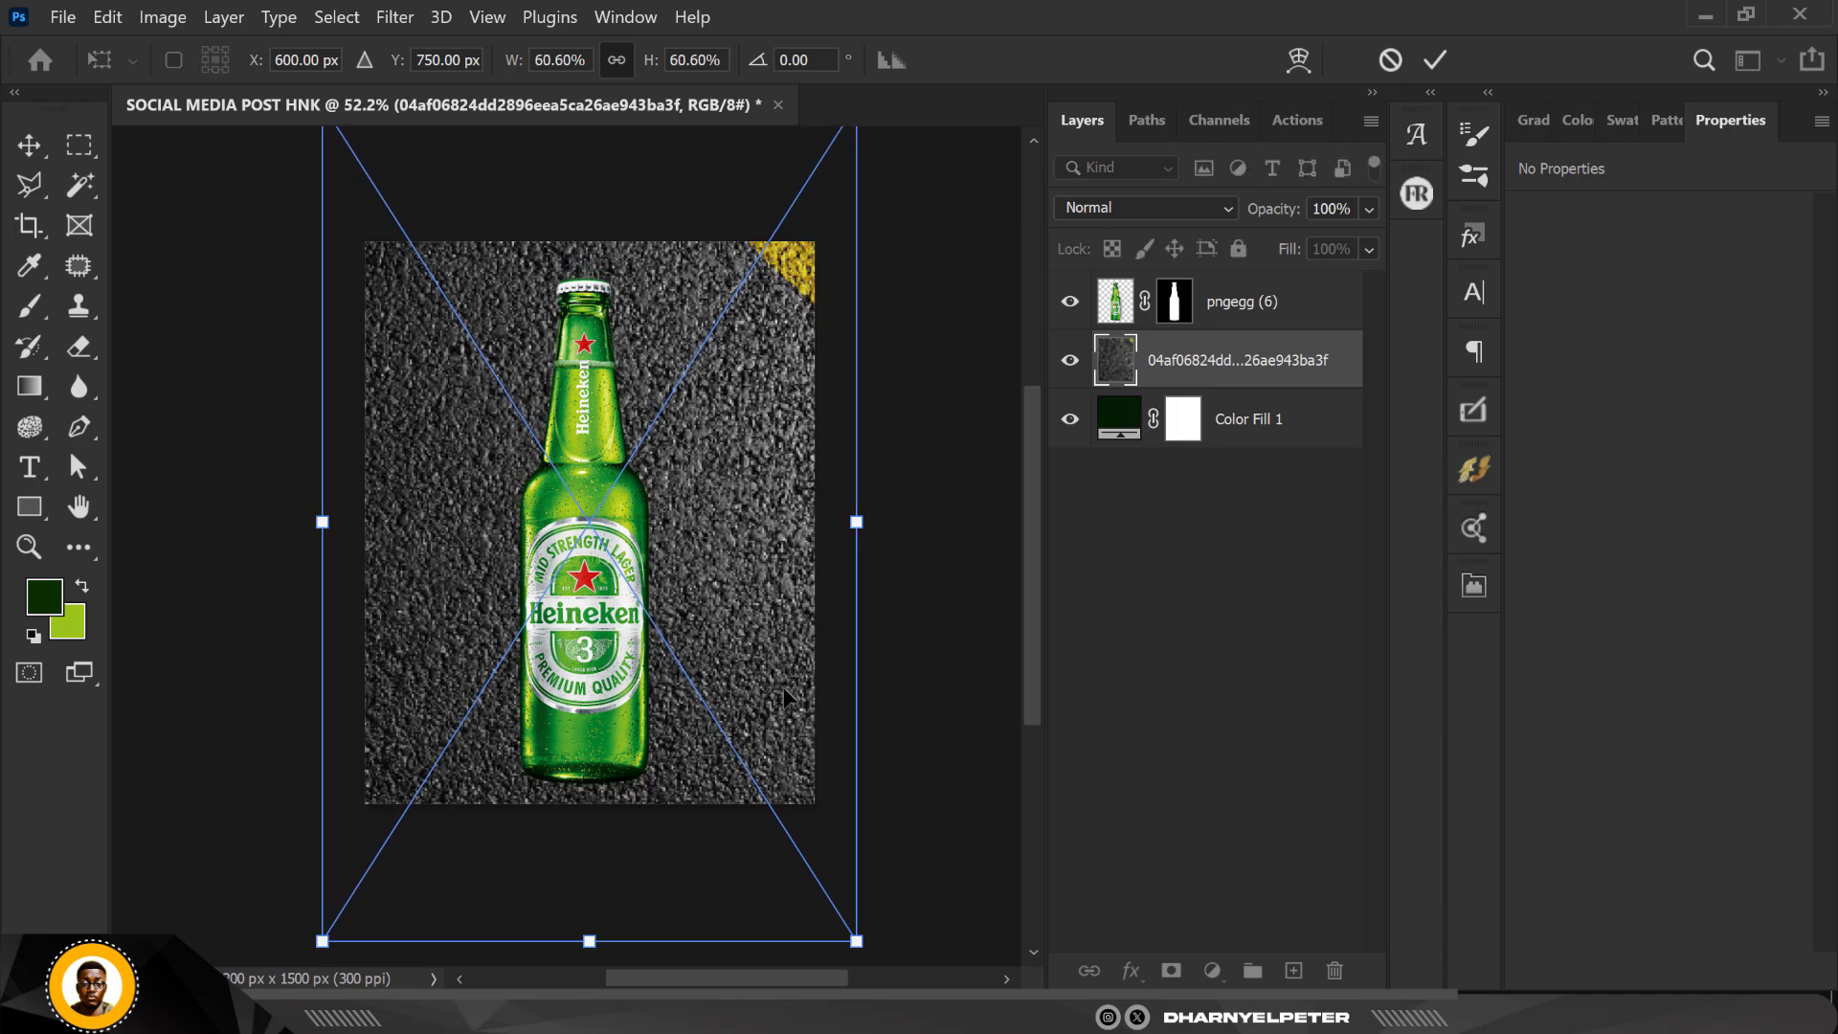
drag(784, 686, 783, 610)
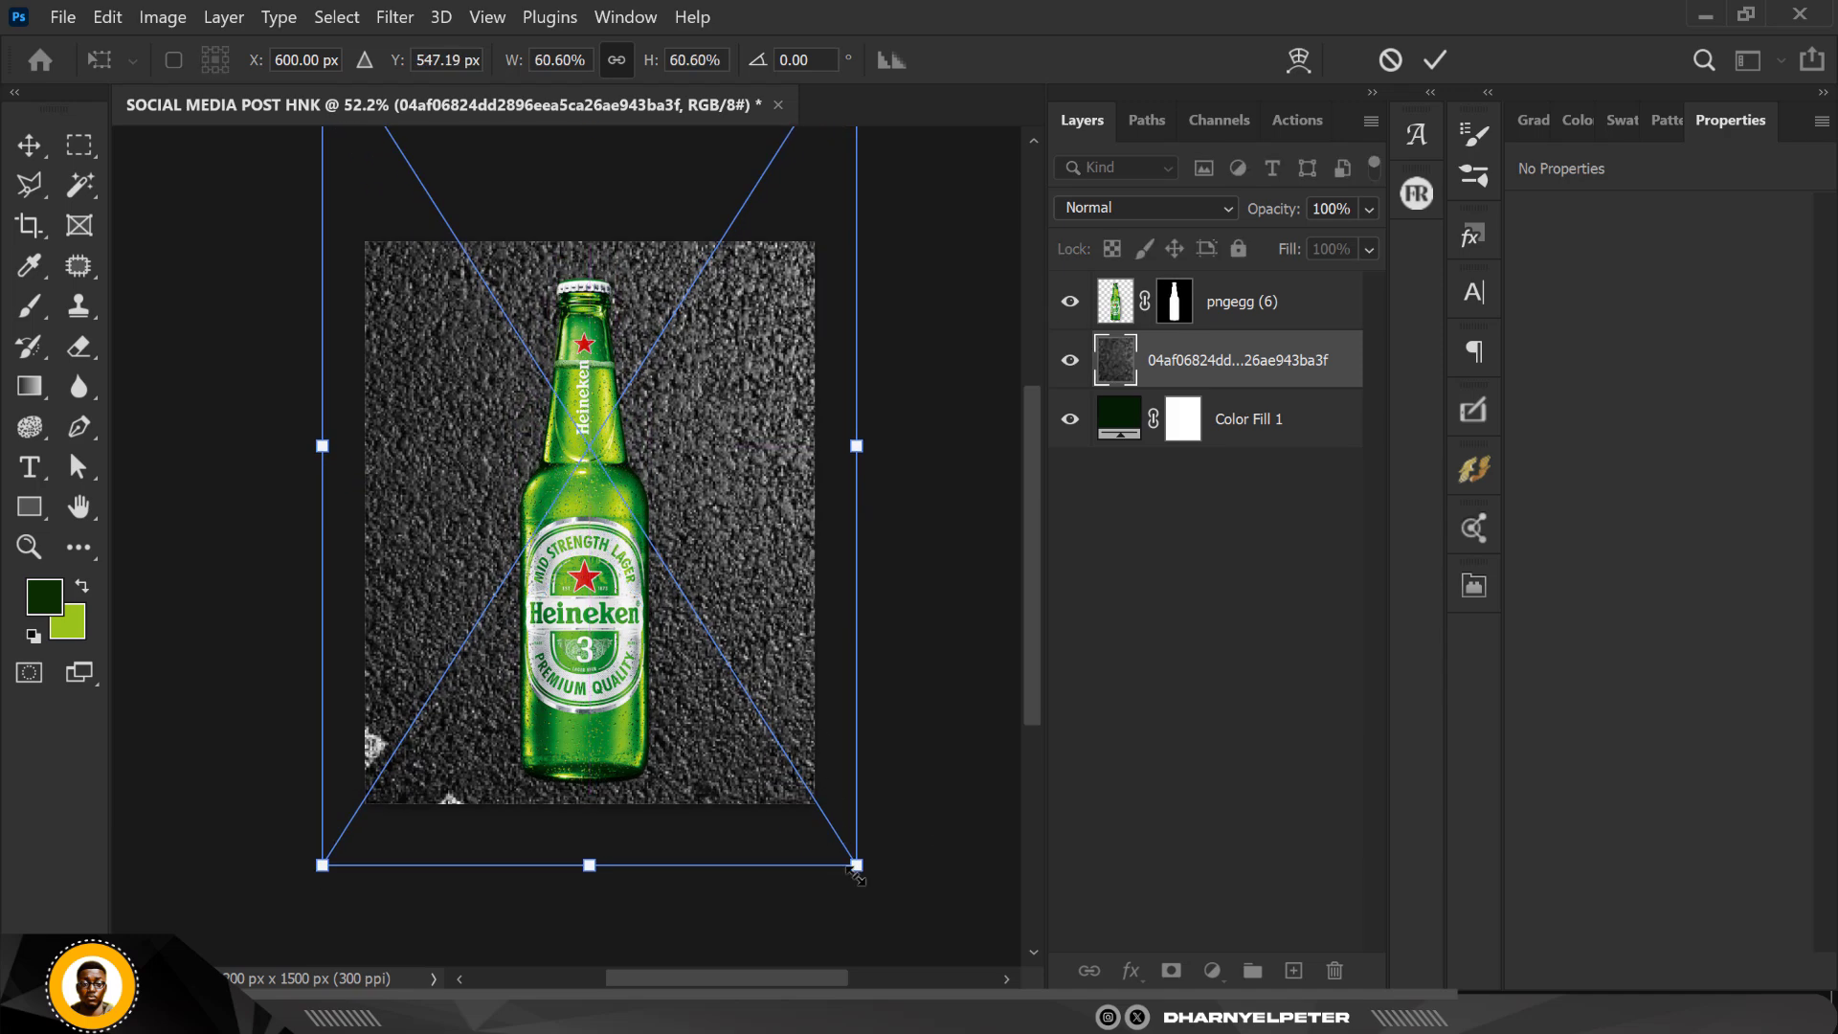
drag(866, 872, 868, 877)
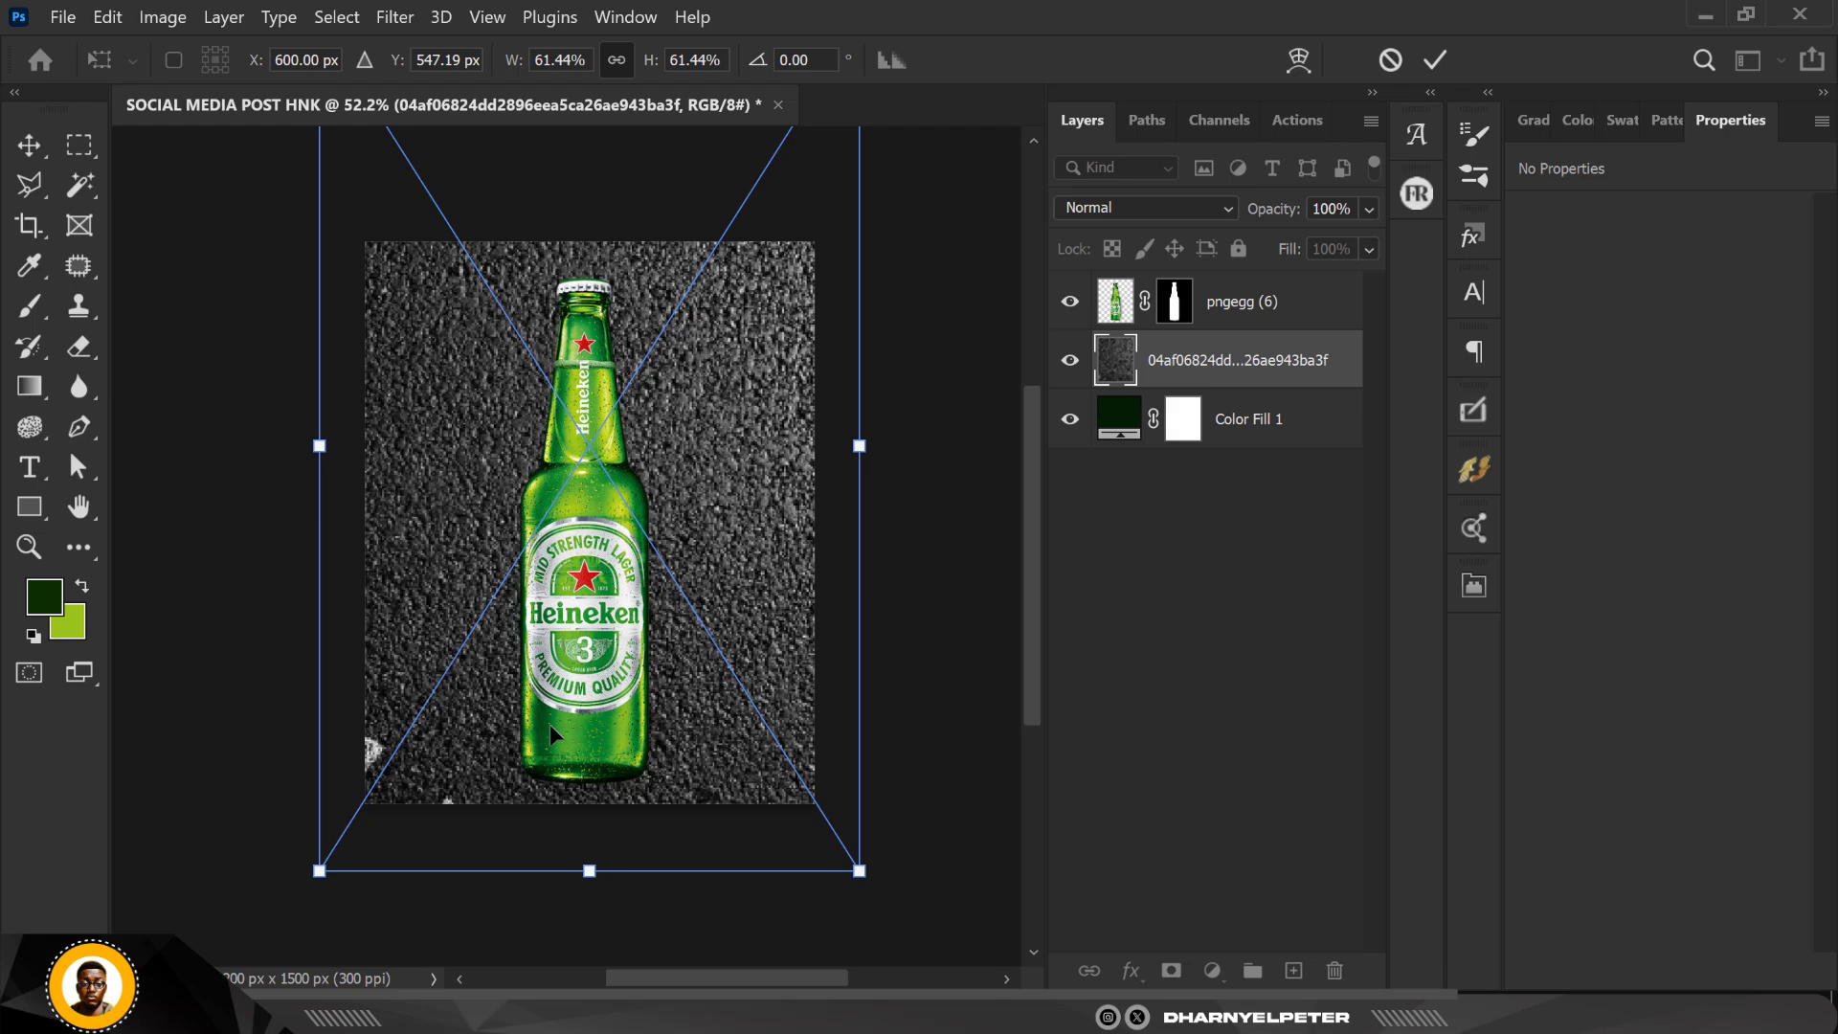
key(Return)
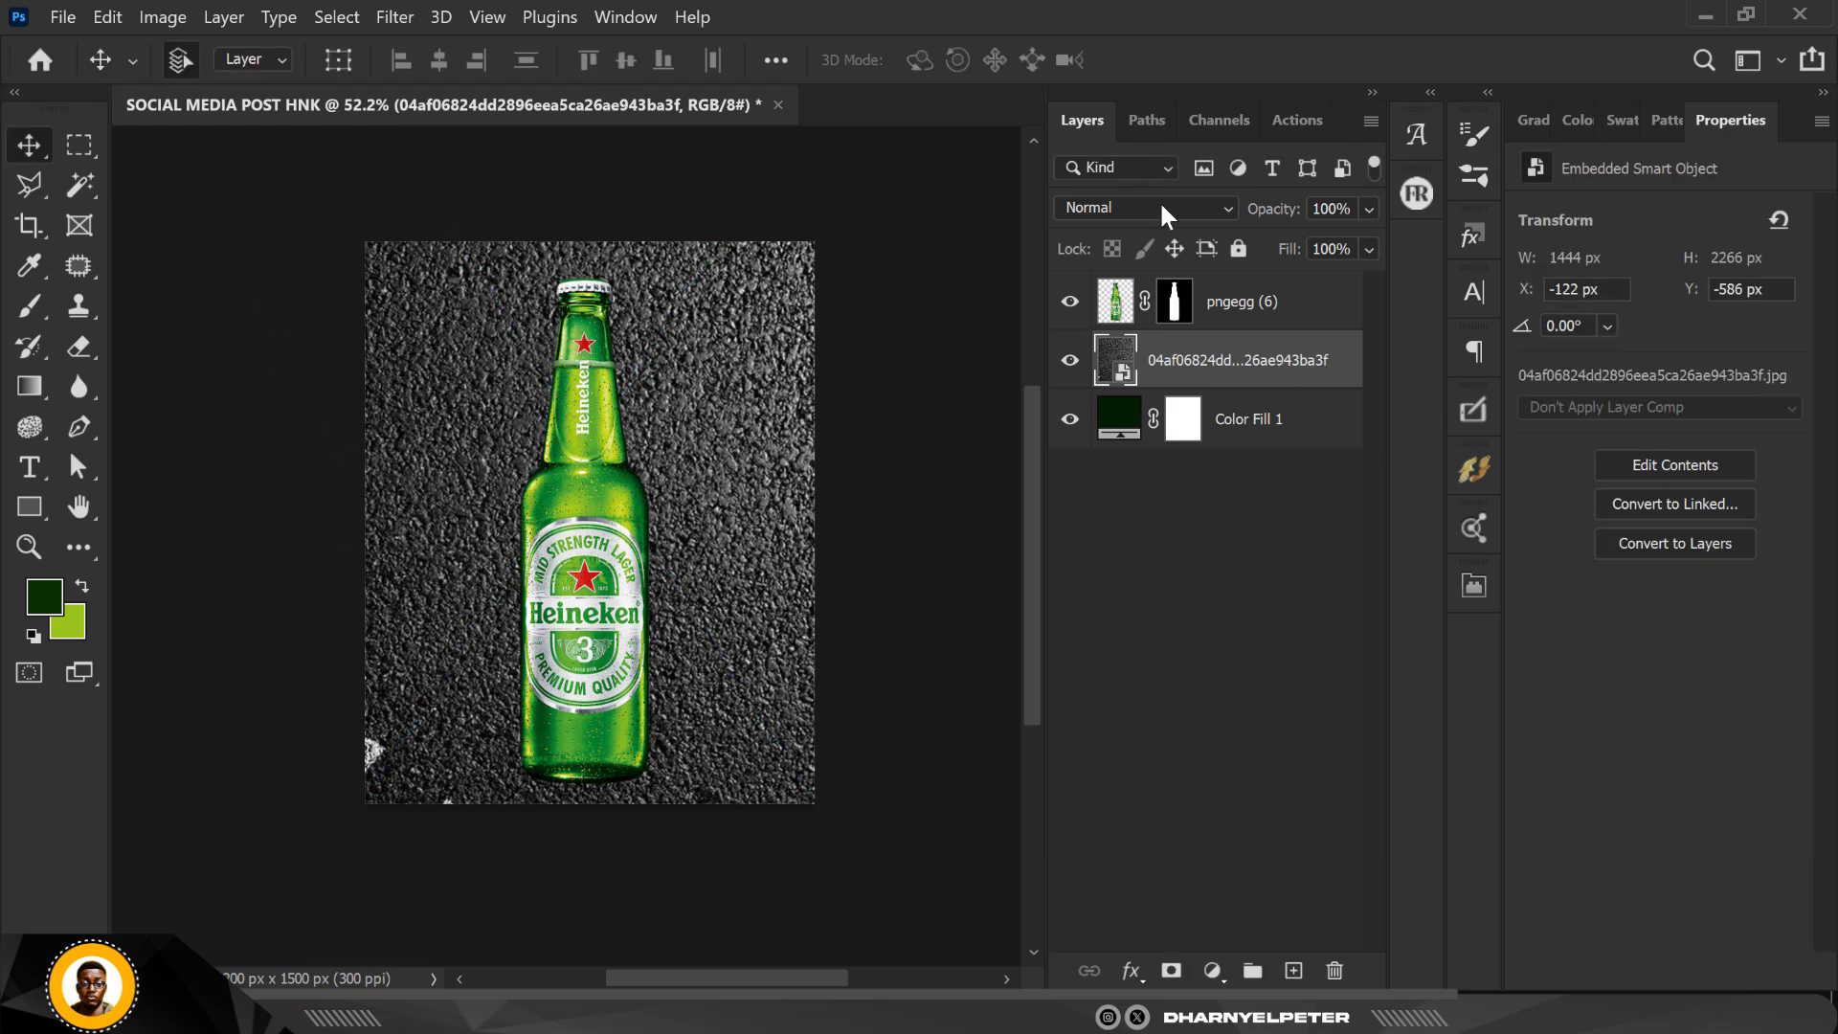
Step: Set the asphalt texture layer's blend mode to Overlay so it blends with the dark green fill
click(1151, 209)
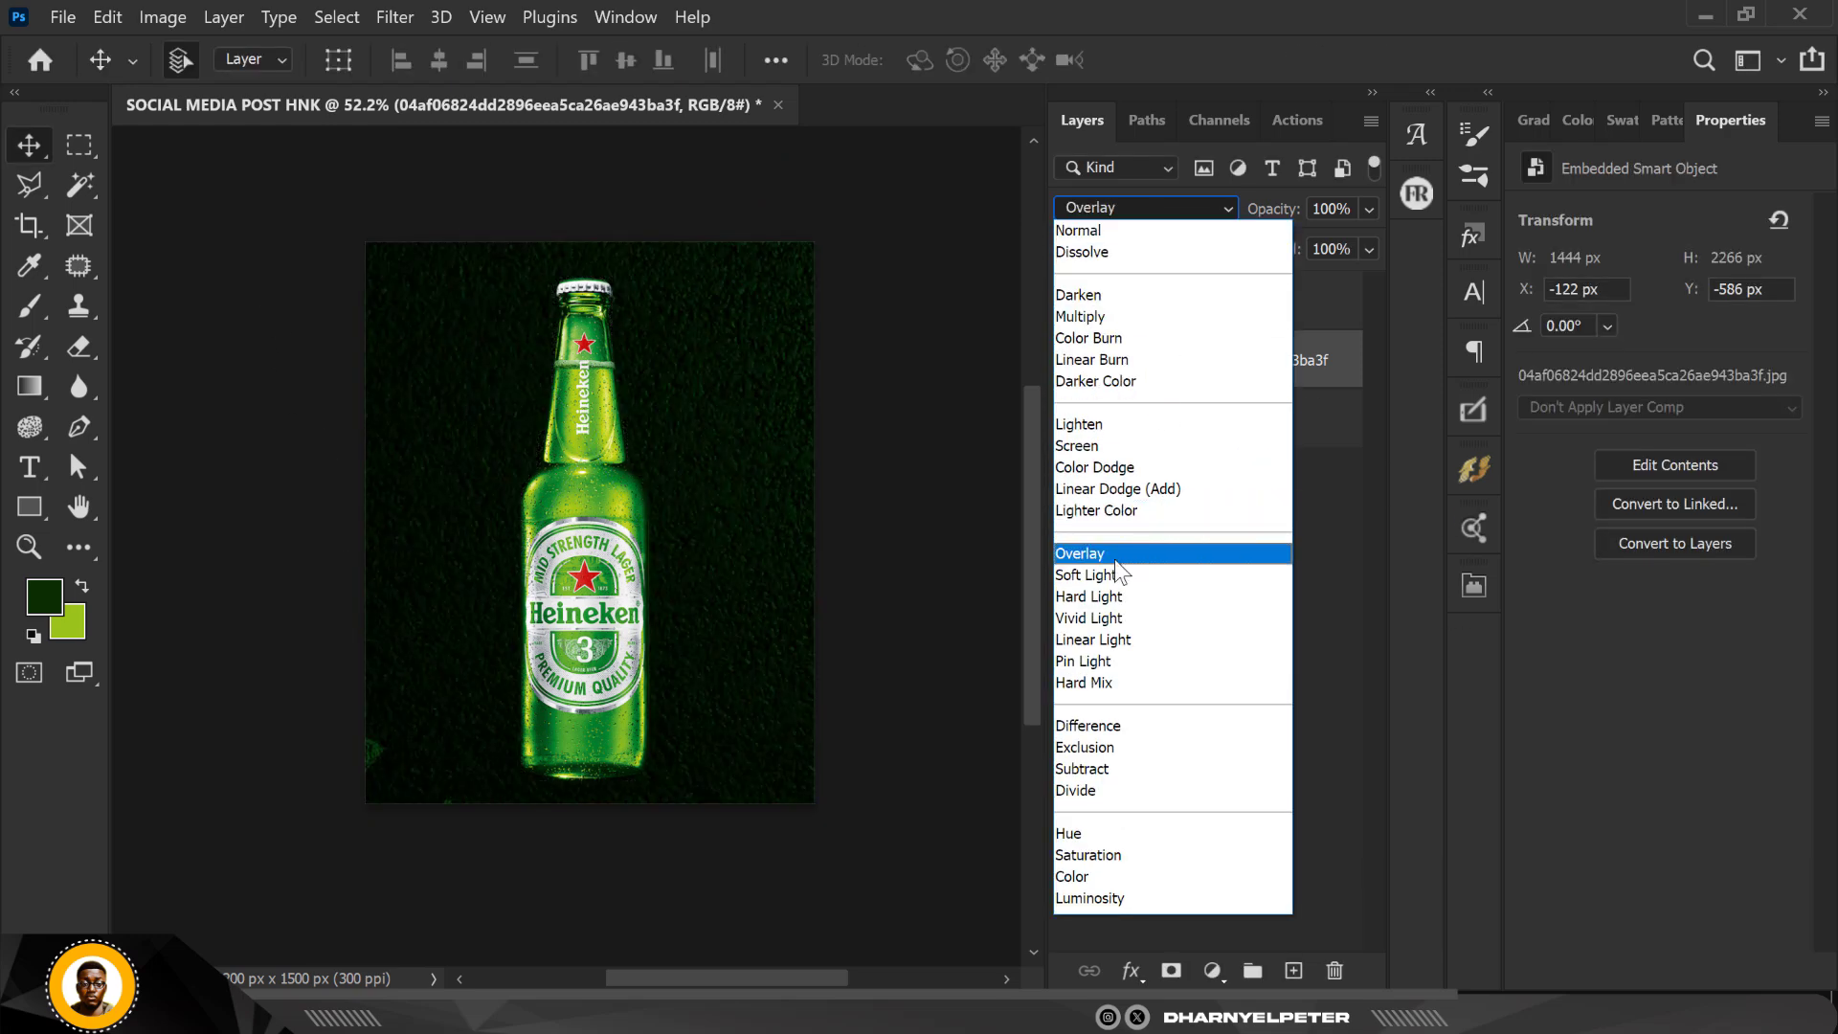
click(1114, 558)
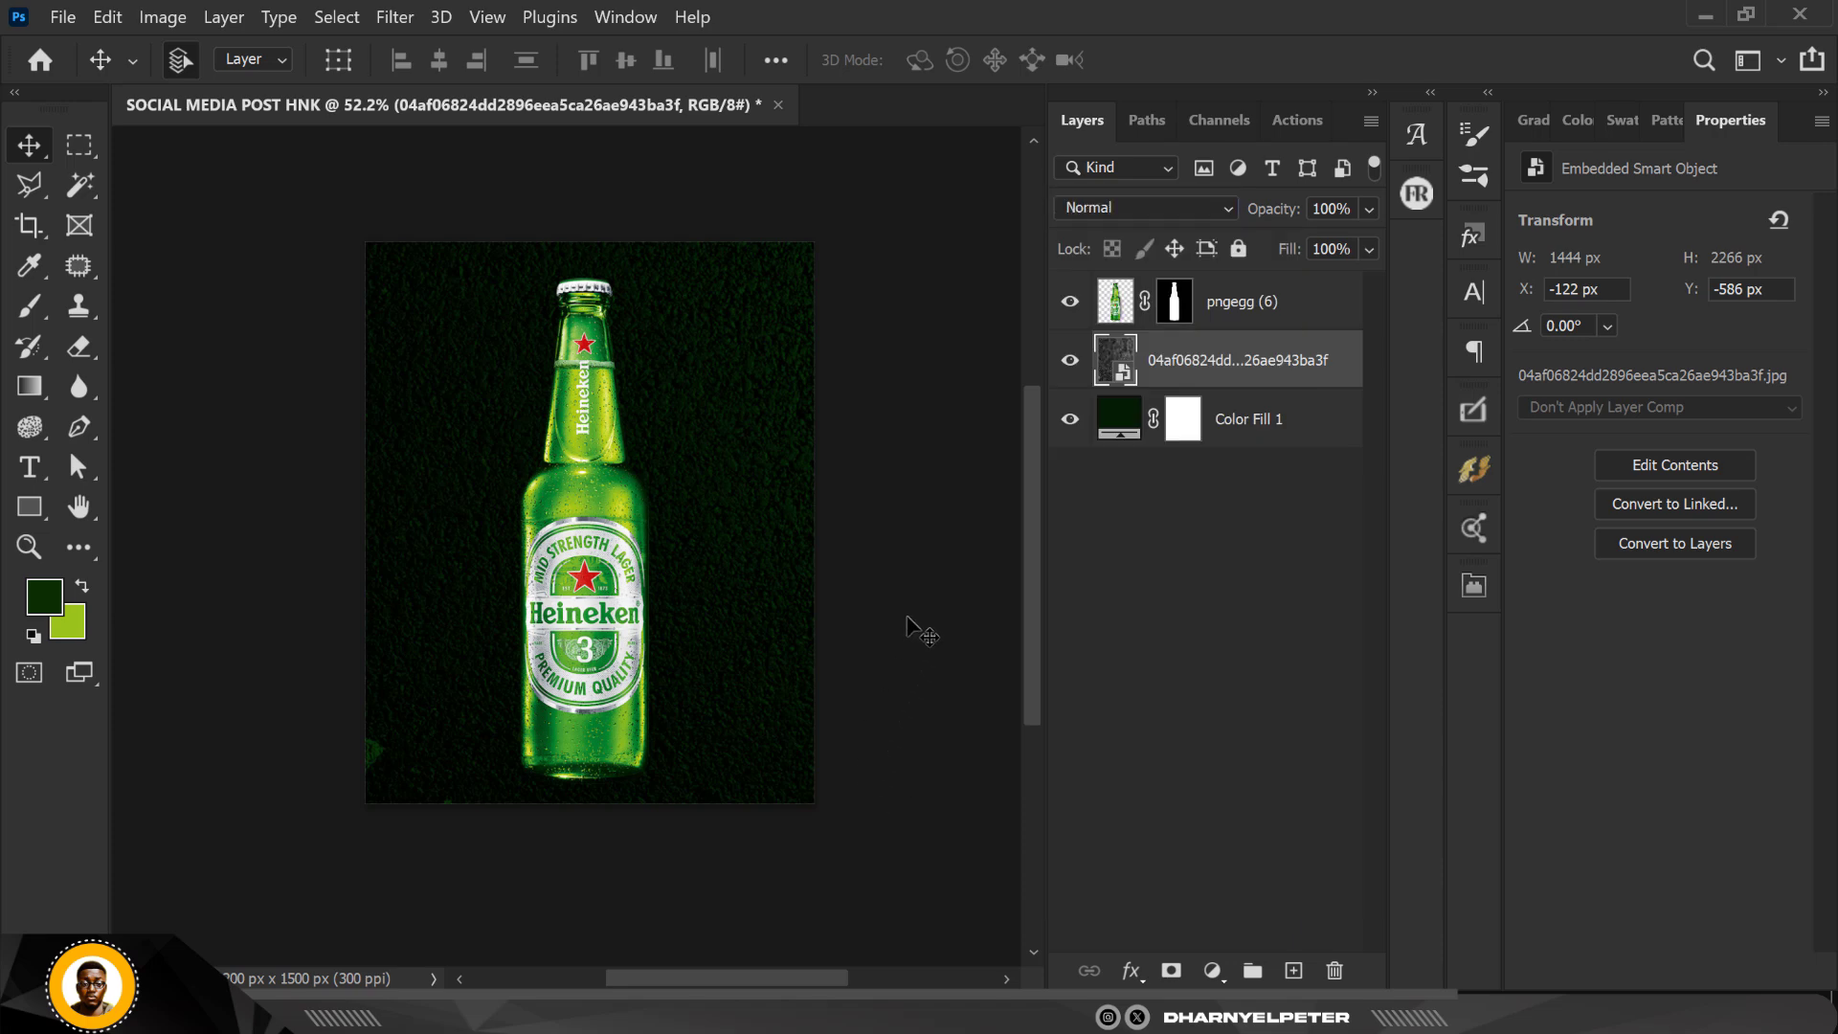
scroll(582, 463, up, 4)
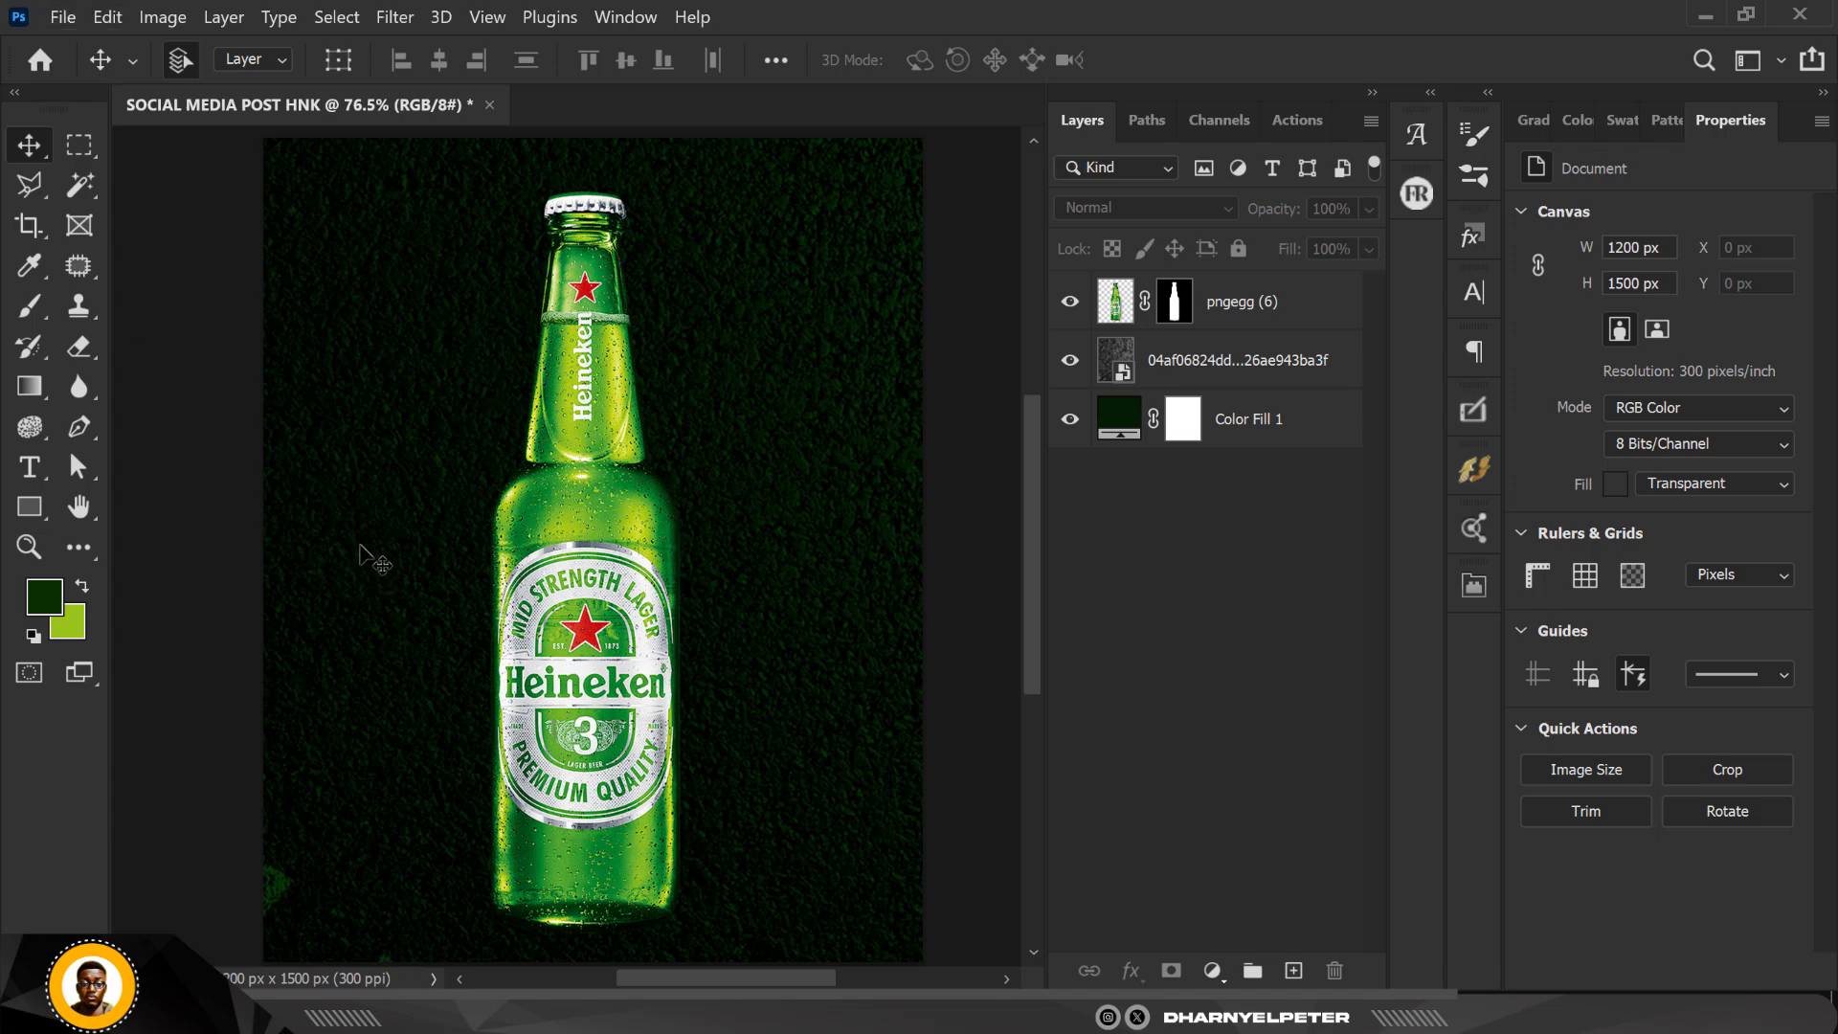
click(1218, 361)
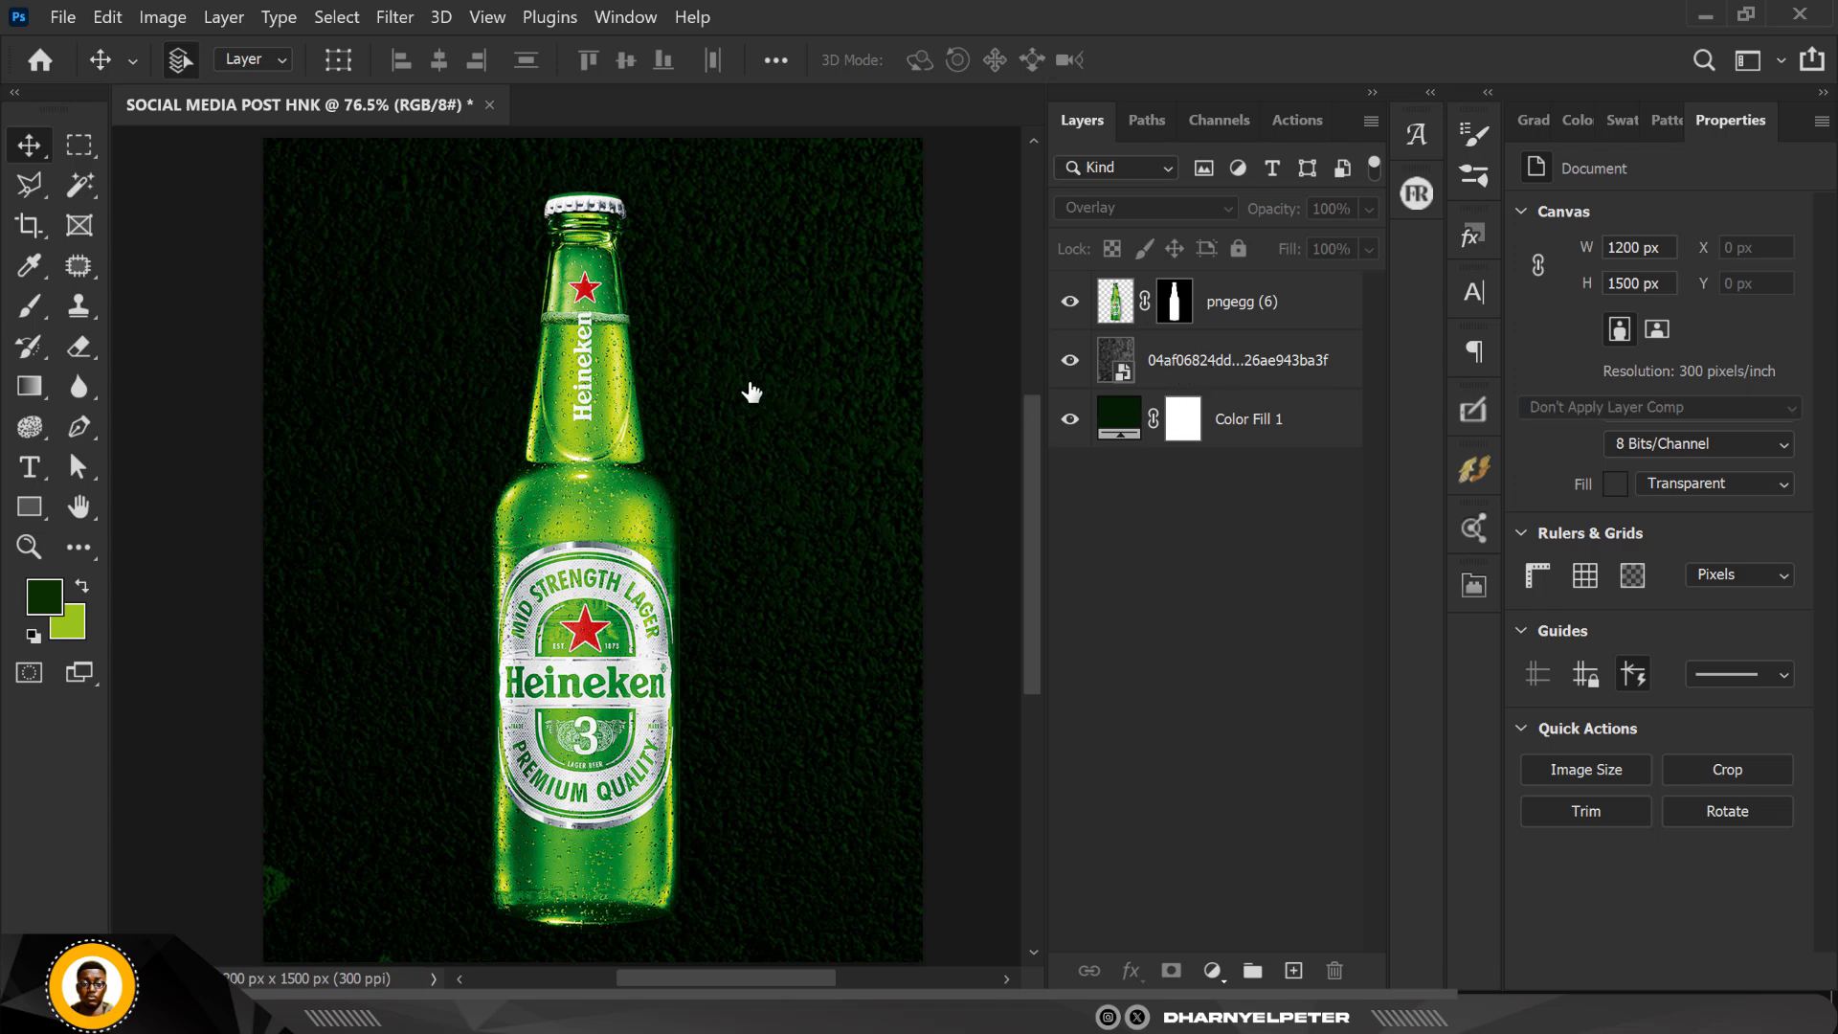
click(684, 529)
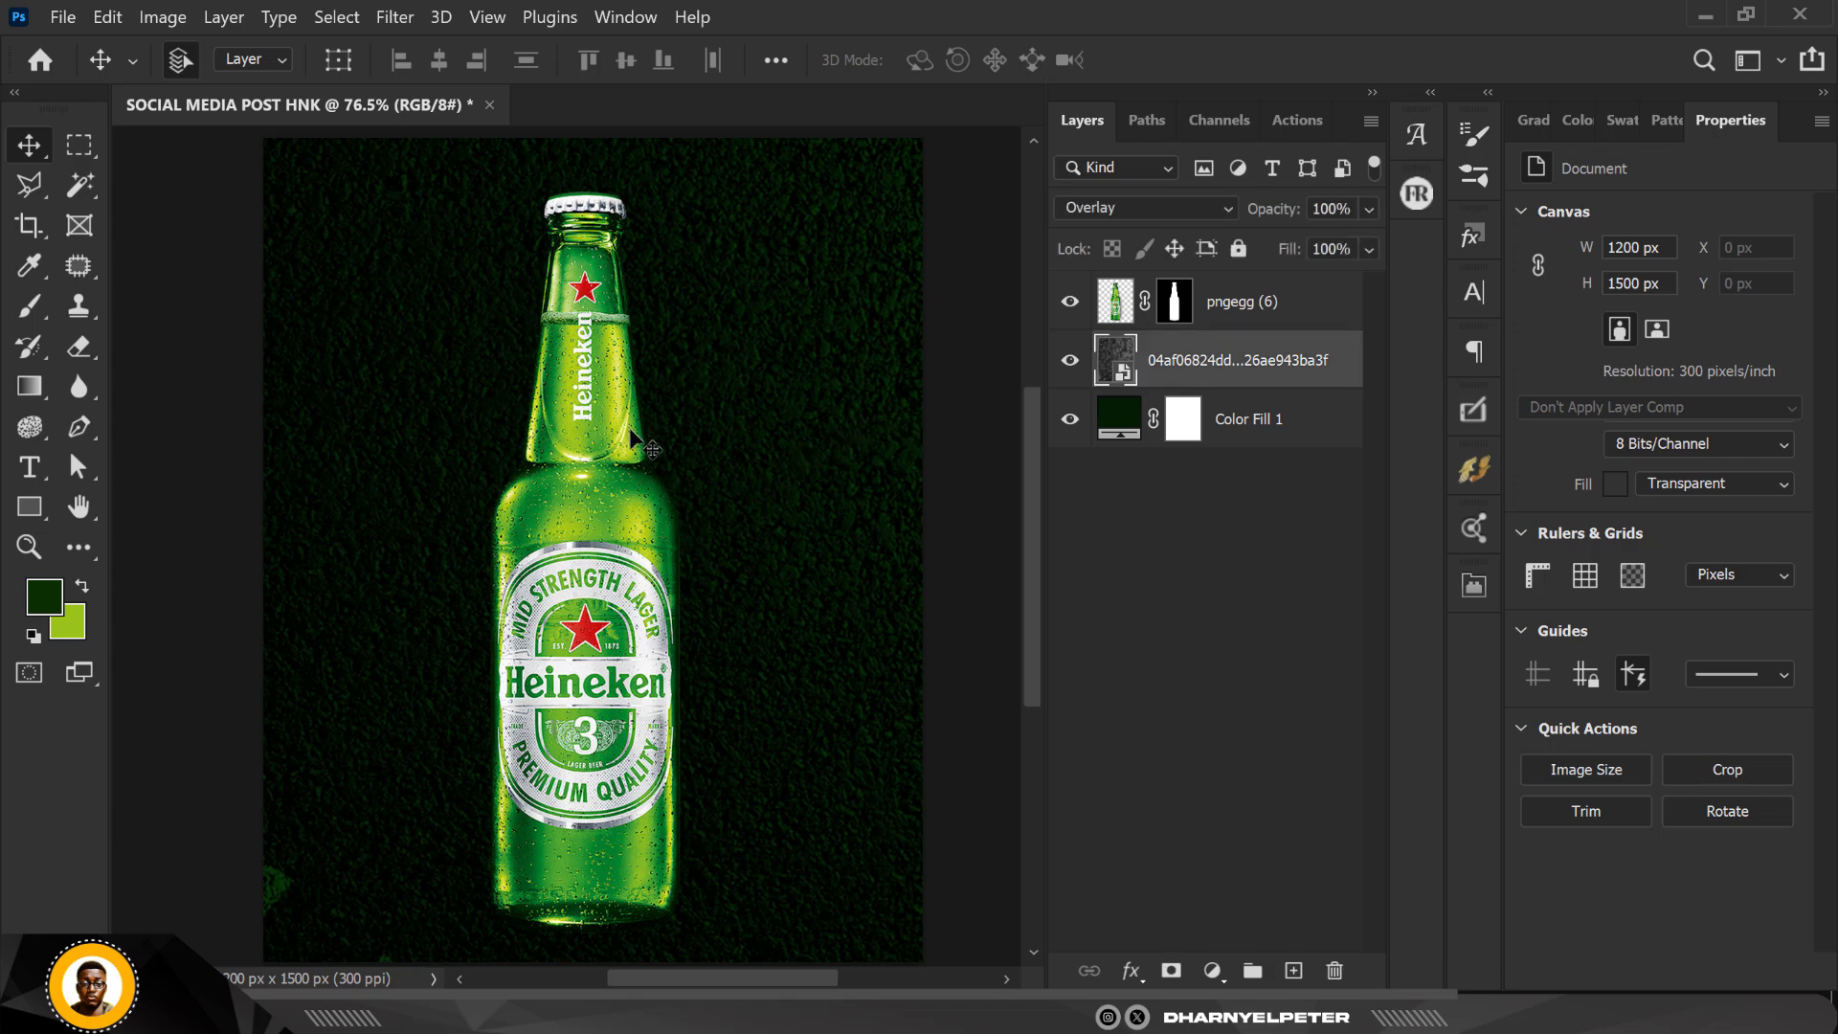
scroll(1008, 326, down, 4)
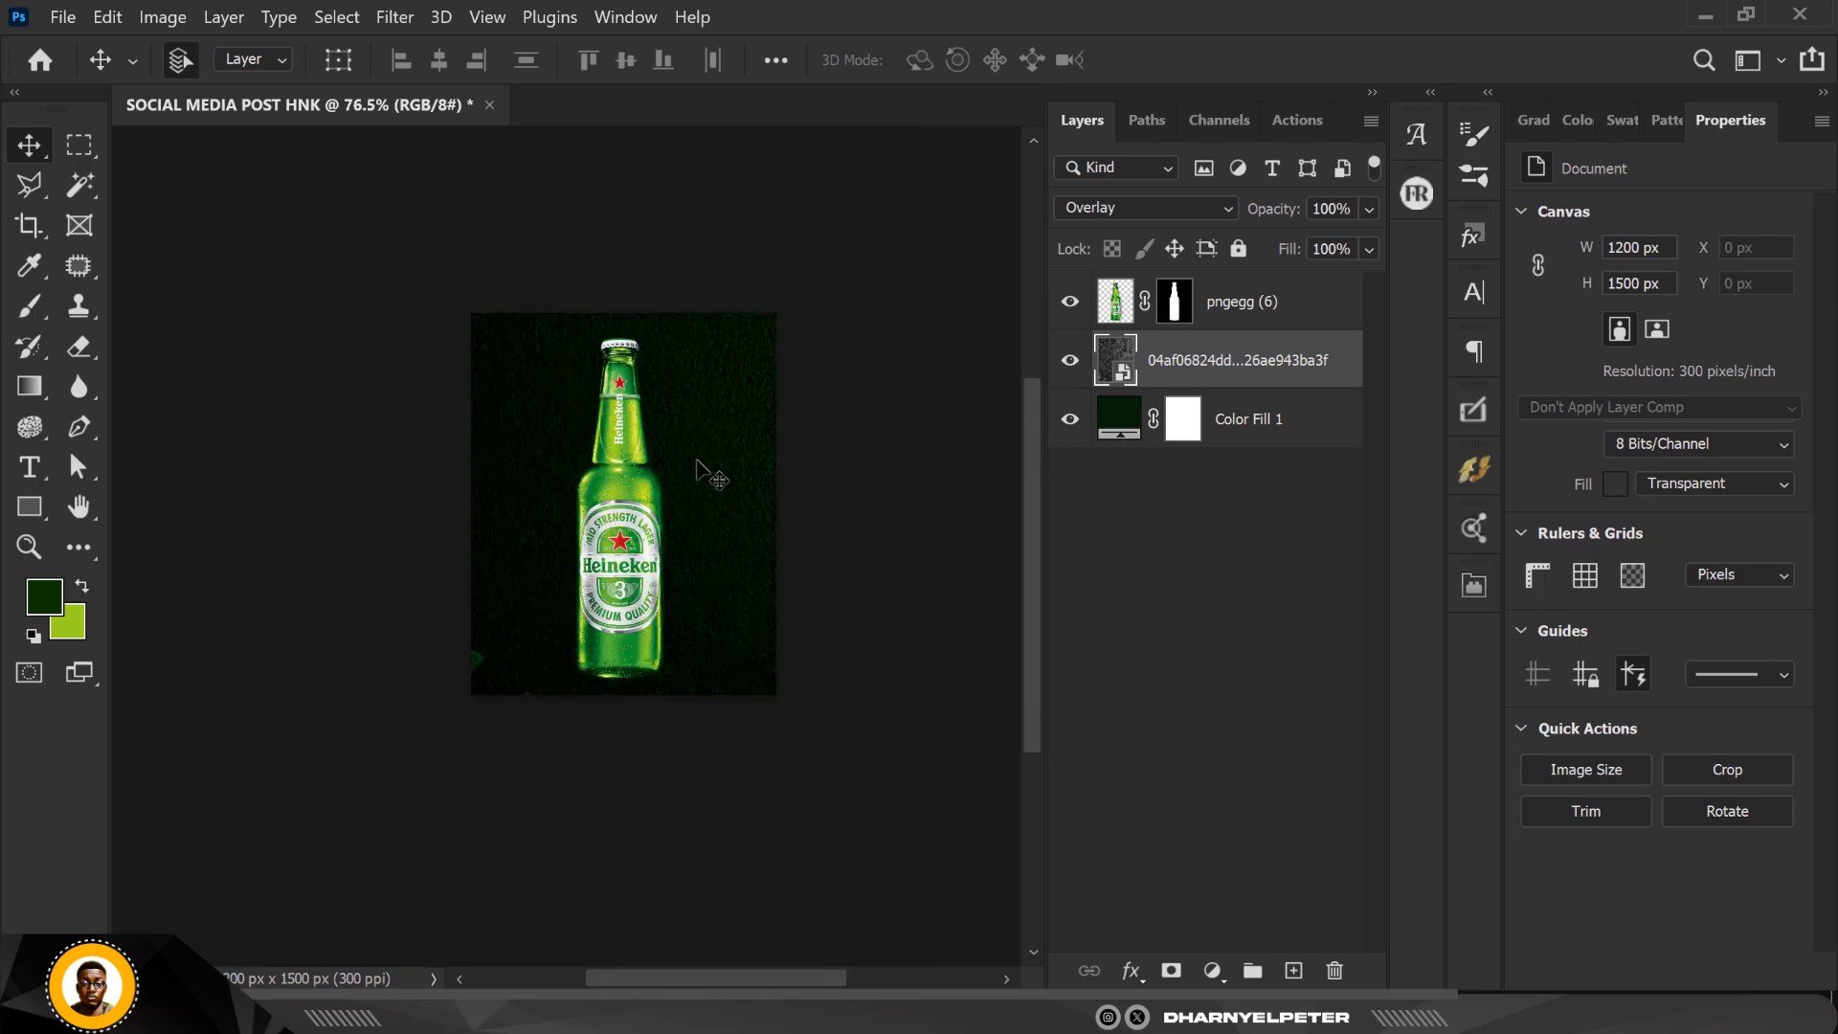
scroll(697, 460, up, 3)
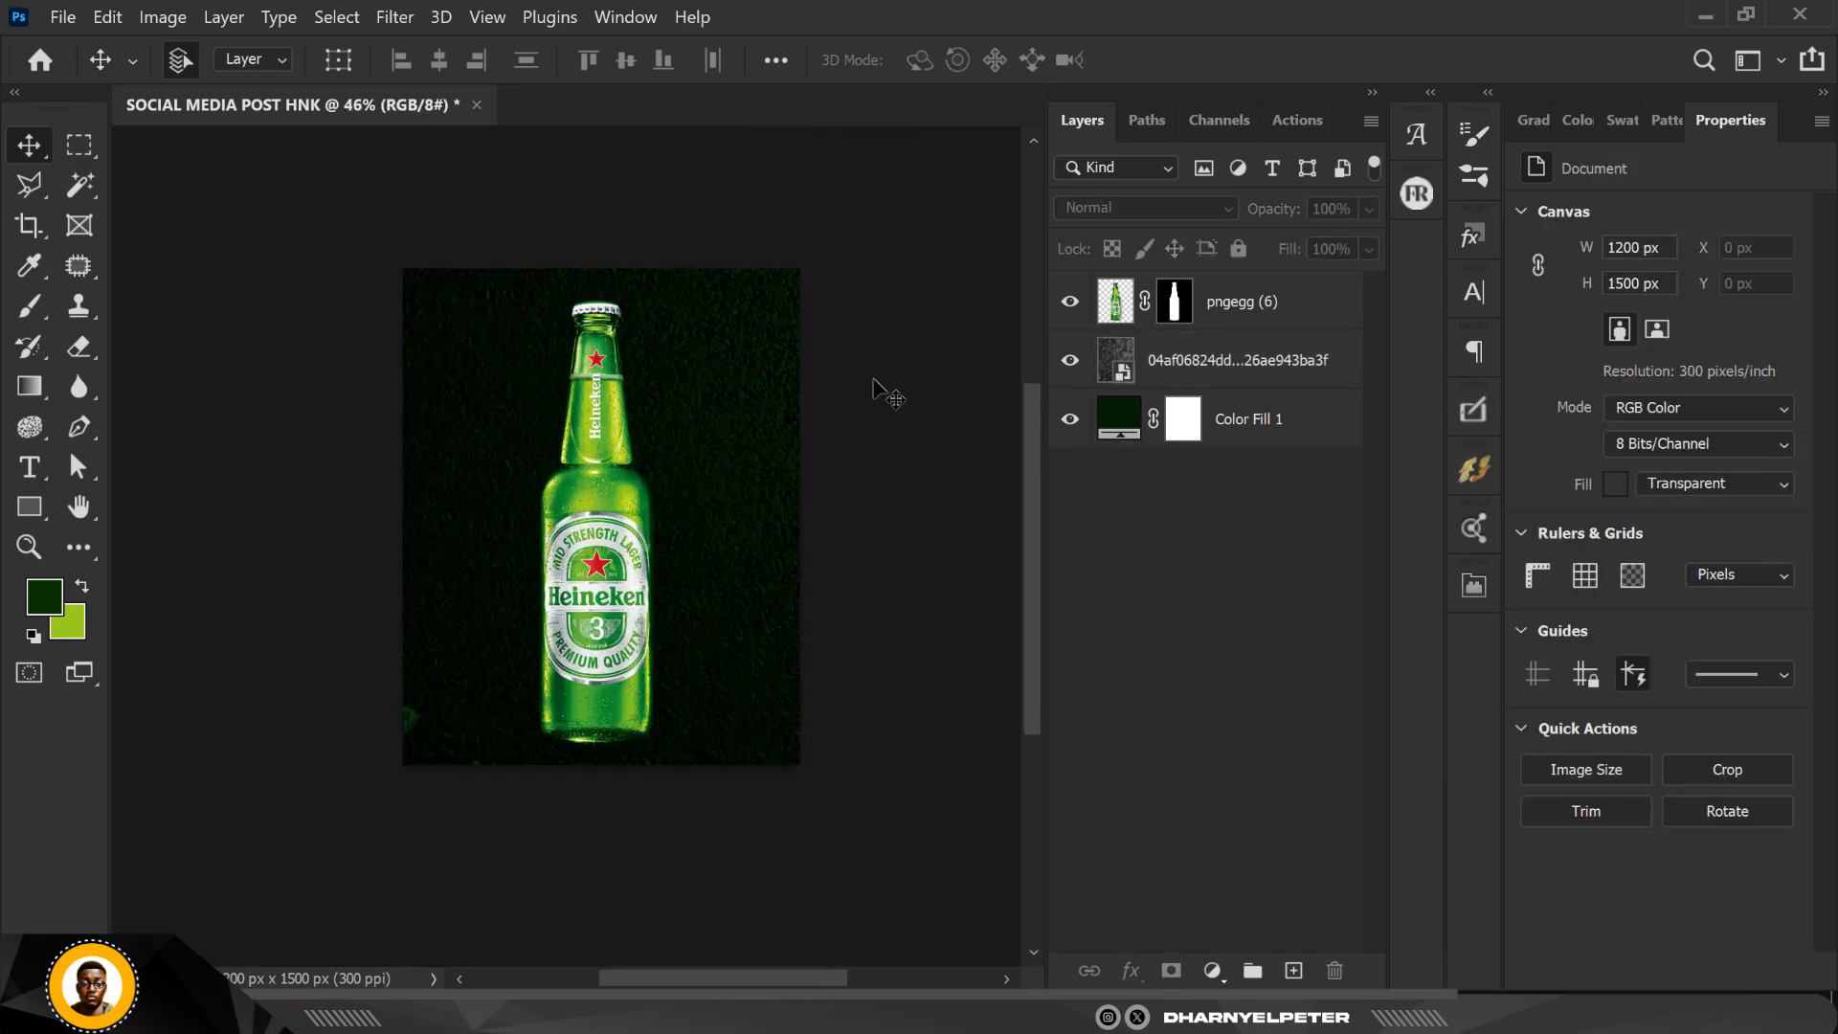
scroll(882, 381, up, 3)
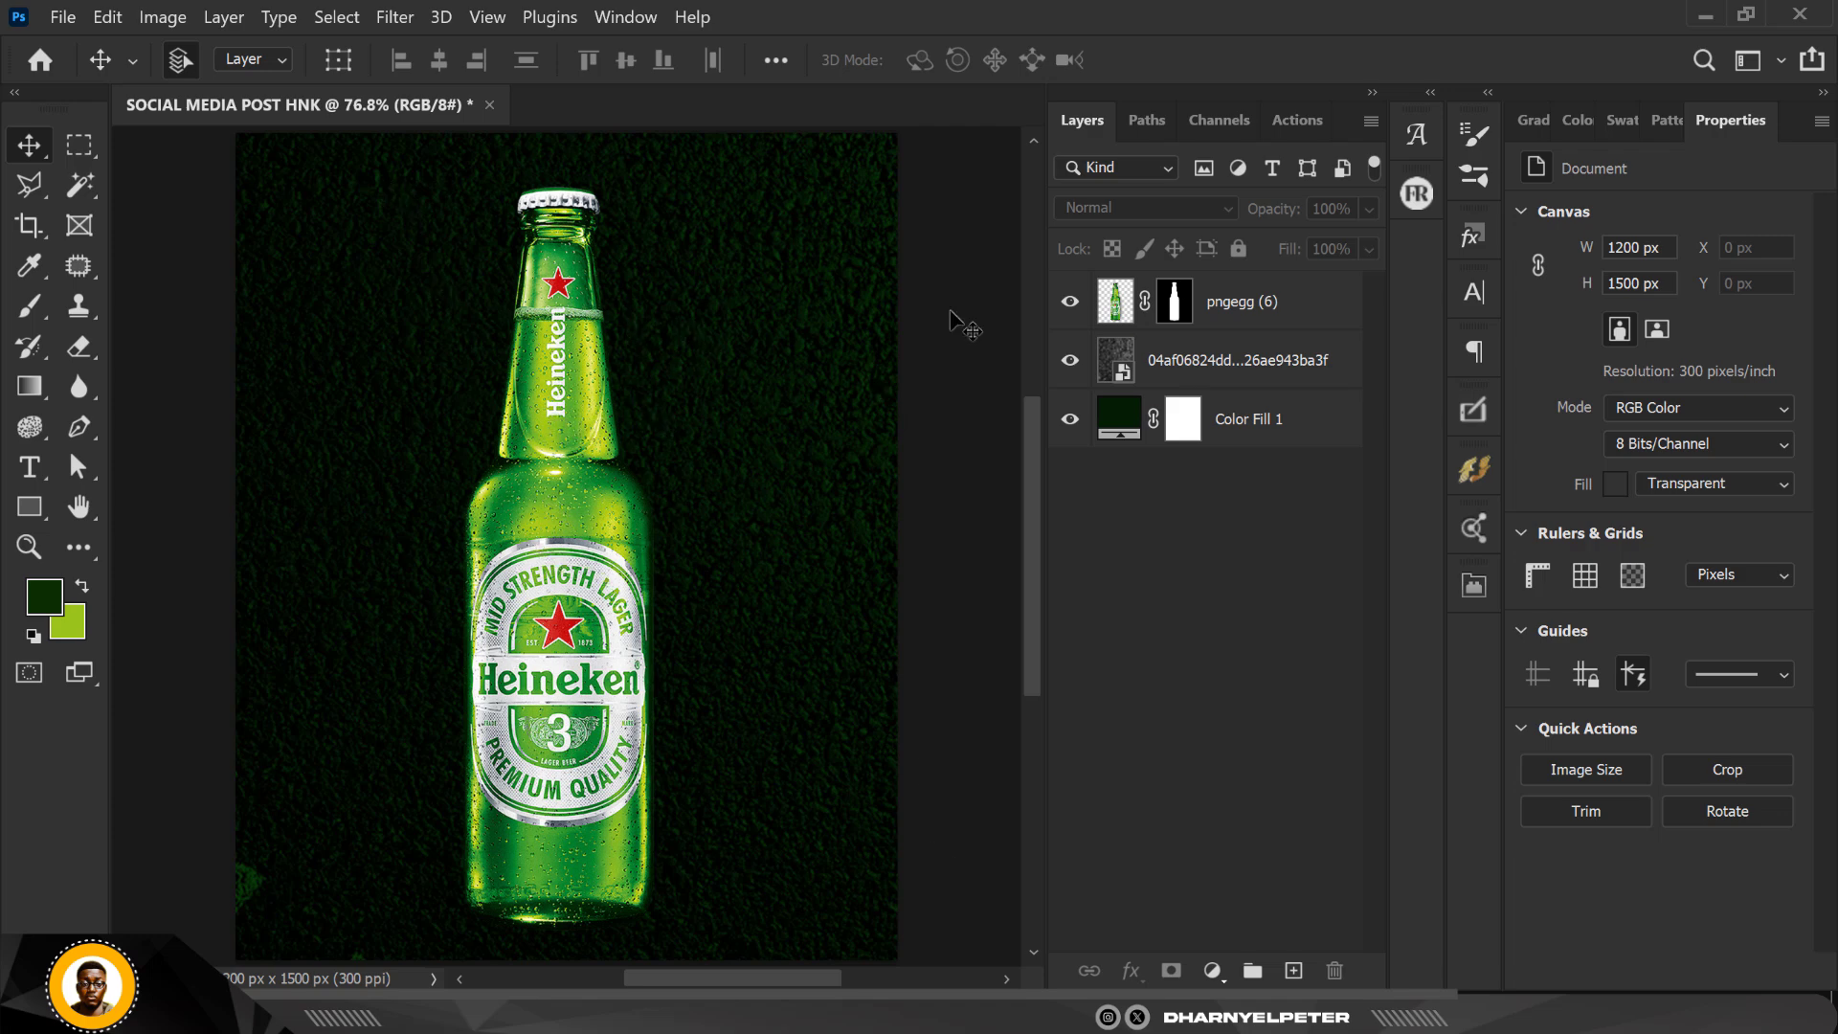
click(1116, 307)
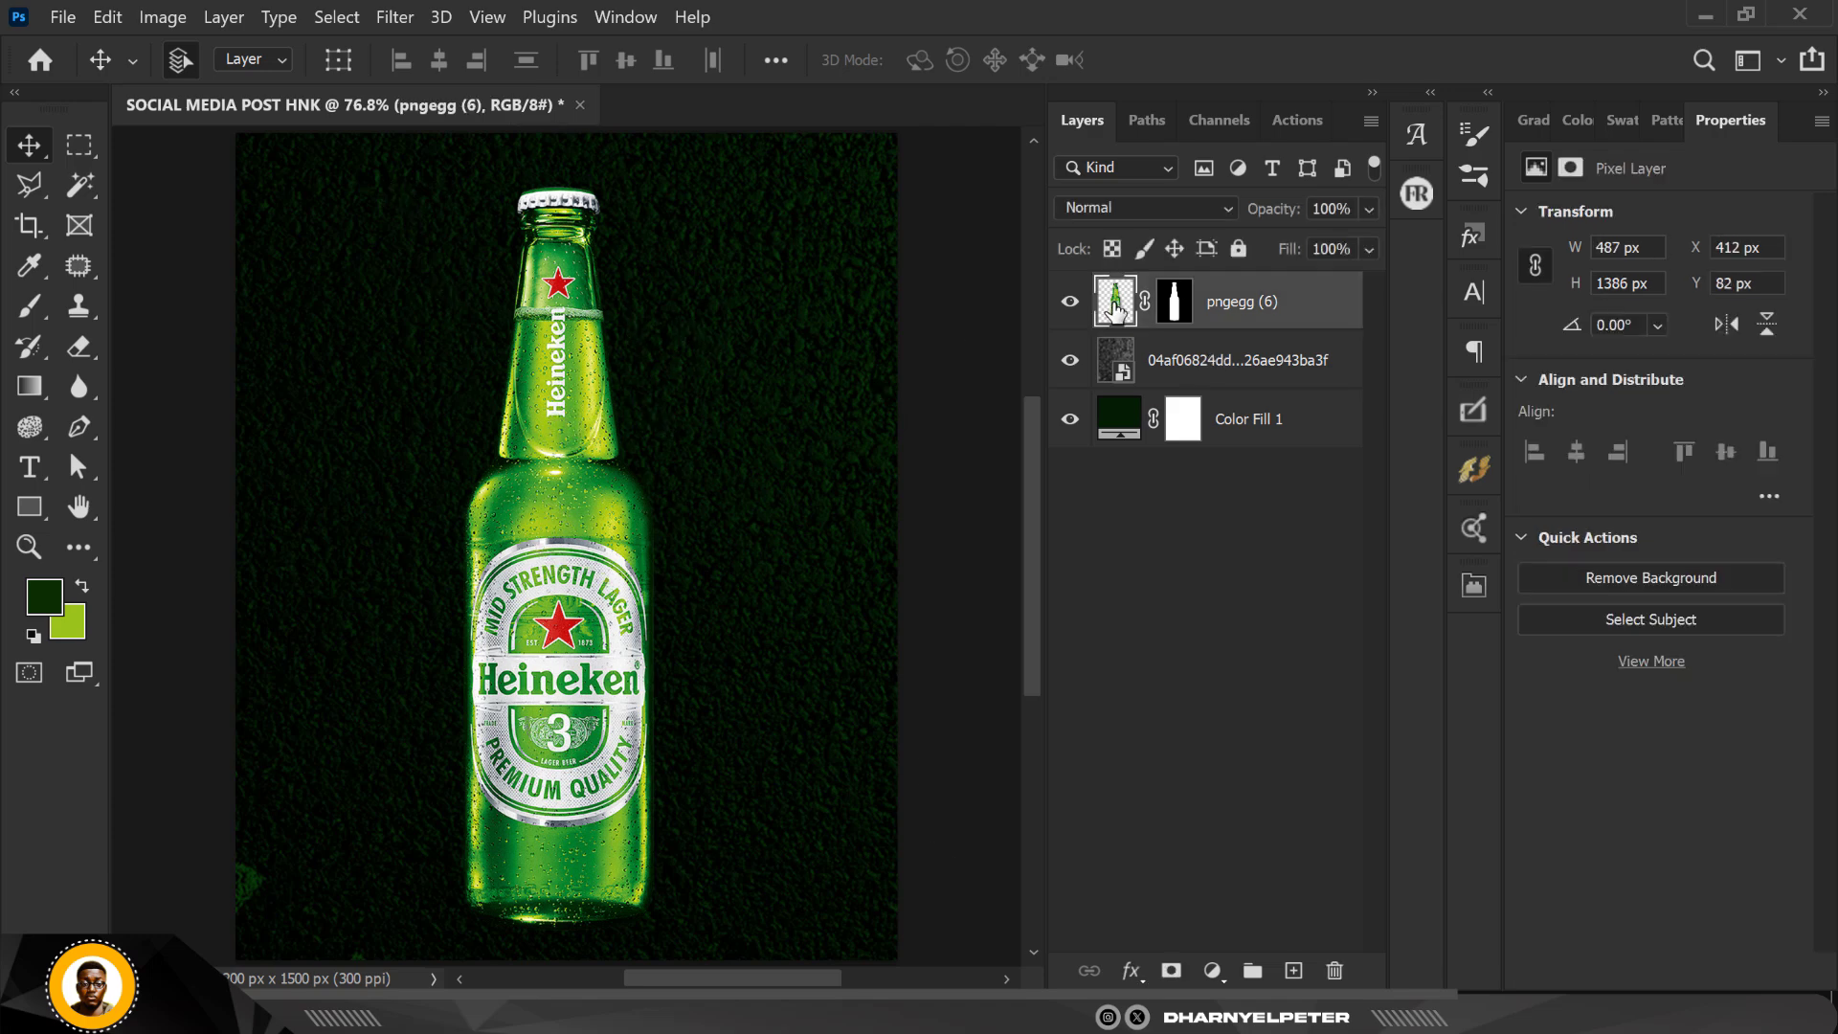
ctrl+click(1116, 307)
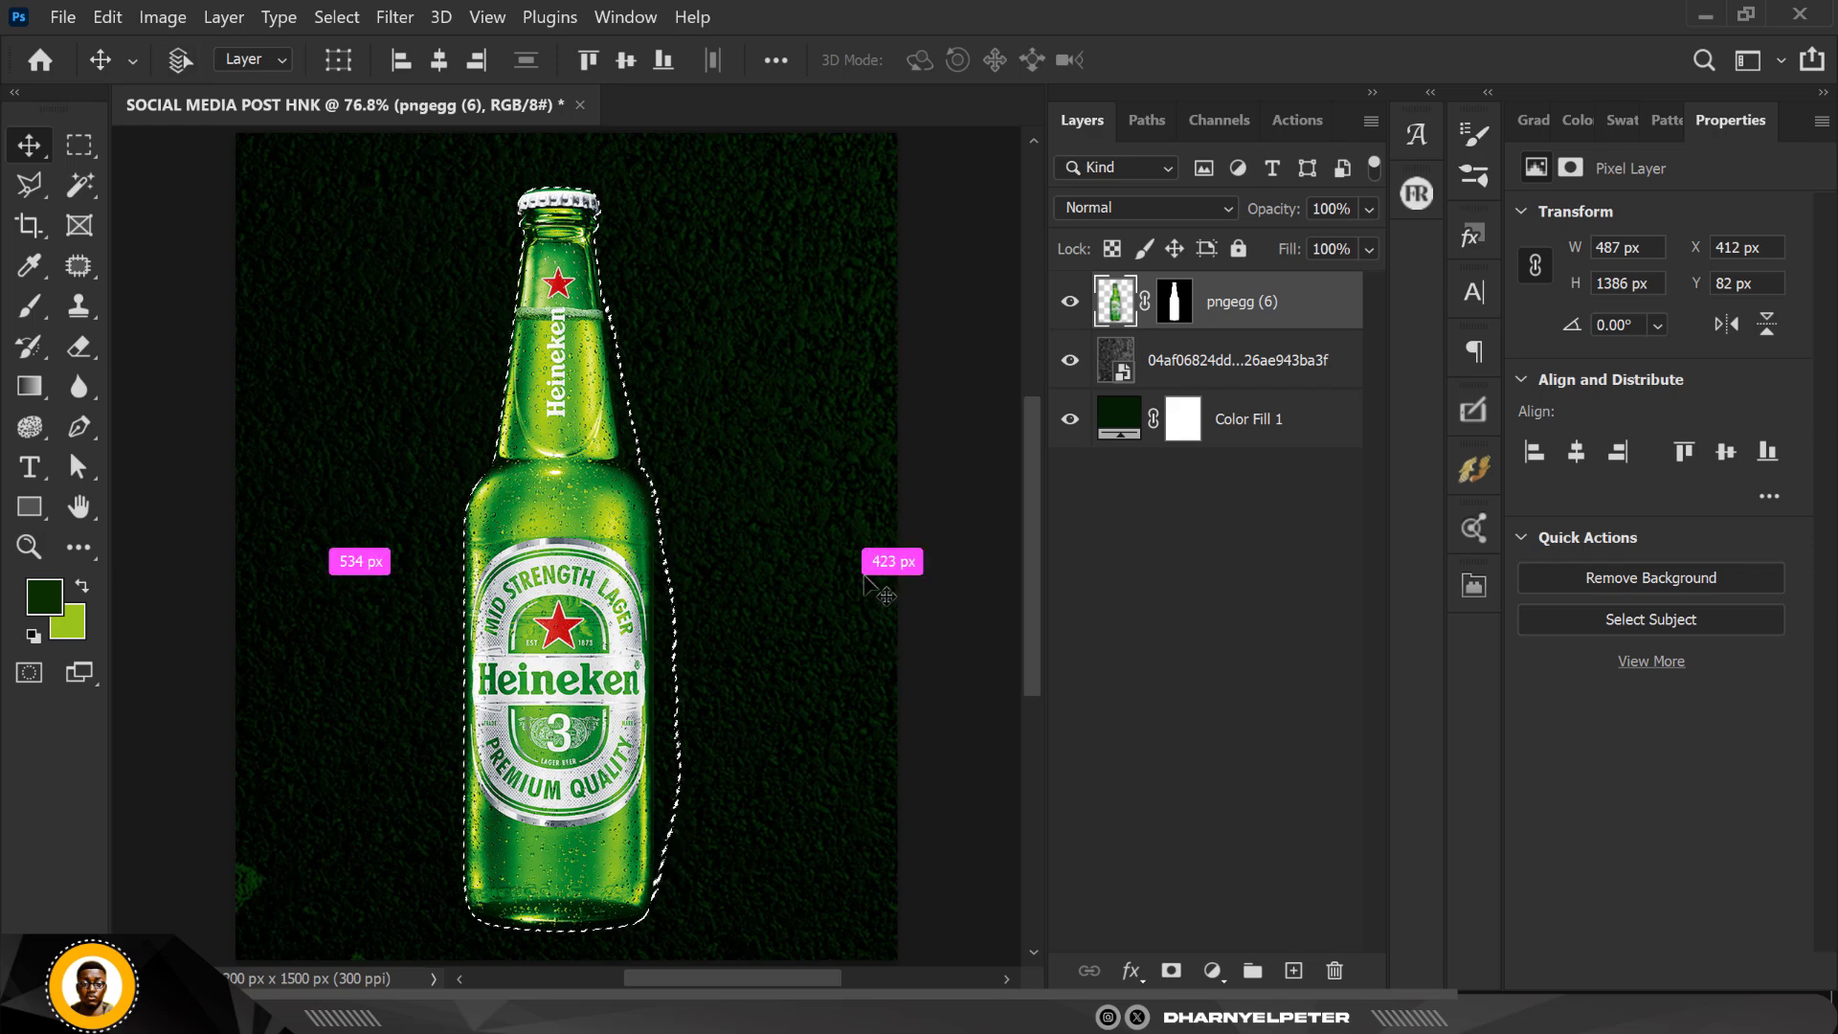
key(ctrl+d)
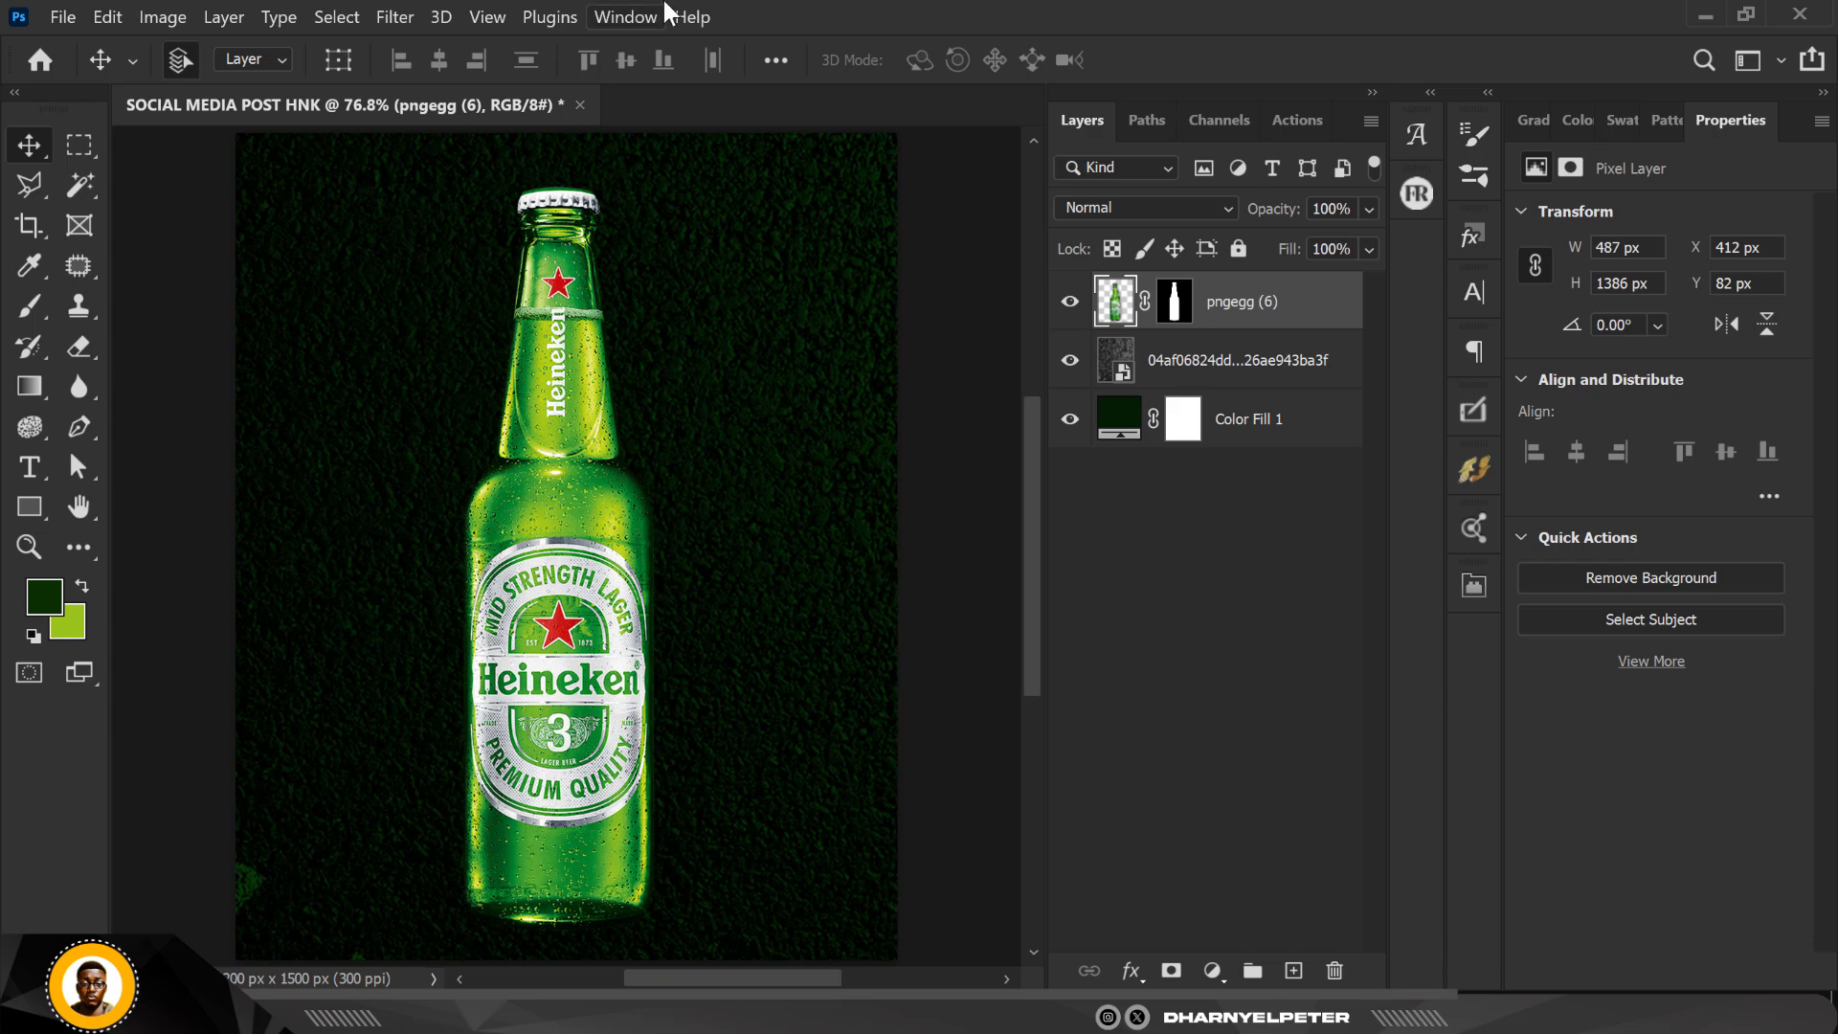
Step: Make light green 99c21a the foreground color and add a new empty layer between the asphalt texture and the bottle
click(86, 581)
click(46, 597)
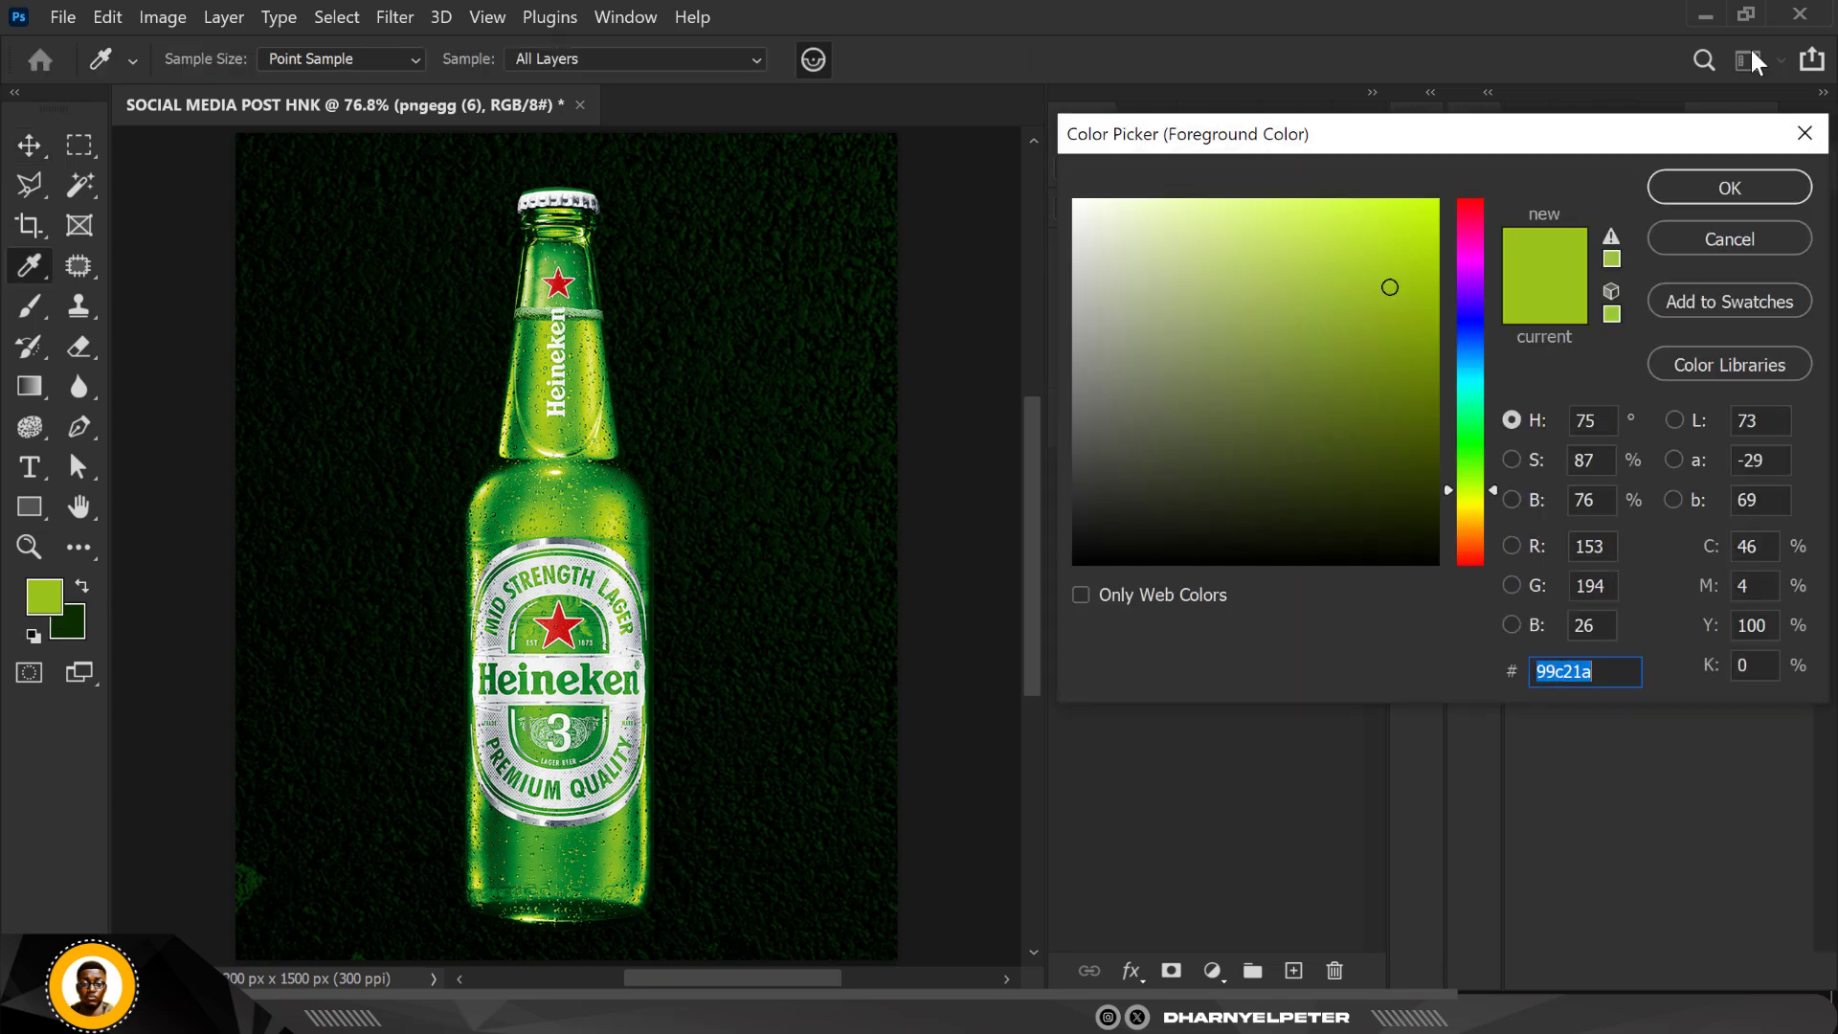
click(1729, 185)
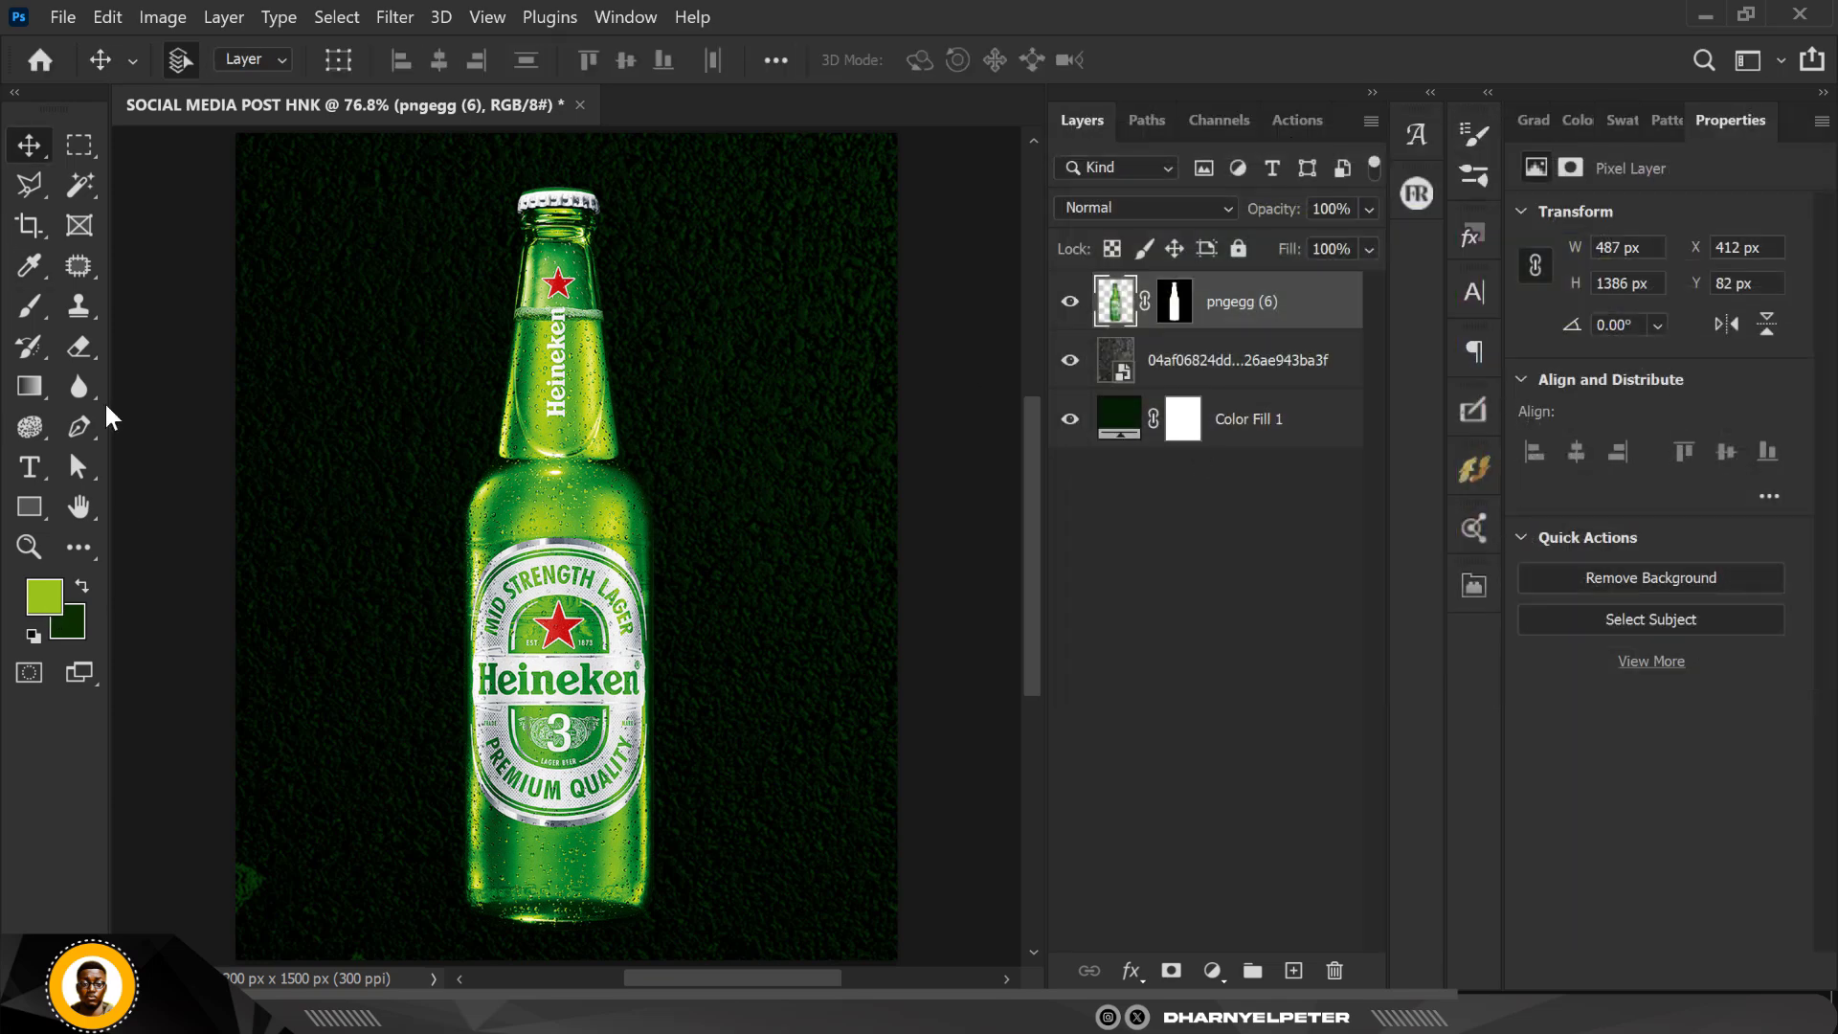
click(1265, 362)
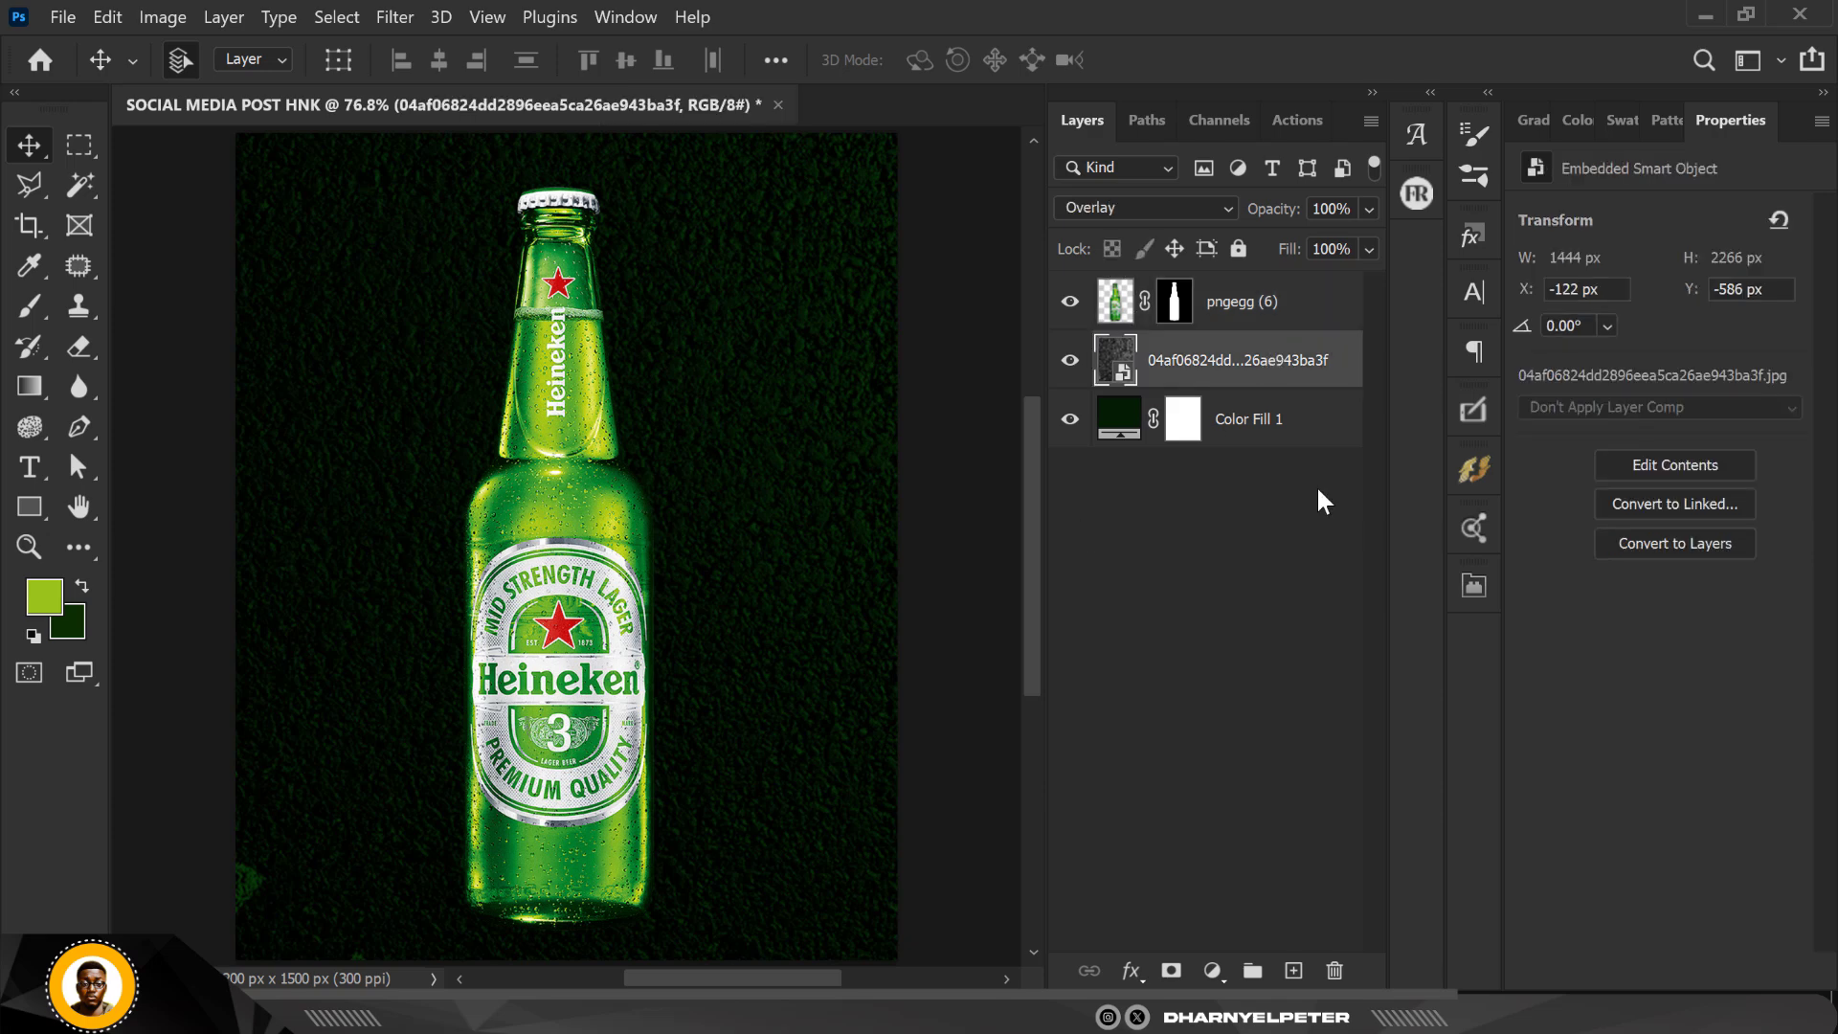
click(1294, 971)
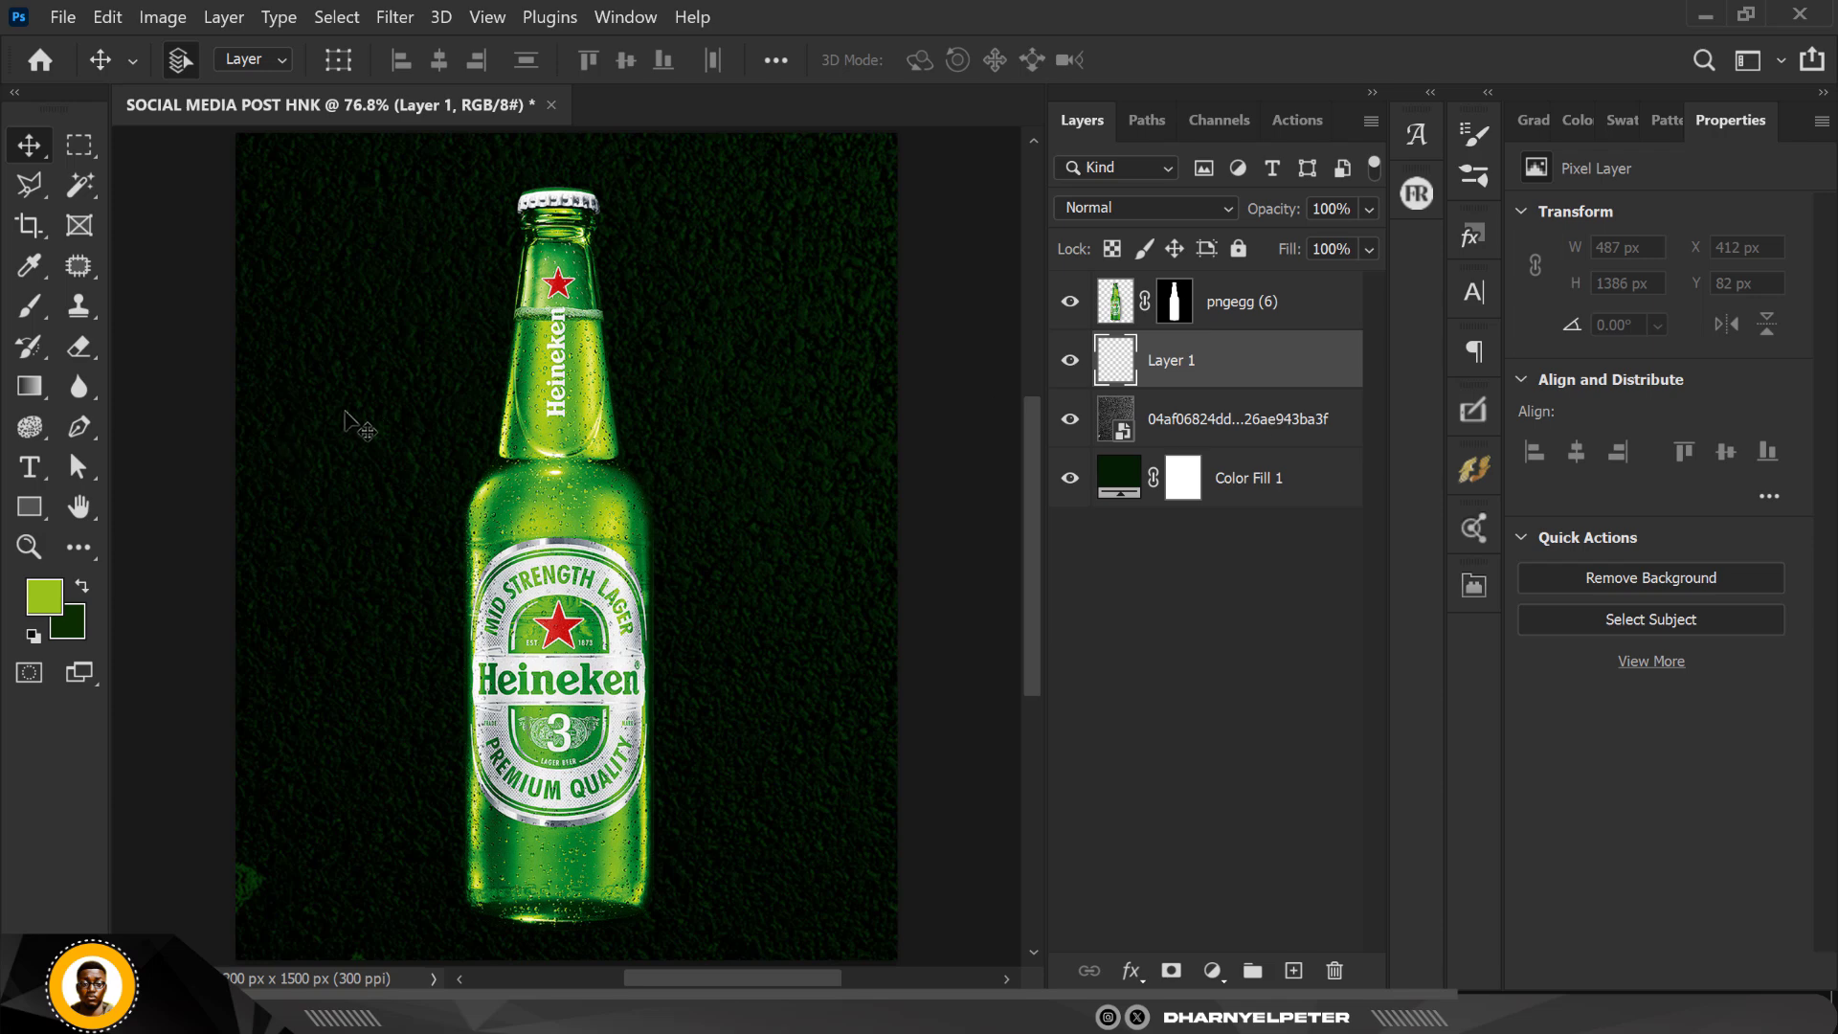
Step: Paint a light green glow behind the bottle along its edges with a 175 px Soft Round brush at 0% hardness
key(b)
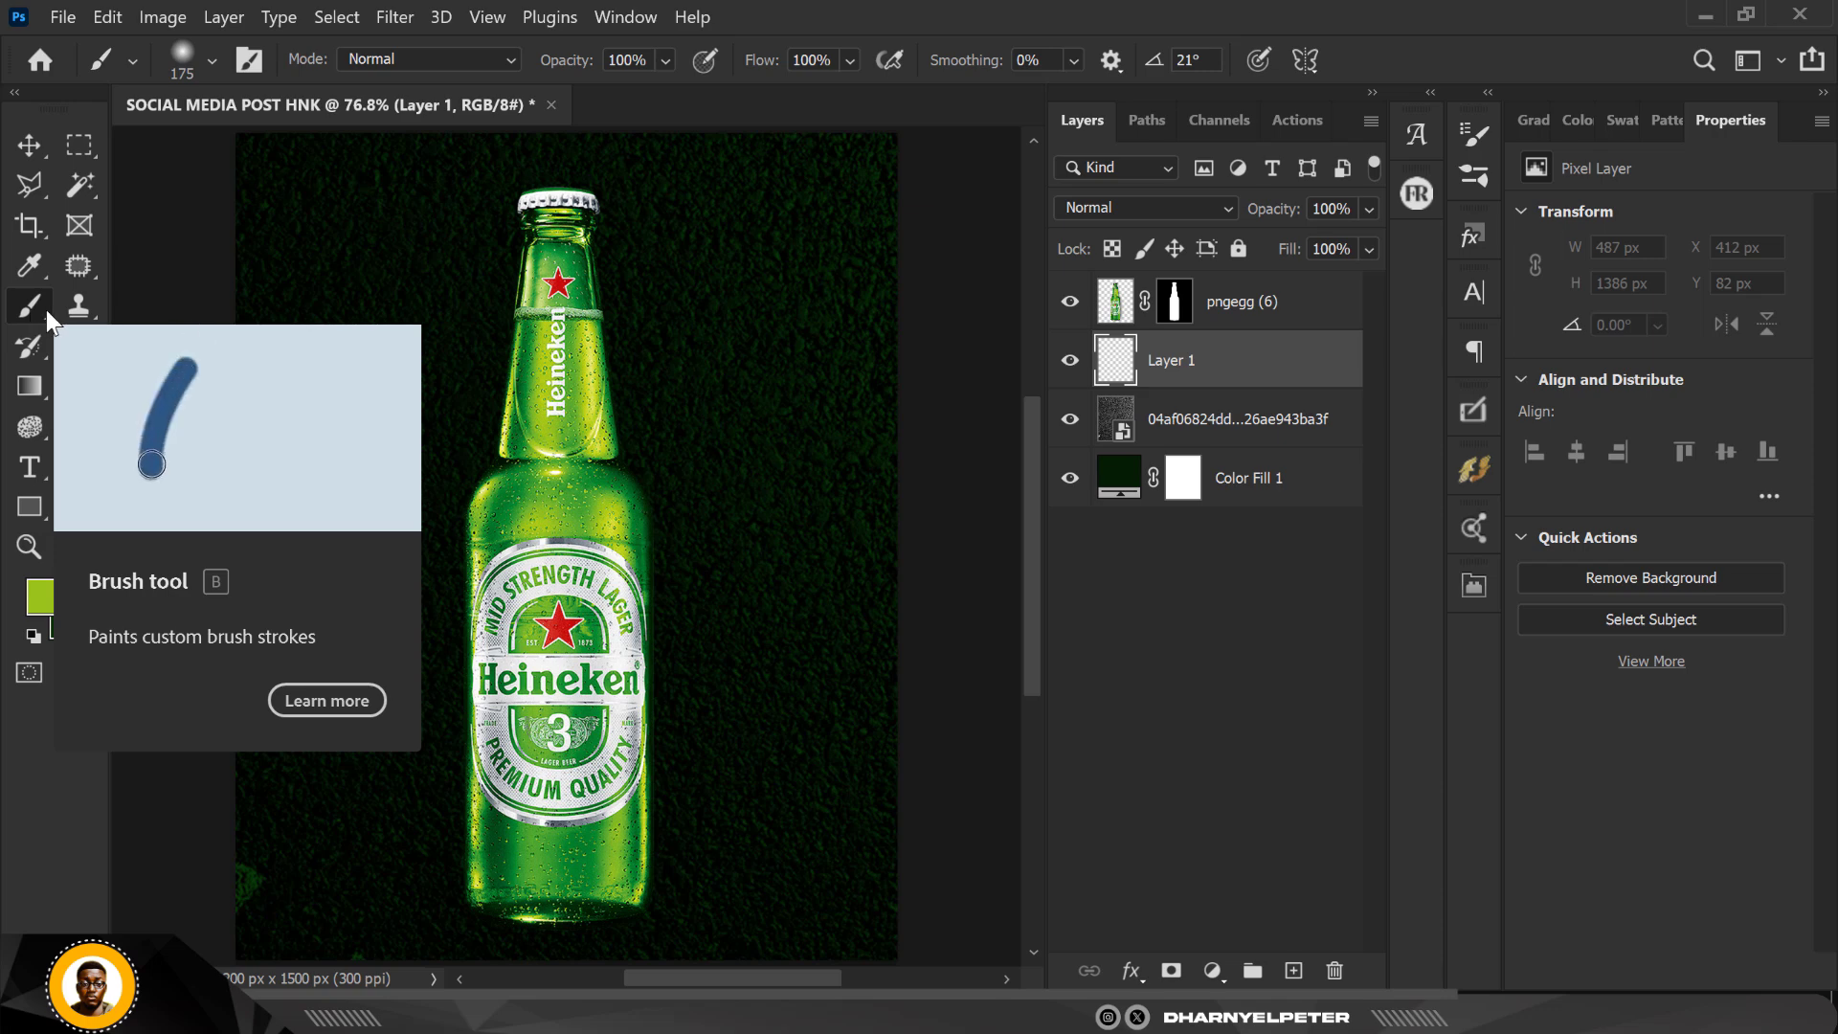
click(131, 62)
click(213, 59)
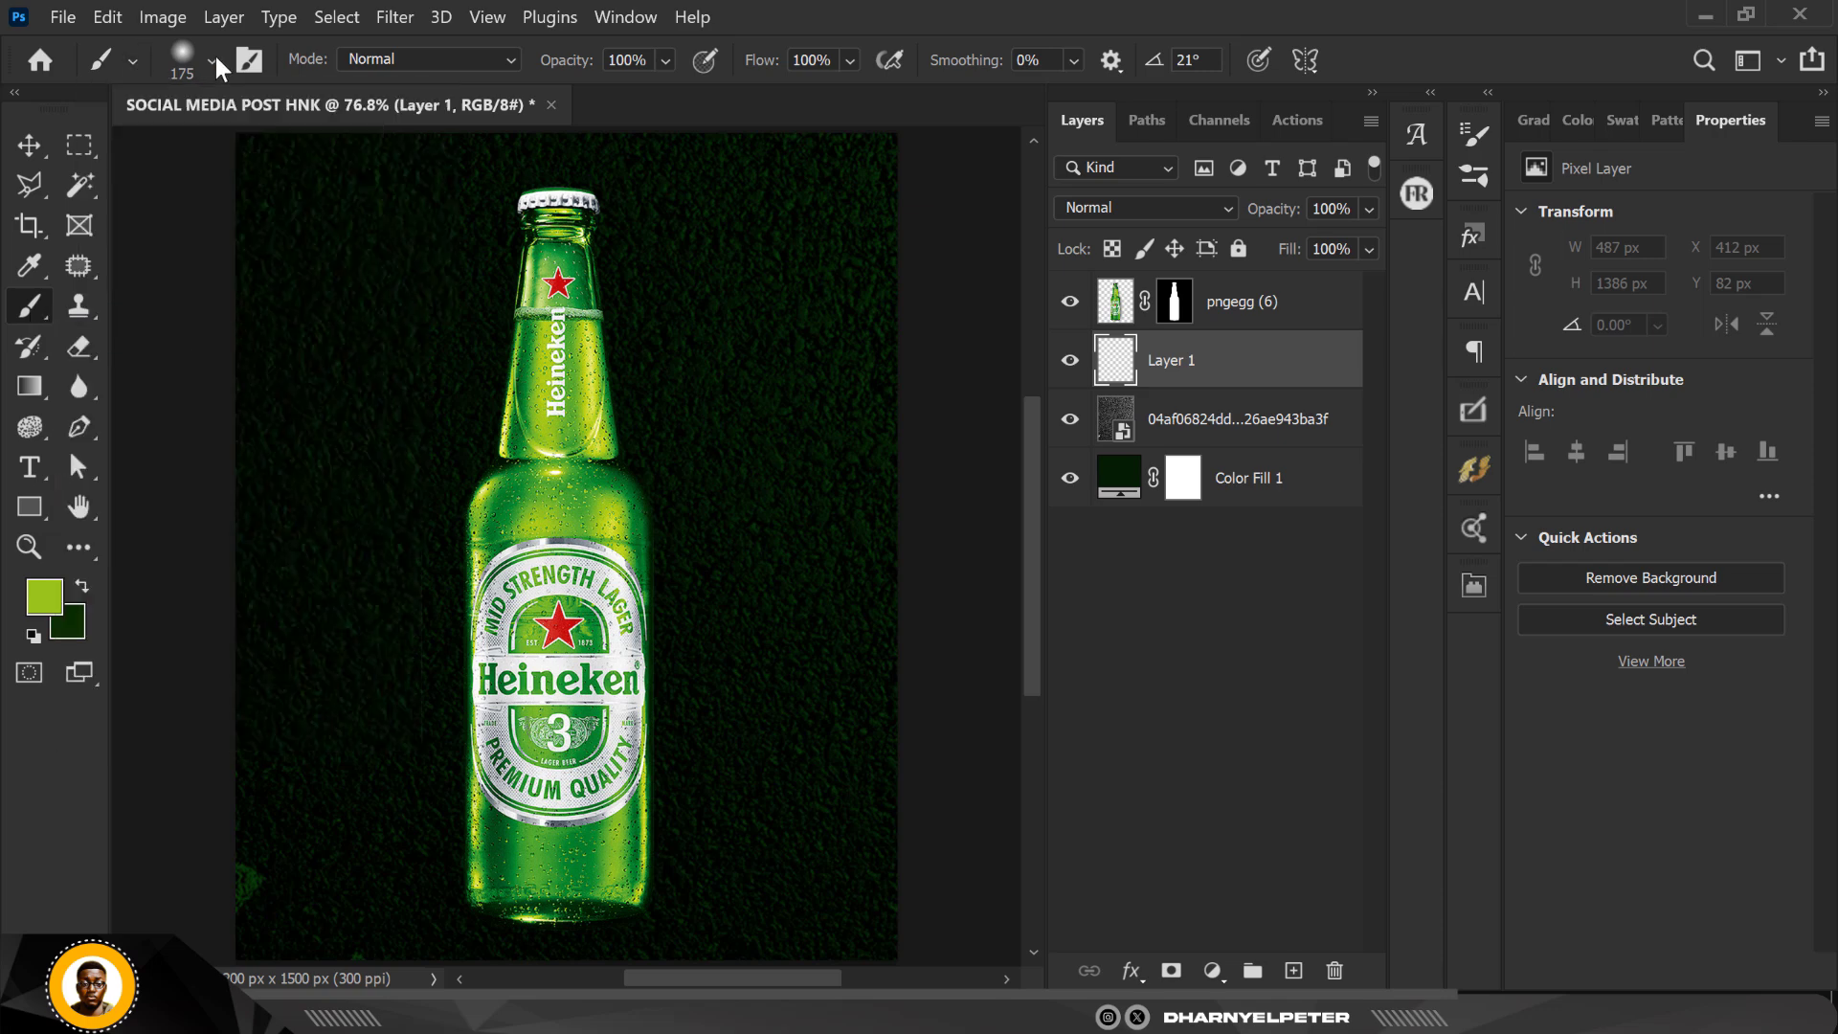
click(212, 58)
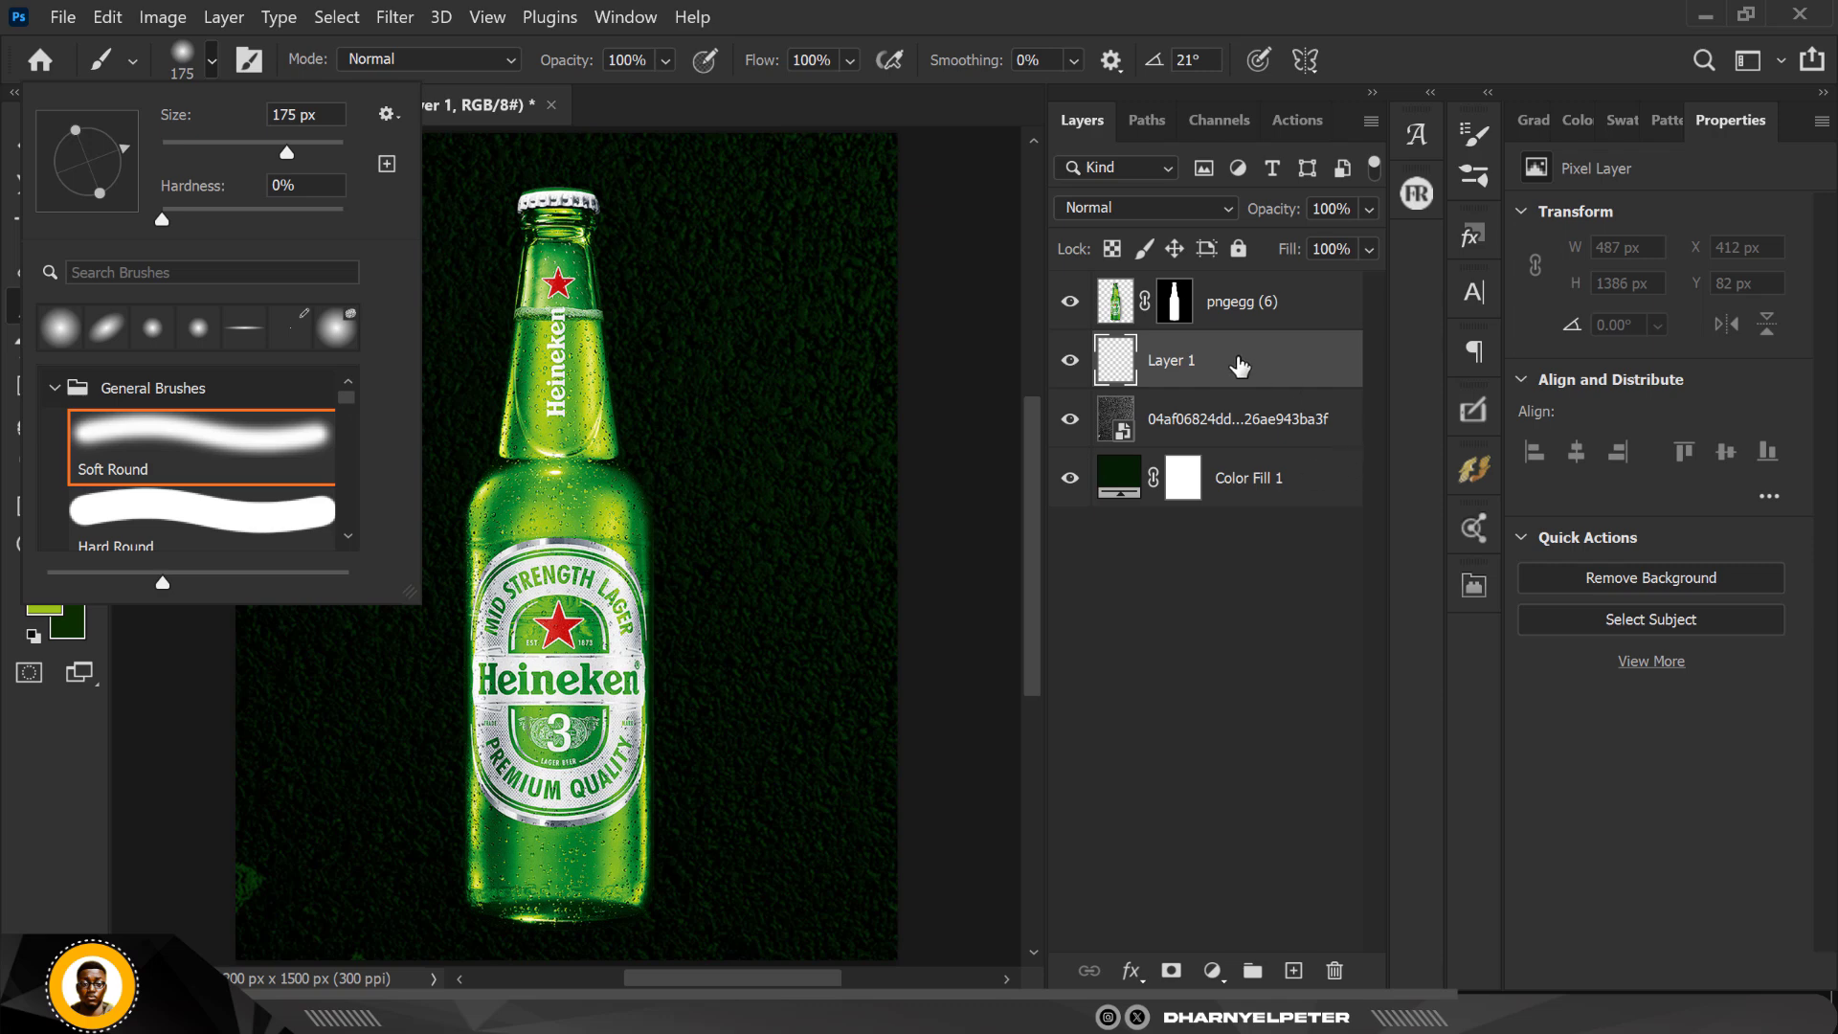
click(1238, 362)
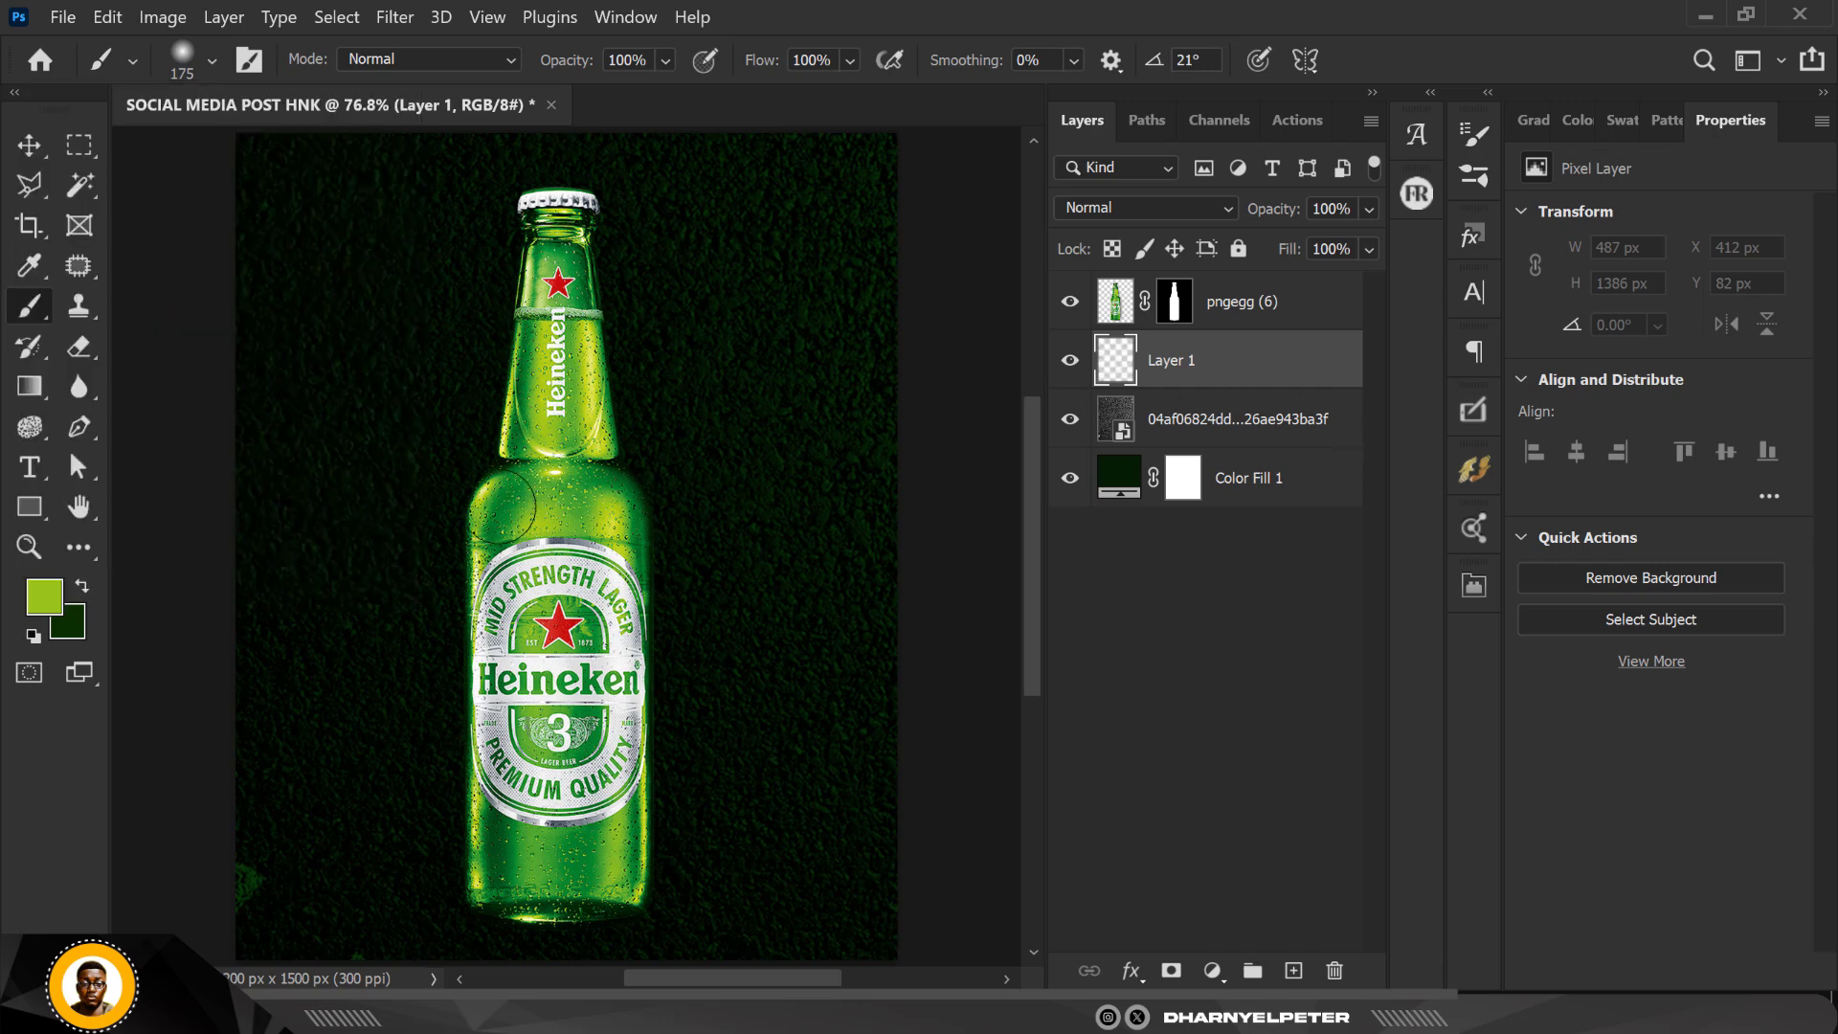
mouse_move(500, 506)
mouse_down()
mouse_move(474, 861)
mouse_move(613, 876)
mouse_move(649, 857)
mouse_move(659, 661)
mouse_move(604, 402)
mouse_move(562, 329)
mouse_move(561, 235)
mouse_move(512, 287)
mouse_move(536, 451)
mouse_move(503, 470)
mouse_move(543, 359)
mouse_move(516, 326)
mouse_move(515, 240)
mouse_move(553, 213)
mouse_move(585, 318)
mouse_up()
click(571, 219)
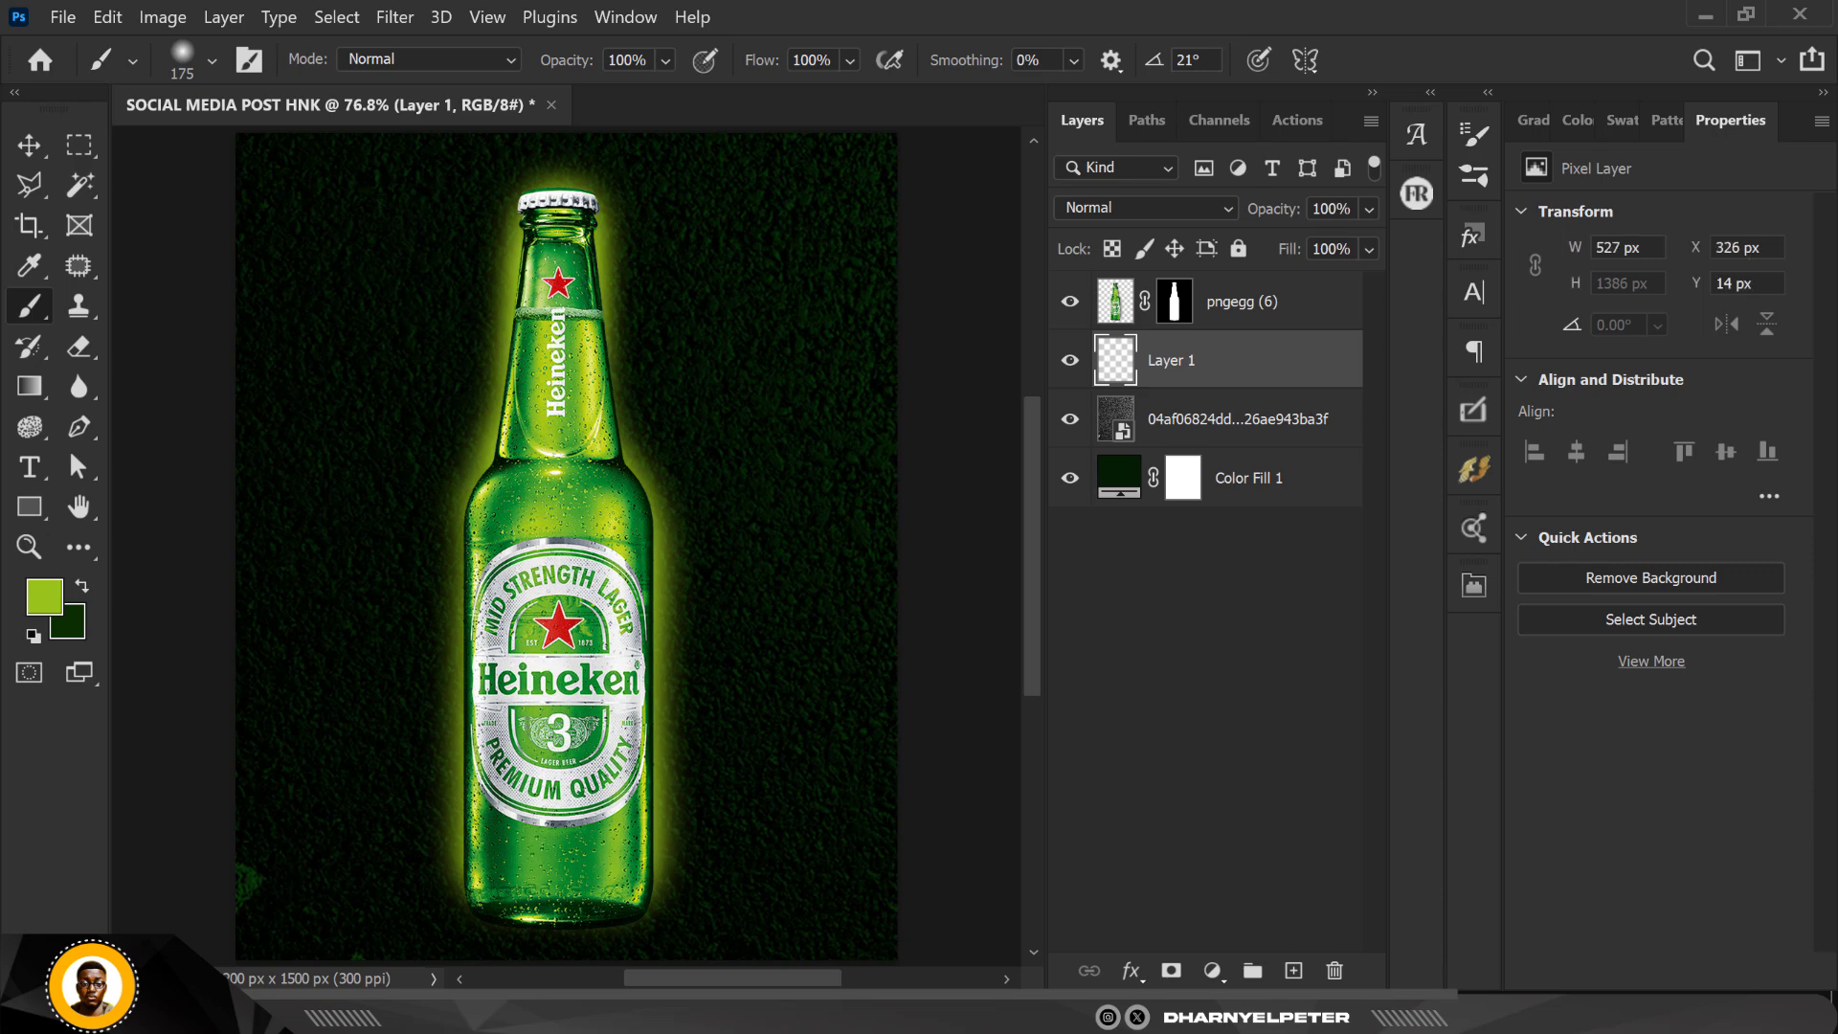
mouse_move(494, 526)
mouse_down()
mouse_move(465, 560)
mouse_move(461, 680)
mouse_move(494, 879)
mouse_up()
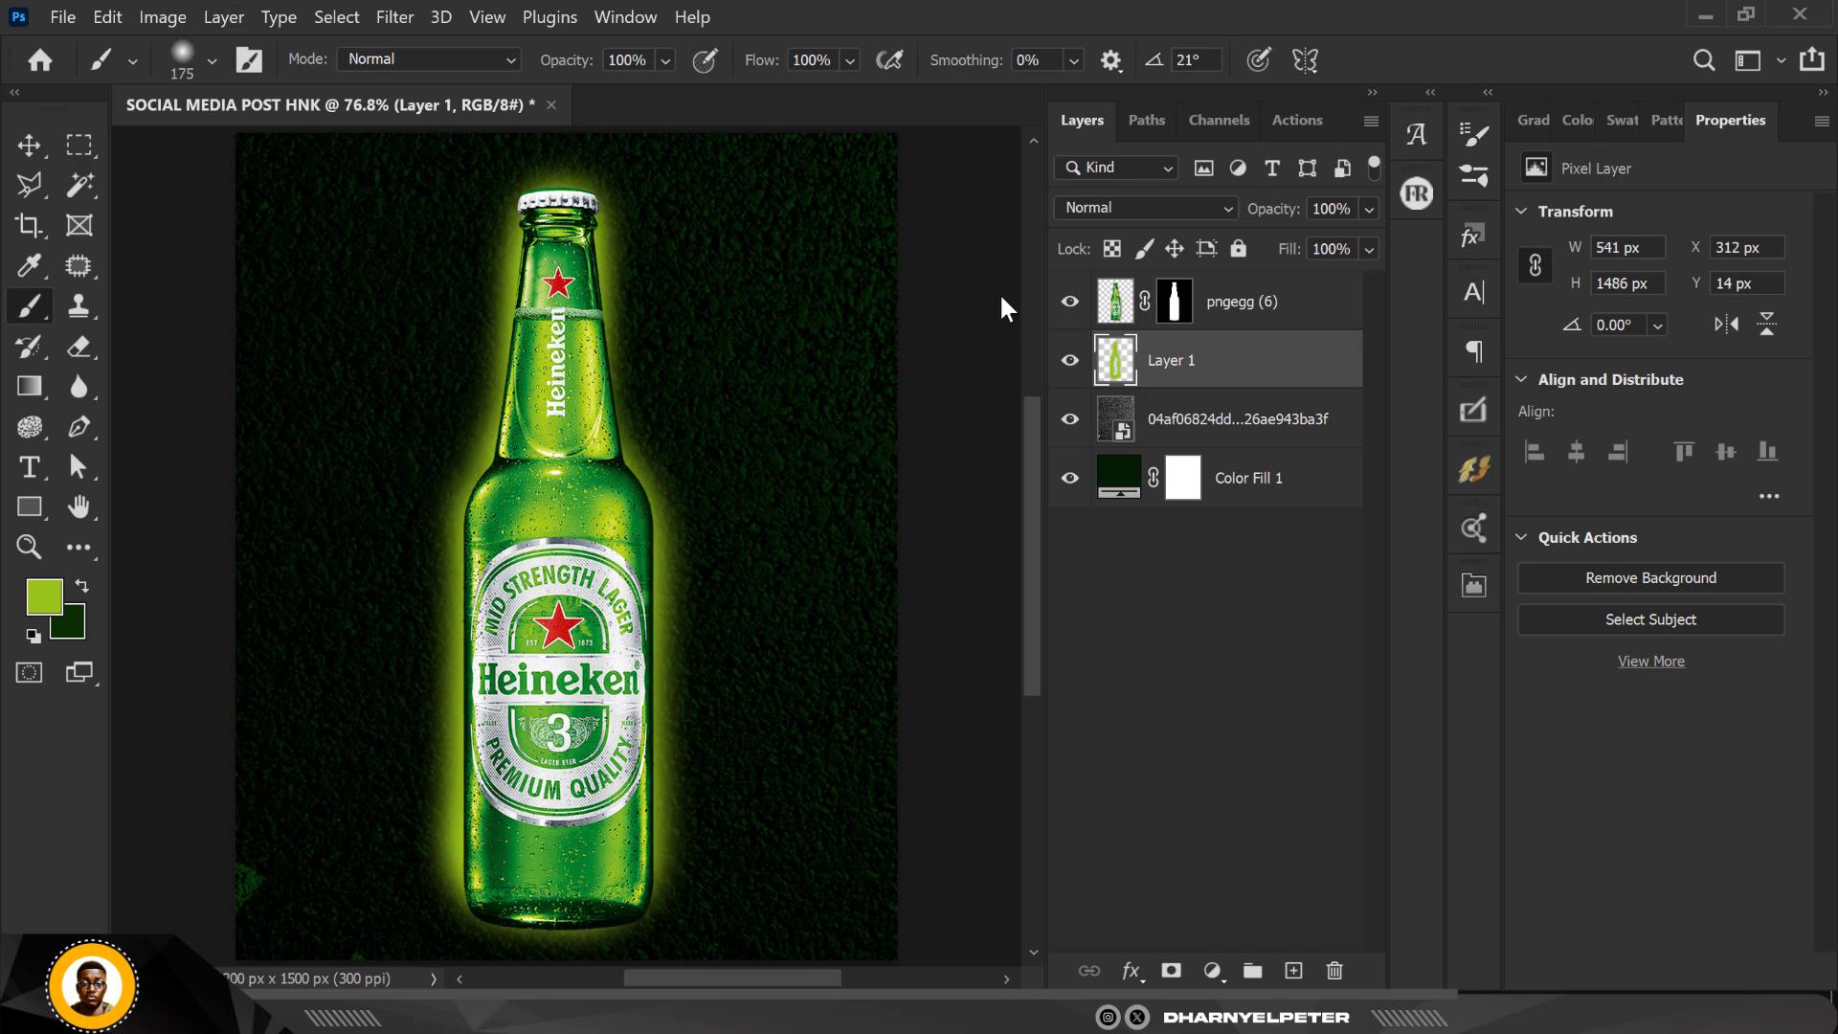
Step: Set the blend mode of the painted glow layer to Color Dodge
click(1152, 205)
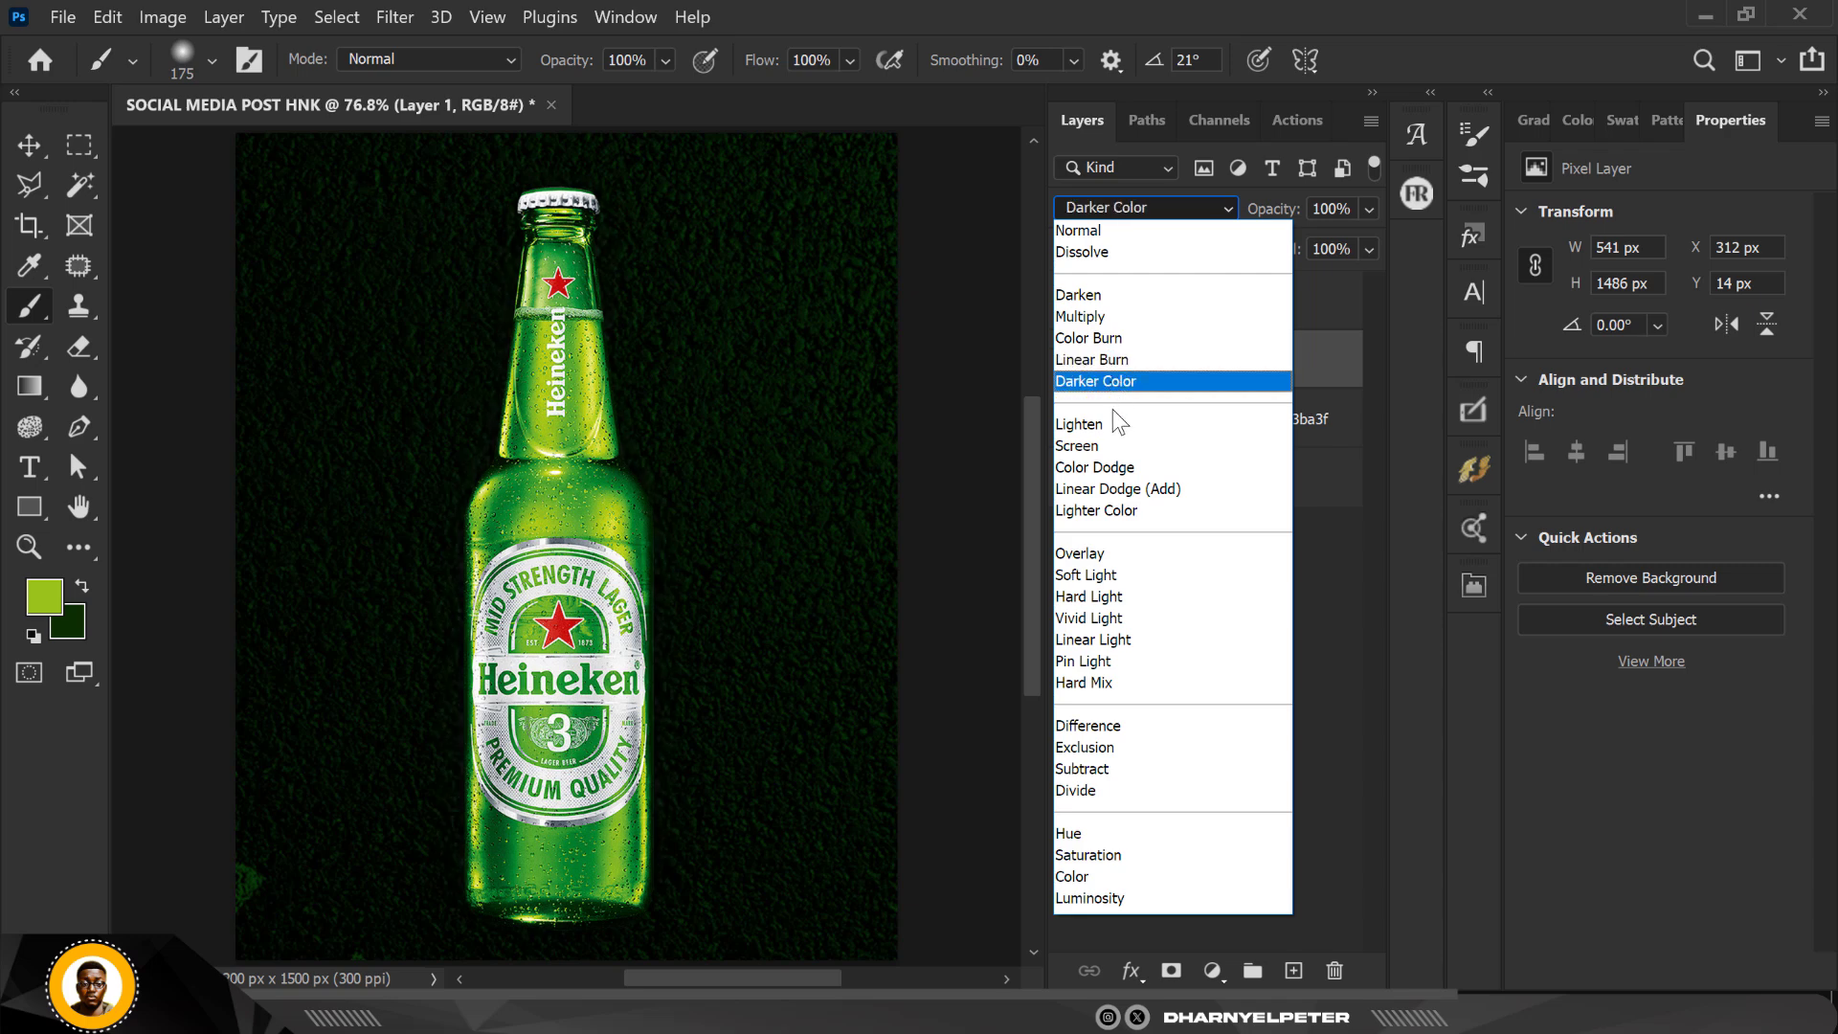
click(1107, 468)
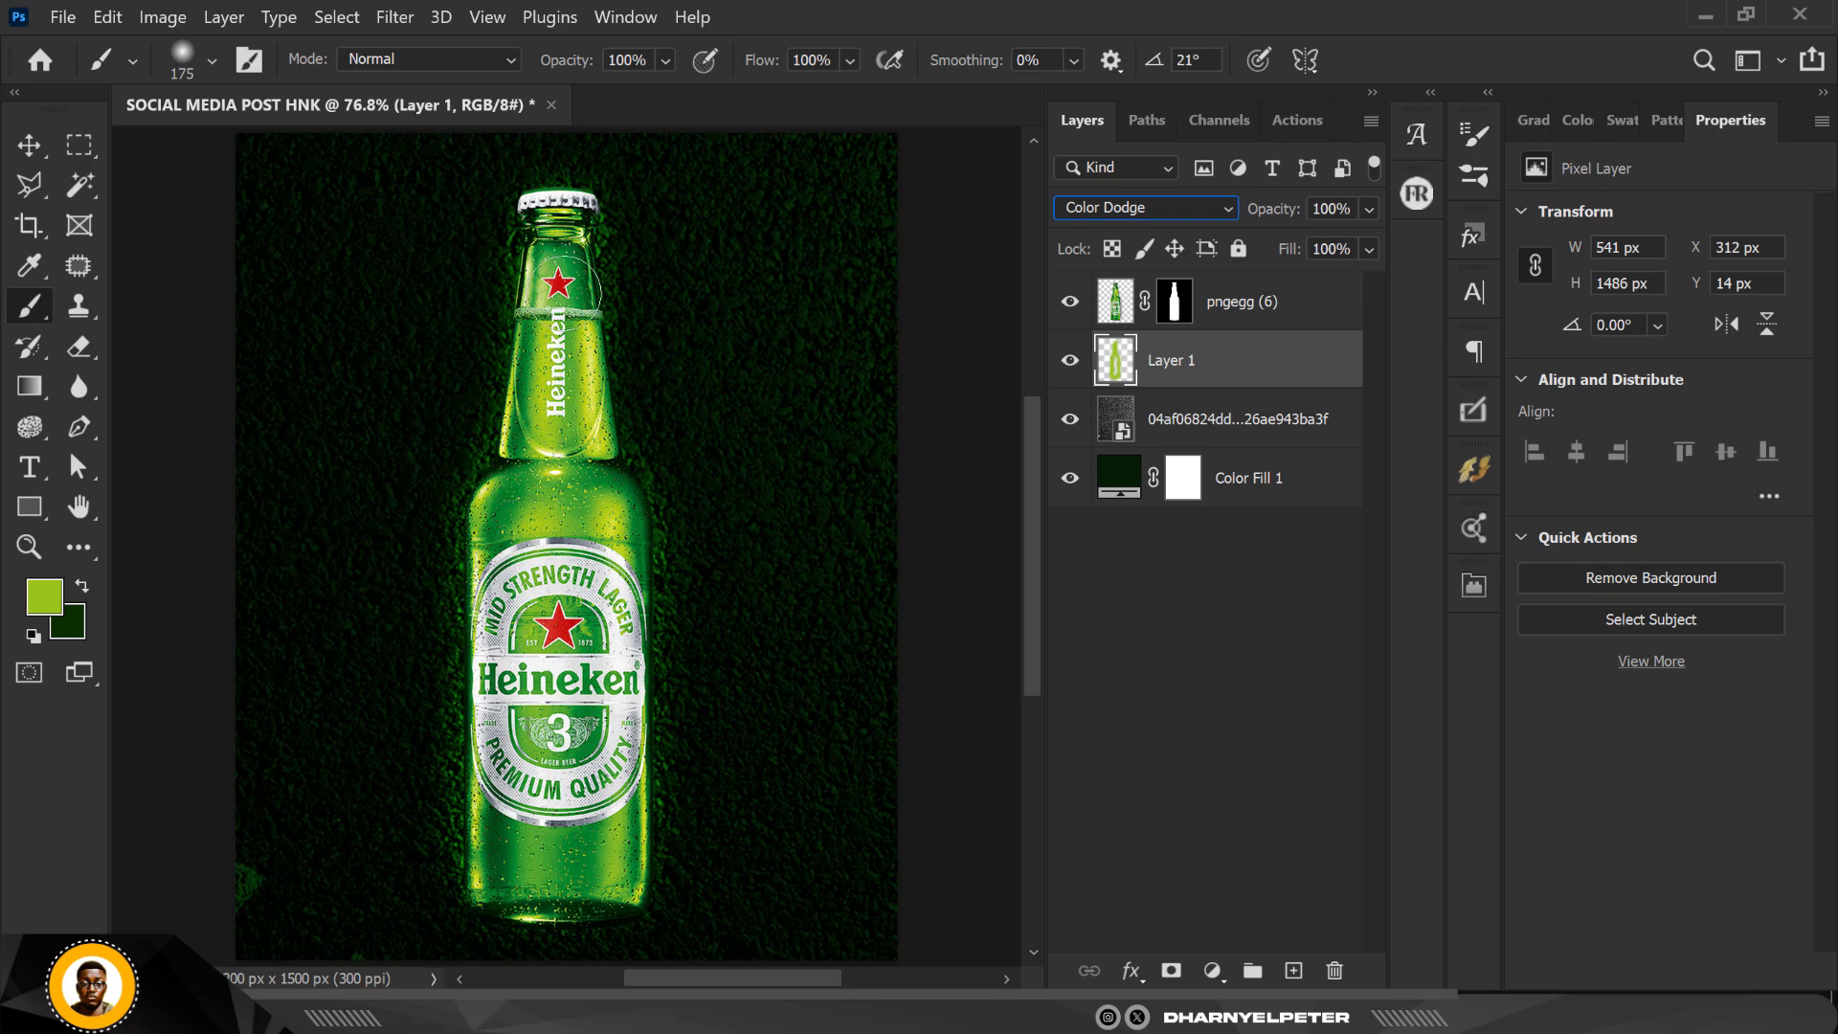
click(31, 145)
scroll(668, 402, down, 1)
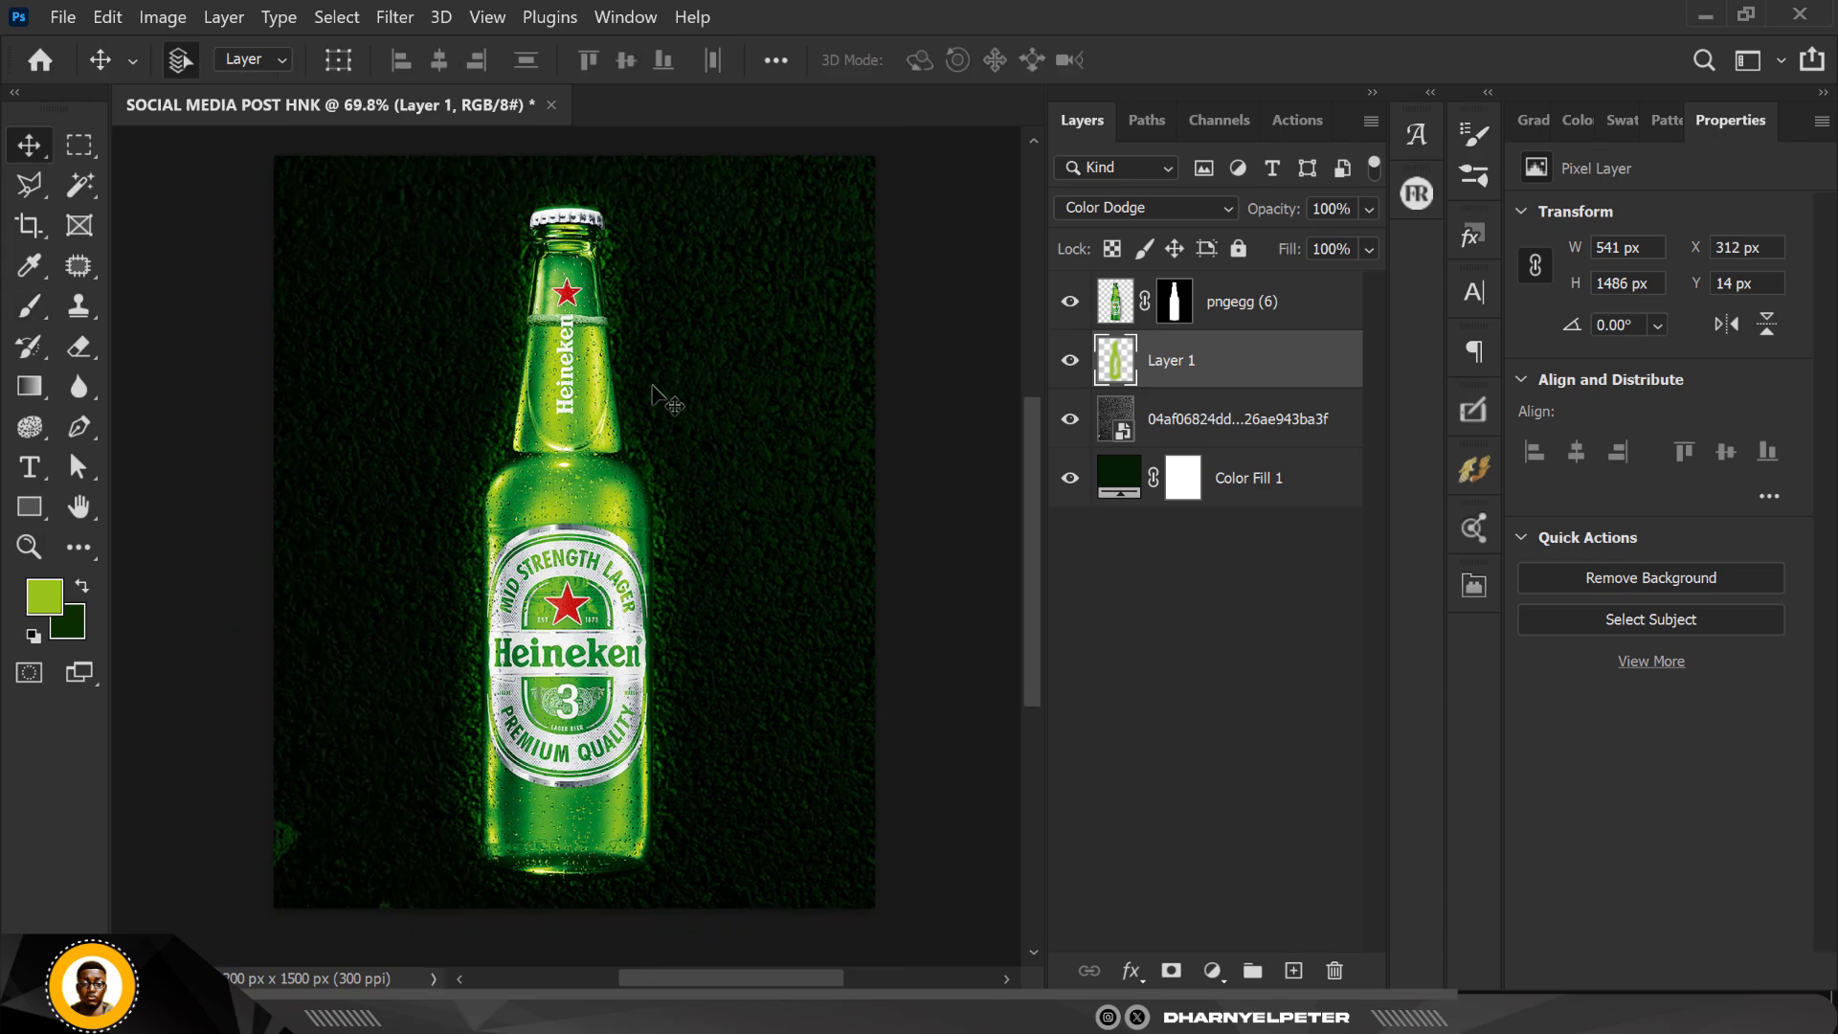
scroll(617, 465, up, 1)
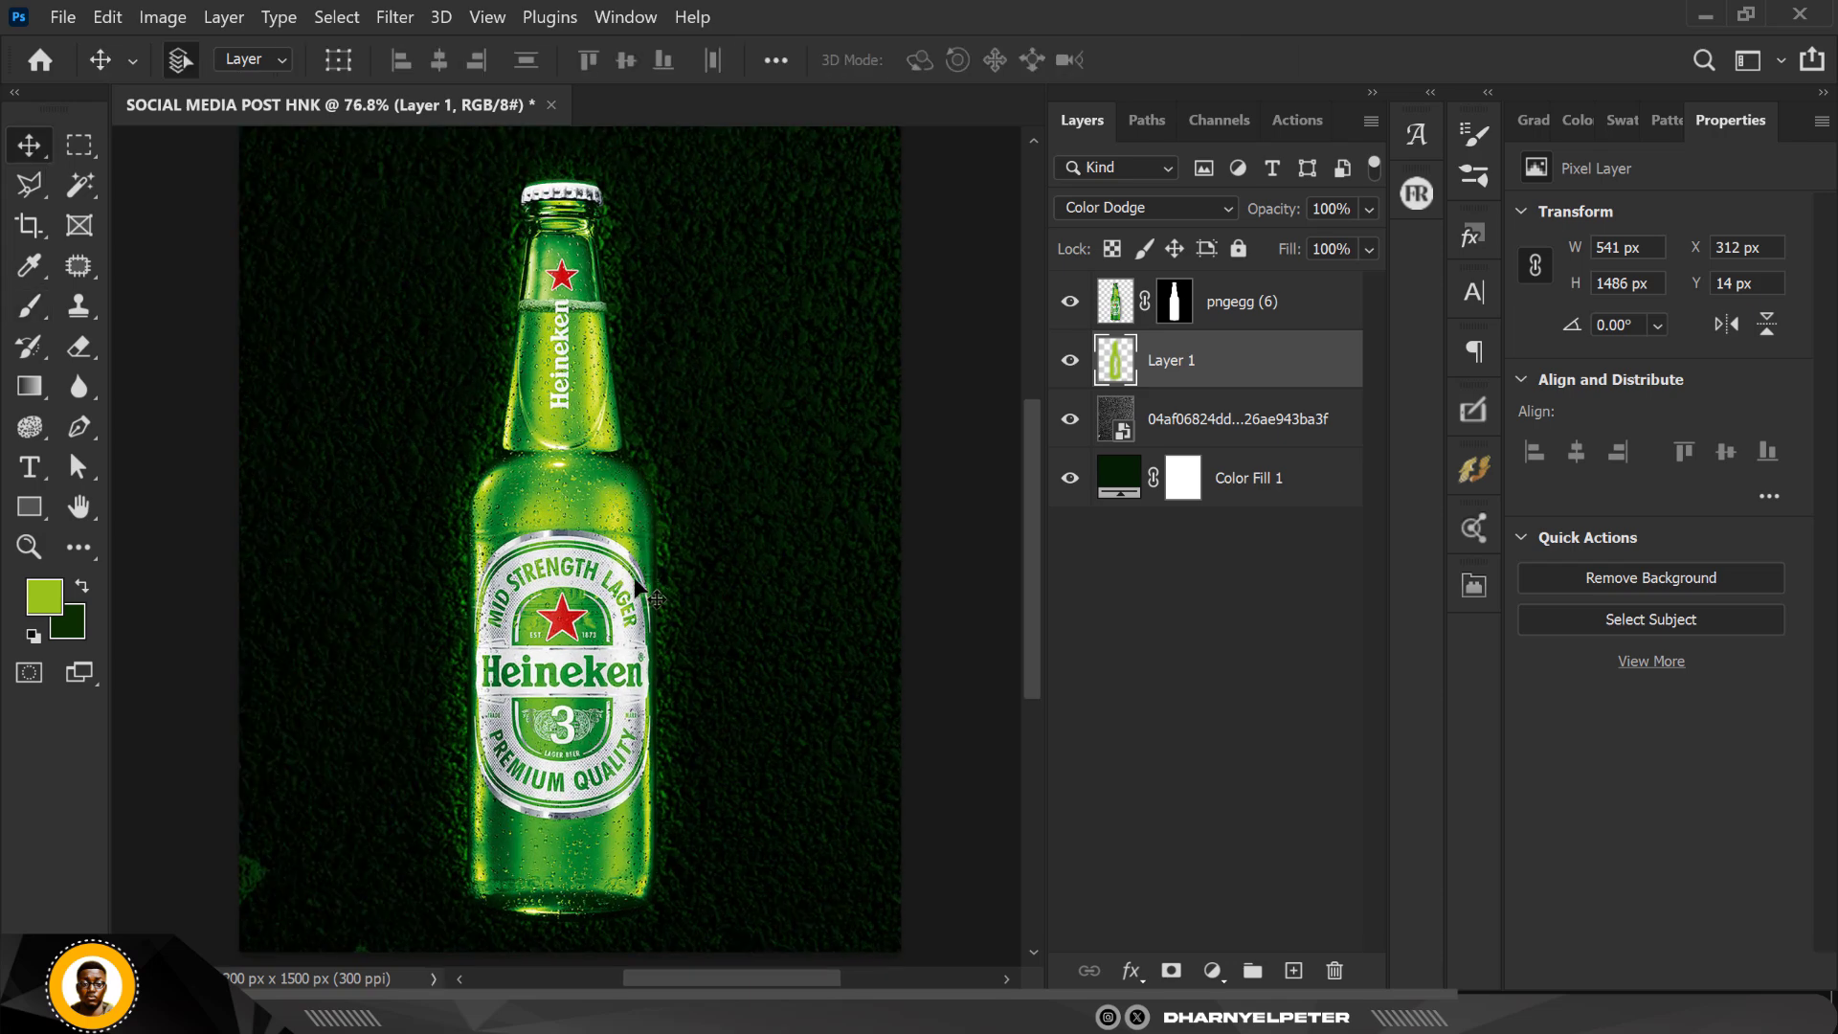
Step: Convert the glow layer, Layer 1, to a smart object
right_click(1249, 371)
click(1395, 399)
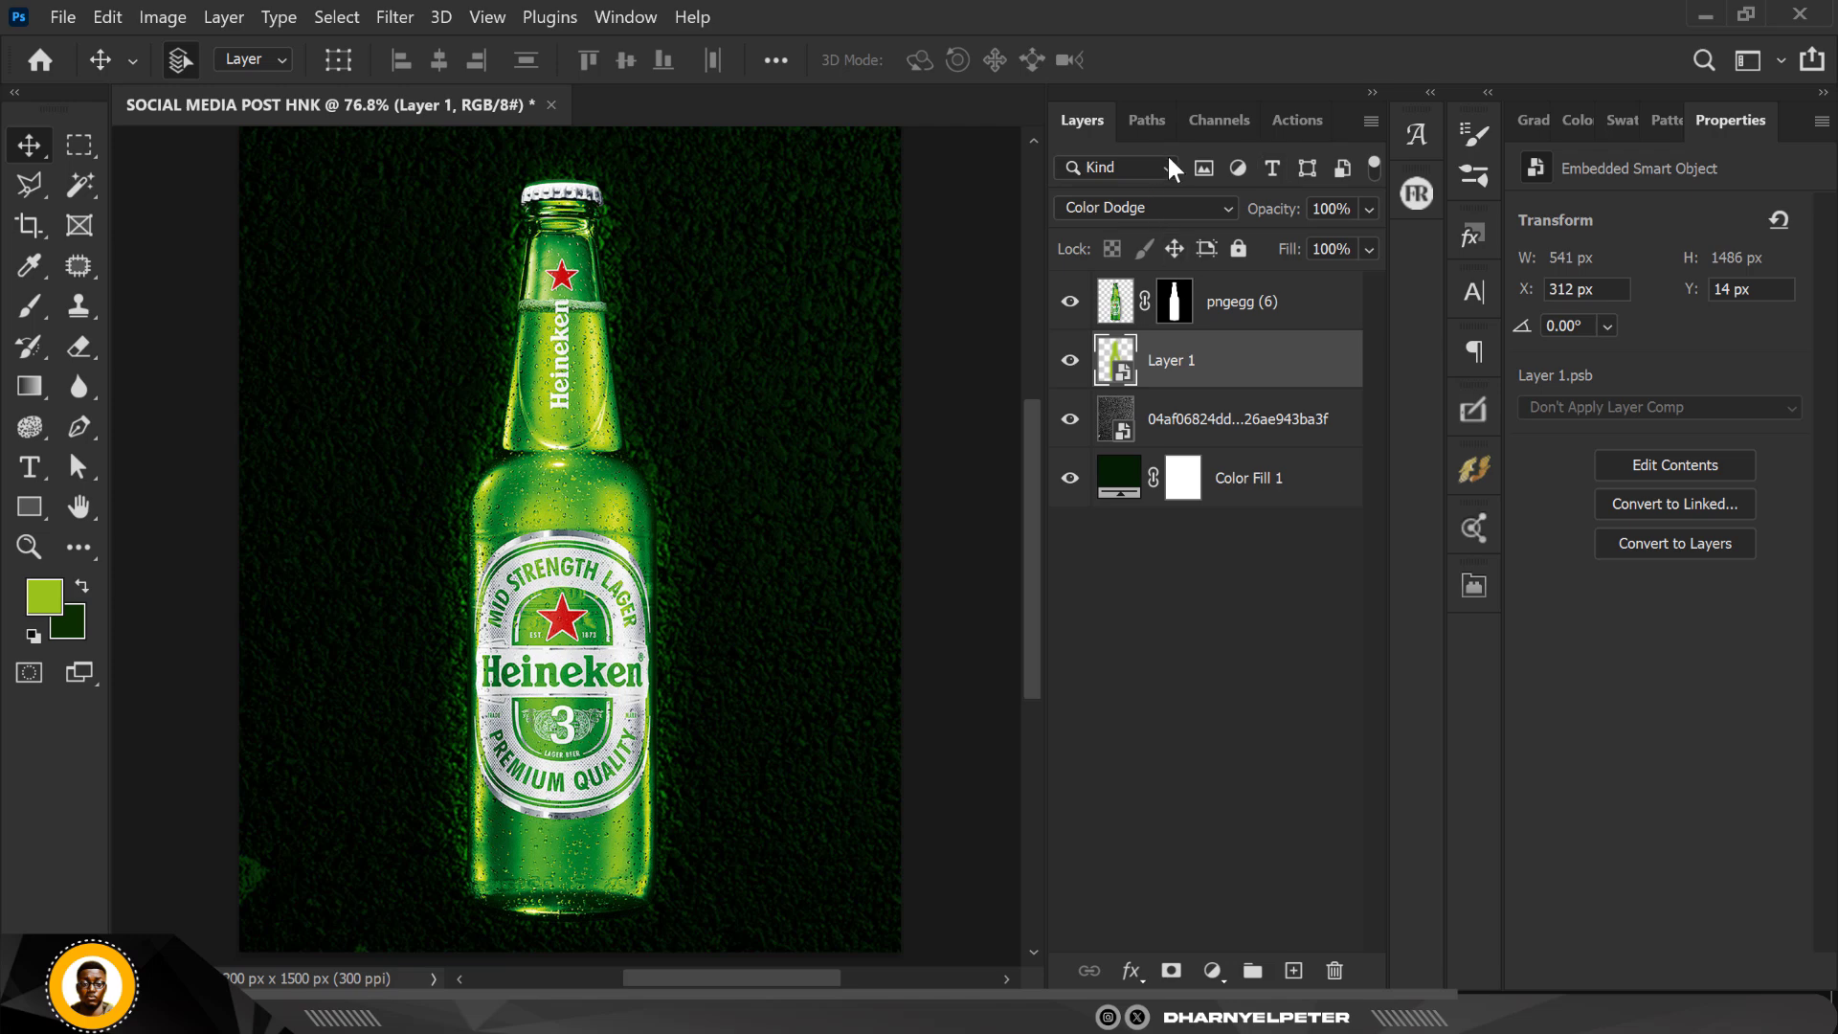
right_click(1244, 373)
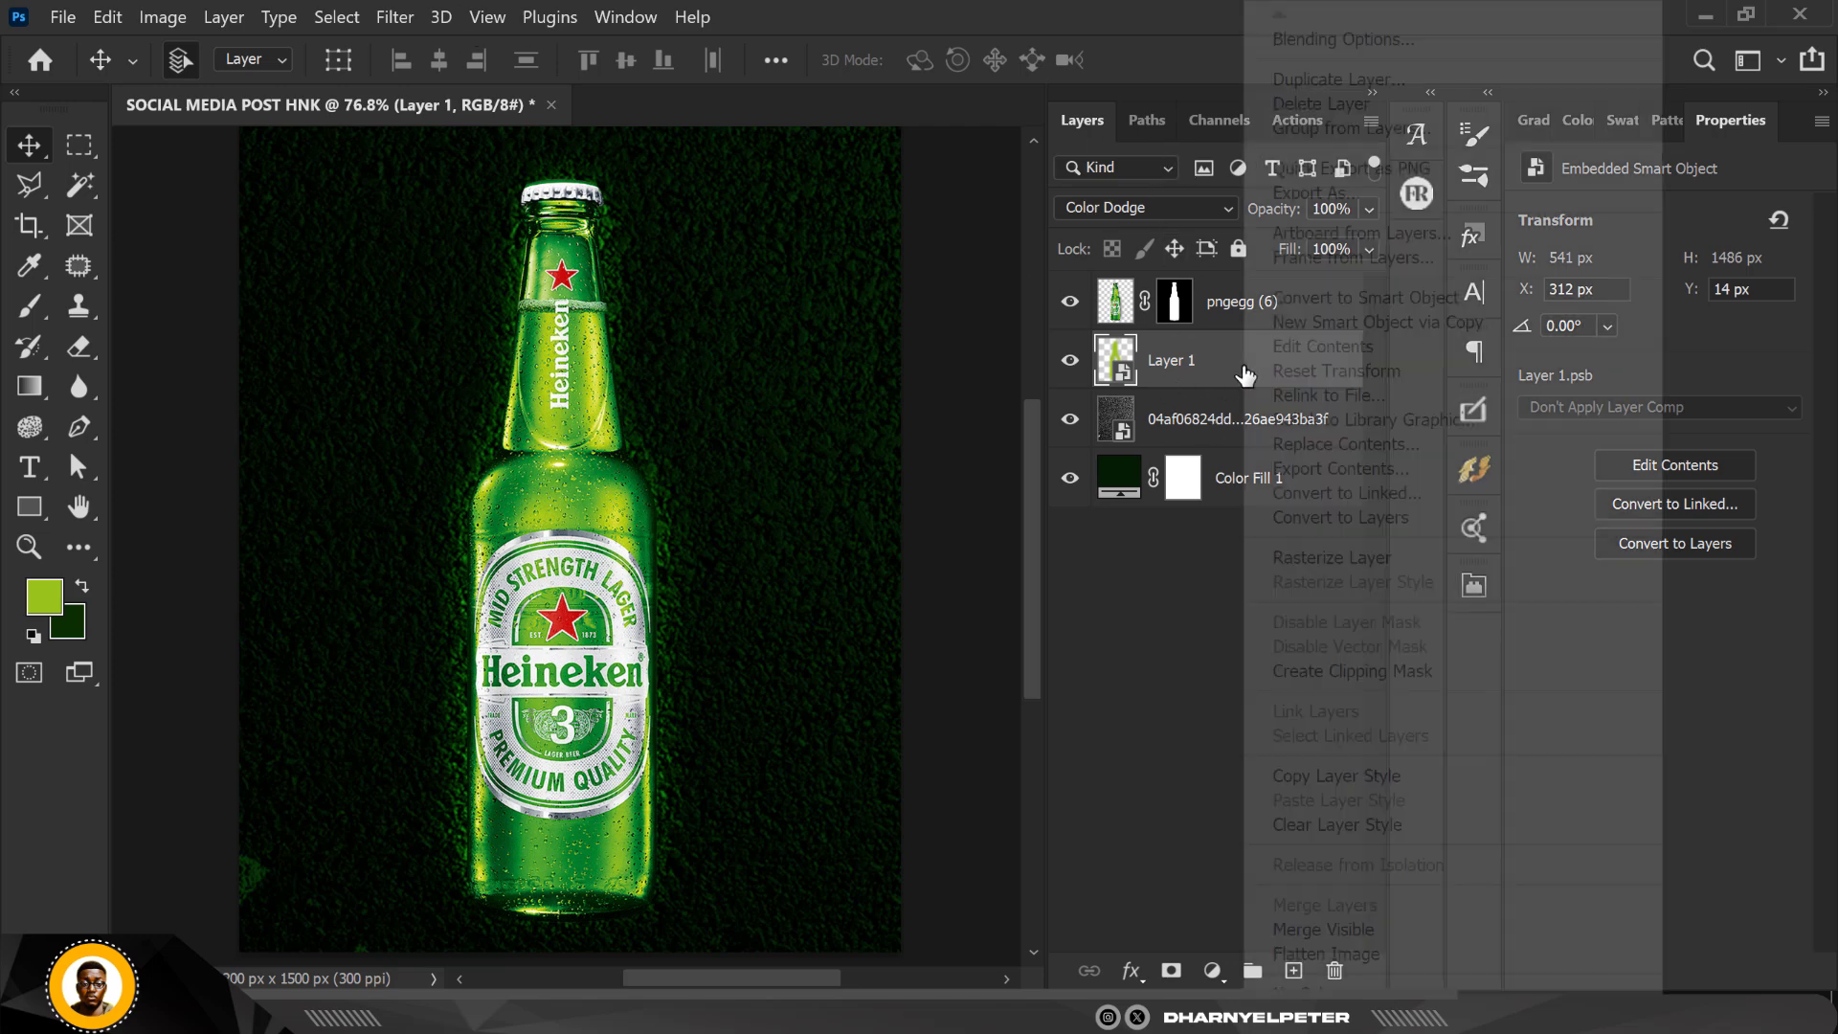
click(1213, 388)
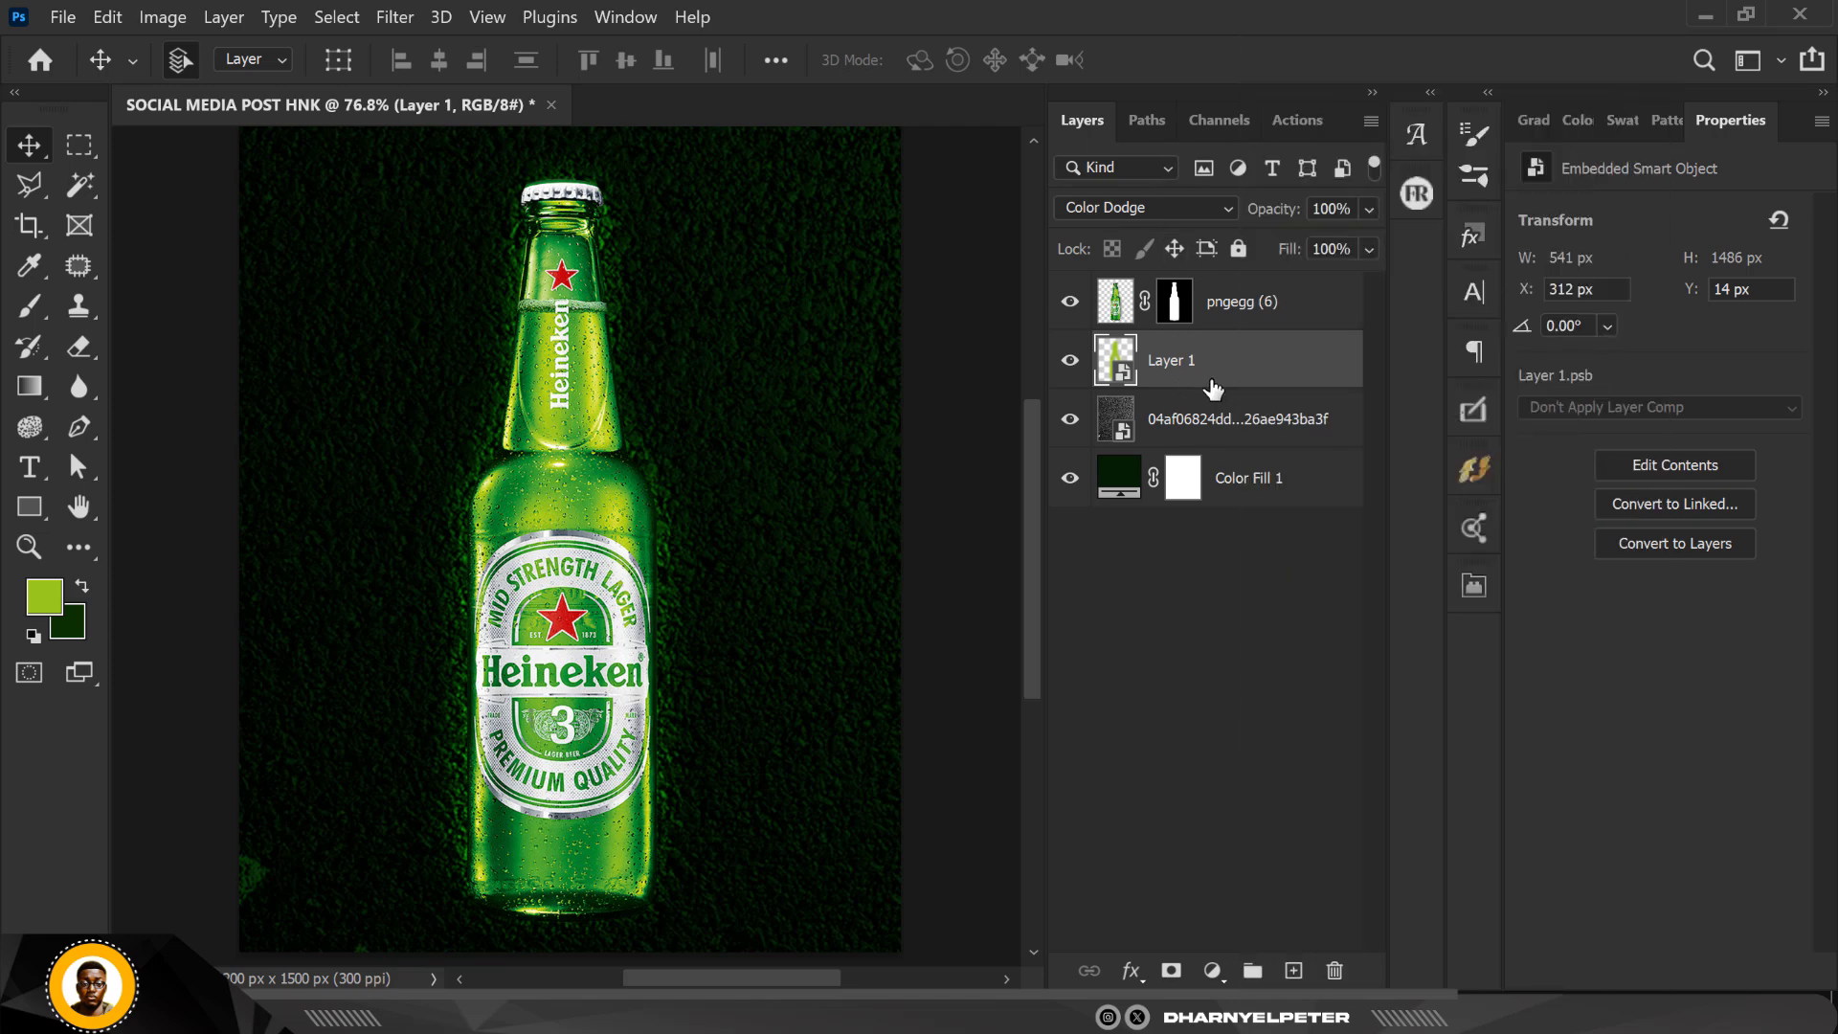
Step: Apply a Gaussian Blur smart filter to the Layer 1 glow with a larger radius to soften it
click(378, 15)
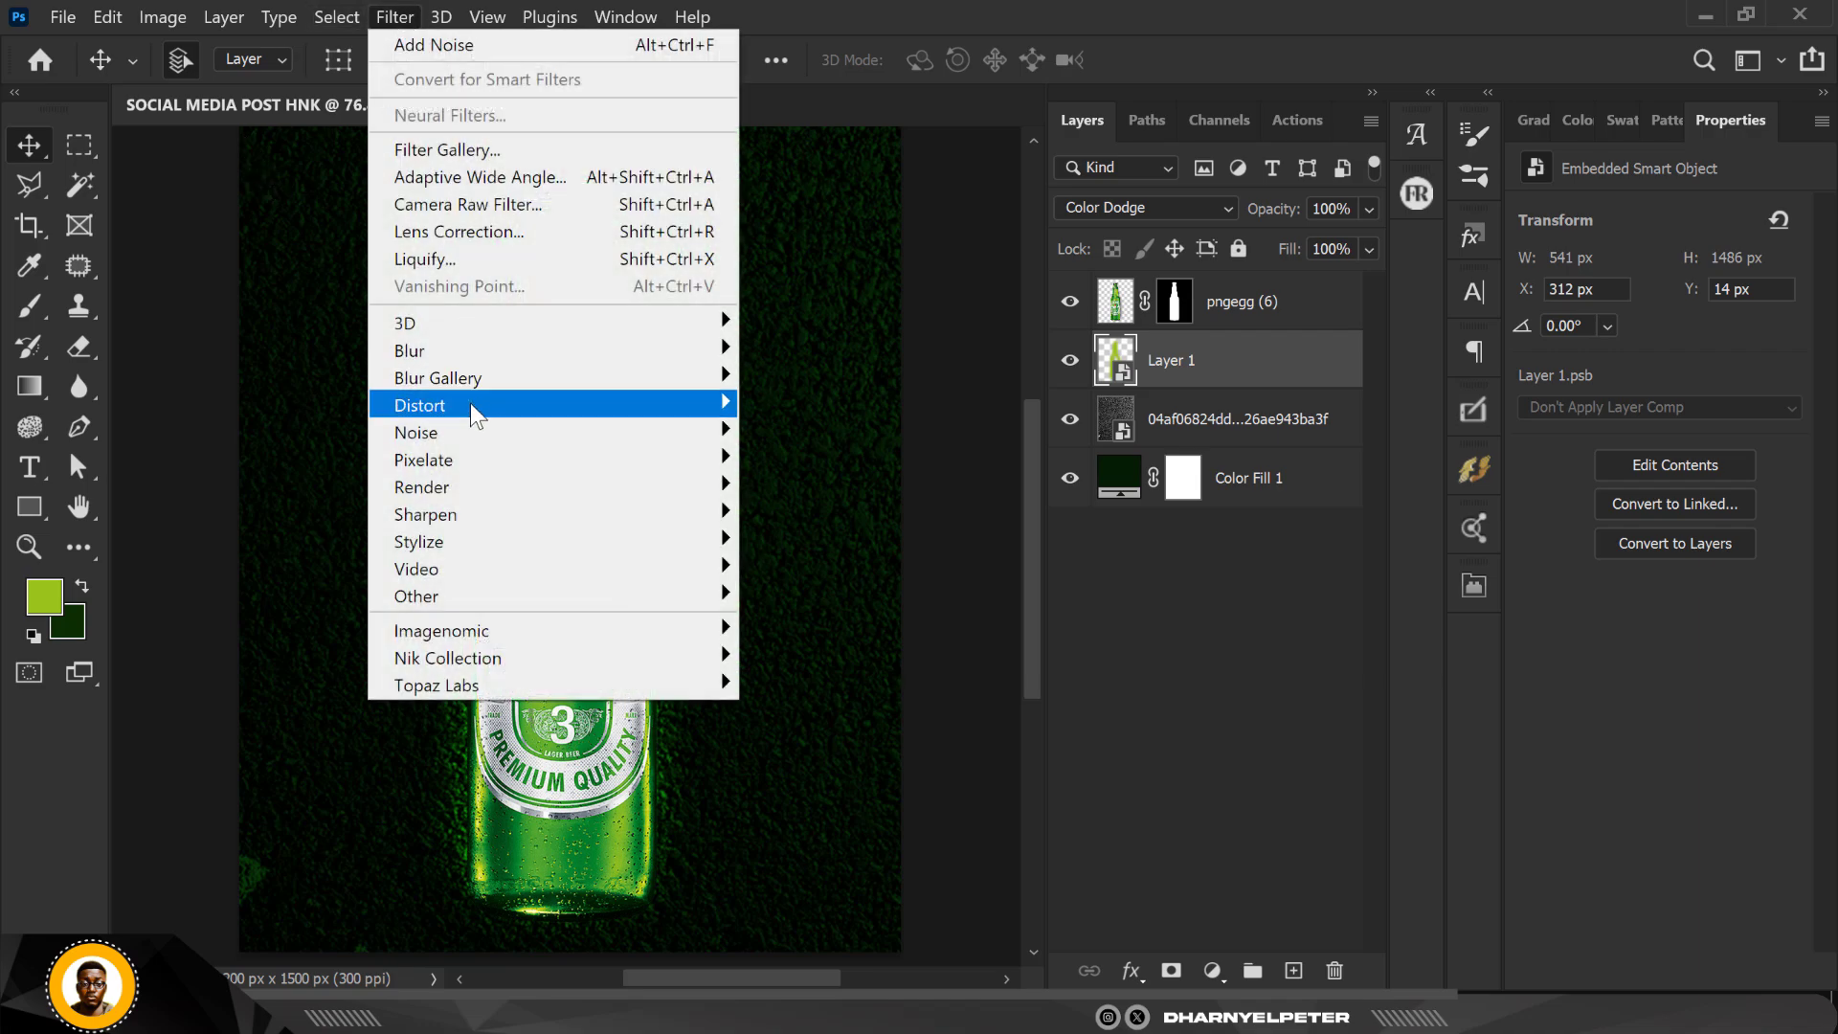
mouse_move(469, 350)
click(813, 450)
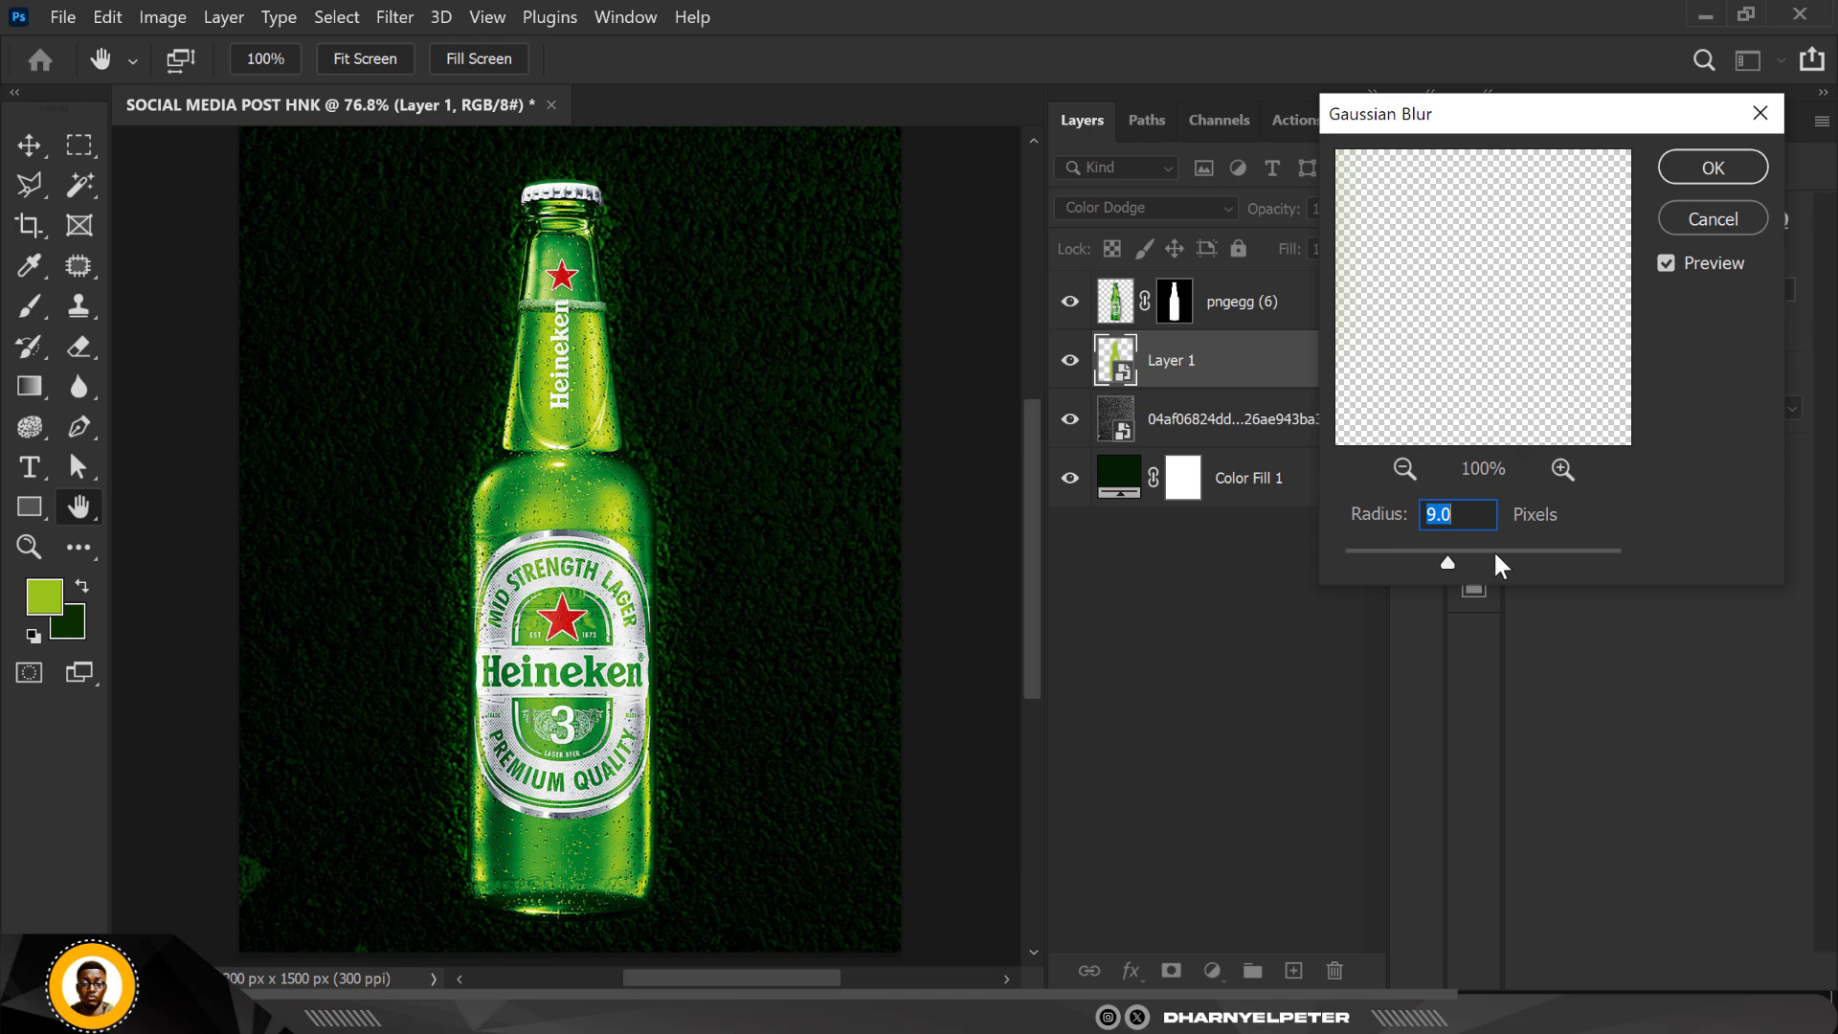
click(1491, 555)
click(1718, 168)
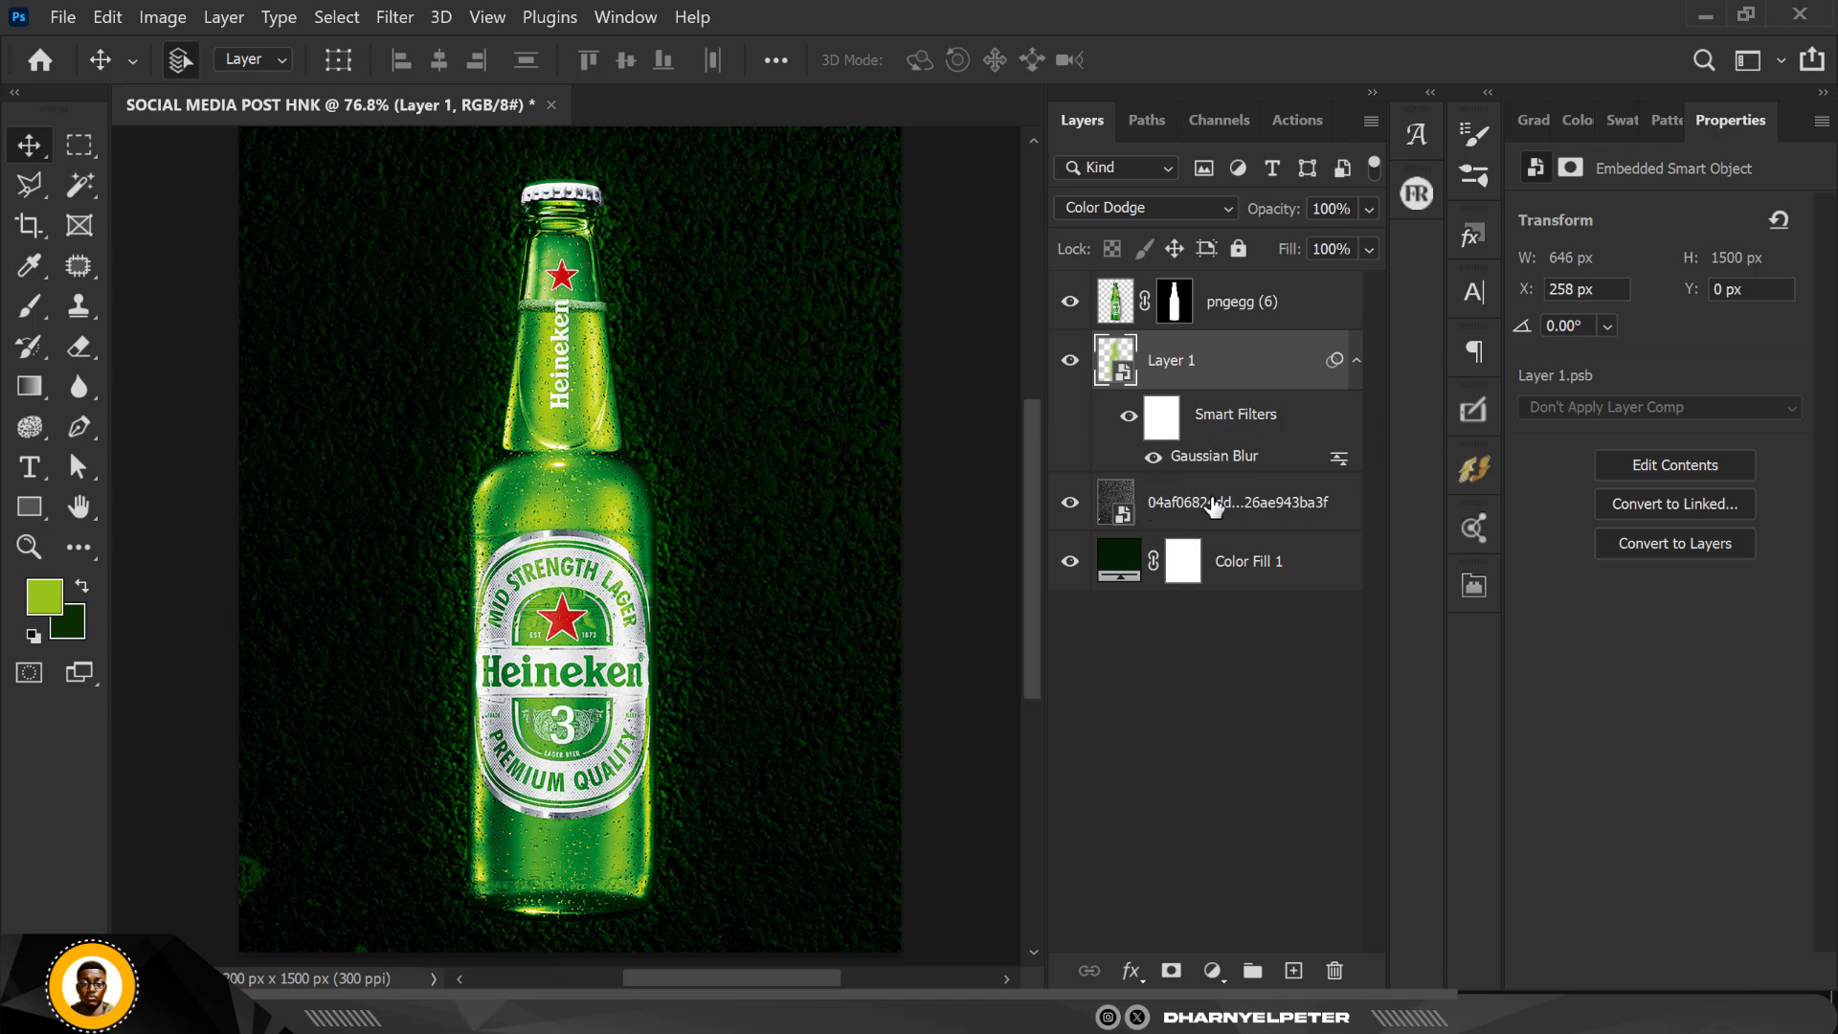
Step: Lower the asphalt texture layer's opacity to about 62%, then deselect the layer
click(1157, 488)
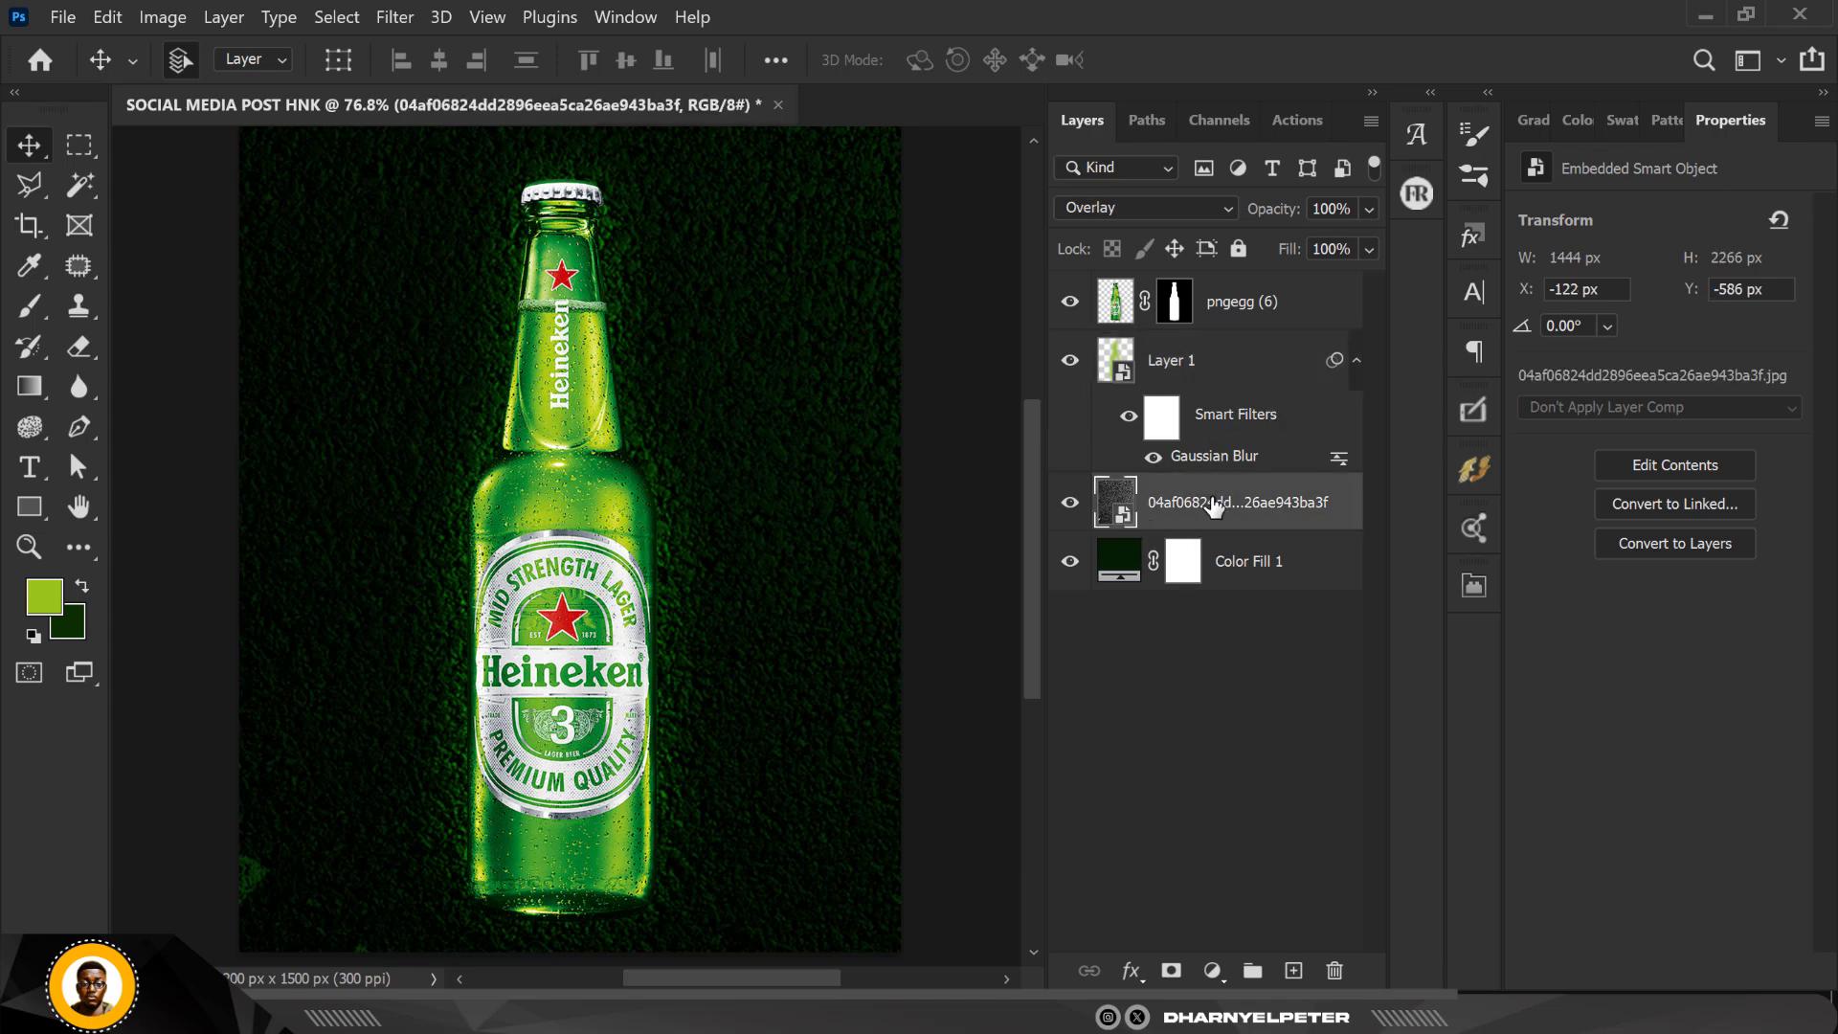
click(1367, 206)
drag(1332, 241, 1331, 243)
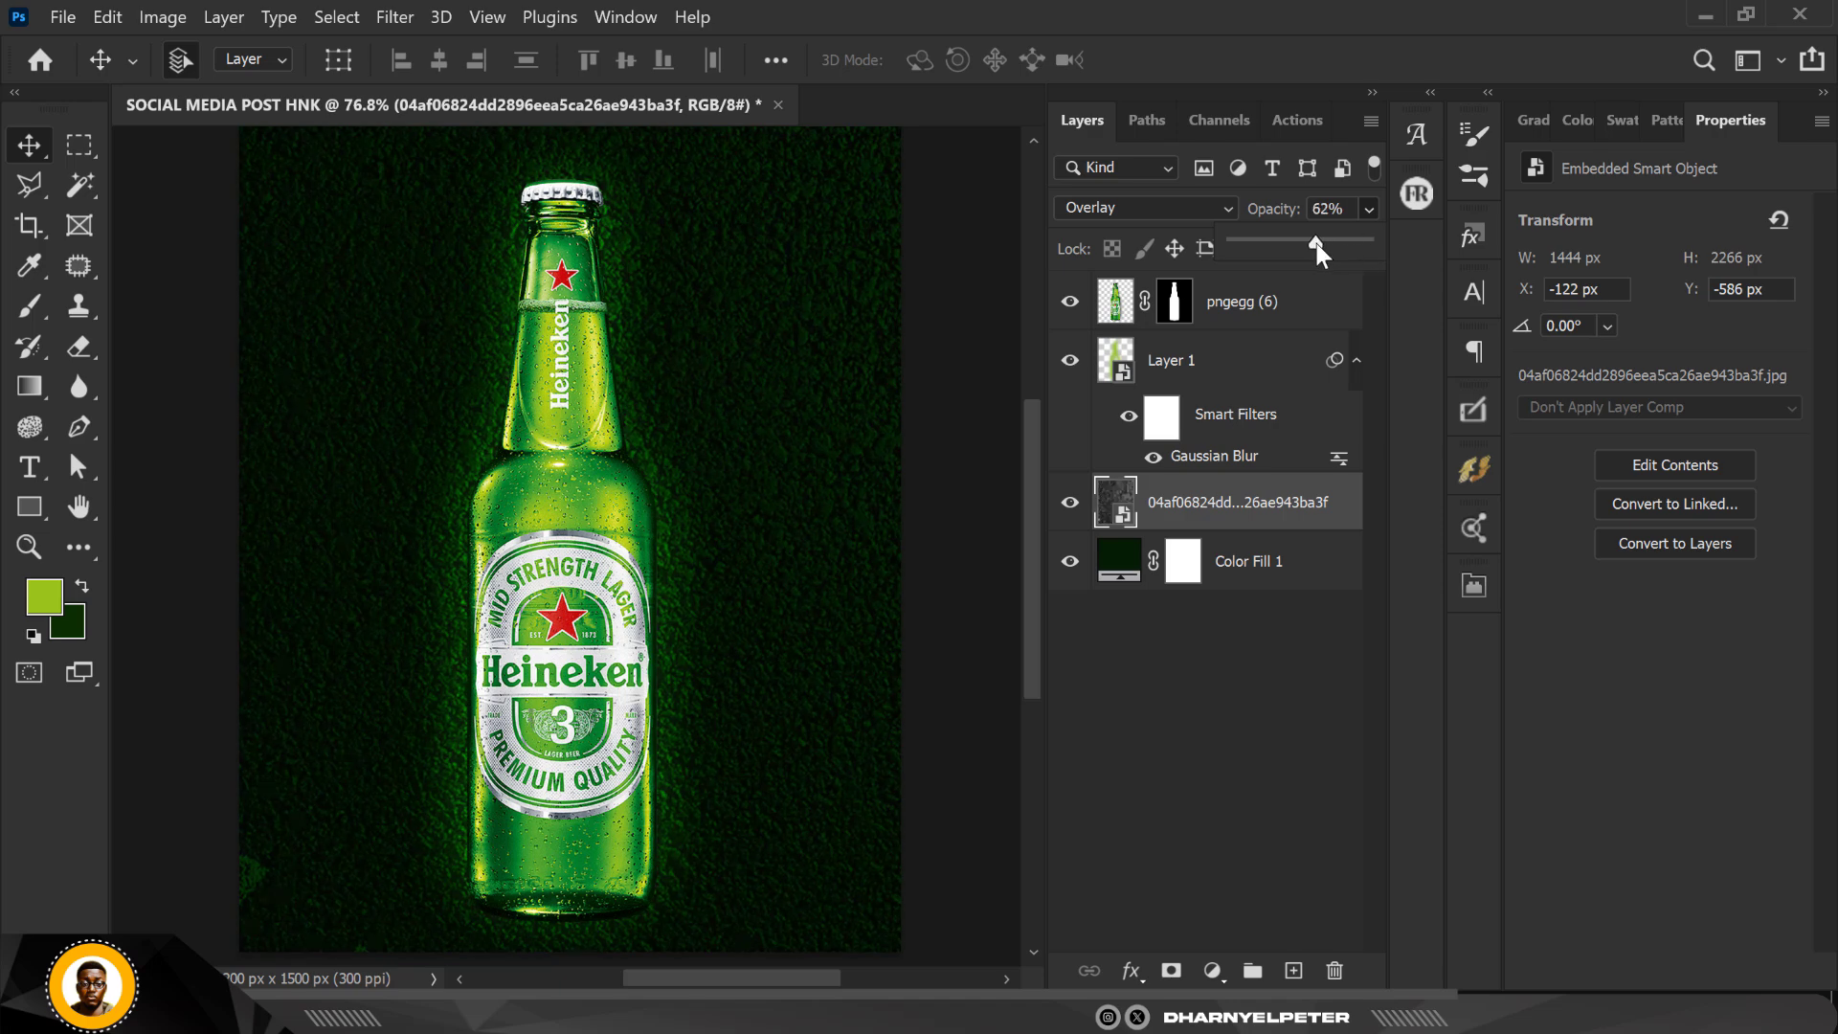
click(996, 318)
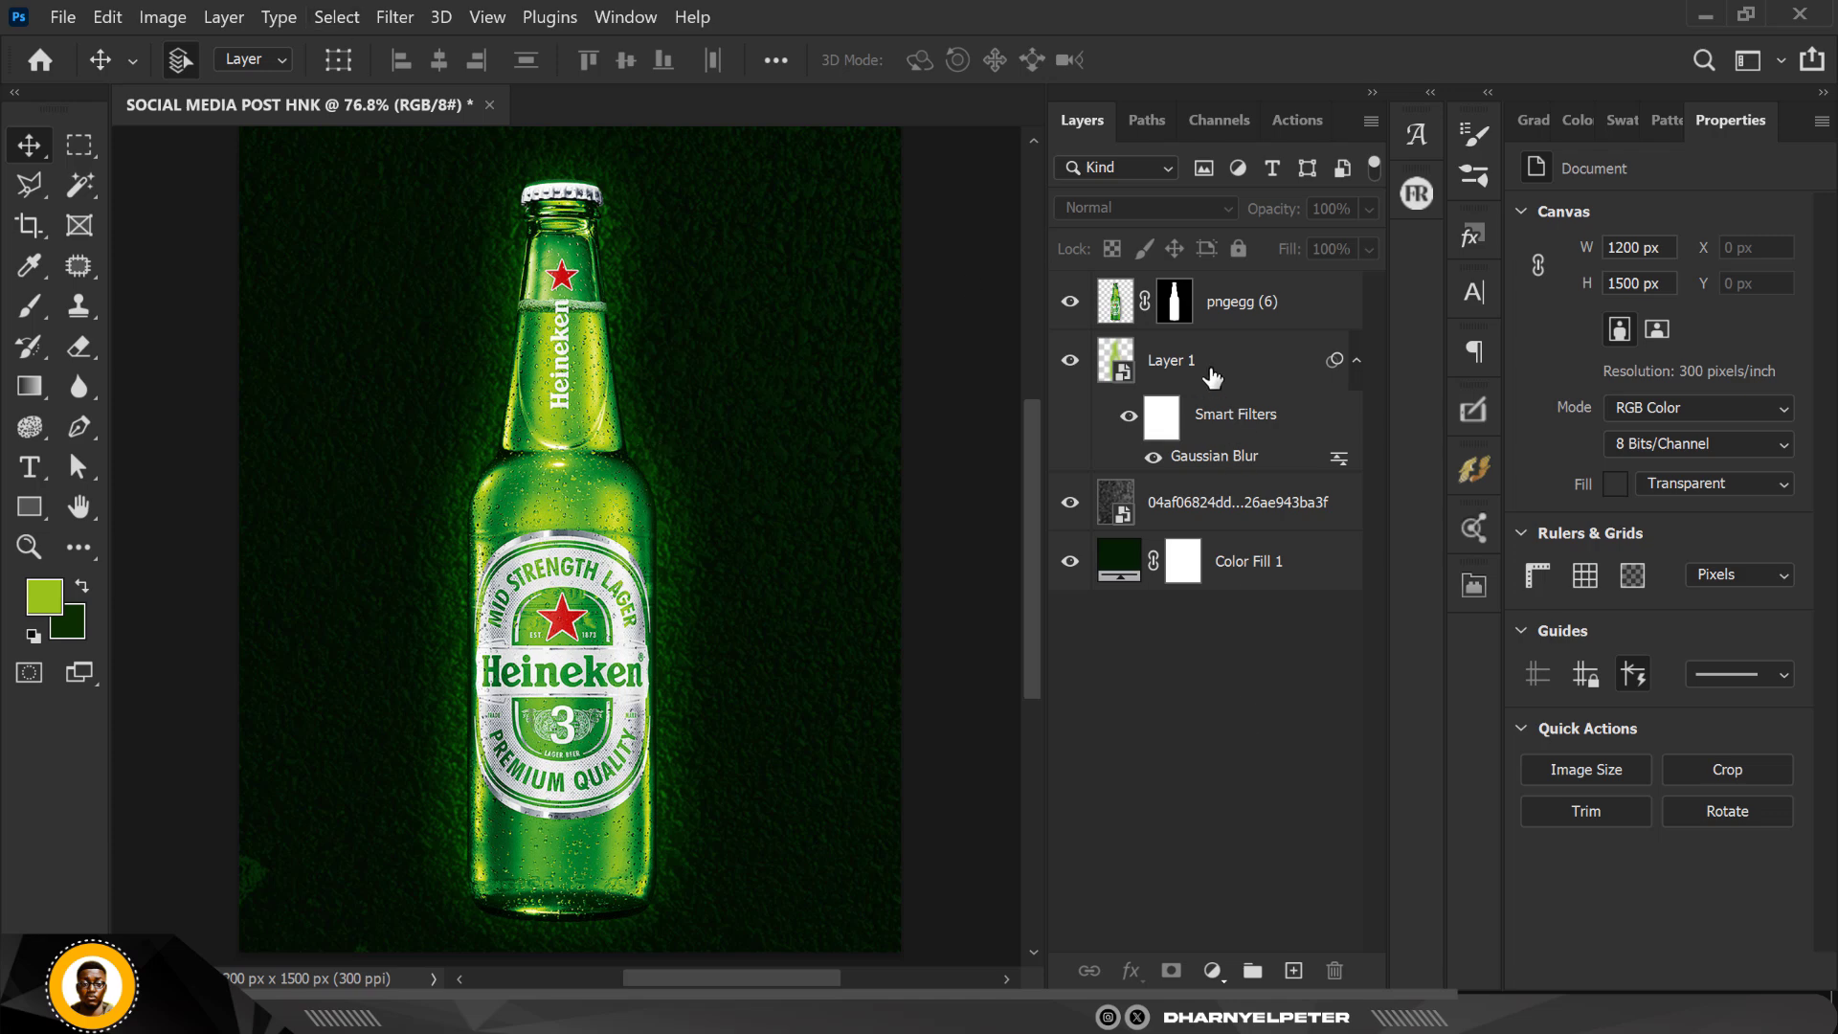
Step: Add the horizontal text "Hein" beside the bottle's neck, on a new layer between the glow and the bottle
click(1238, 369)
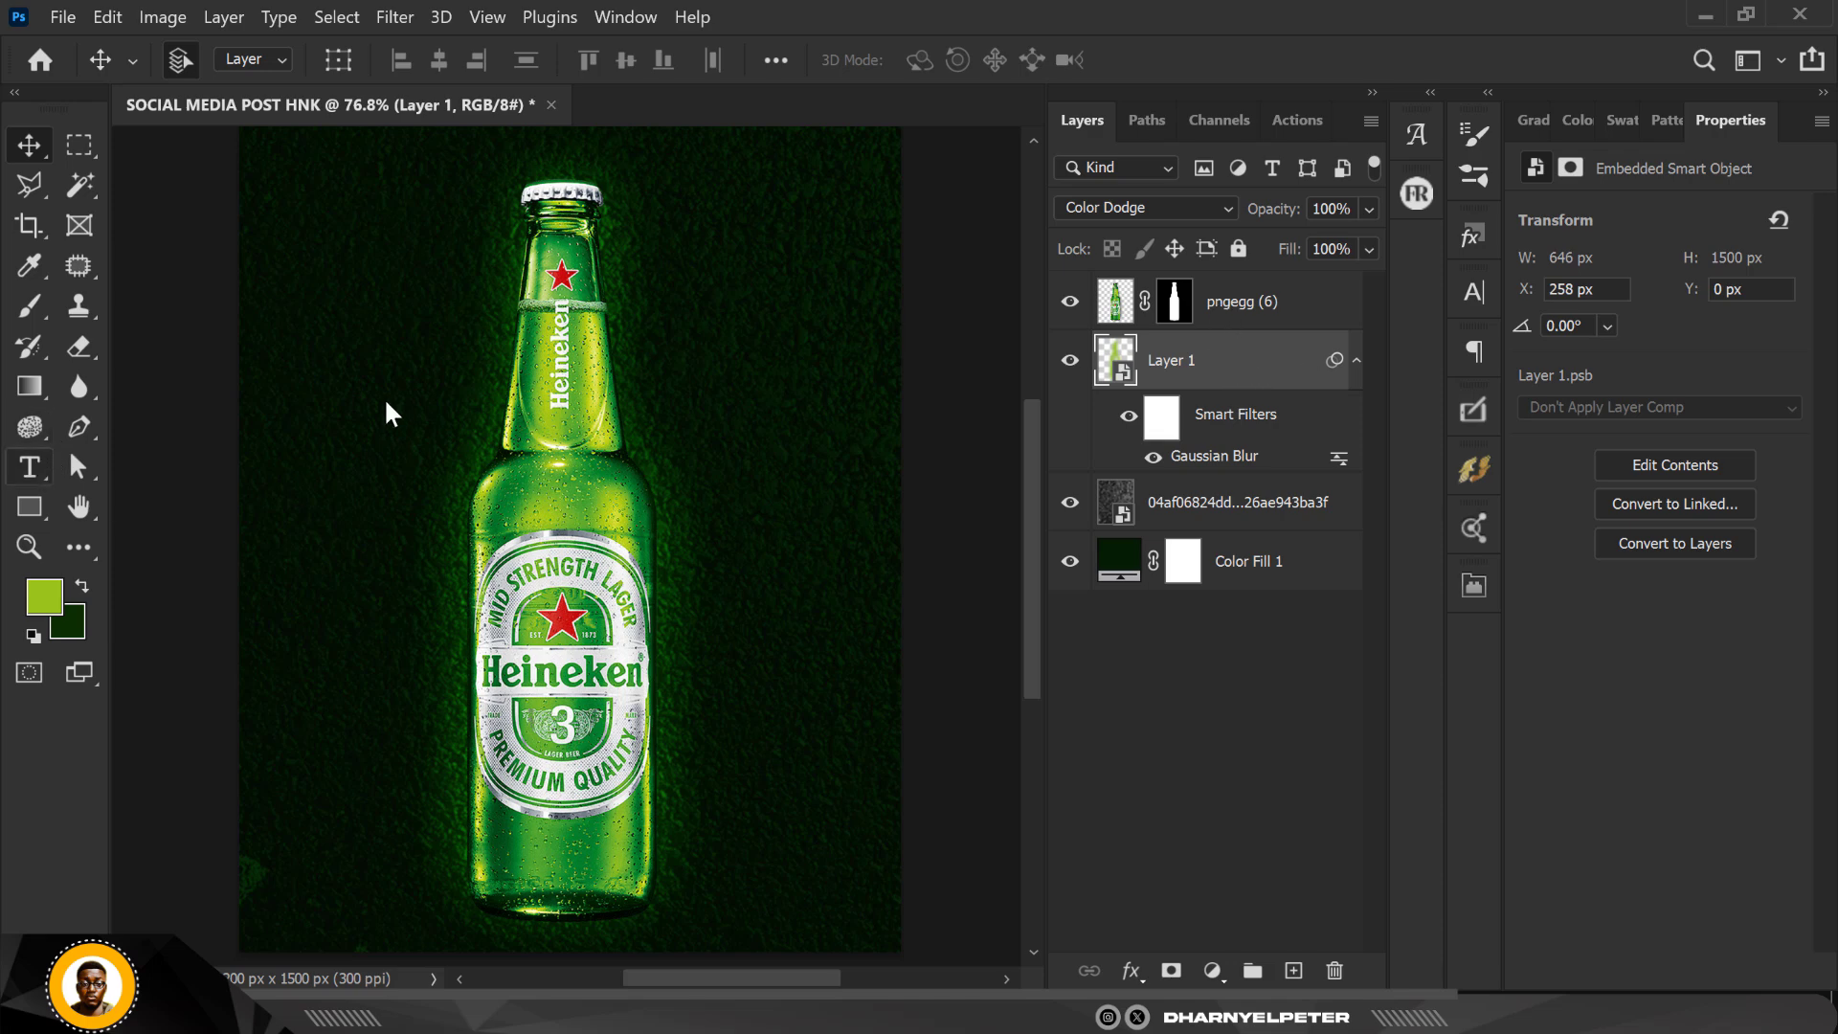
key(t)
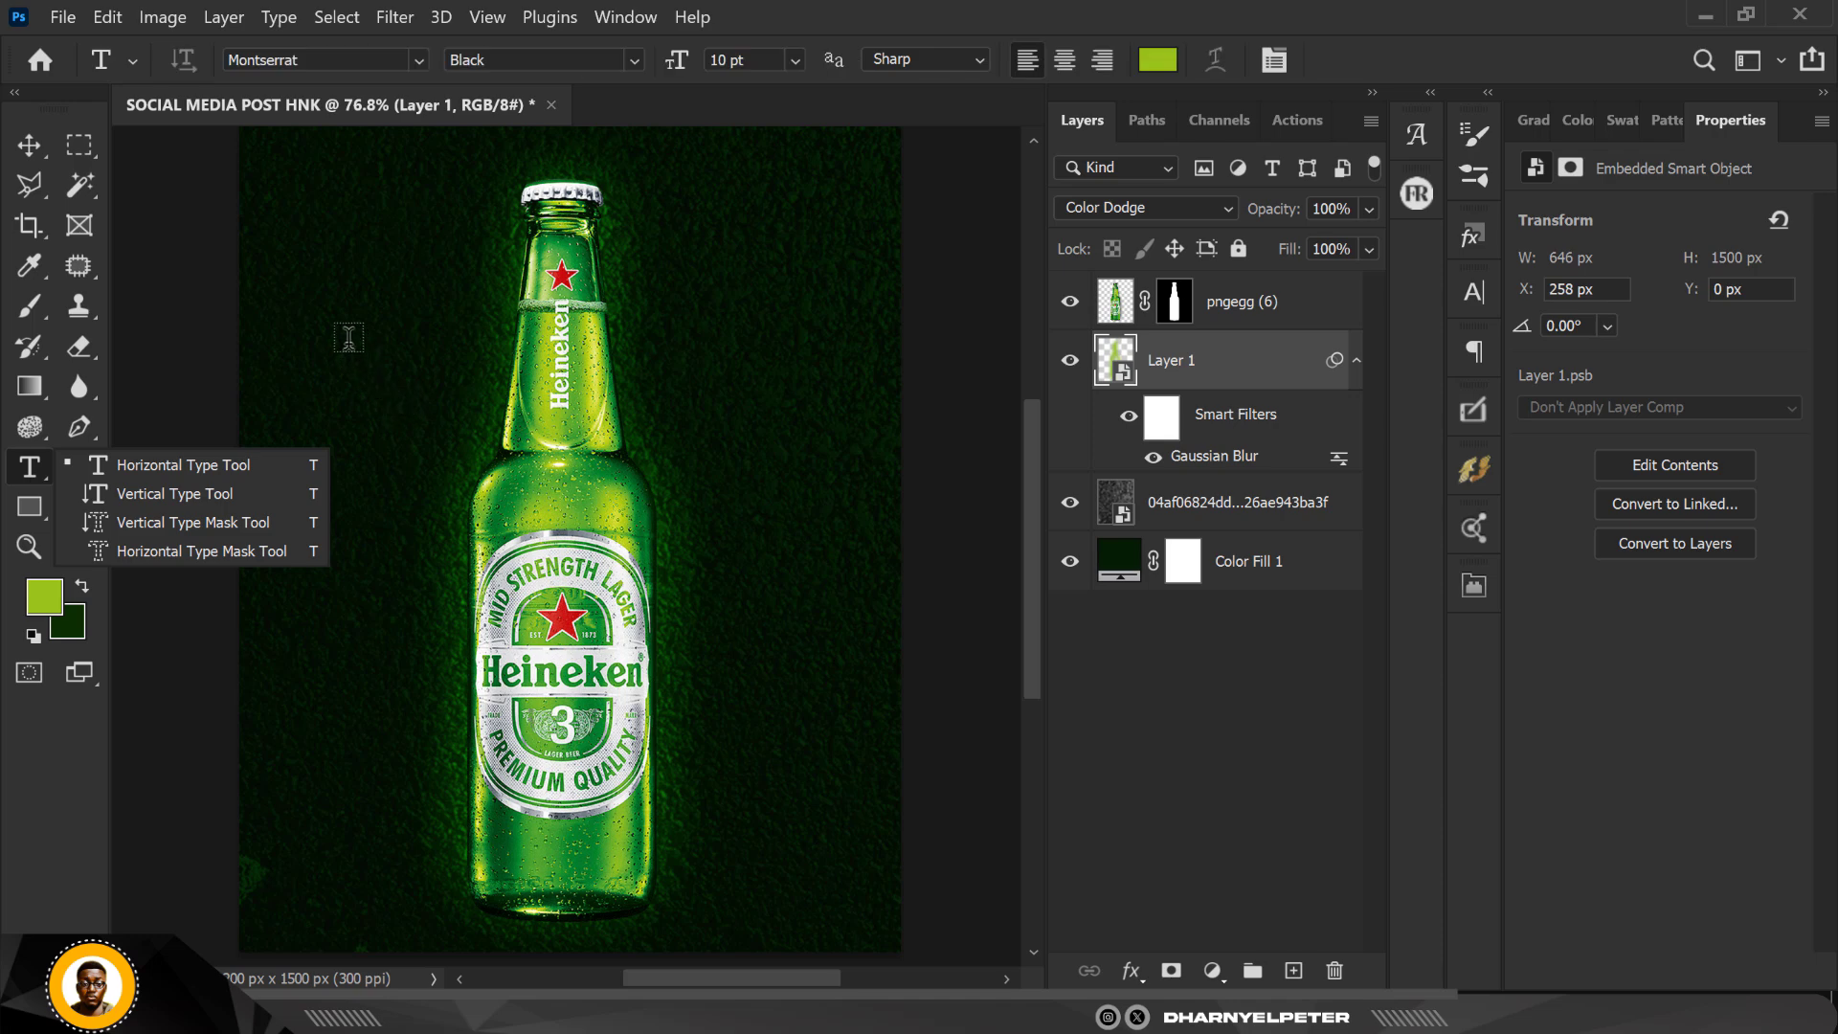
click(1295, 971)
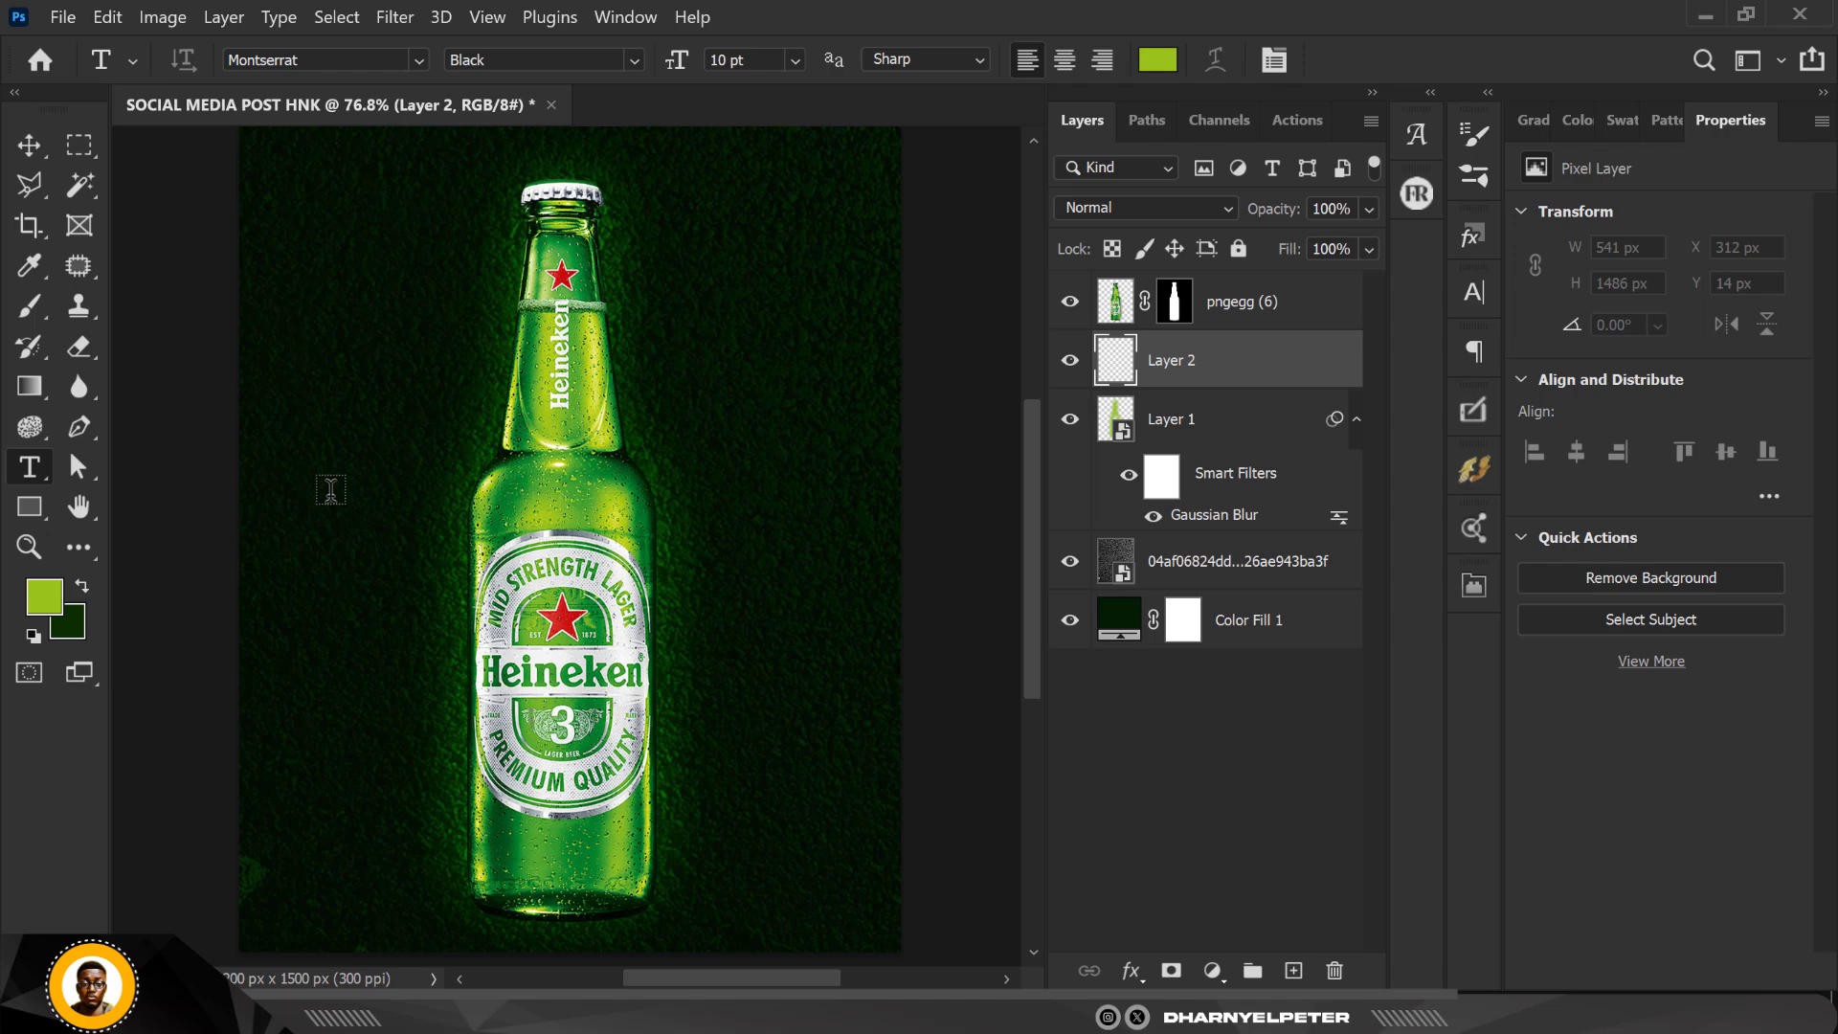
click(310, 345)
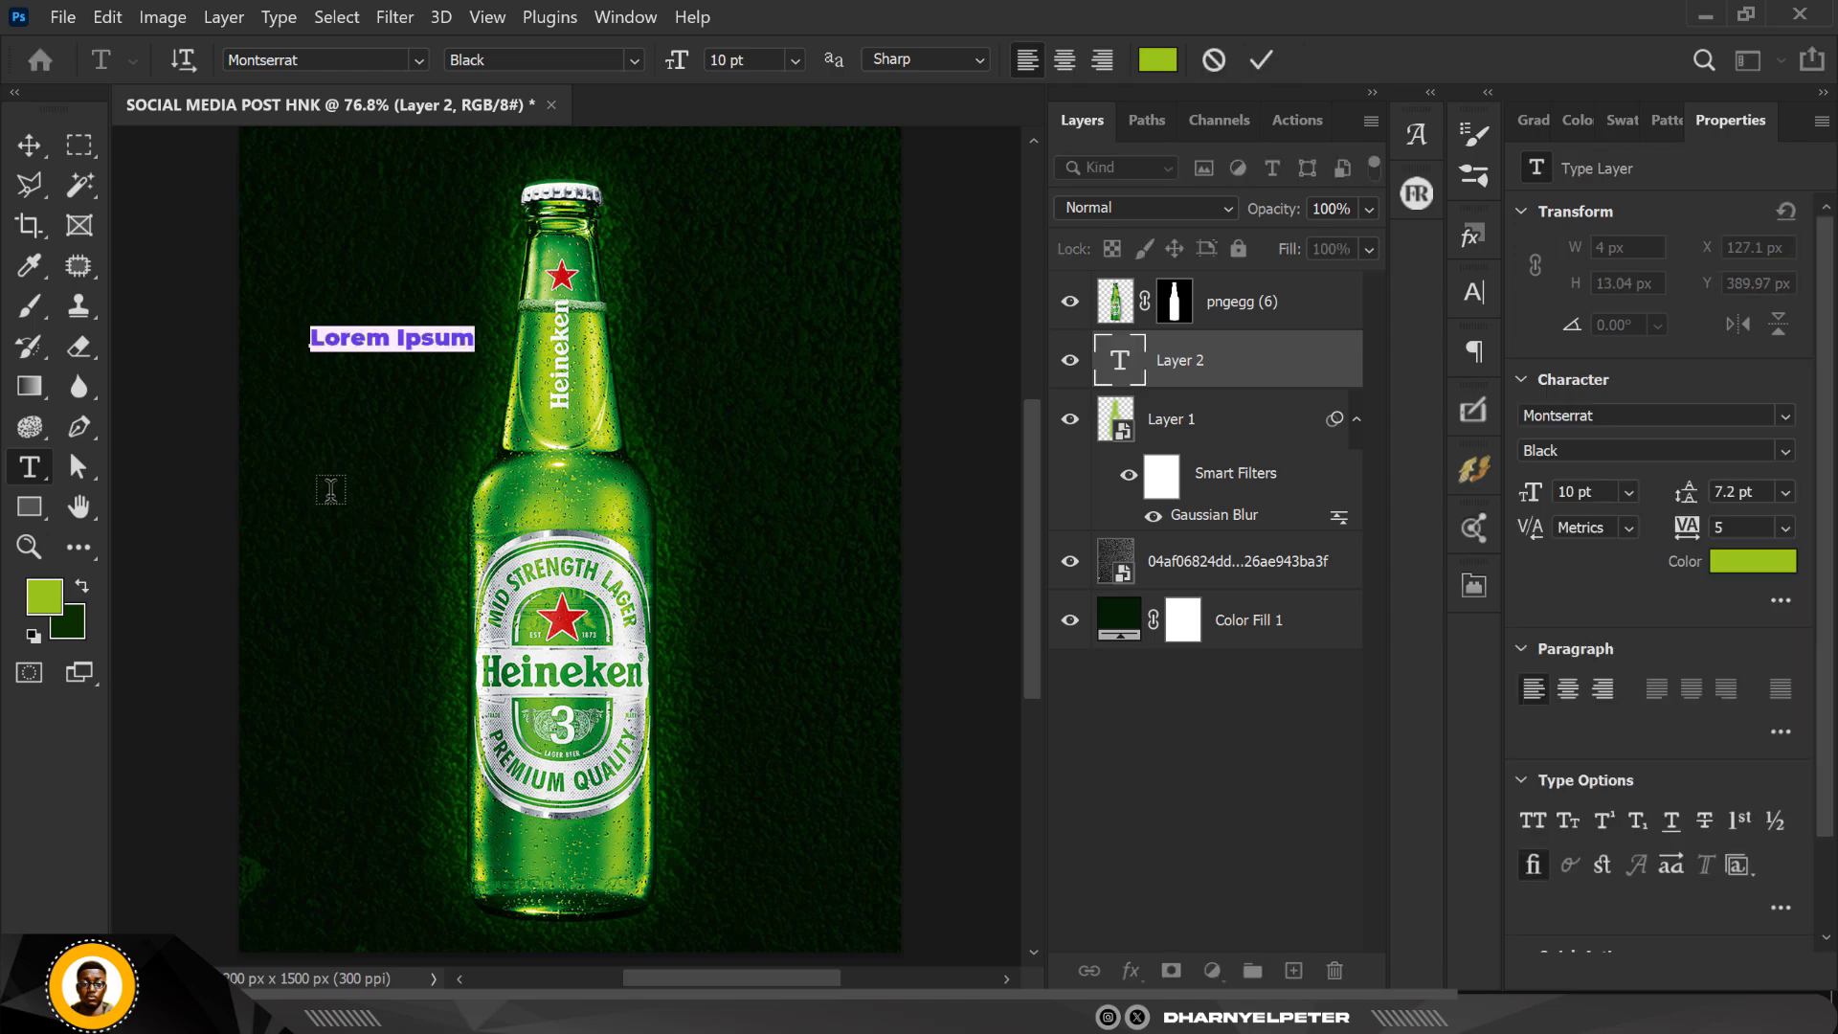
text(Hein)
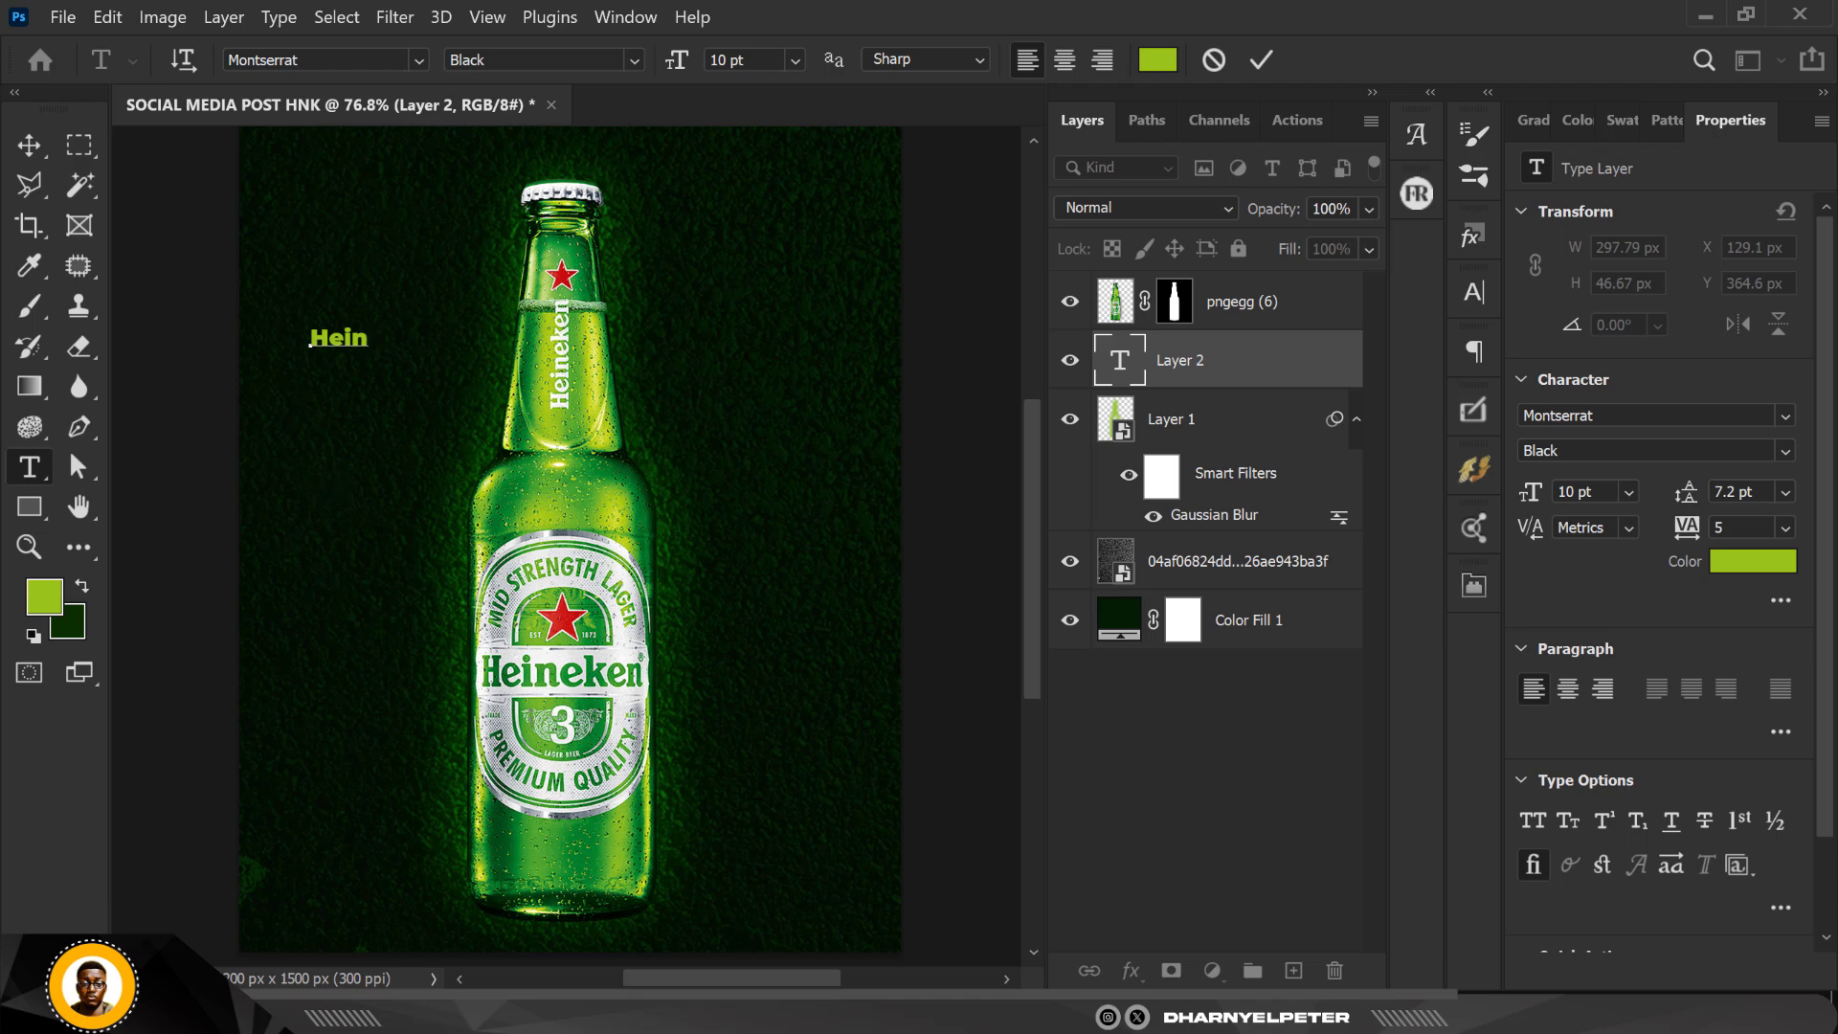
click(28, 144)
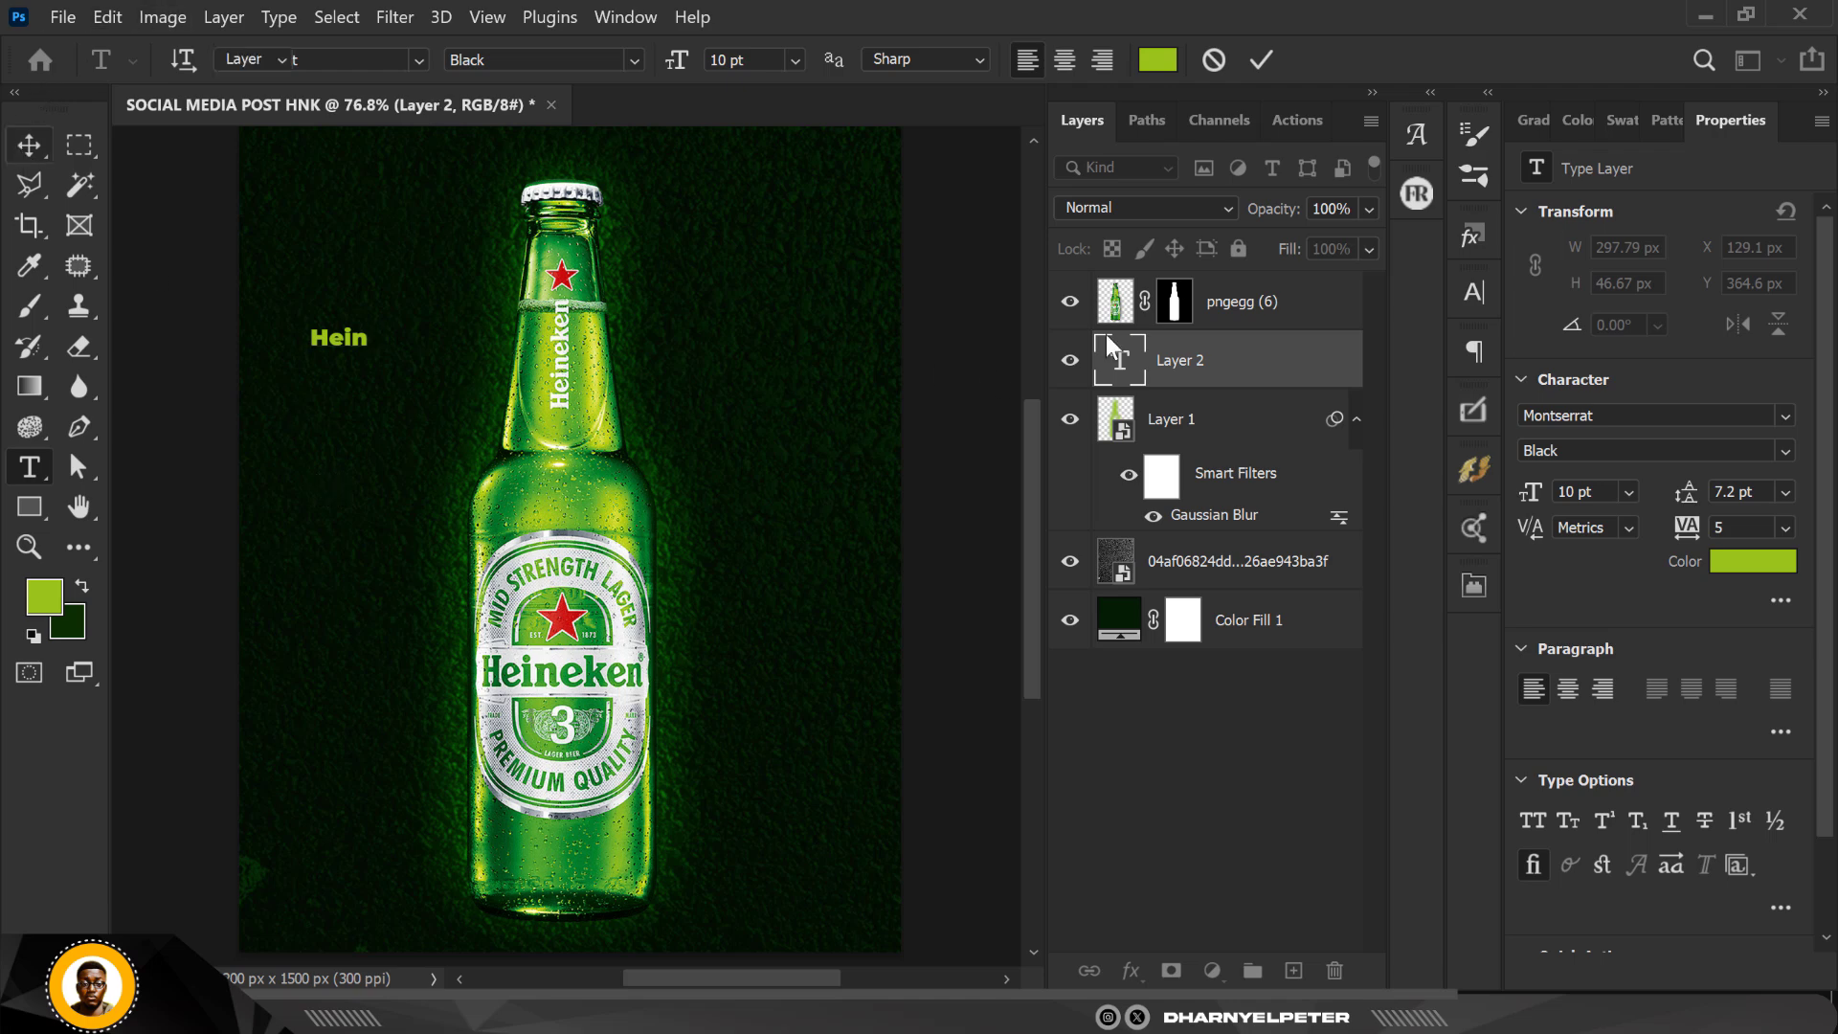
click(29, 145)
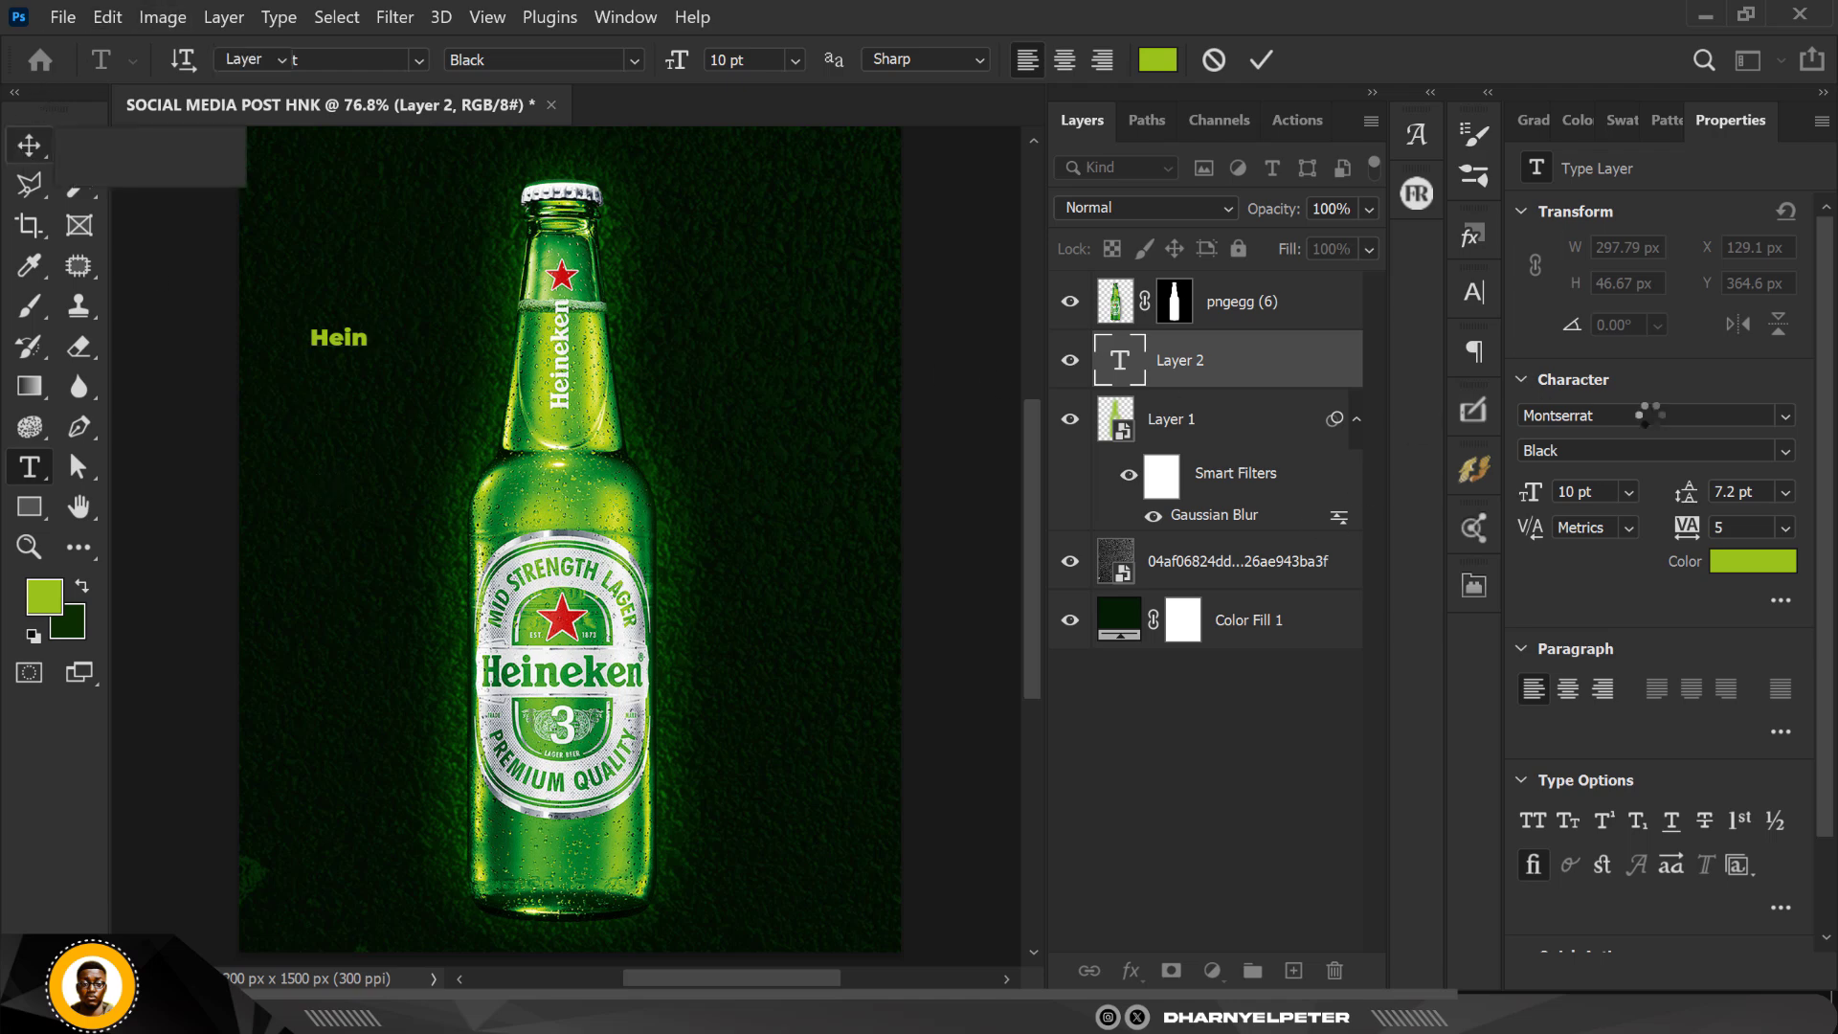
Step: Set the "Hein" text to the ExtraBold Italic style and colour it white, ffffff
click(1784, 452)
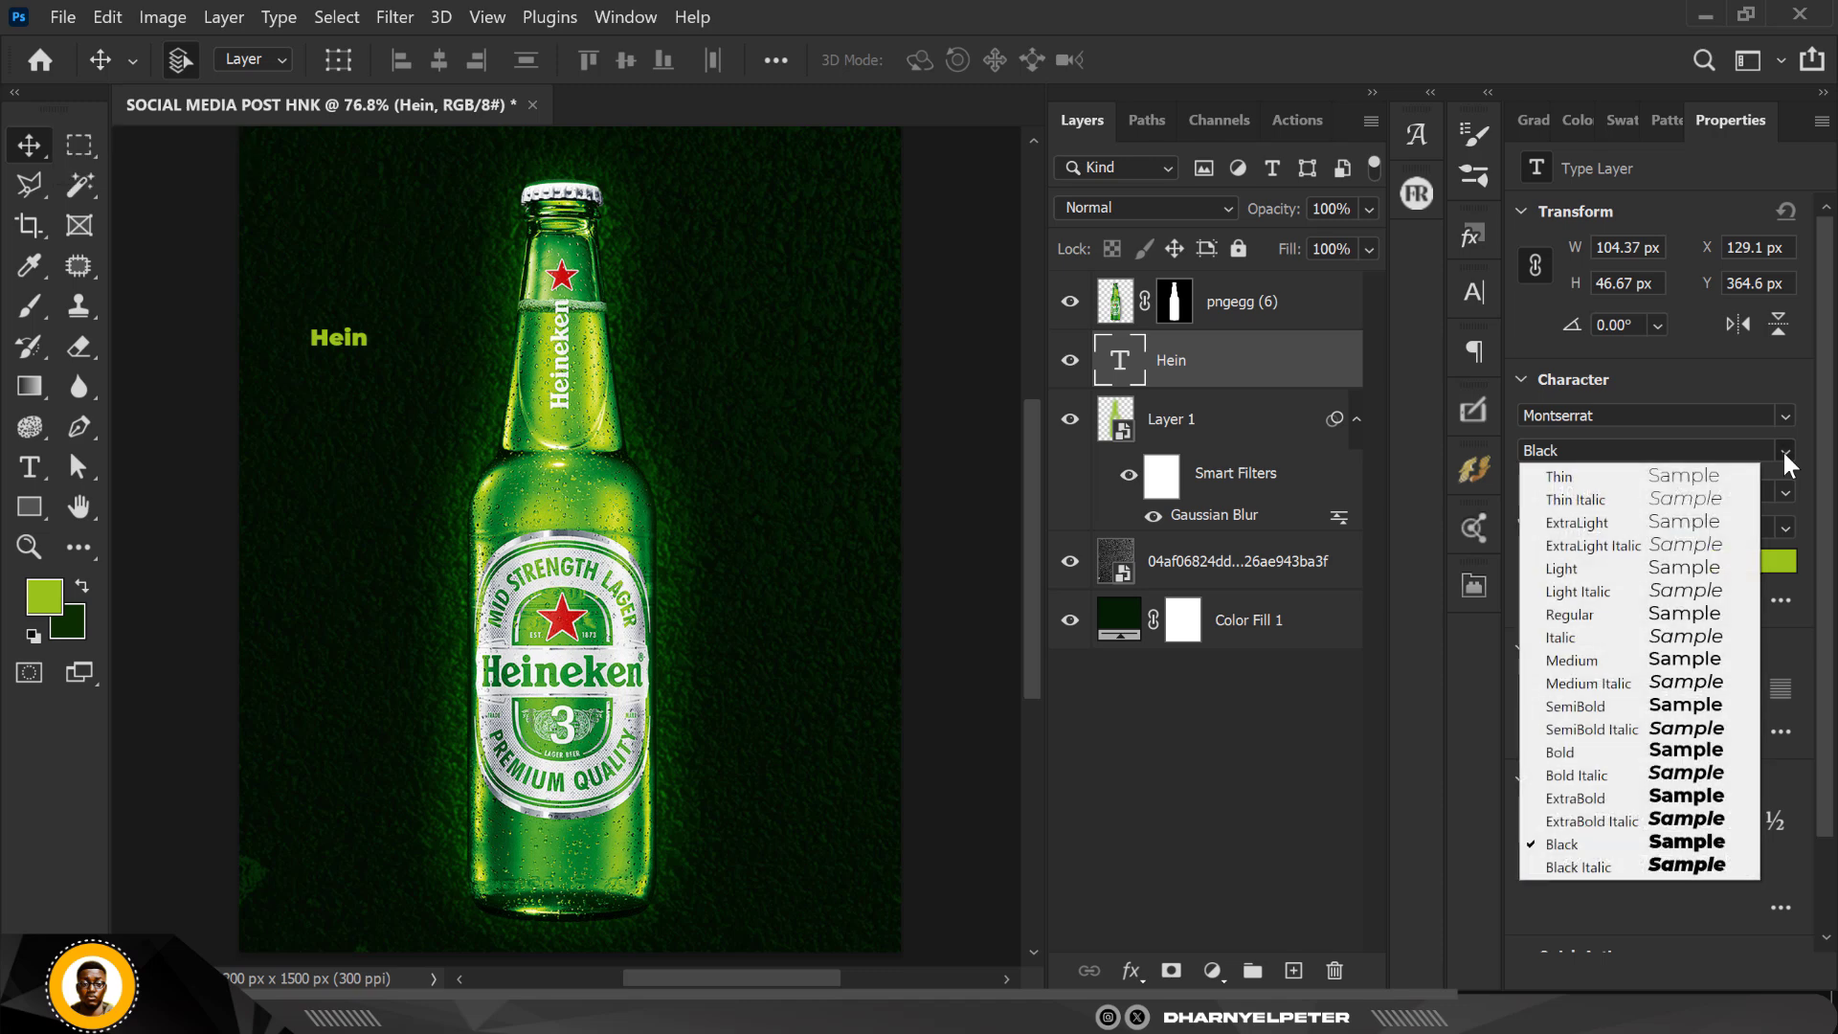
click(1697, 816)
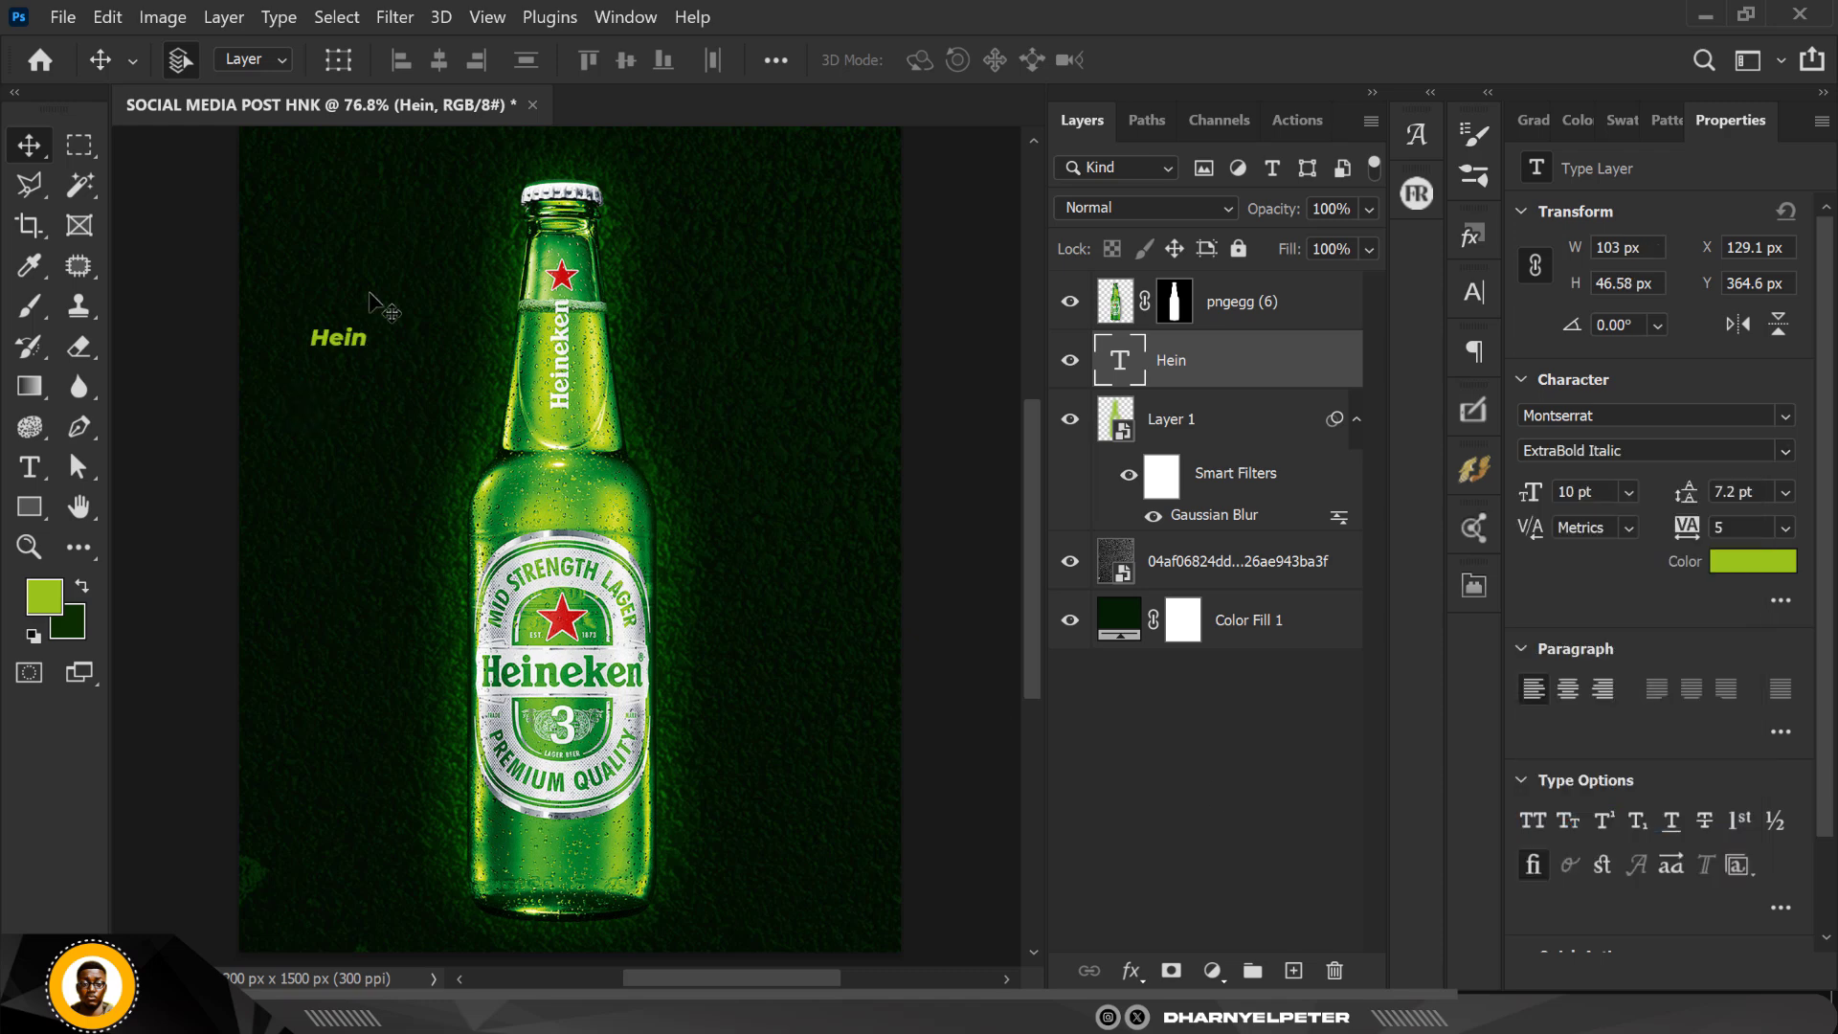
click(1786, 567)
mouse_move(1202, 324)
mouse_down()
mouse_move(1061, 181)
mouse_move(1080, 217)
mouse_move(1078, 184)
mouse_up()
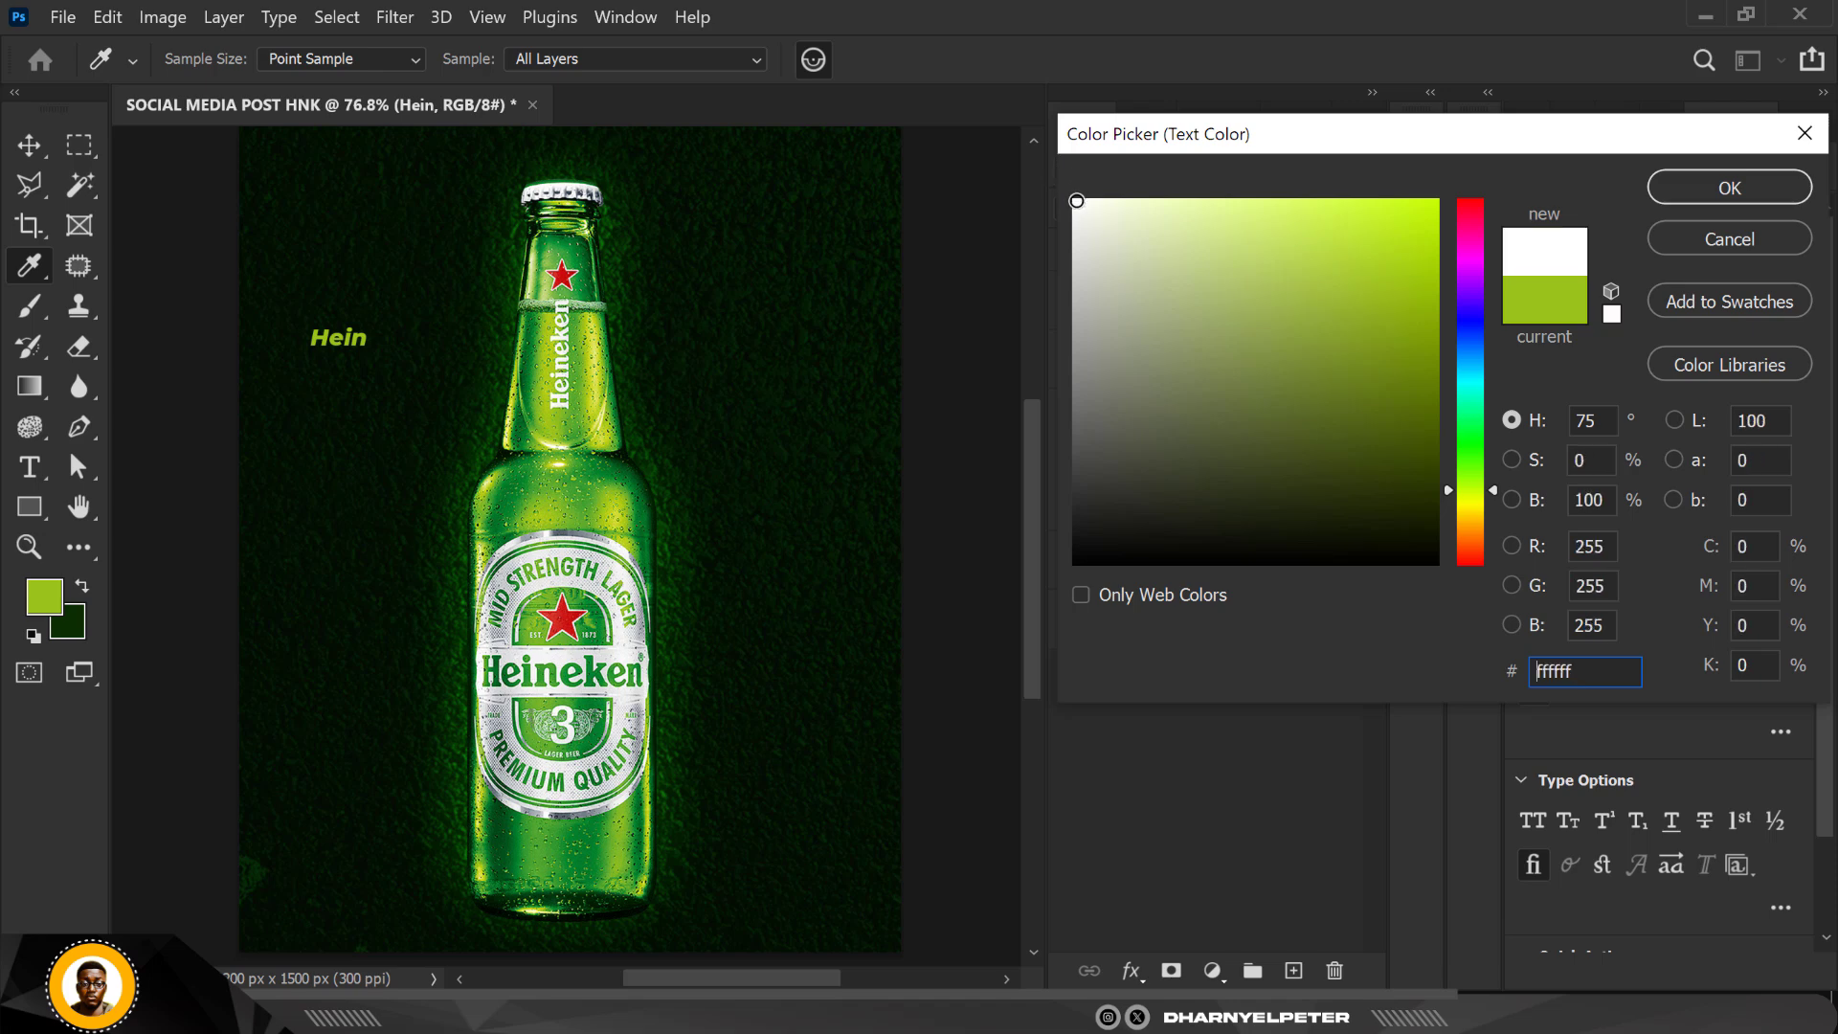
drag(1180, 276, 1080, 216)
drag(1595, 673, 1527, 669)
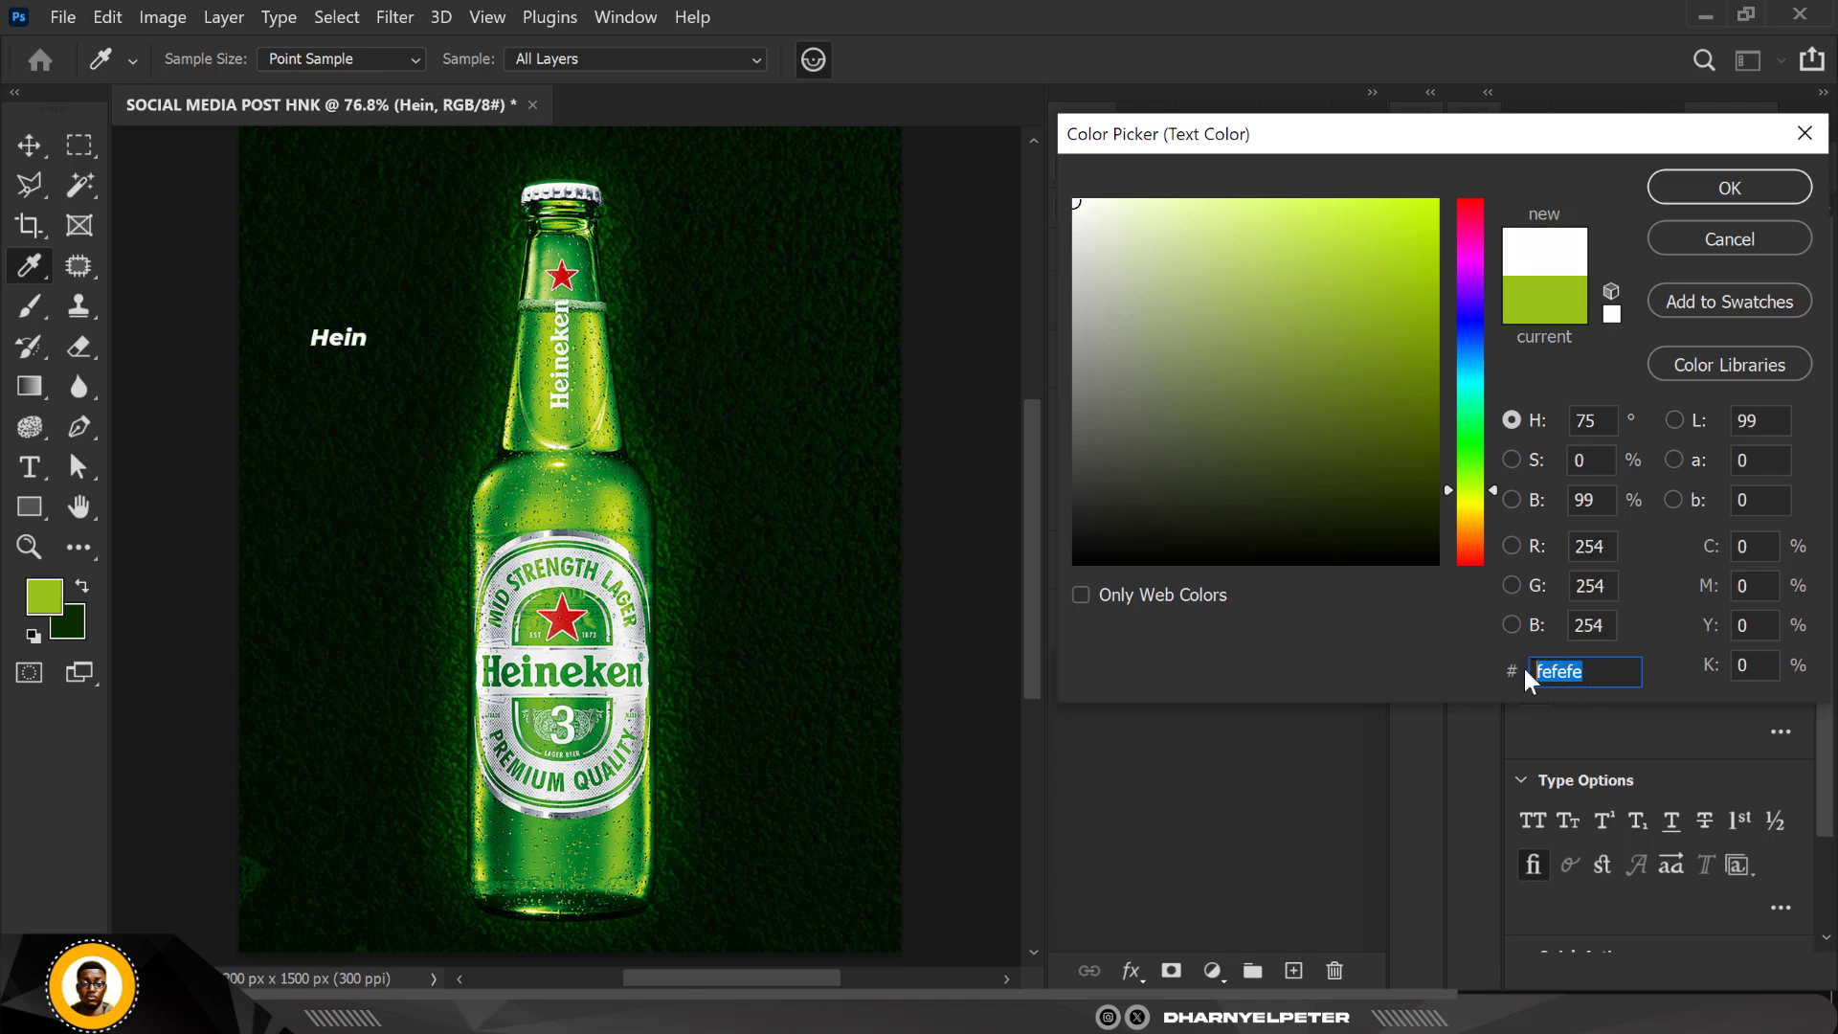
text(ffff)
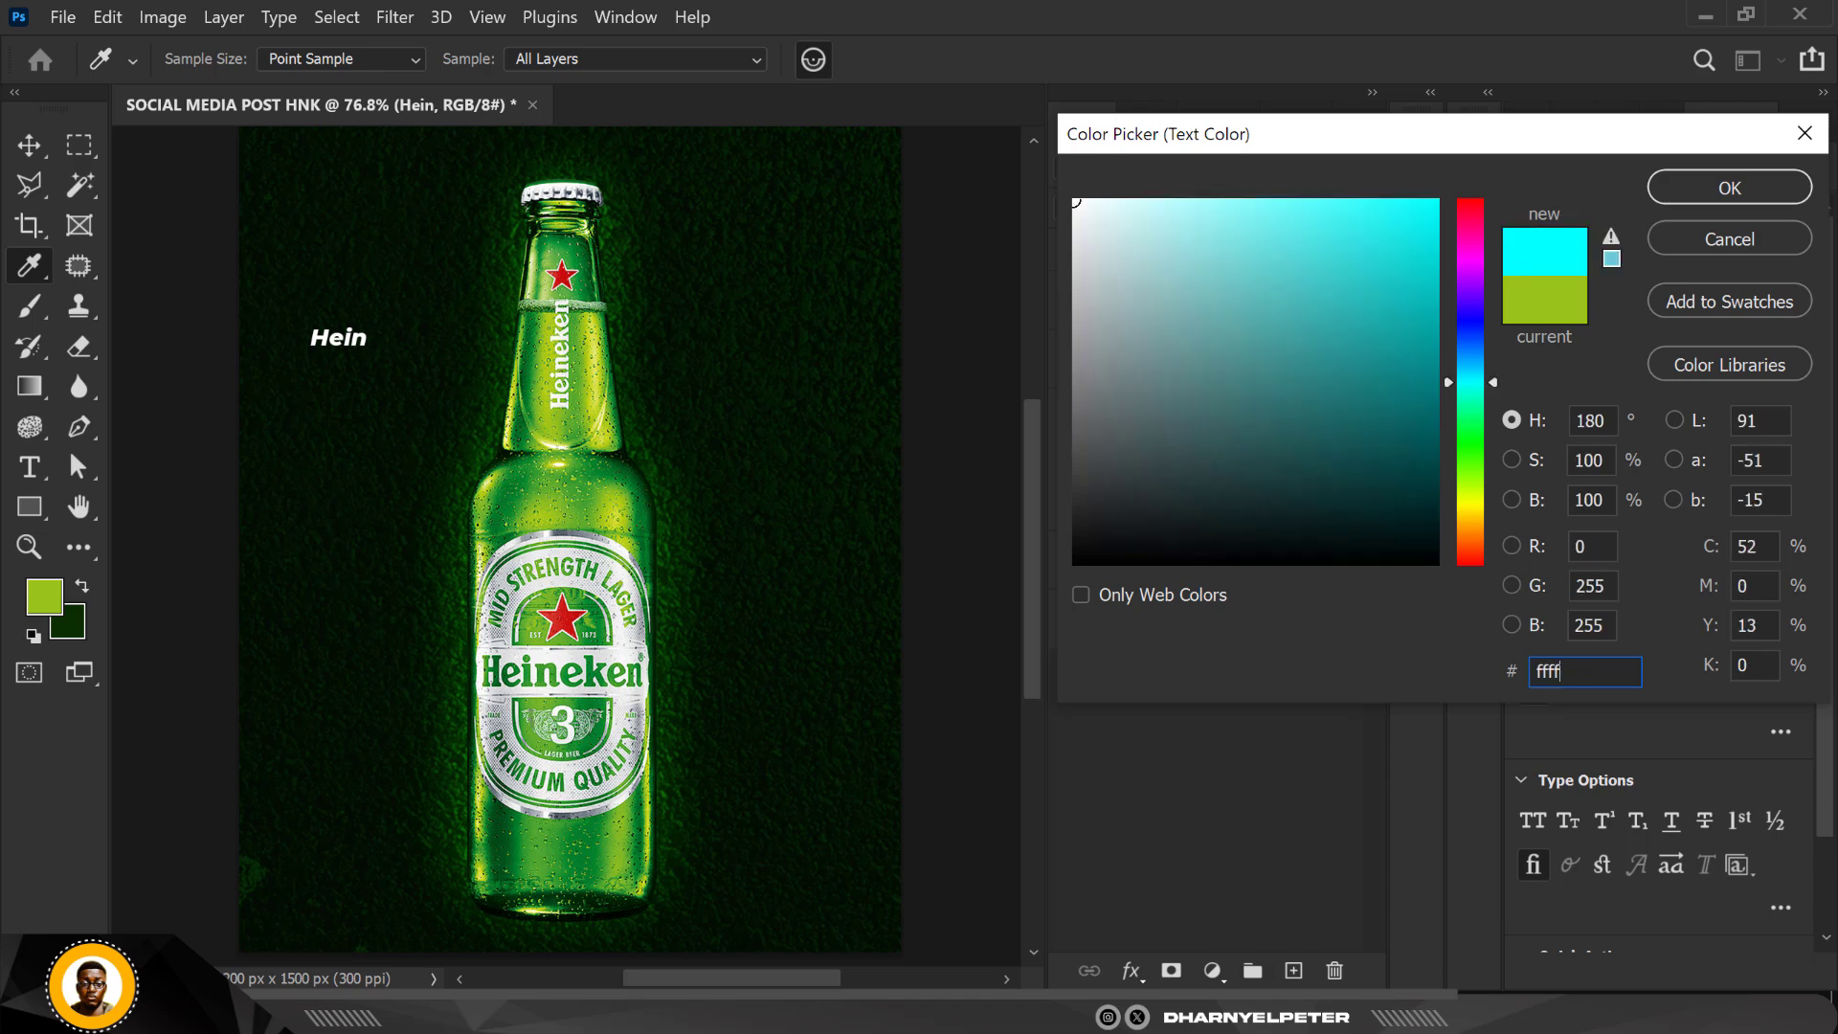
text(ff)
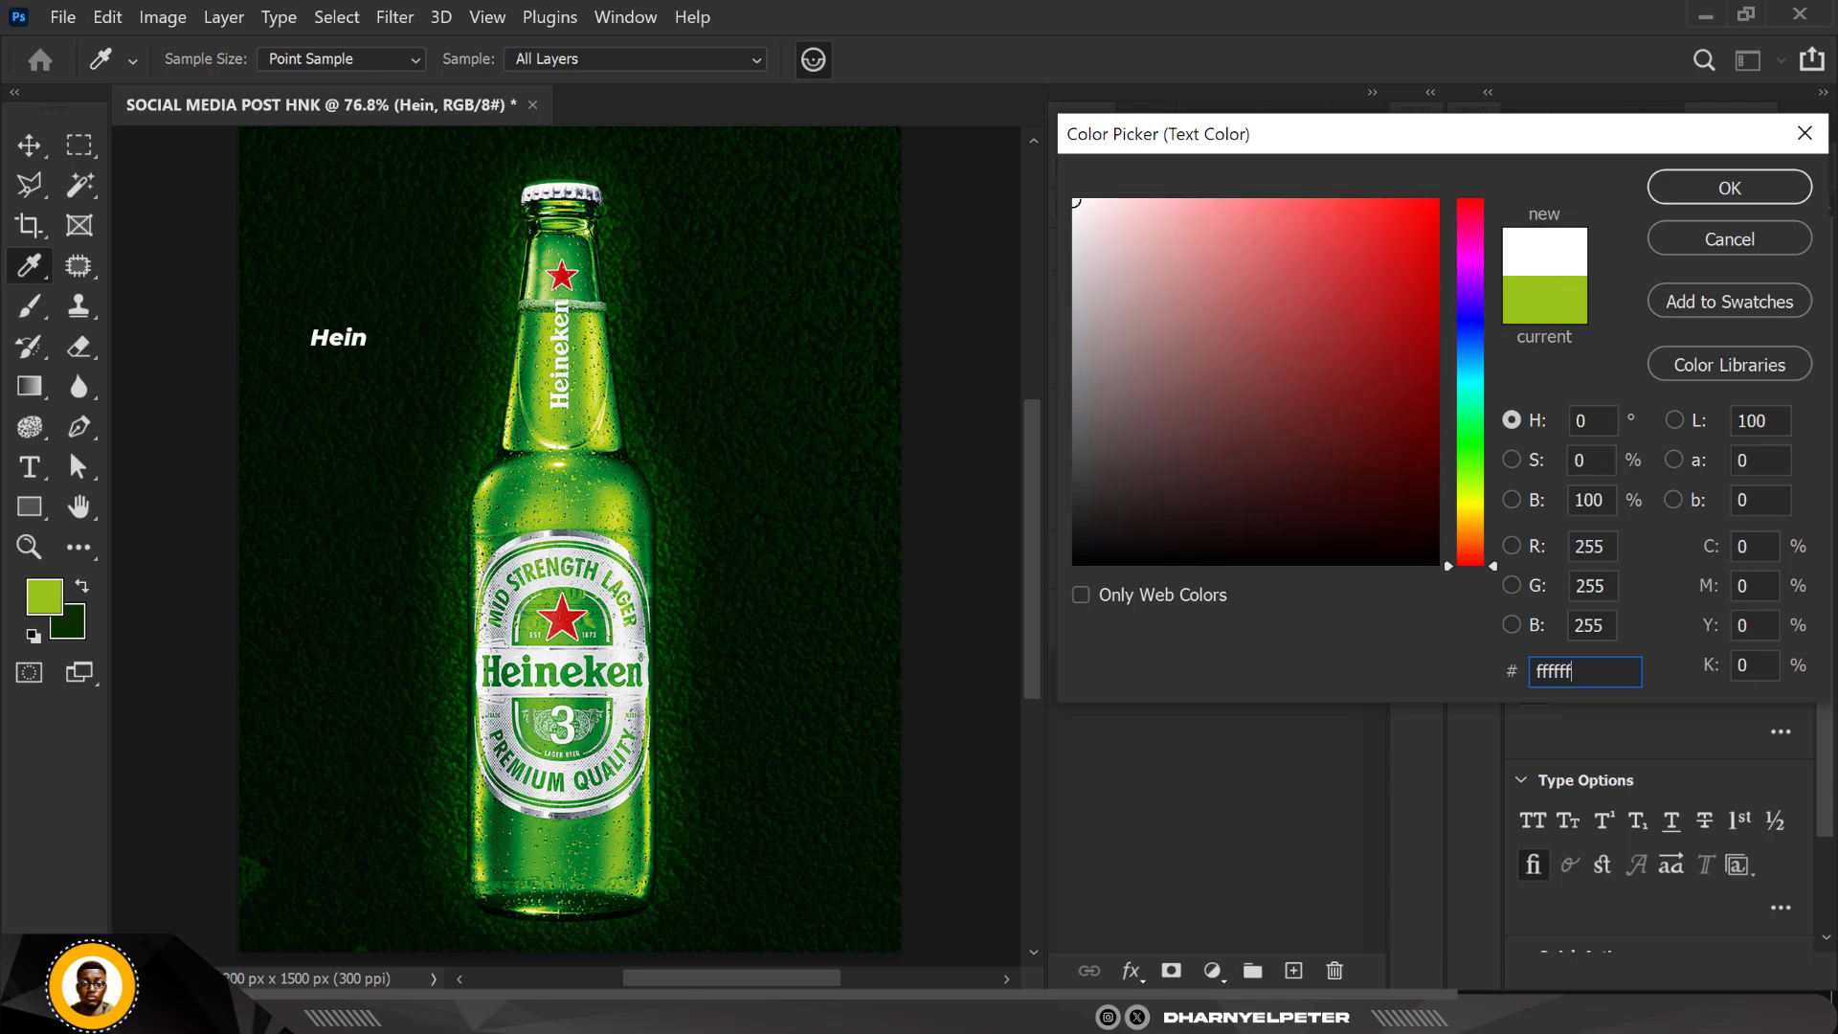
click(1698, 181)
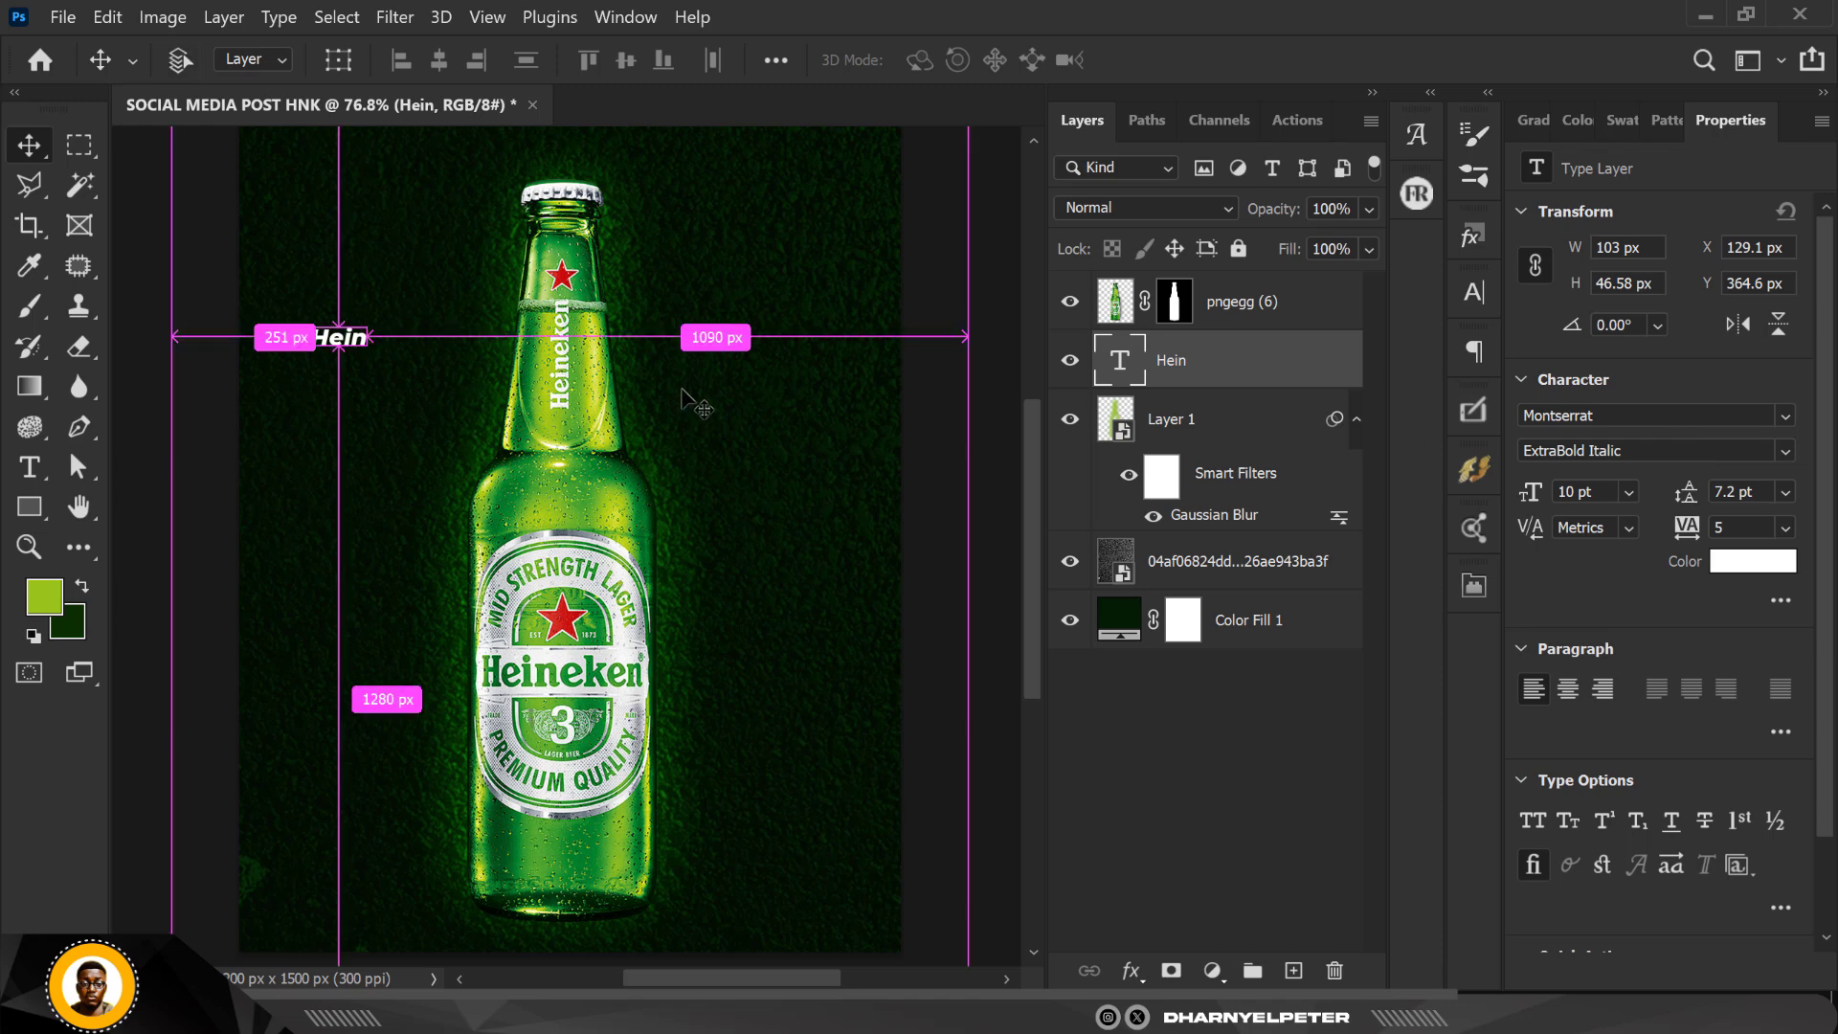
Step: Rotate "Hein" about 90° clockwise, scale it to about 1122%, and place it behind the bottle's right side
key(ctrl+t)
drag(386, 373, 242, 466)
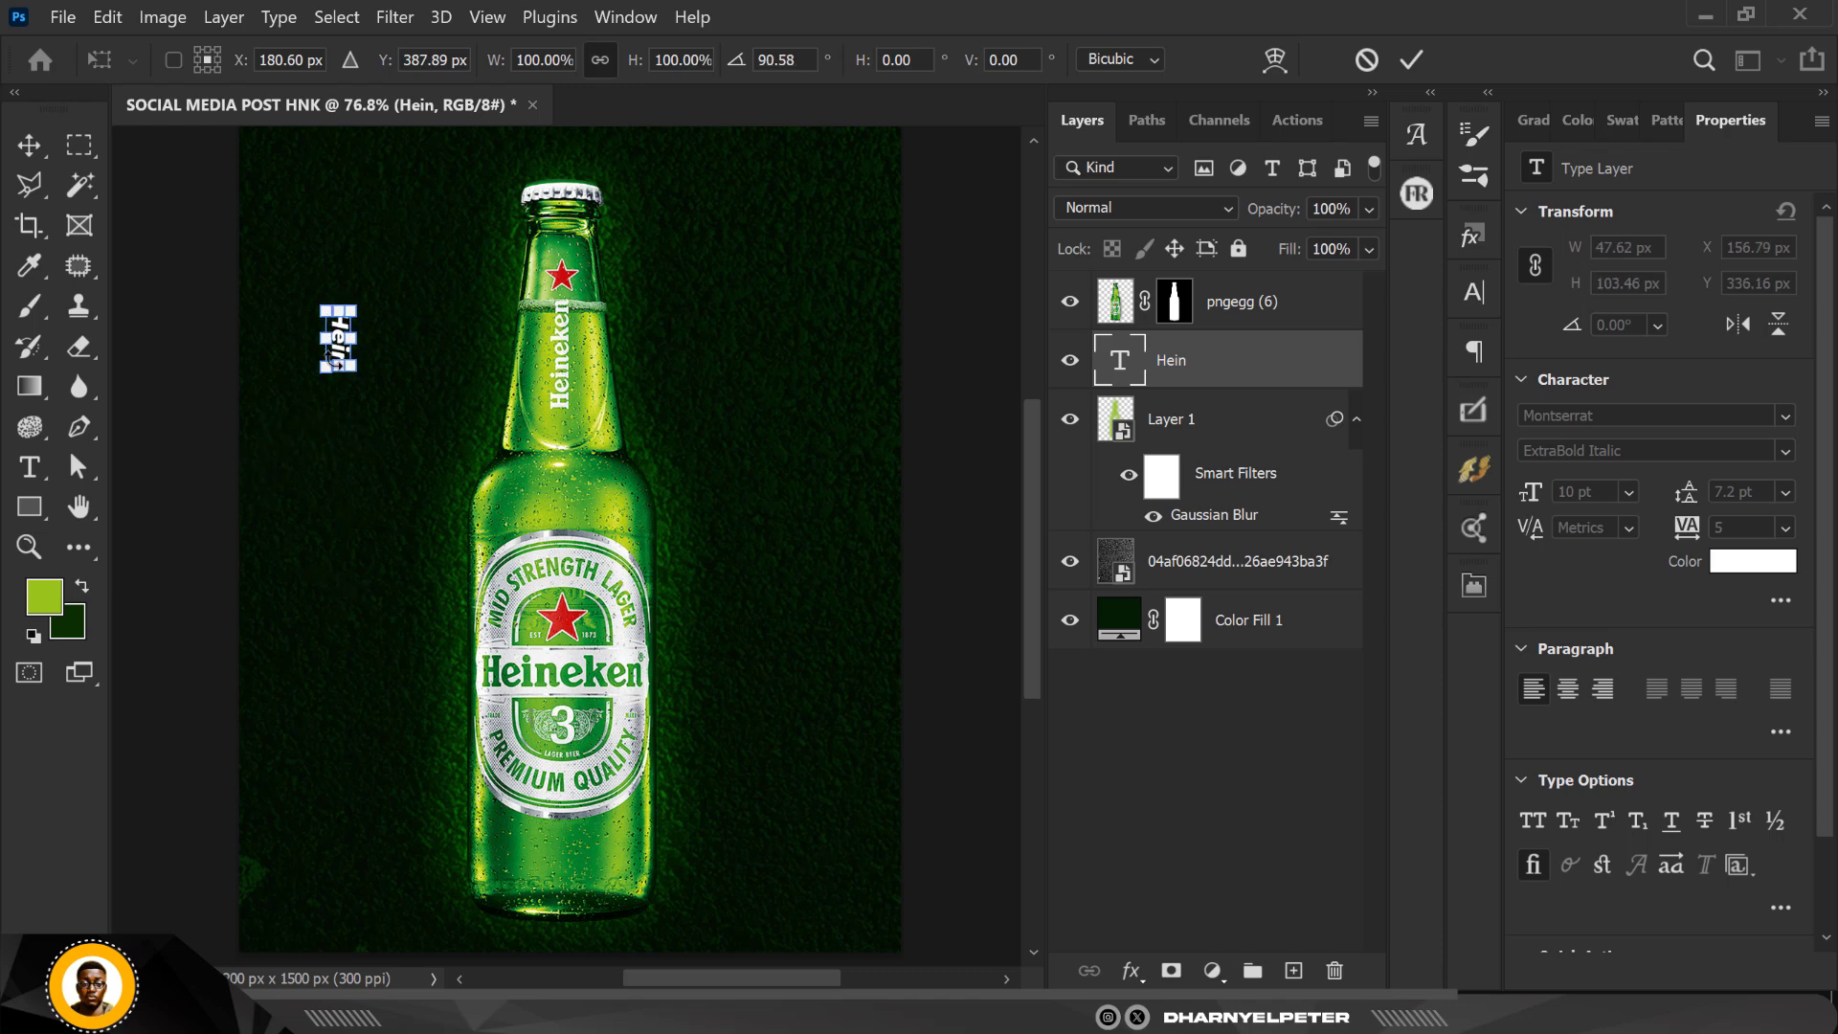
drag(351, 367, 714, 866)
drag(427, 714, 613, 680)
drag(801, 275, 807, 261)
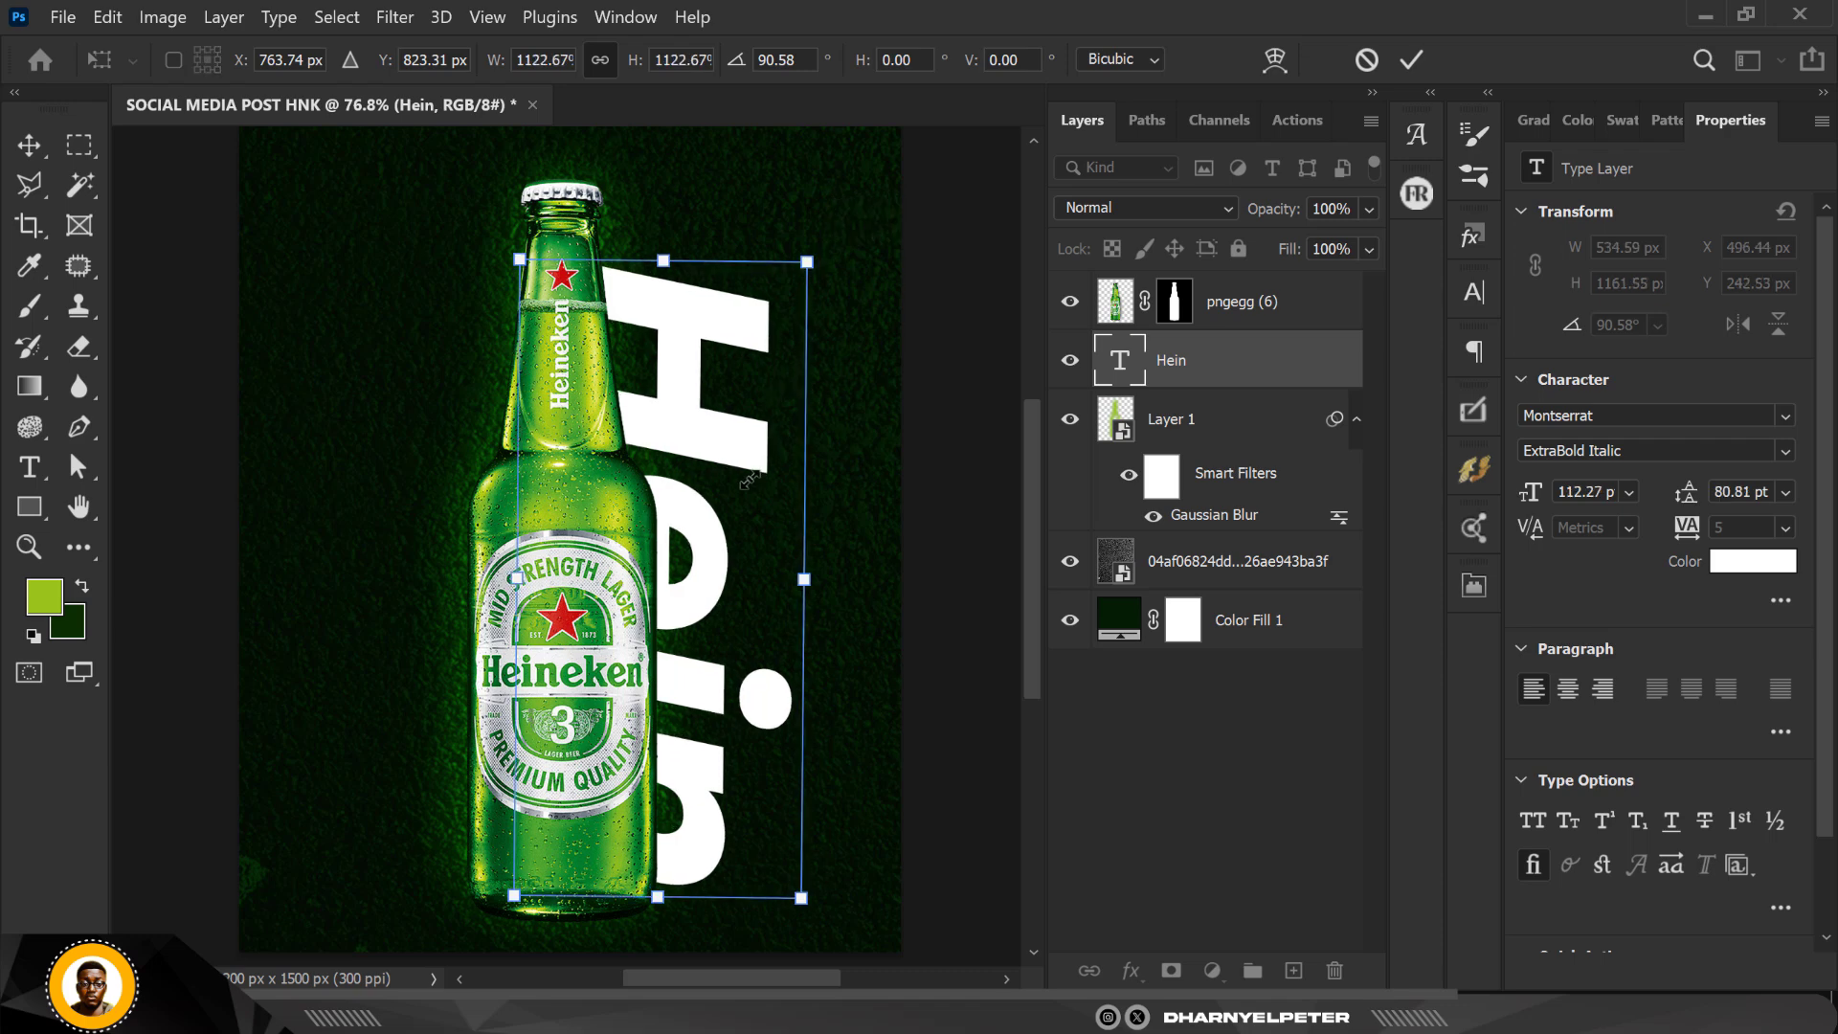
key(Return)
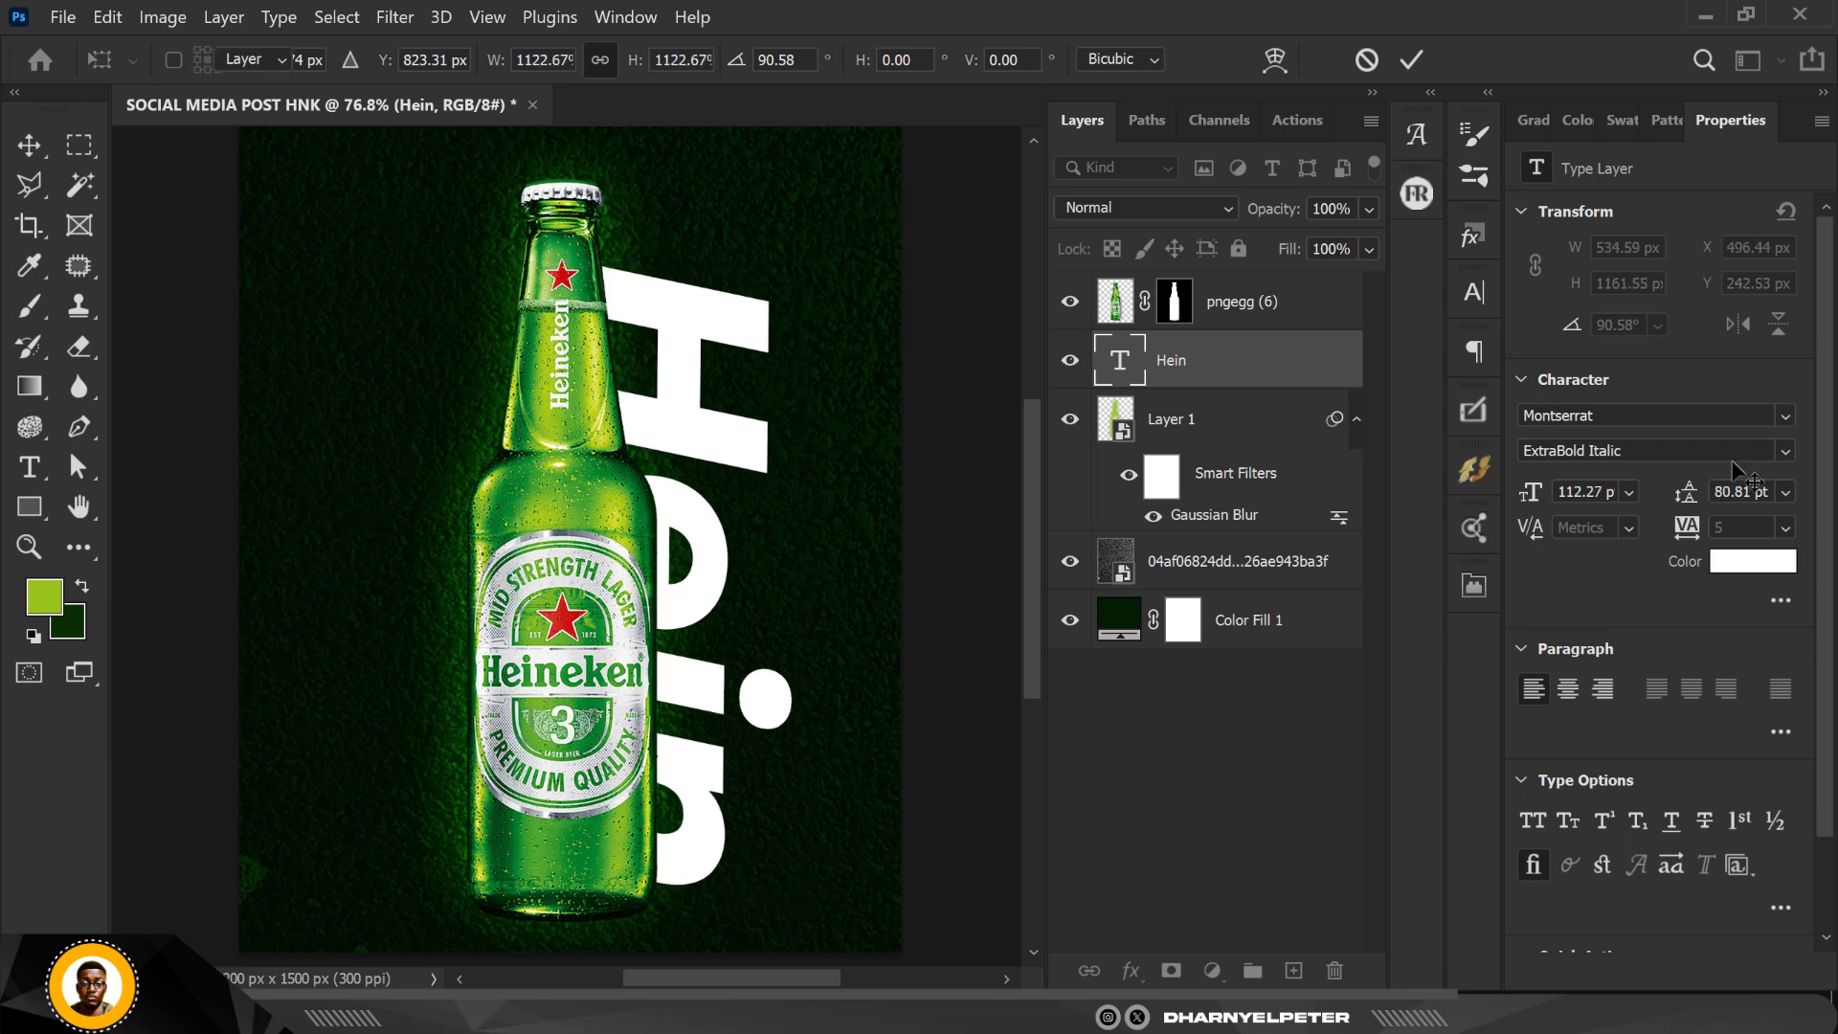
Step: Change the large "Hein" text to the Black Italic style and nudge its position slightly
click(1782, 445)
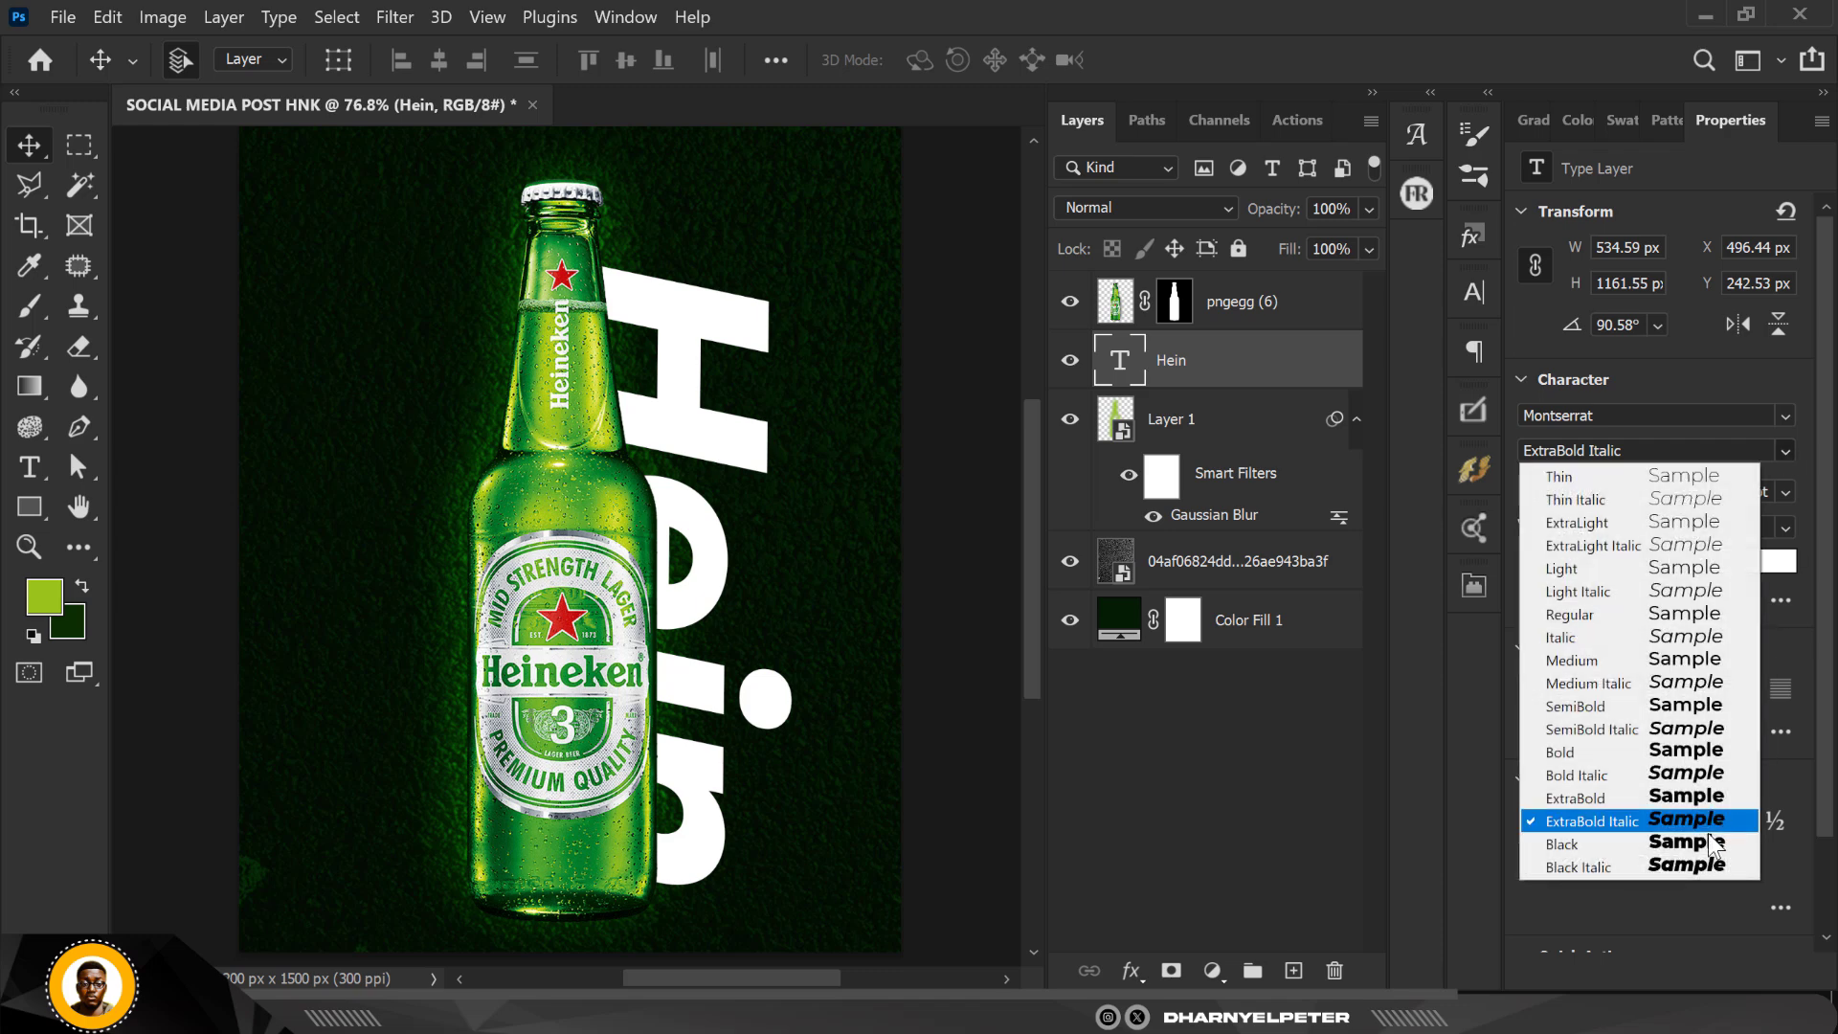
click(1687, 869)
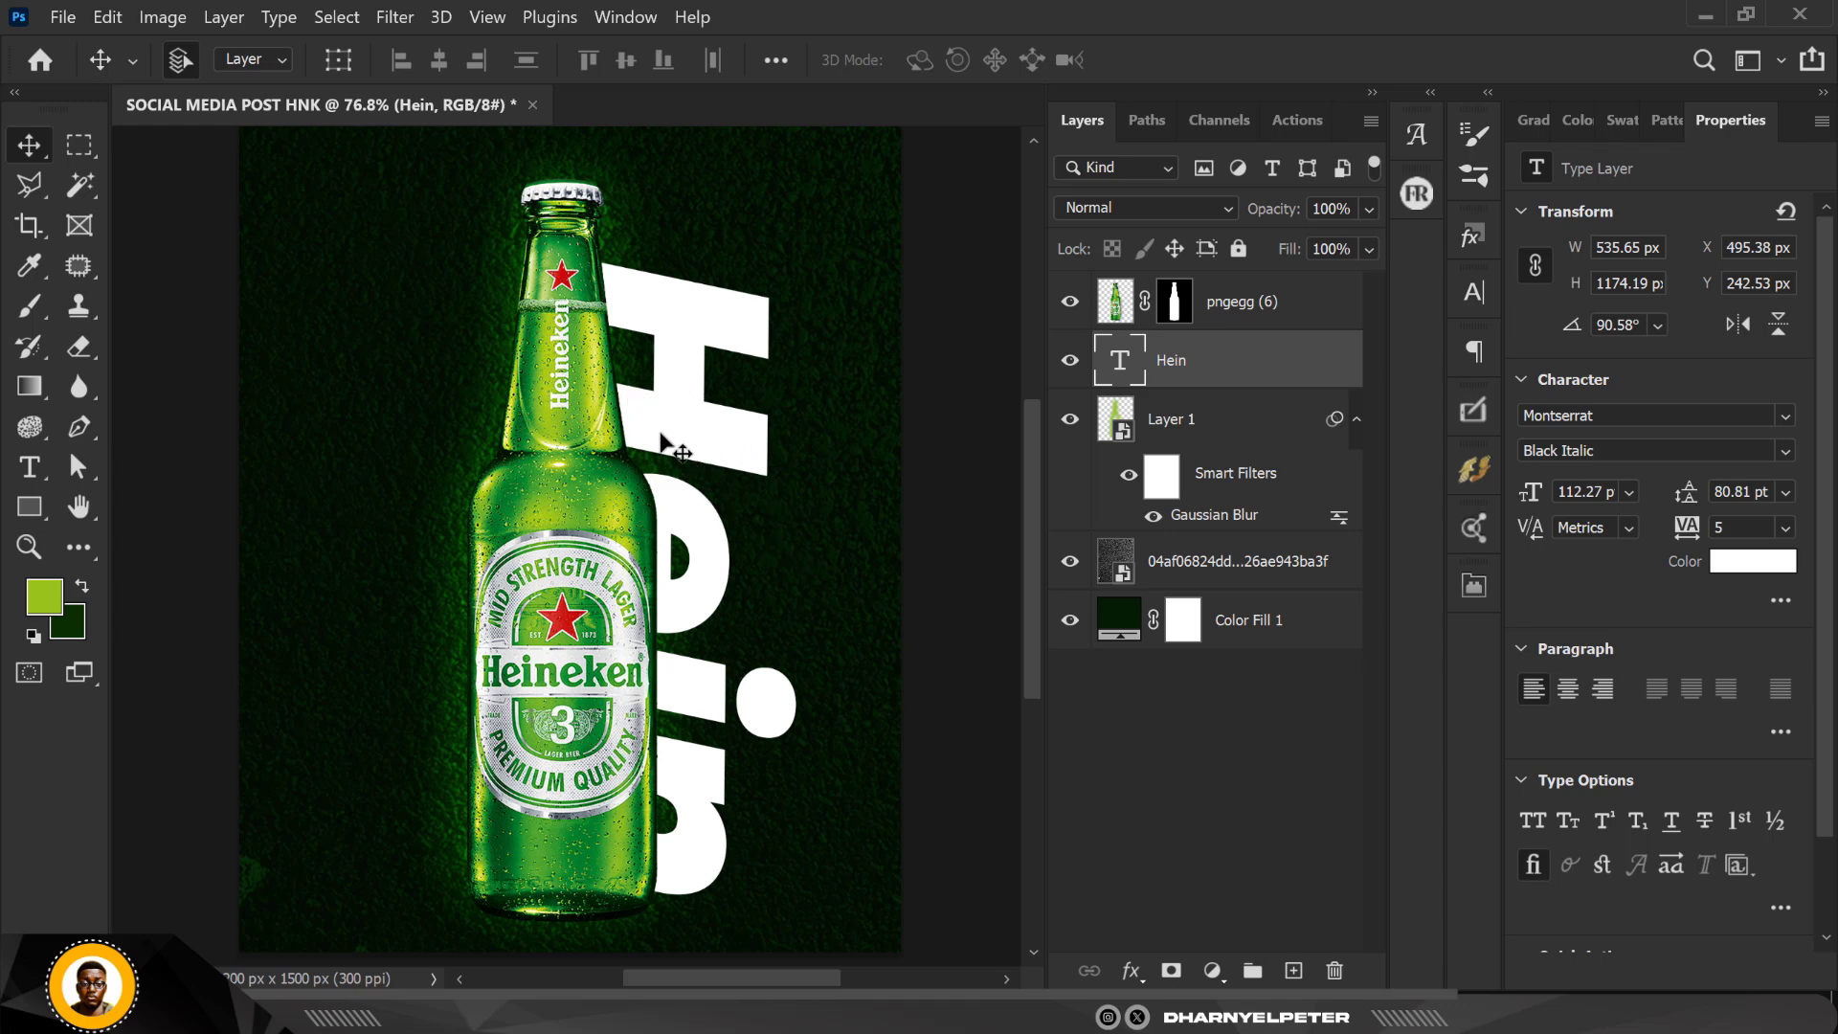
mouse_move(679, 432)
mouse_down()
mouse_move(664, 427)
mouse_move(686, 434)
mouse_up()
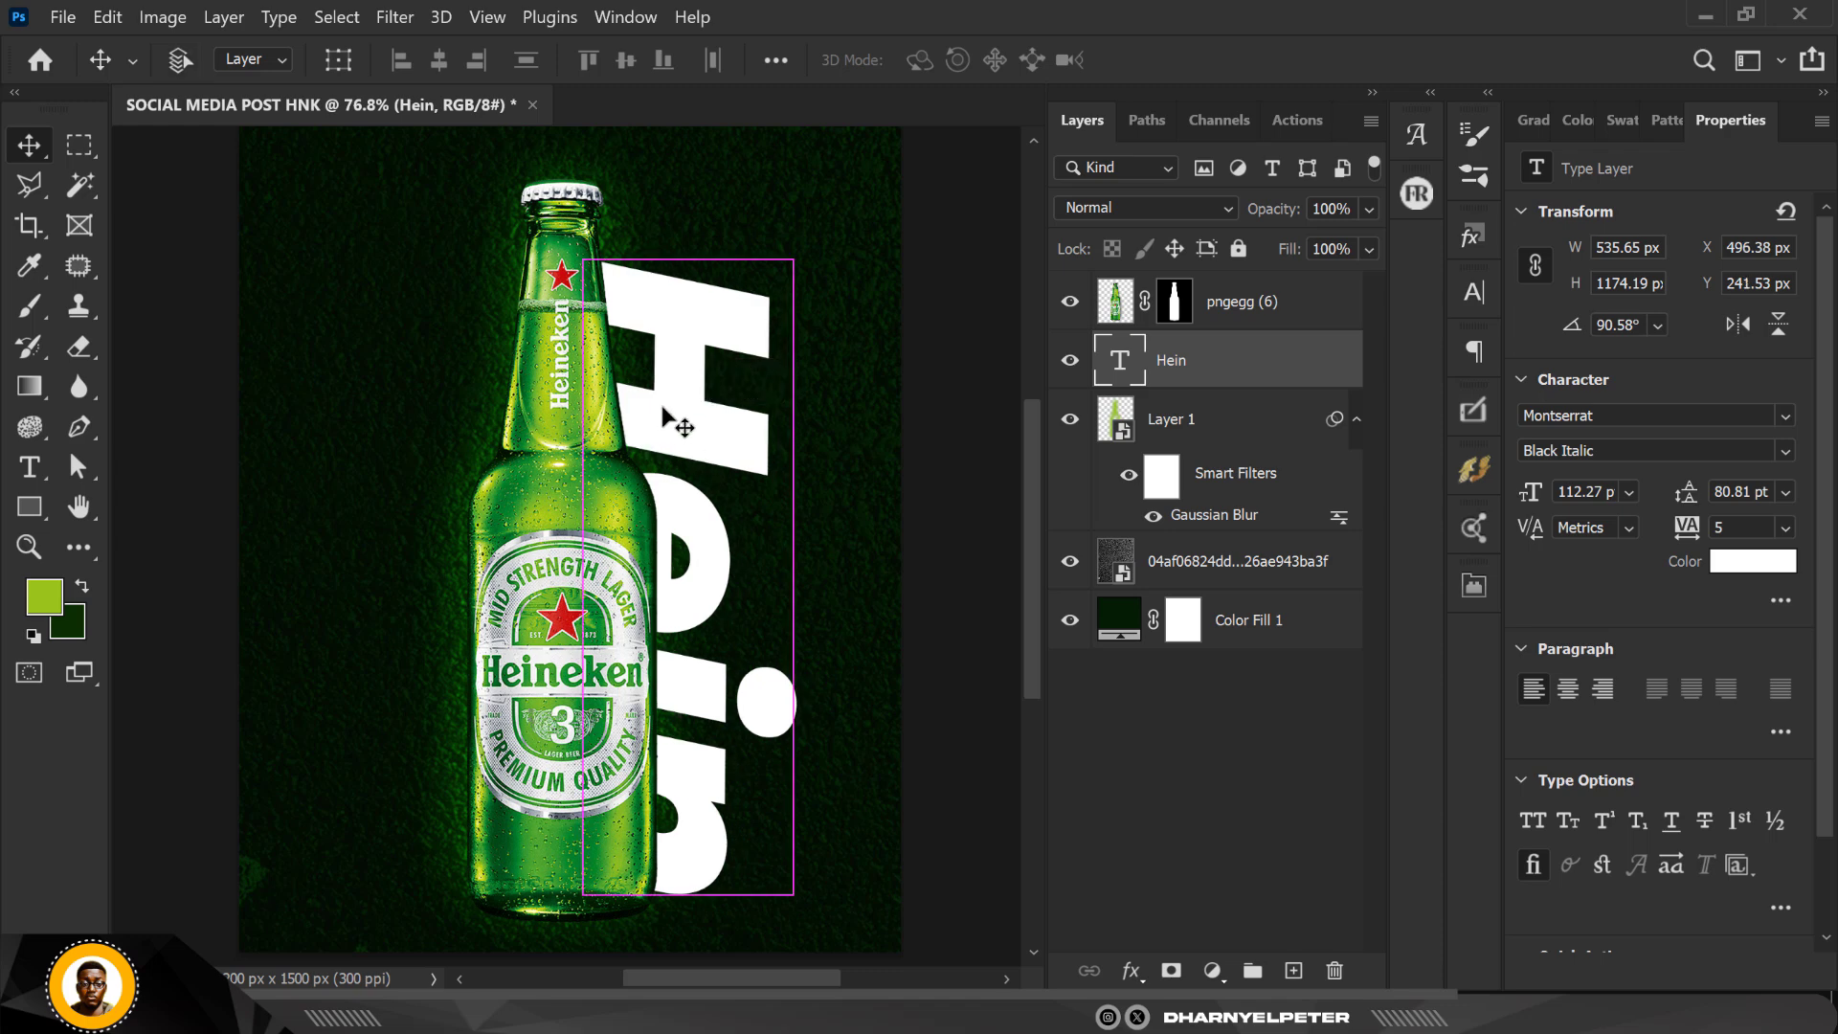
Step: Duplicate the "Hein" text and place the copy slightly higher on the bottle's left side, at about X 94 px, Y 172 px
key(ctrl+j)
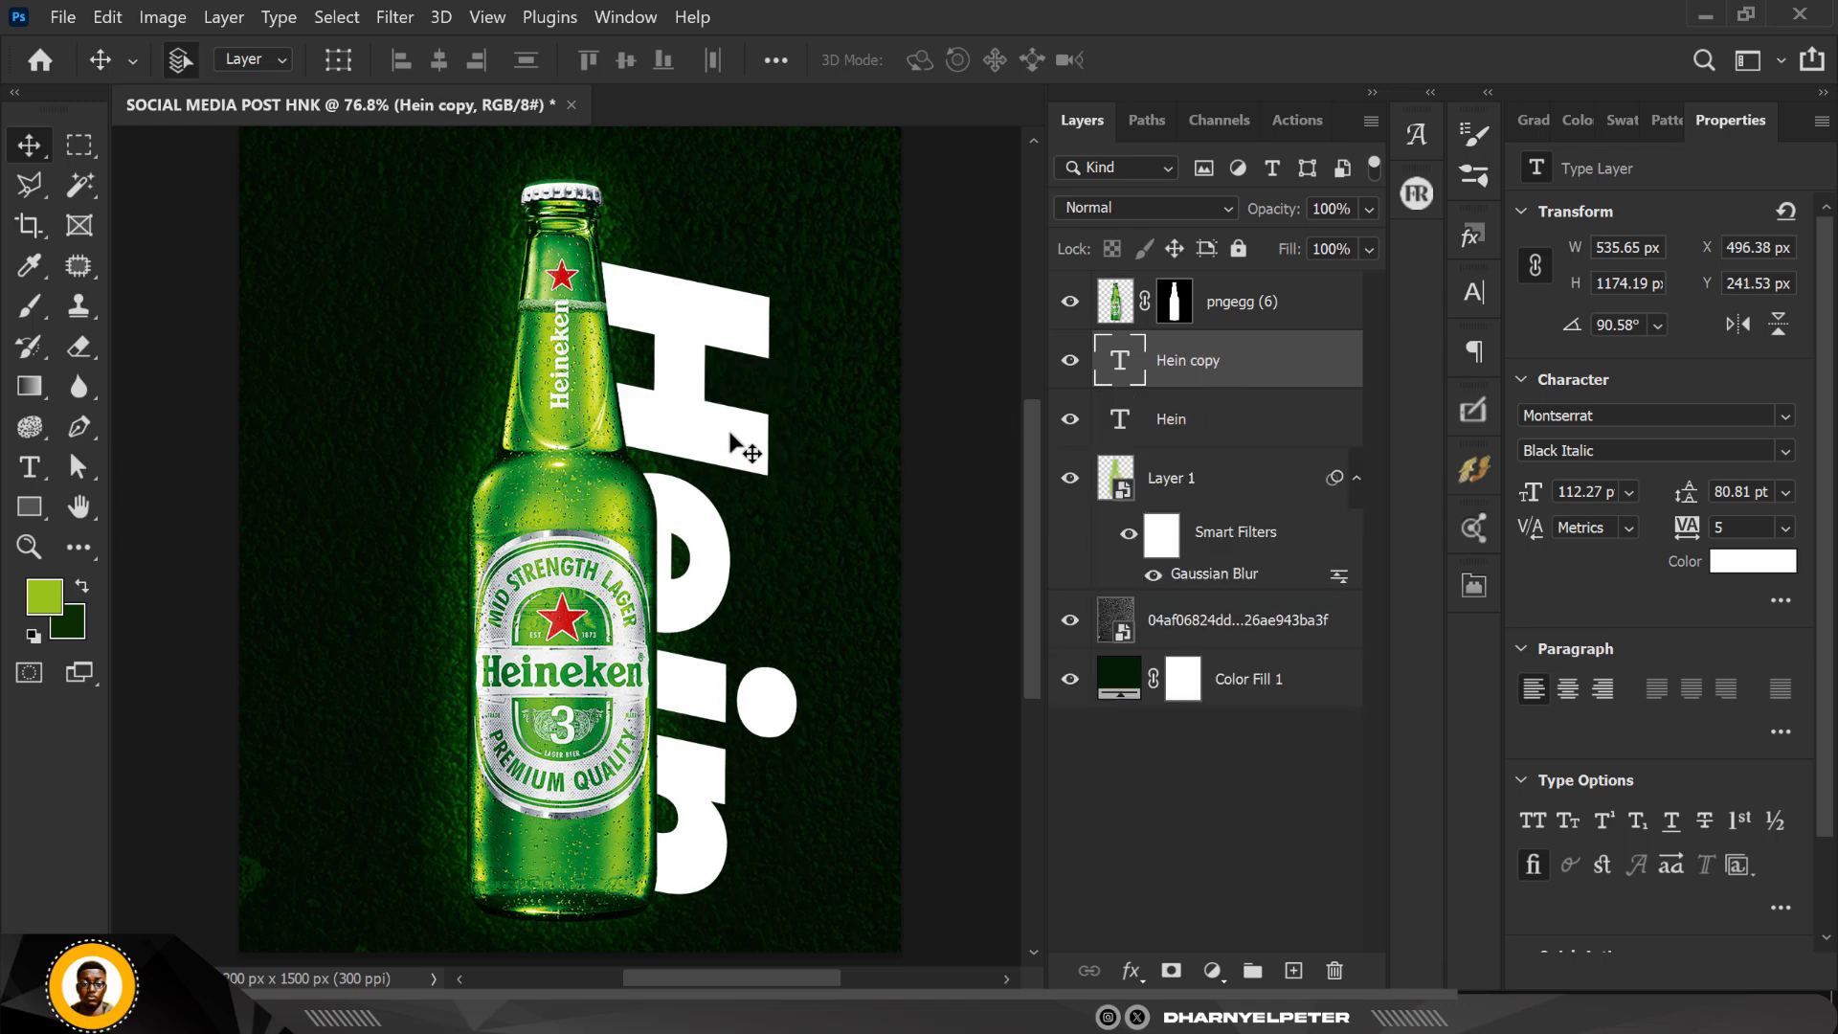
drag(686, 423, 454, 427)
key(ctrl+z)
drag(491, 409, 600, 423)
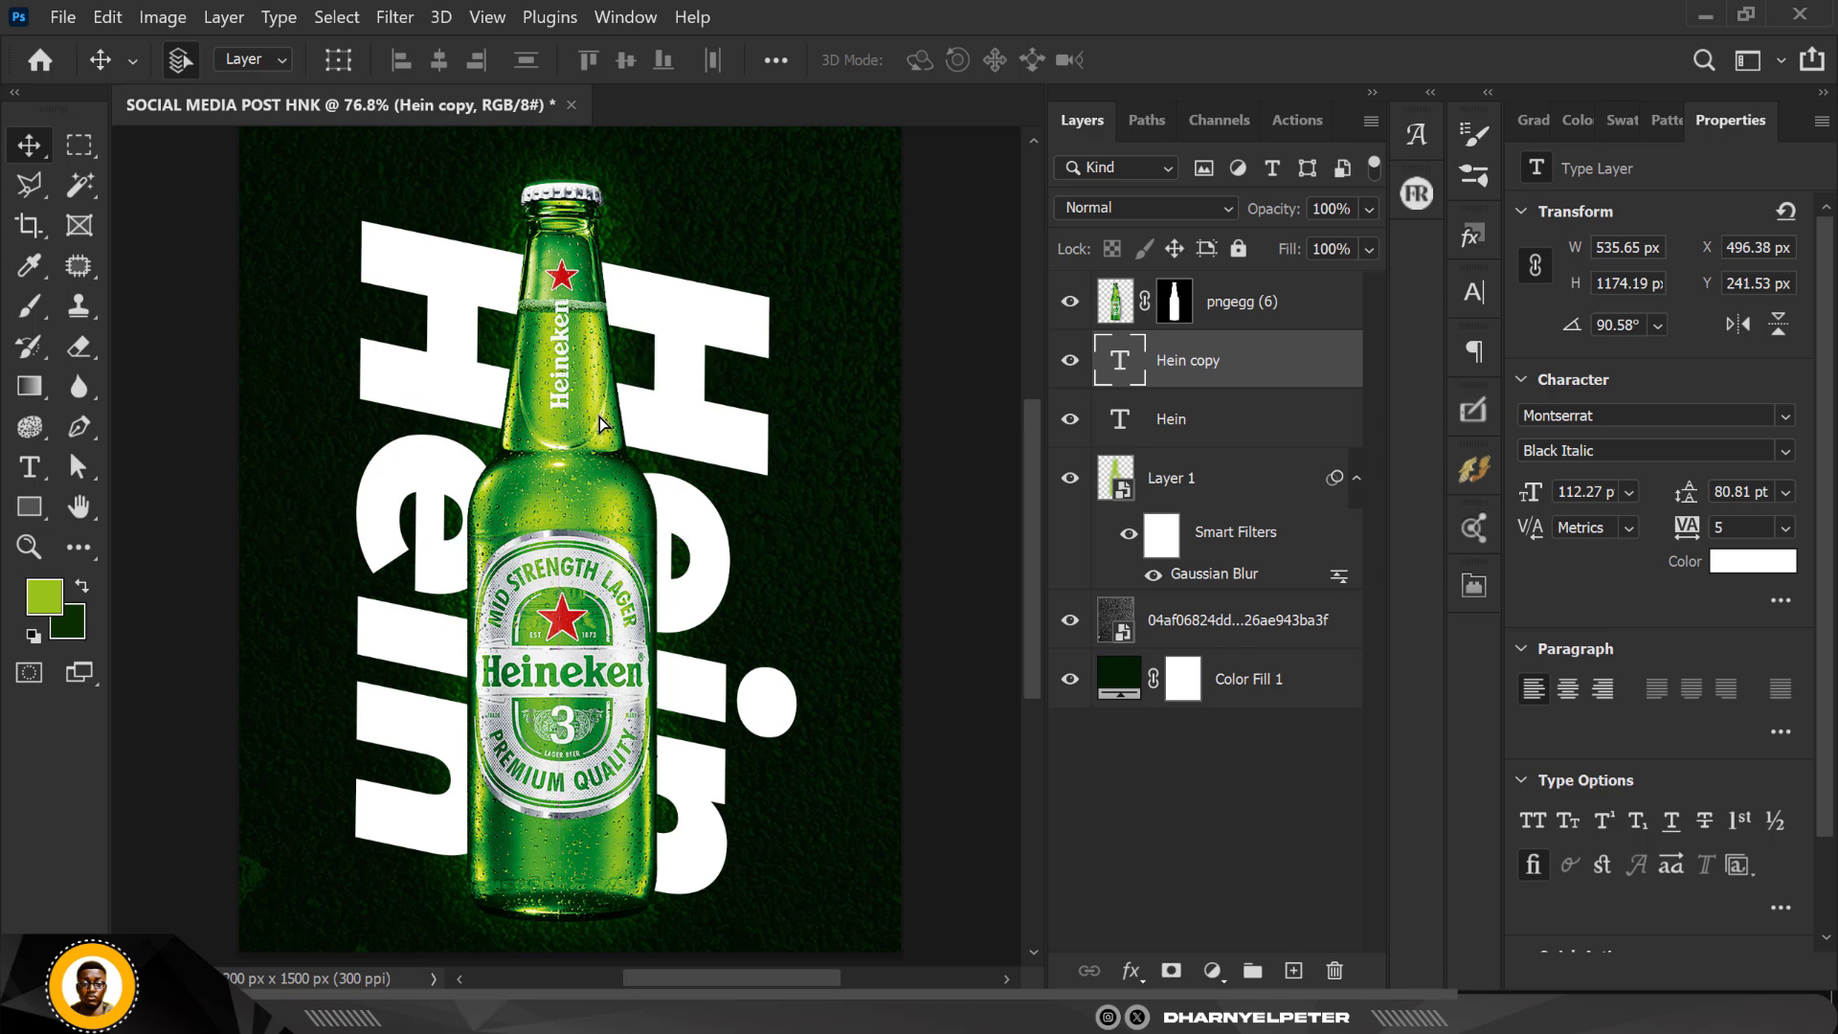
key(shift+Right)
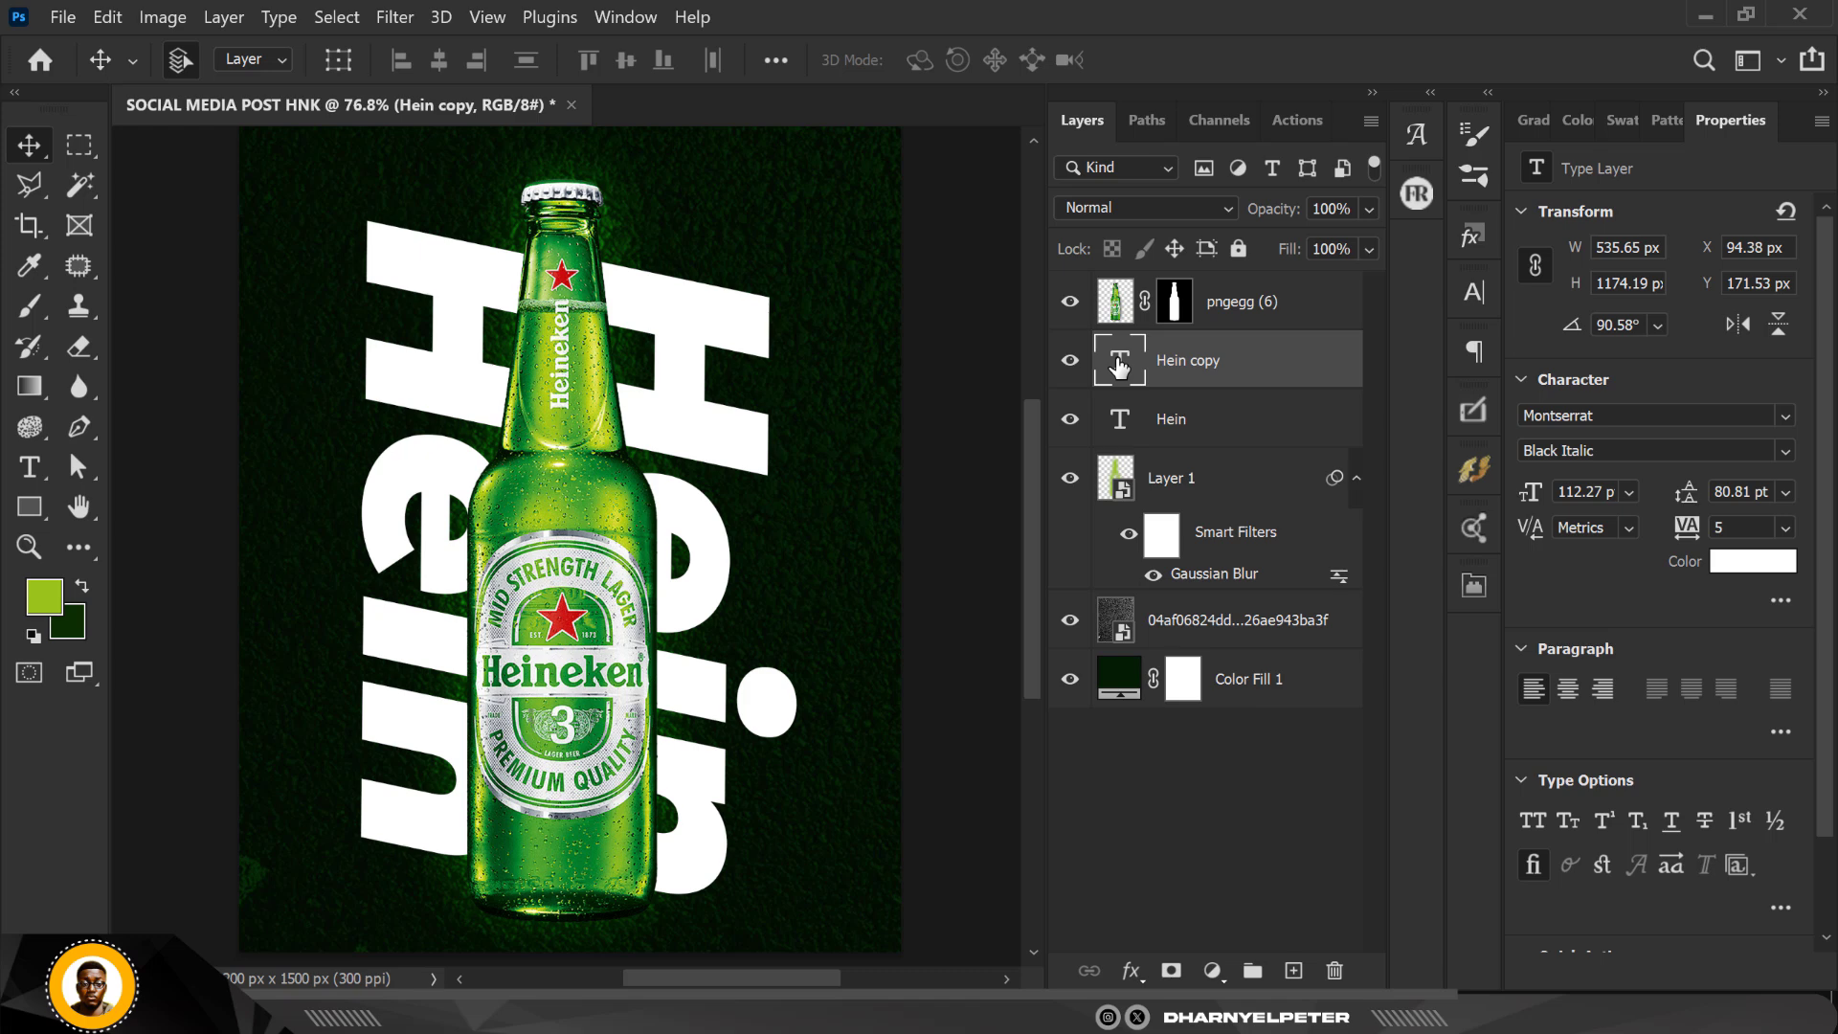
Step: Replace the copied text with "eken" and set its tracking to -50
double_click(1119, 362)
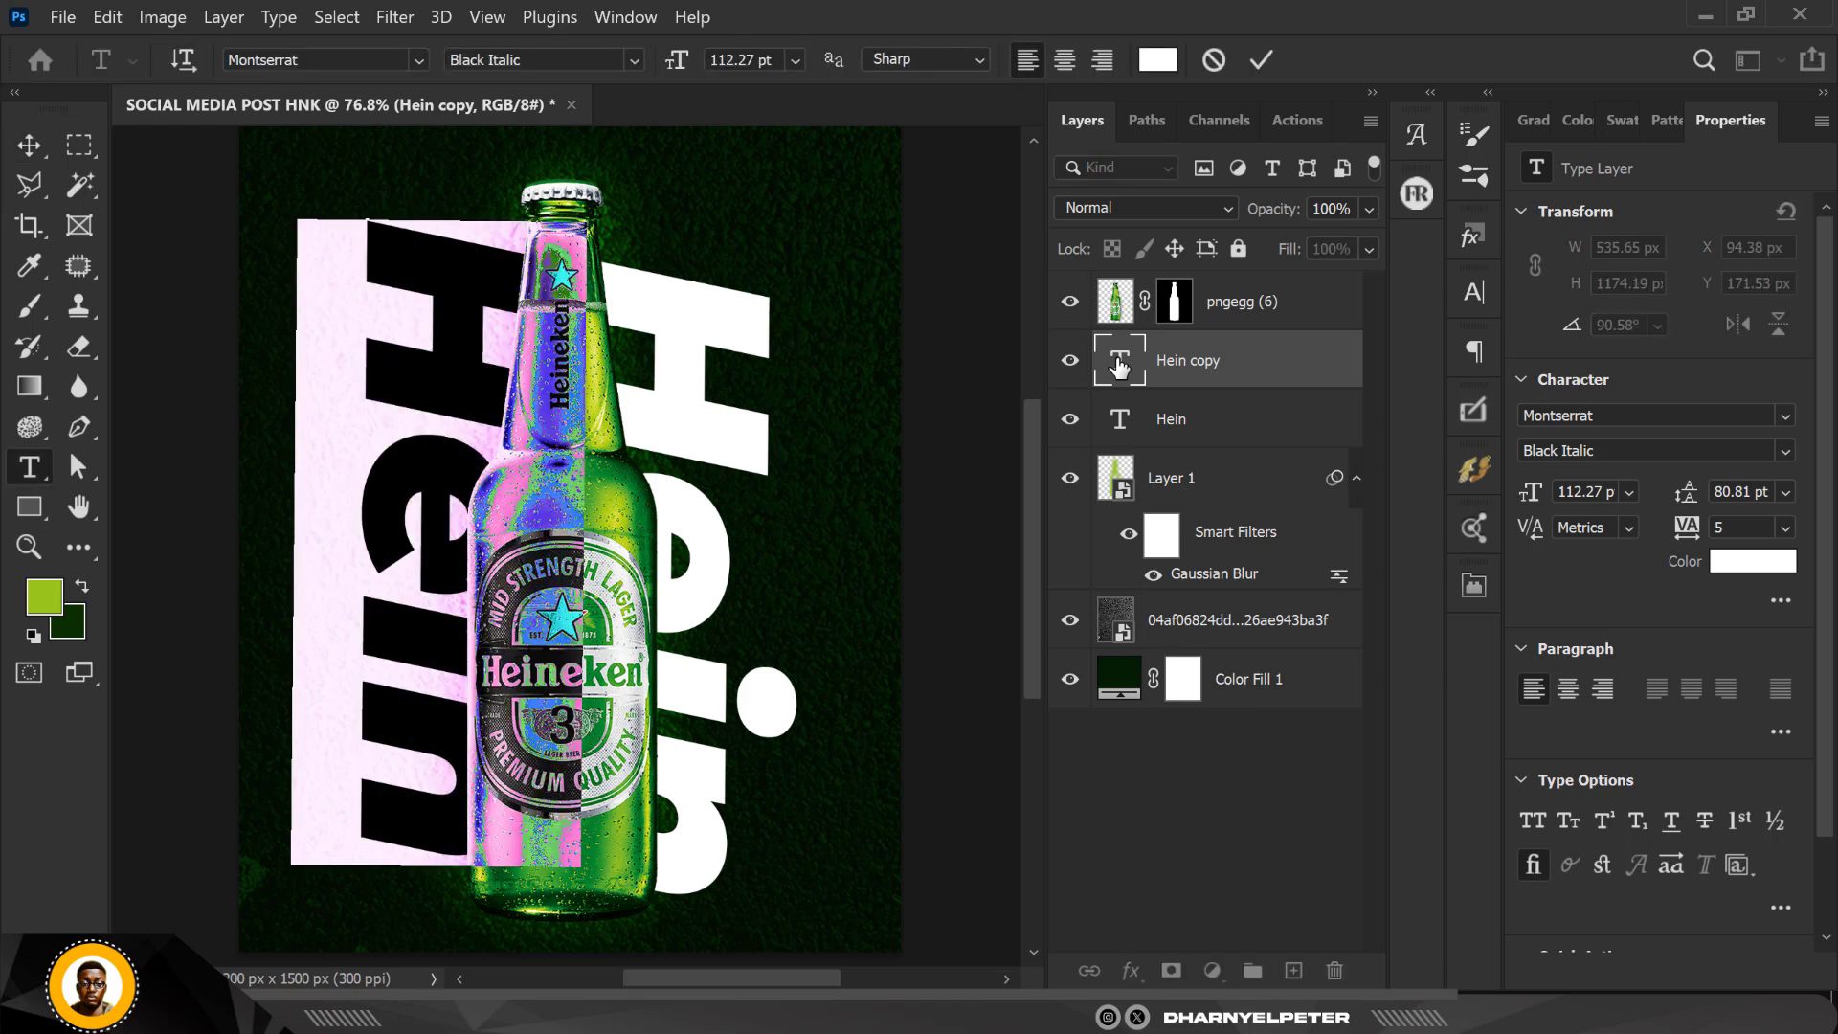
text(e)
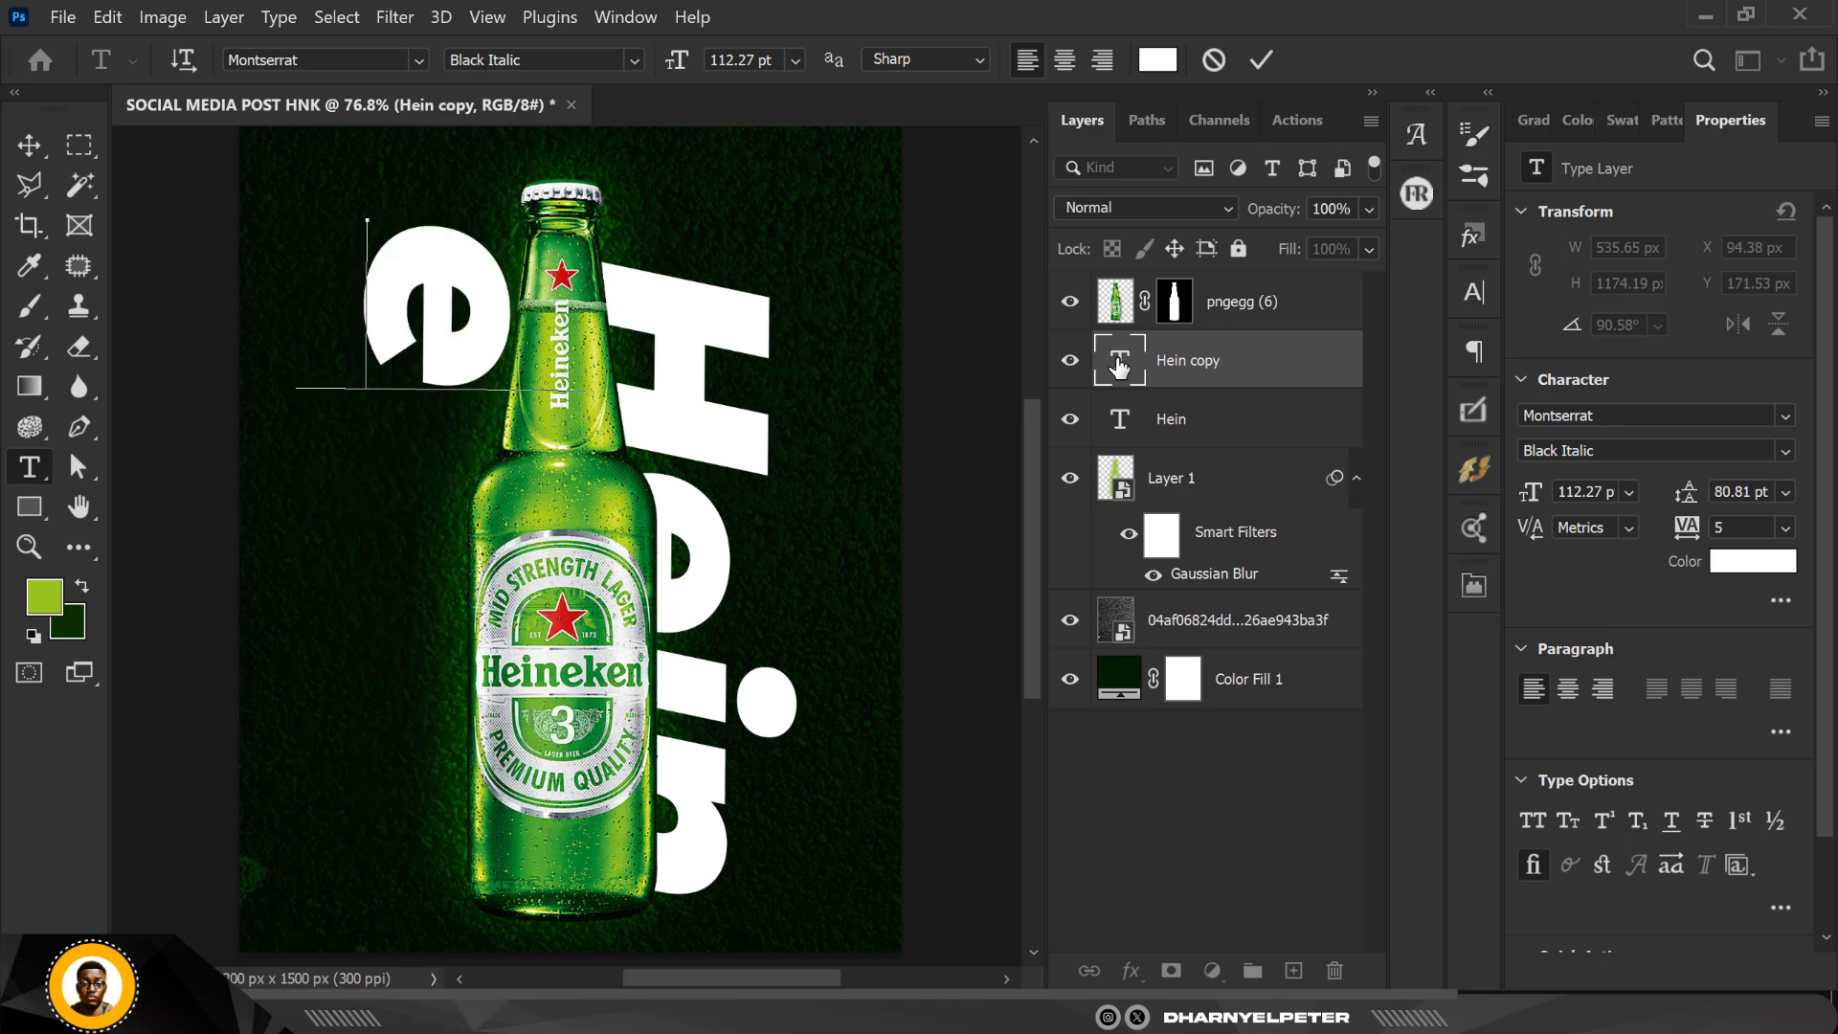
text(ken)
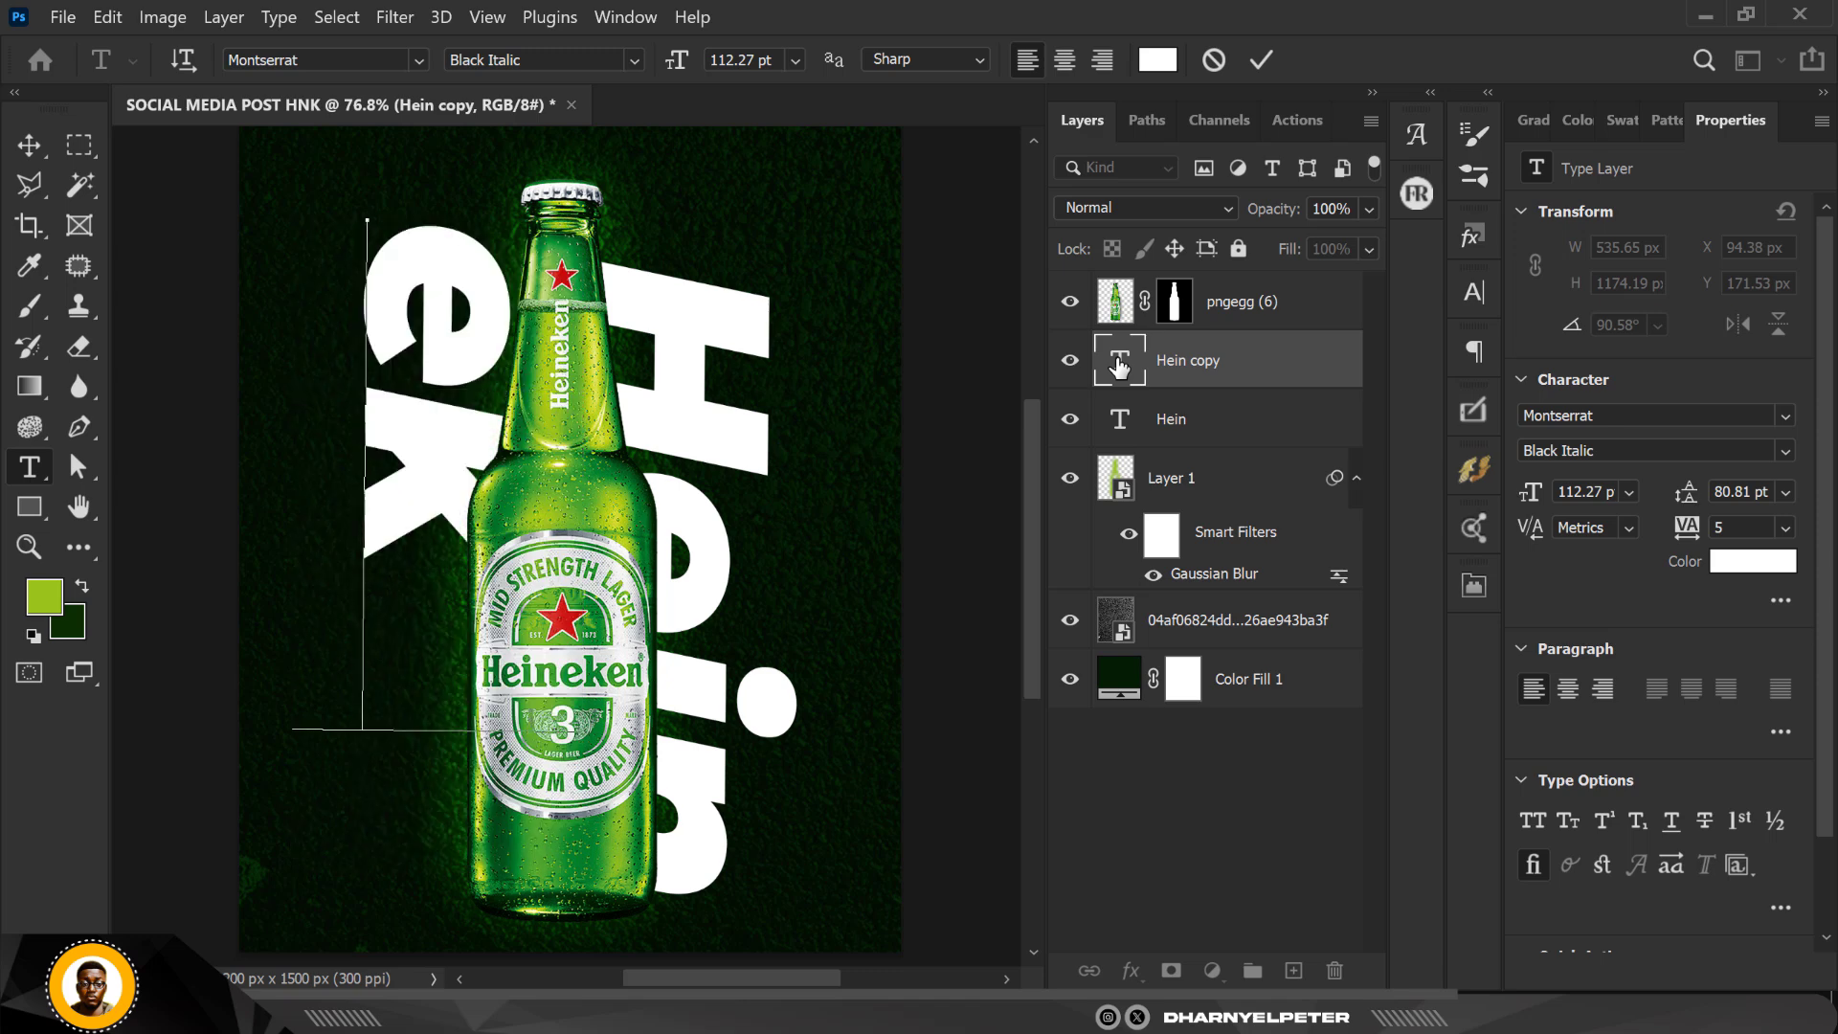
click(29, 144)
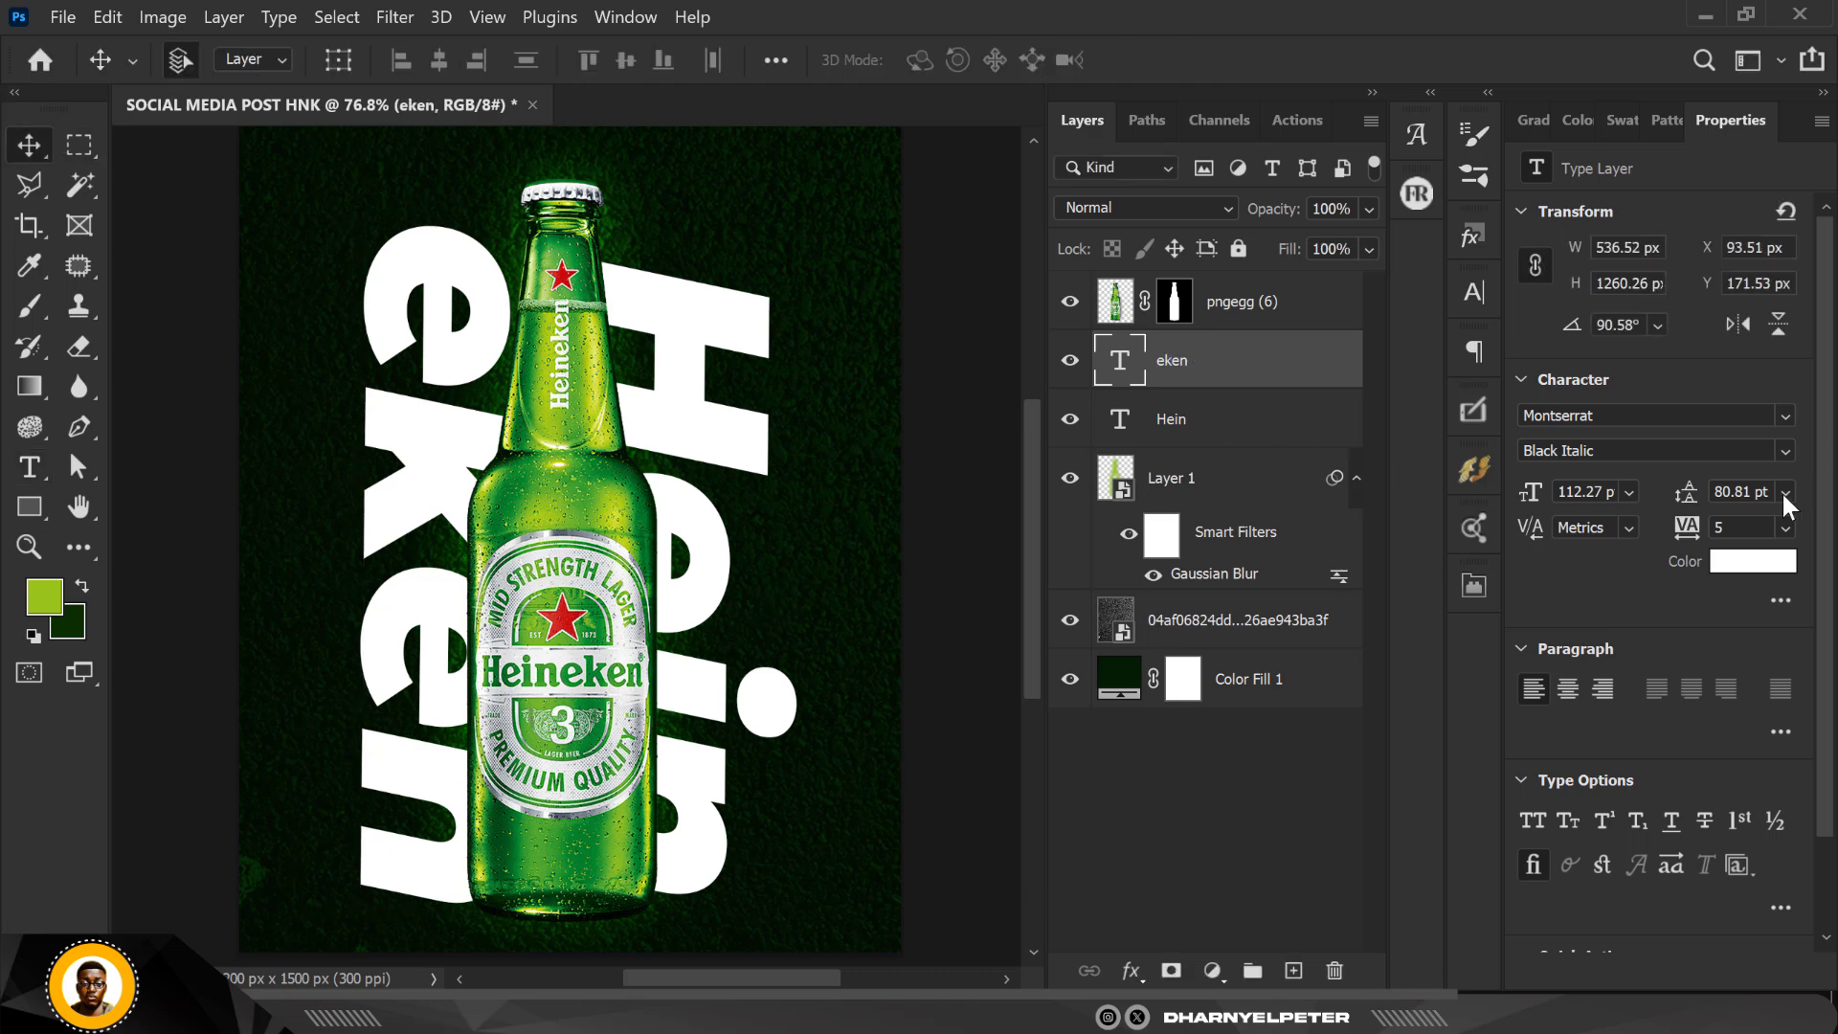
click(1786, 527)
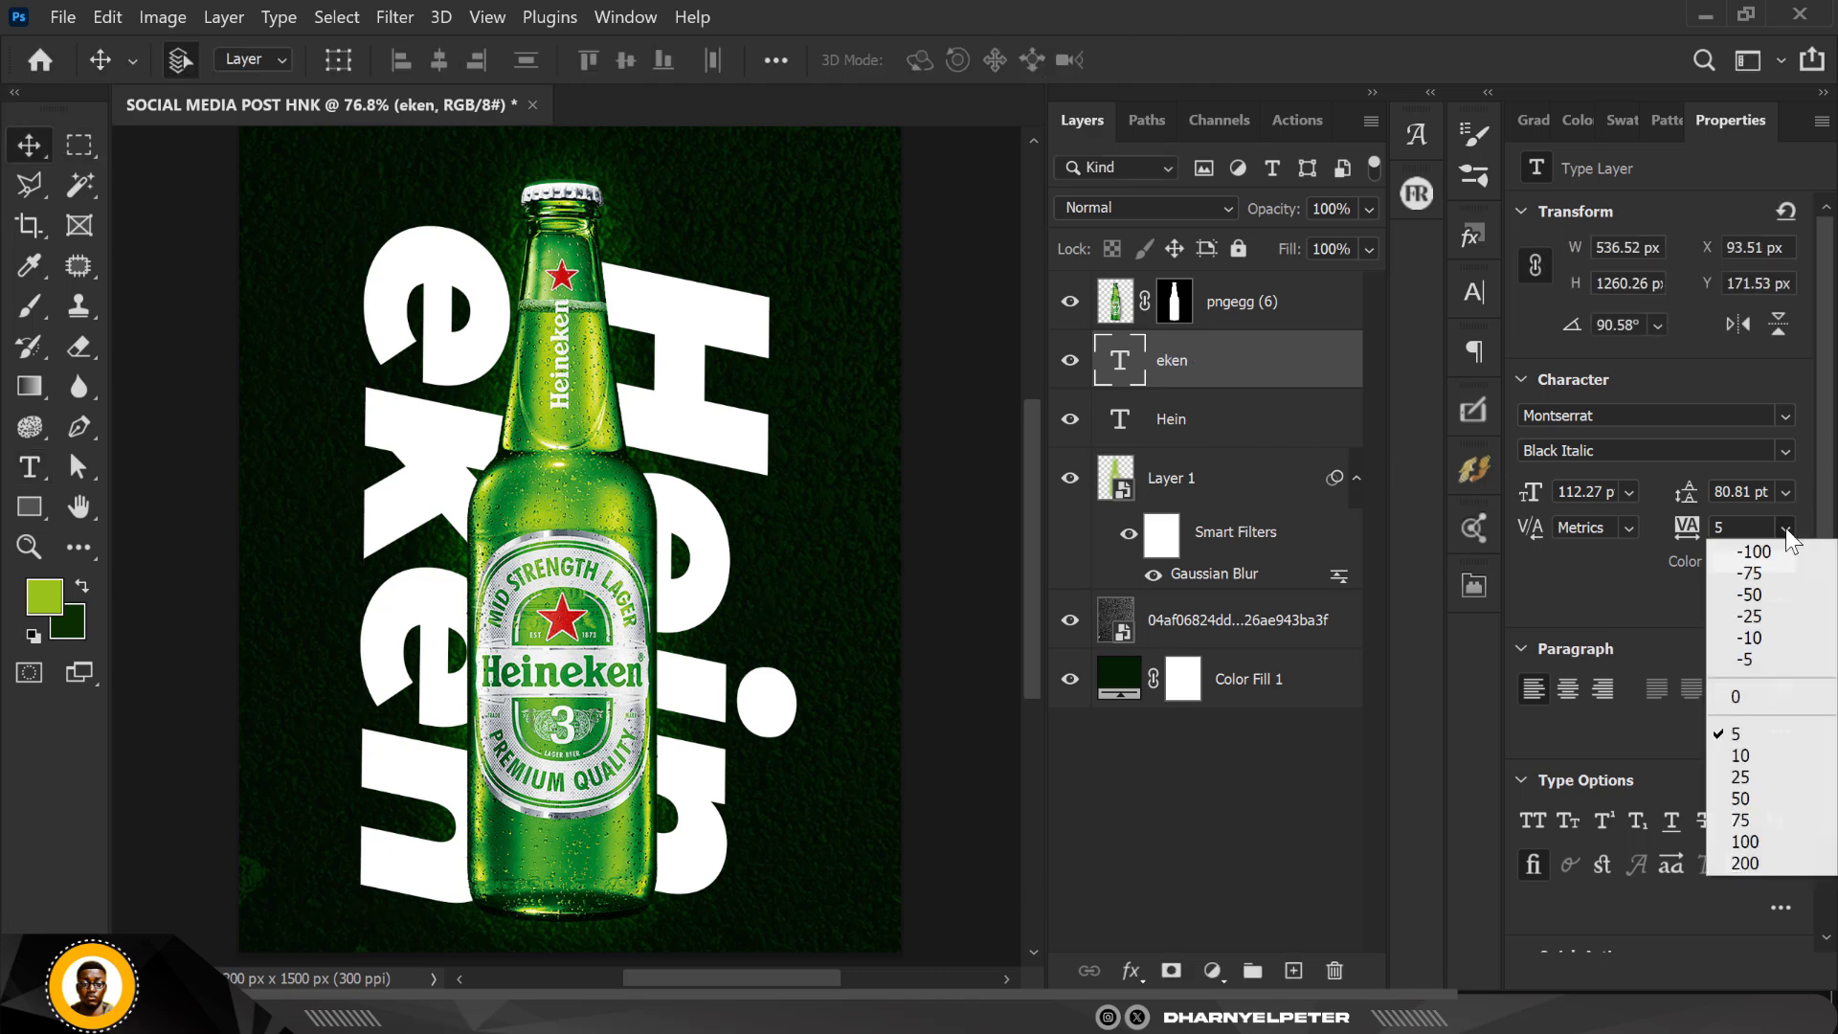
click(1750, 594)
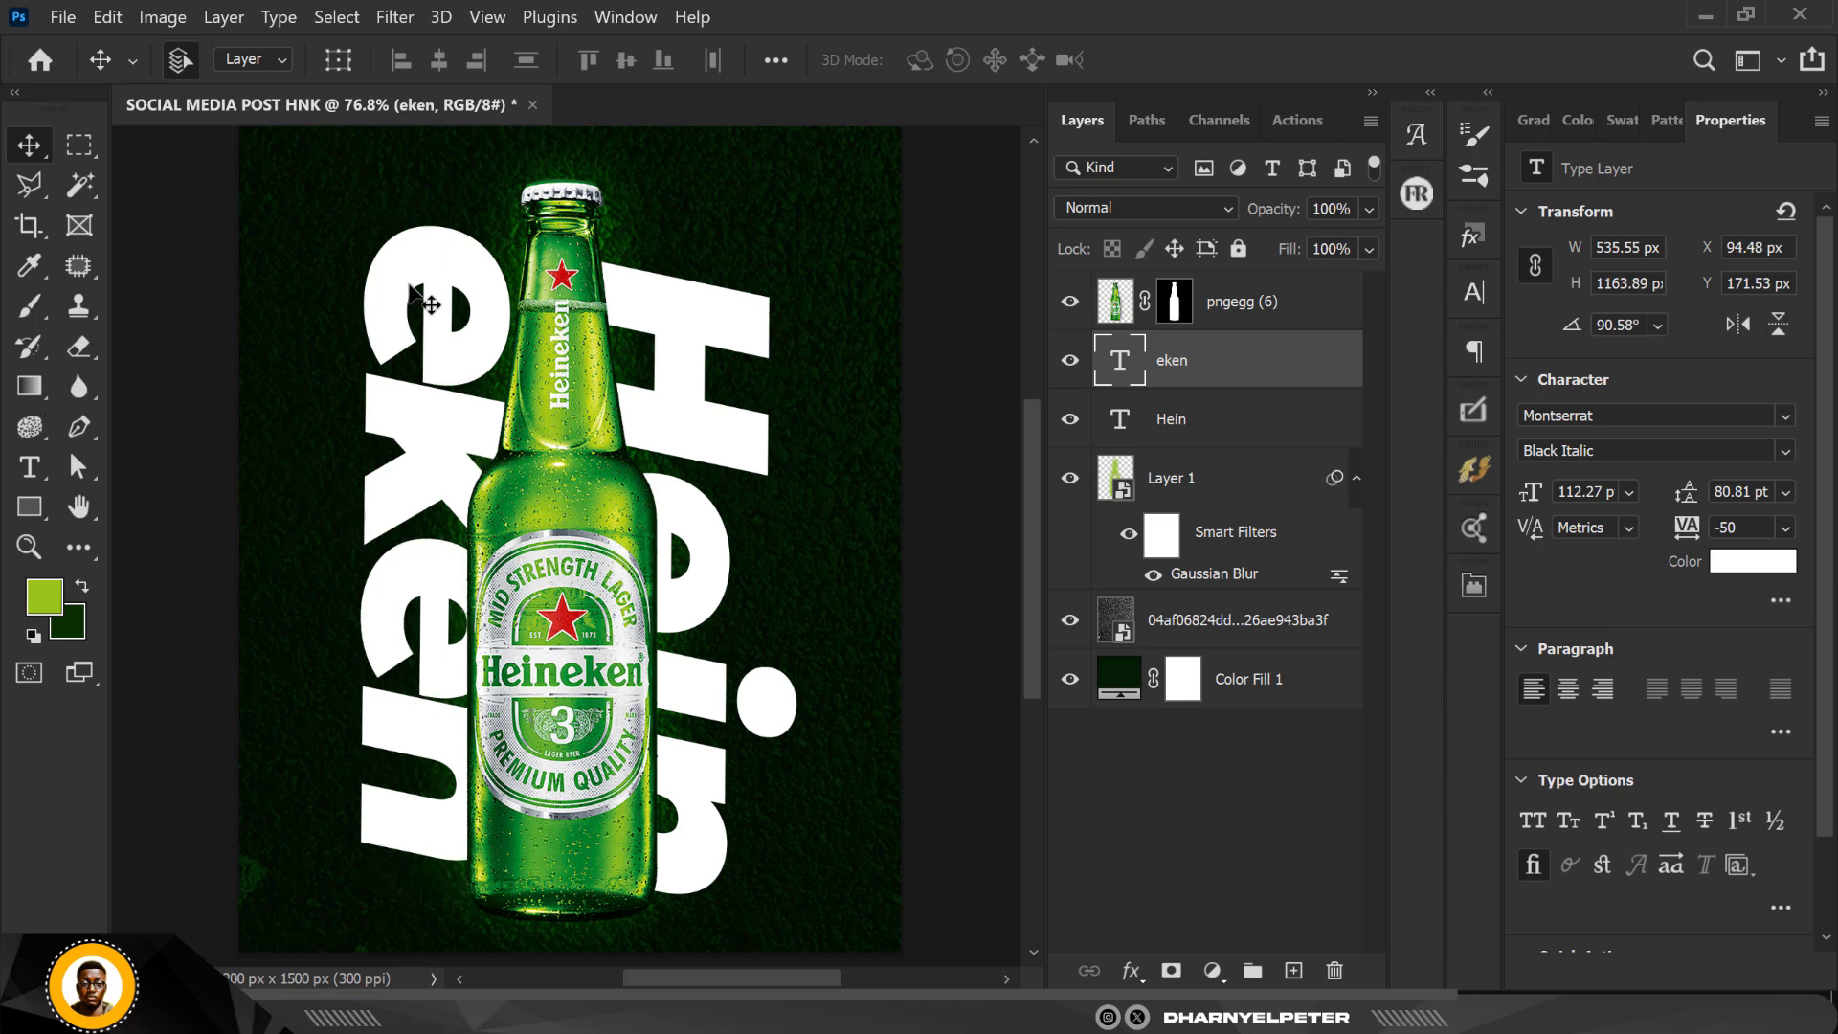
Step: Move the "eken" text to about X 137 px, Y 230 px, and set the "Hein" text's tracking to -50
drag(427, 263, 454, 299)
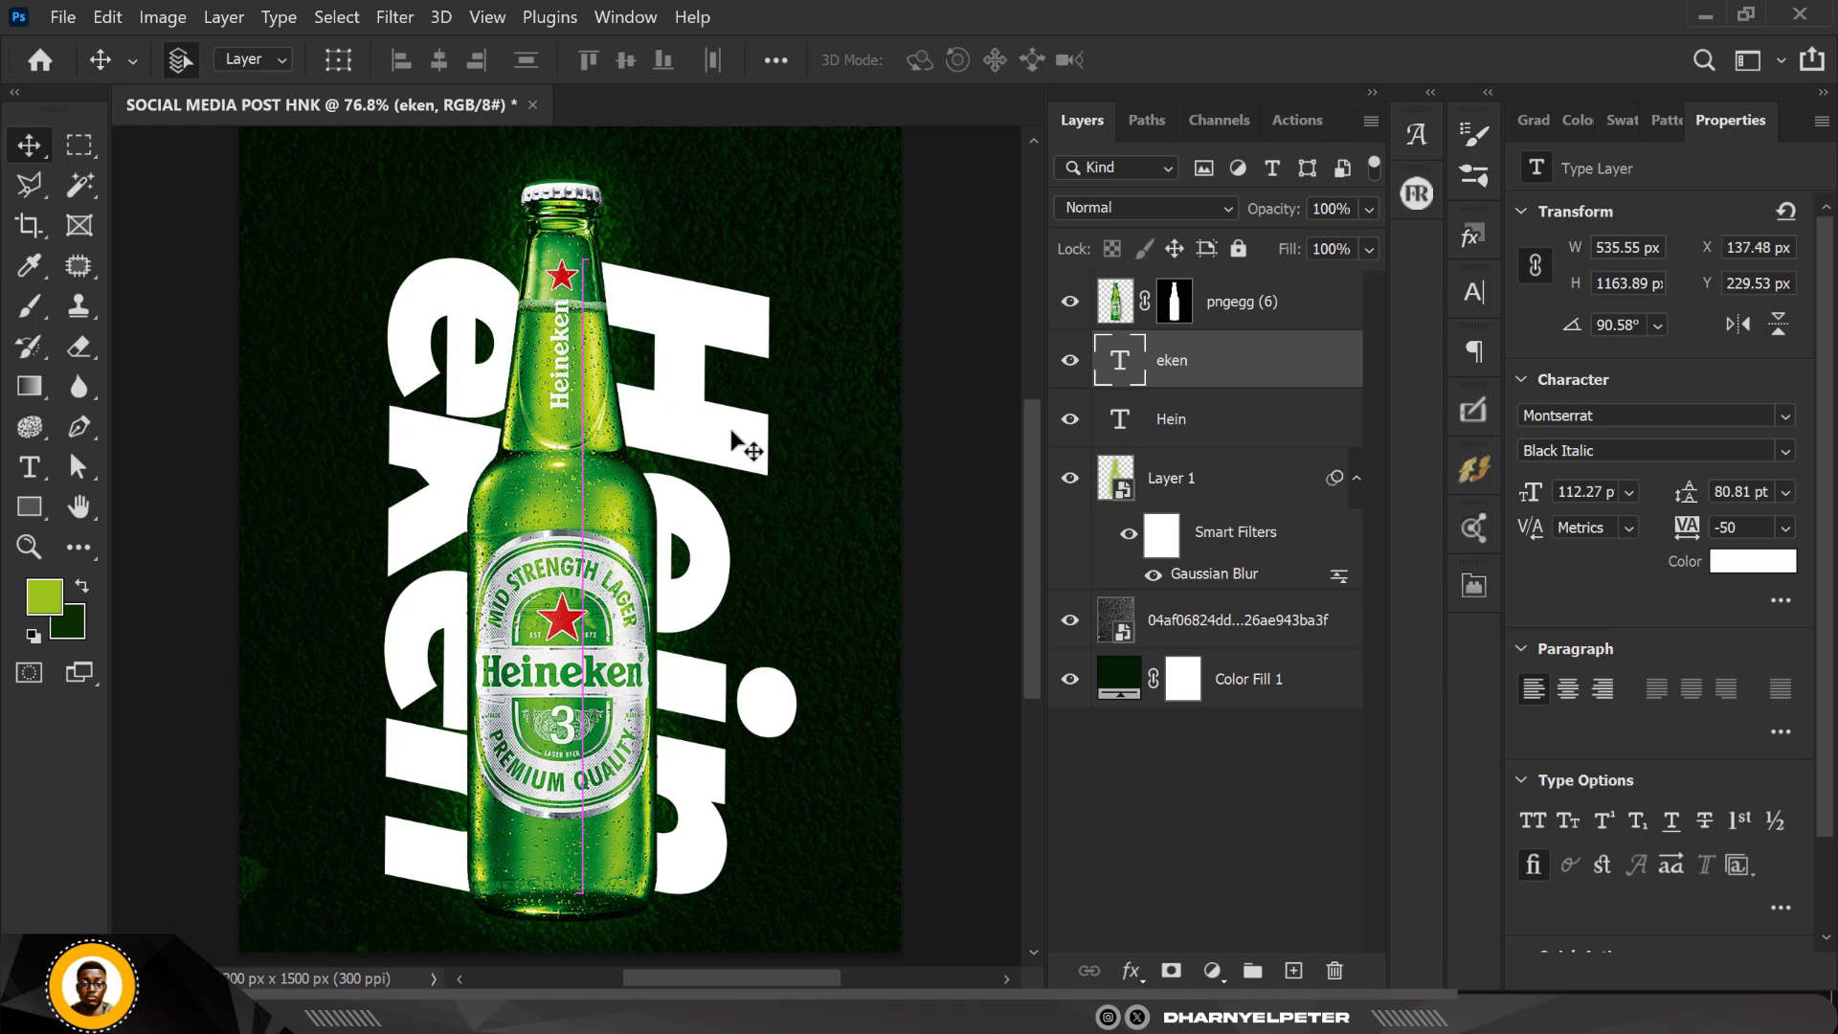
click(732, 431)
click(1787, 544)
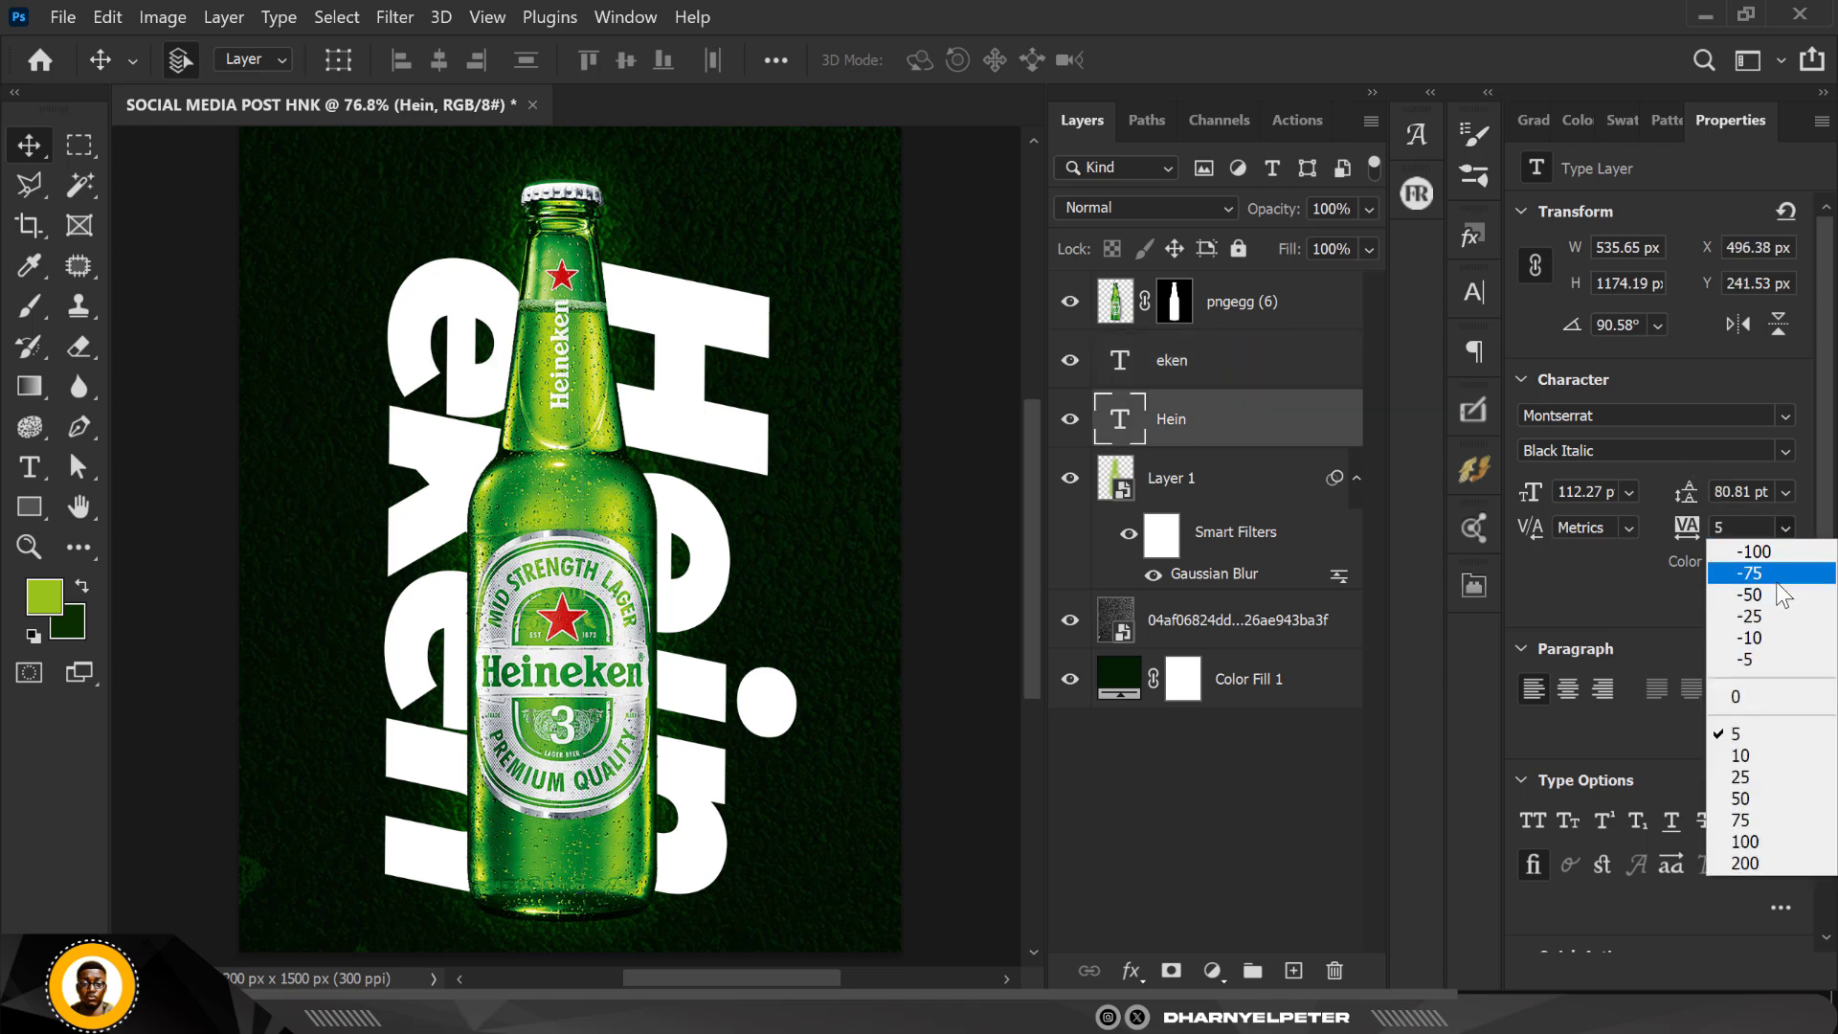
click(1772, 589)
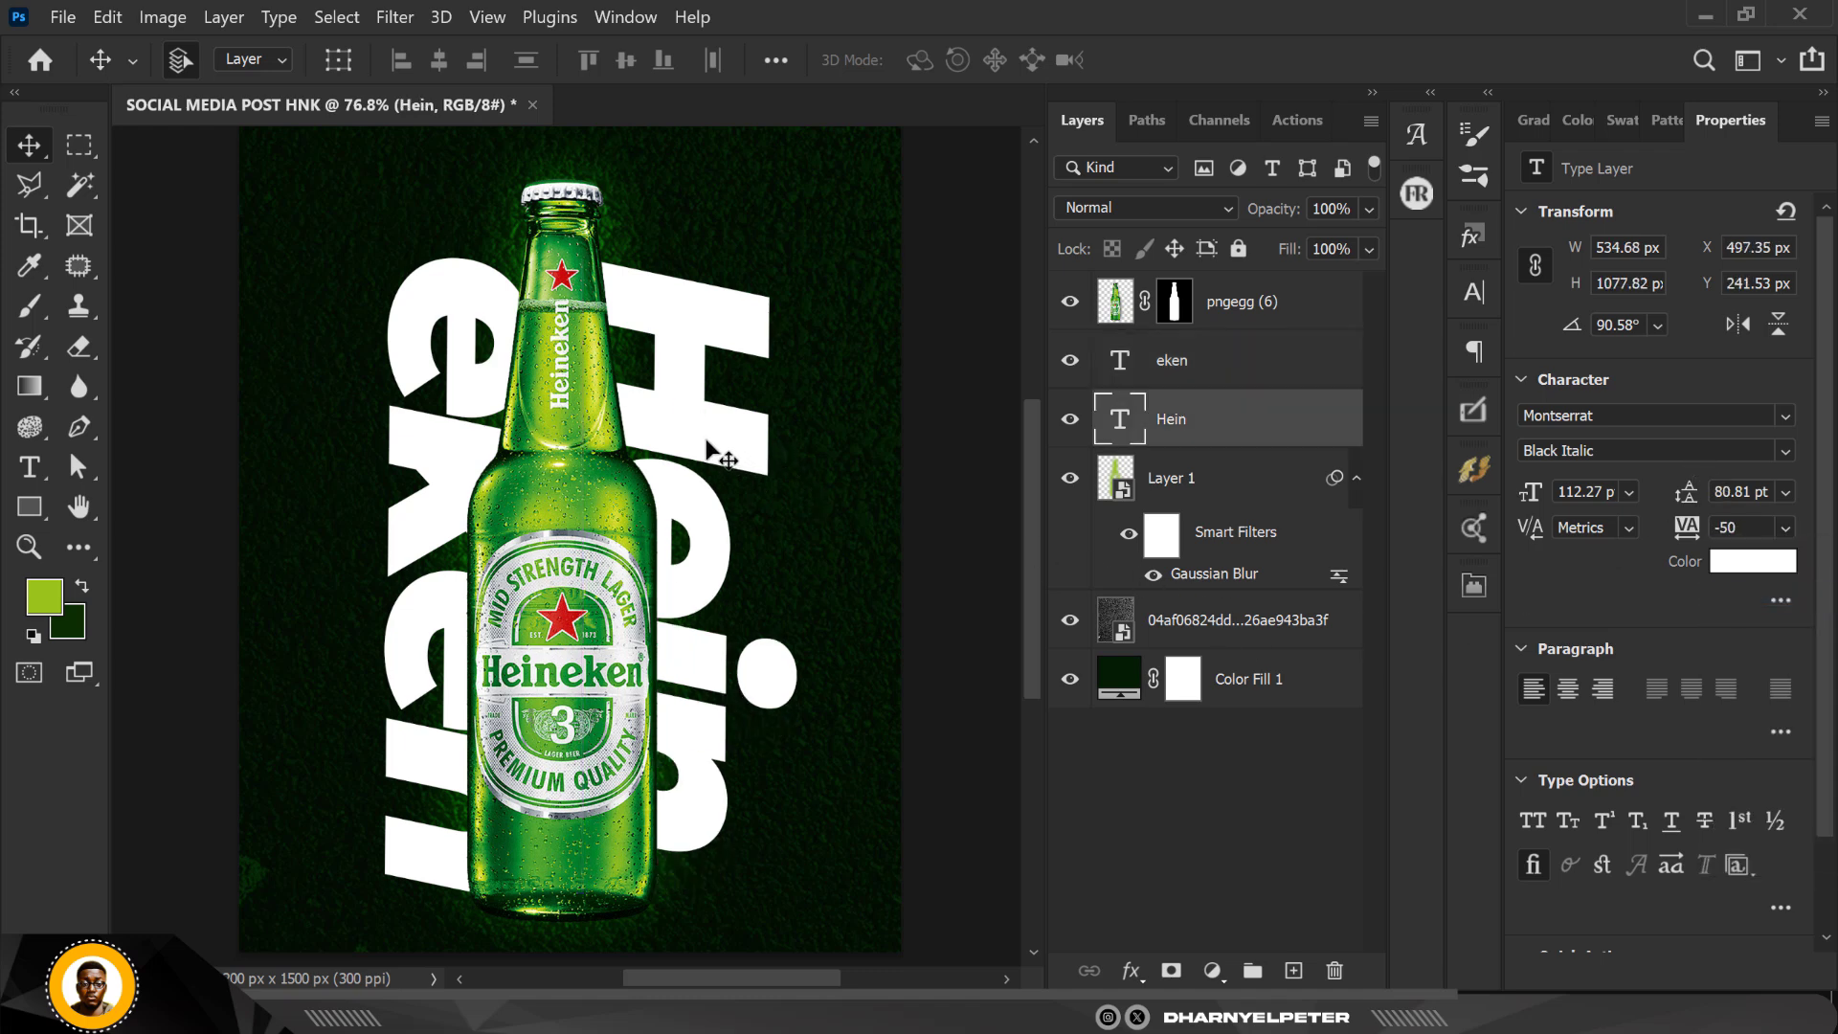
Step: Reposition the "Hein" text to about X 485 px, Y 320 px beside "eken", temporarily hiding the bottle to align the words
drag(707, 446, 706, 463)
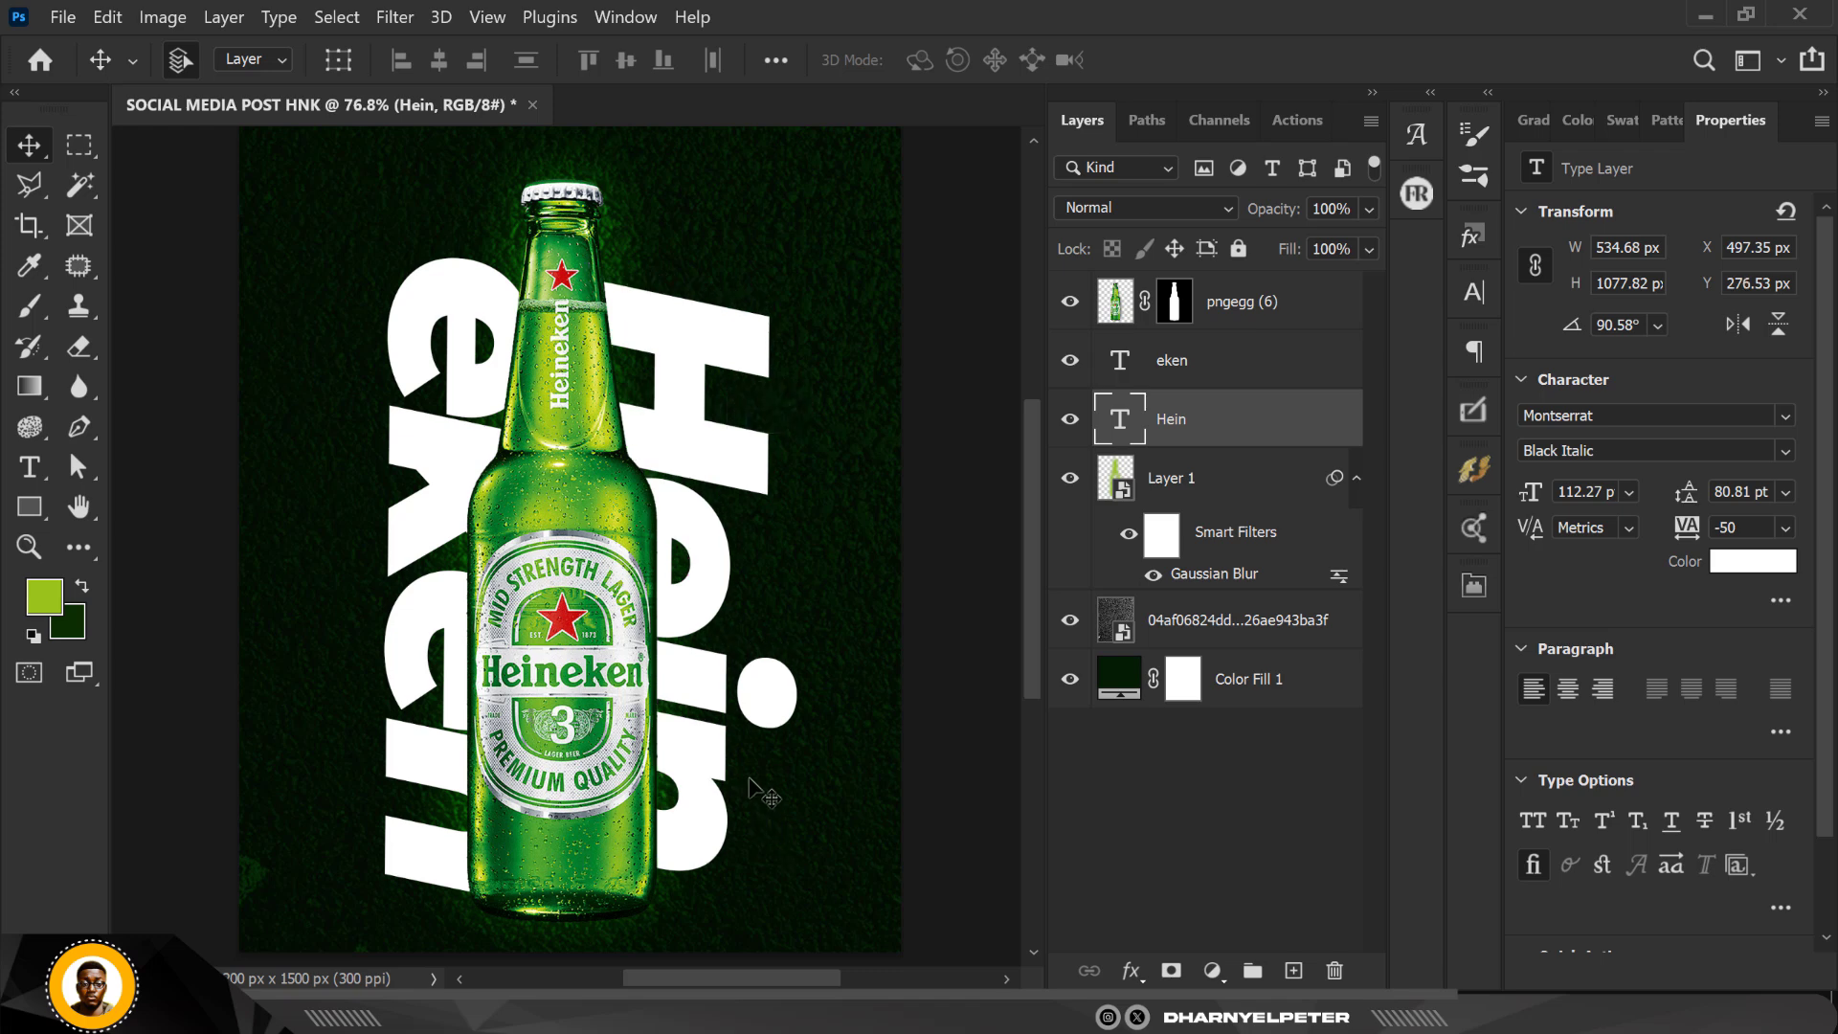
key(Left)
key(Left)
key(Left)
key(Left)
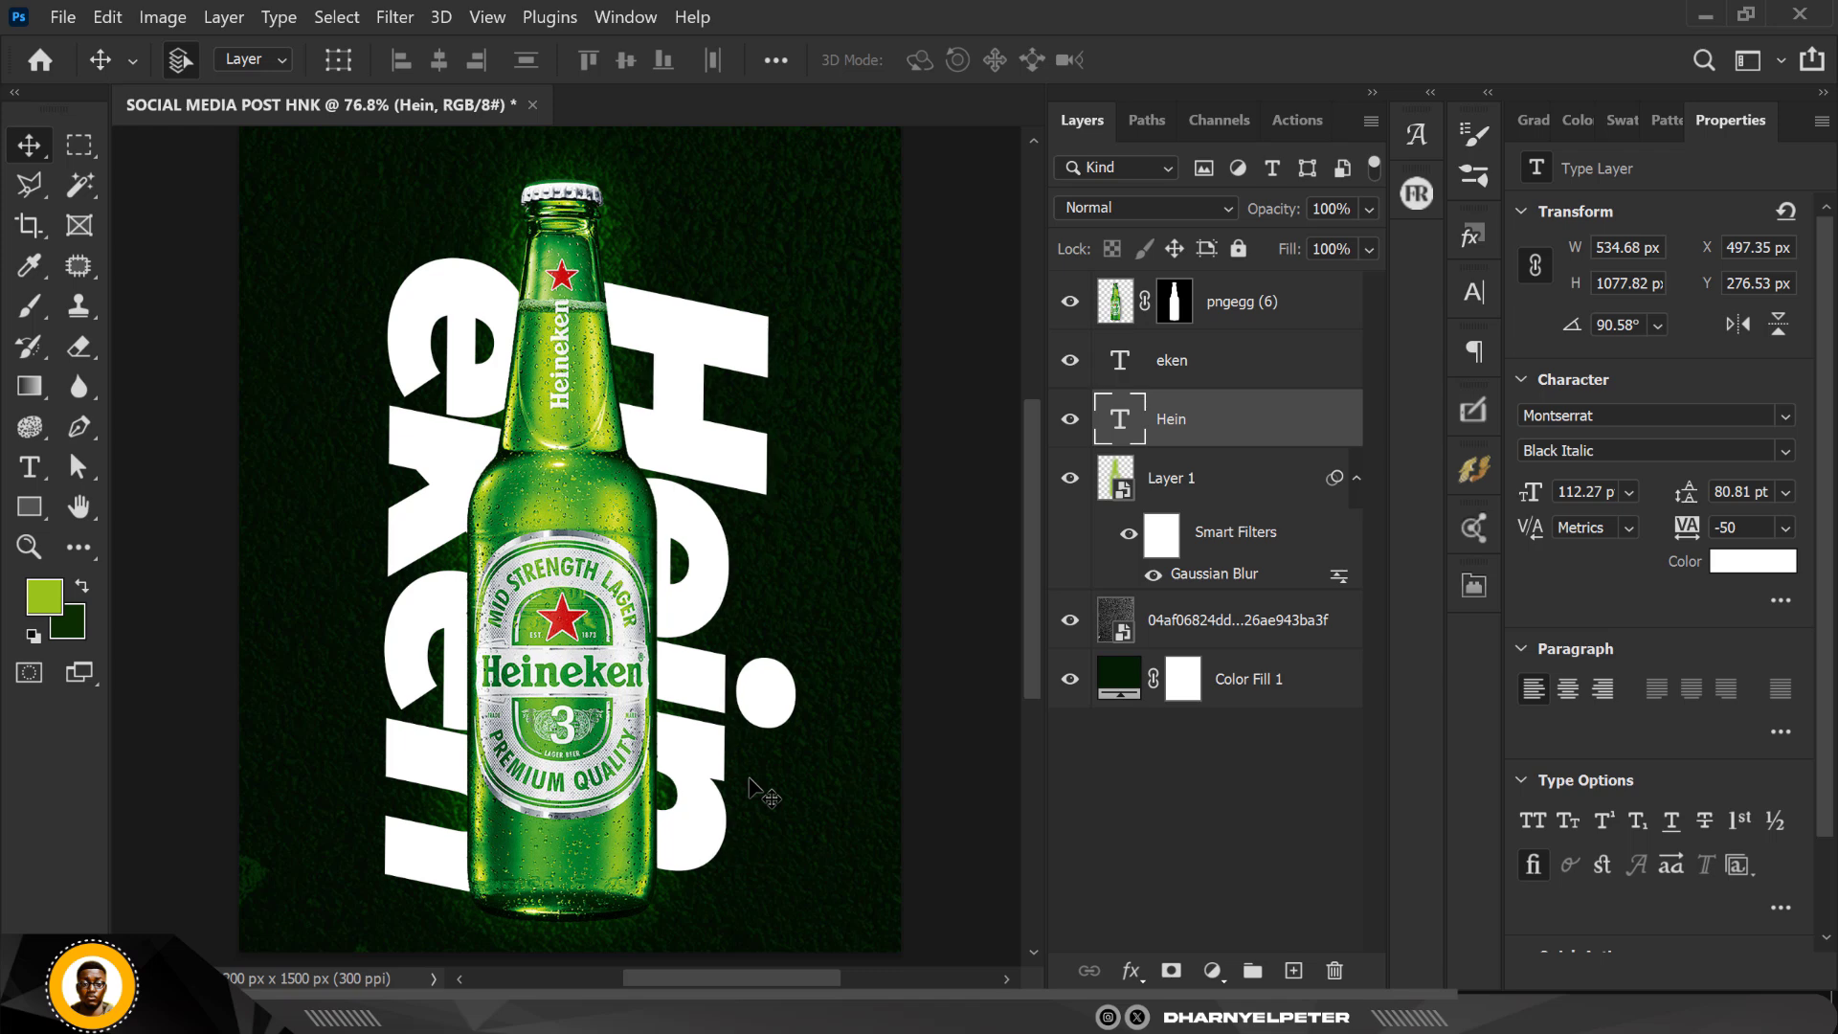
key(Down)
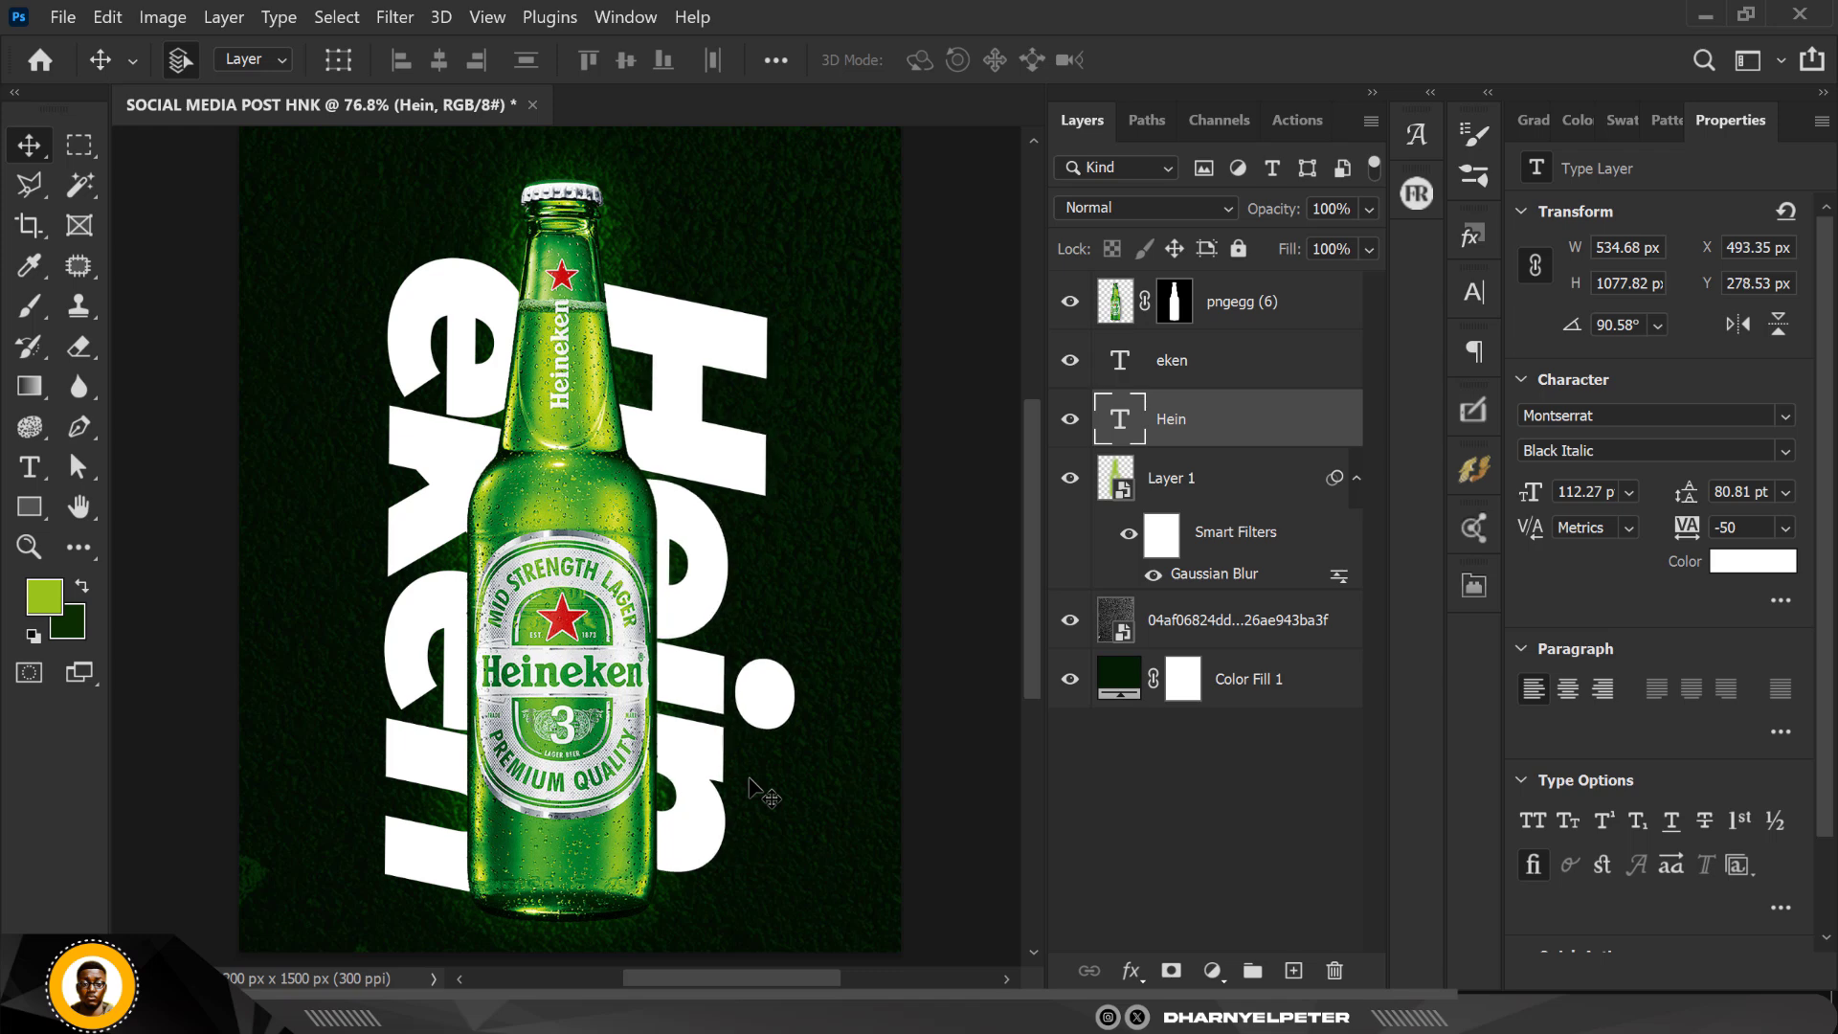
click(1069, 301)
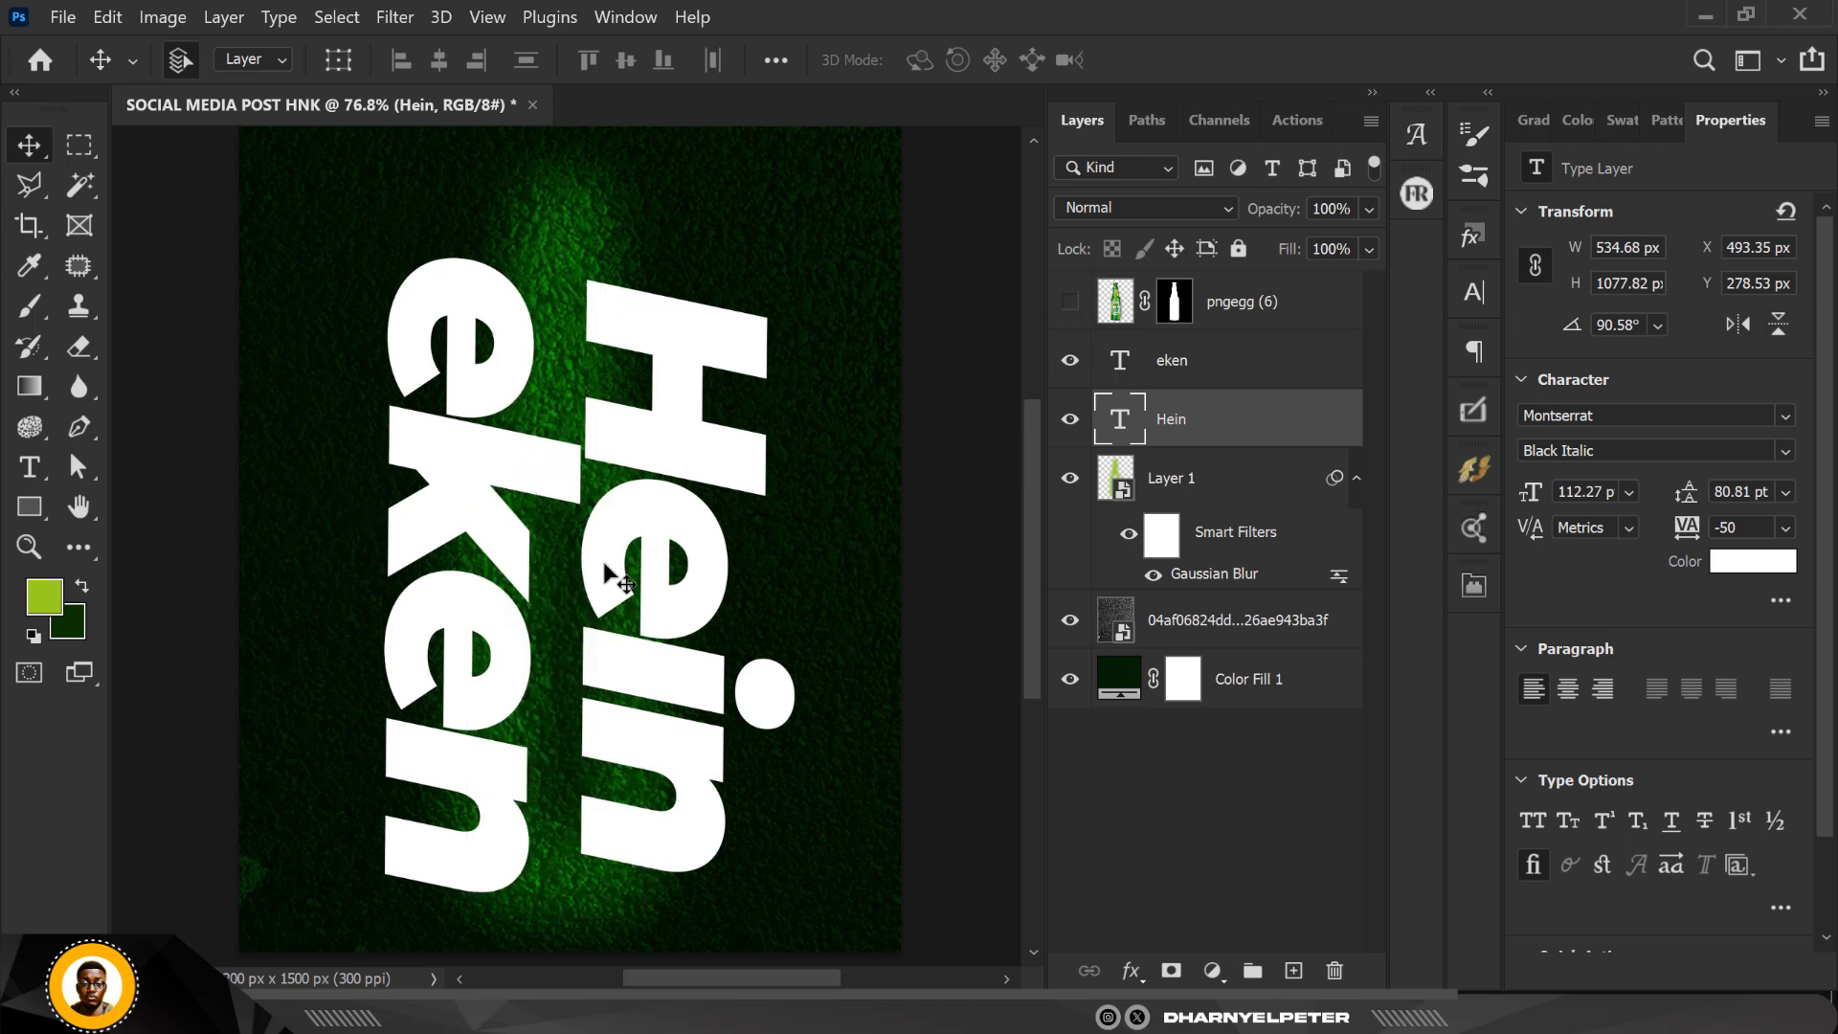
drag(685, 505, 657, 545)
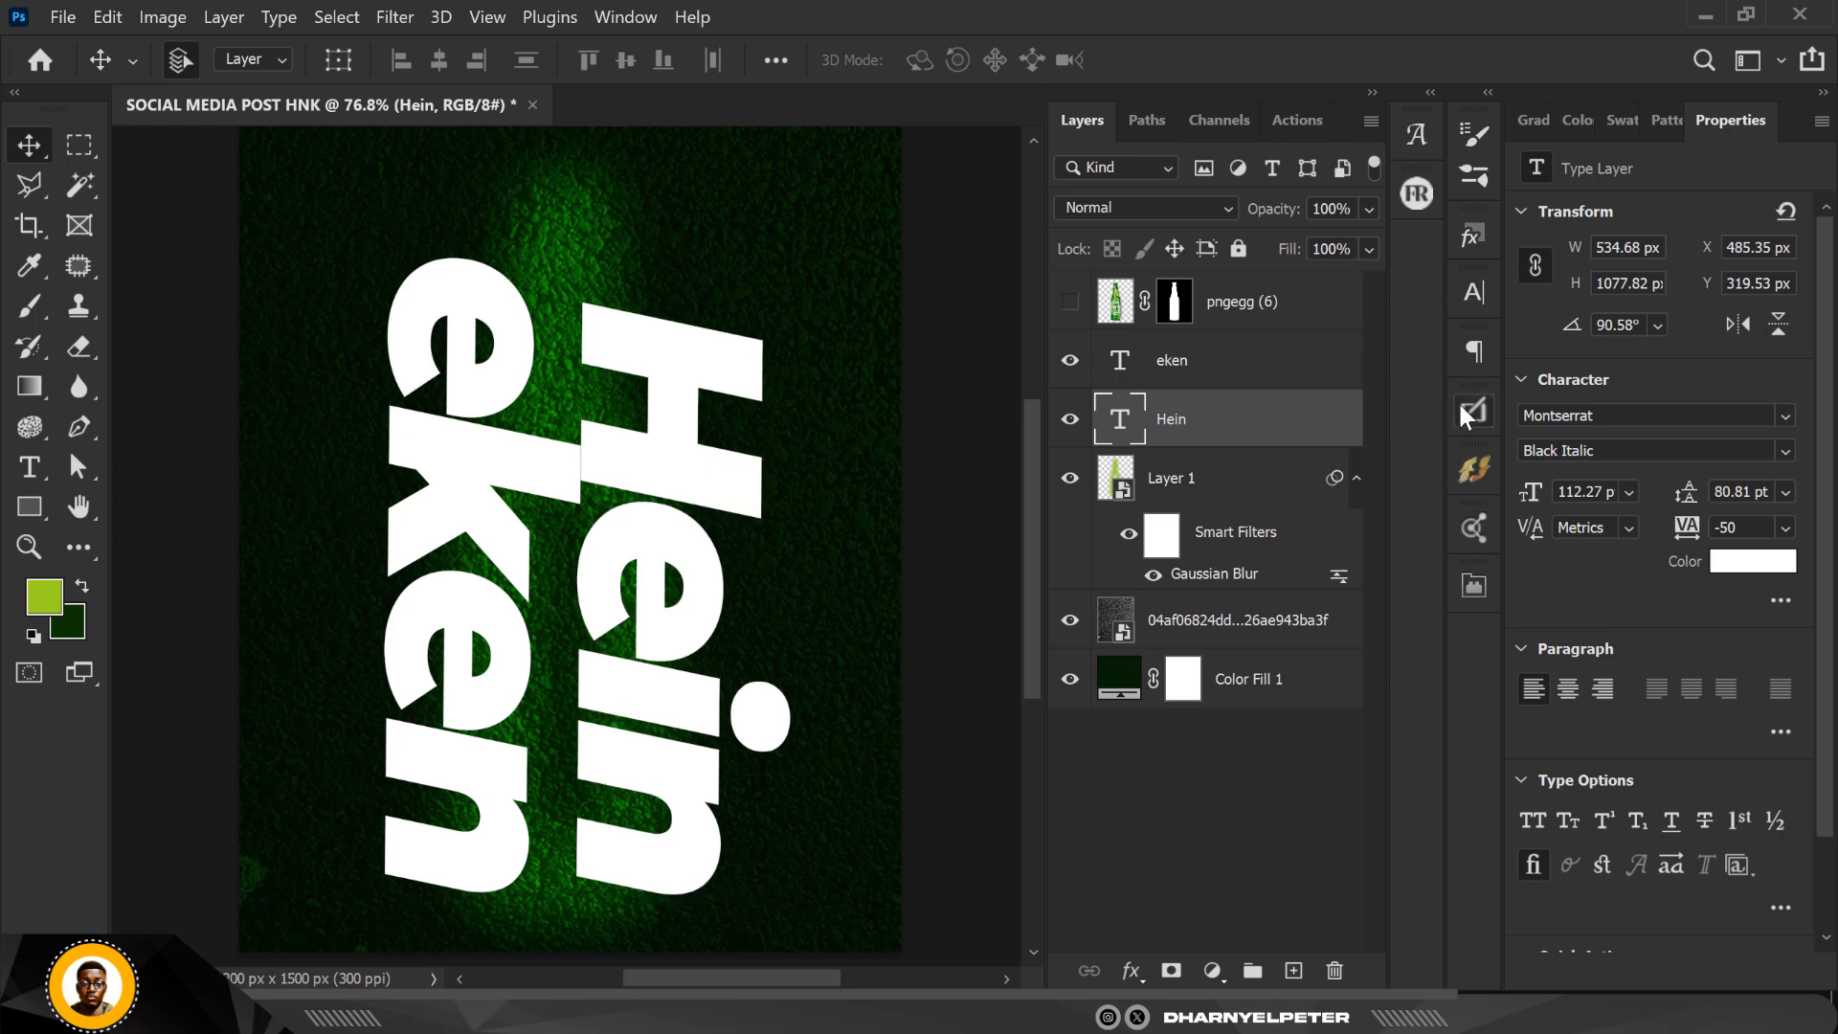
click(1070, 301)
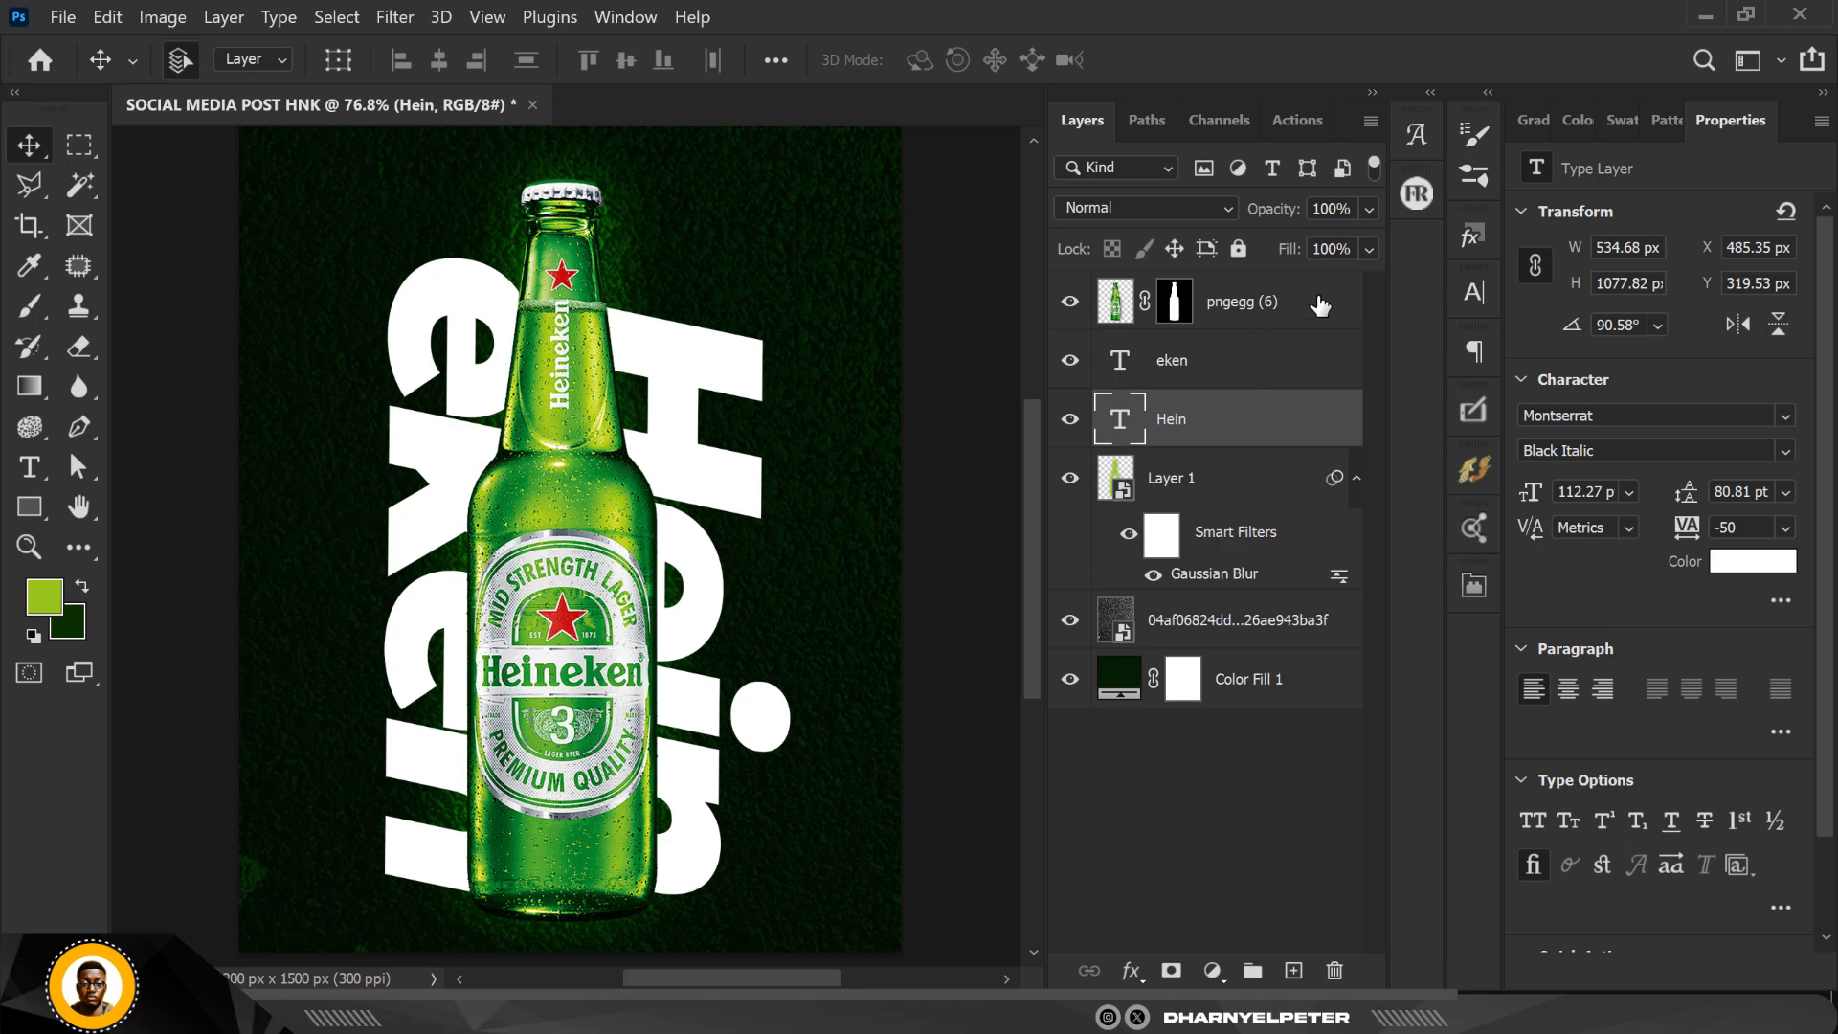
Step: Group the "eken" and "Hein" text layers and name the group TEXT
click(1331, 313)
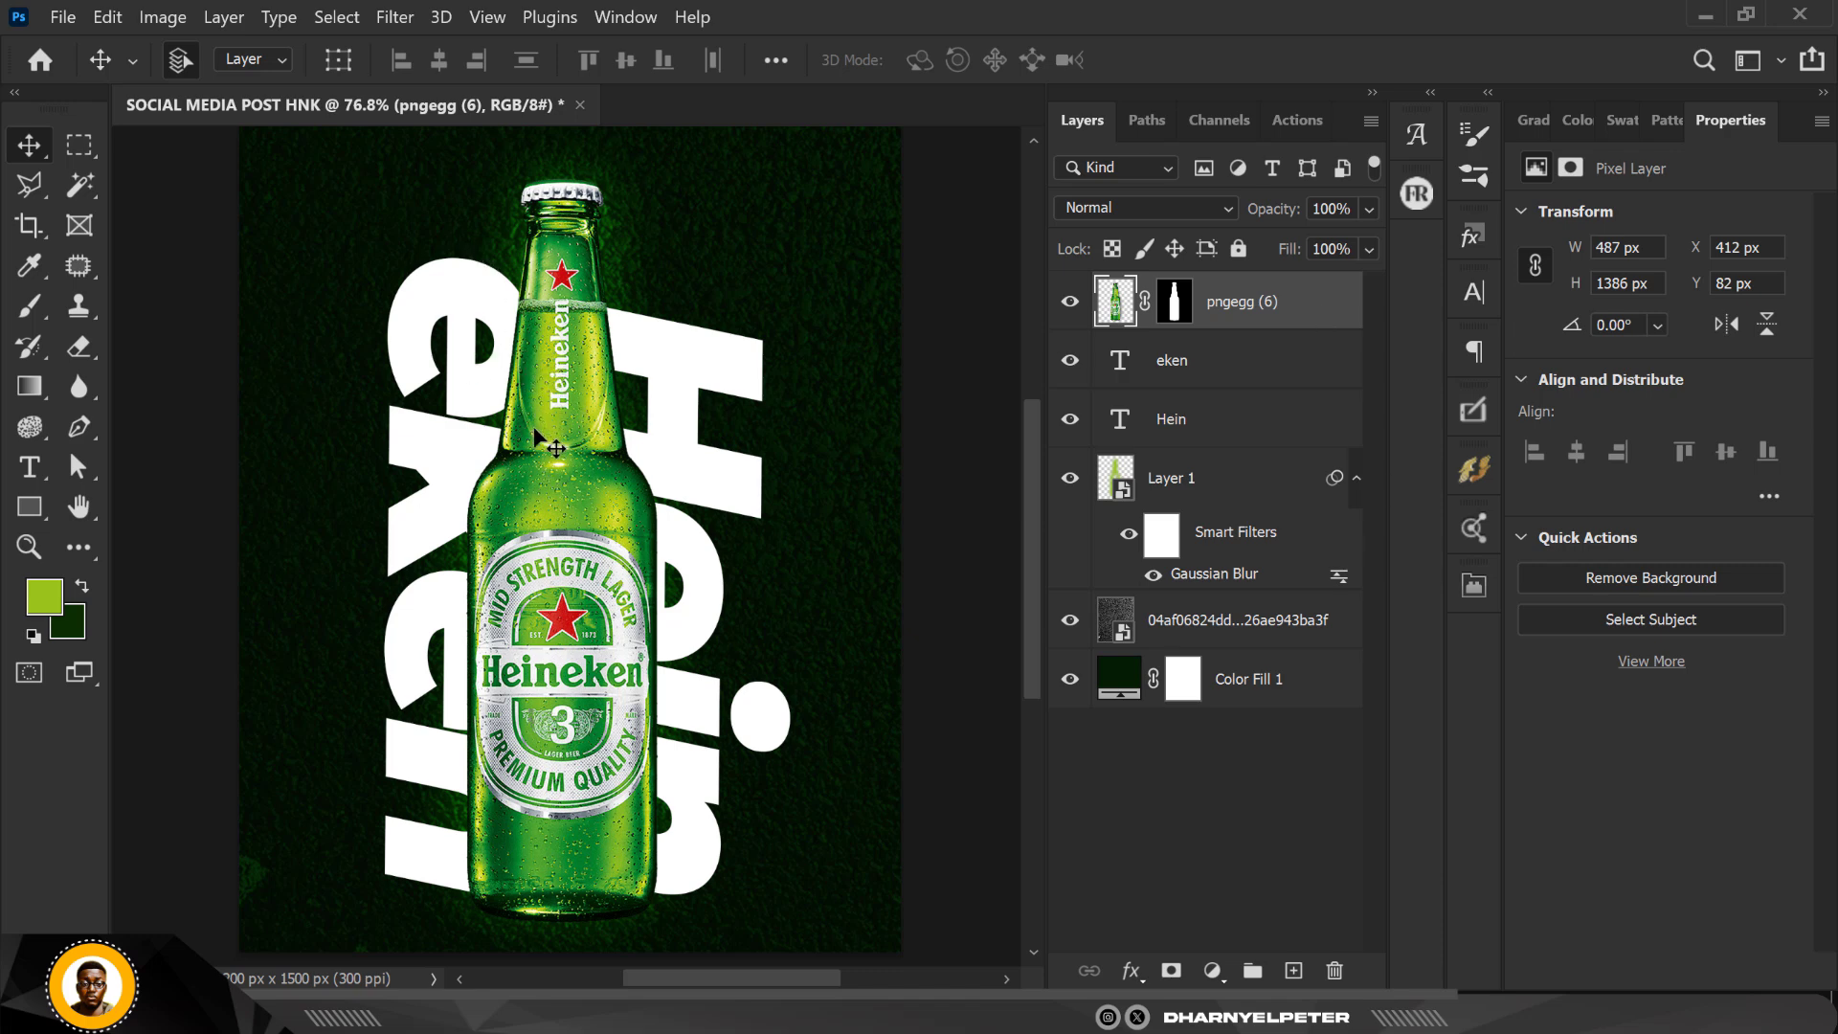
click(1212, 373)
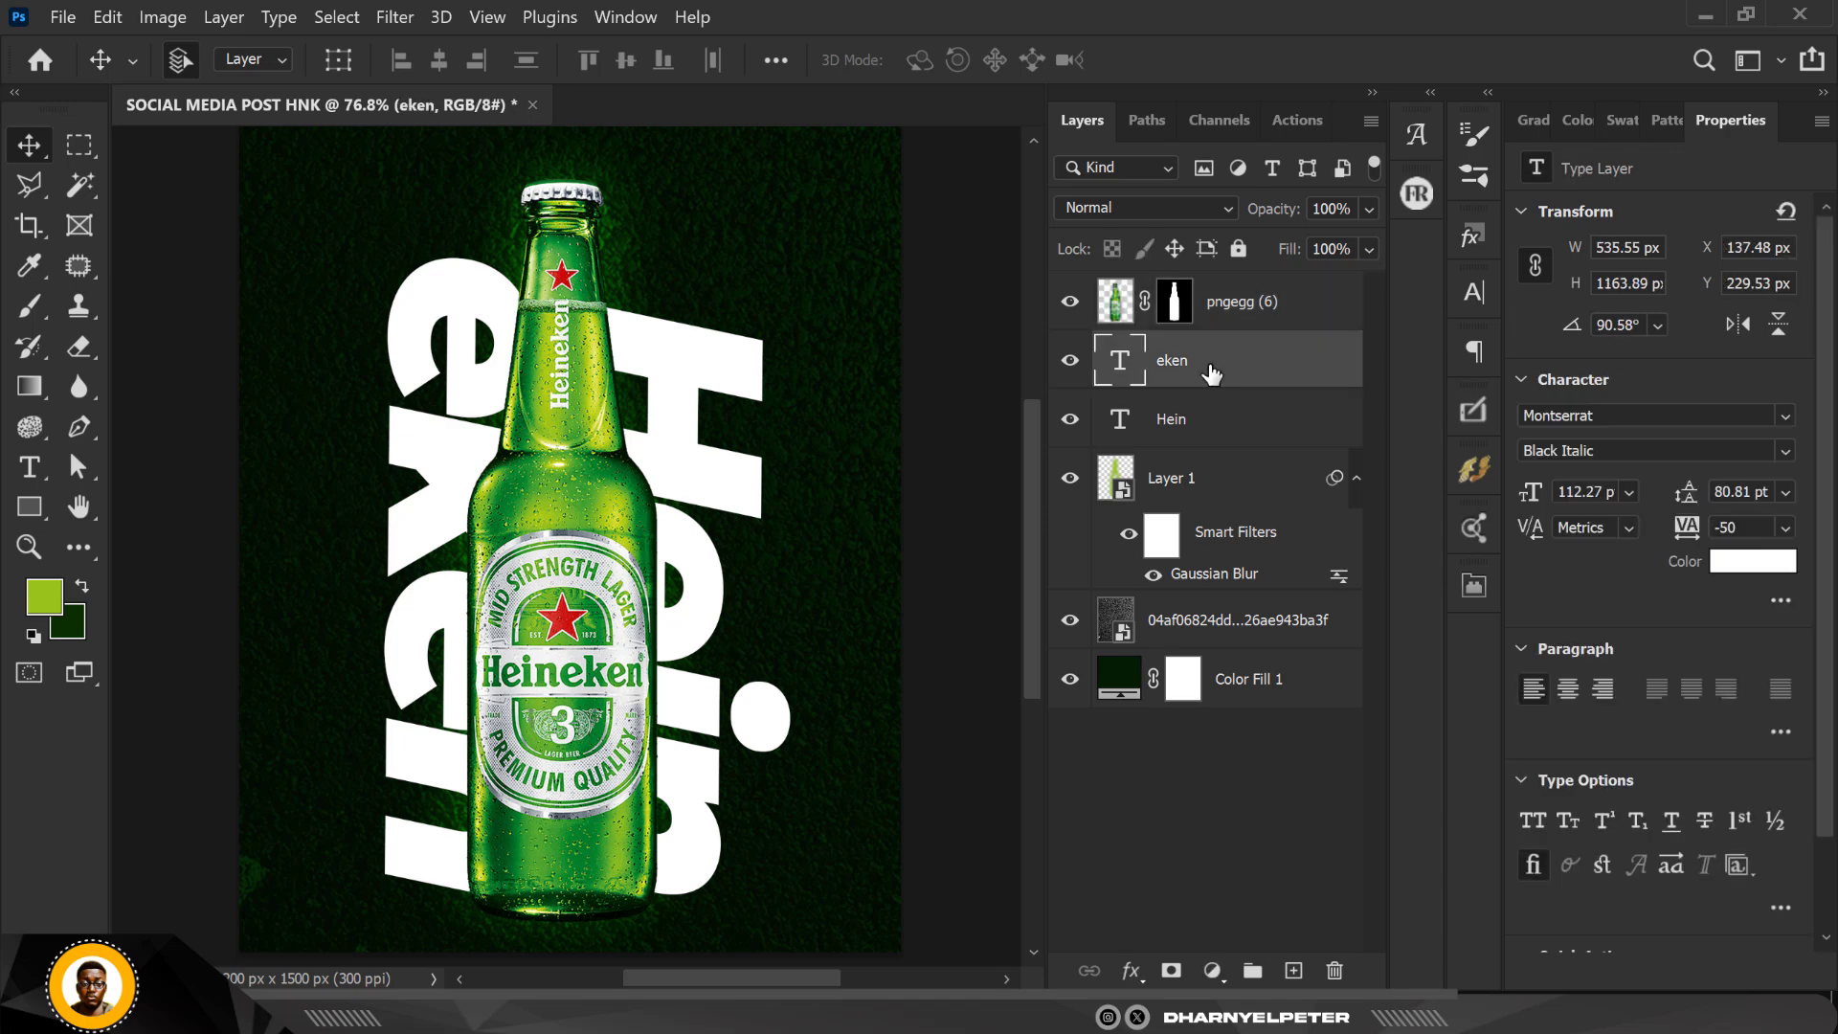
shift+click(1212, 435)
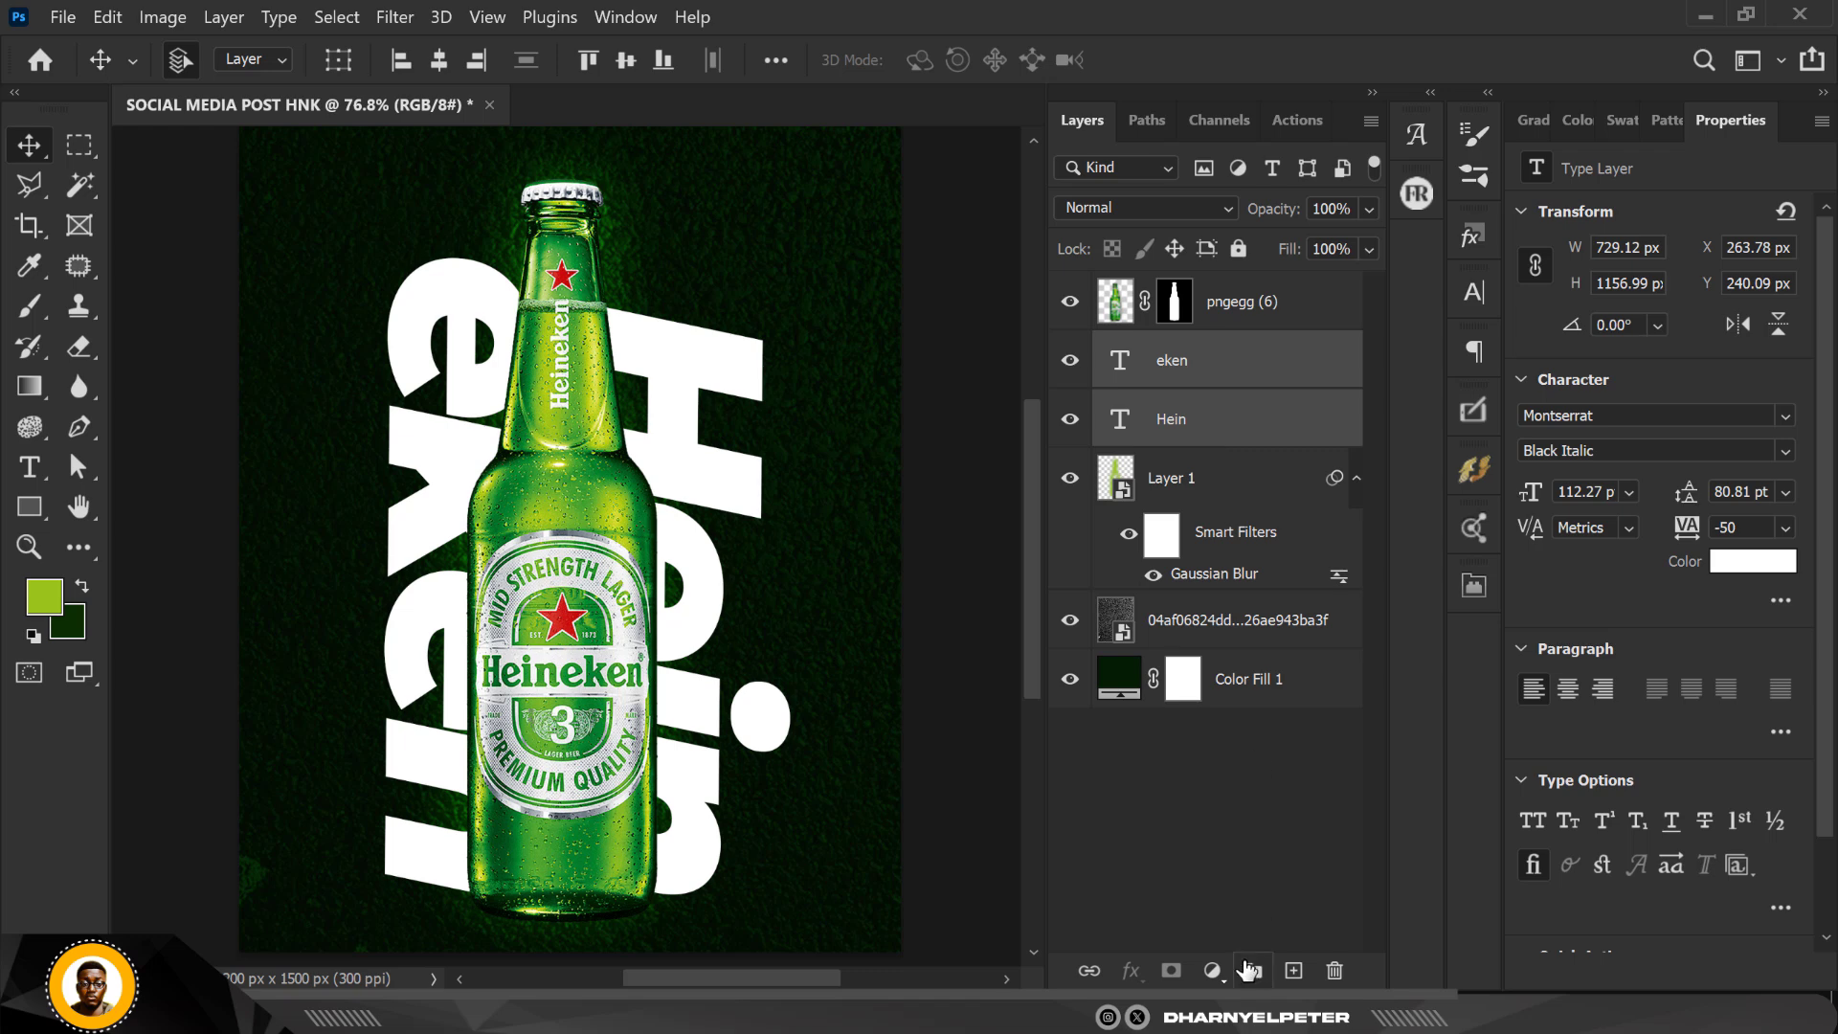
click(1252, 971)
double_click(1169, 348)
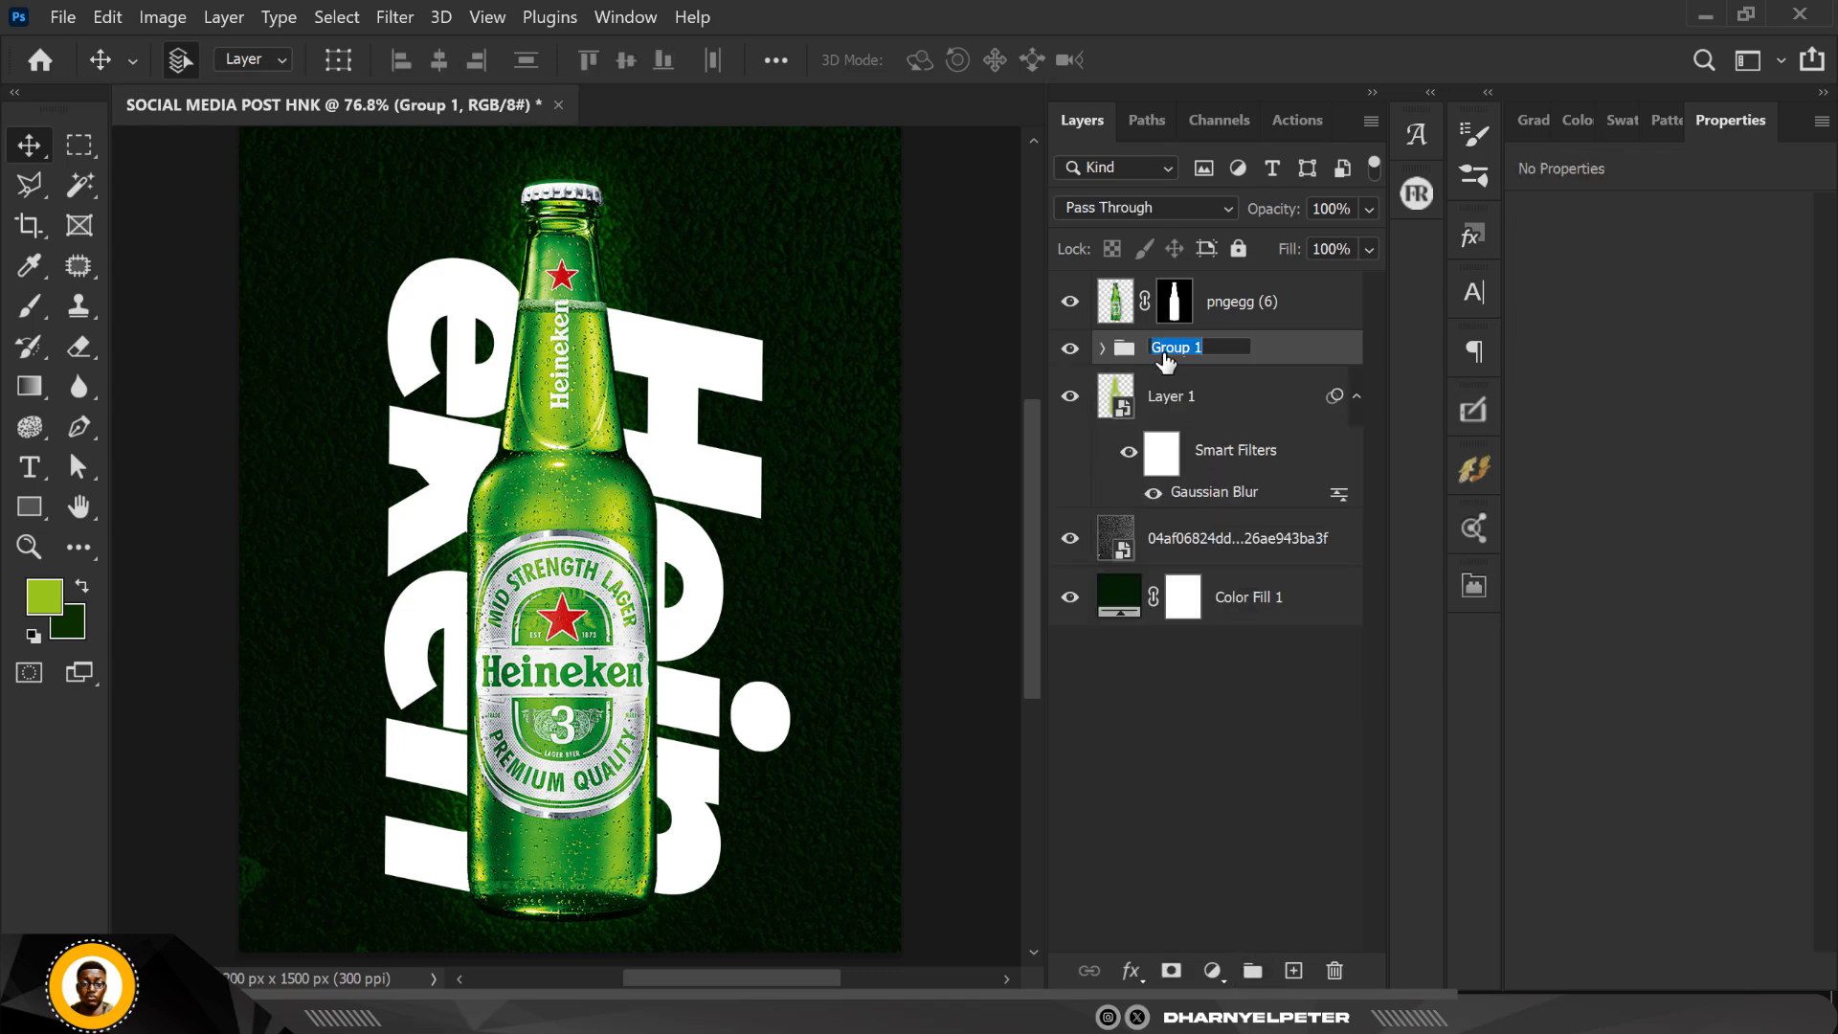
text(TEXT)
key(Return)
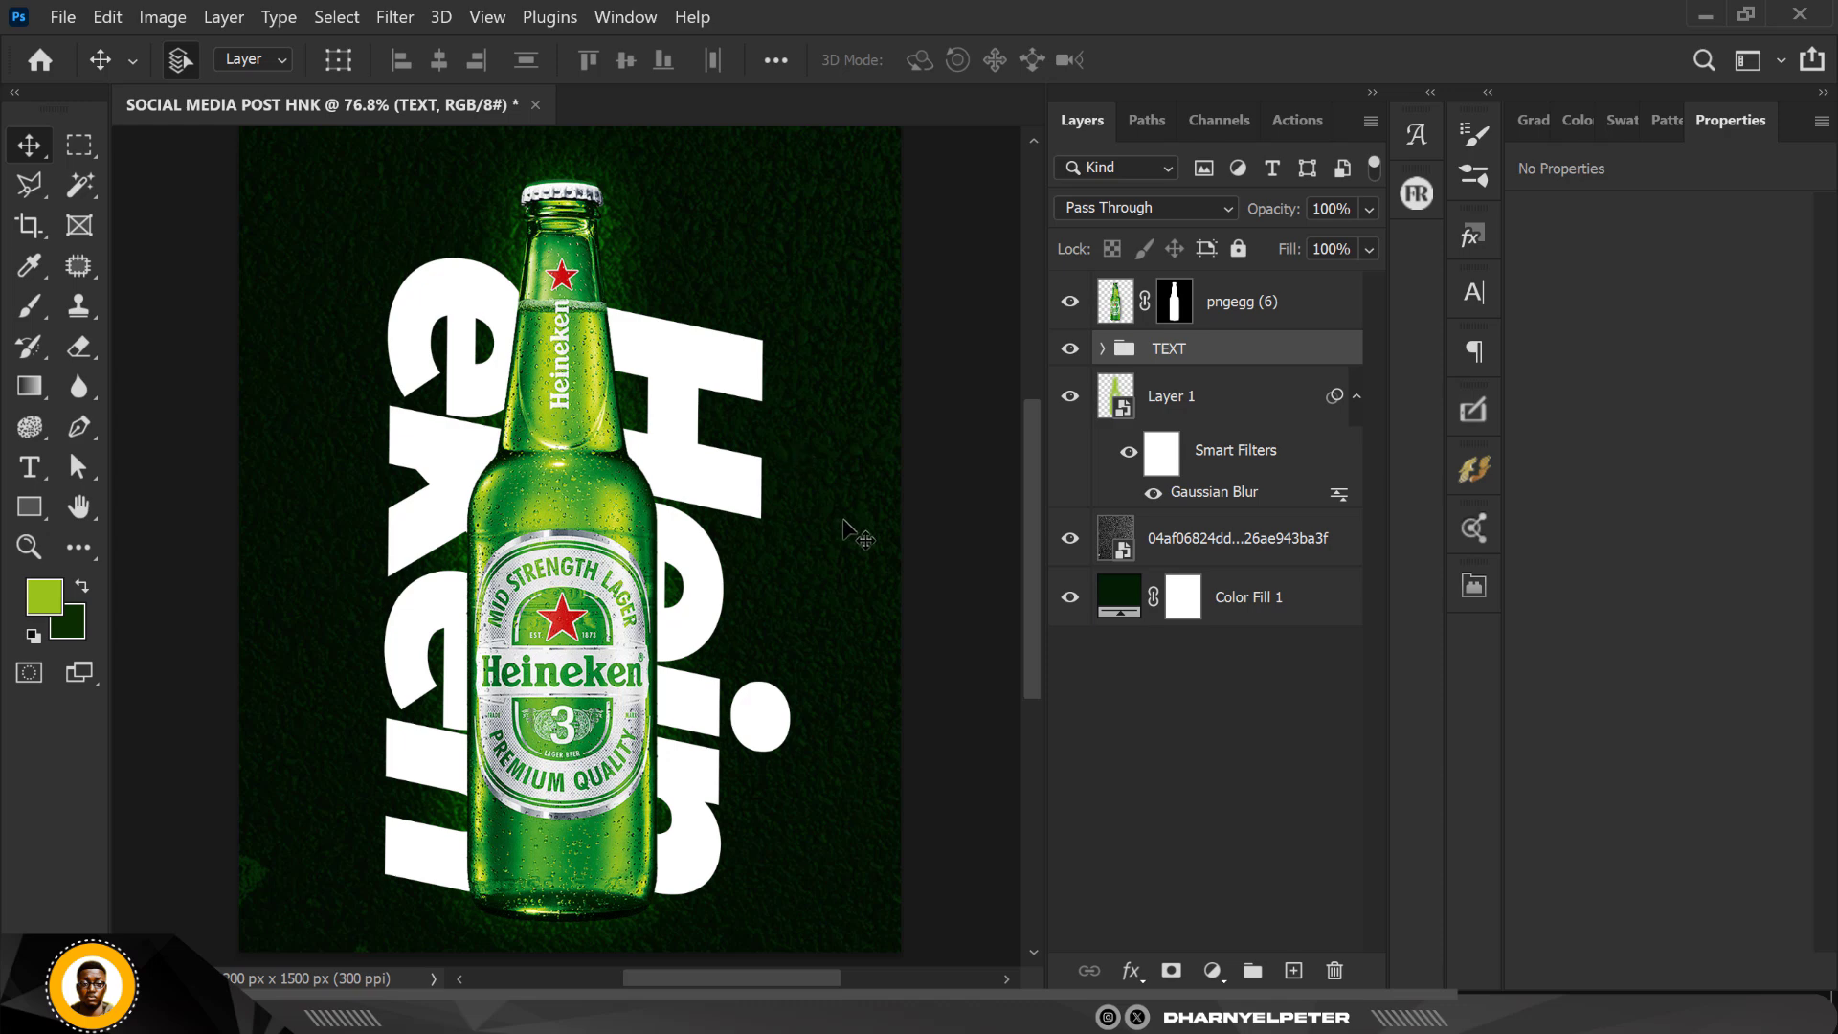
Step: Add a new layer above the TEXT group and paint a light green vertical glow behind the bottle with a 500 px soft round brush
click(1292, 972)
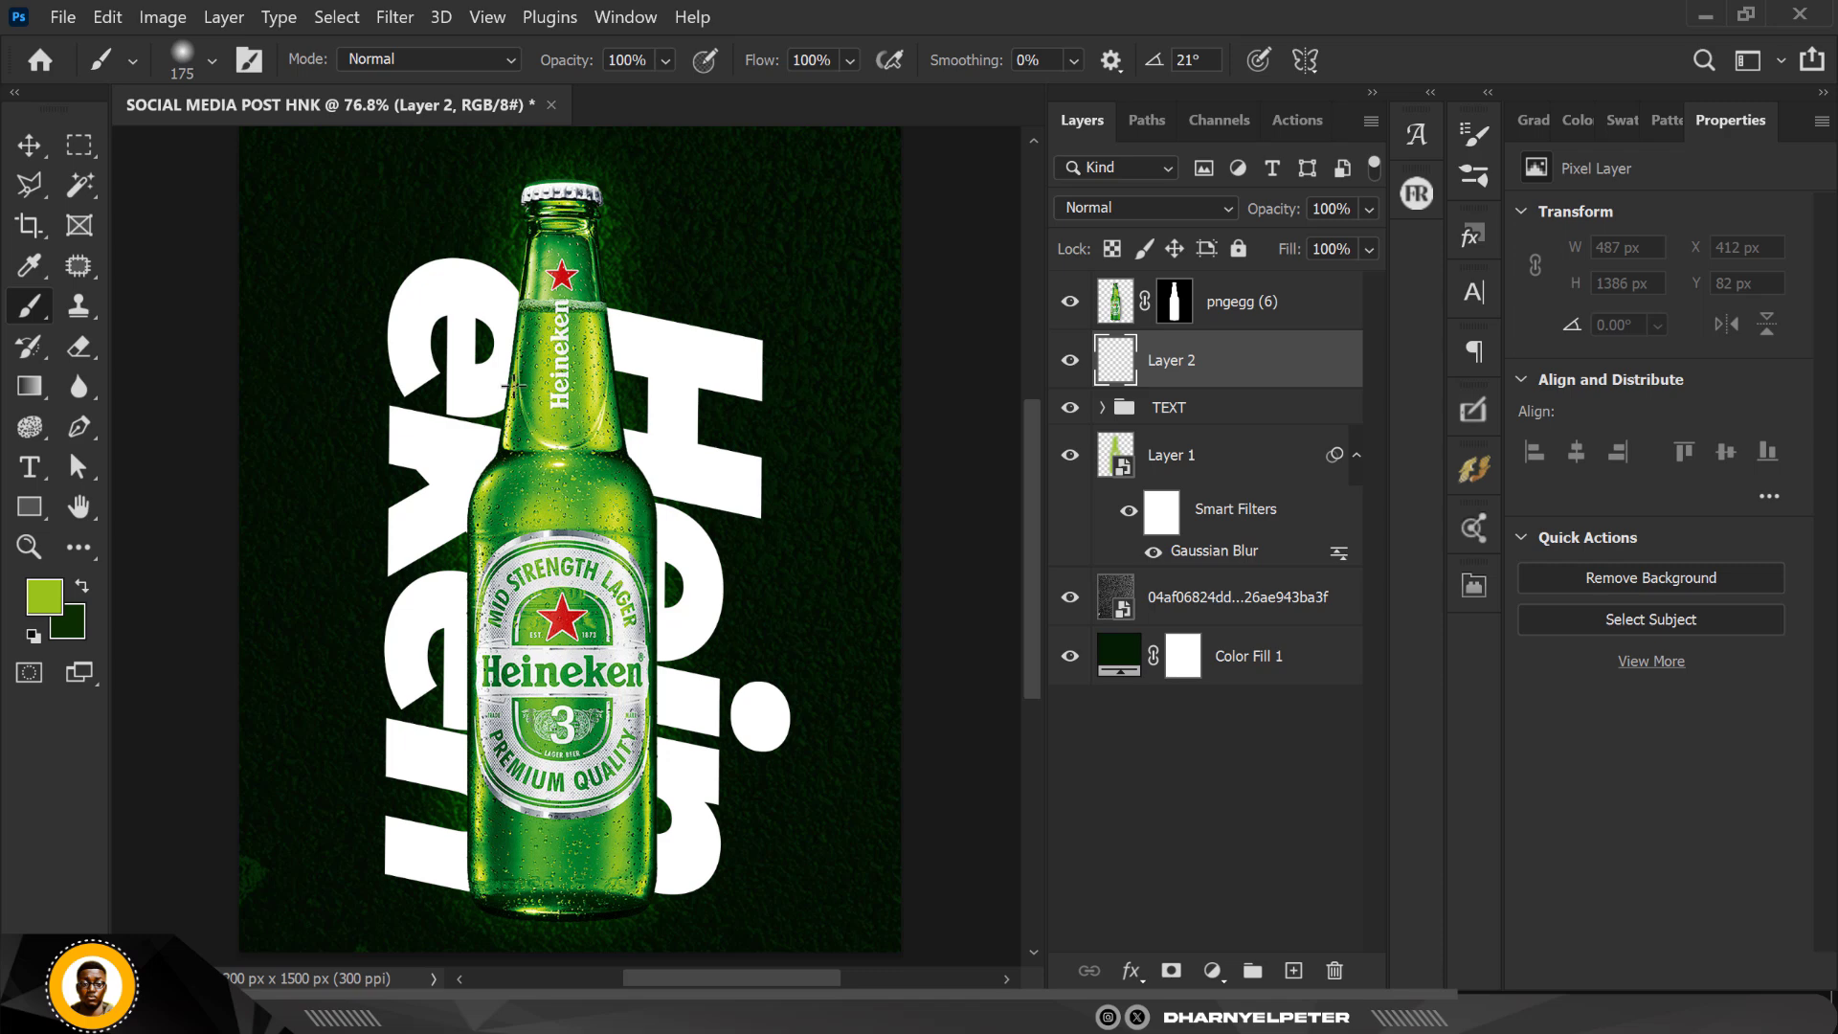
key(bracketright)
key(bracketright)
key(bracketright)
click(212, 60)
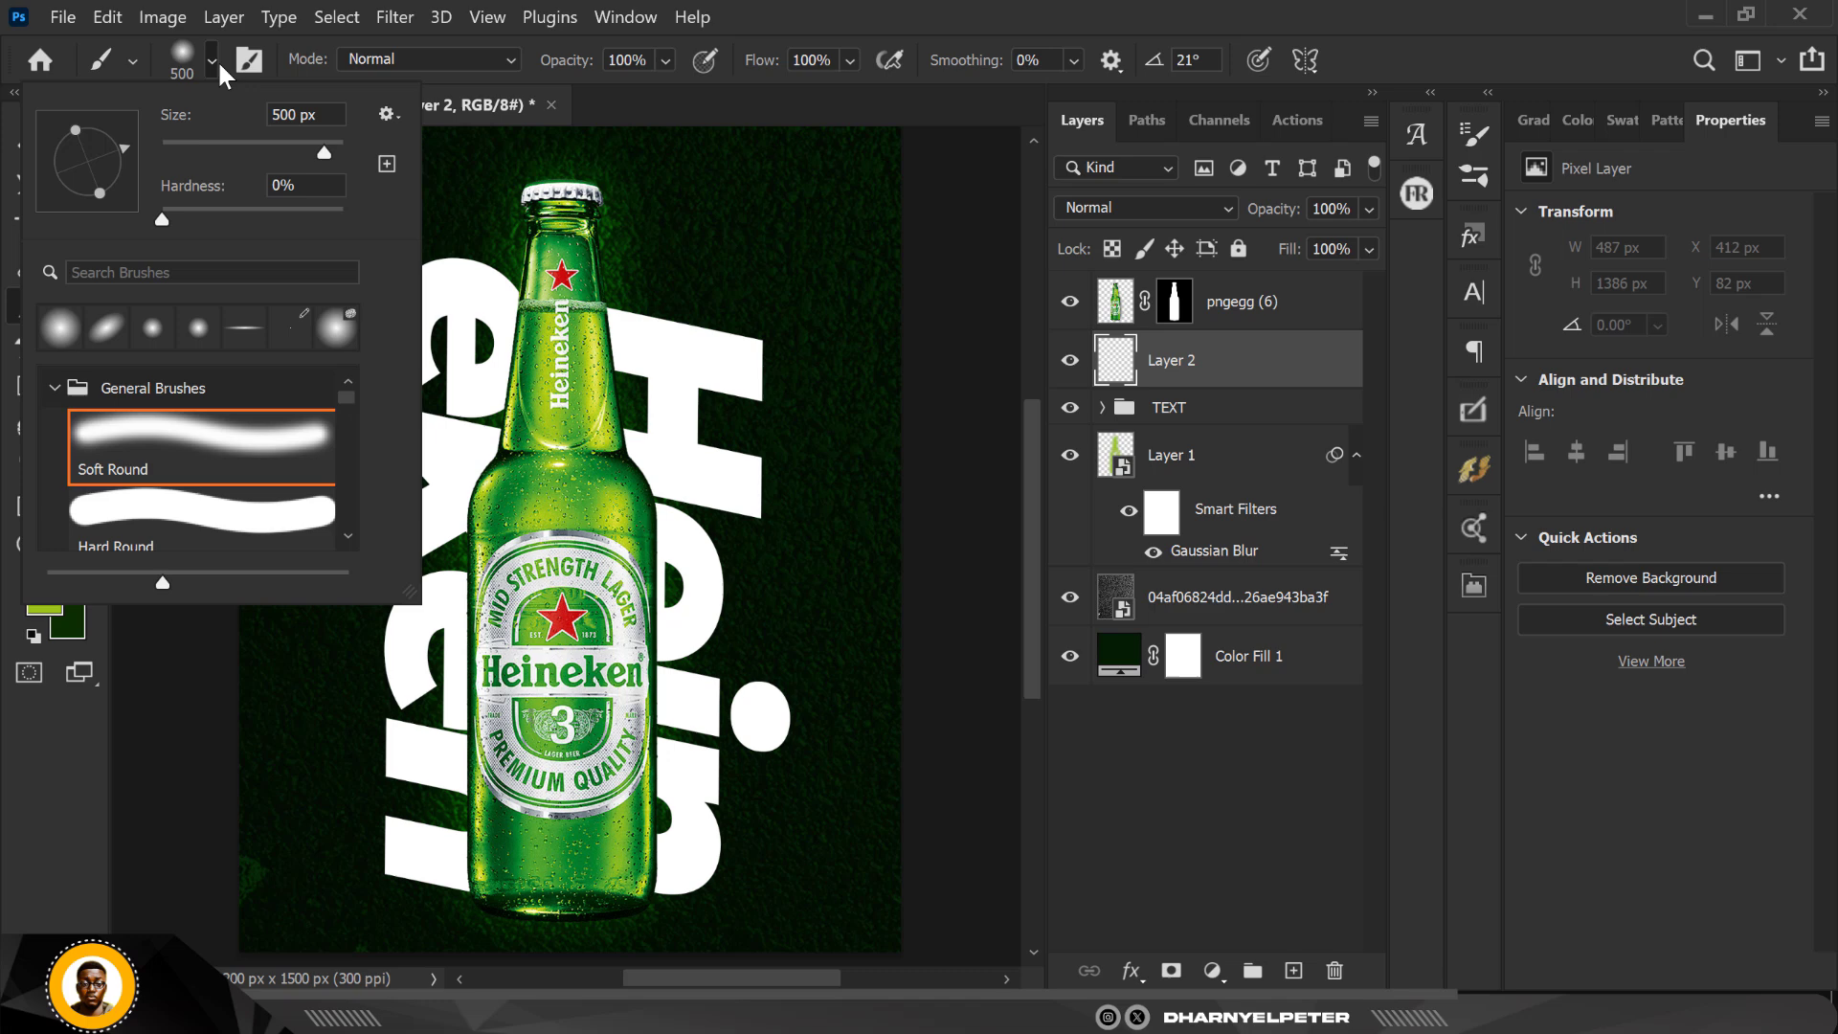
click(1250, 364)
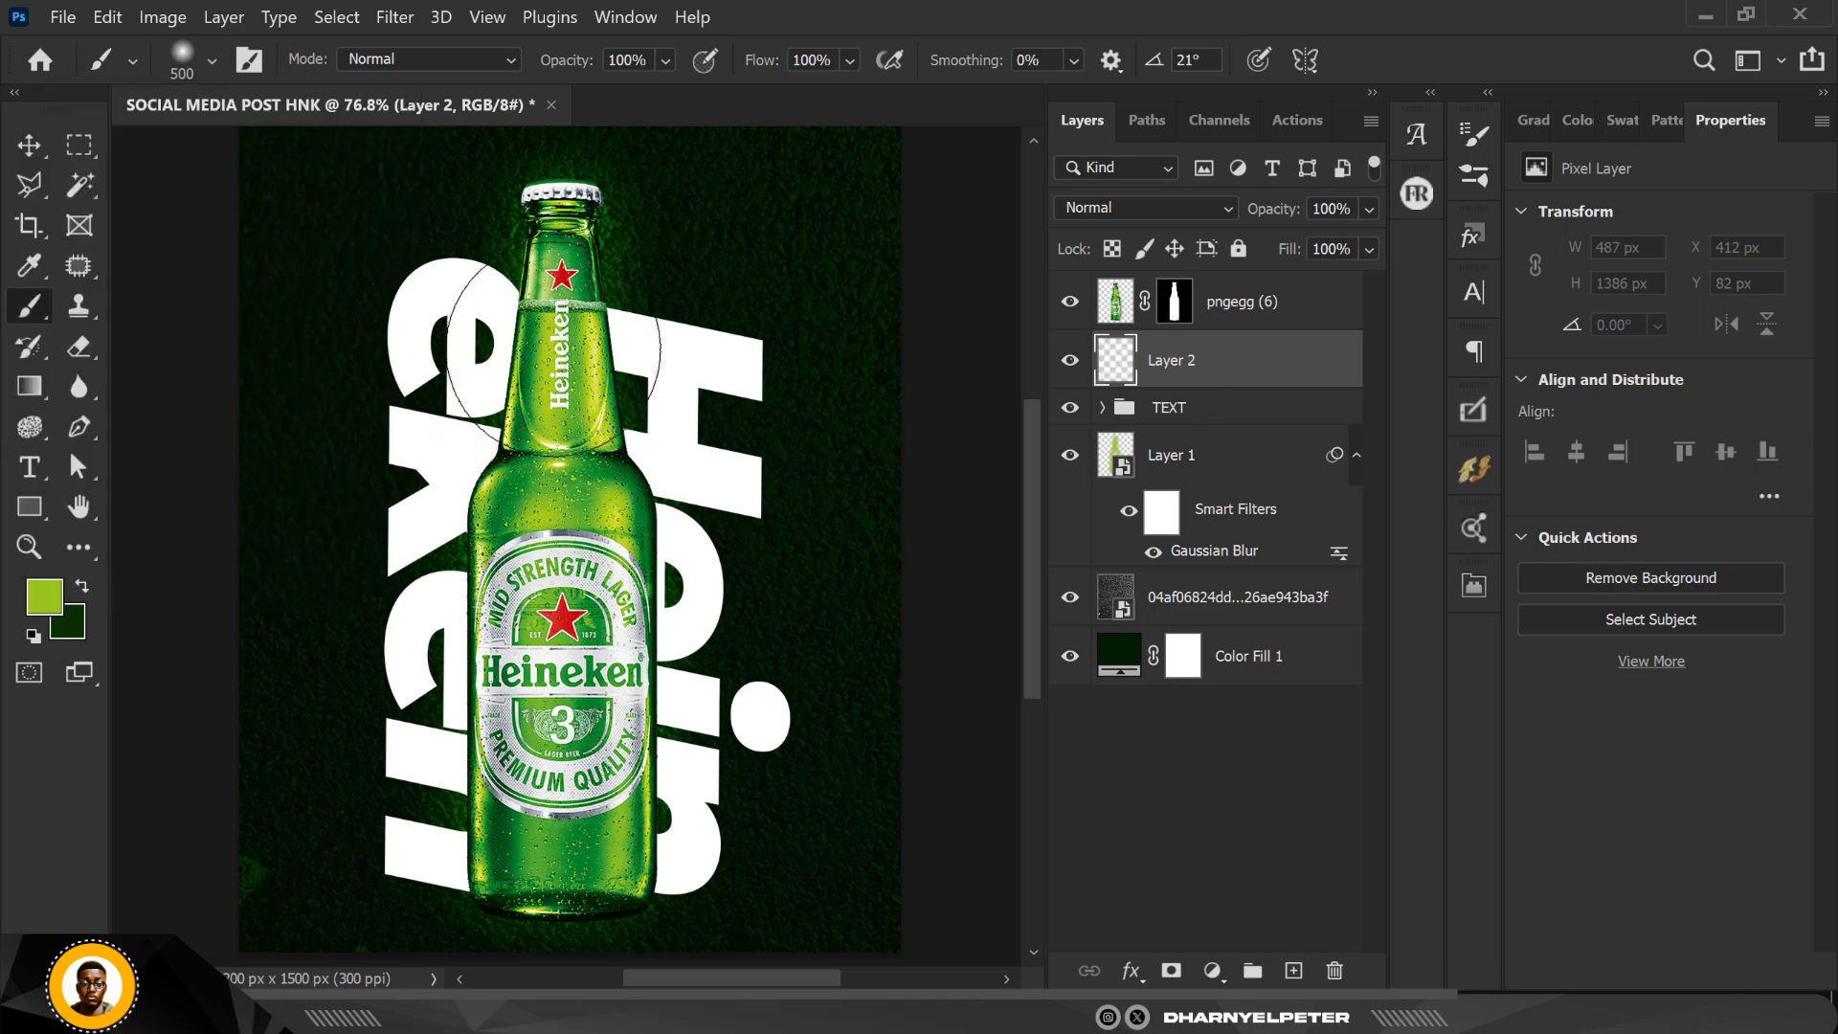
drag(555, 354, 573, 886)
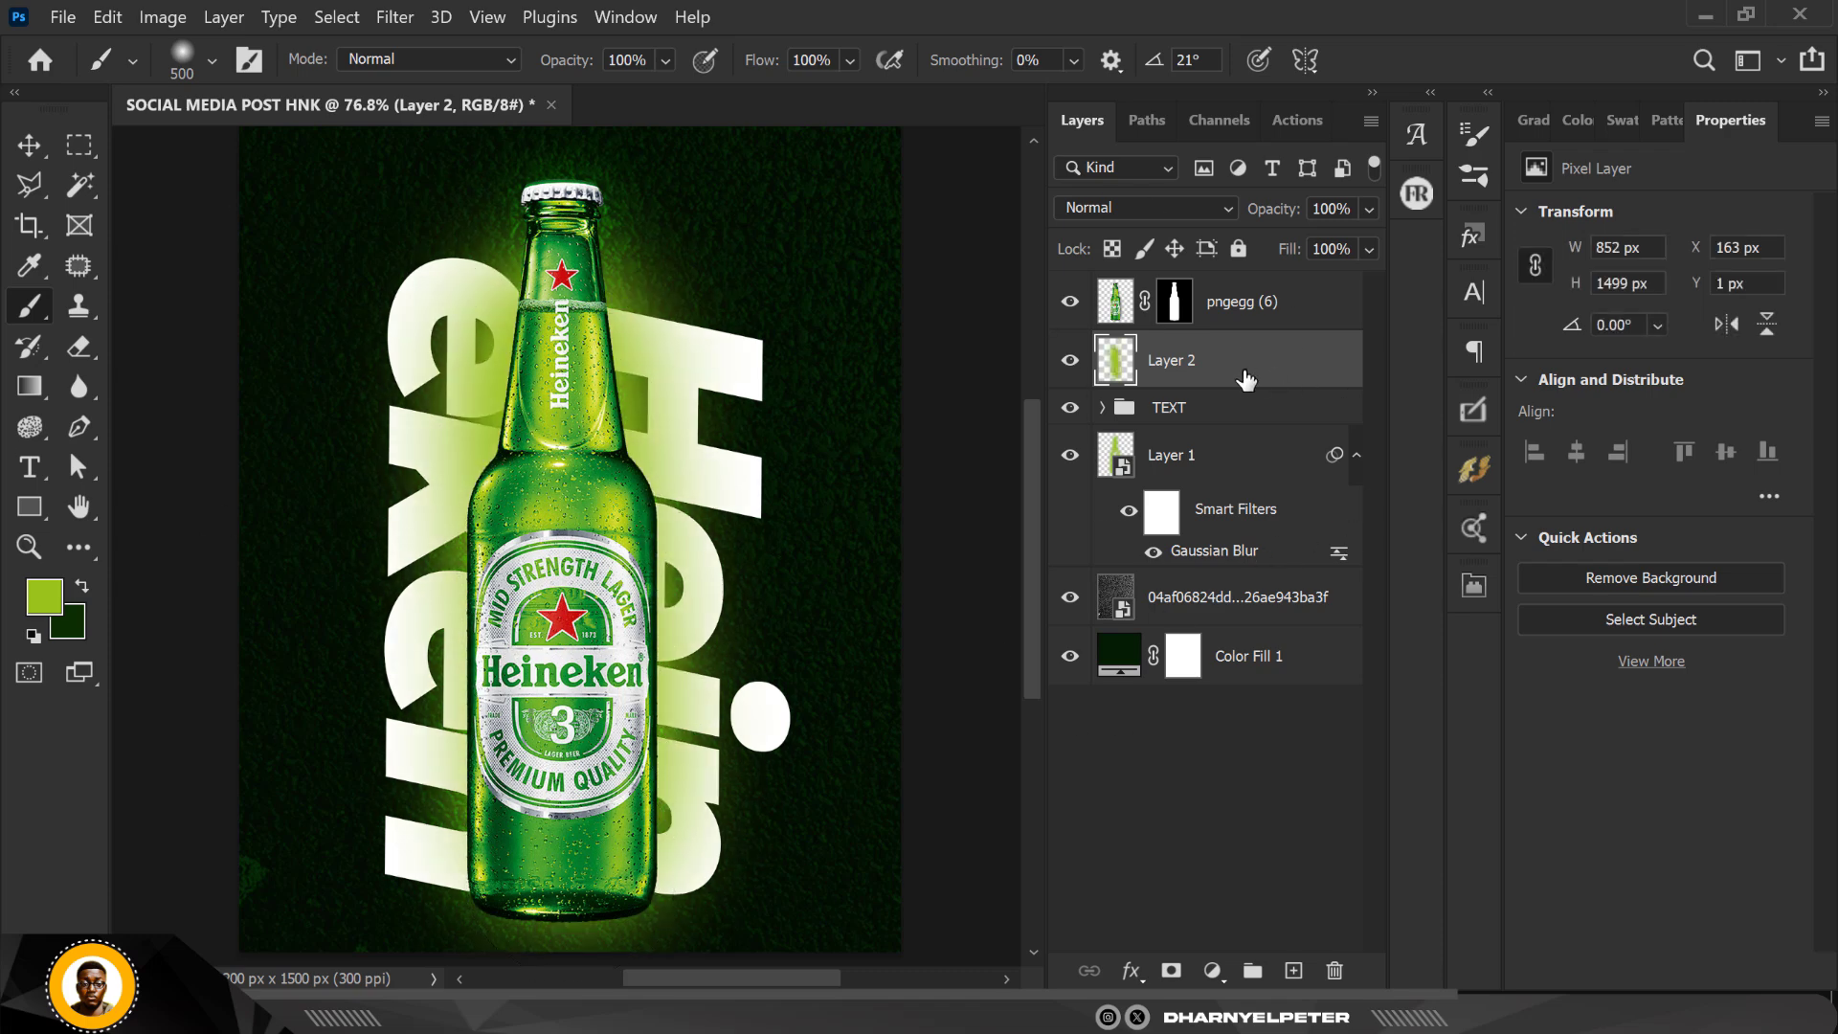
Step: Set the painted glow layer to Linear Dodge (Add), clip it to the TEXT group, and compare the result with the layer hidden
click(1173, 203)
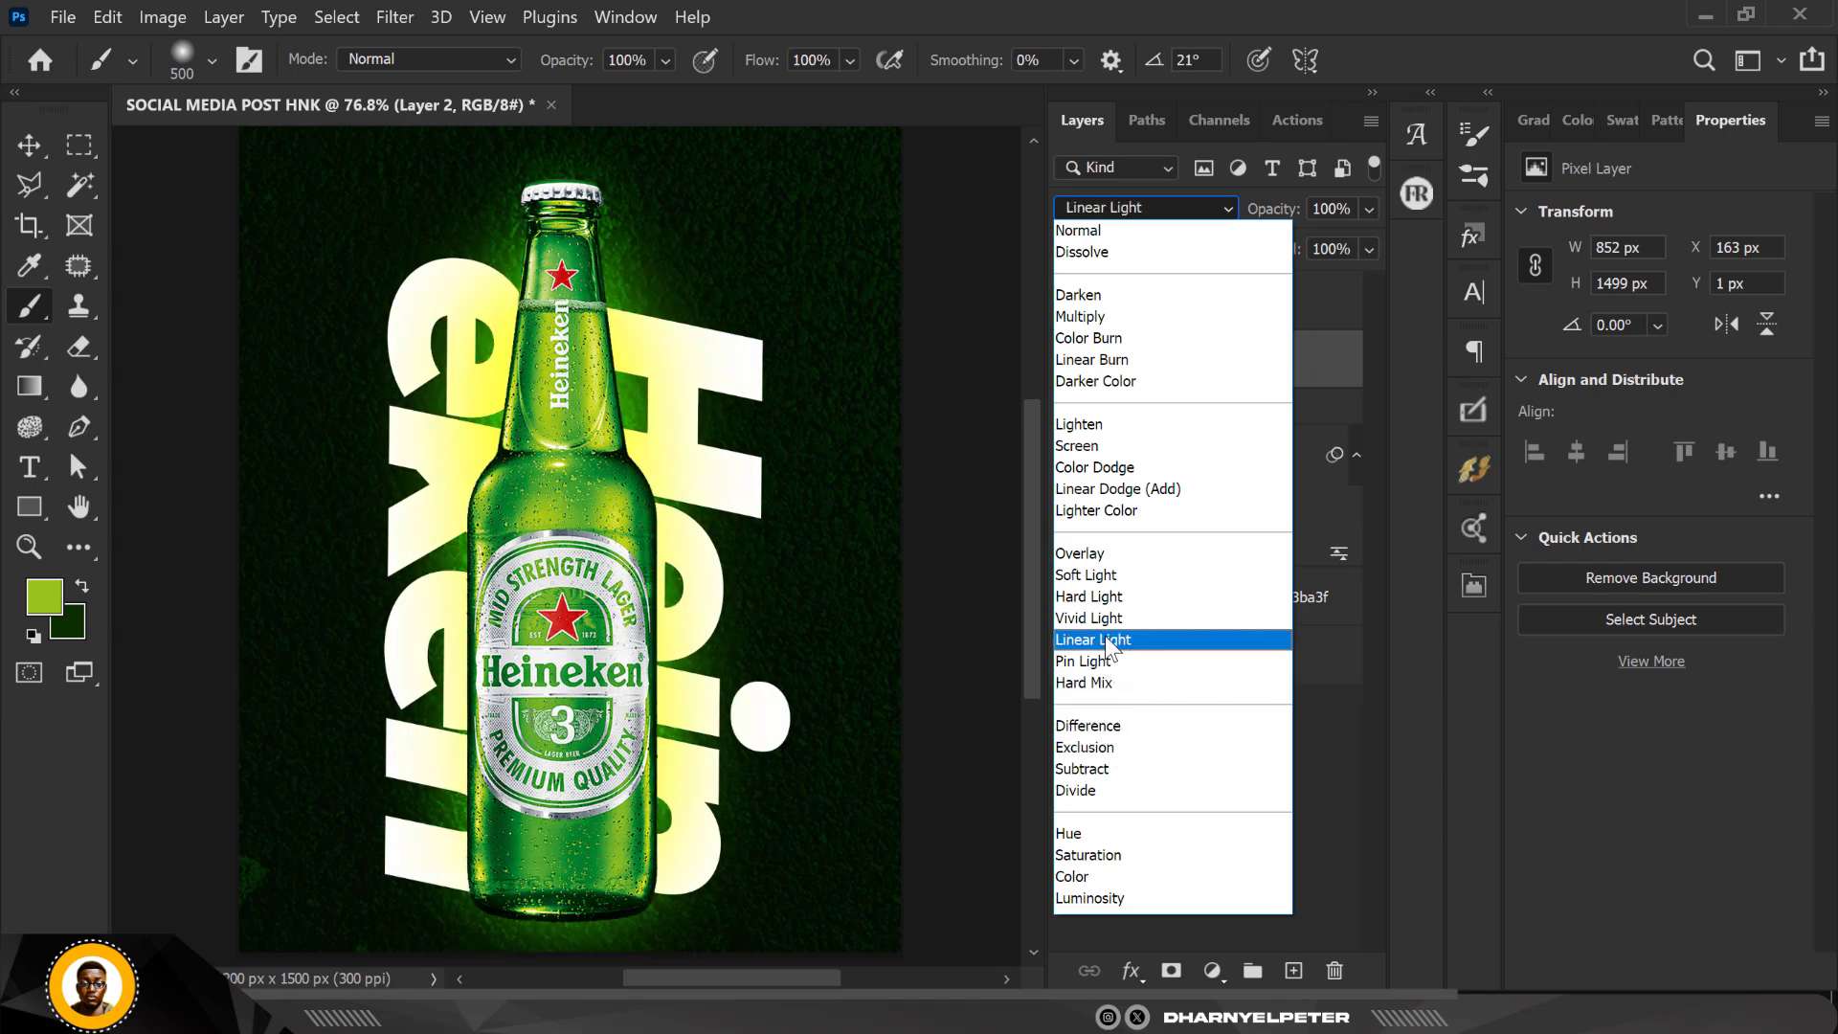
click(1111, 490)
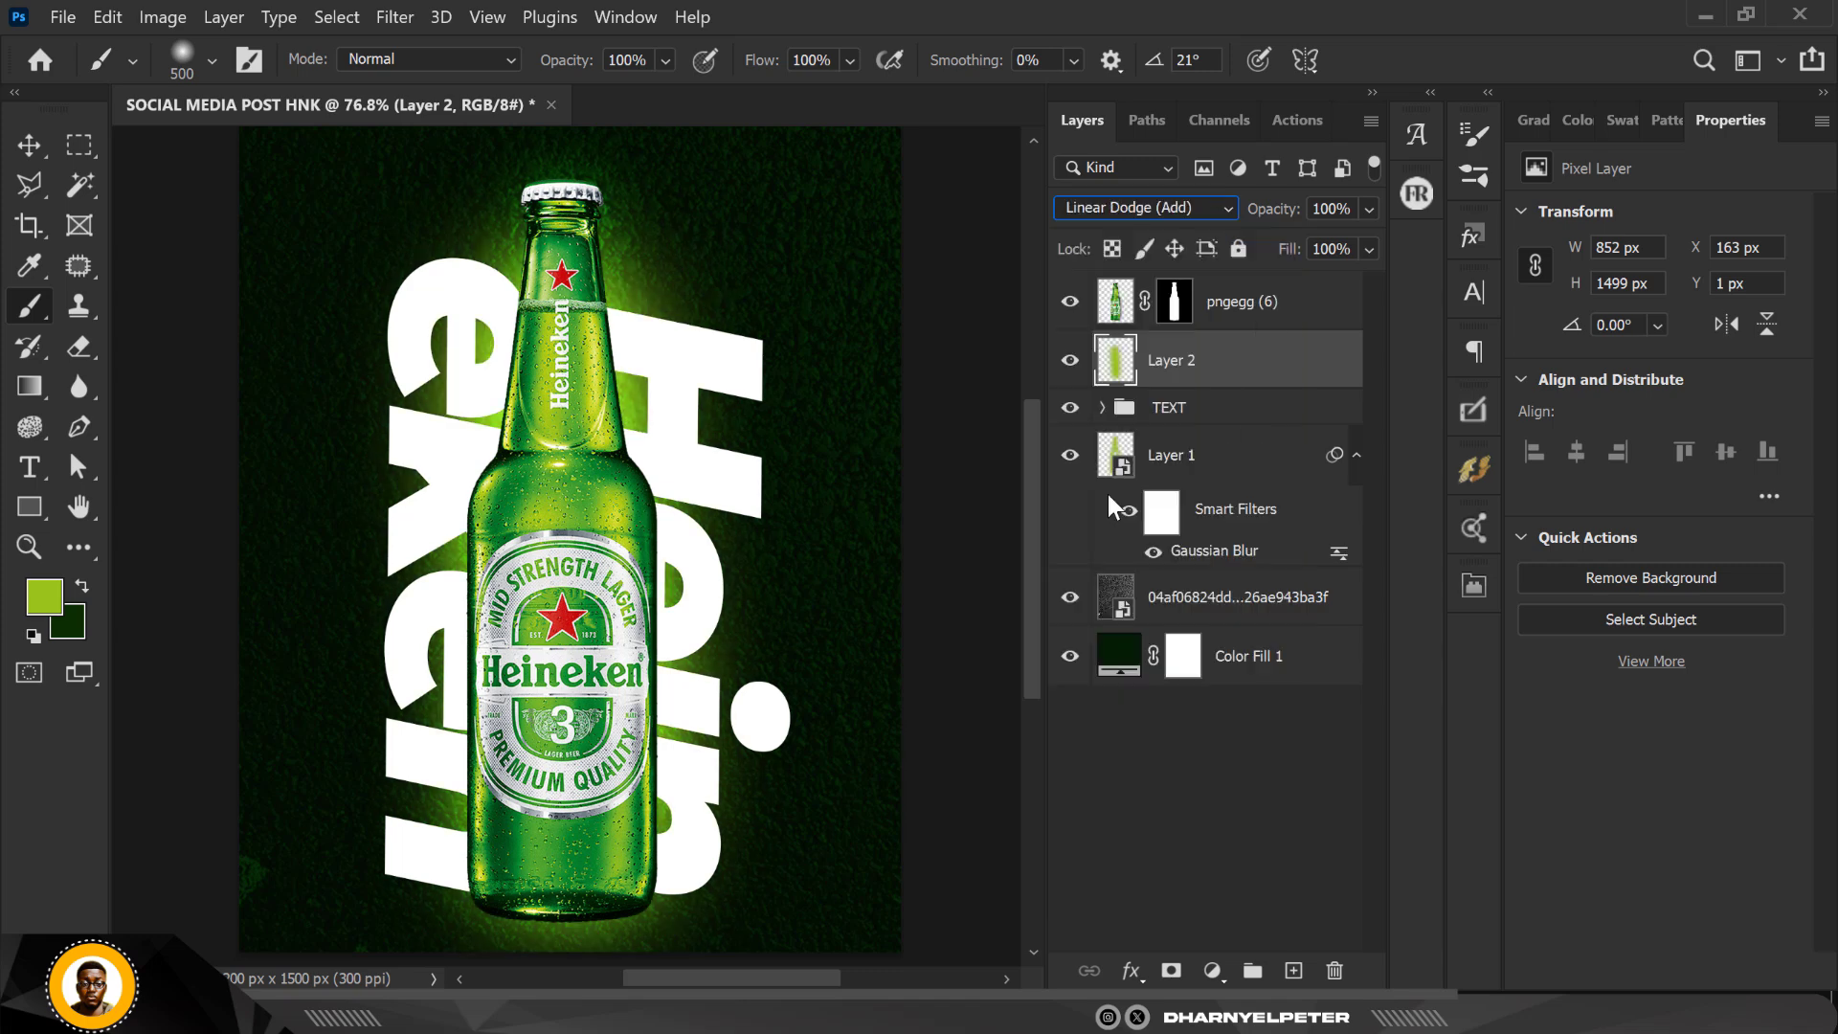
right_click(1250, 371)
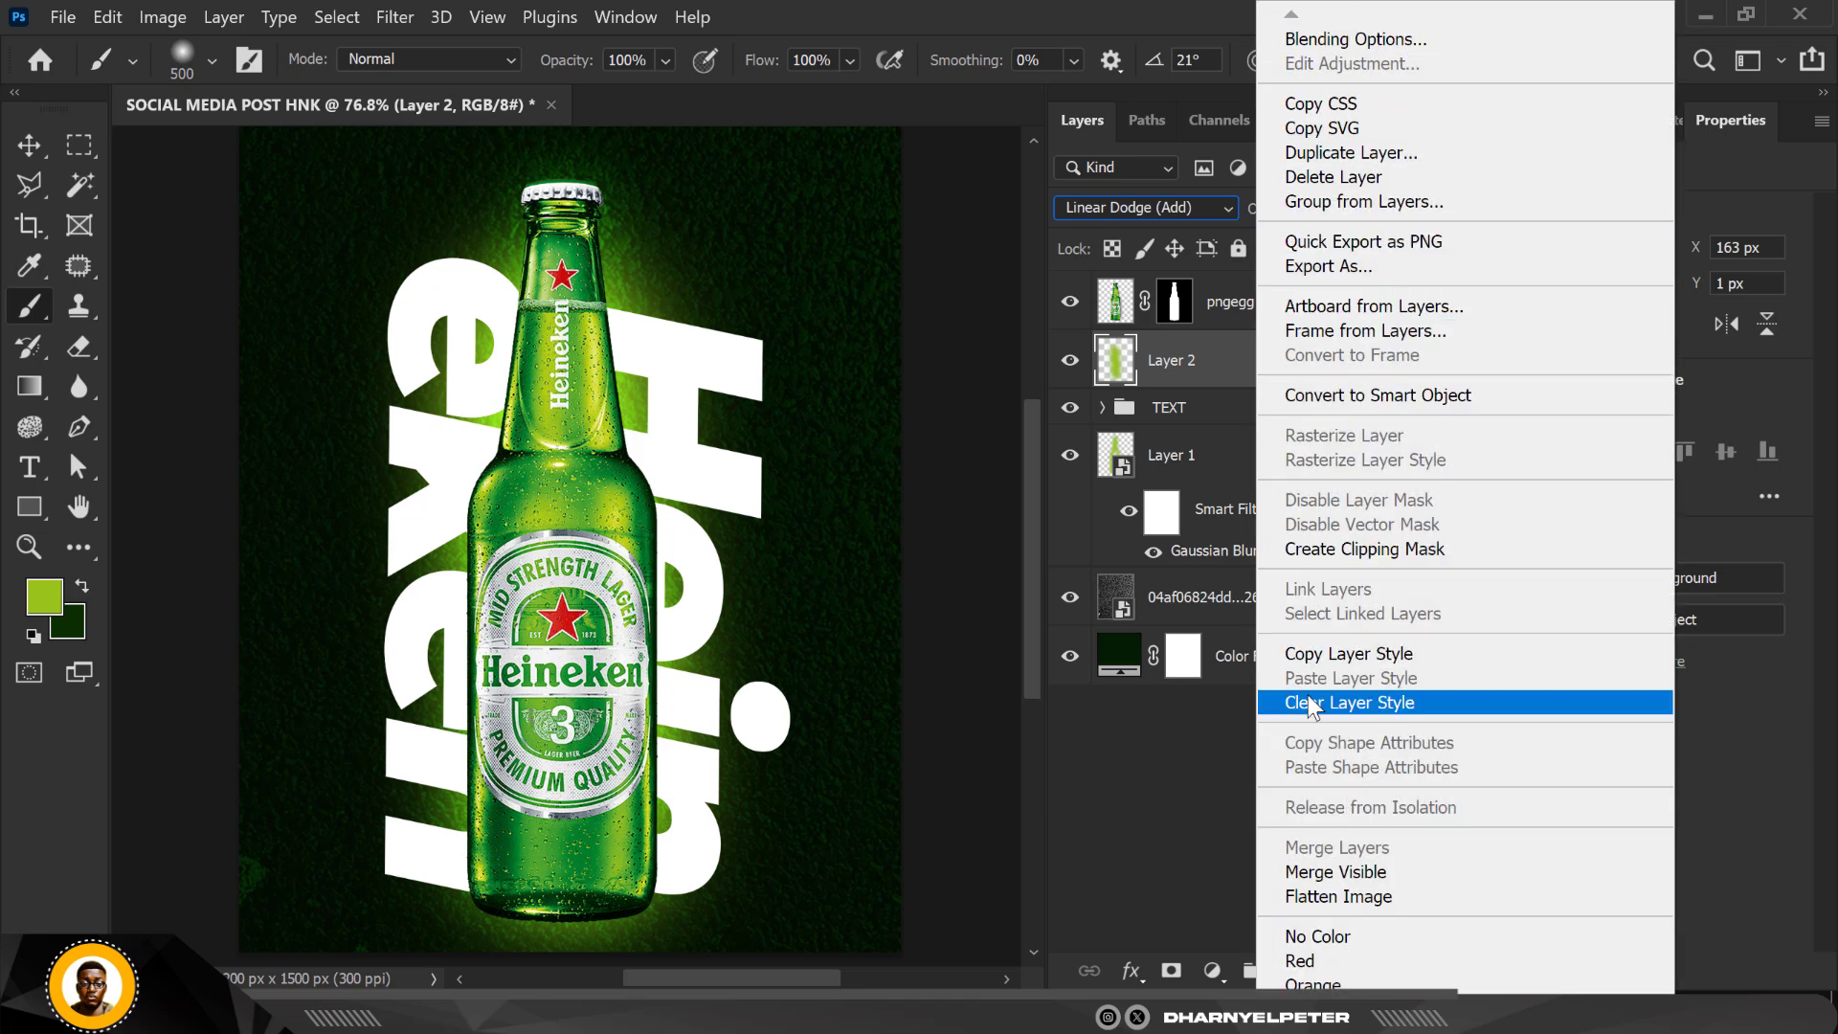
click(1388, 549)
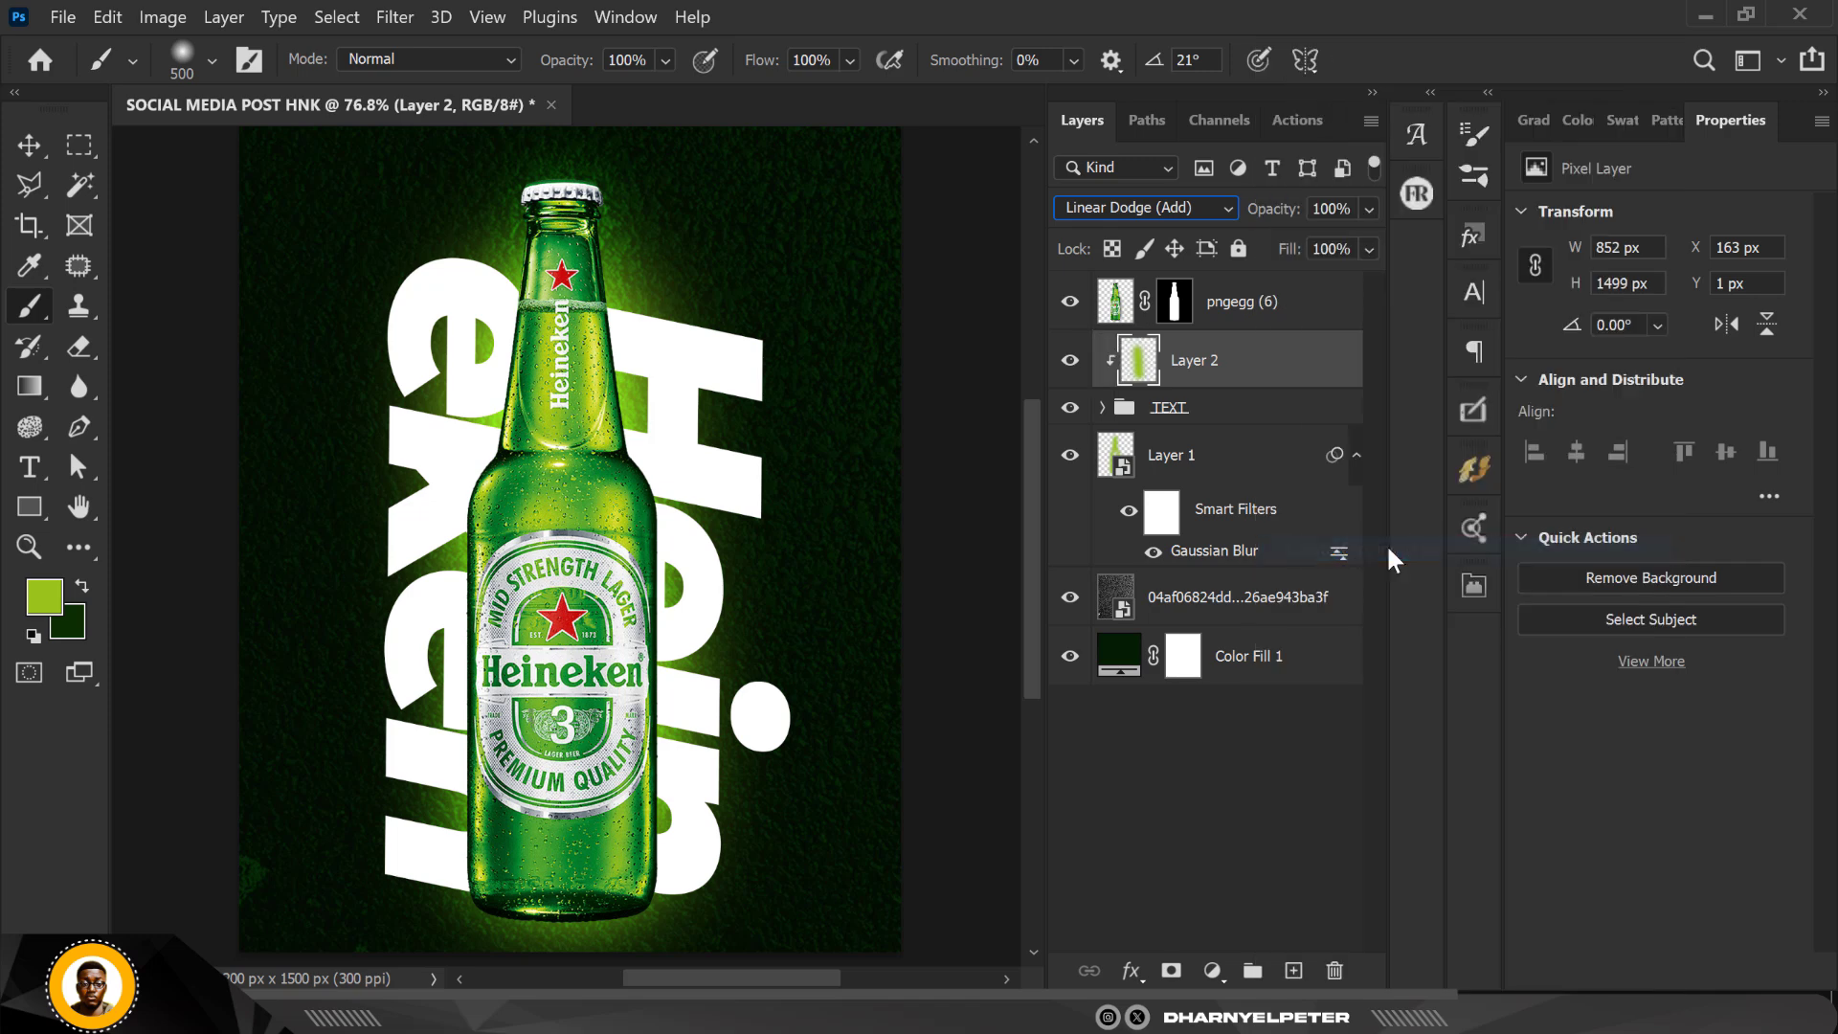
click(1072, 361)
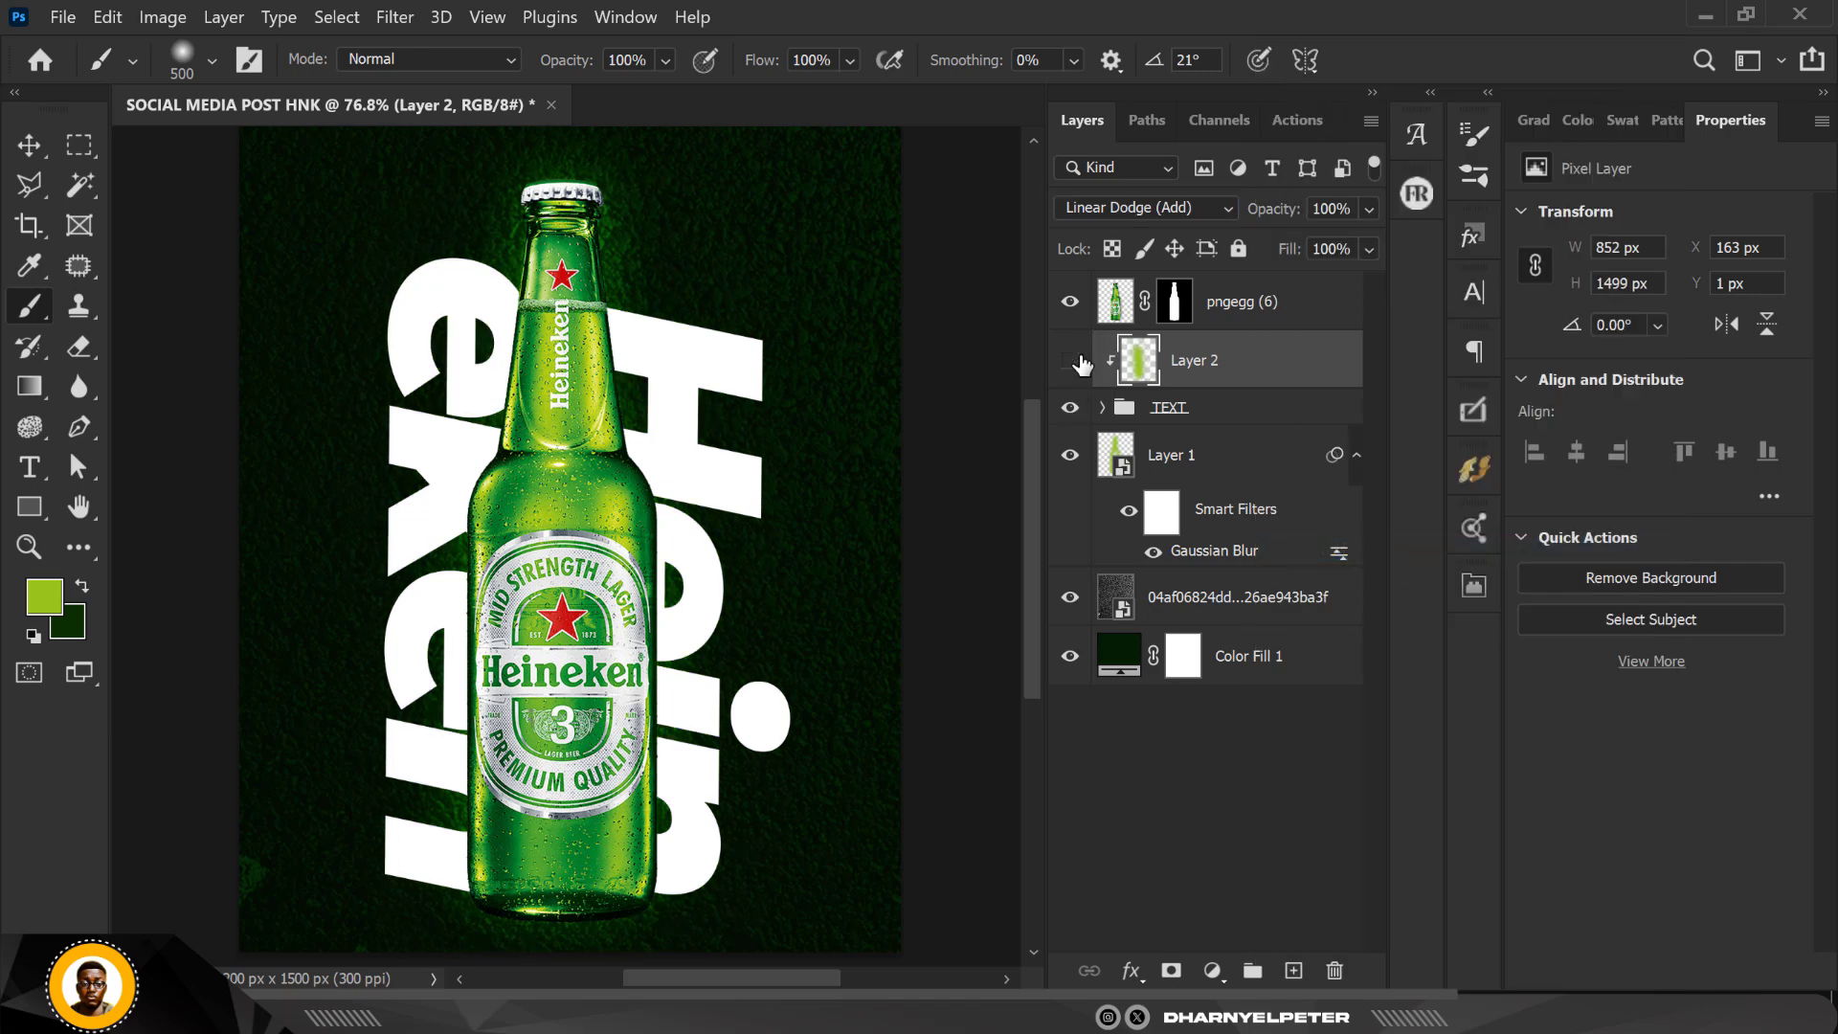
click(1071, 361)
Step: Change the clipped glow layer's blend mode to Dissolve and lower its fill to 54%
click(1146, 205)
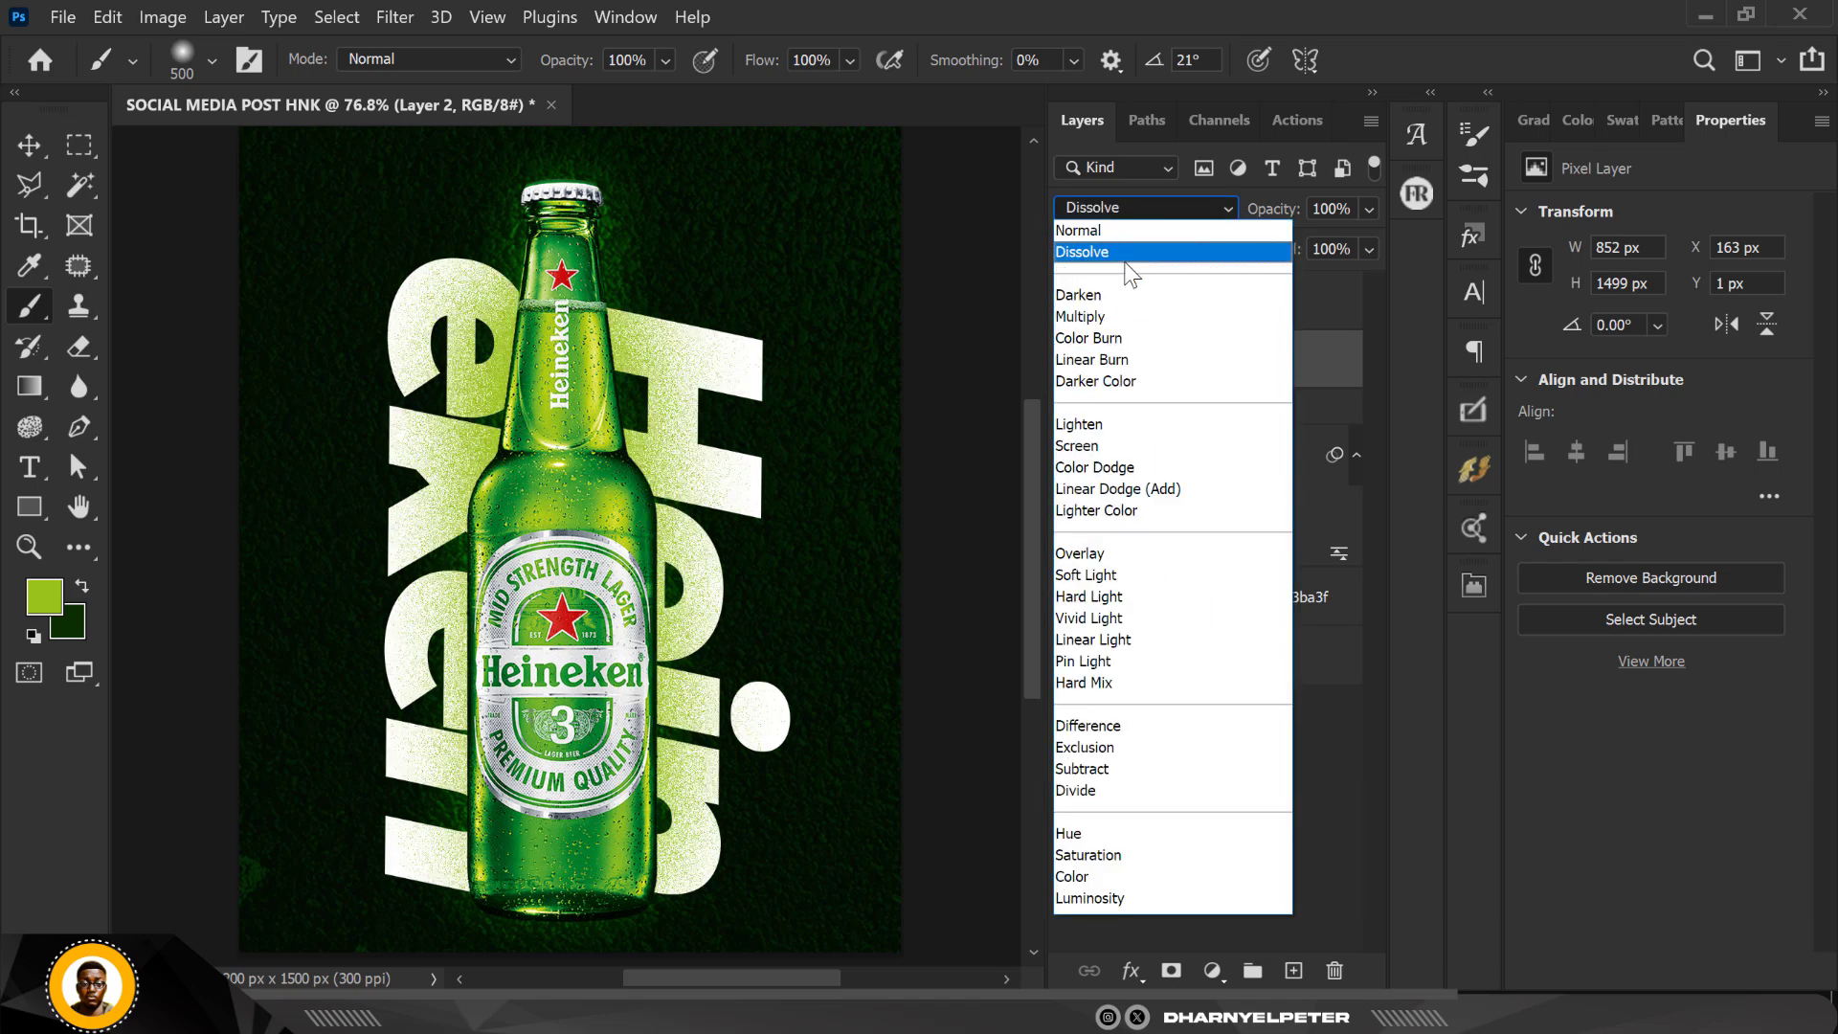
click(1126, 253)
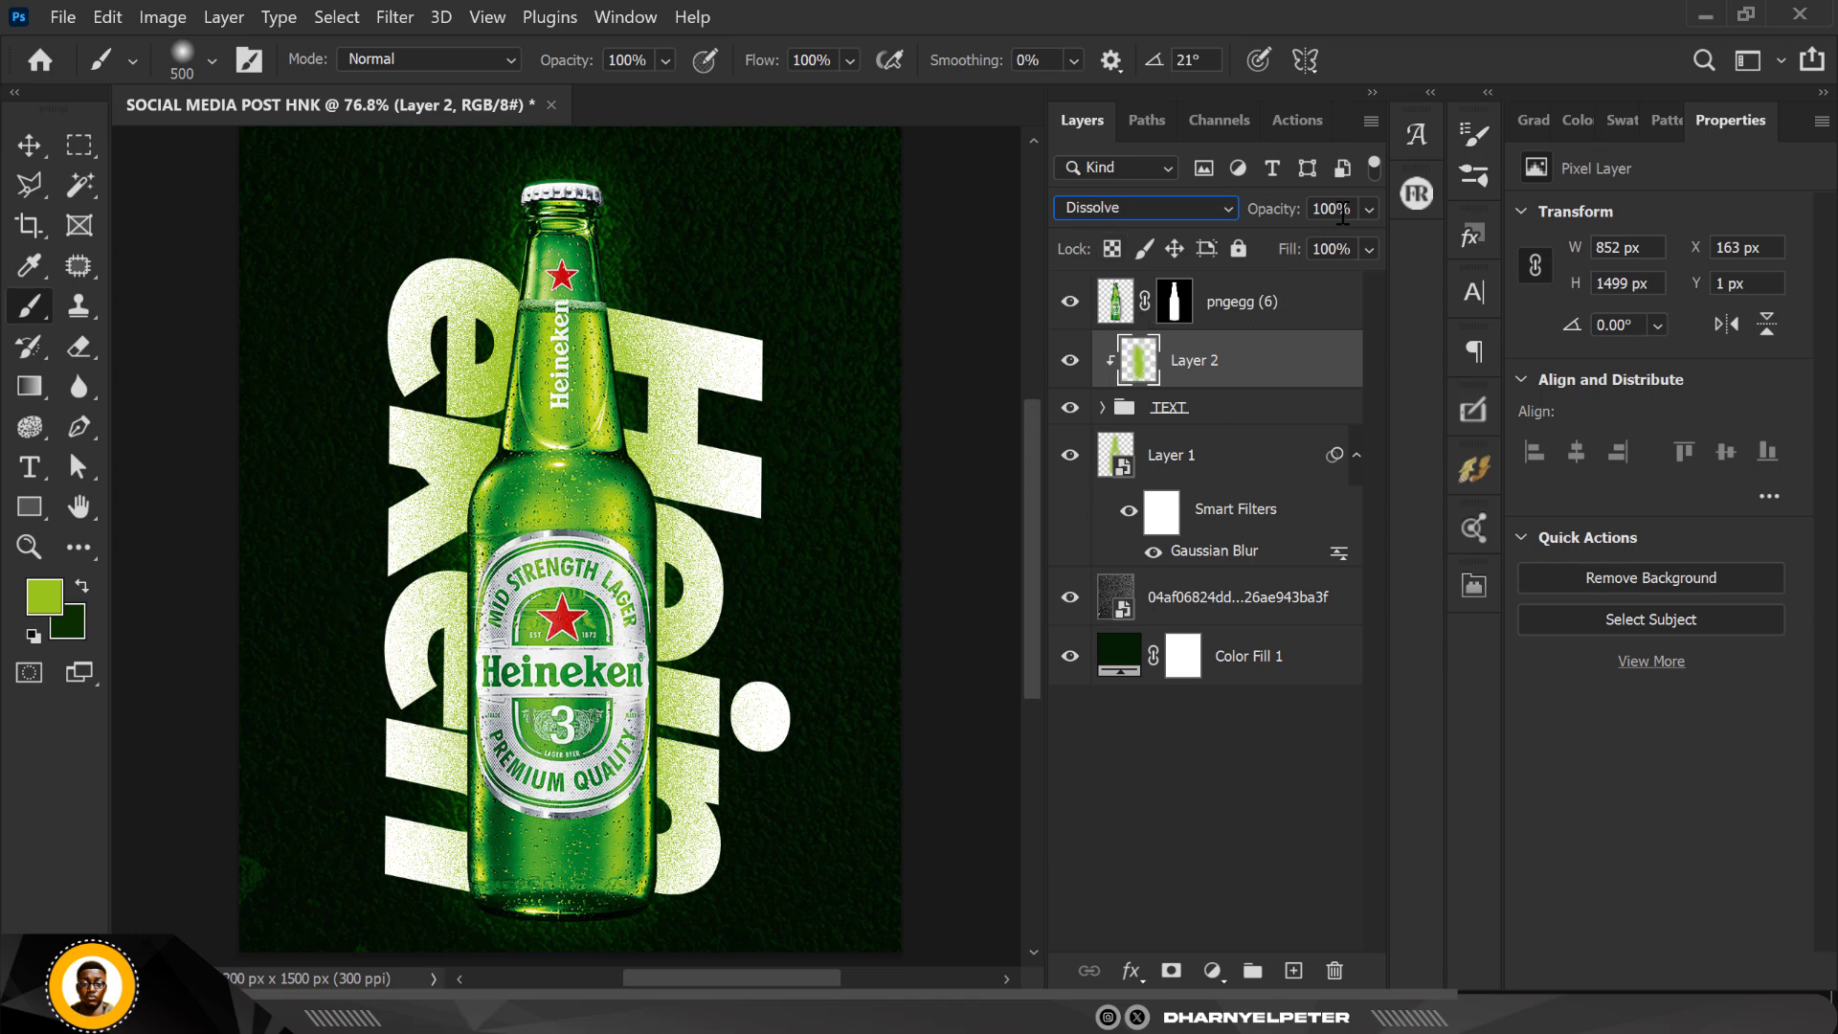
click(1371, 251)
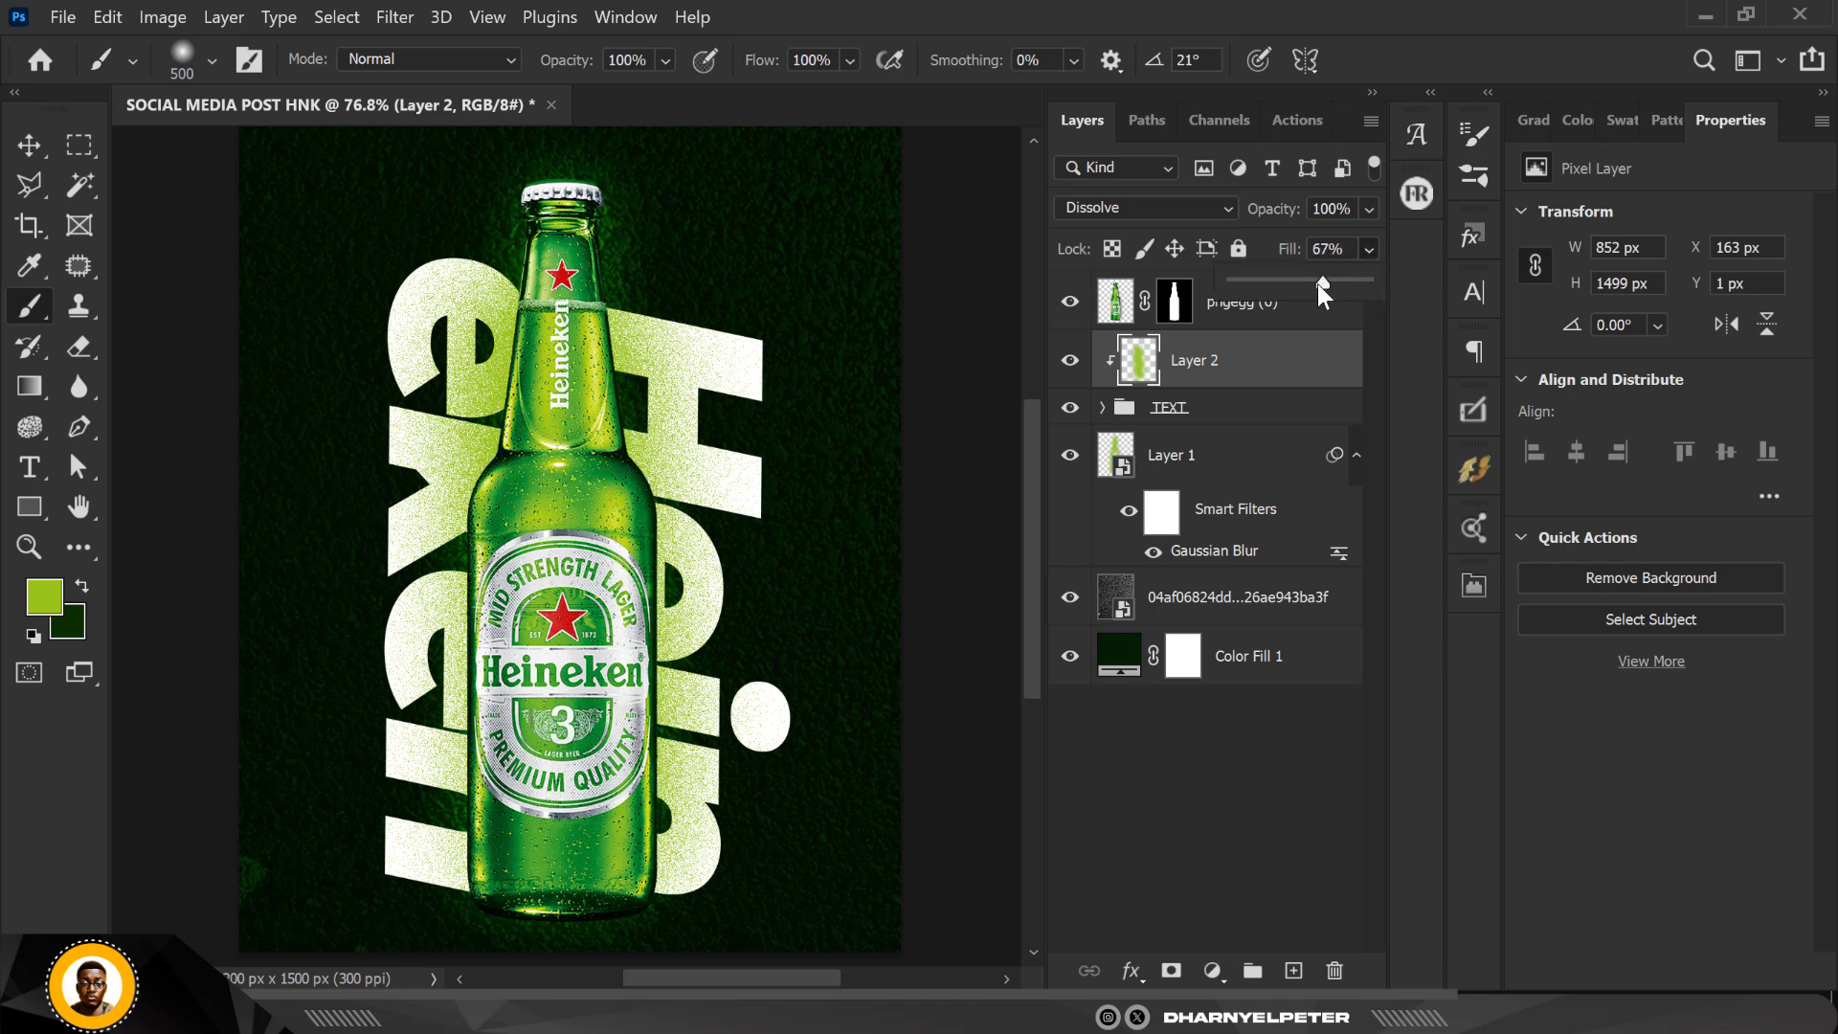
drag(1318, 283, 1307, 286)
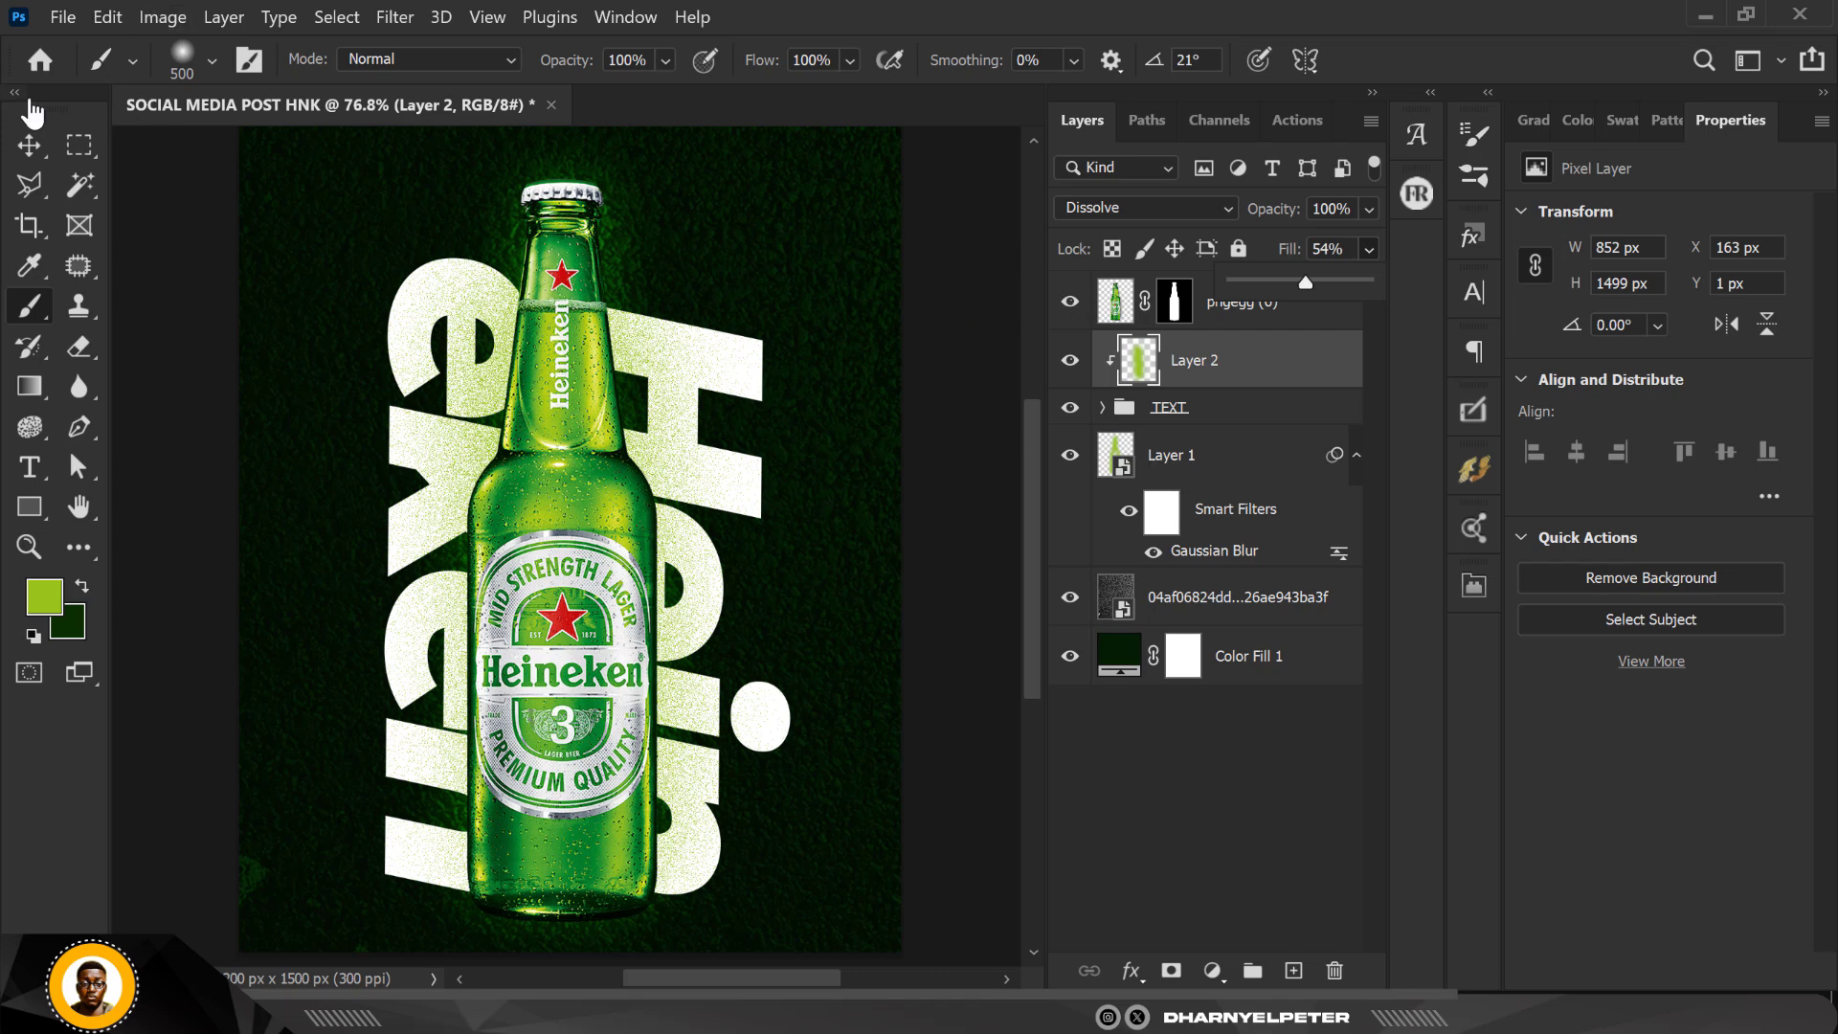
click(34, 145)
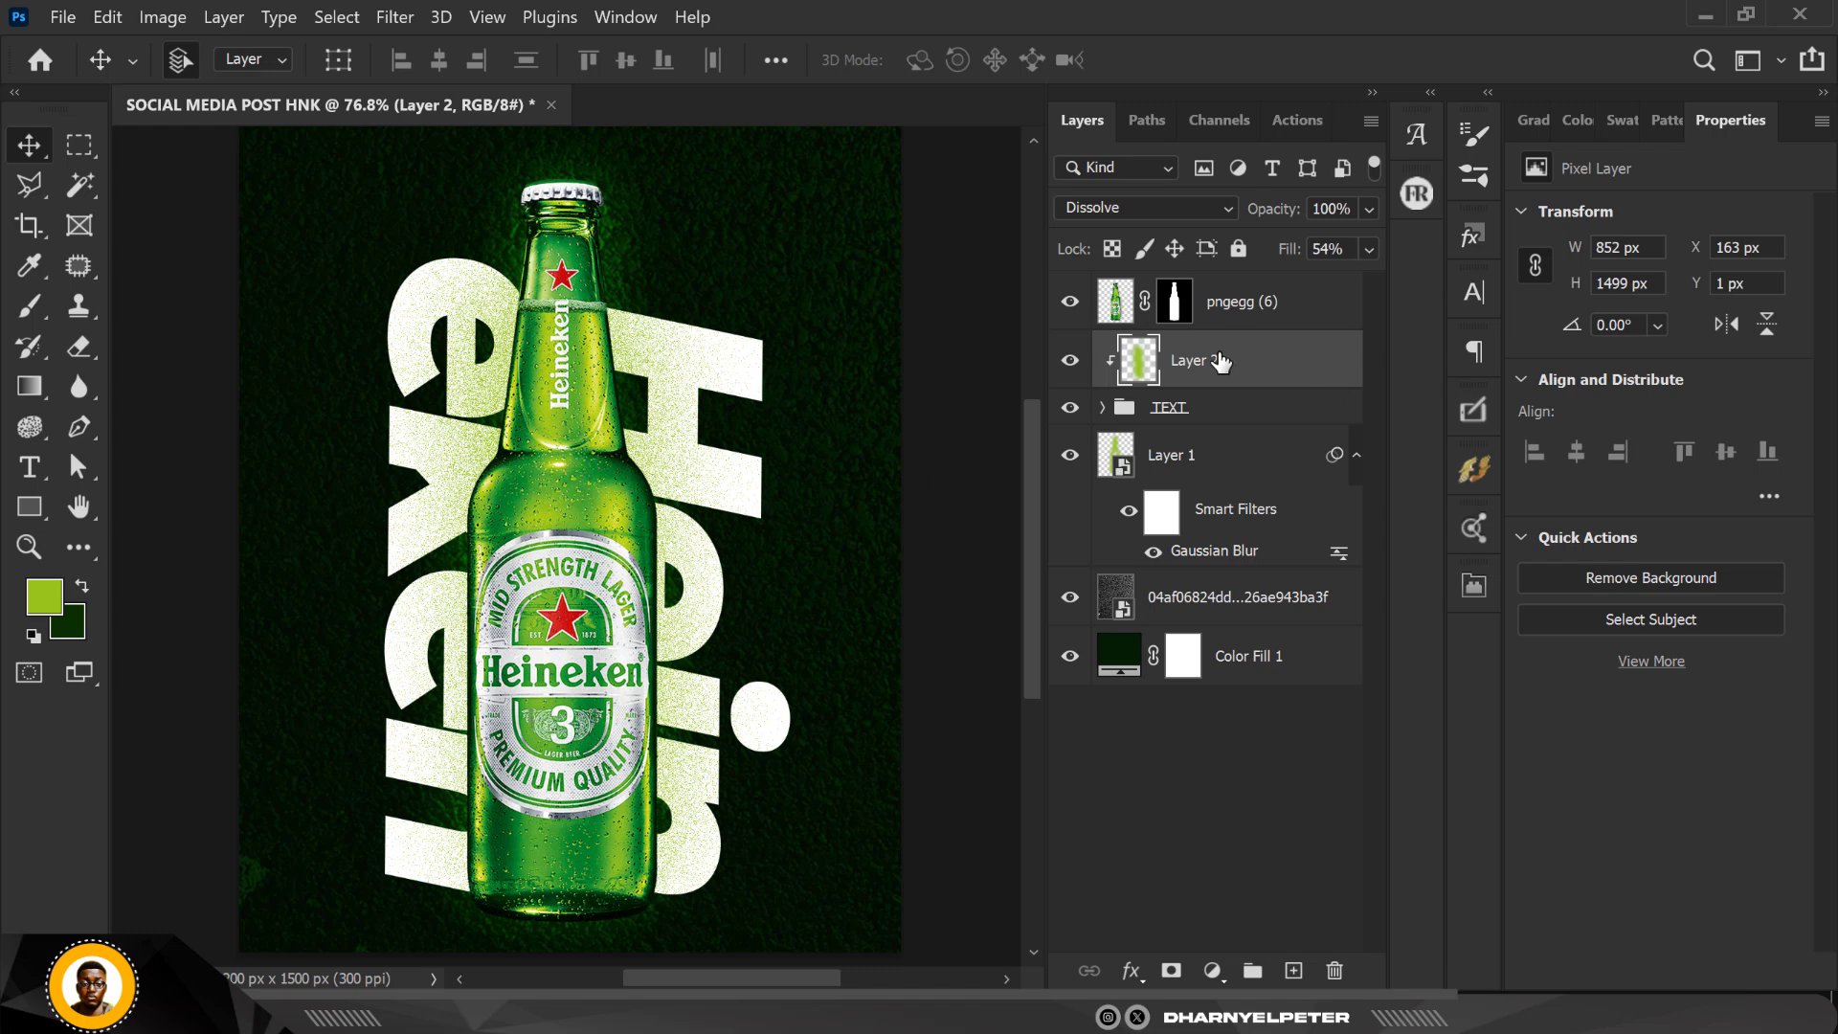
Step: Add an Exposure adjustment layer above the bottle and clip it to the bottle layer
click(1288, 300)
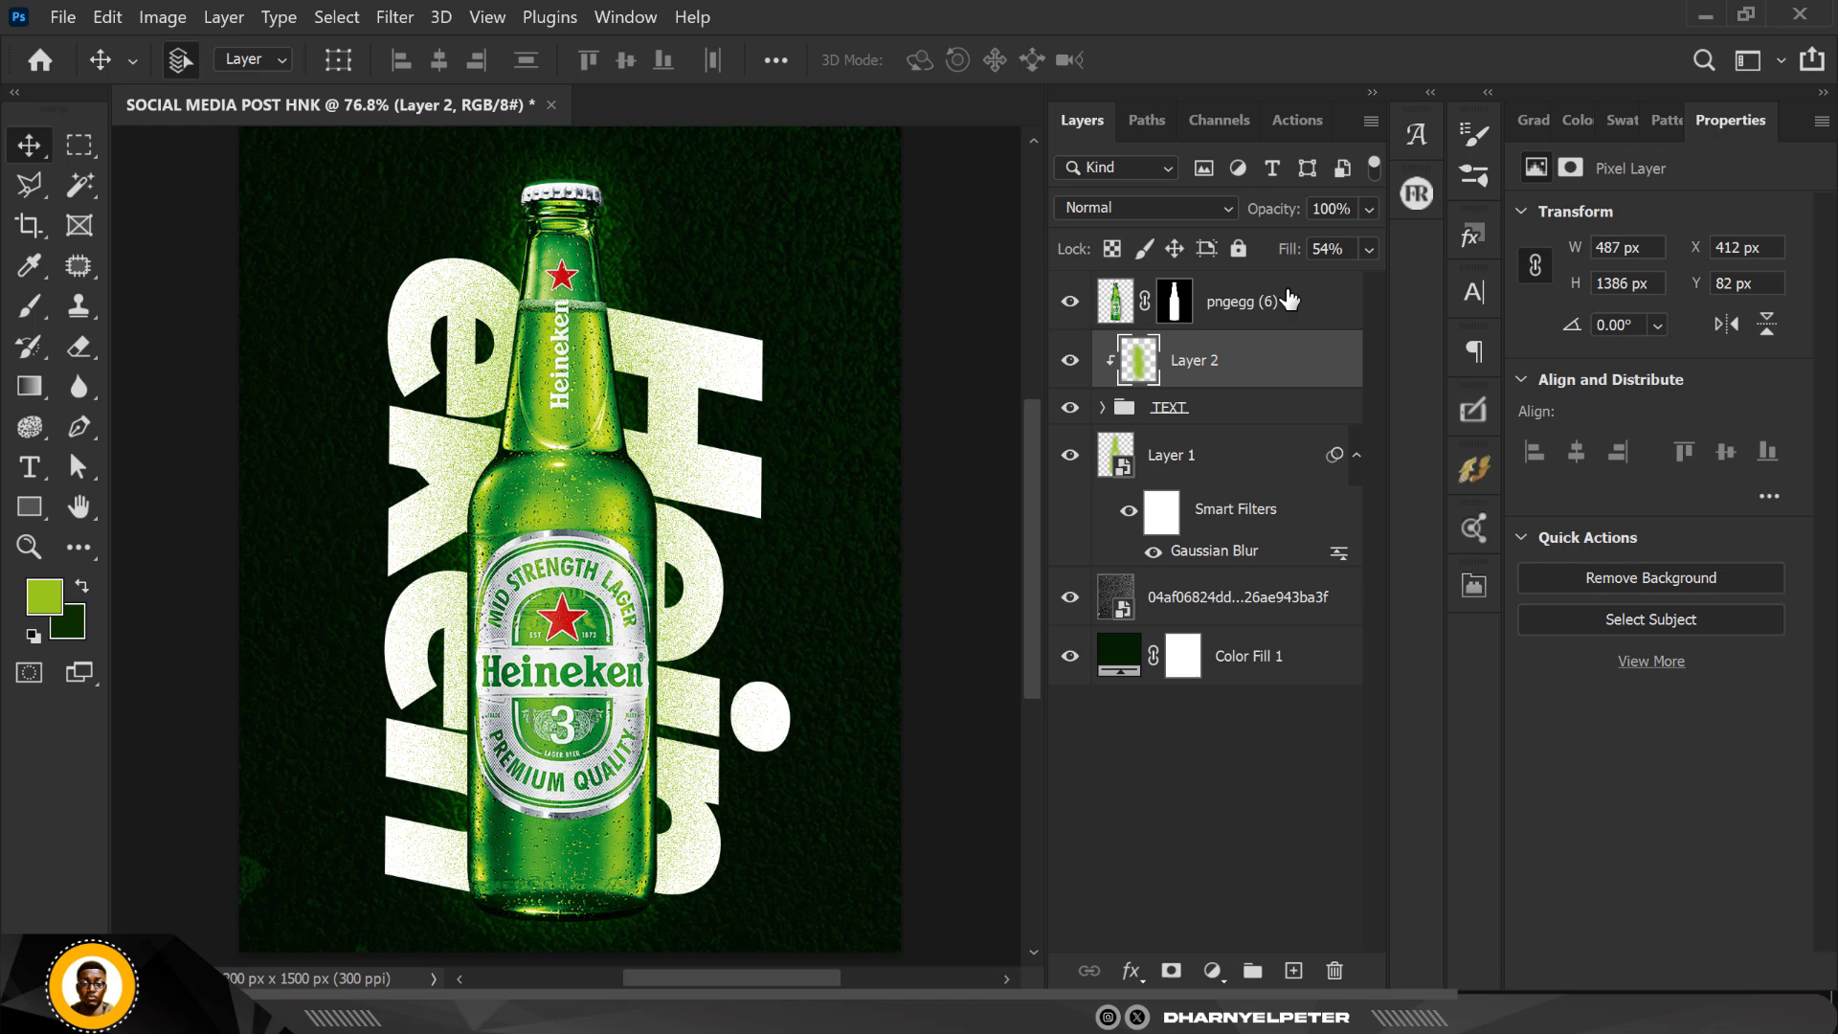
click(1212, 971)
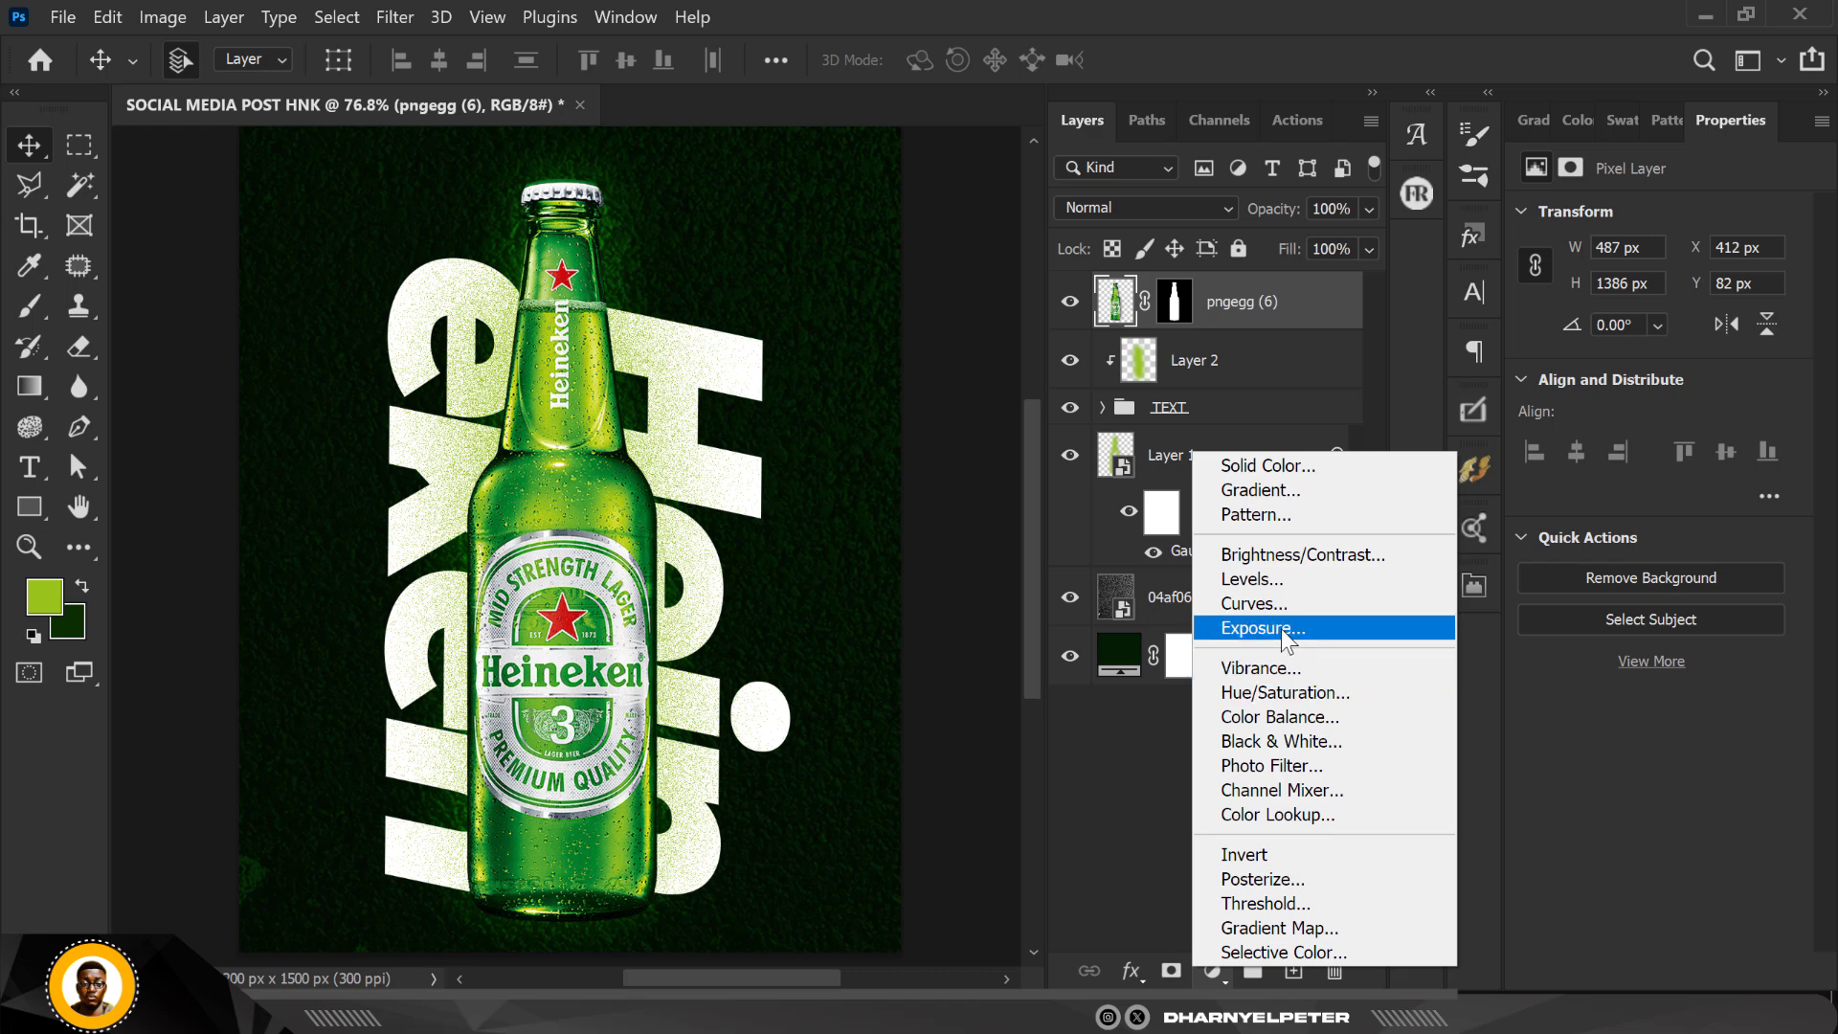
click(1288, 632)
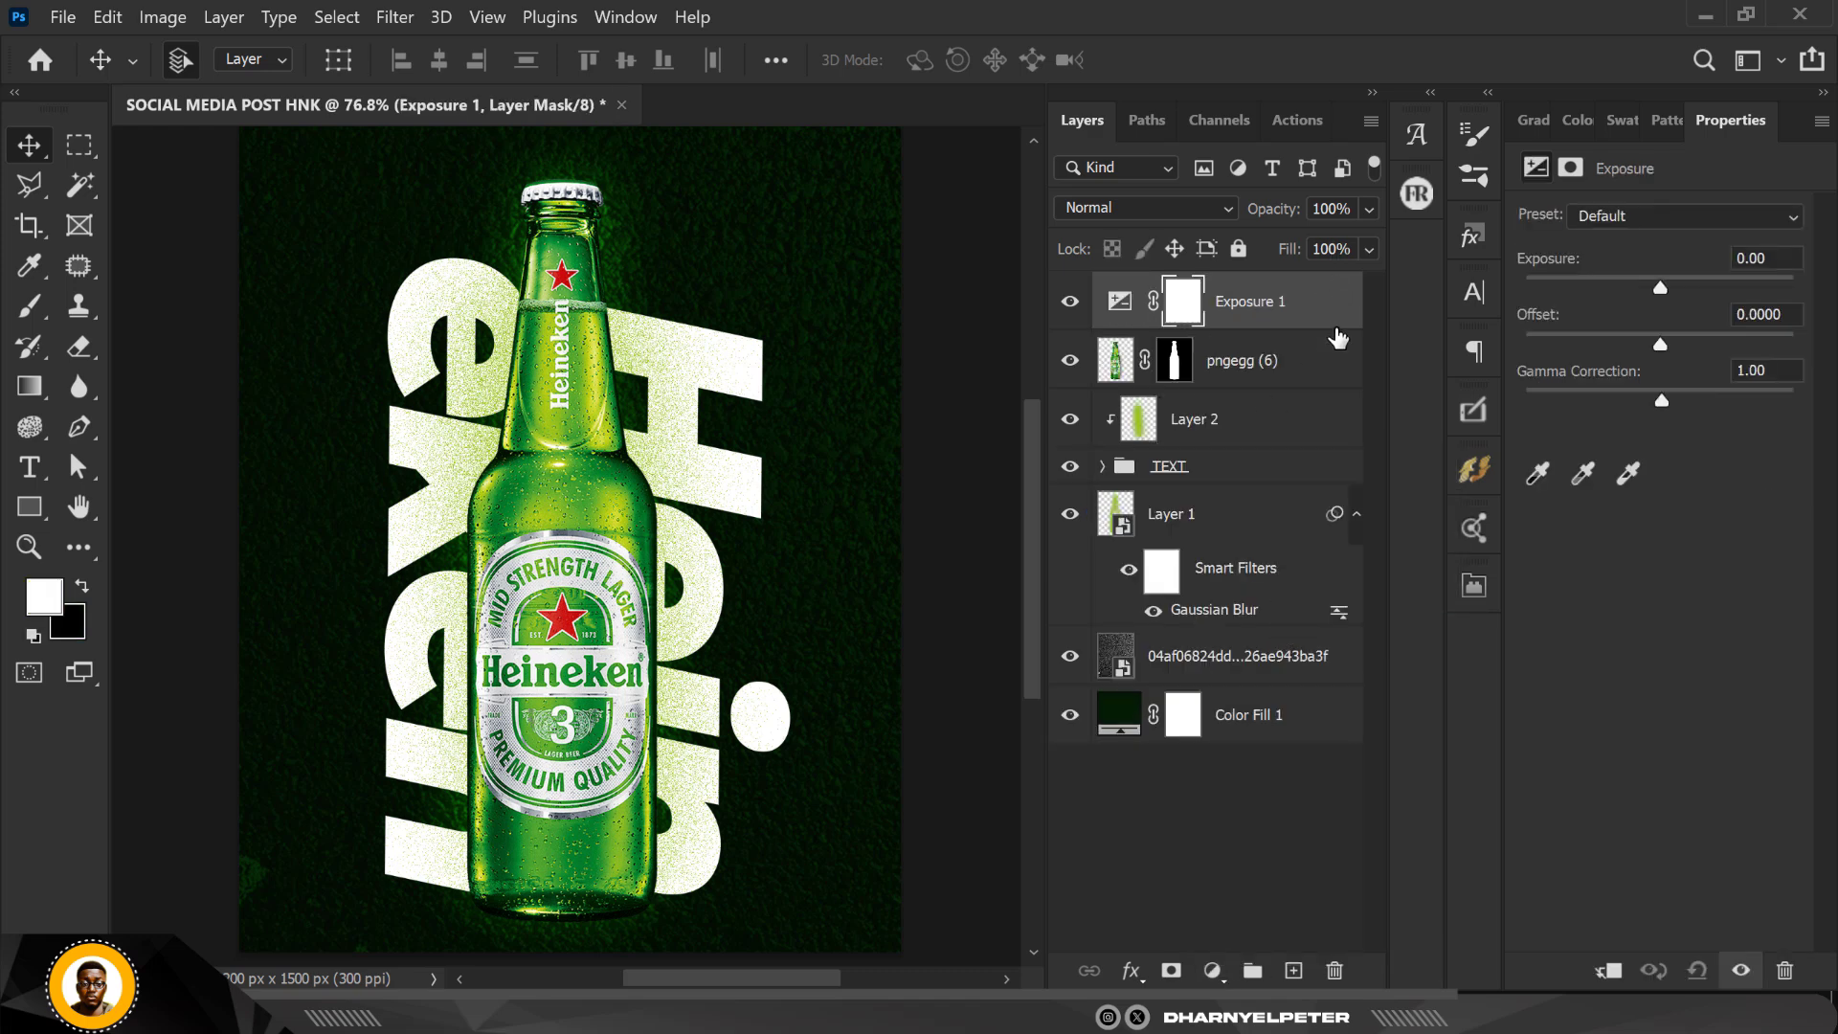
right_click(1337, 308)
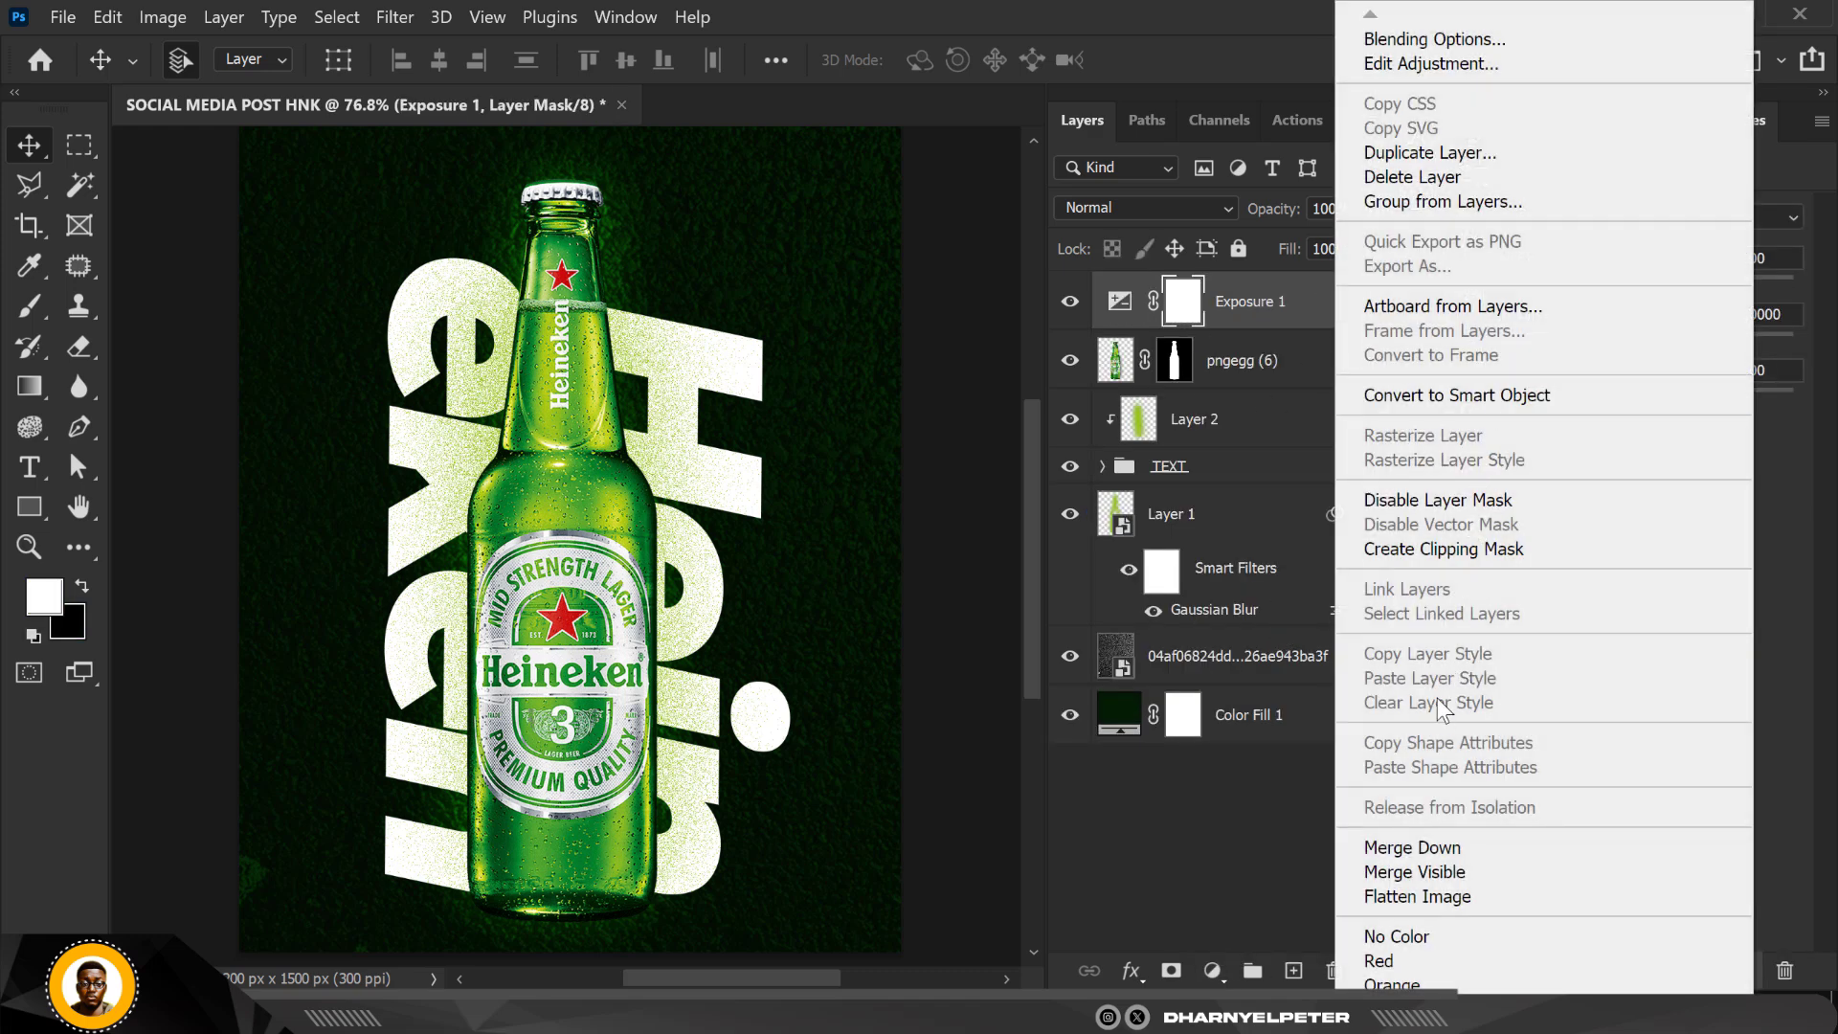
click(1462, 552)
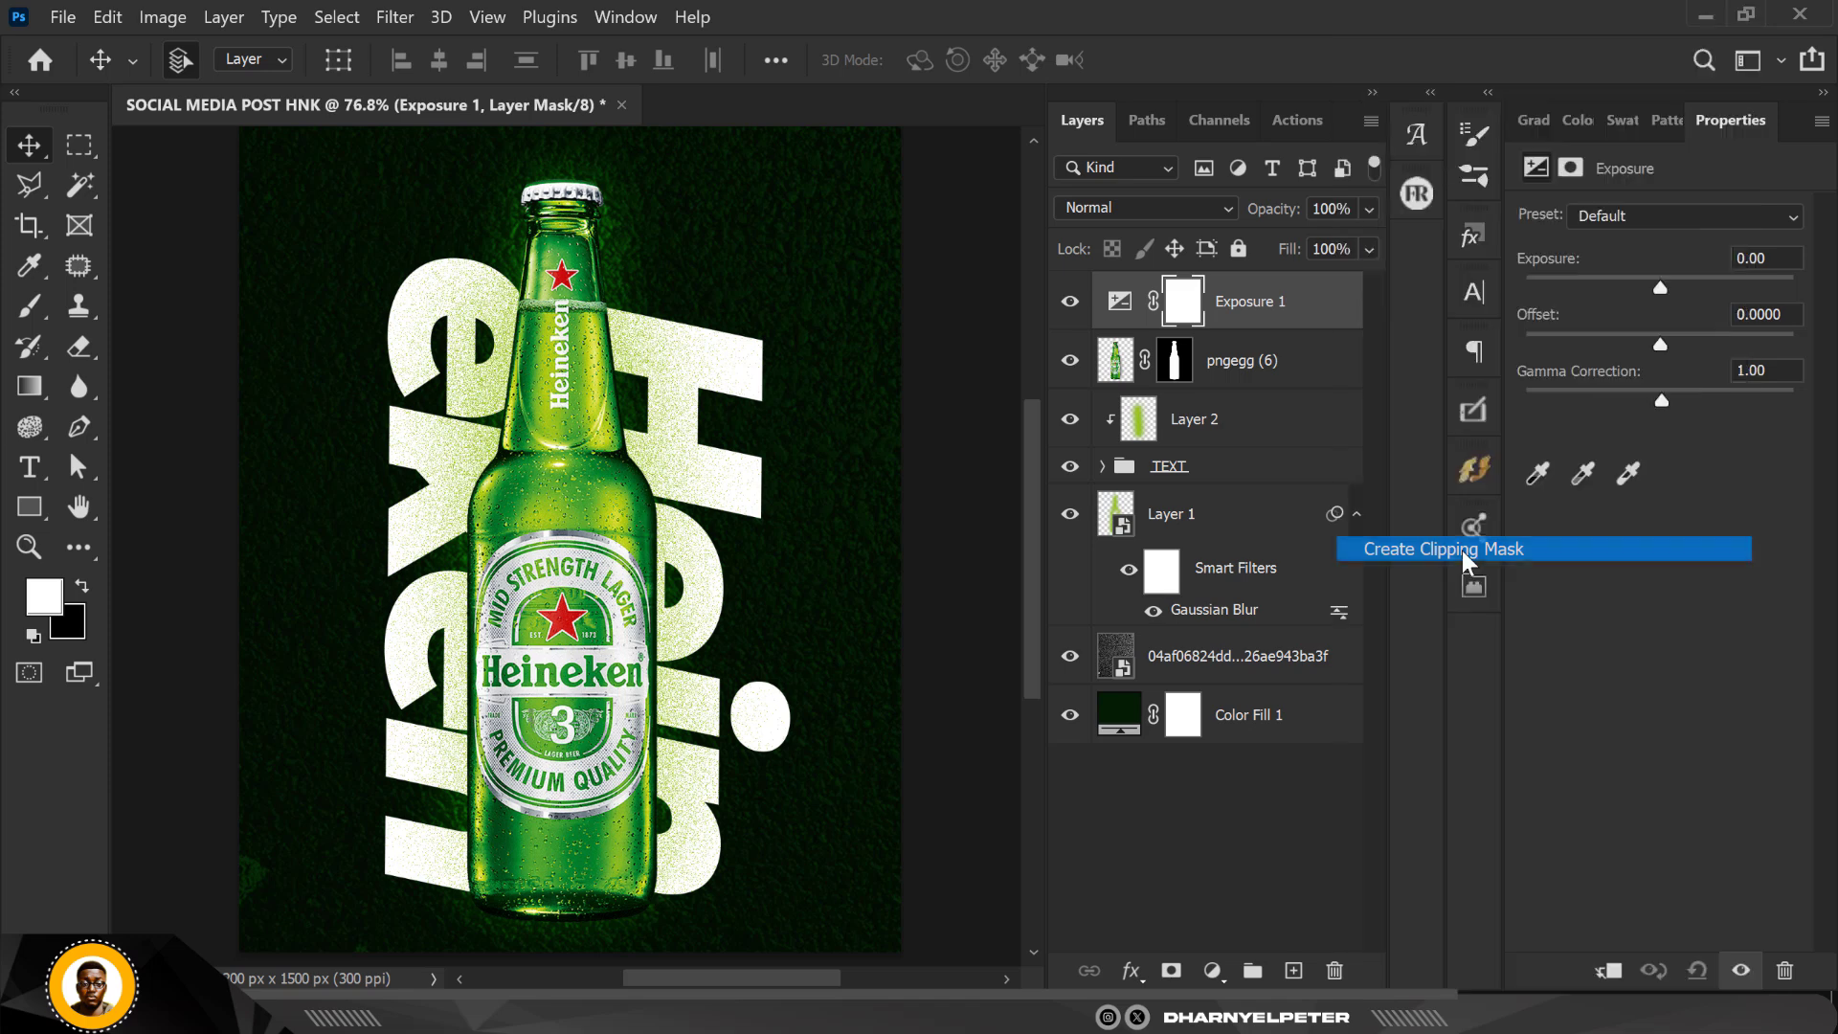
click(1072, 362)
click(1072, 362)
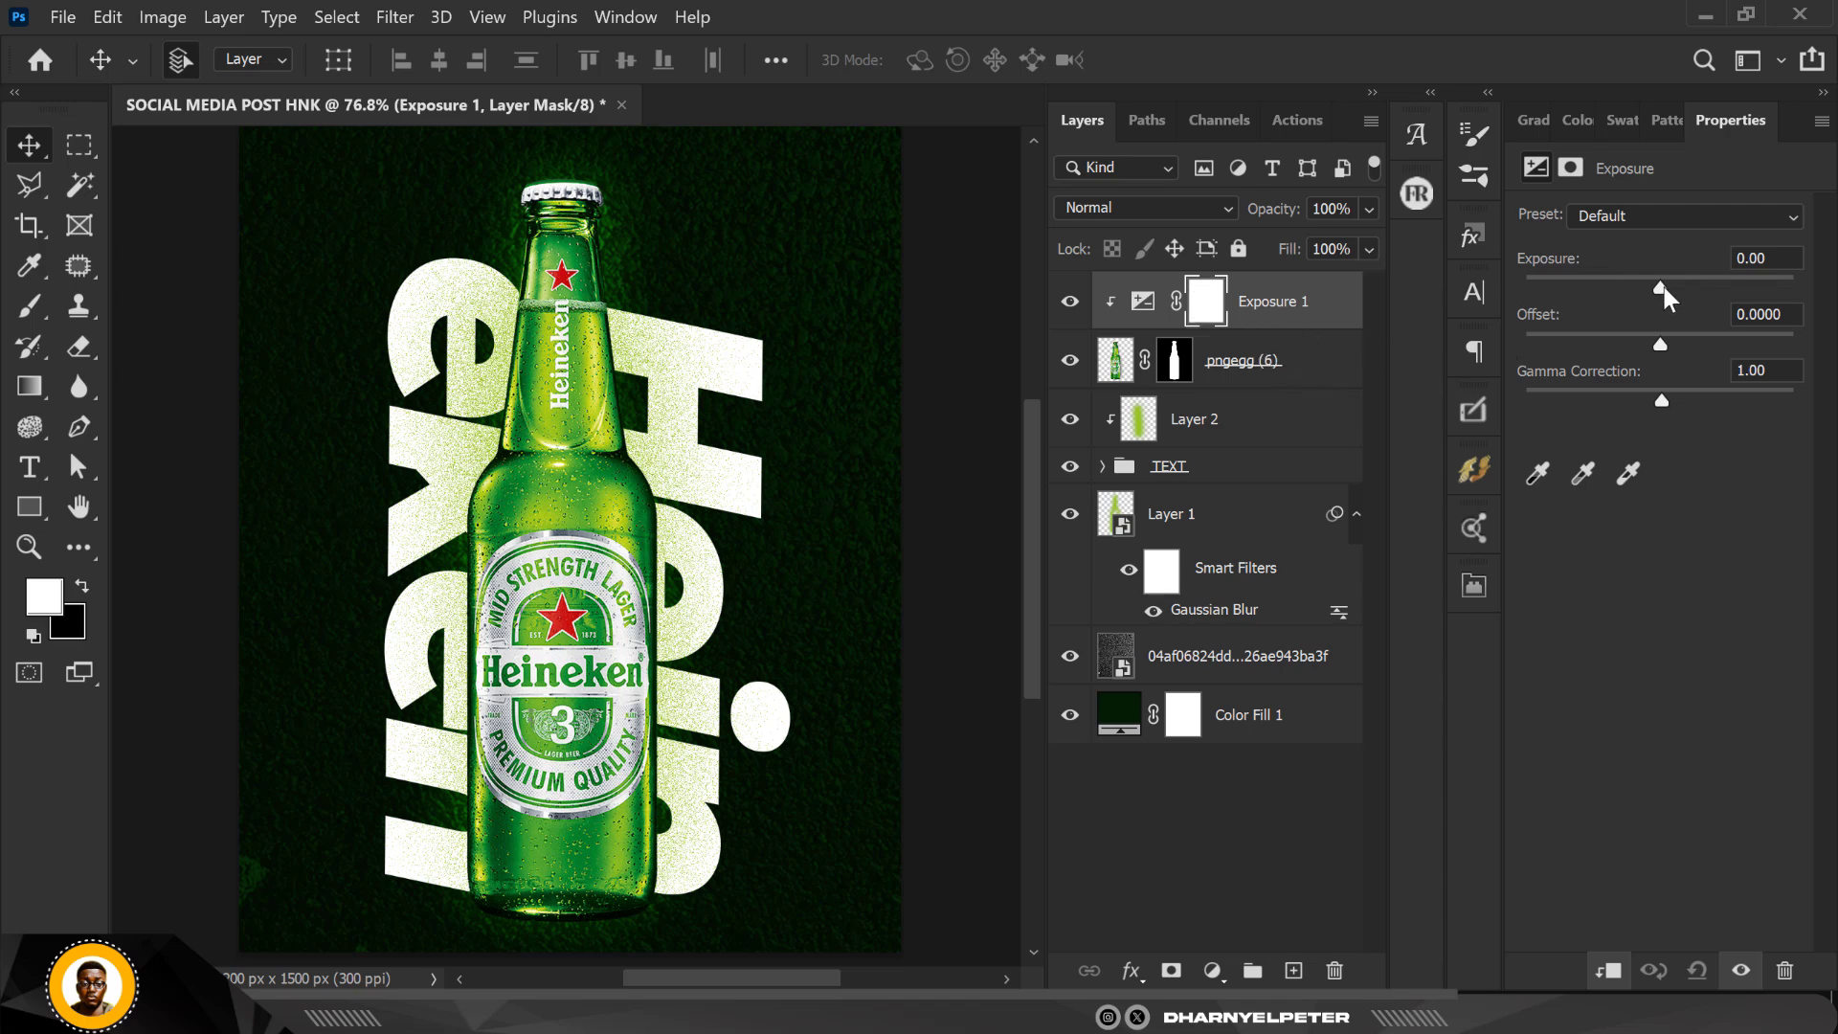
Step: Darken the bottle by setting the adjustment's Exposure to -2.96 and Gamma Correction to 0.64
drag(1664, 287, 1601, 287)
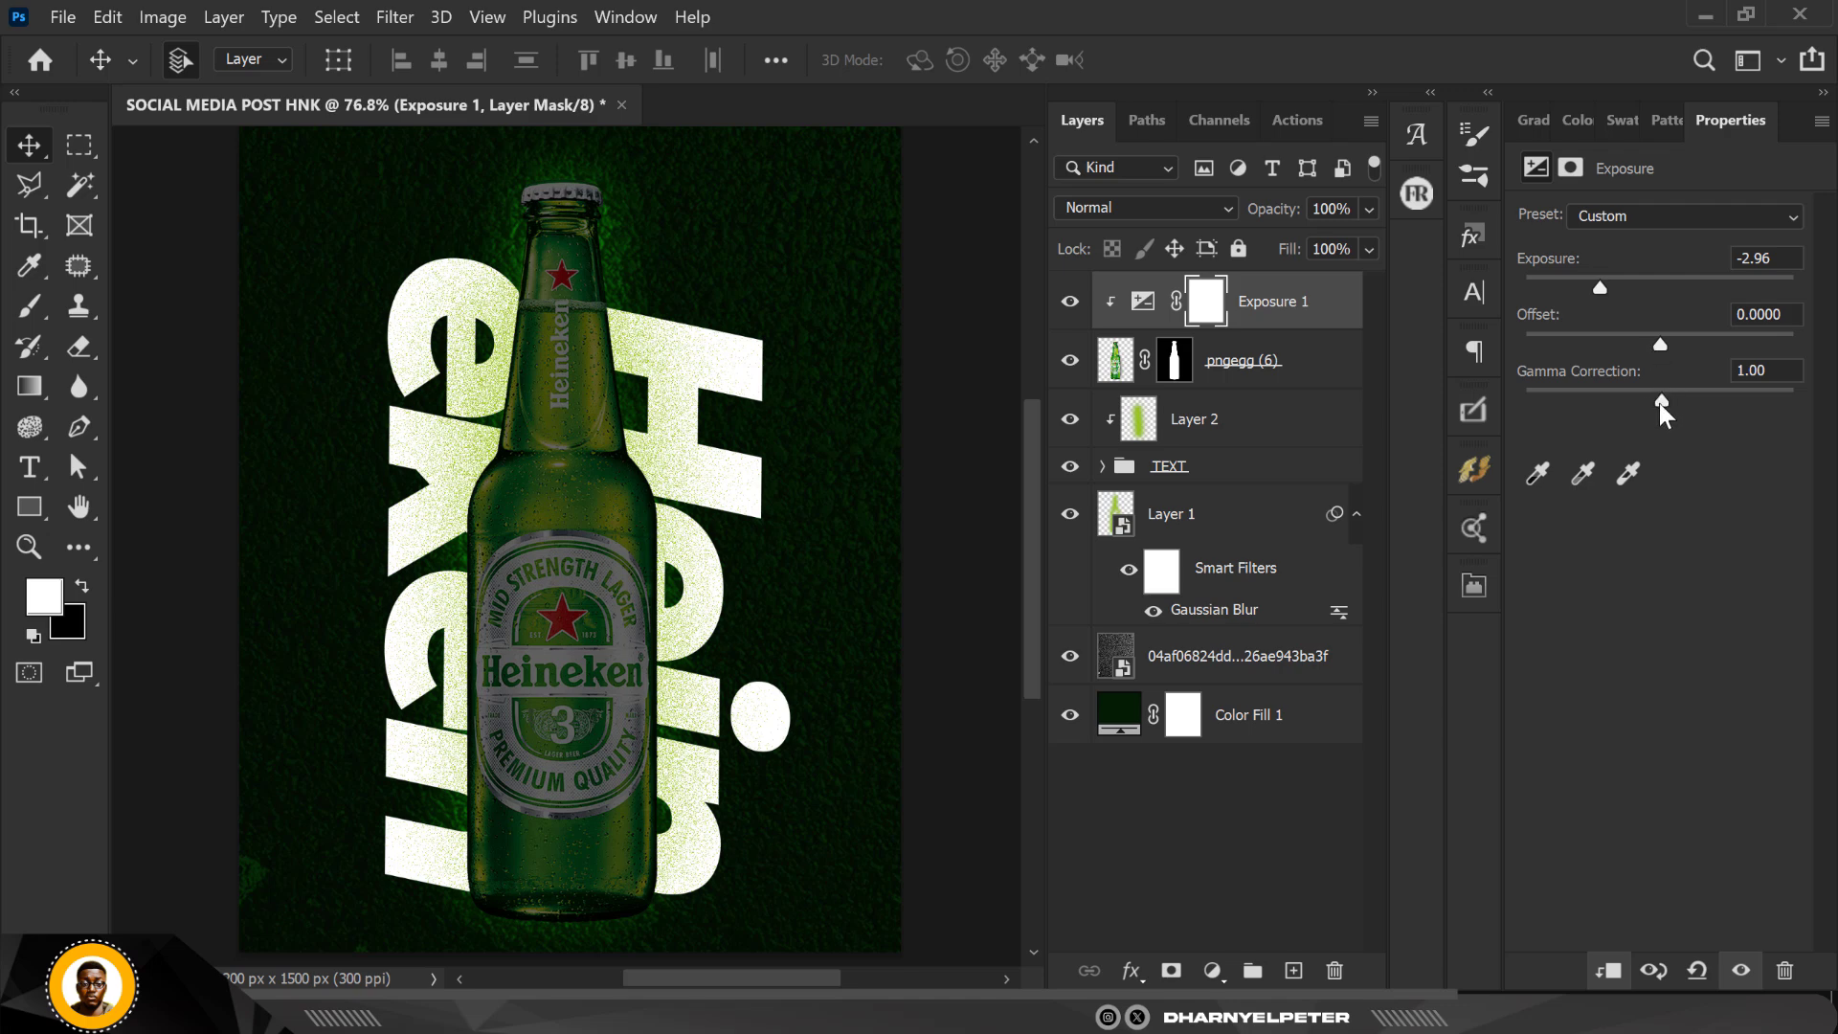
drag(1662, 400, 1201, 342)
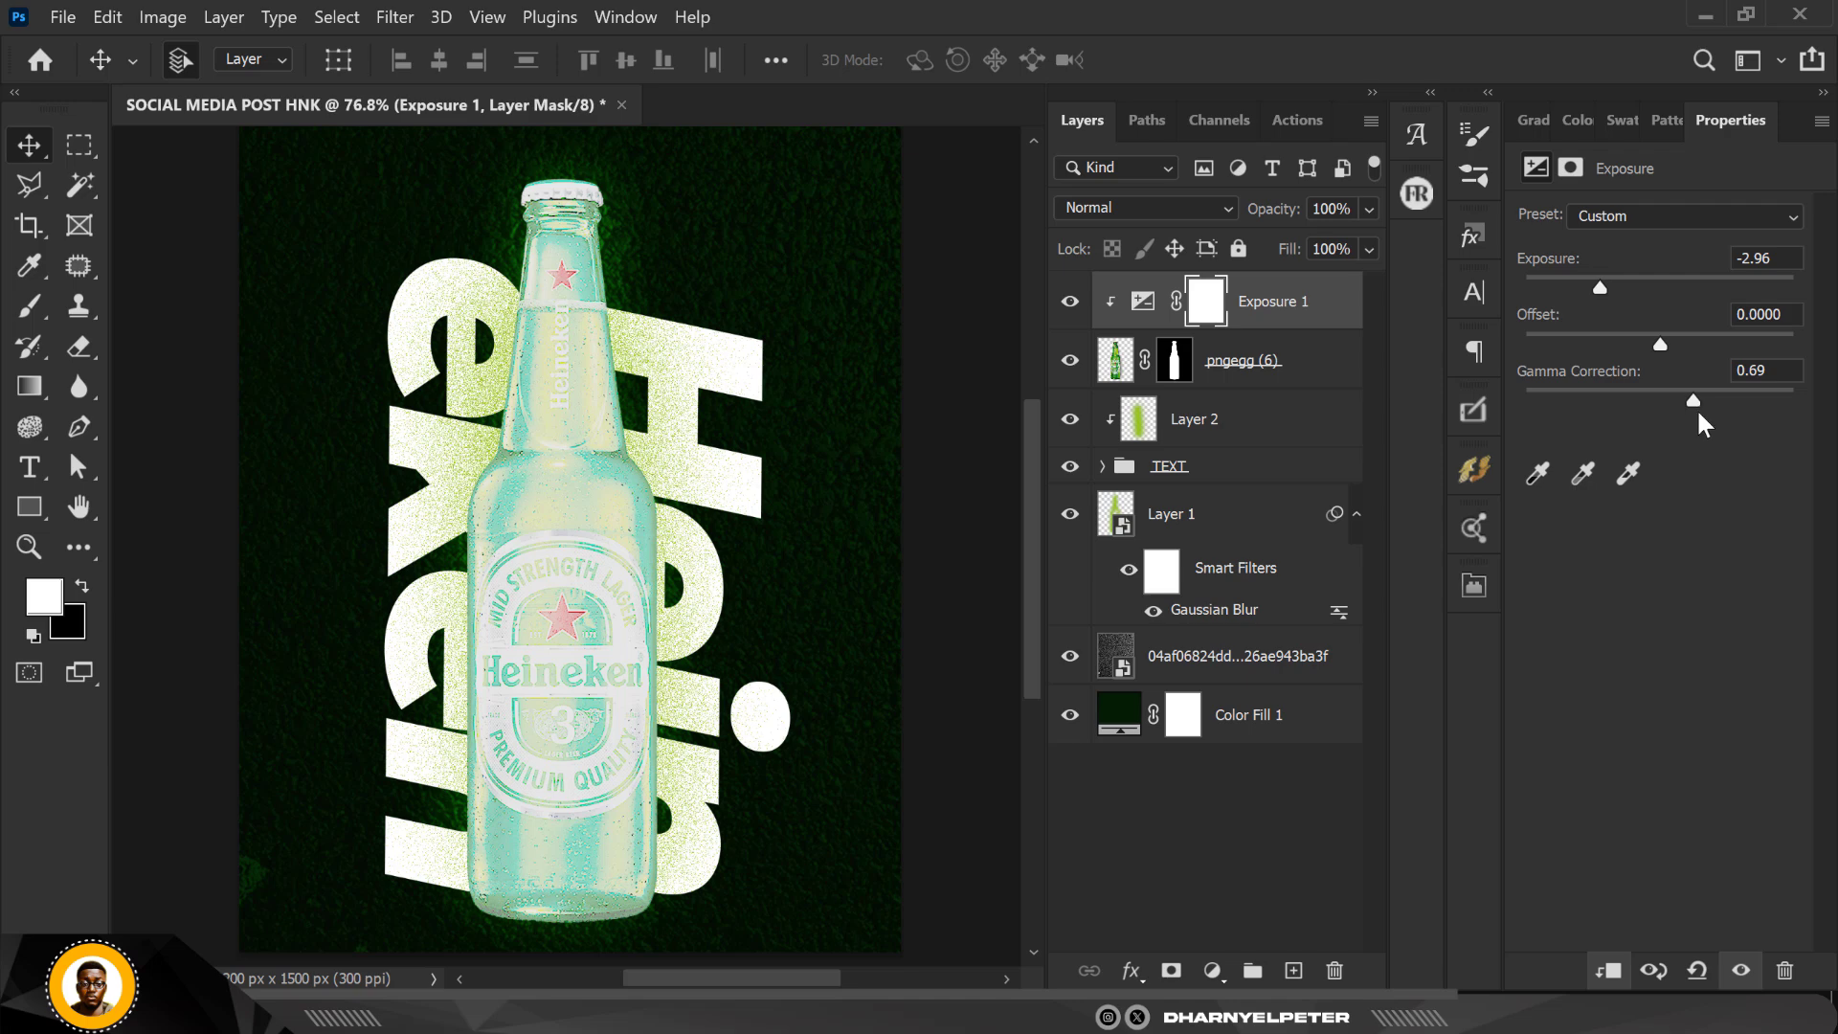
key(ctrl+z)
click(1701, 392)
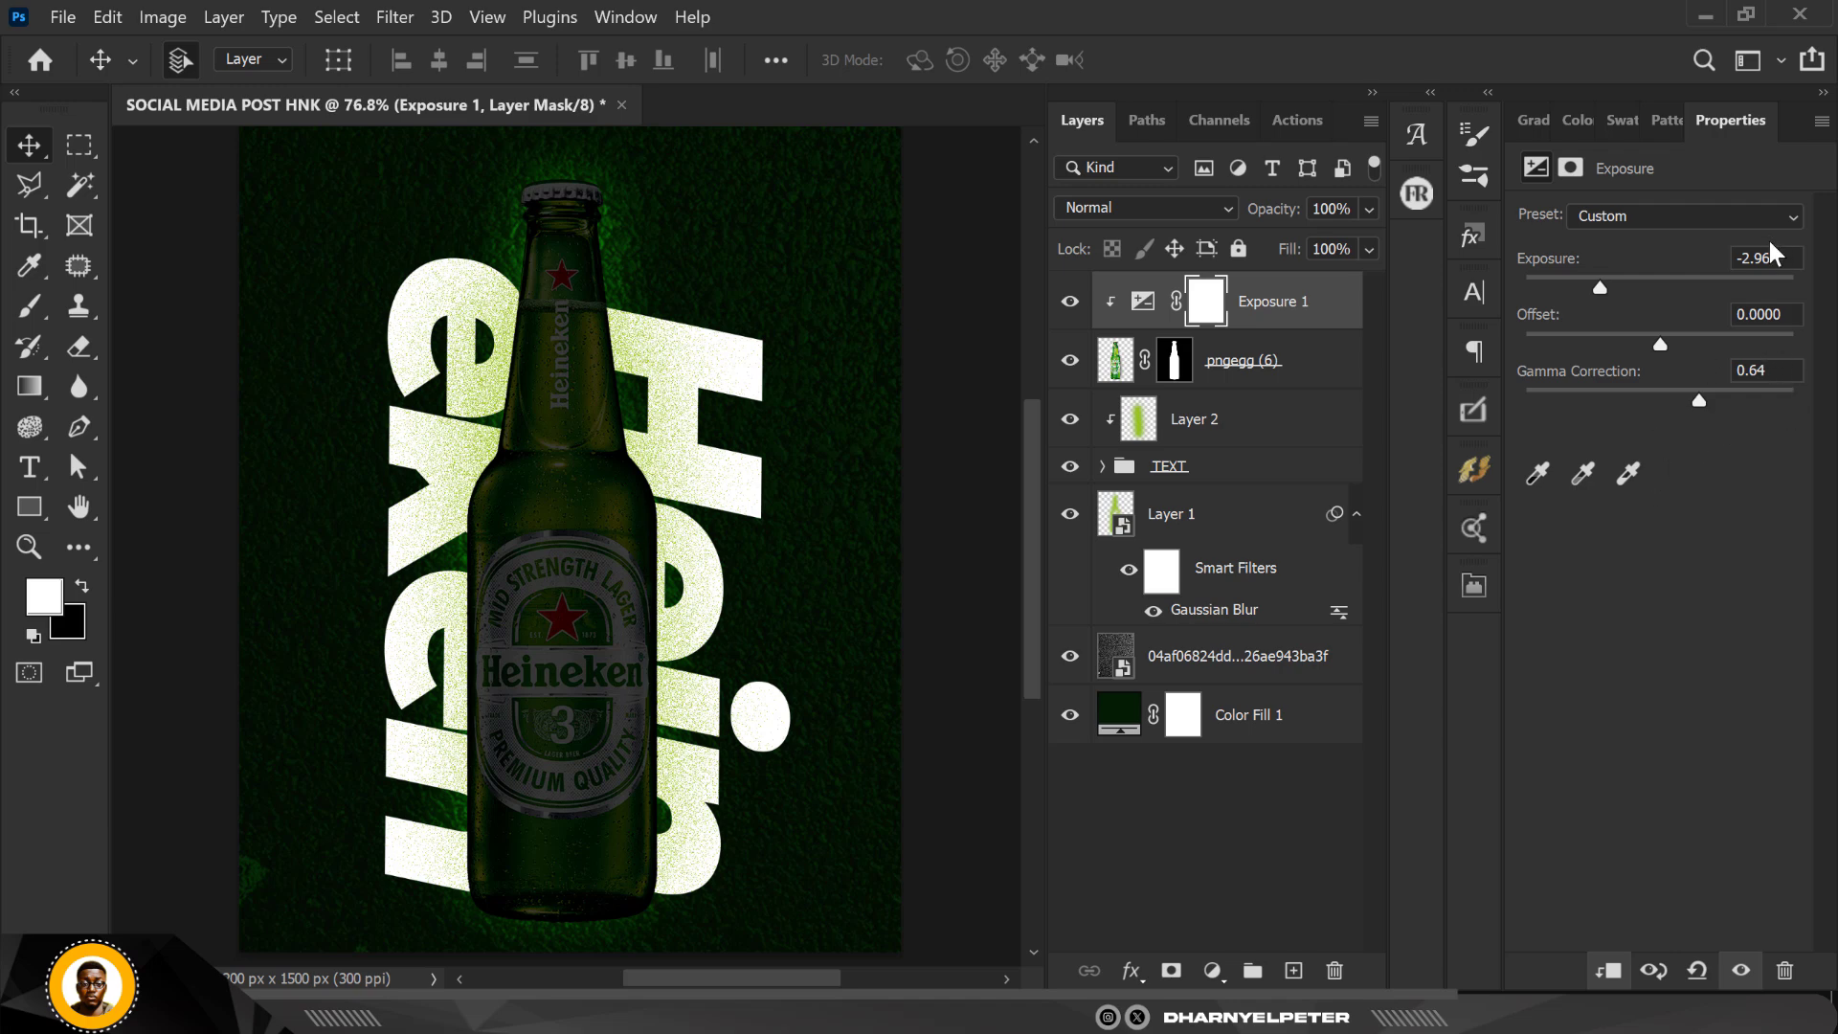
Step: Invert the Exposure adjustment's layer mask to black so the darkening is hidden across the whole bottle
click(1767, 373)
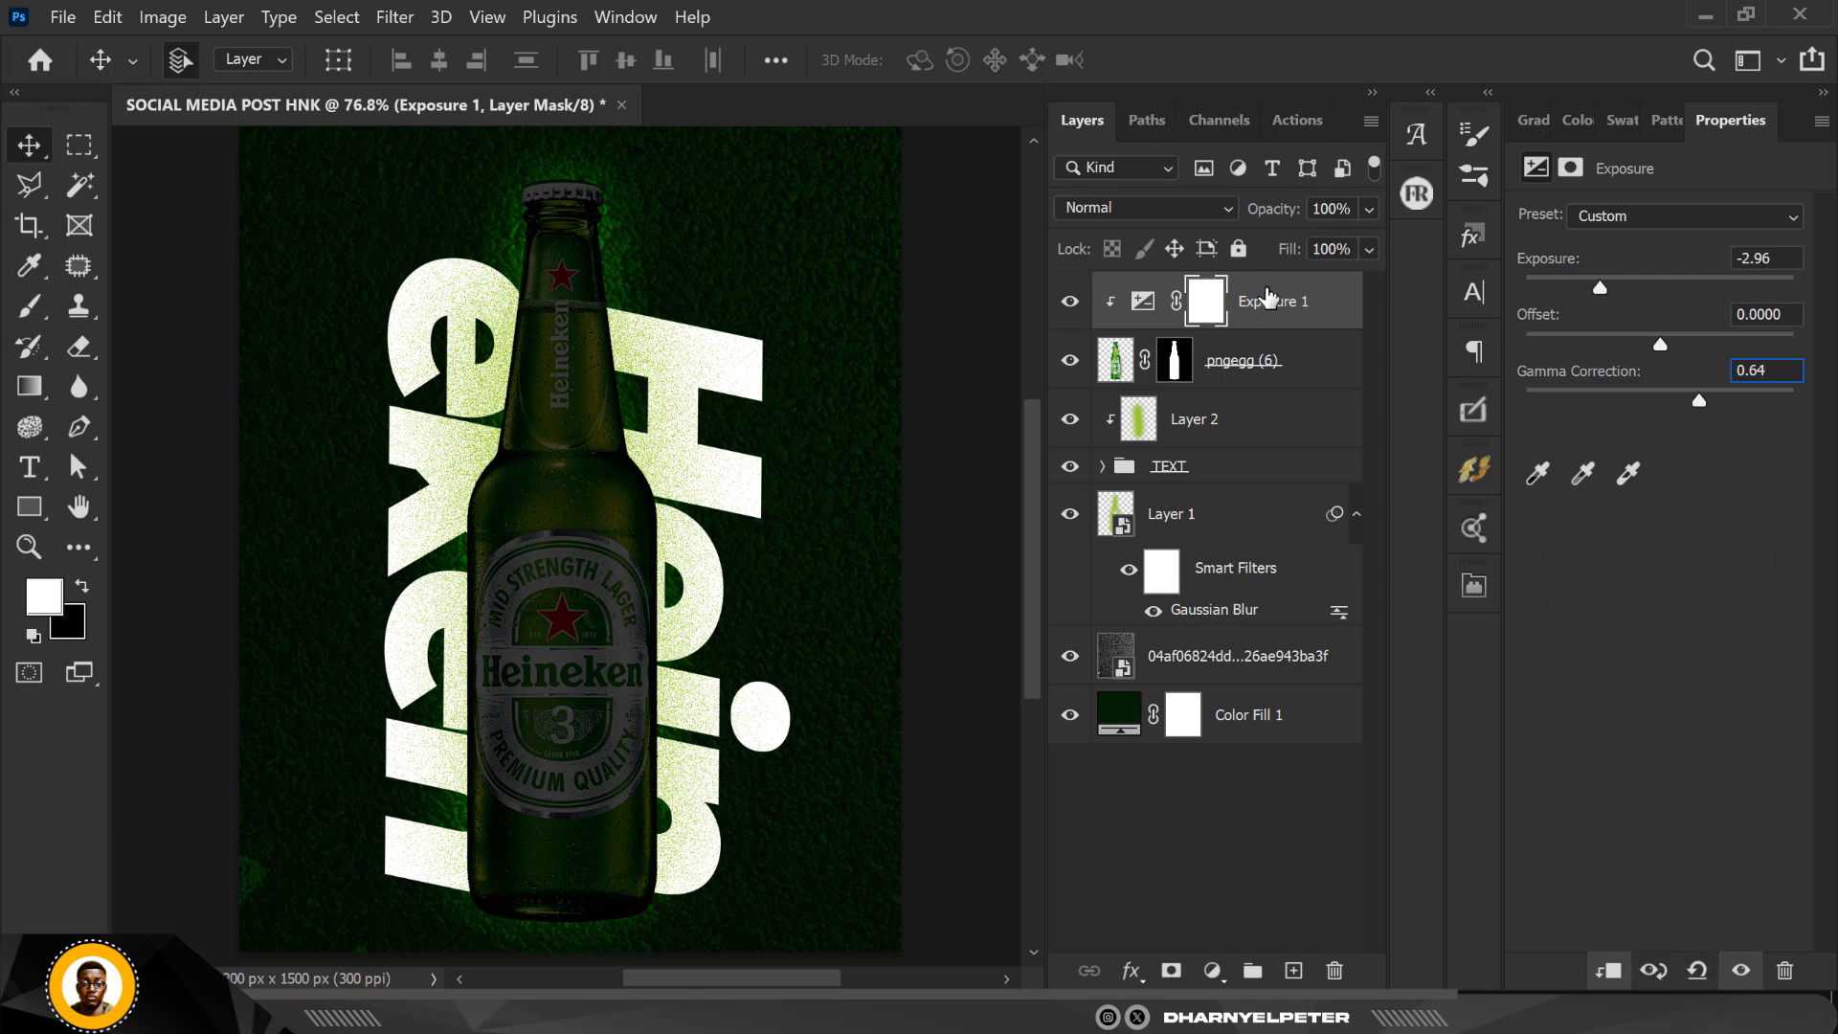
click(1211, 307)
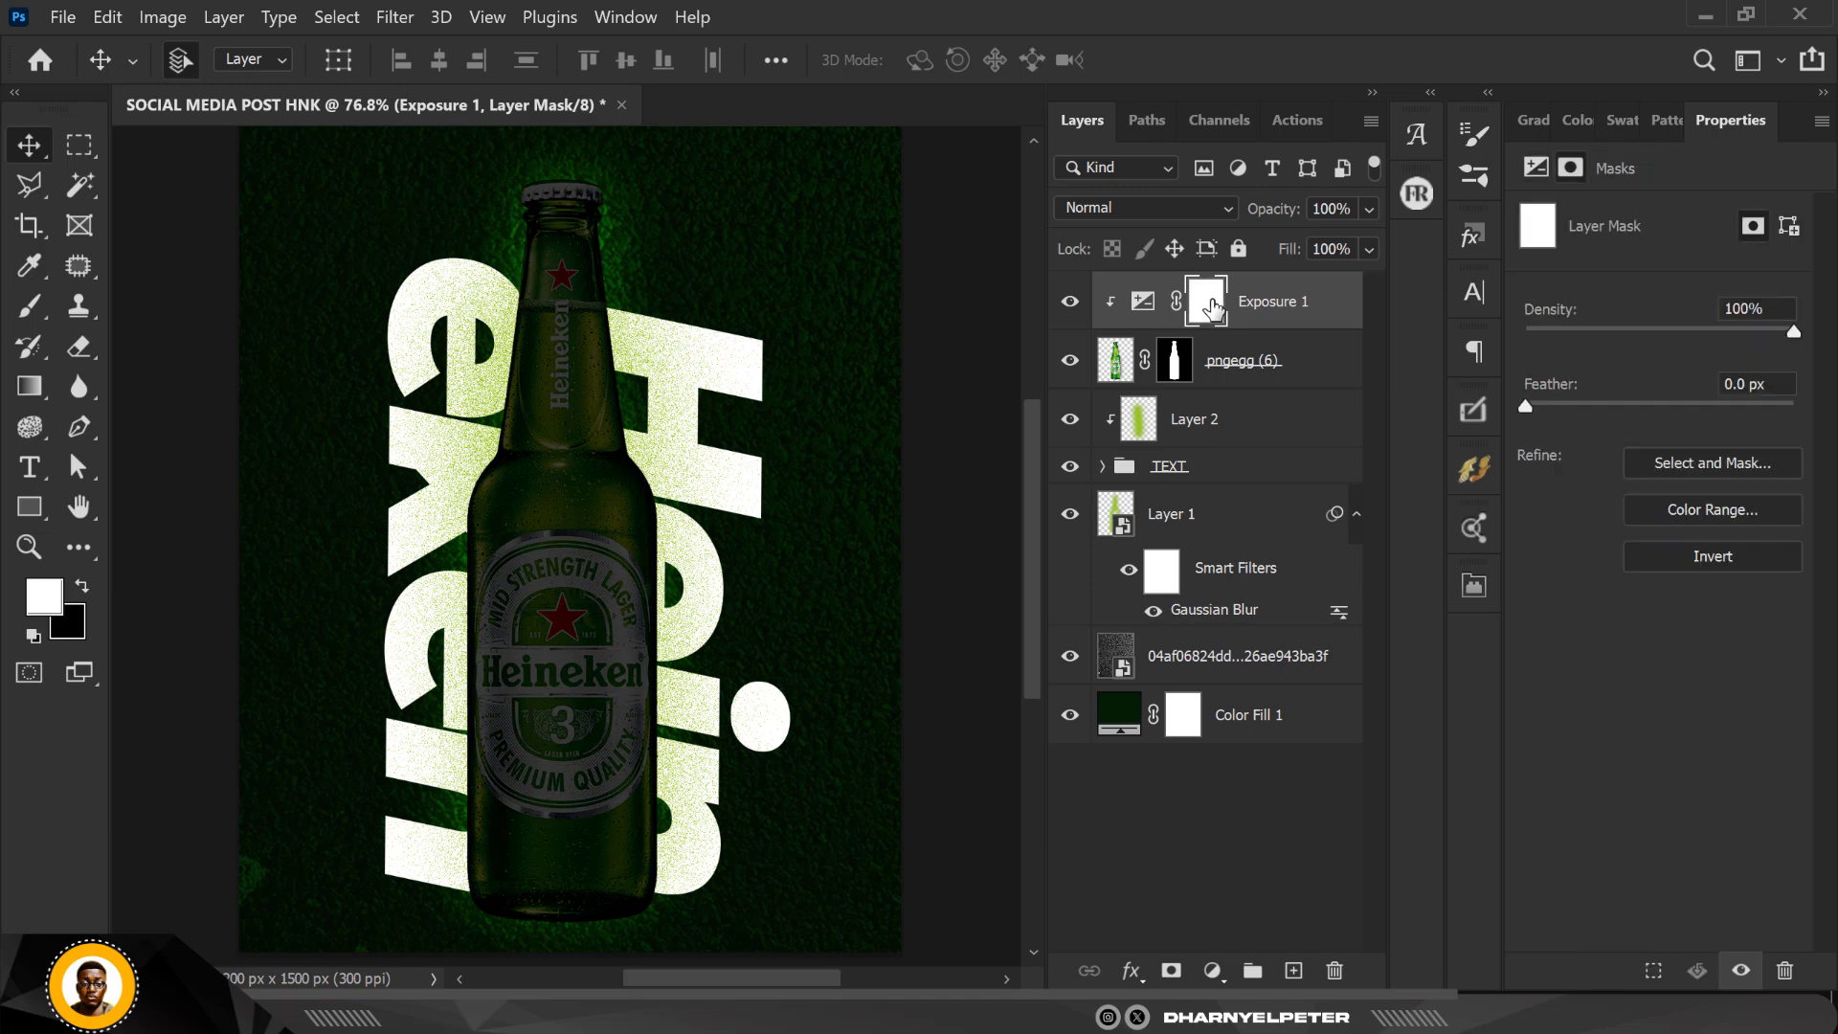
key(ctrl+i)
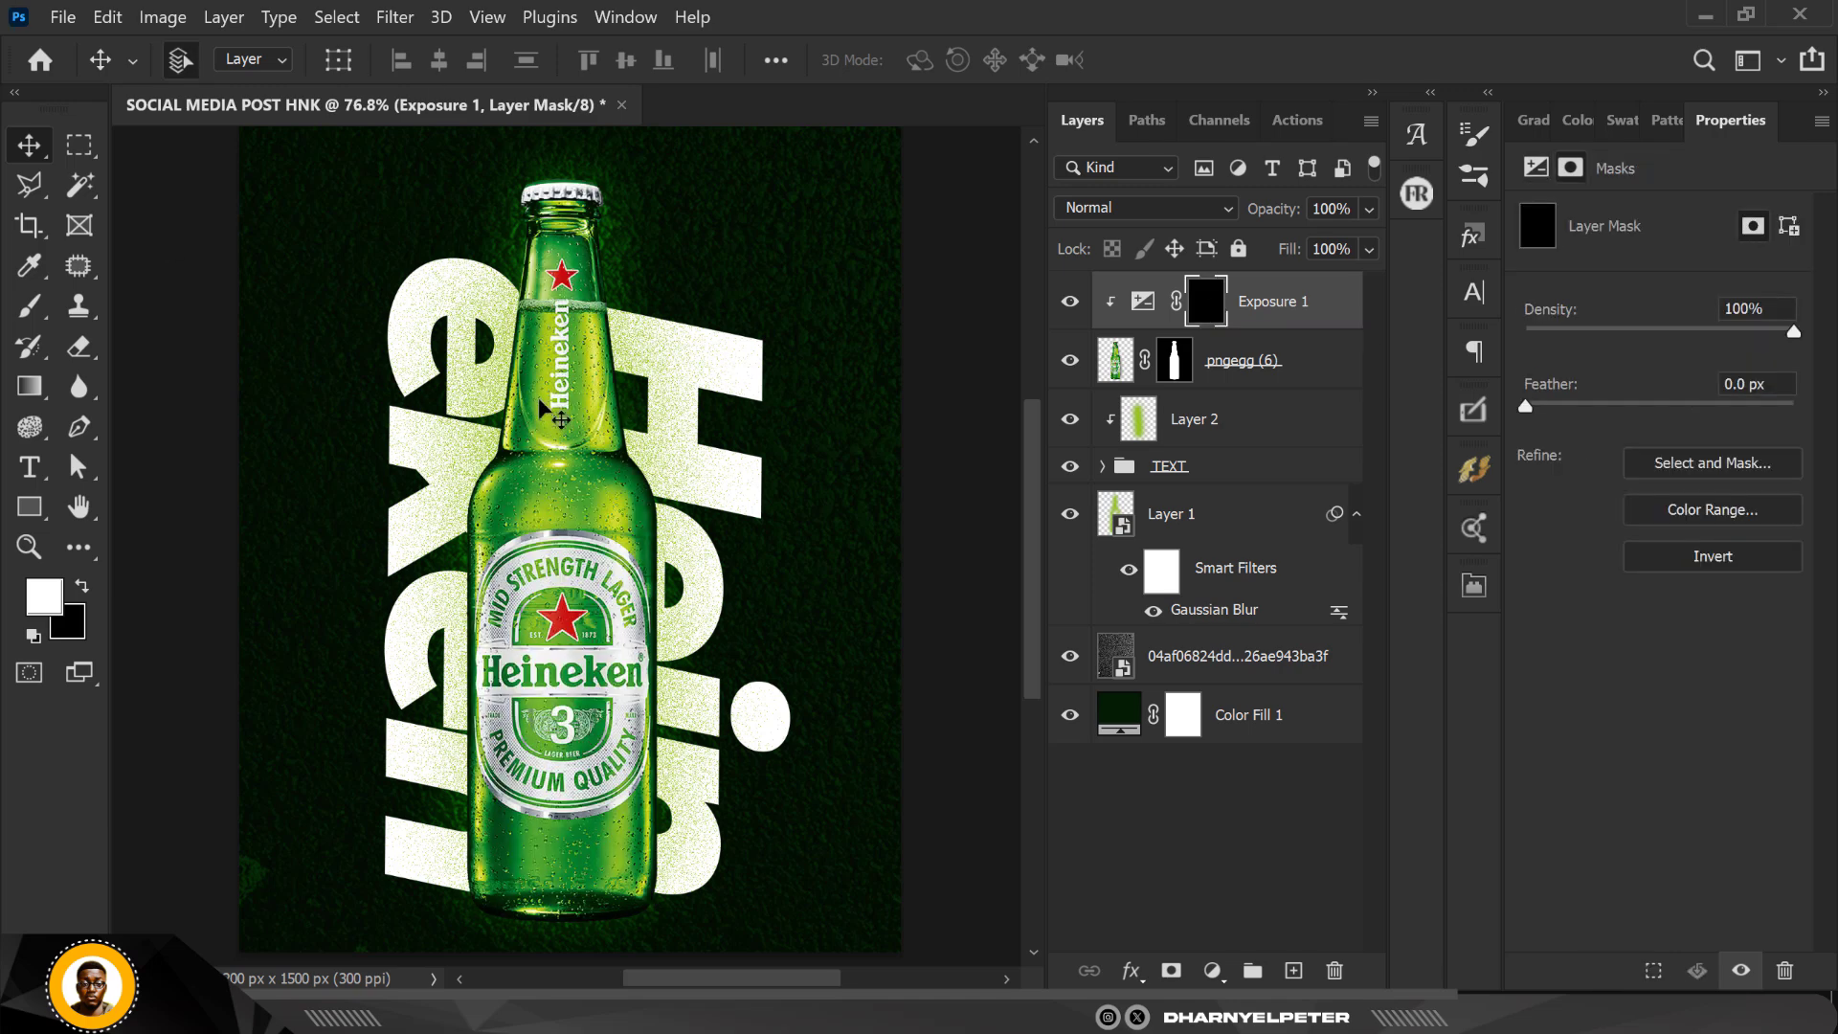
Step: Paint white with a soft 300 px brush across the bottle's base on the Exposure mask to darken only that area
key(b)
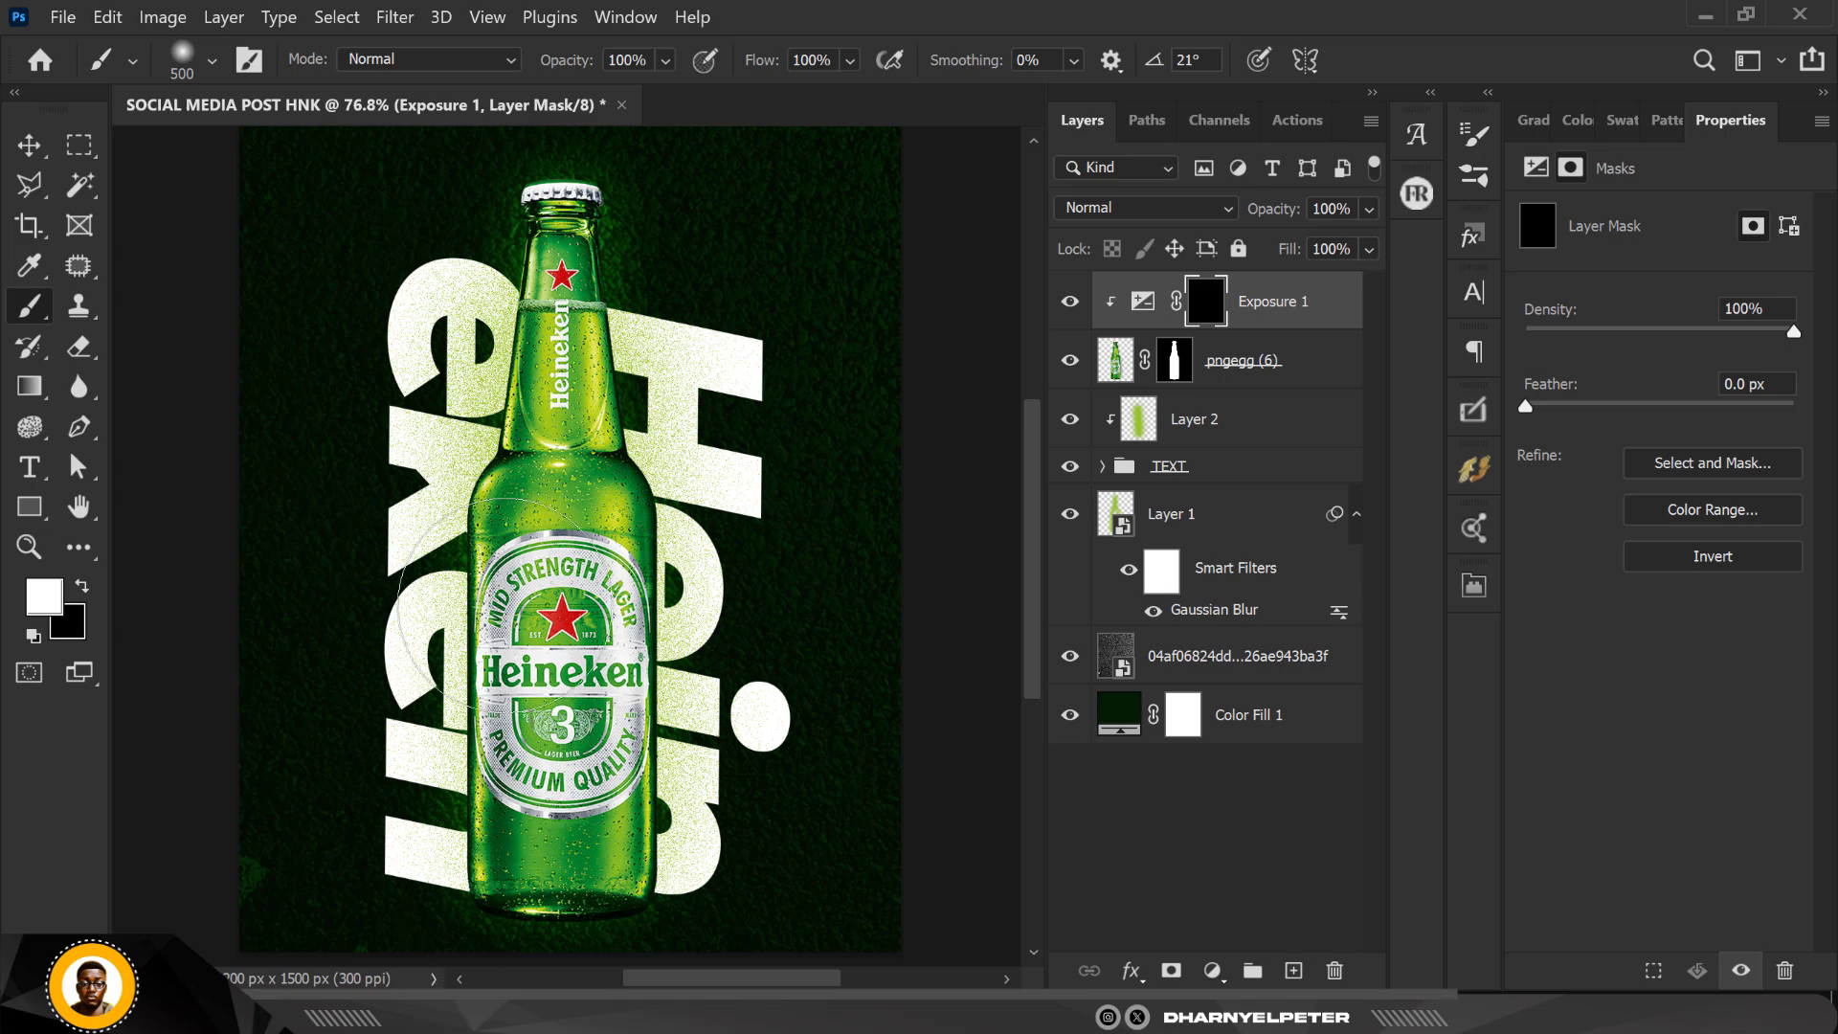
scroll(502, 603, down, 2)
scroll(498, 778, up, 4)
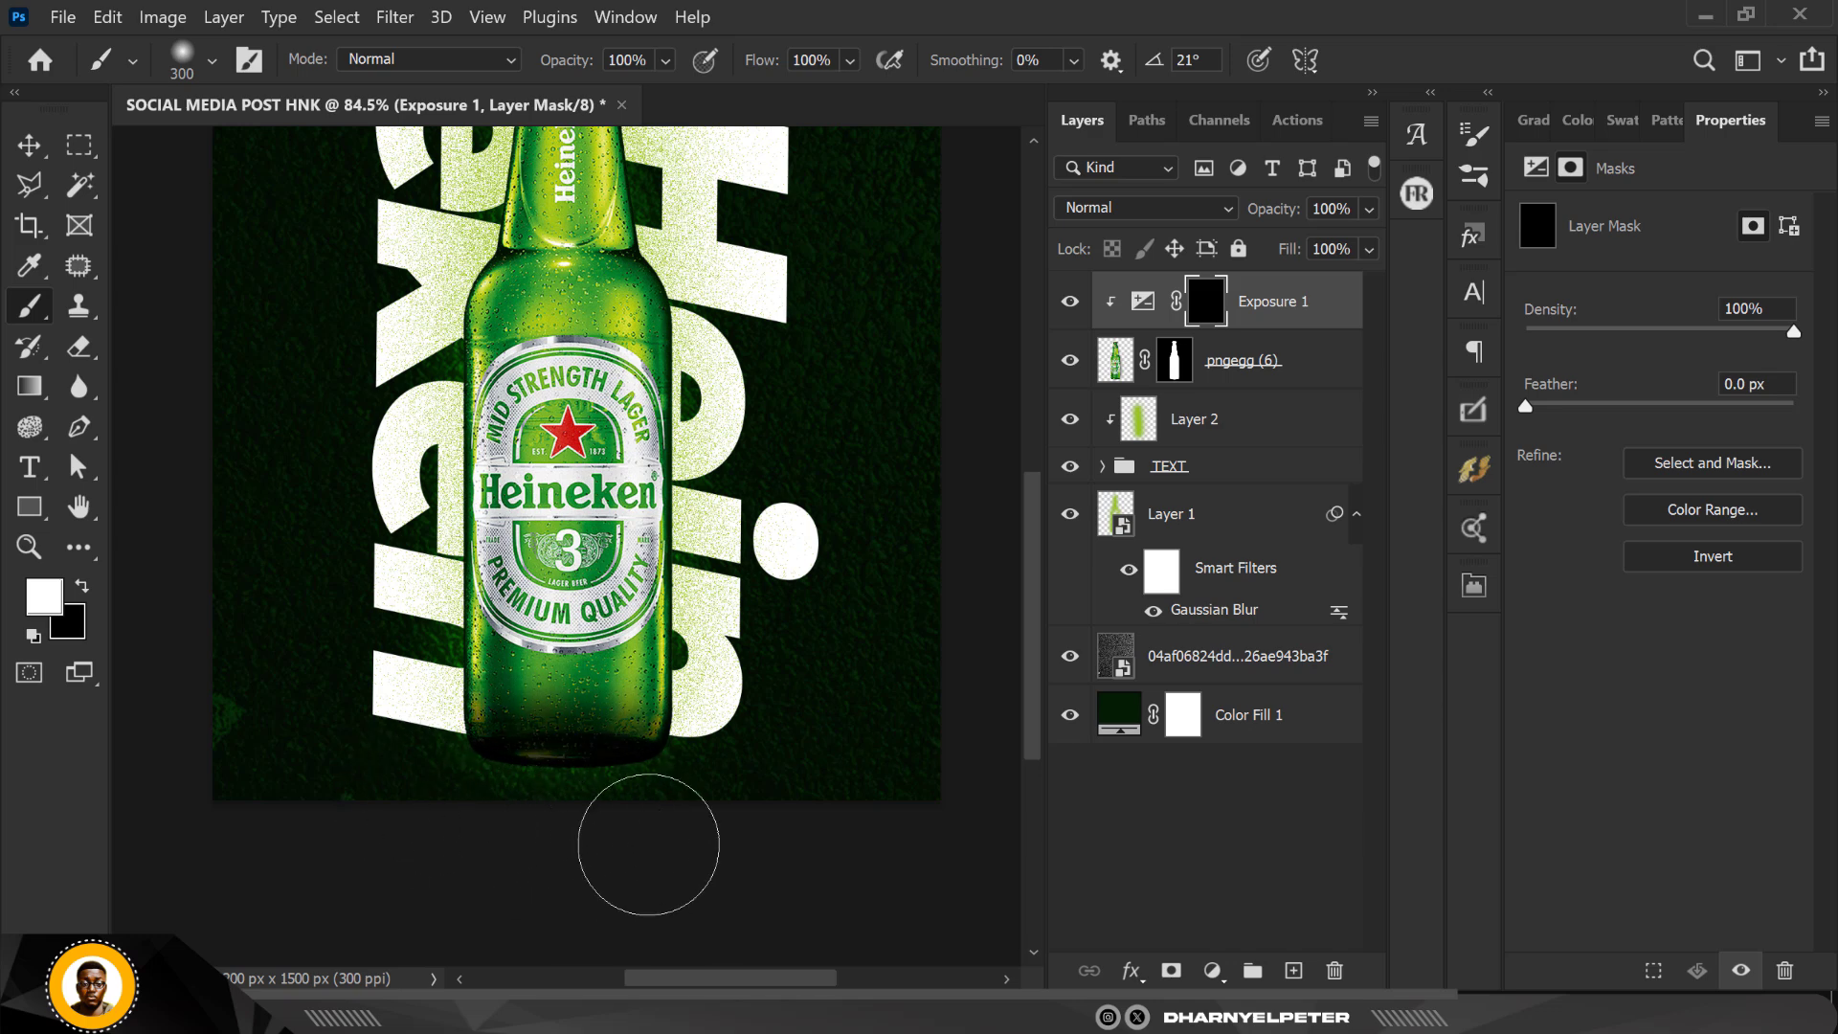
mouse_move(724, 710)
mouse_down()
mouse_move(748, 657)
mouse_move(757, 670)
mouse_move(514, 807)
mouse_move(457, 799)
mouse_up()
drag(423, 726, 478, 709)
scroll(484, 707, down, 4)
scroll(553, 607, up, 3)
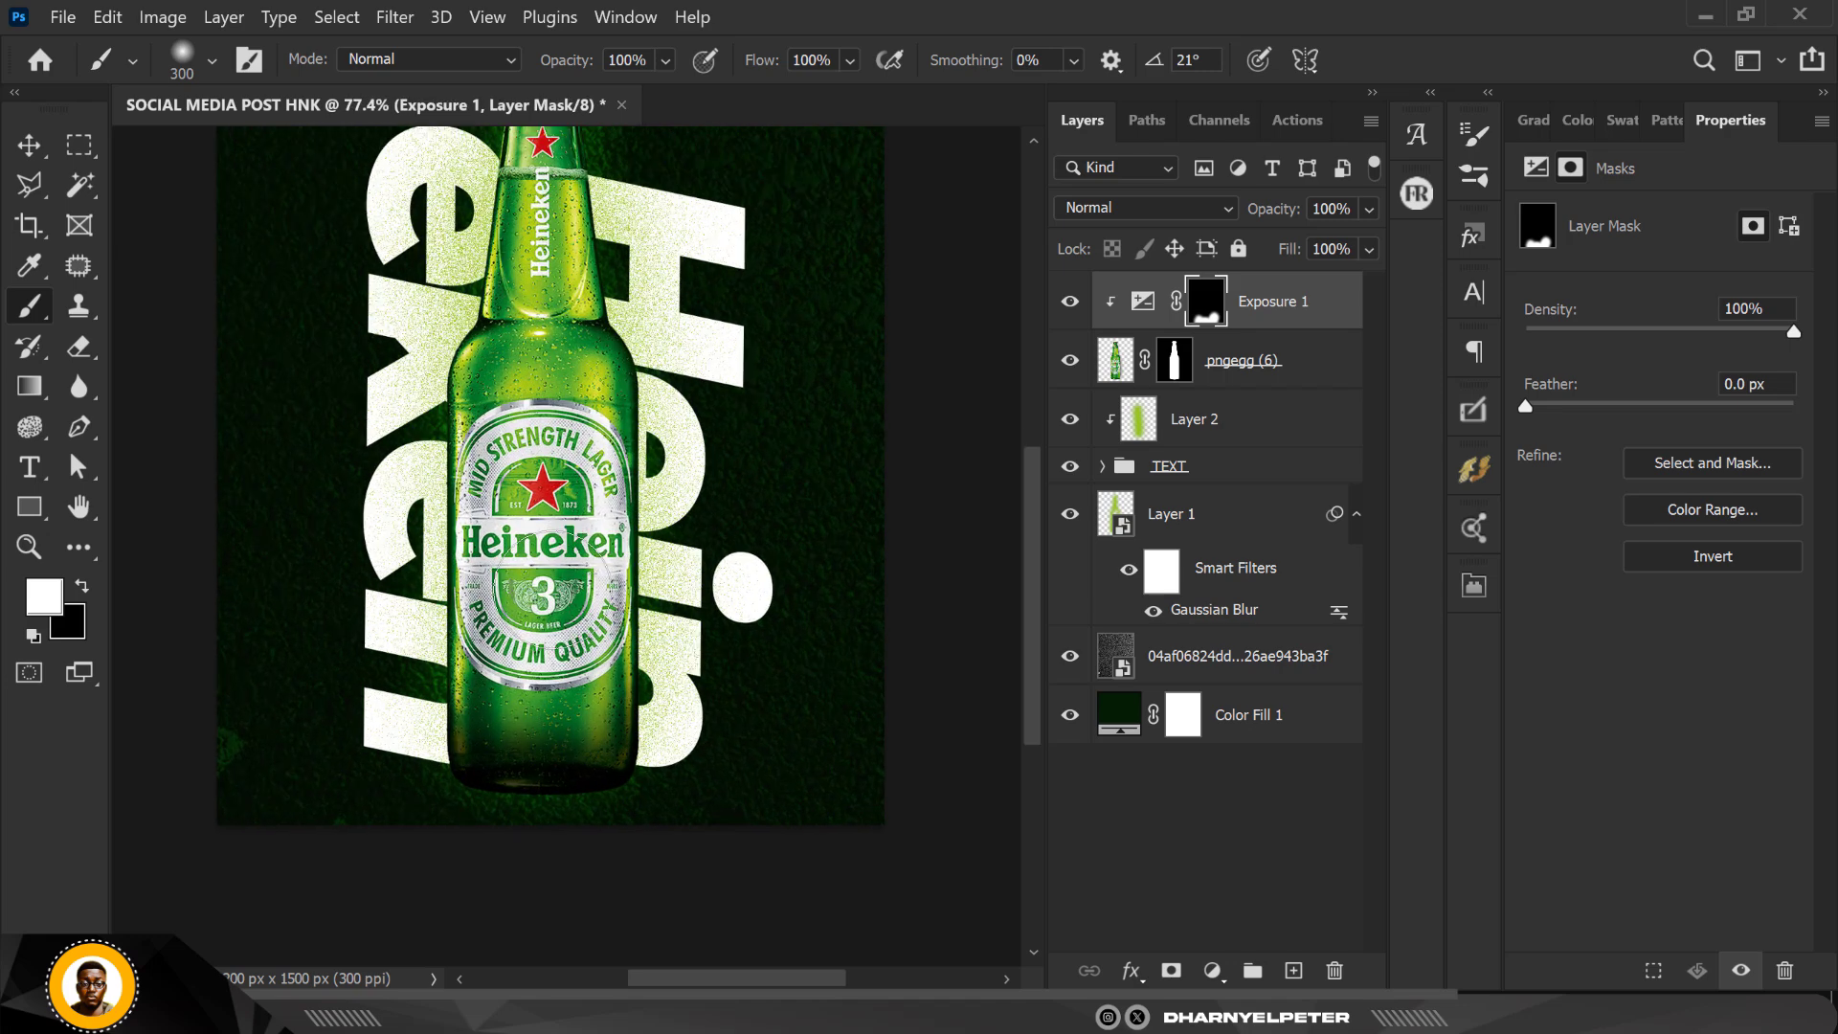
Step: Examine the bottle's shading and the overall poster composition close up and as a whole
scroll(553, 607, down, 4)
scroll(476, 395, up, 3)
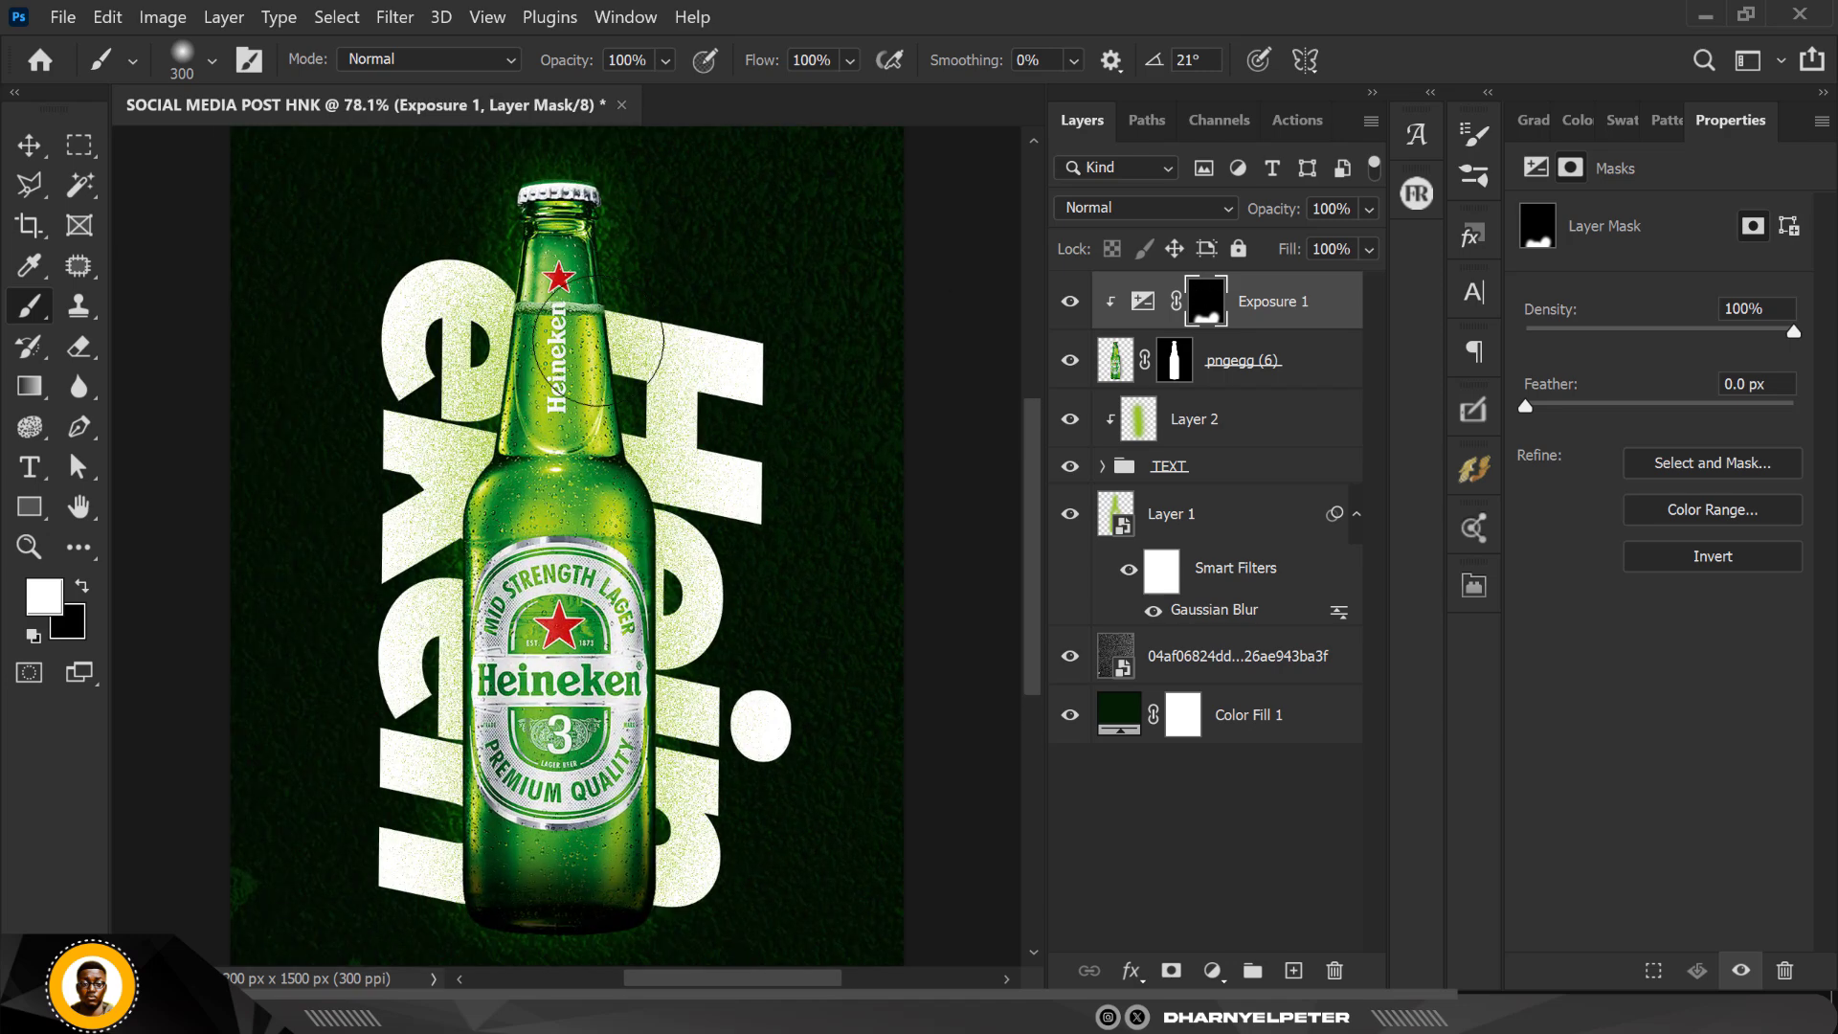
scroll(574, 478, down, 4)
click(29, 144)
scroll(604, 469, up, 2)
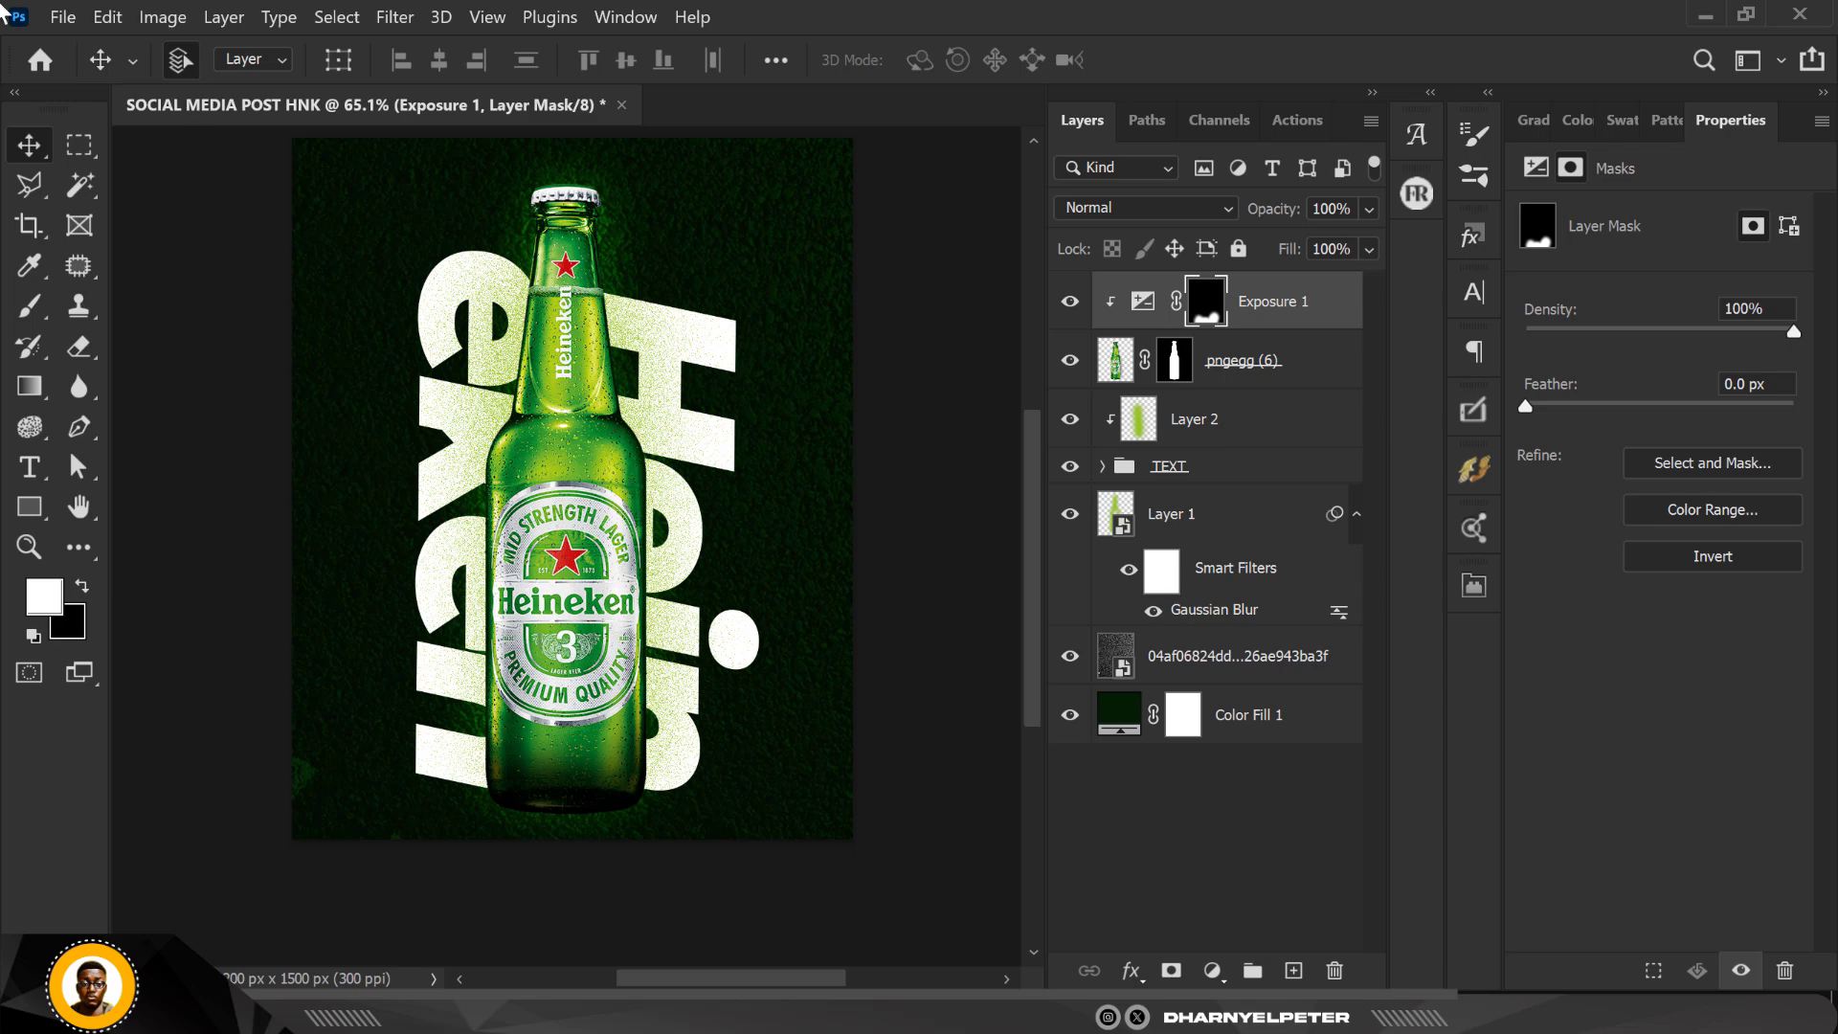
key(XF86AudioRaiseVolume)
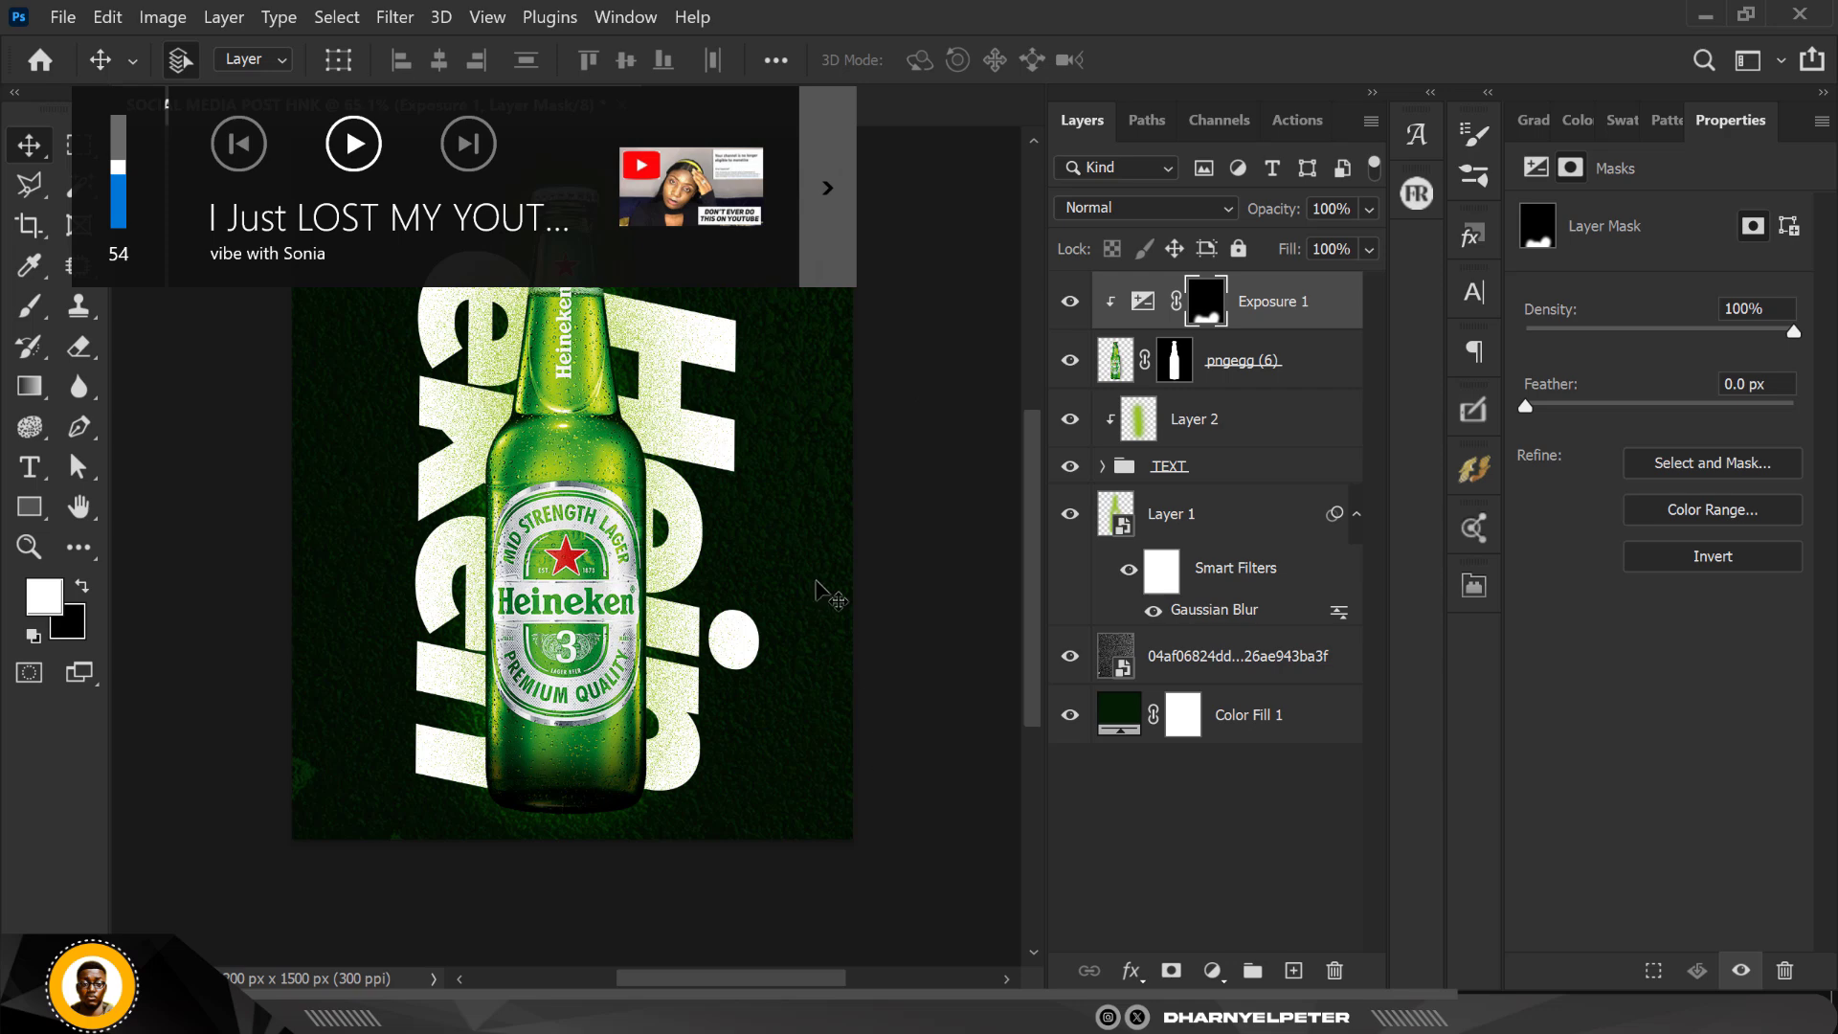
scroll(818, 579, down, 5)
scroll(817, 525, up, 7)
scroll(833, 529, down, 3)
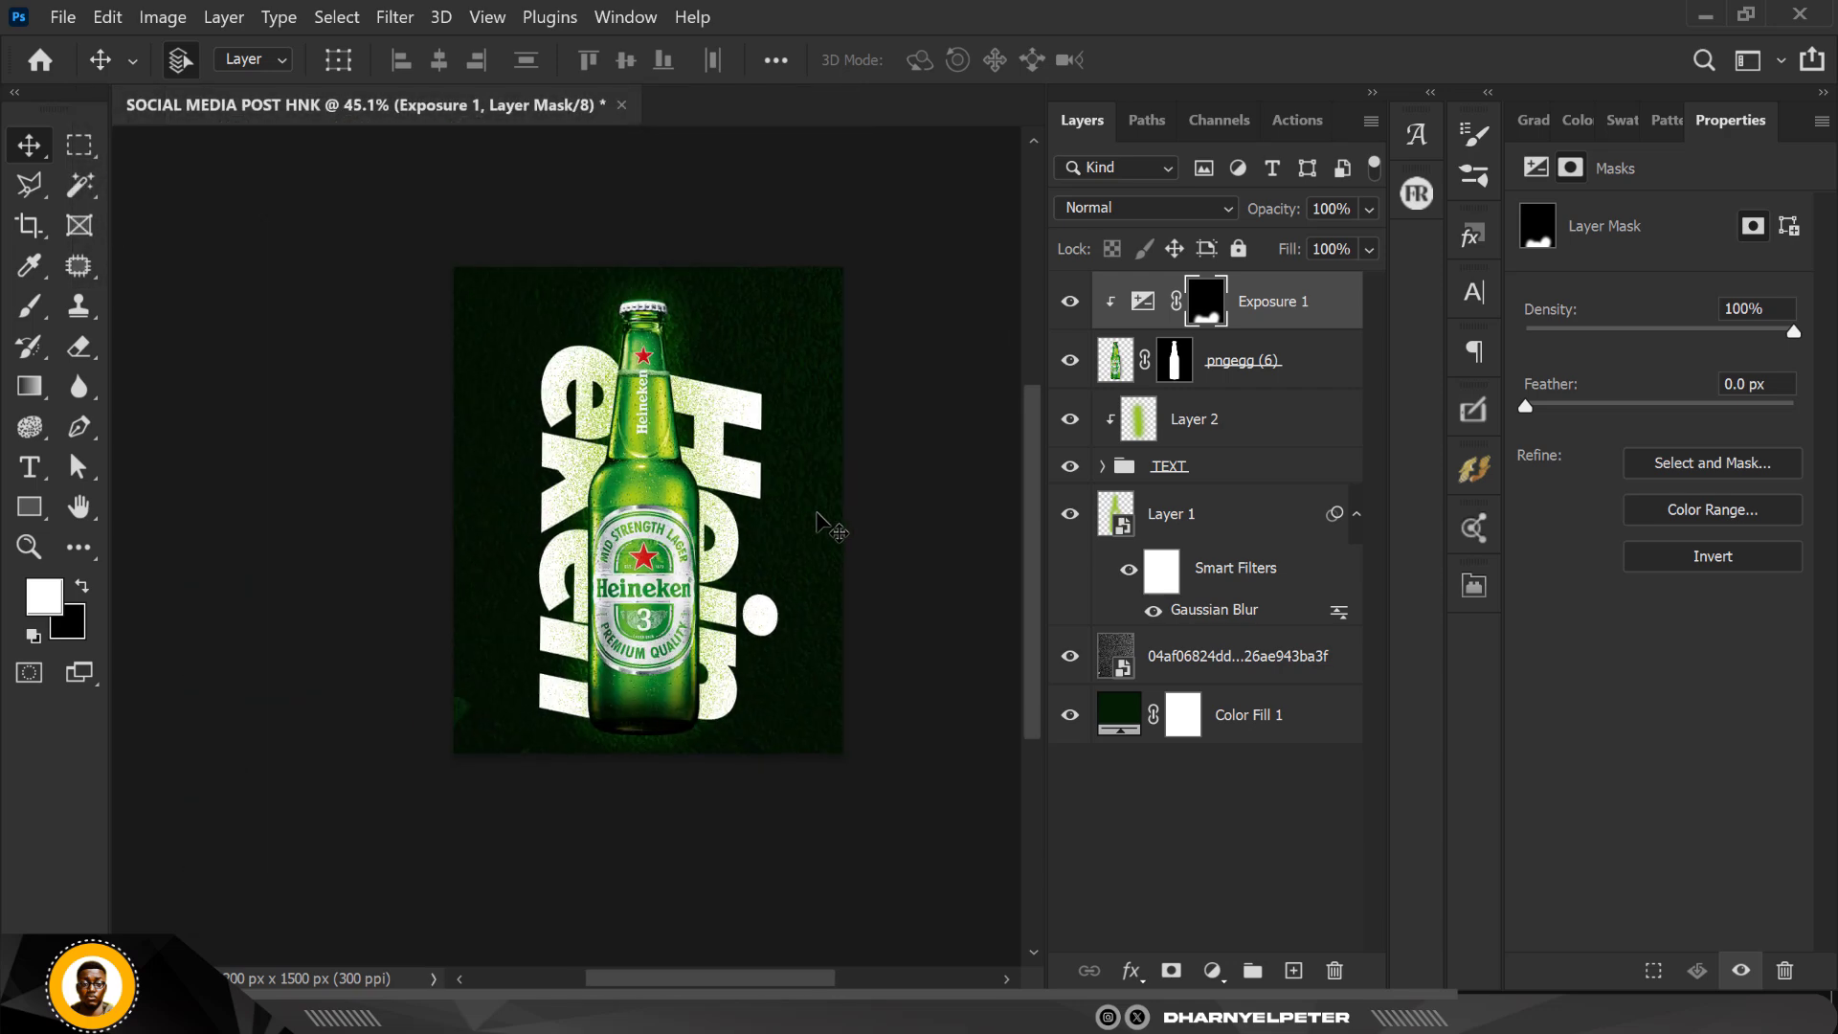
scroll(821, 507, up, 5)
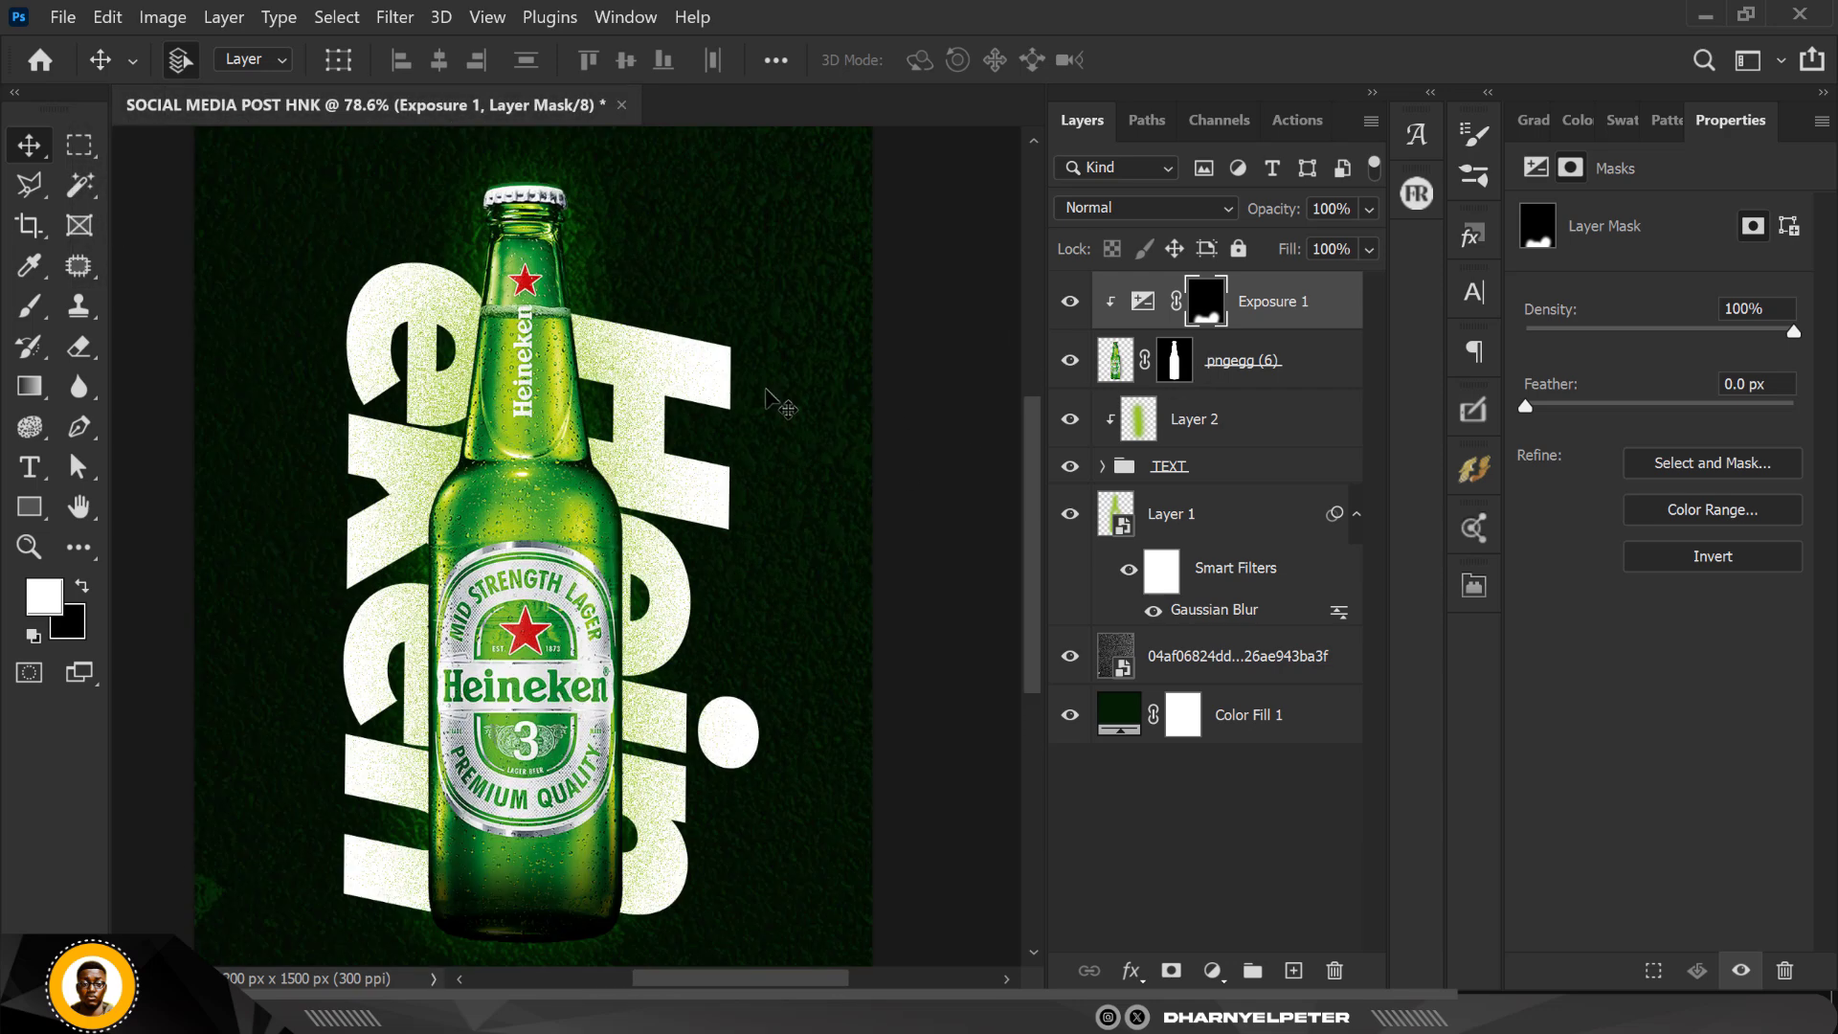
scroll(768, 402, down, 3)
scroll(766, 407, up, 3)
scroll(756, 396, down, 3)
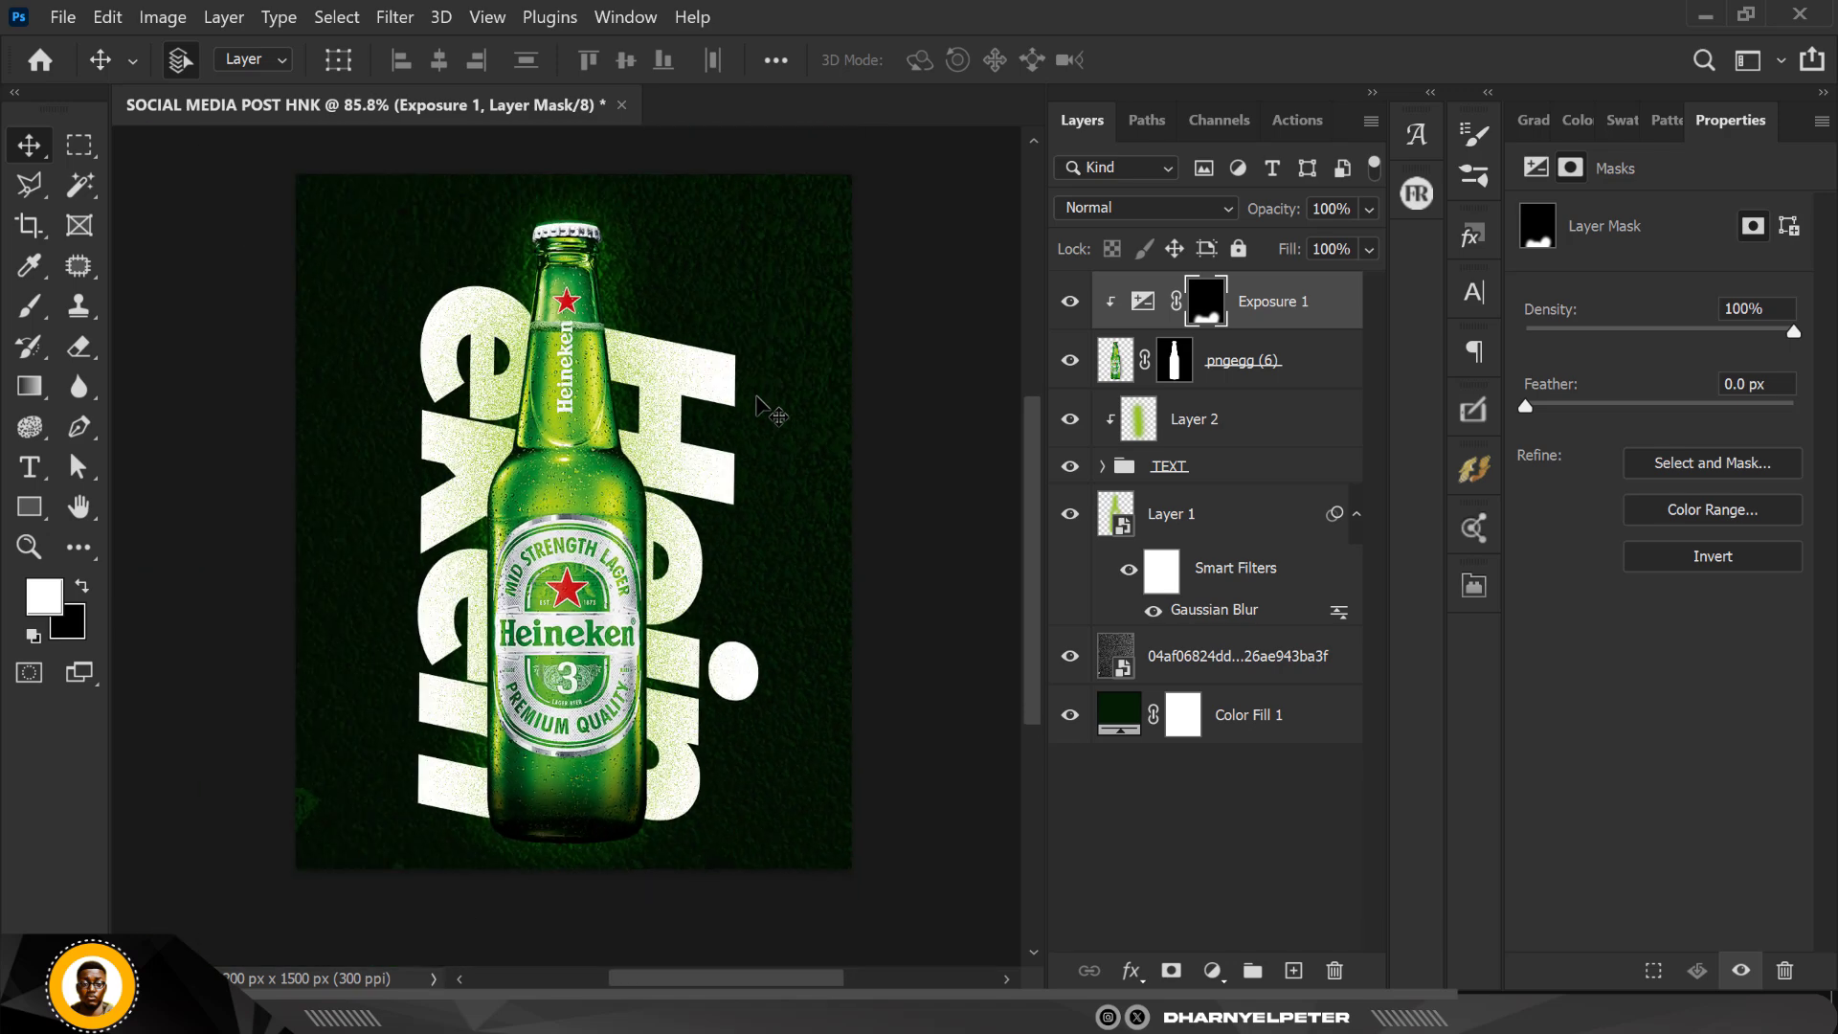
scroll(757, 396, up, 3)
scroll(756, 397, down, 2)
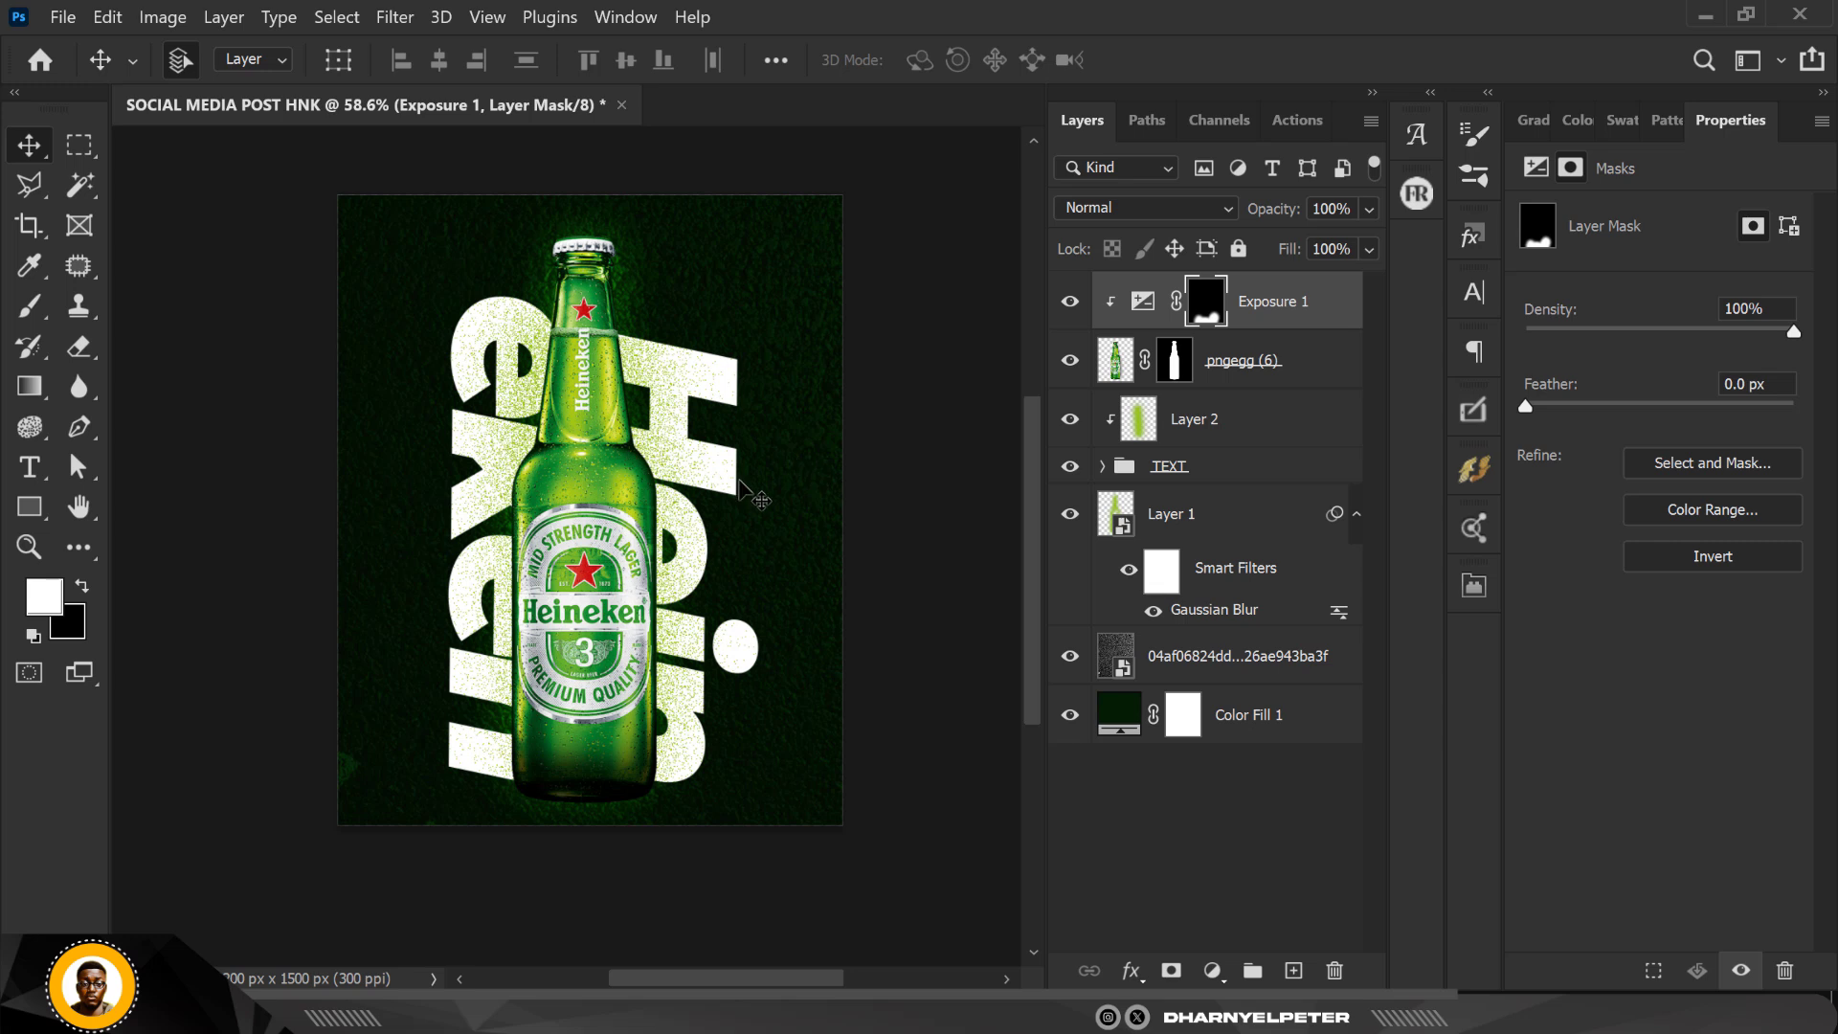
Step: Apply a Camera Raw filter to the bottle layer with Texture +39 and Clarity +7
click(395, 16)
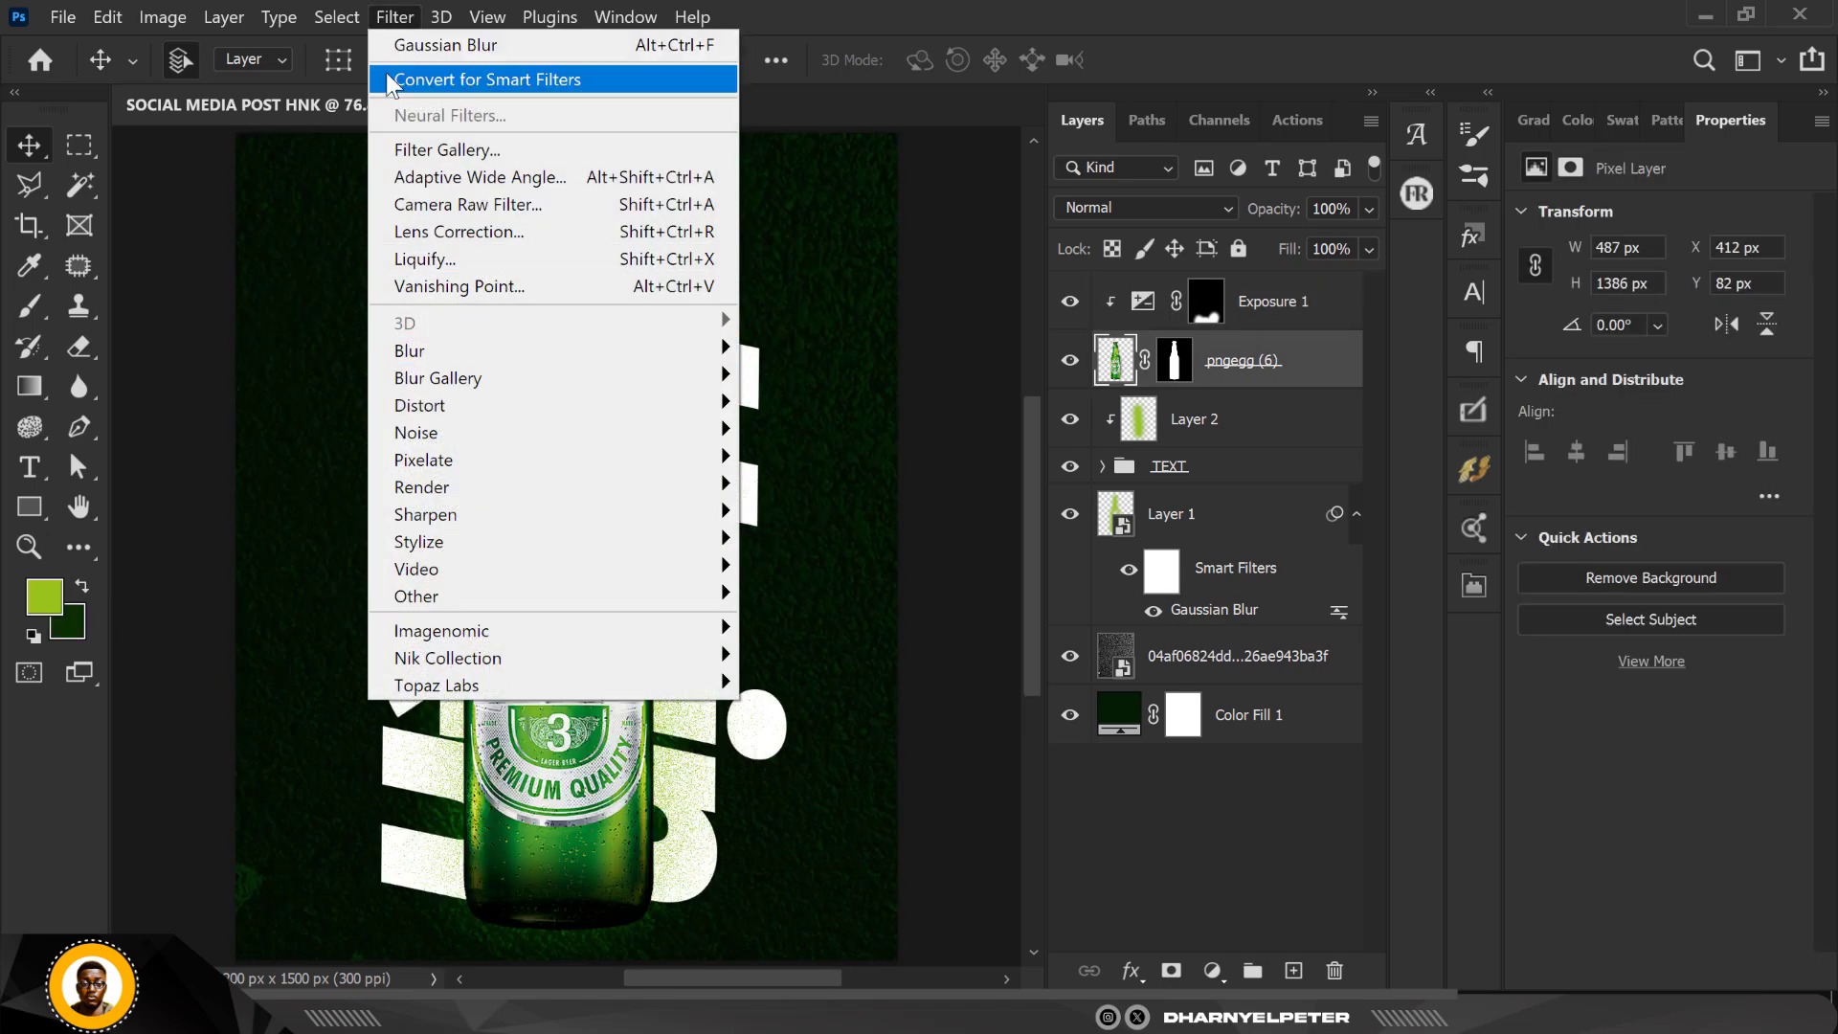
click(450, 208)
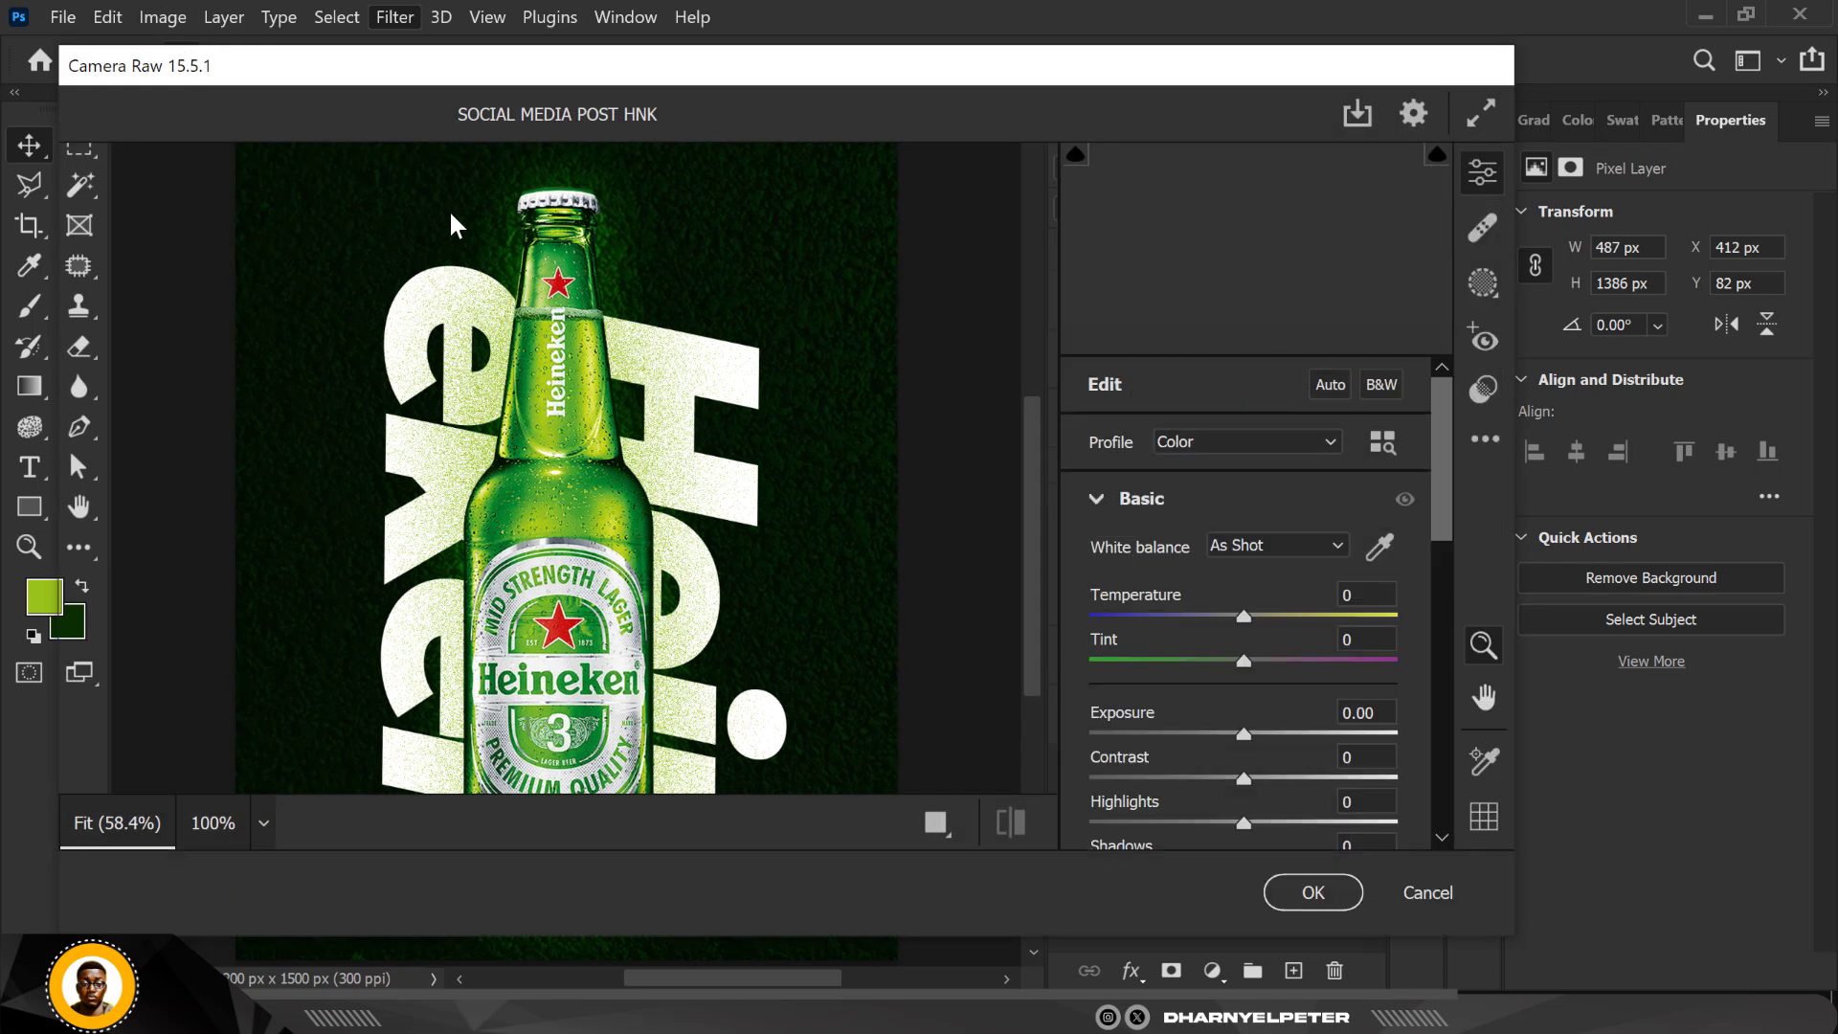
scroll(1257, 681, down, 2)
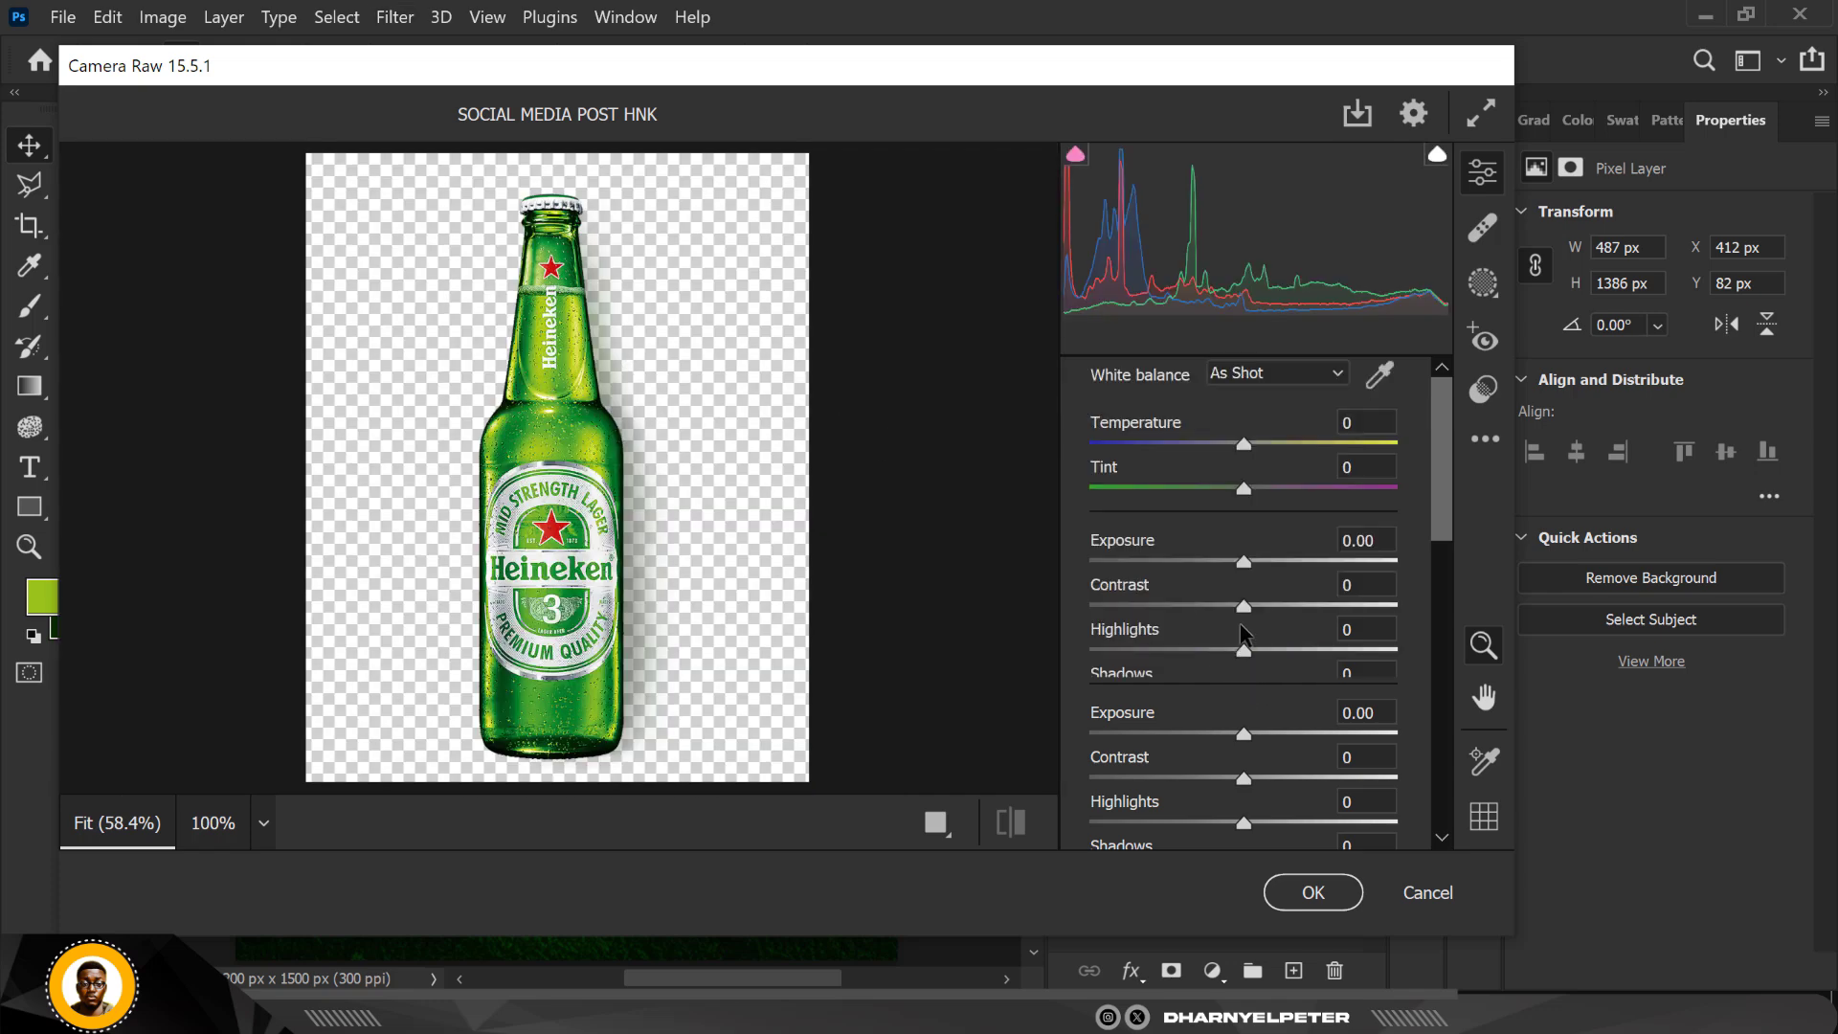
scroll(1248, 684, down, 2)
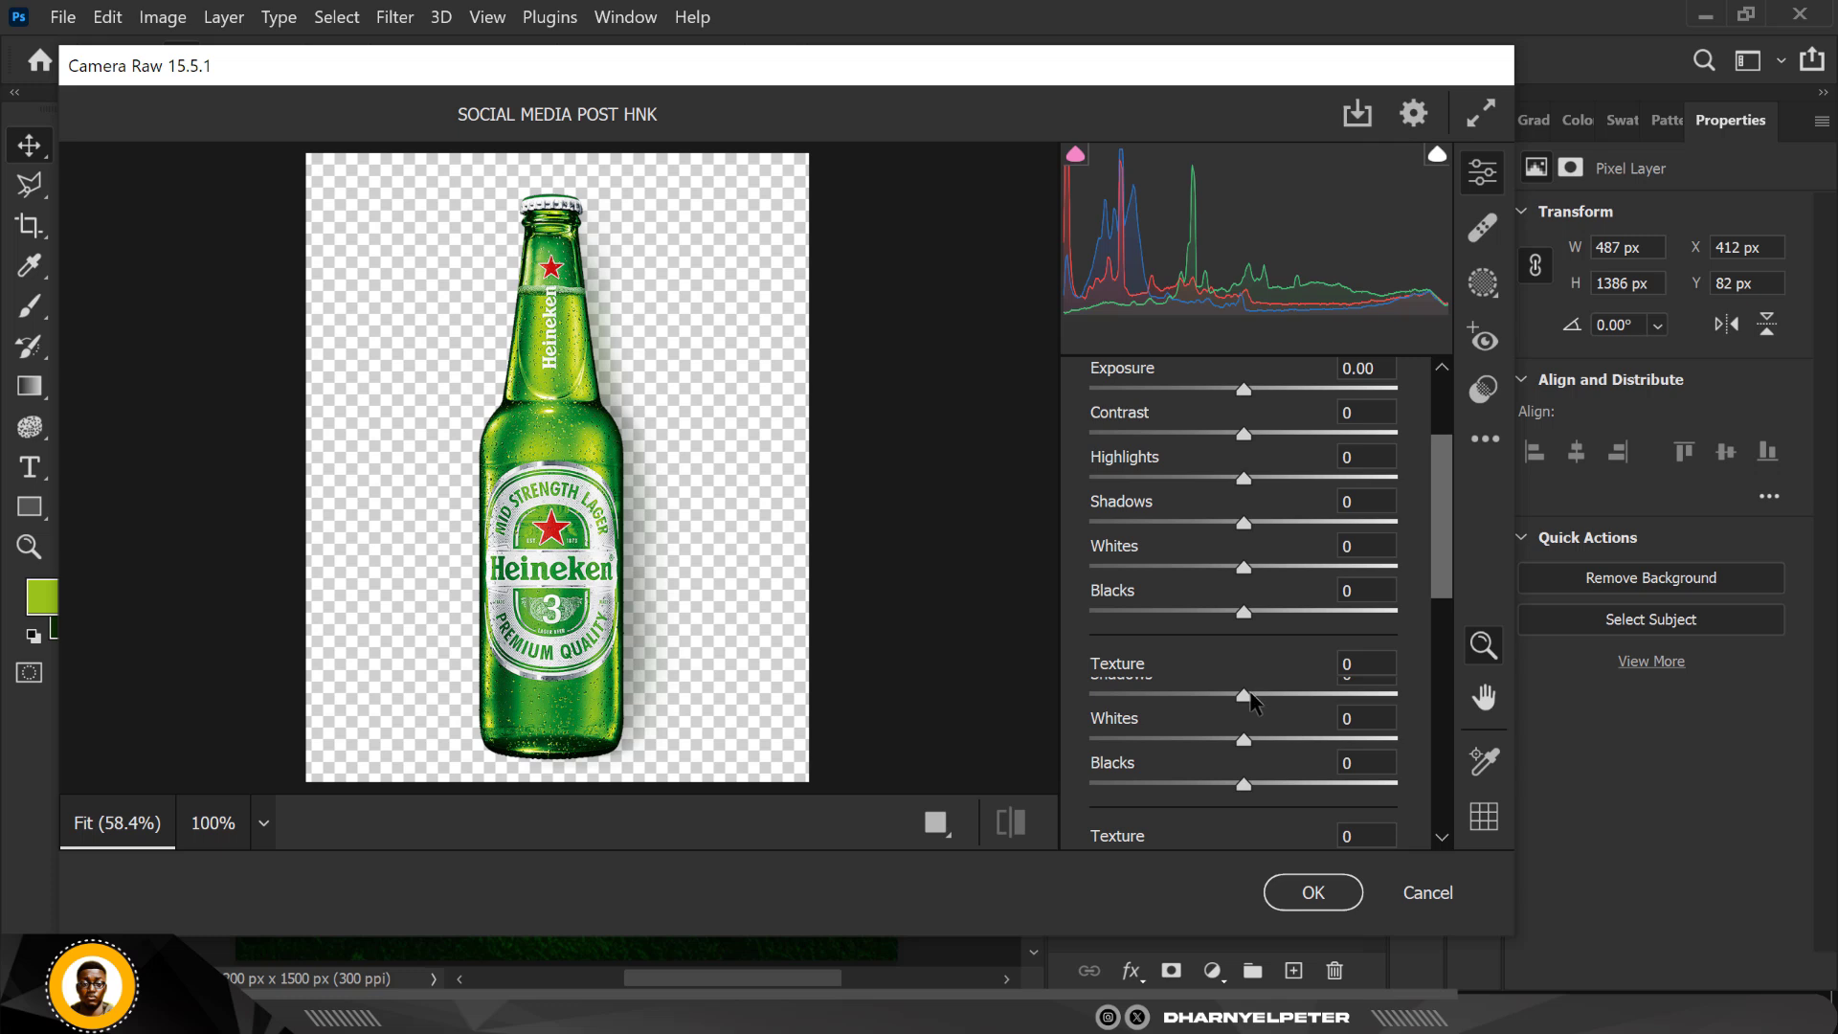
drag(1247, 685, 1310, 689)
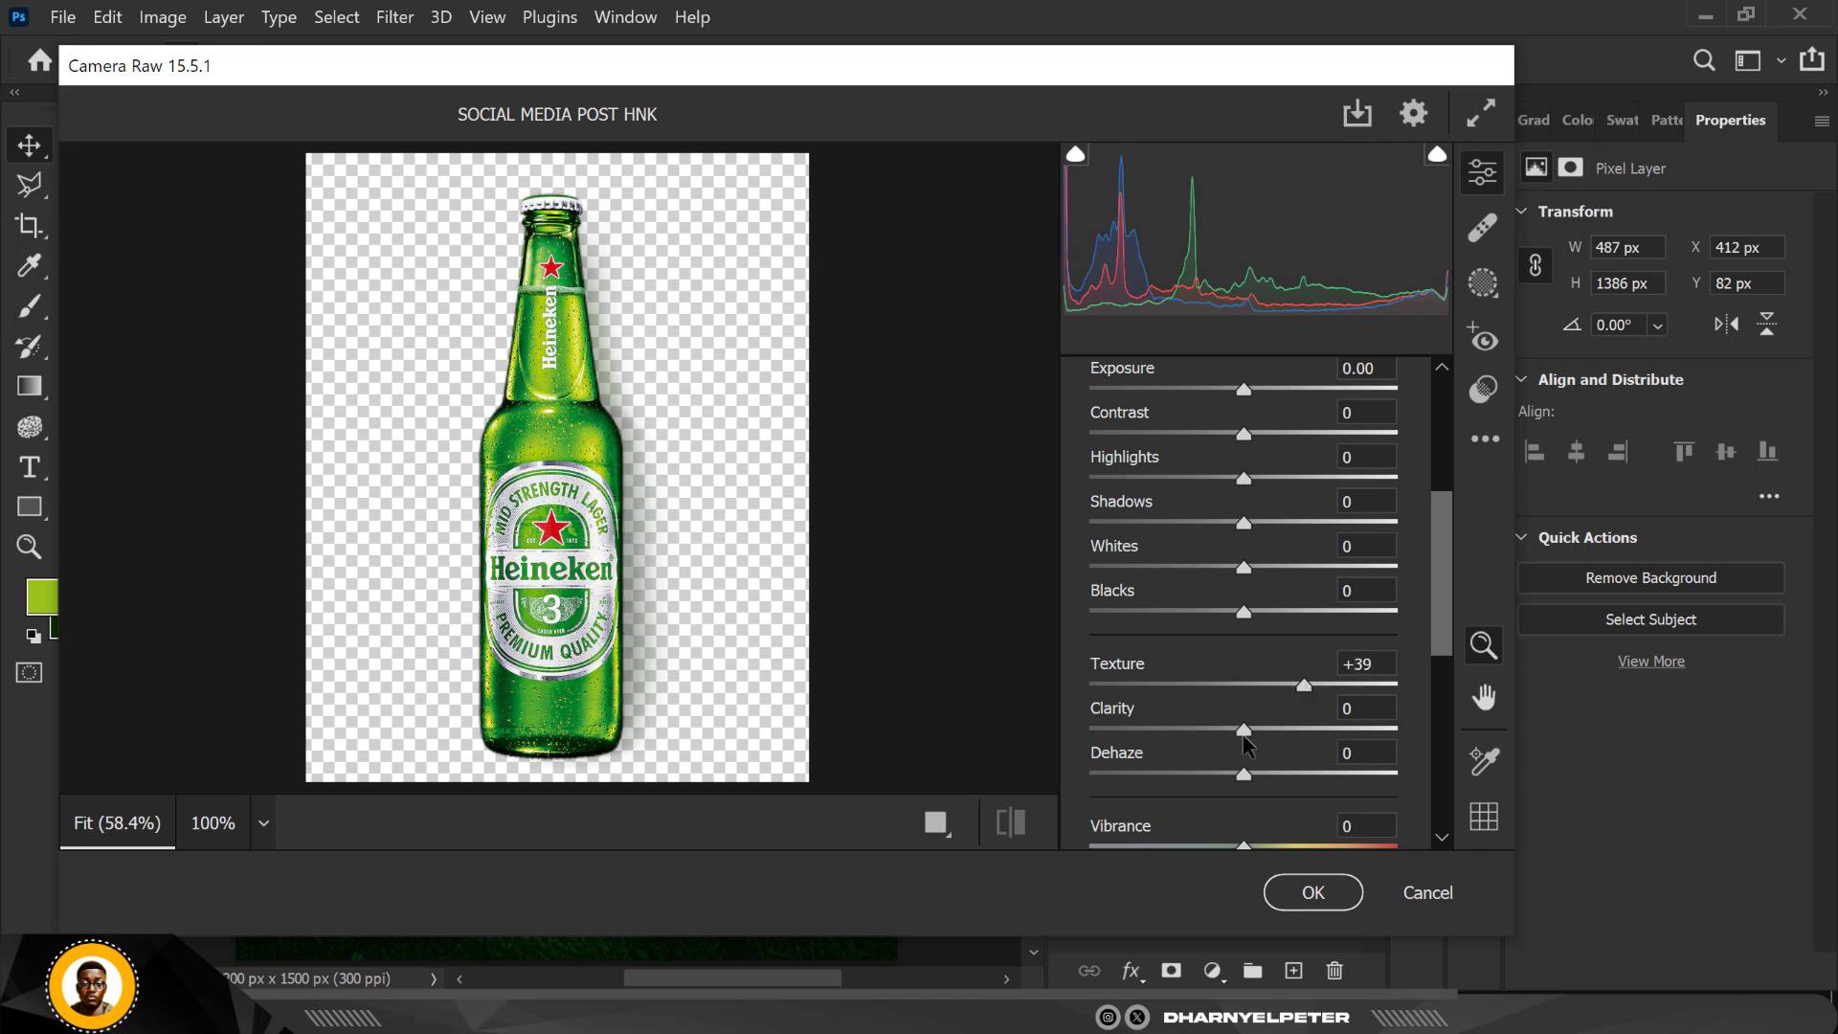
drag(1254, 733, 1258, 734)
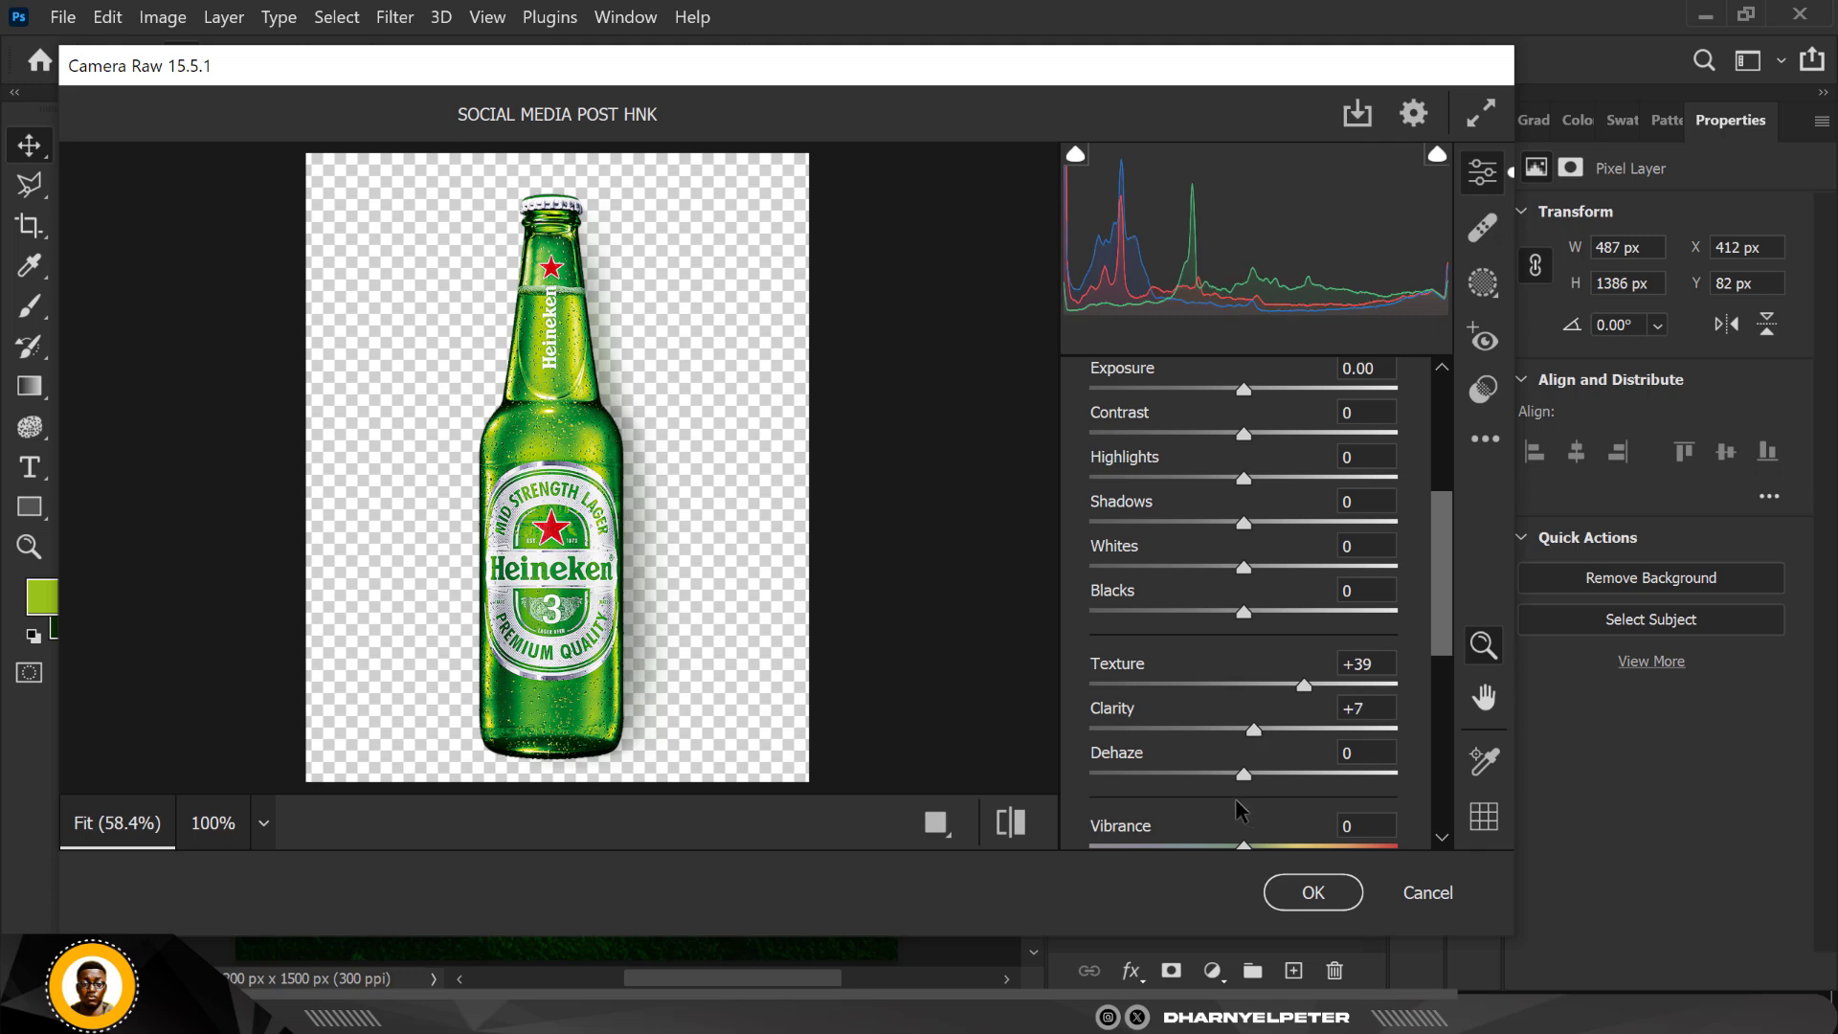
click(1321, 881)
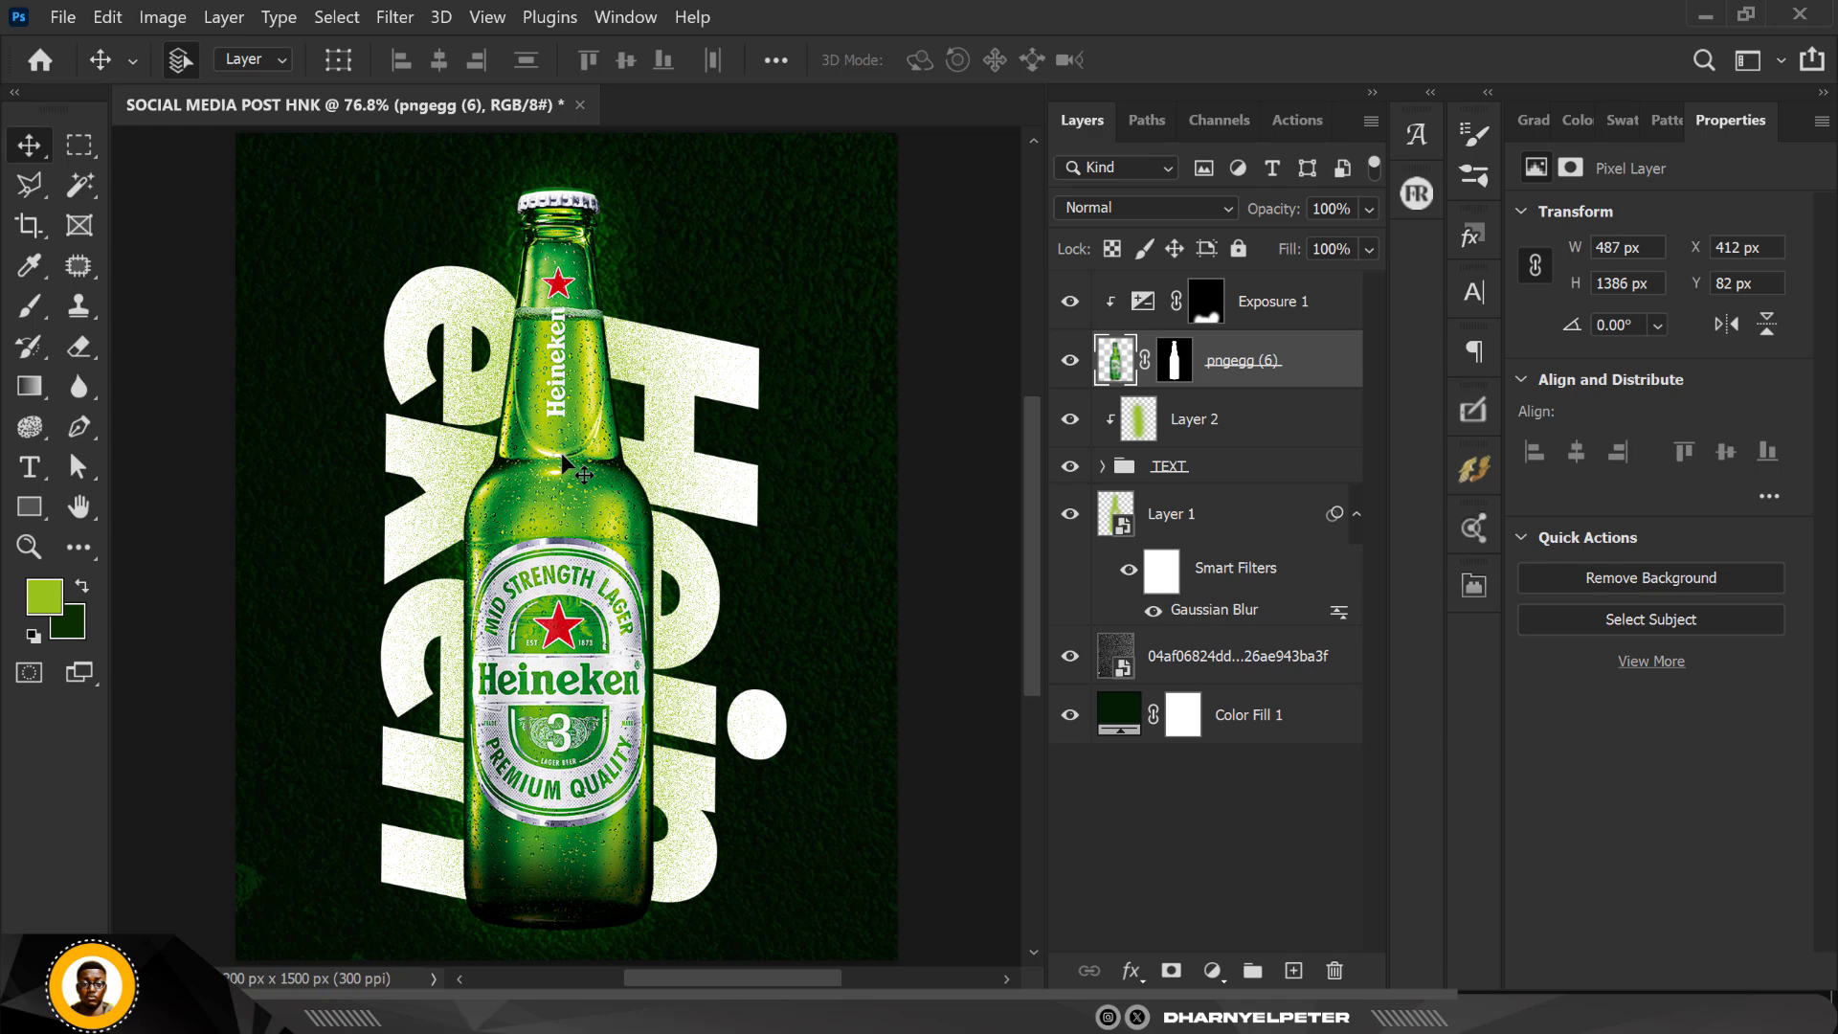
Step: Duplicate the blurred Layer 1 glow behind the bottle and lower the copy's opacity to 65%
click(1254, 530)
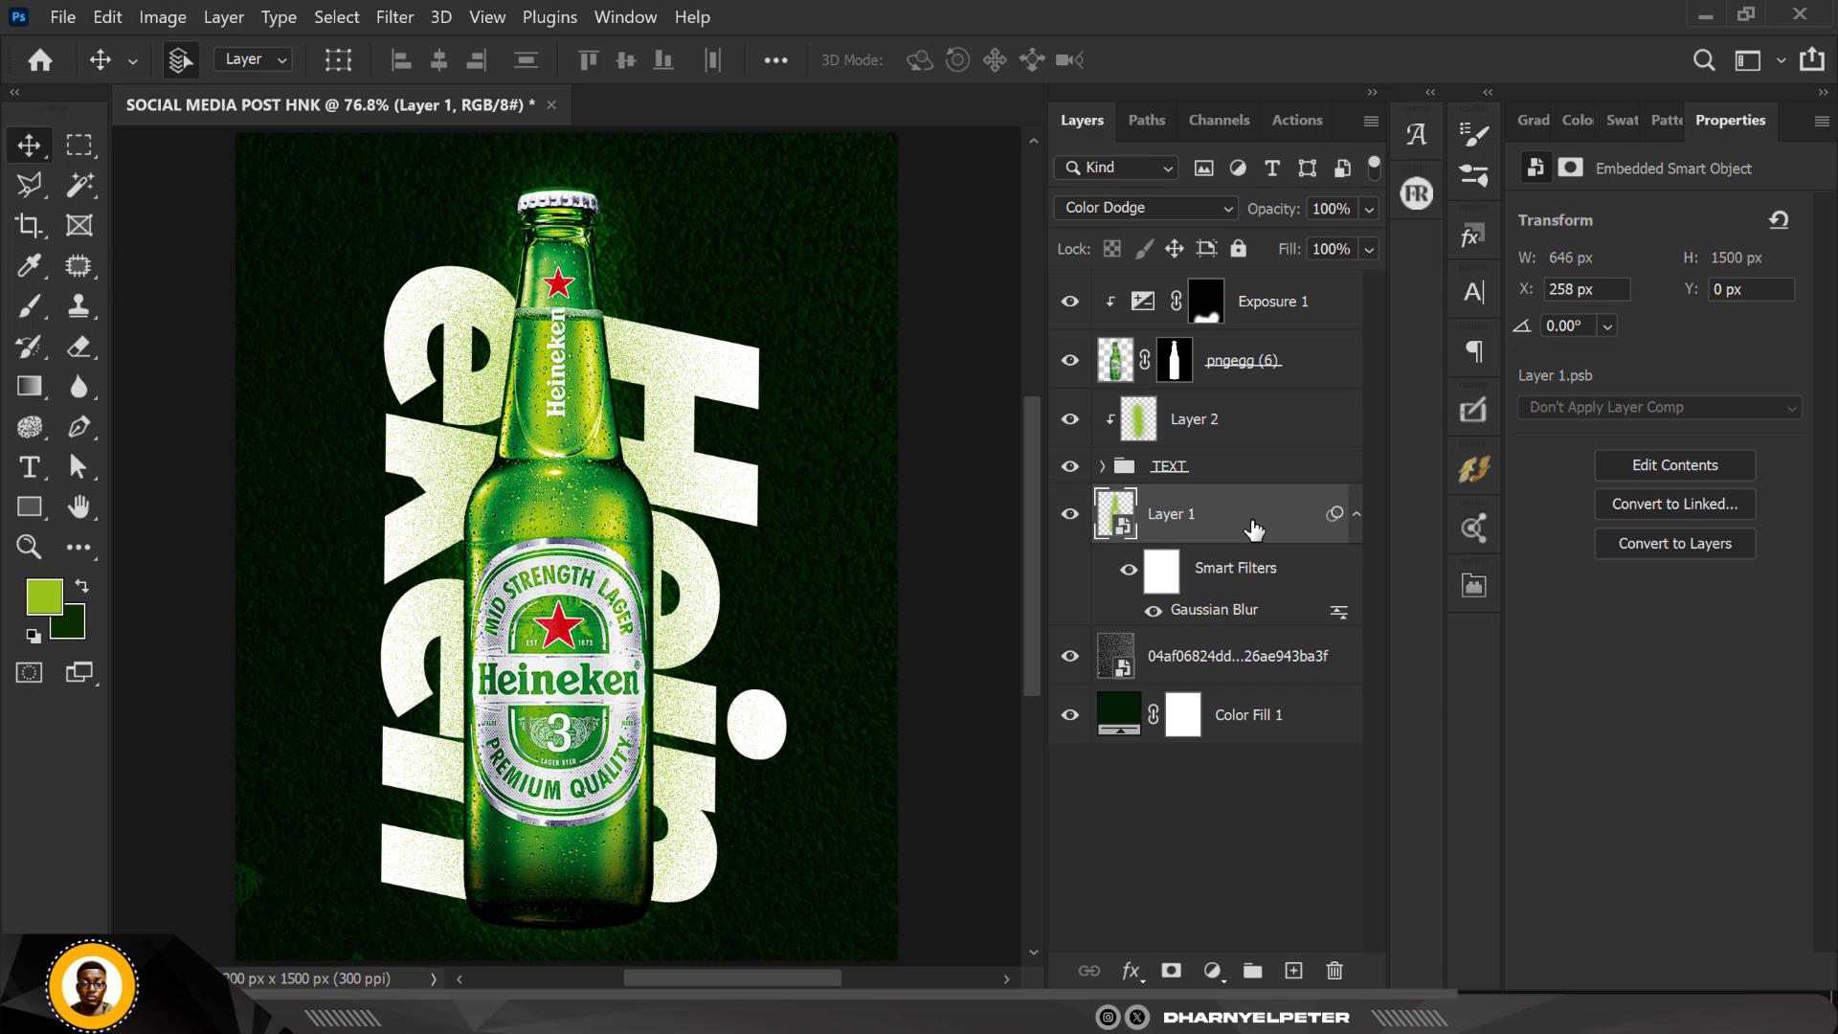
key(ctrl+j)
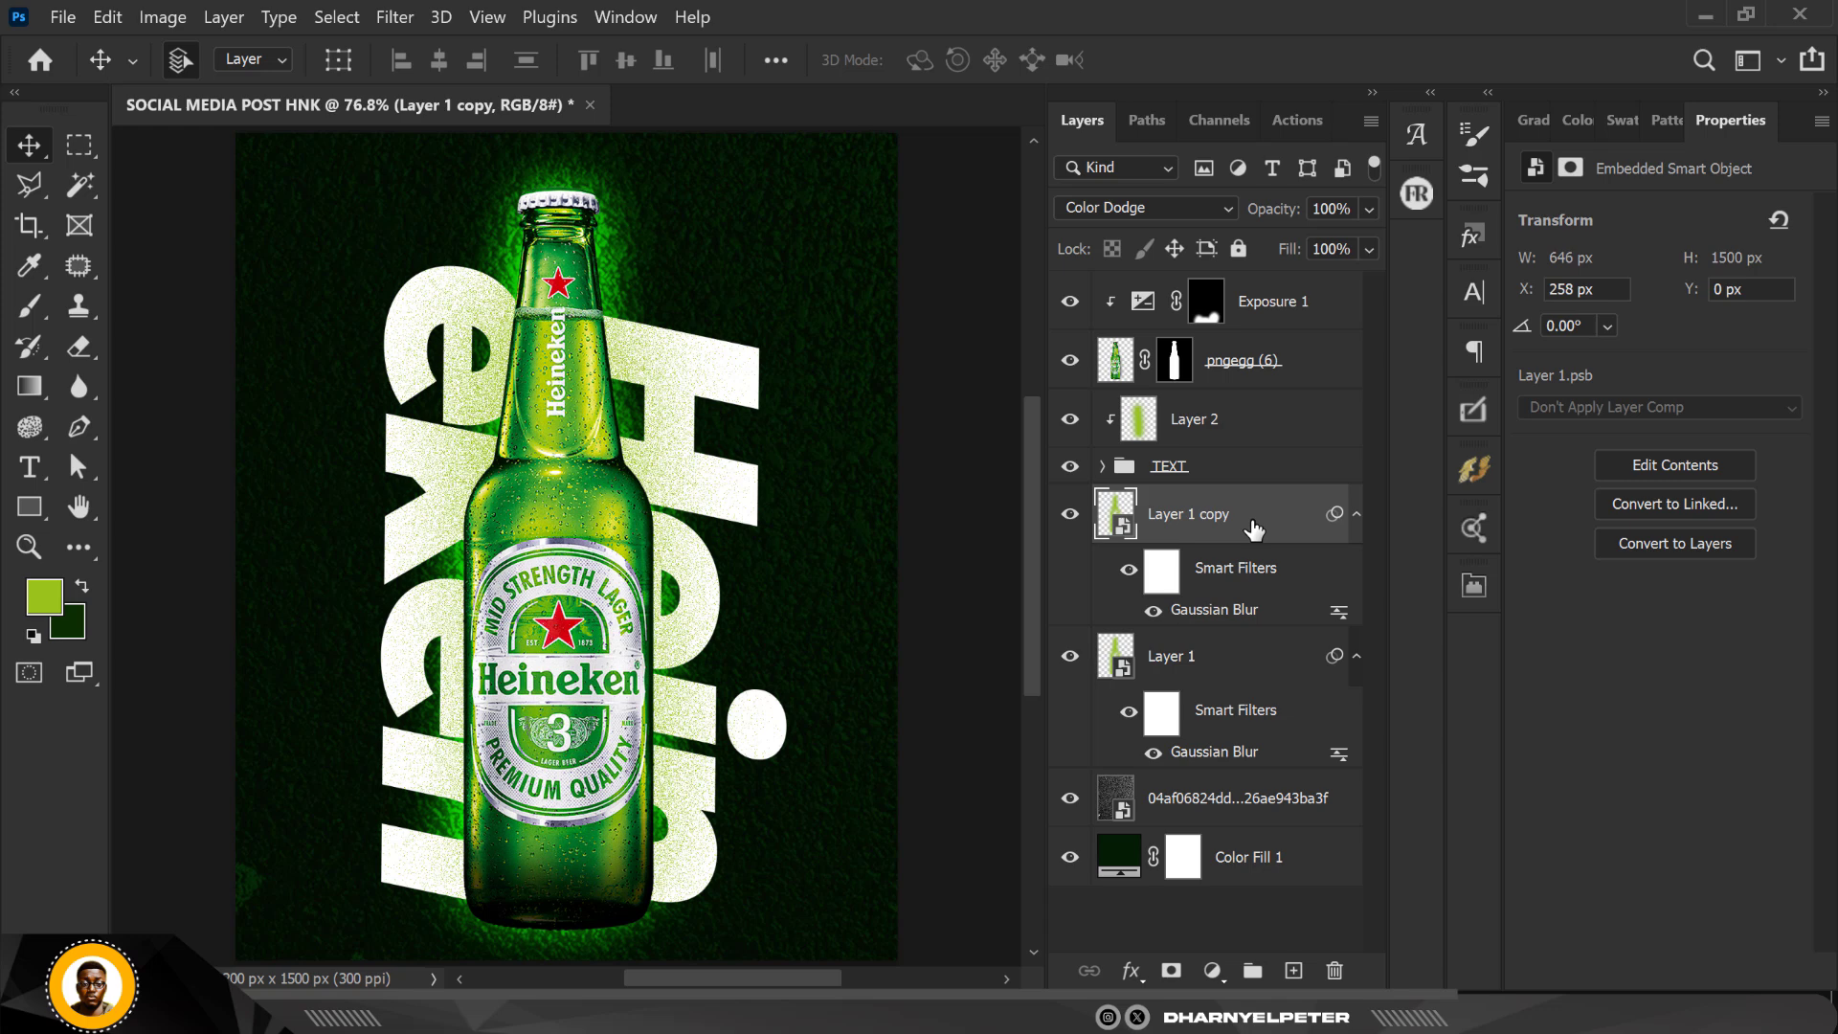
click(1369, 209)
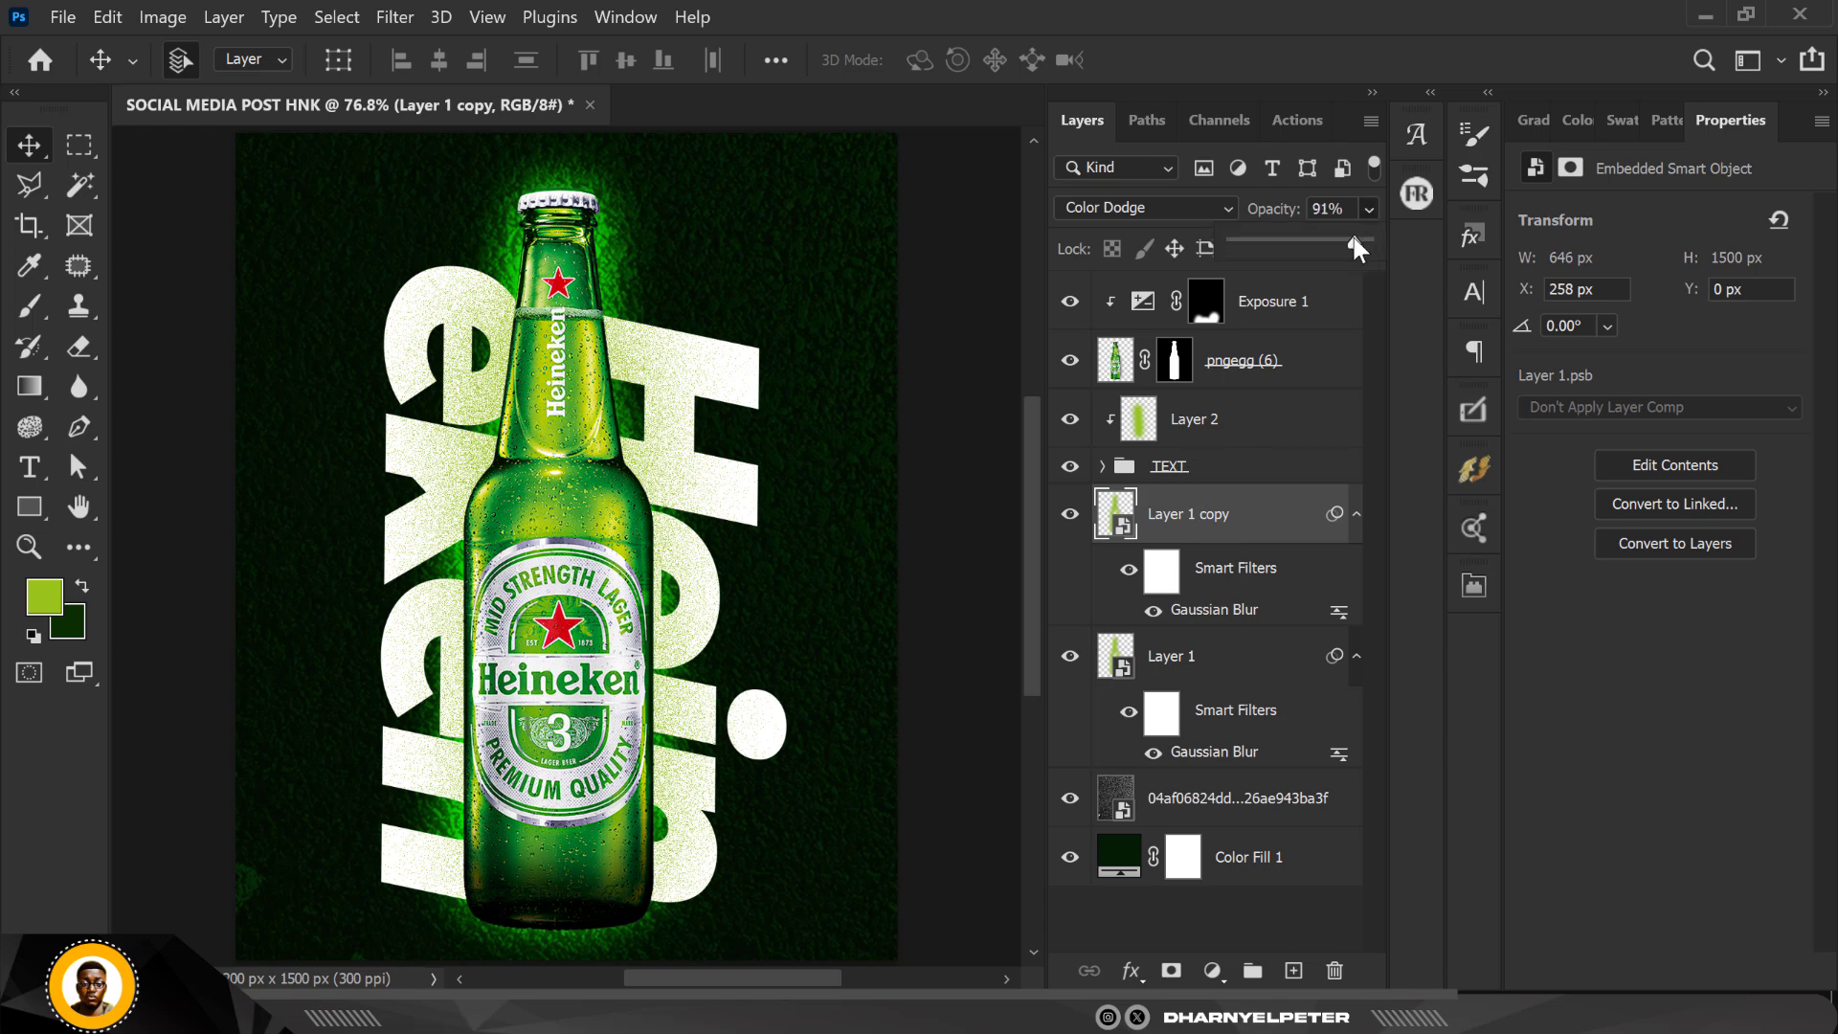
drag(1317, 238, 1319, 238)
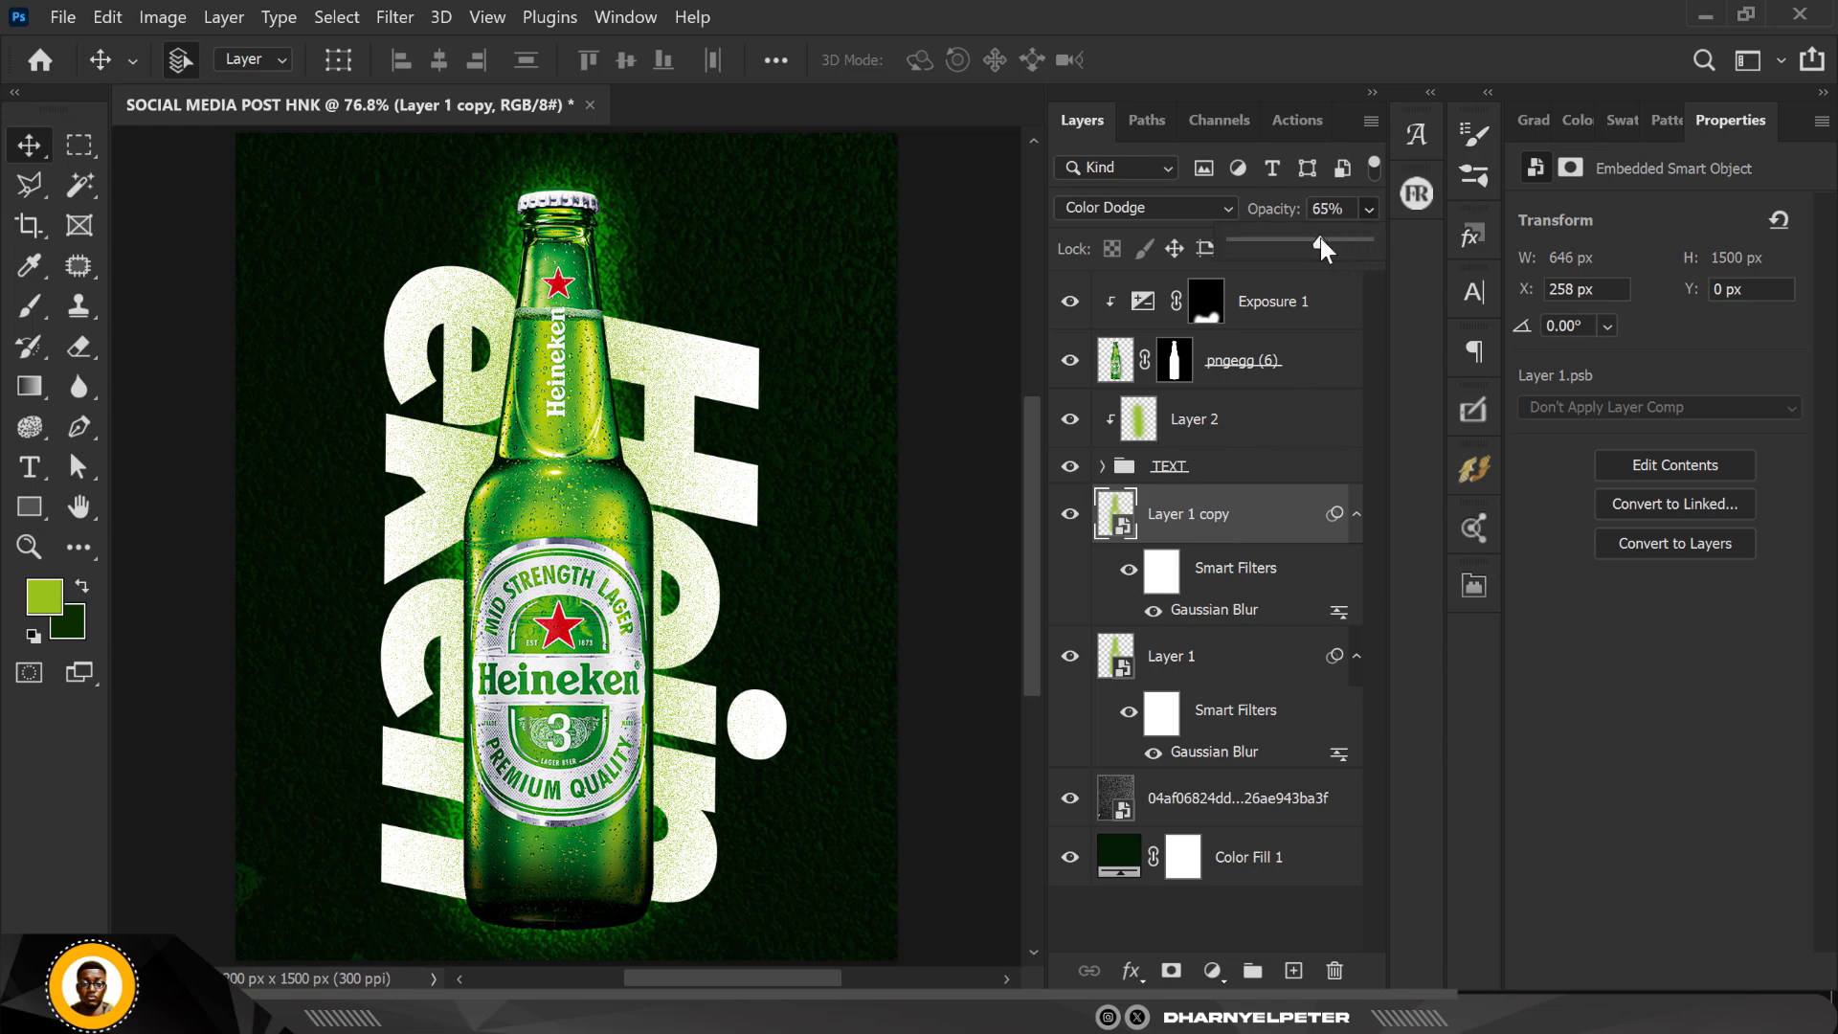
click(975, 369)
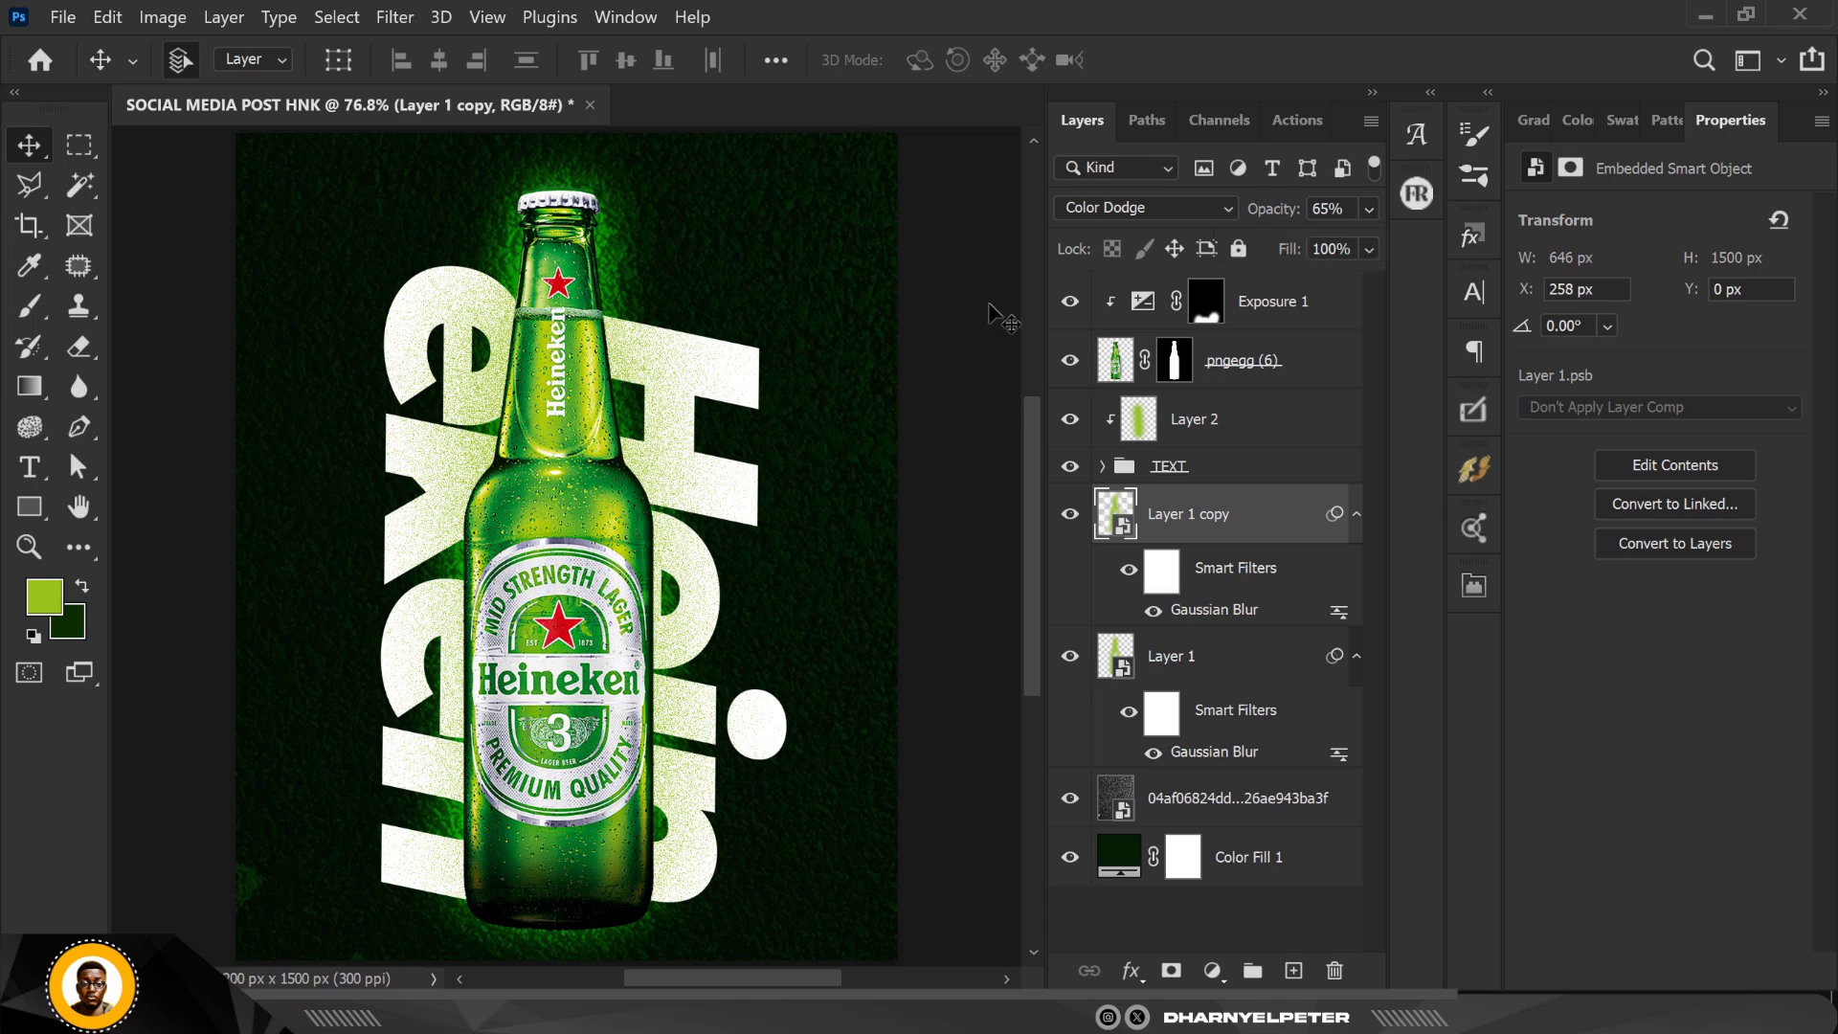
scroll(823, 368, down, 1)
scroll(818, 364, up, 1)
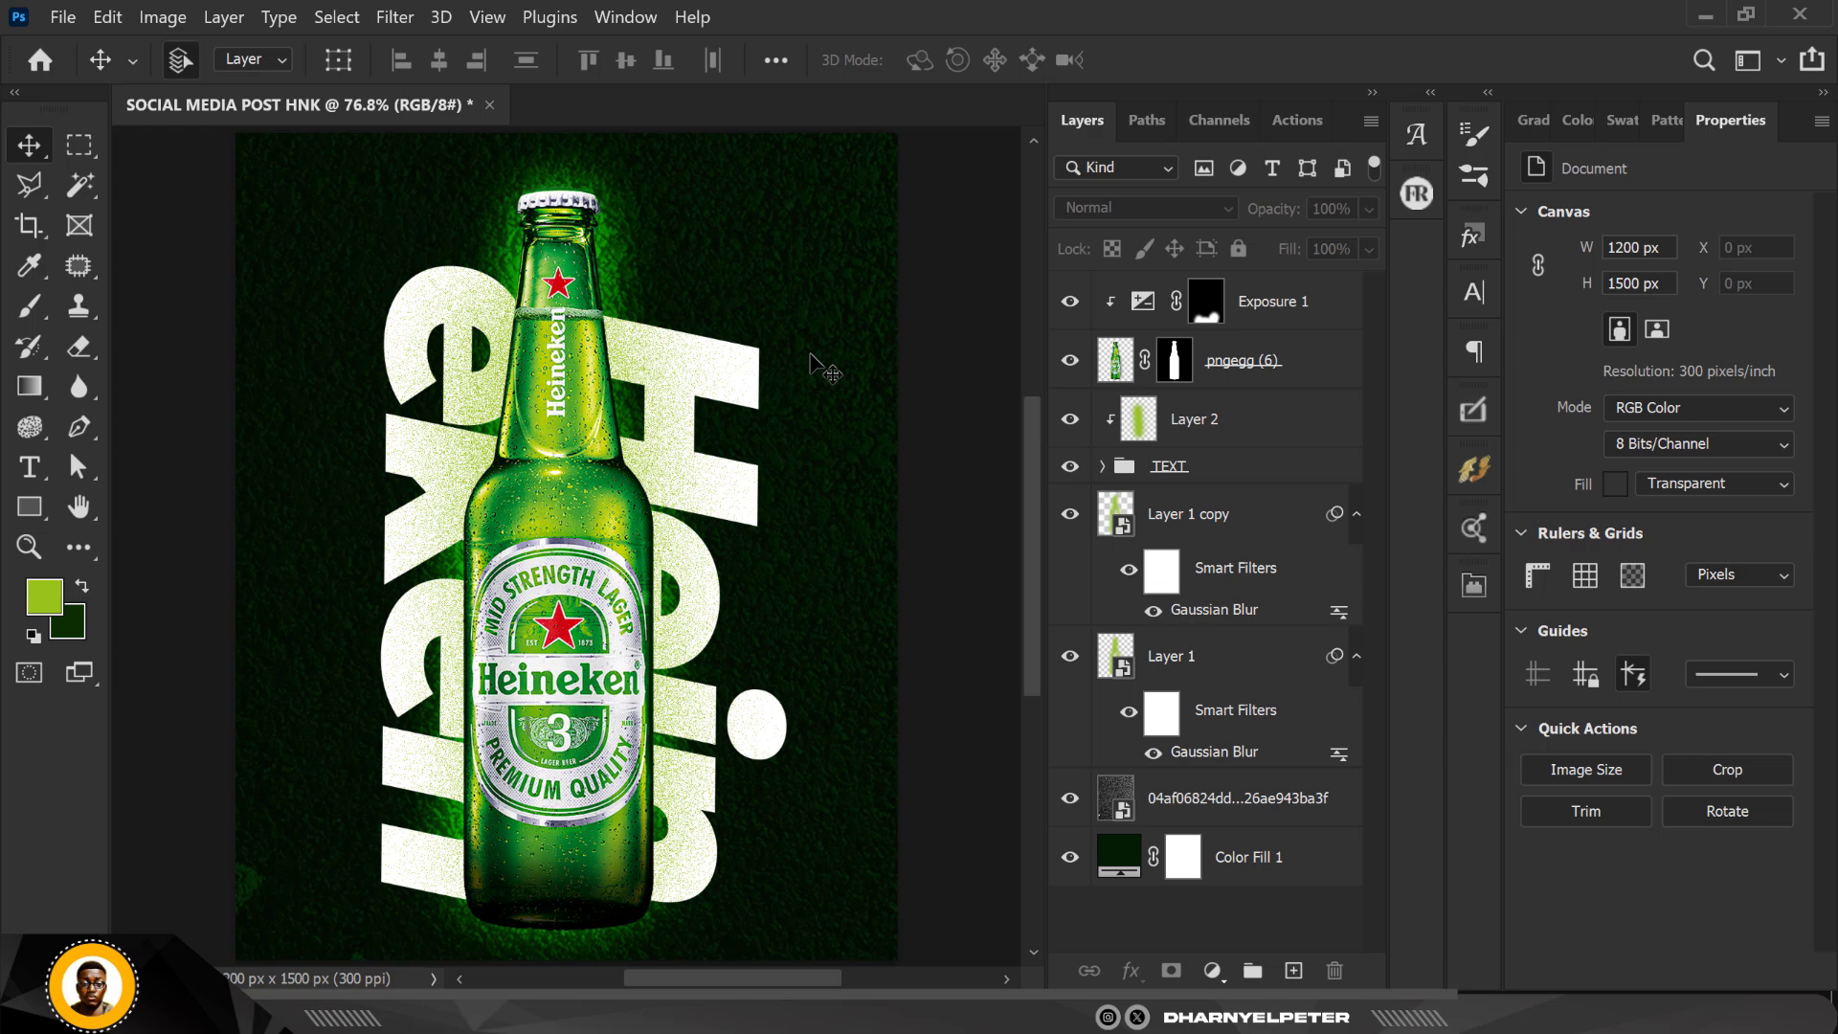
Step: Place the palm leaf image pngegg (19) from the HEINEKEN folder in File Explorer into the poster above the Exposure layer
click(1297, 308)
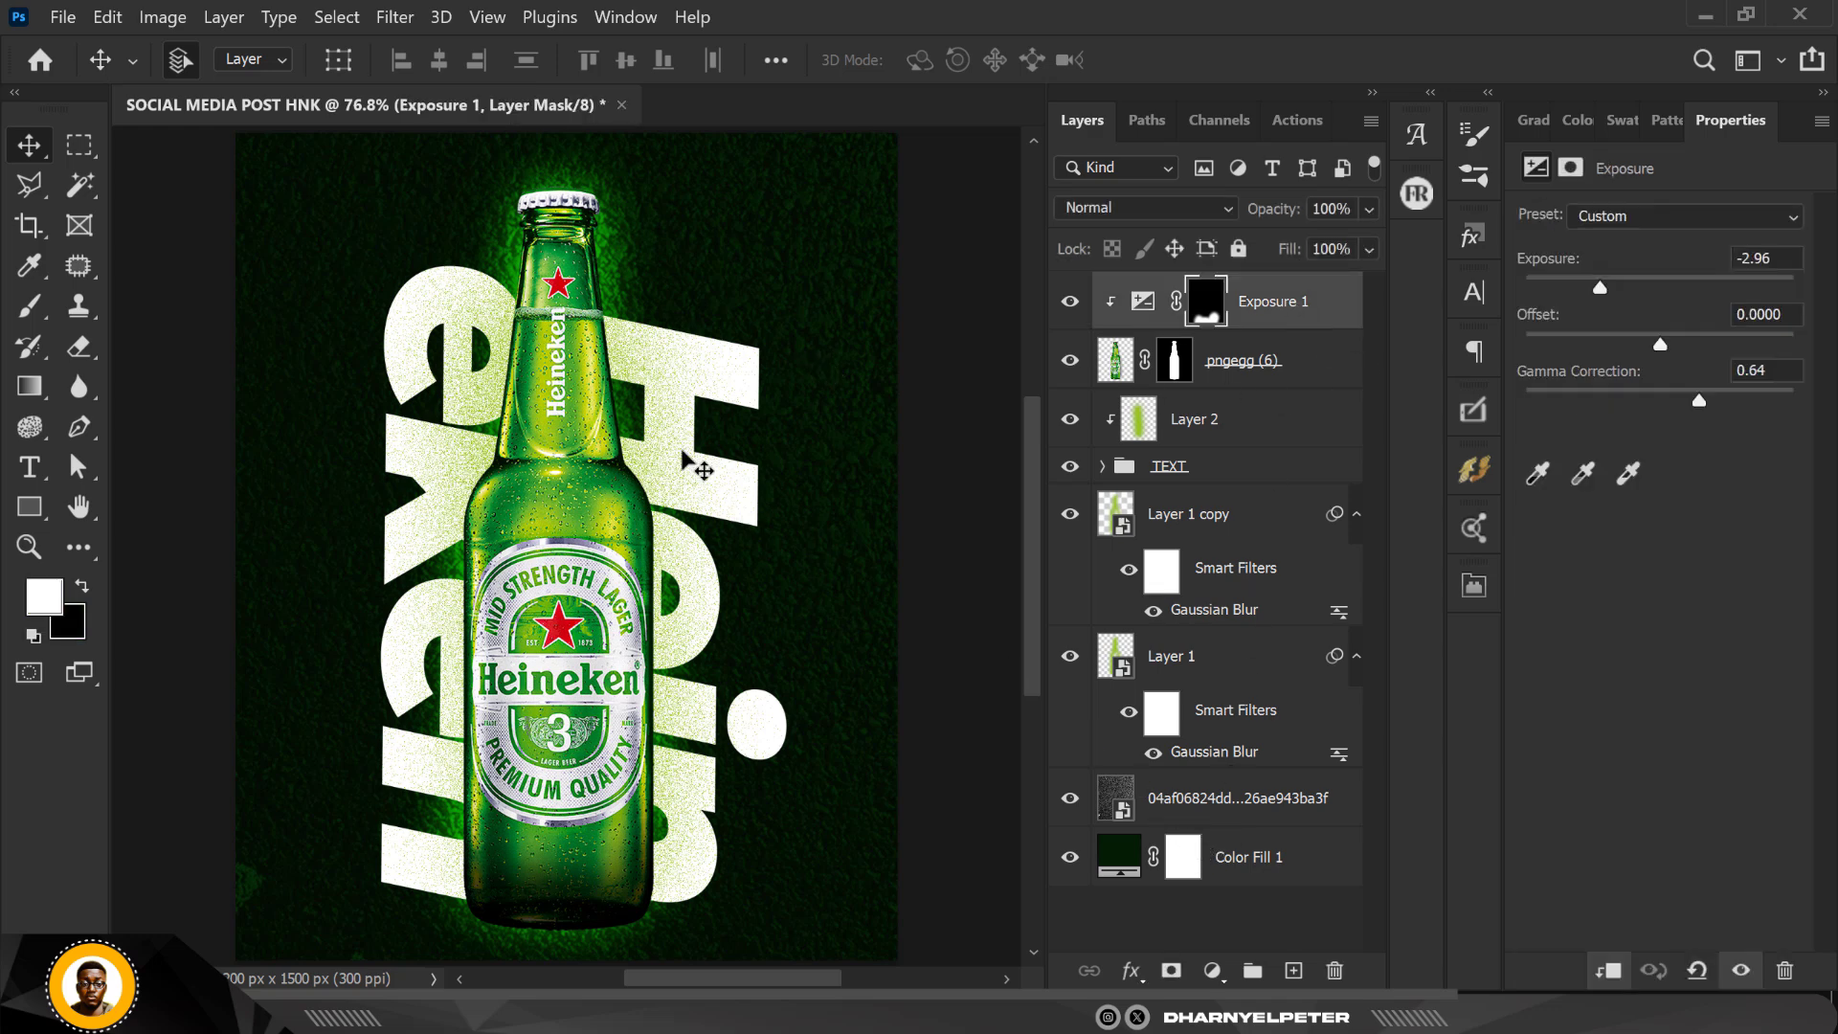
scroll(686, 456, down, 1)
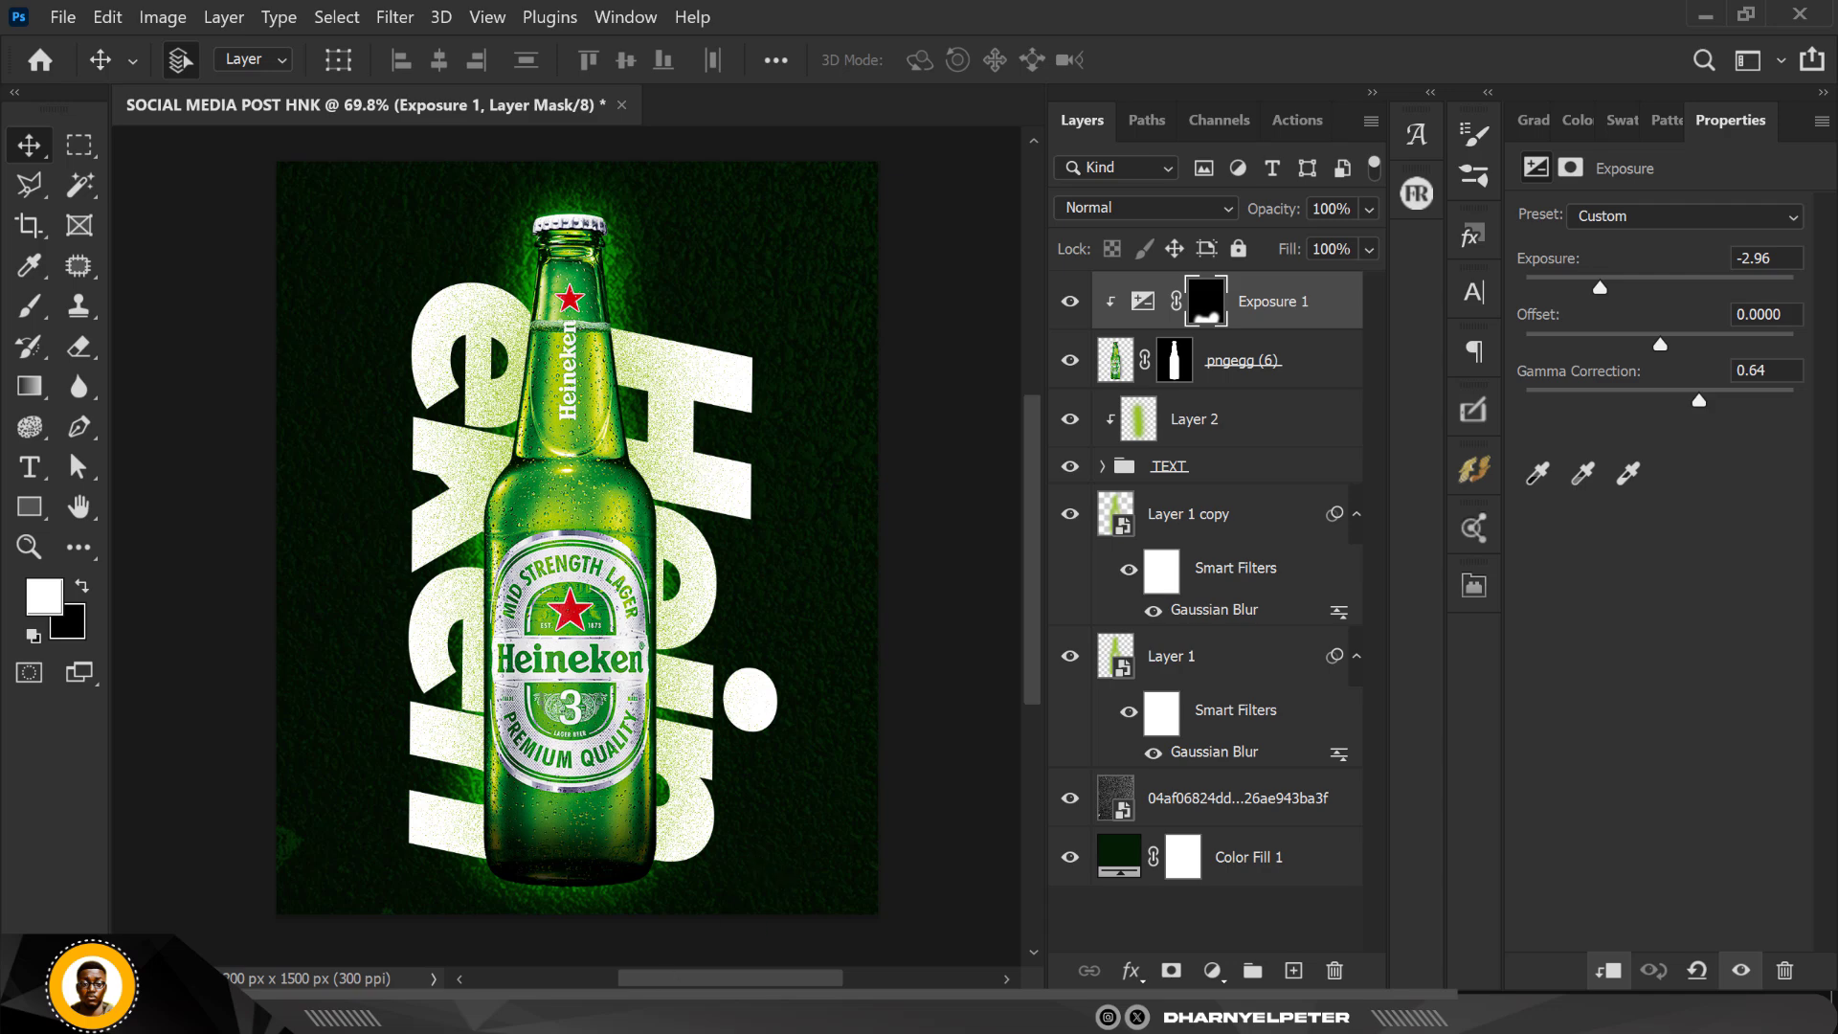
click(469, 862)
click(814, 209)
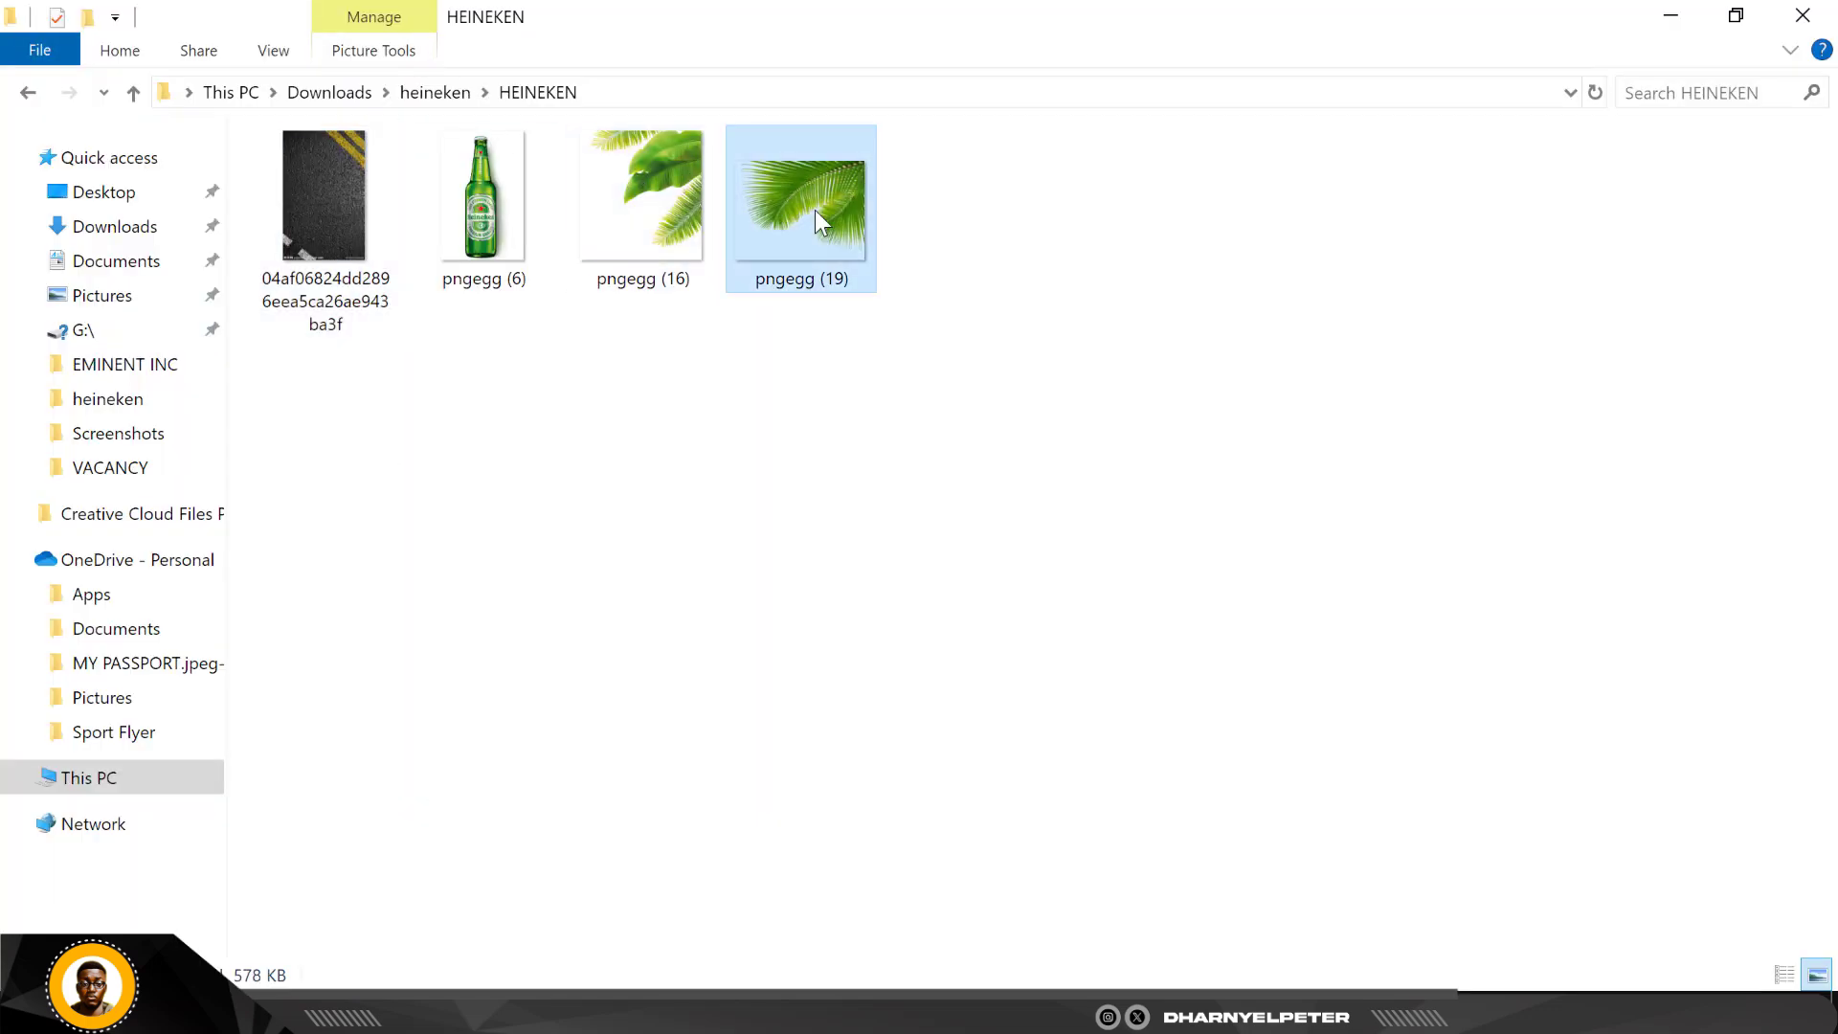
drag(826, 184, 791, 273)
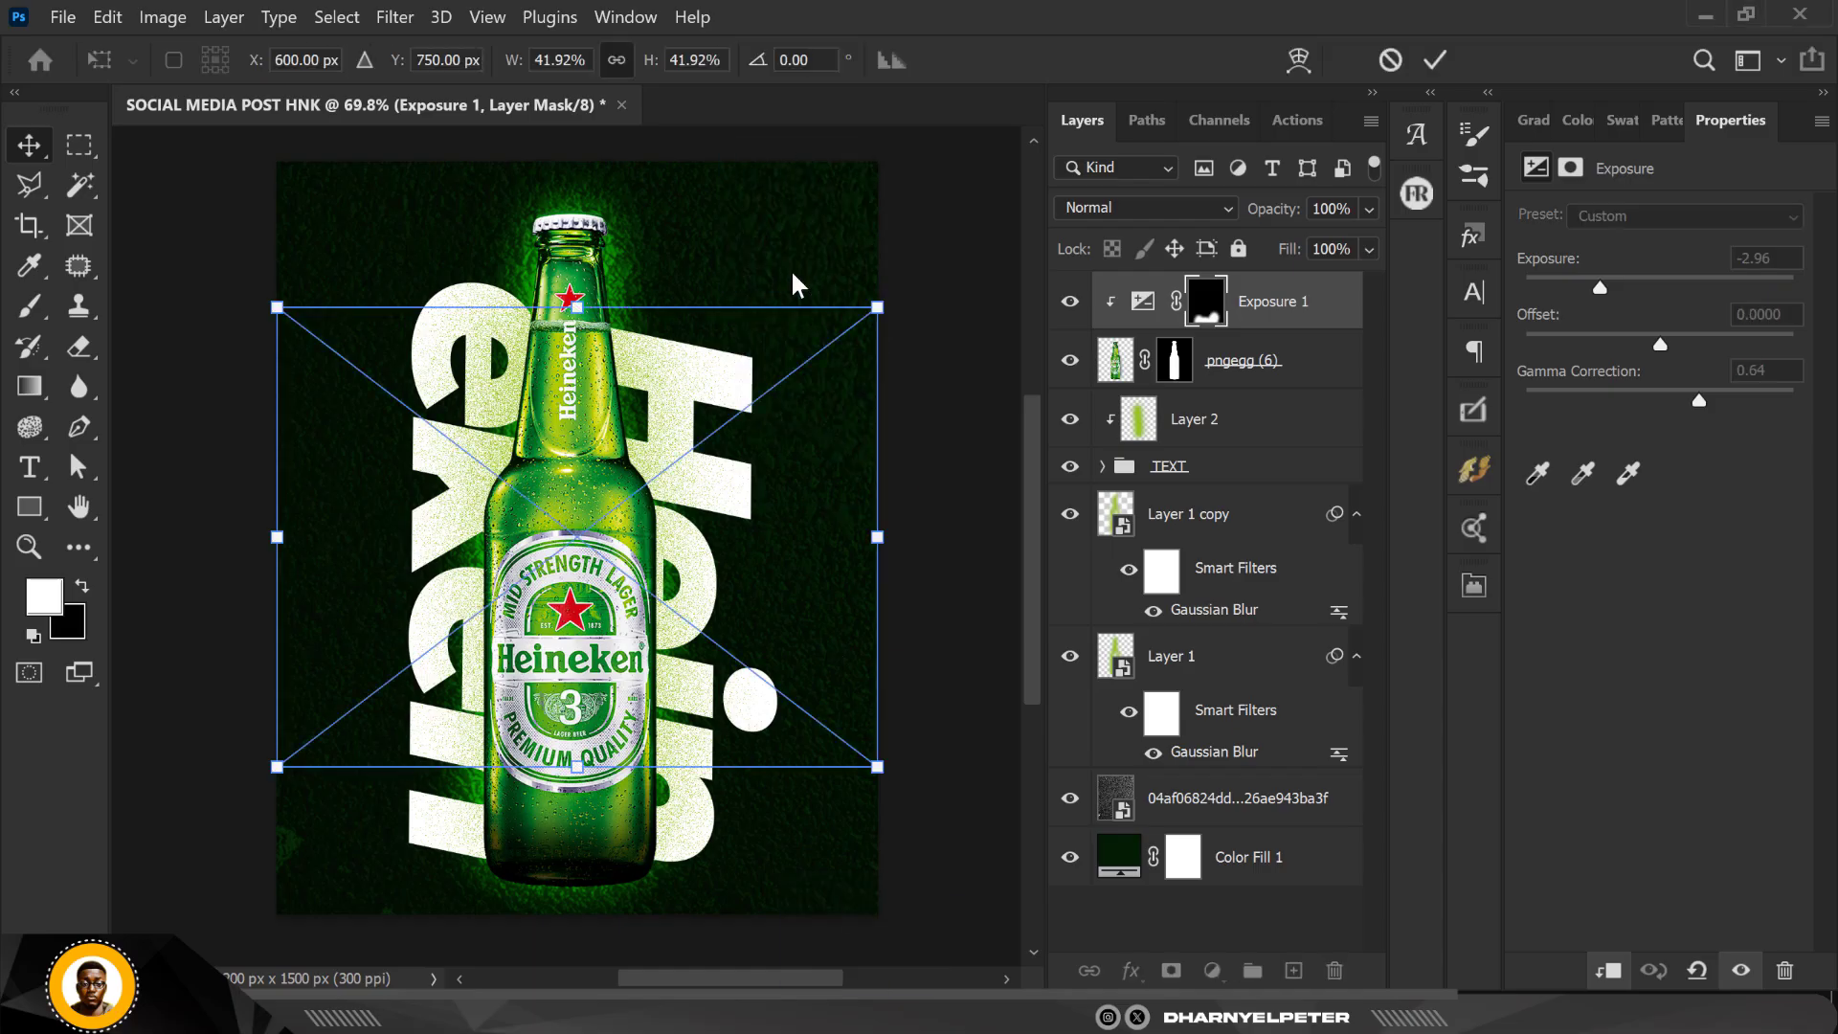
Step: Scale the palm leaf image to 34.56% and position it over the poster's upper-right corner at X 899, Y 240.09 px
drag(744, 494, 784, 296)
drag(922, 570, 867, 523)
drag(785, 395, 846, 310)
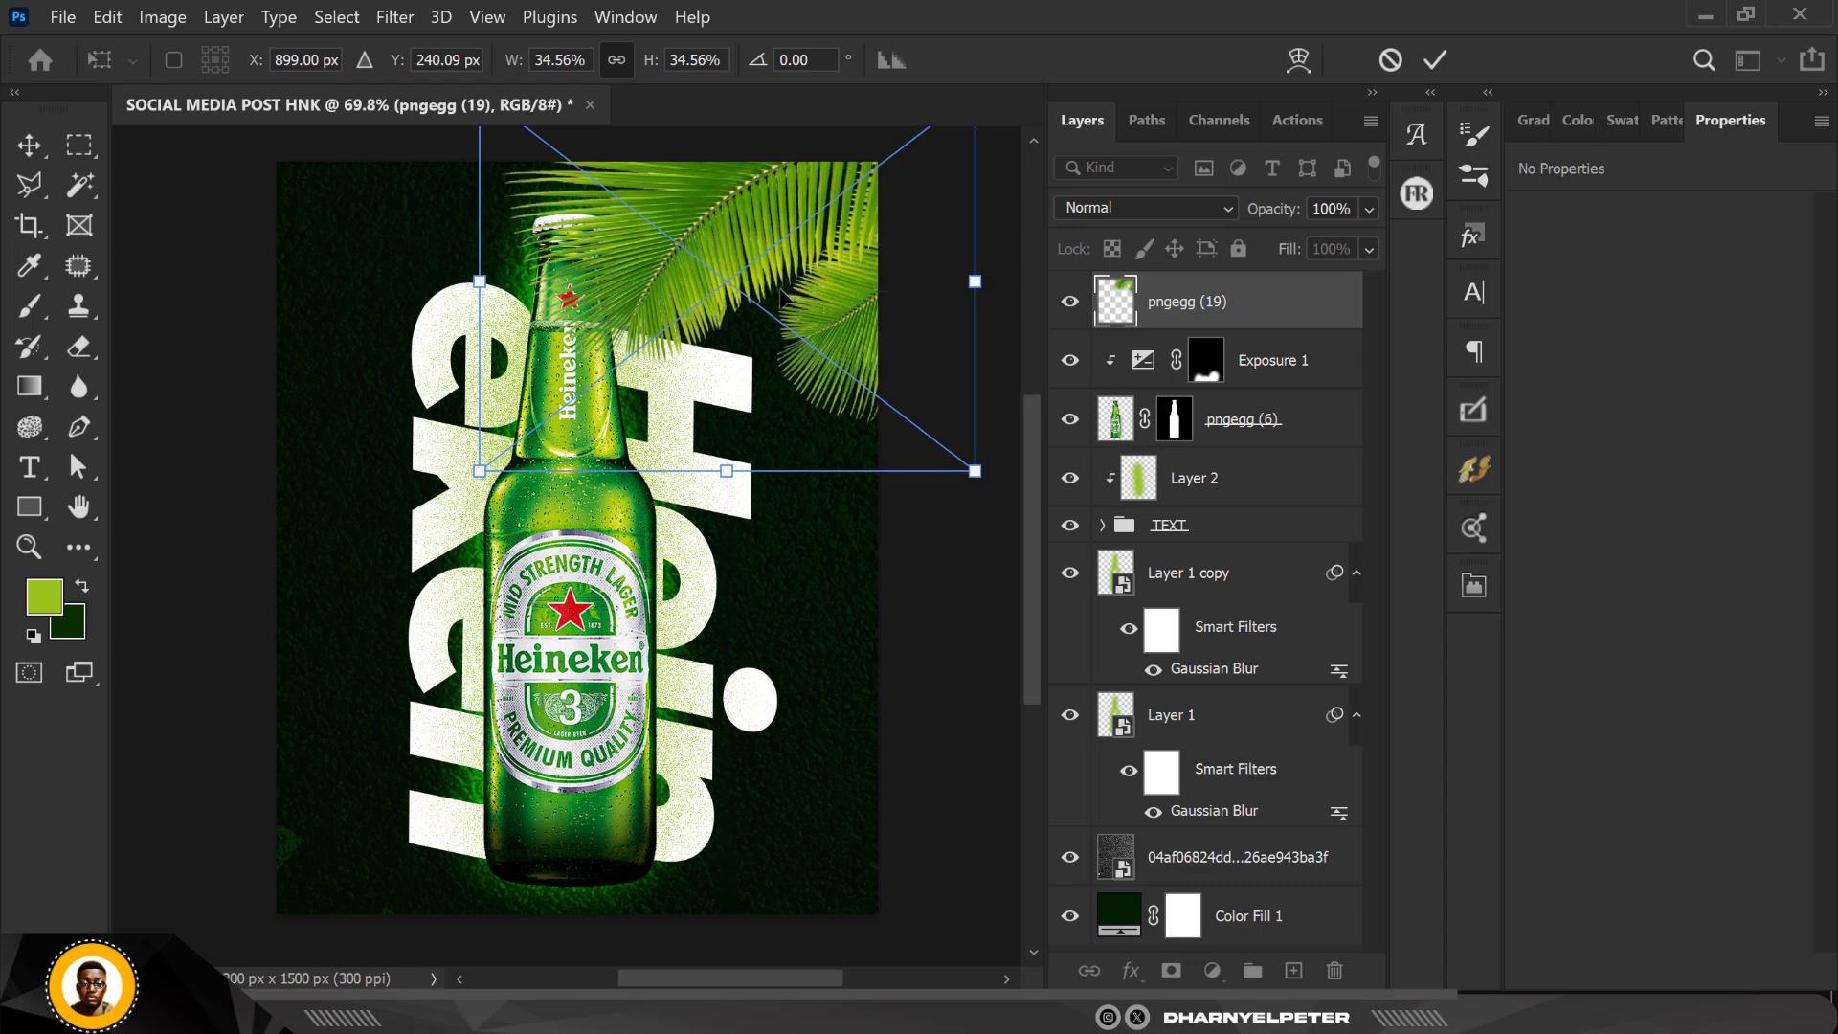
key(Return)
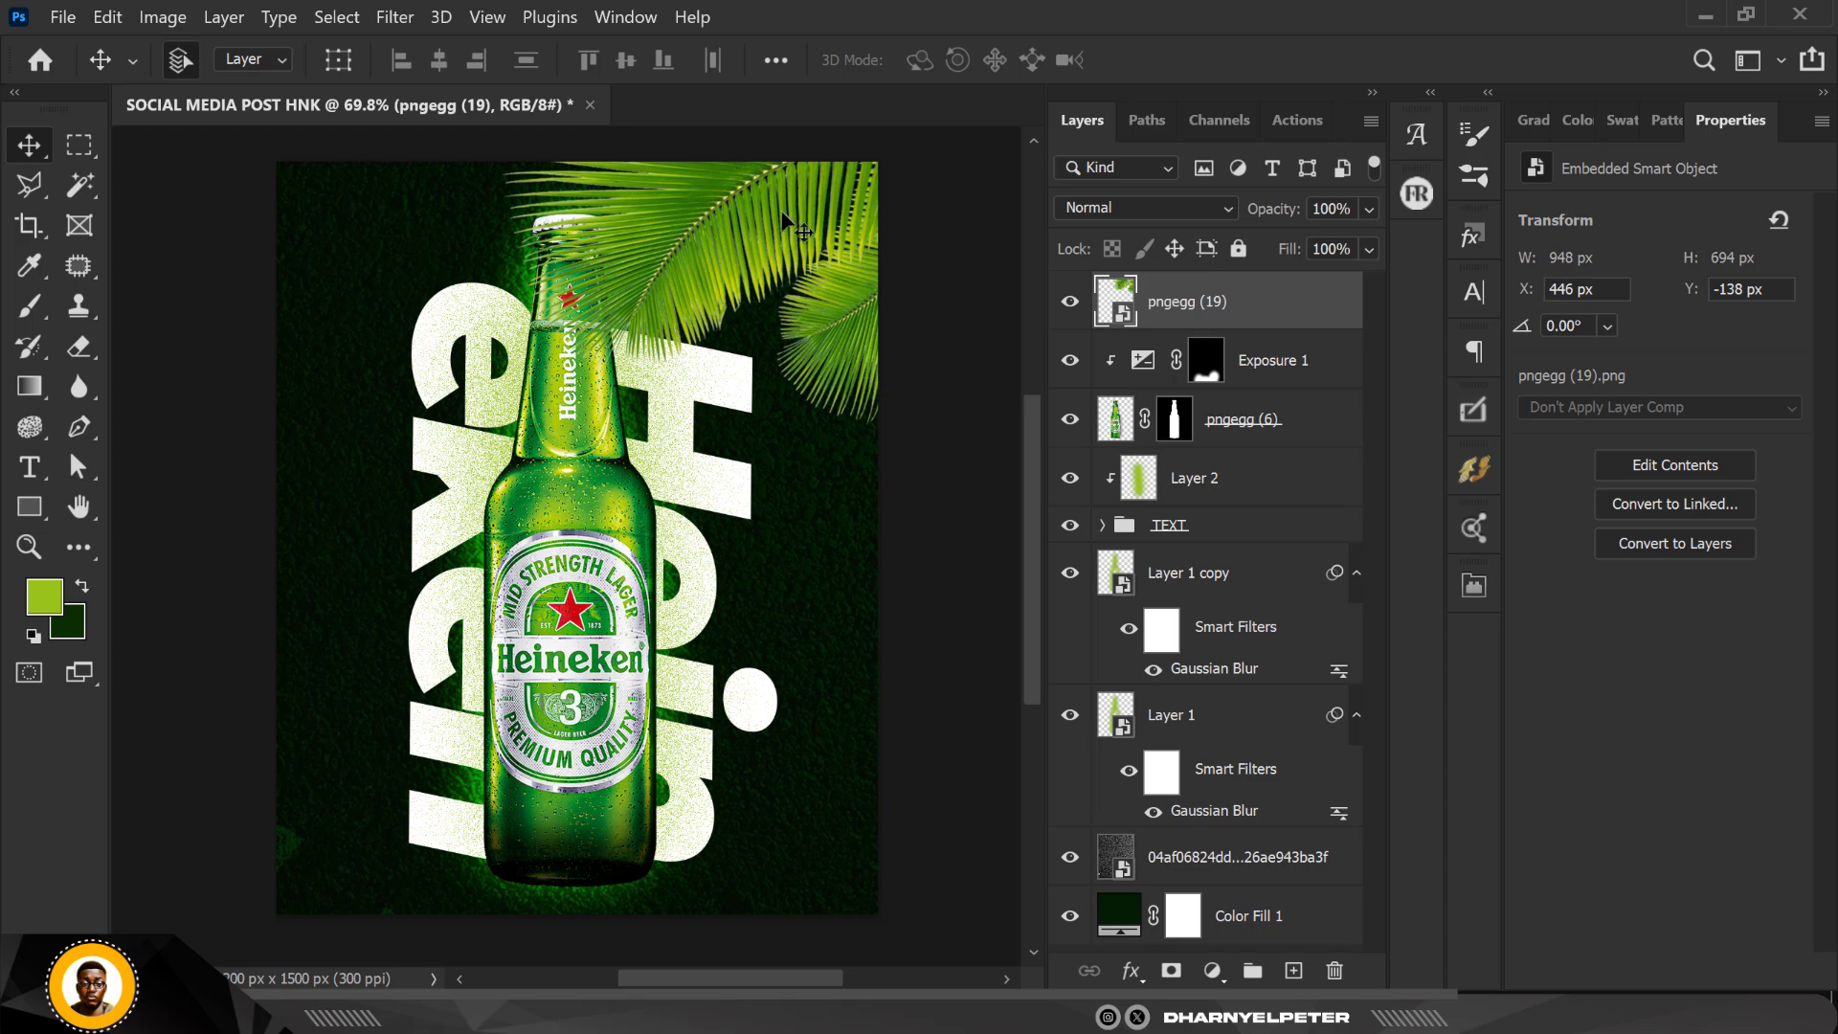
Step: Duplicate the upper-right palm leaf layer, move the copy to the poster's lower-right corner and rotate it to 94.96°
scroll(688, 204, down, 2)
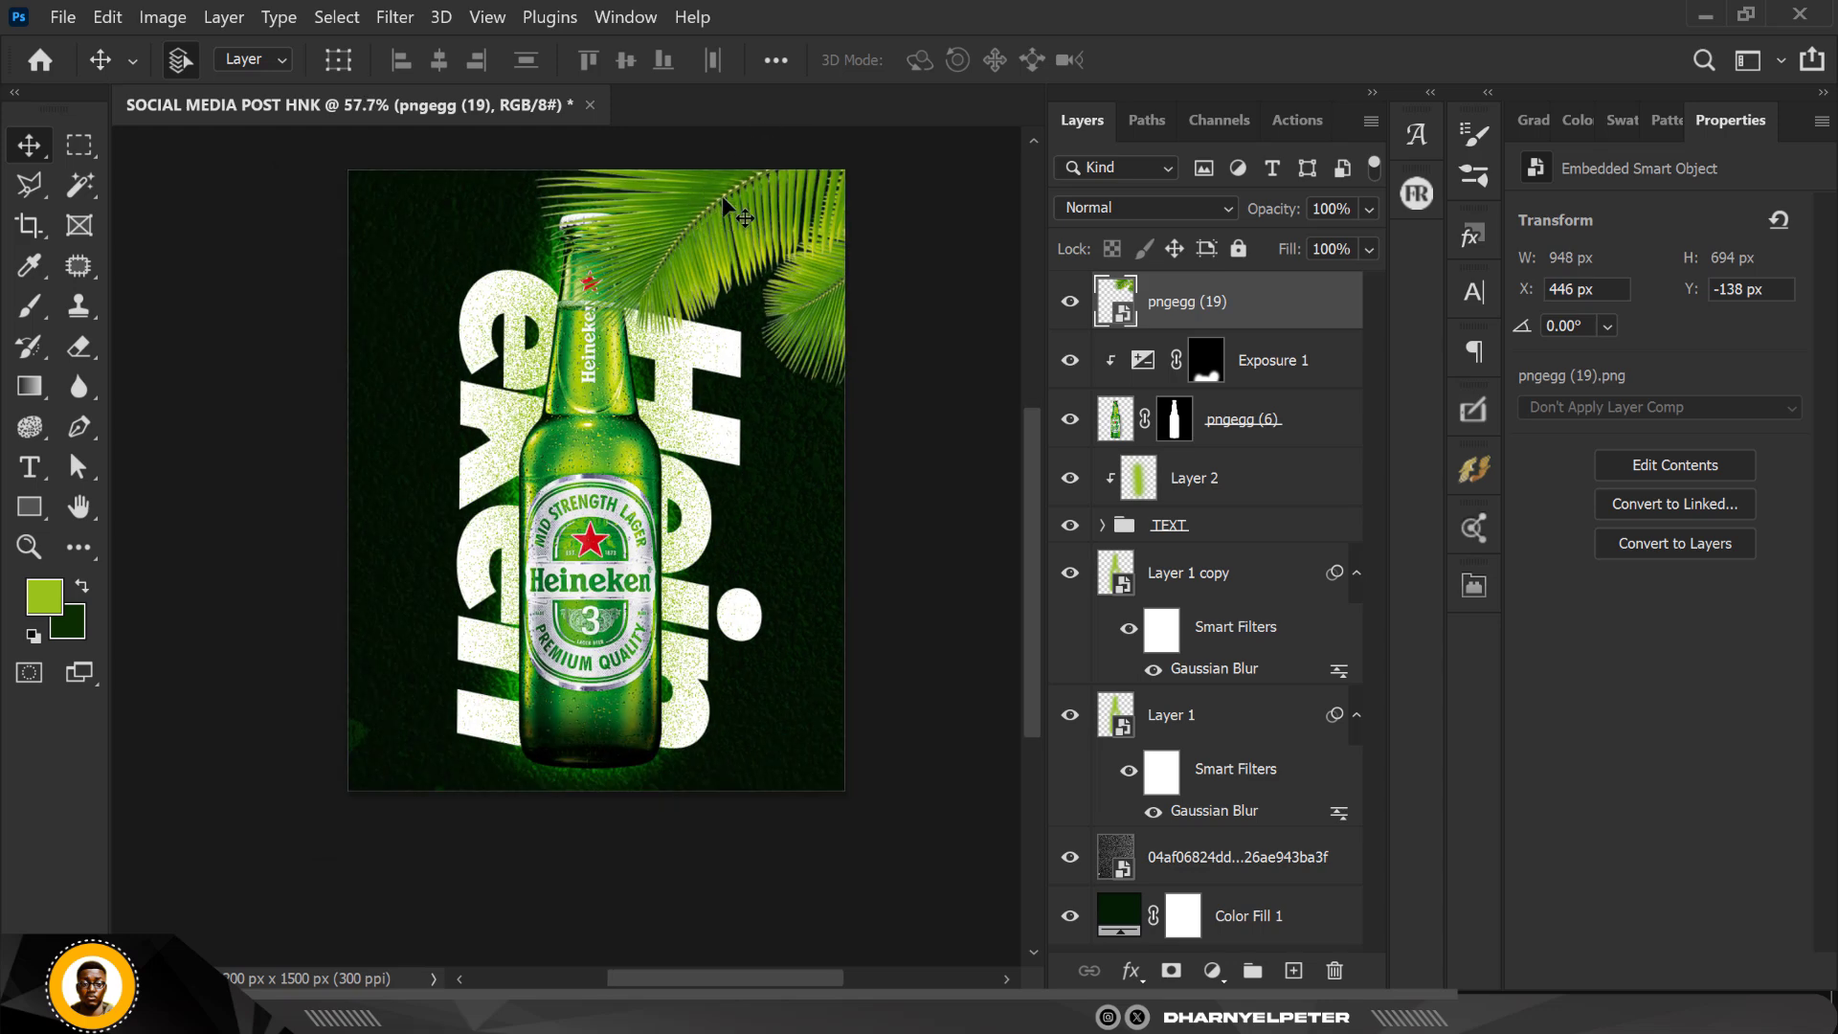
key(ctrl+j)
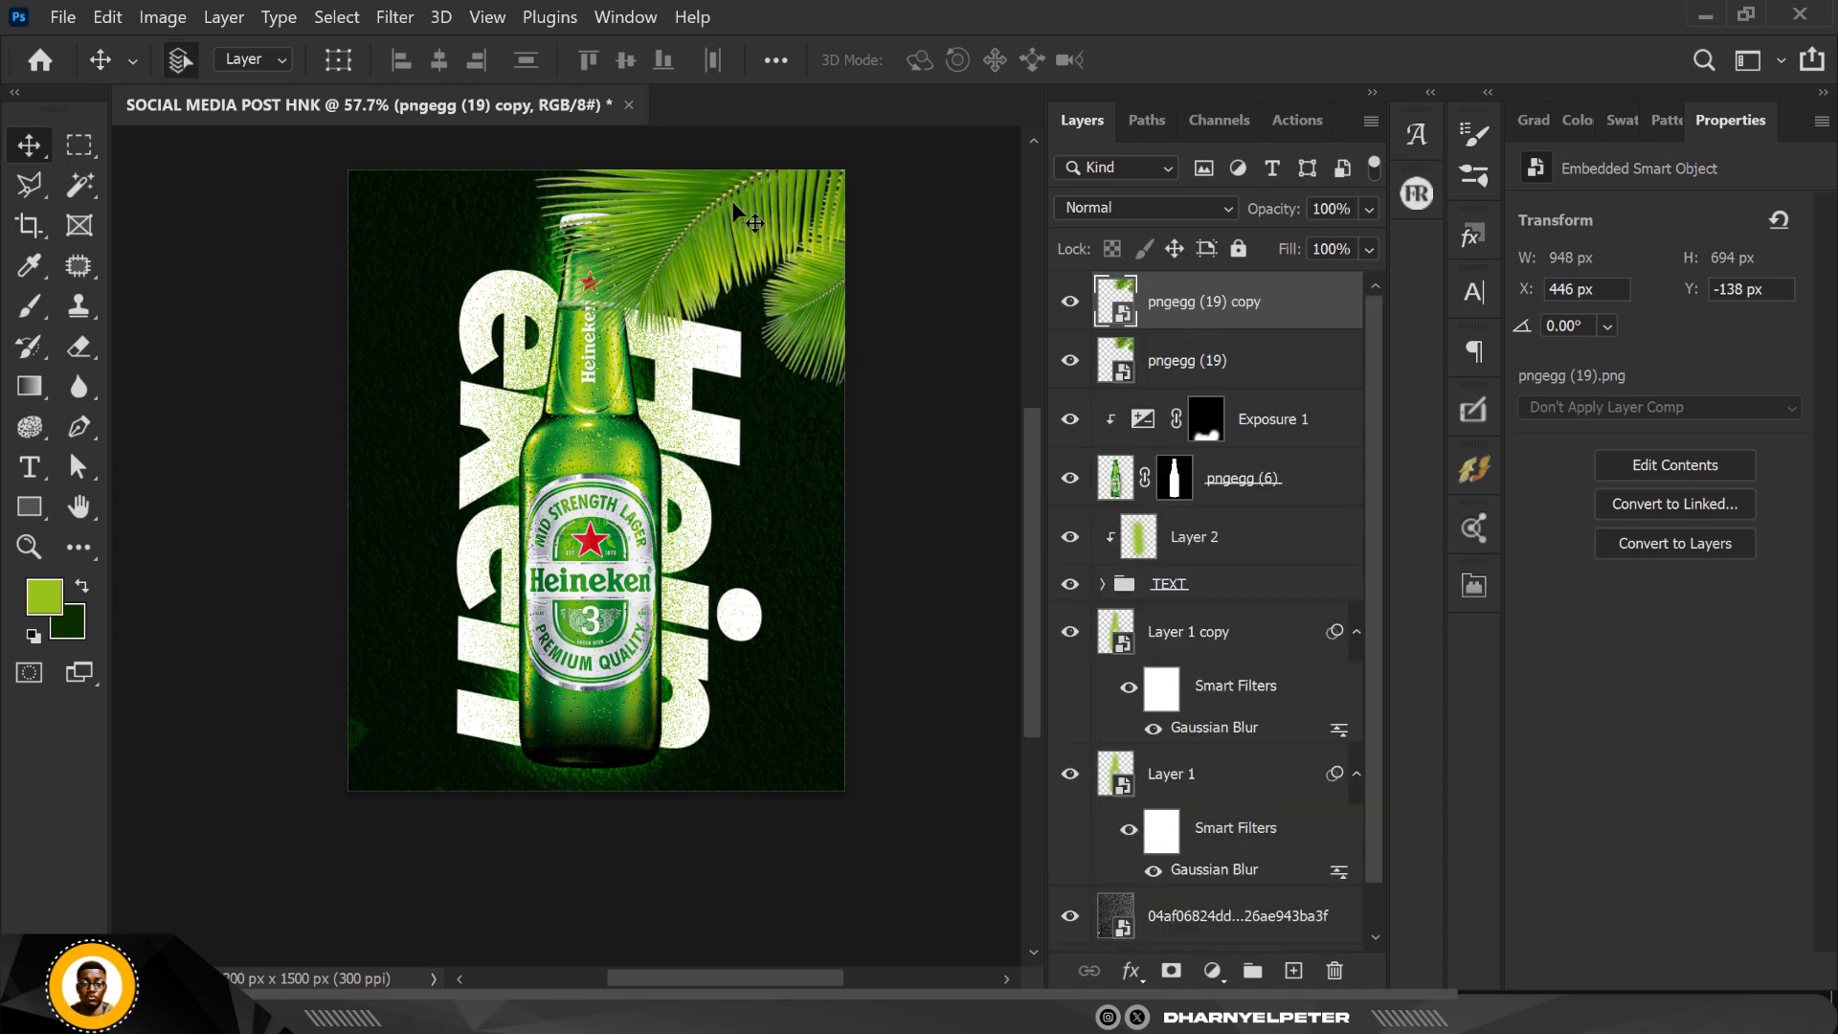
drag(732, 199, 717, 665)
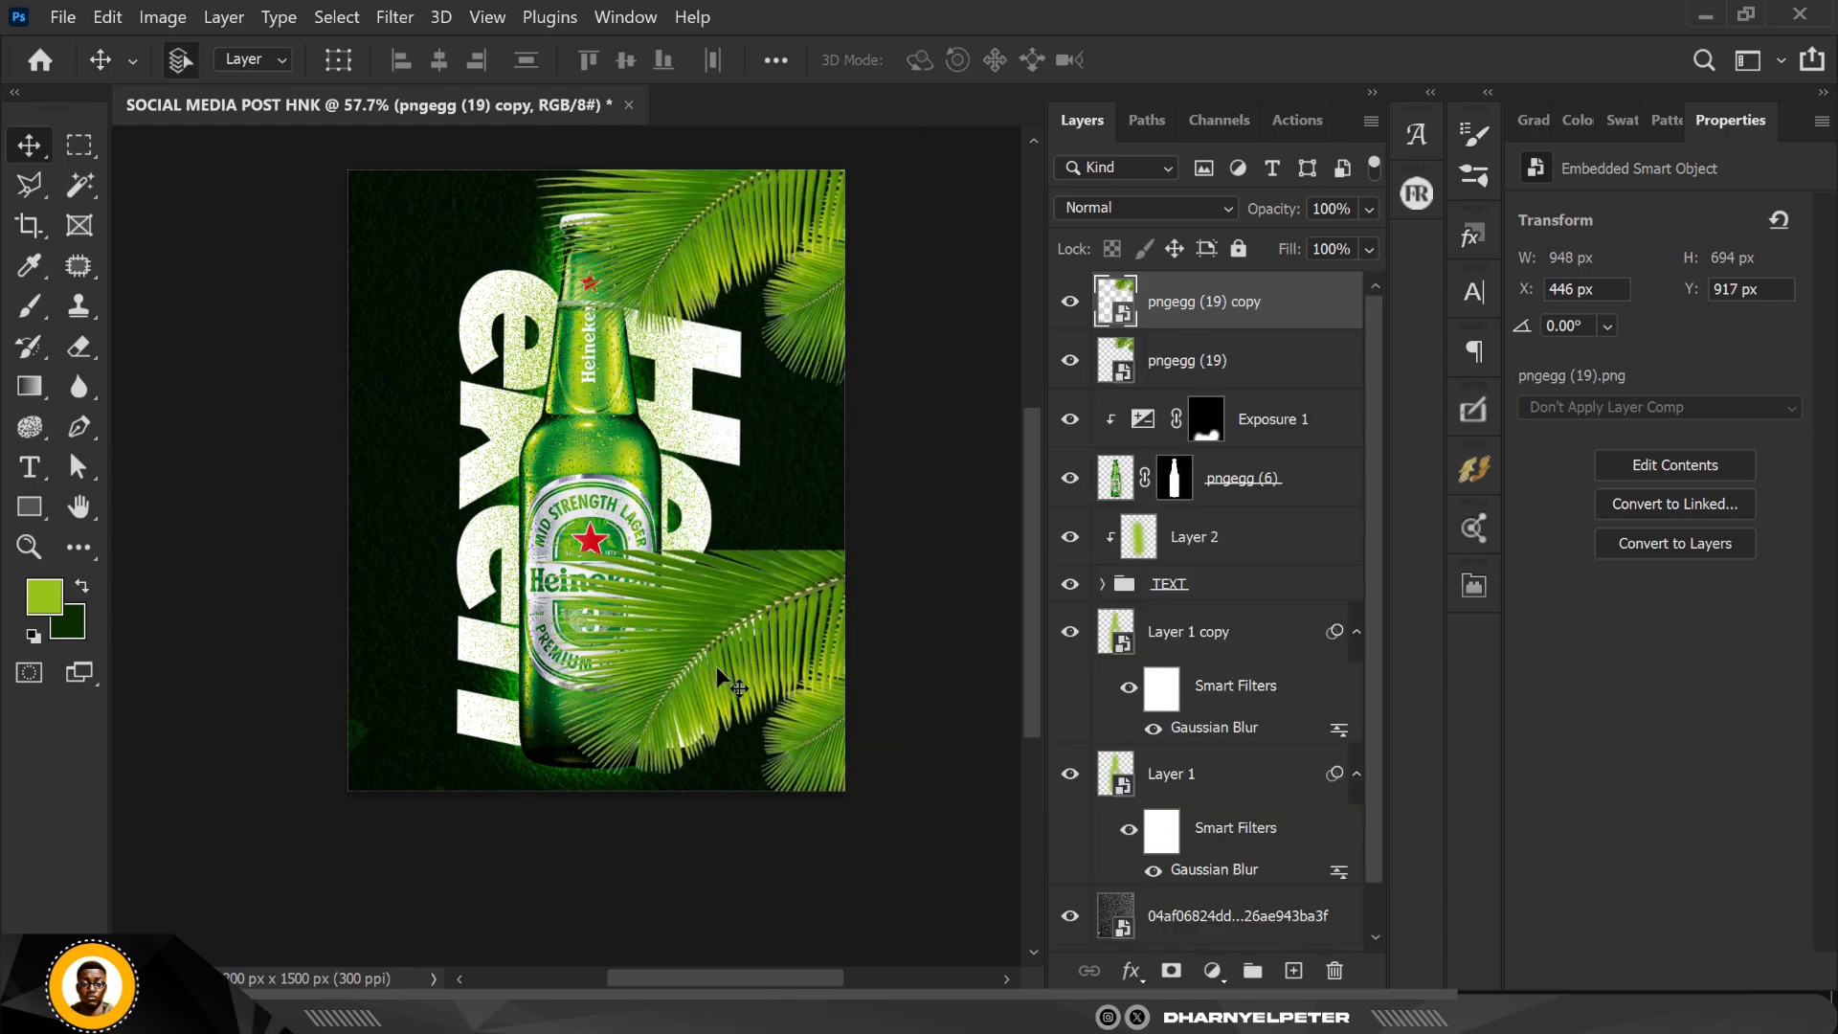
key(ctrl+t)
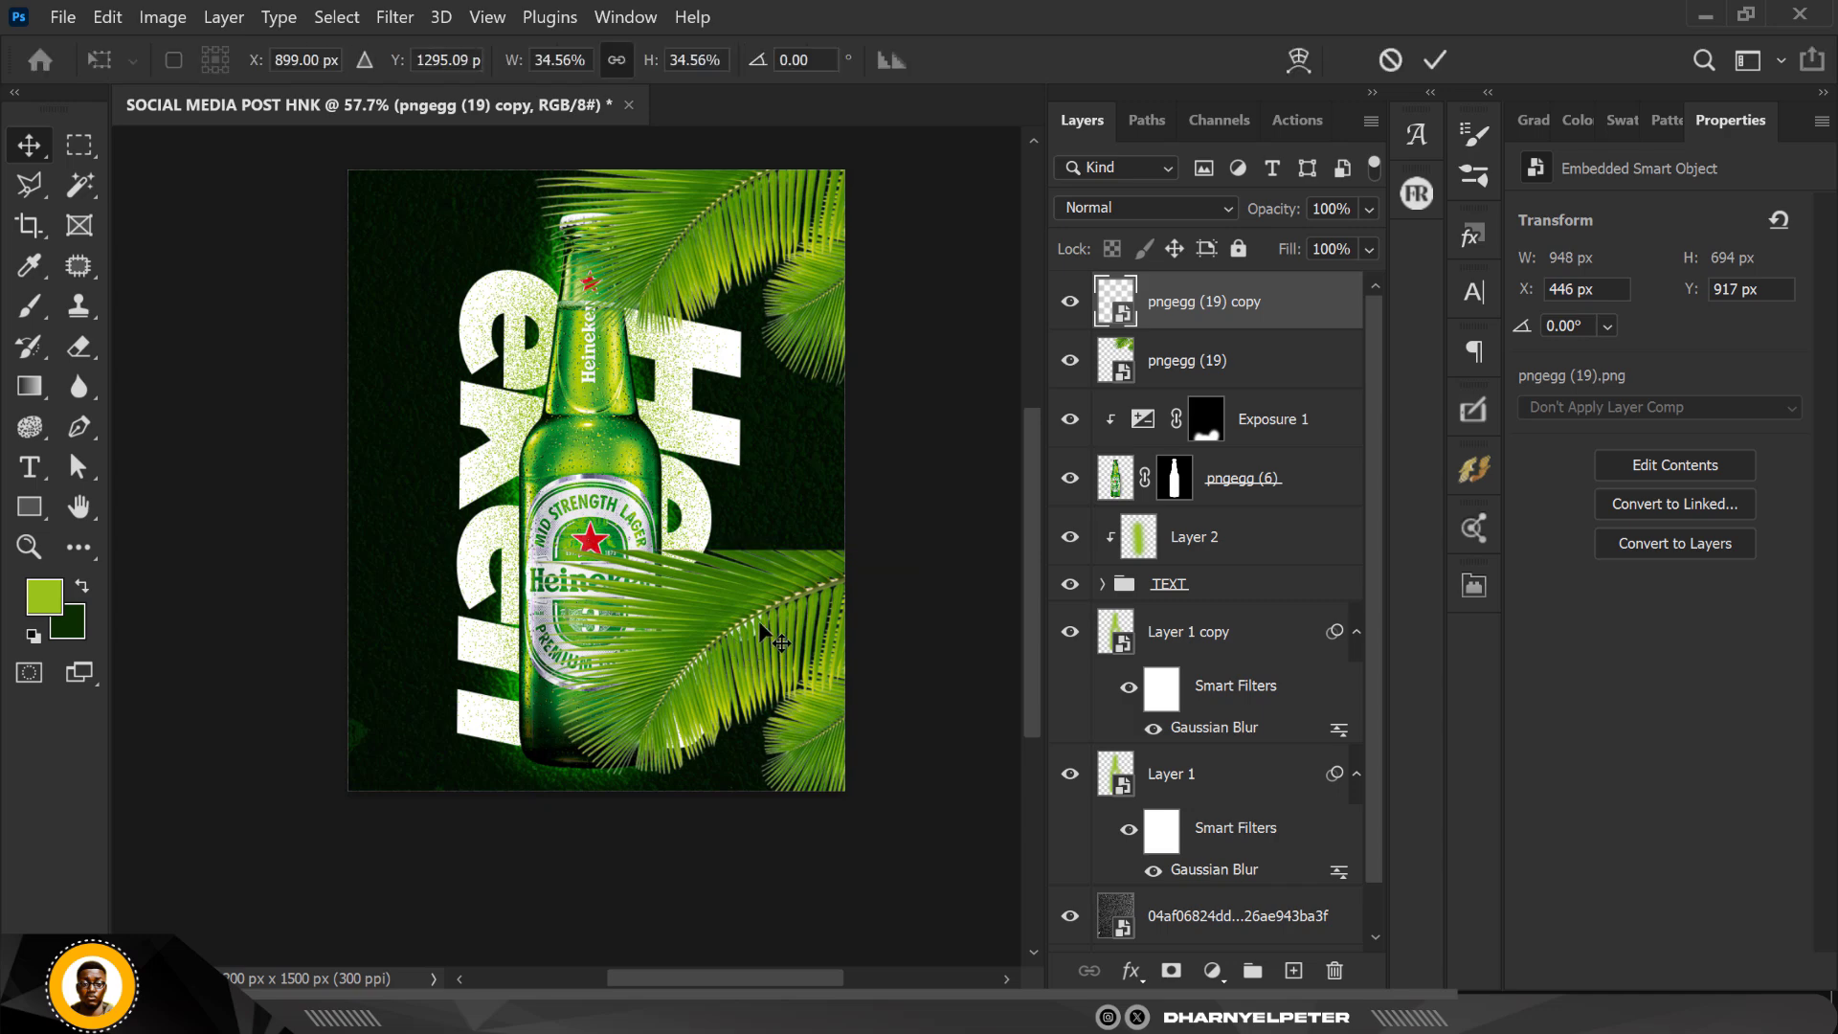
drag(931, 514, 739, 799)
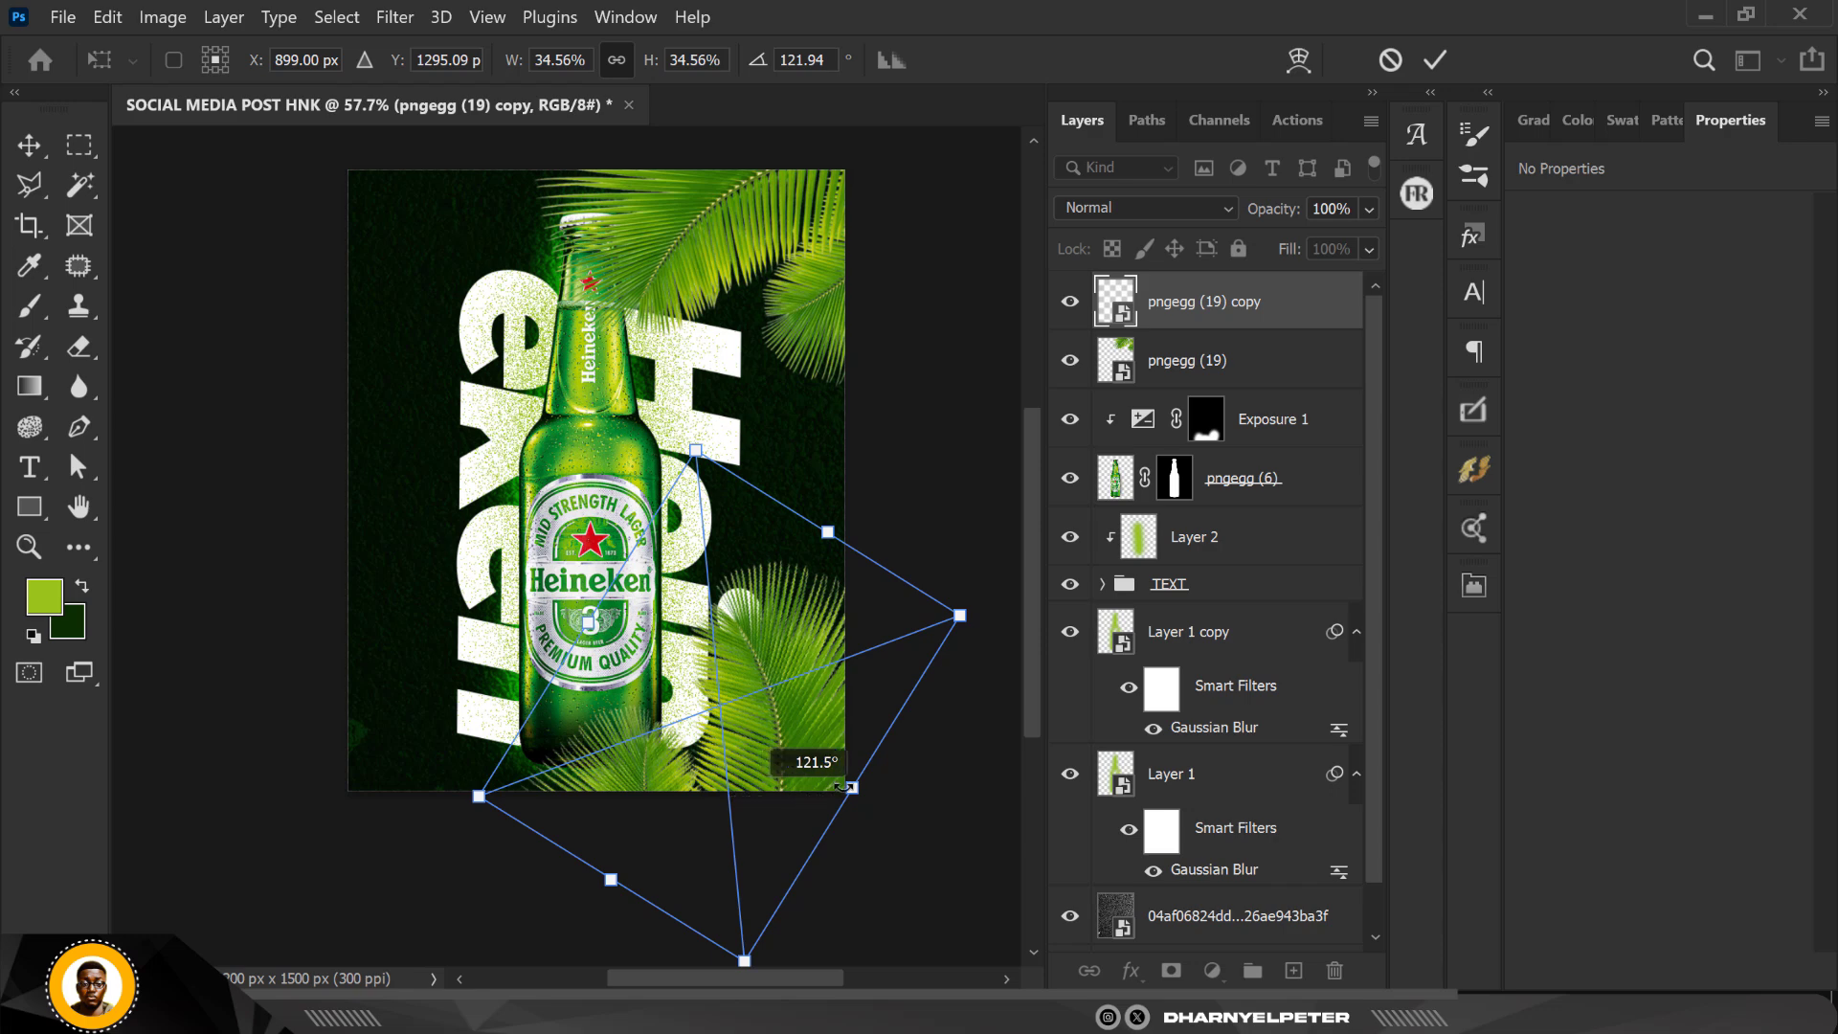
drag(844, 785, 782, 785)
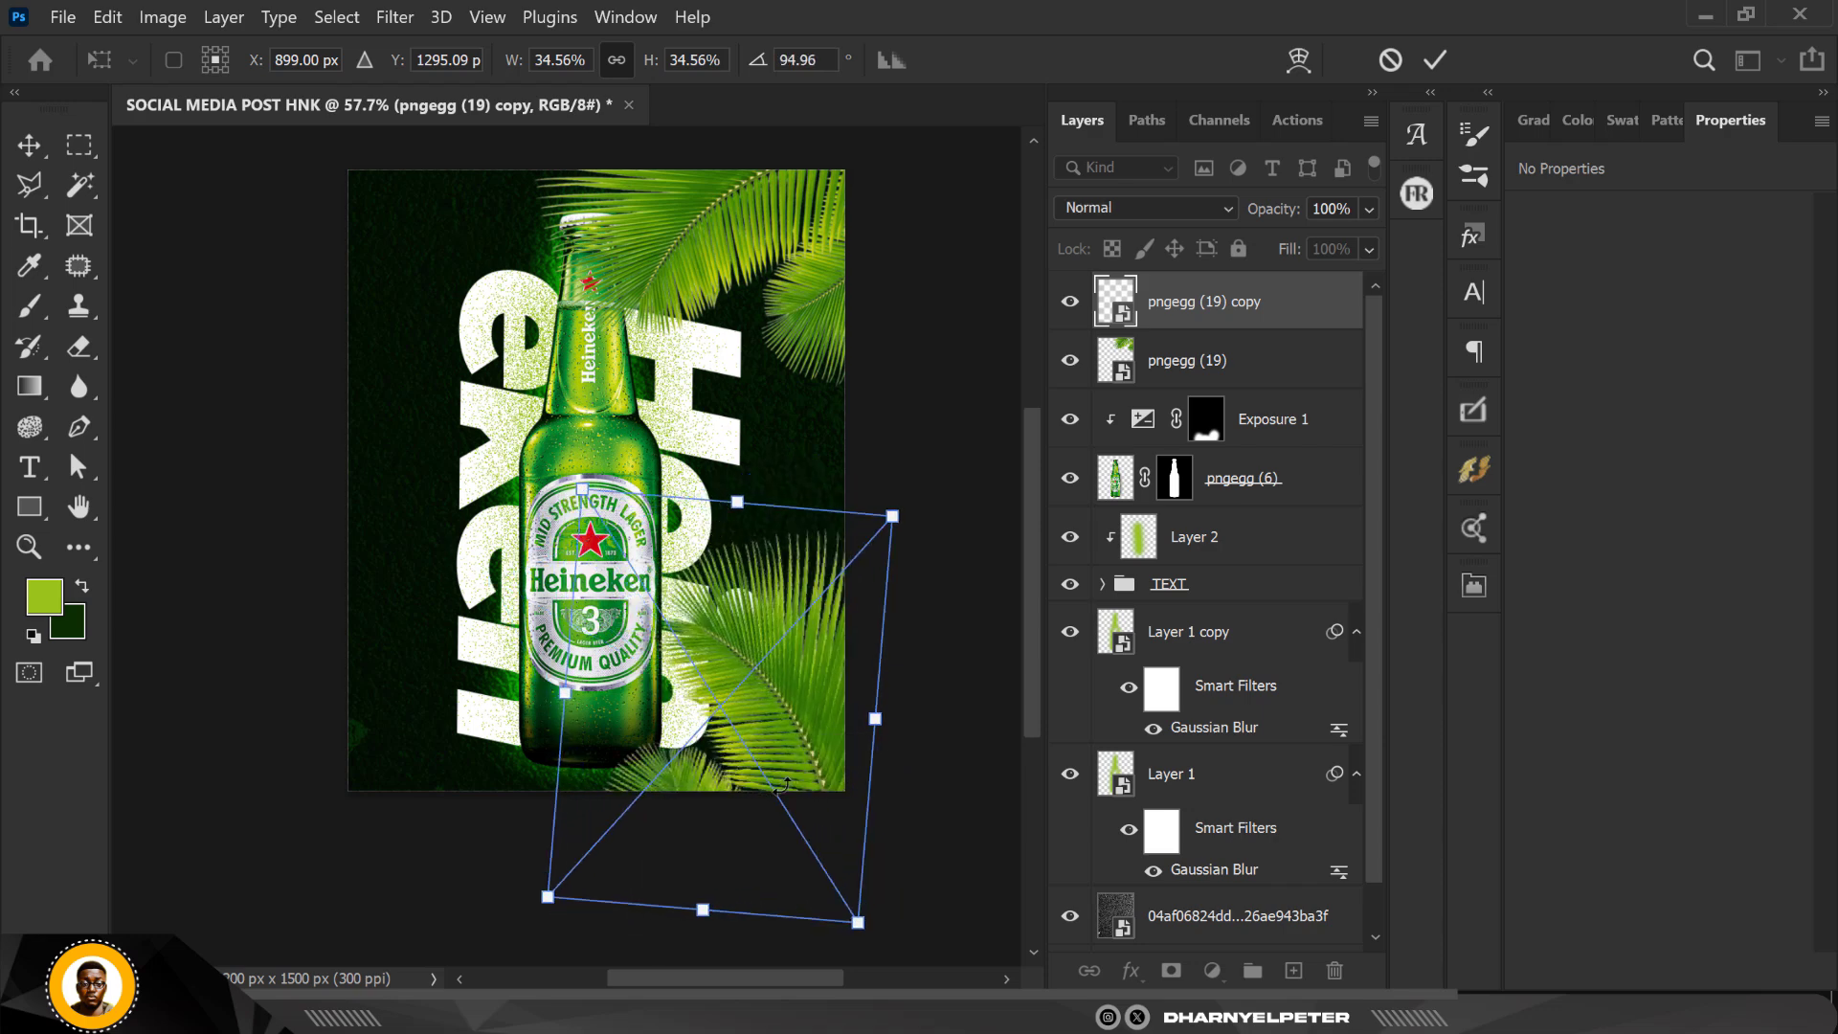
key(Return)
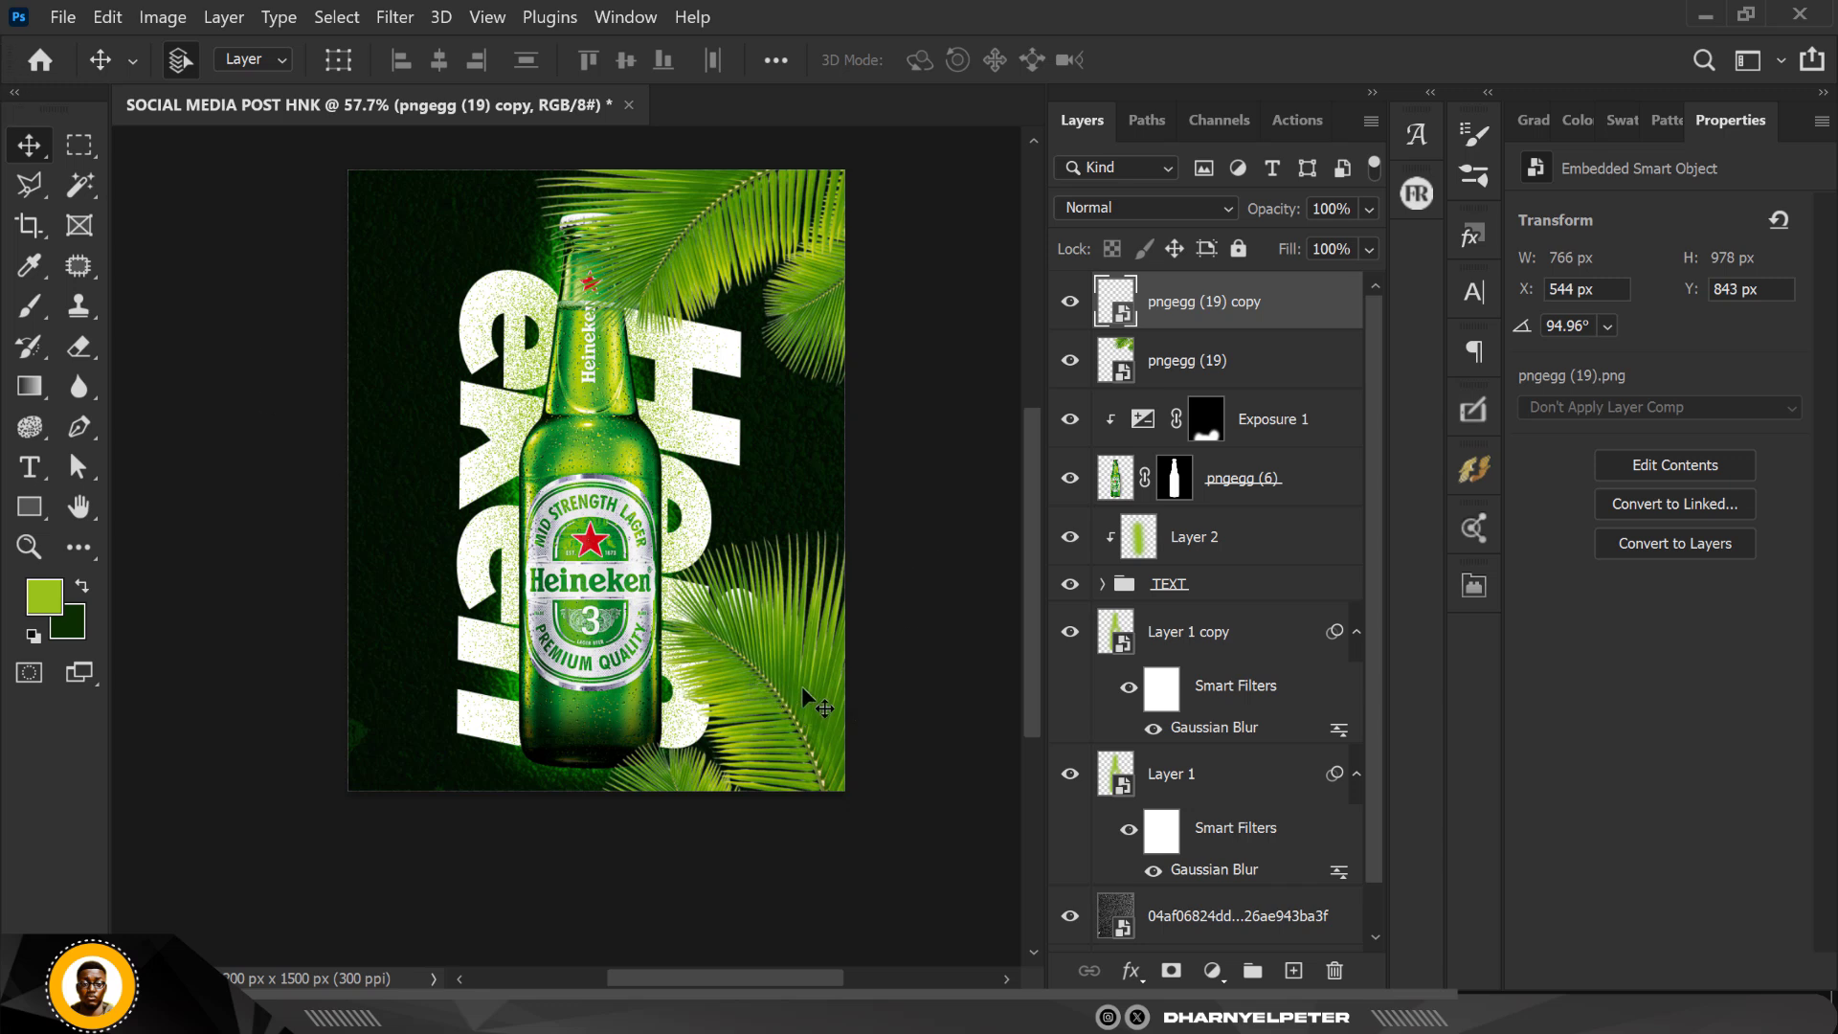
Step: Duplicate the lower-right palm leaf, flip the duplicate horizontally and place it in the lower-left corner at X 90, Y 1397.08 px
key(ctrl+j)
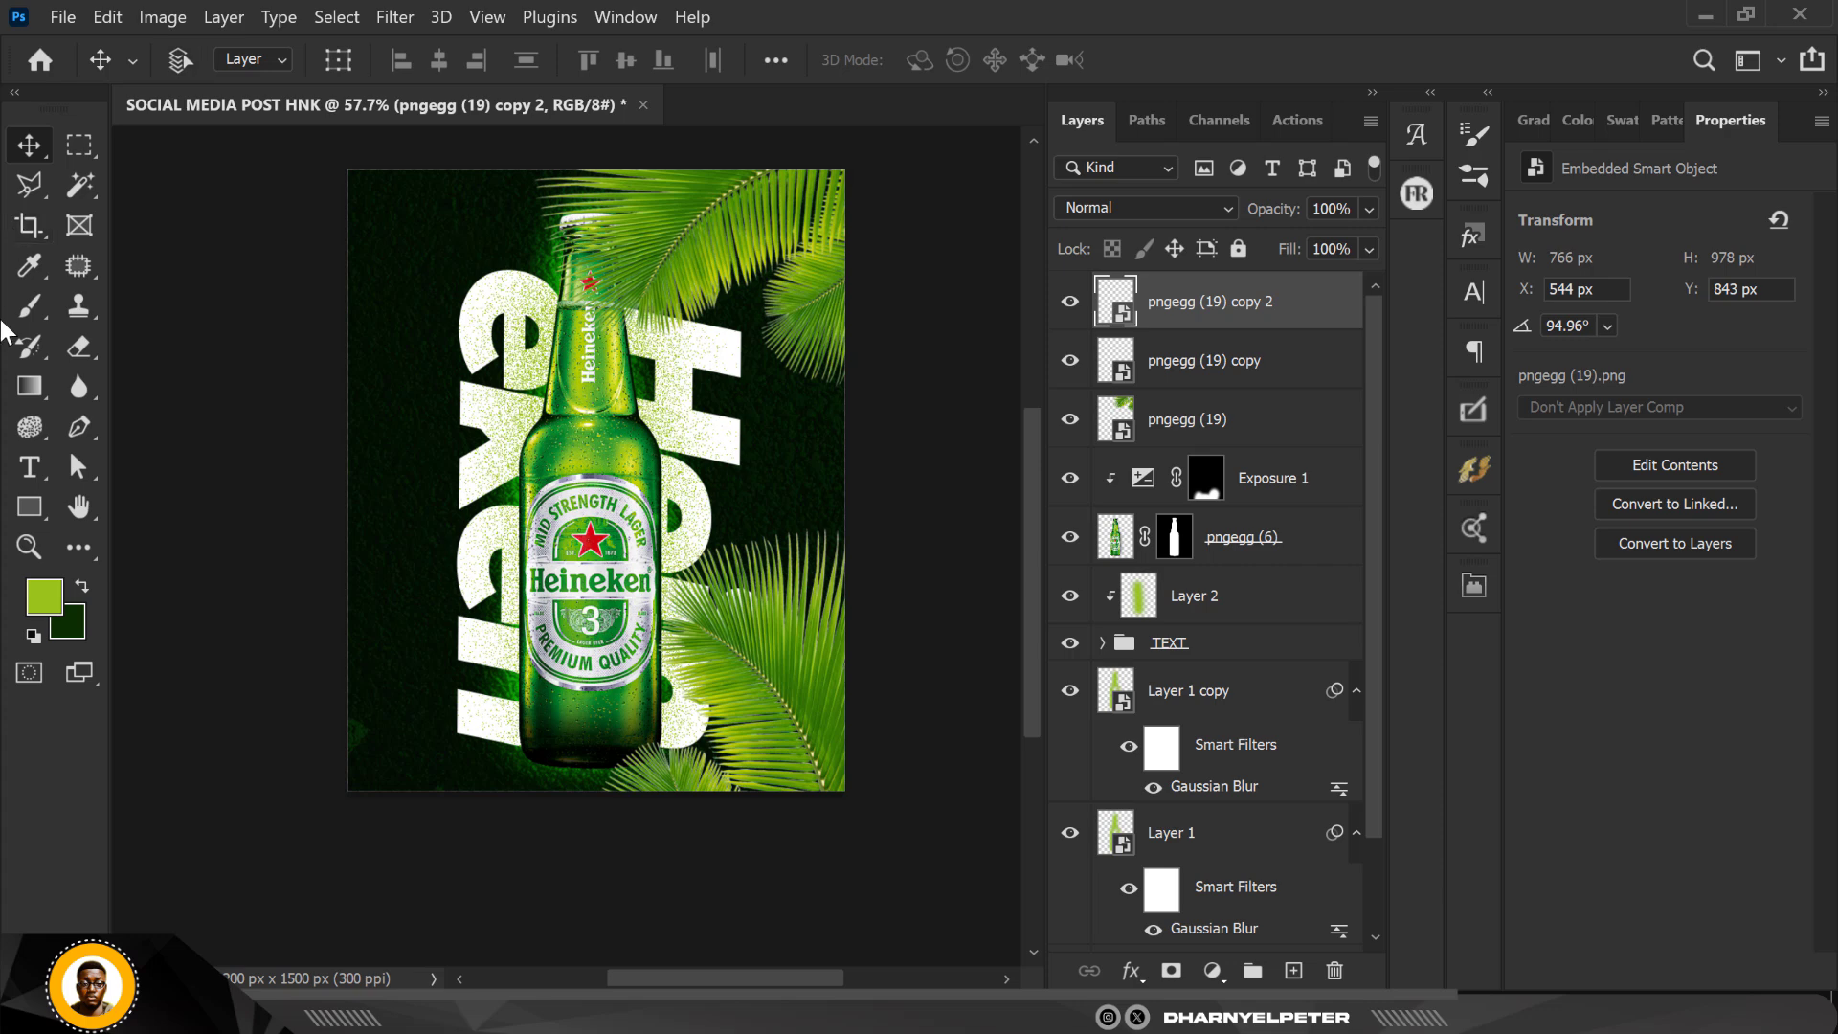
key(ctrl+t)
right_click(834, 673)
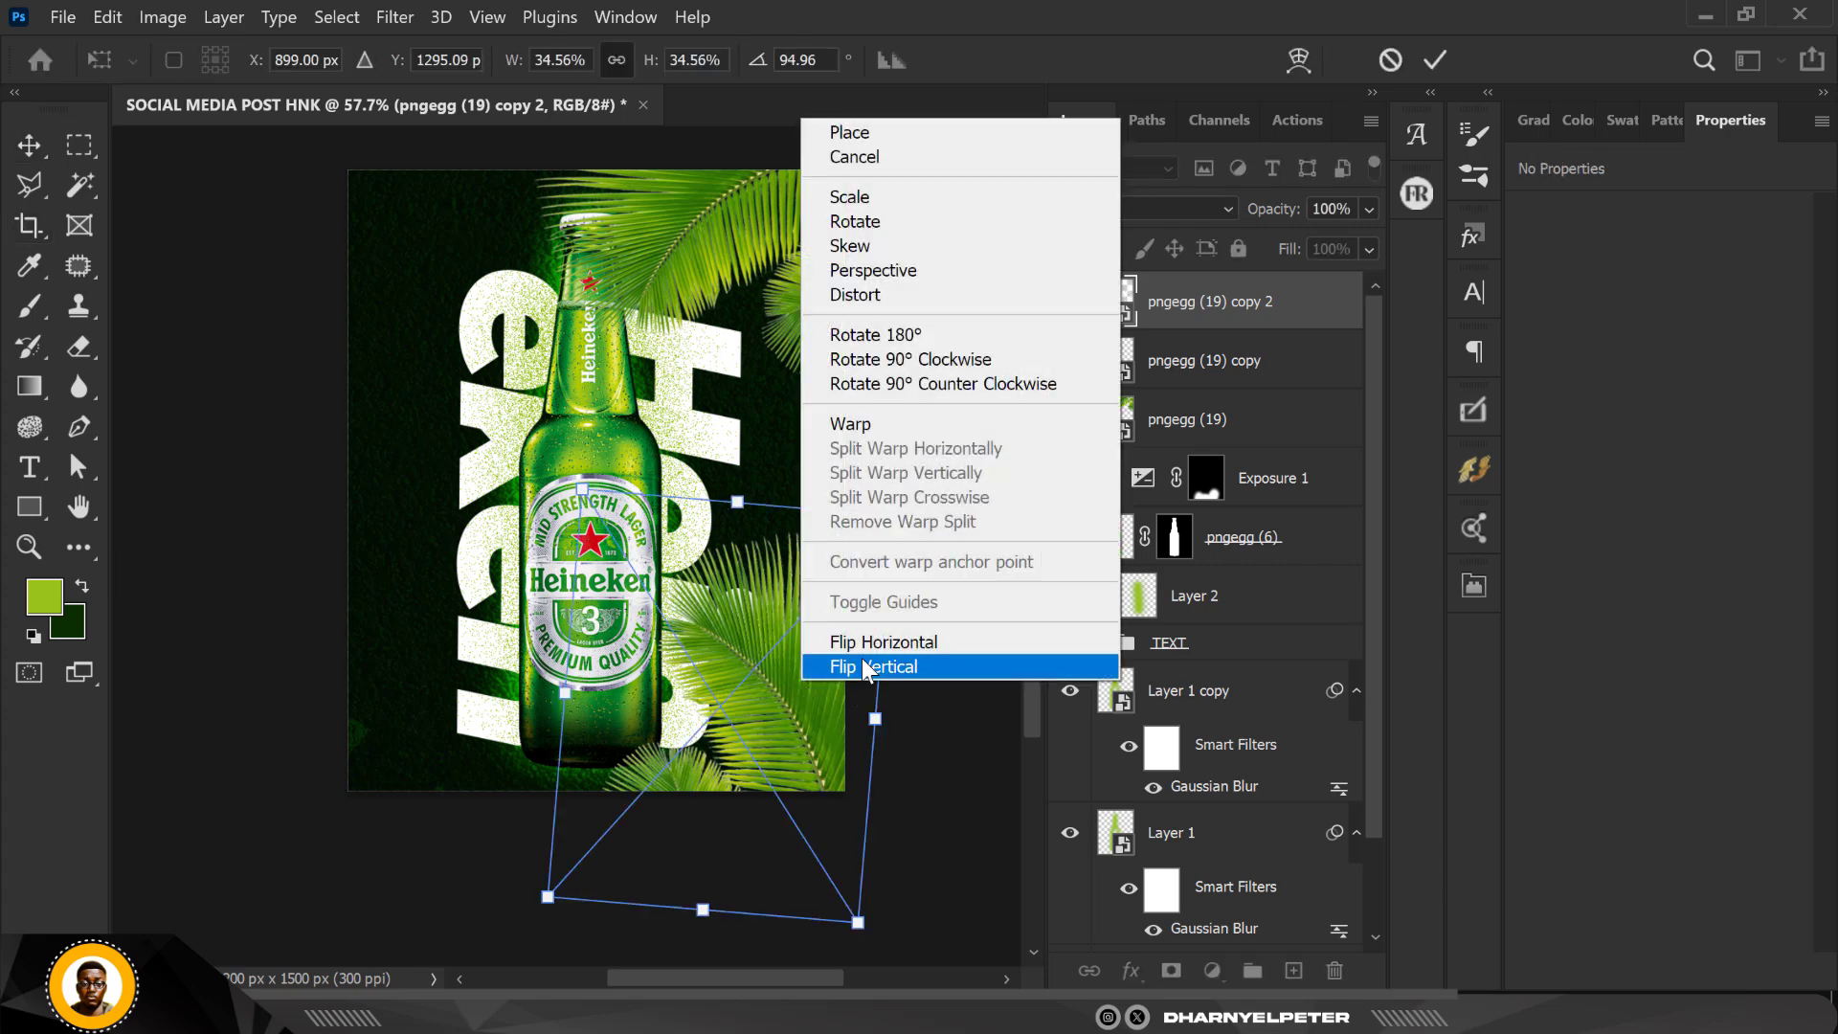
click(841, 640)
drag(702, 726, 390, 776)
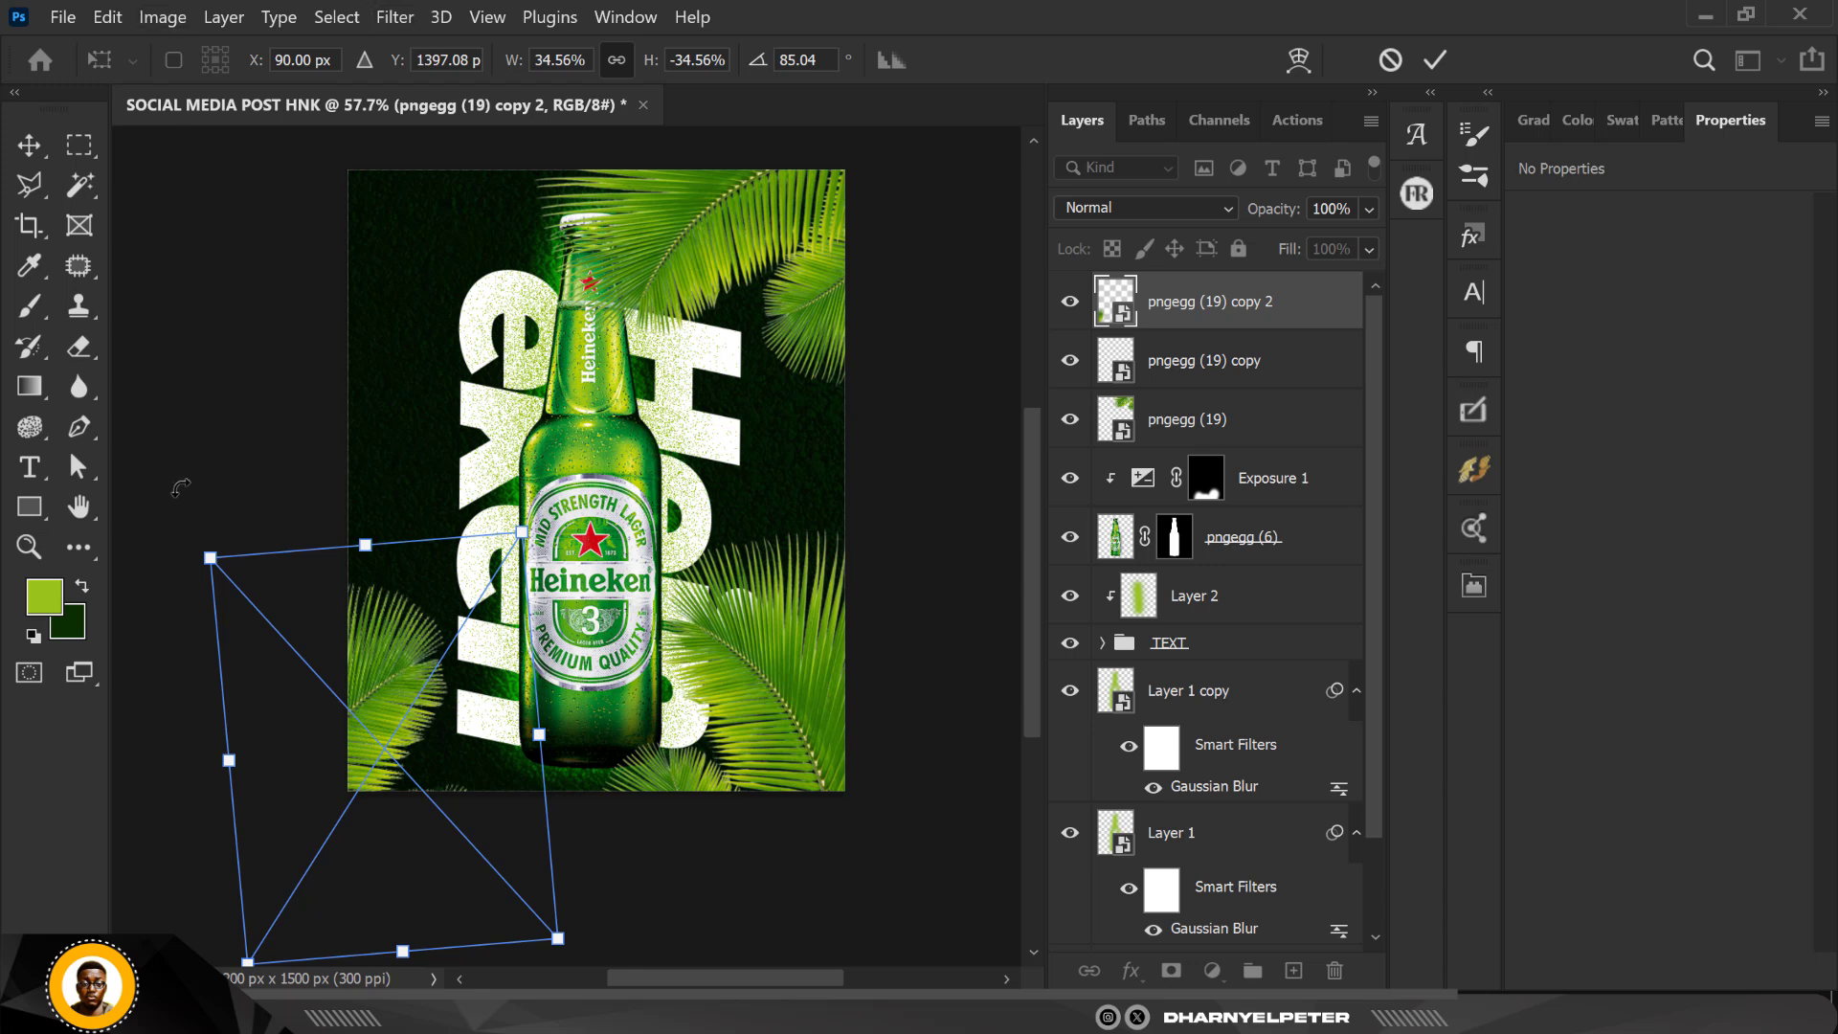
key(Return)
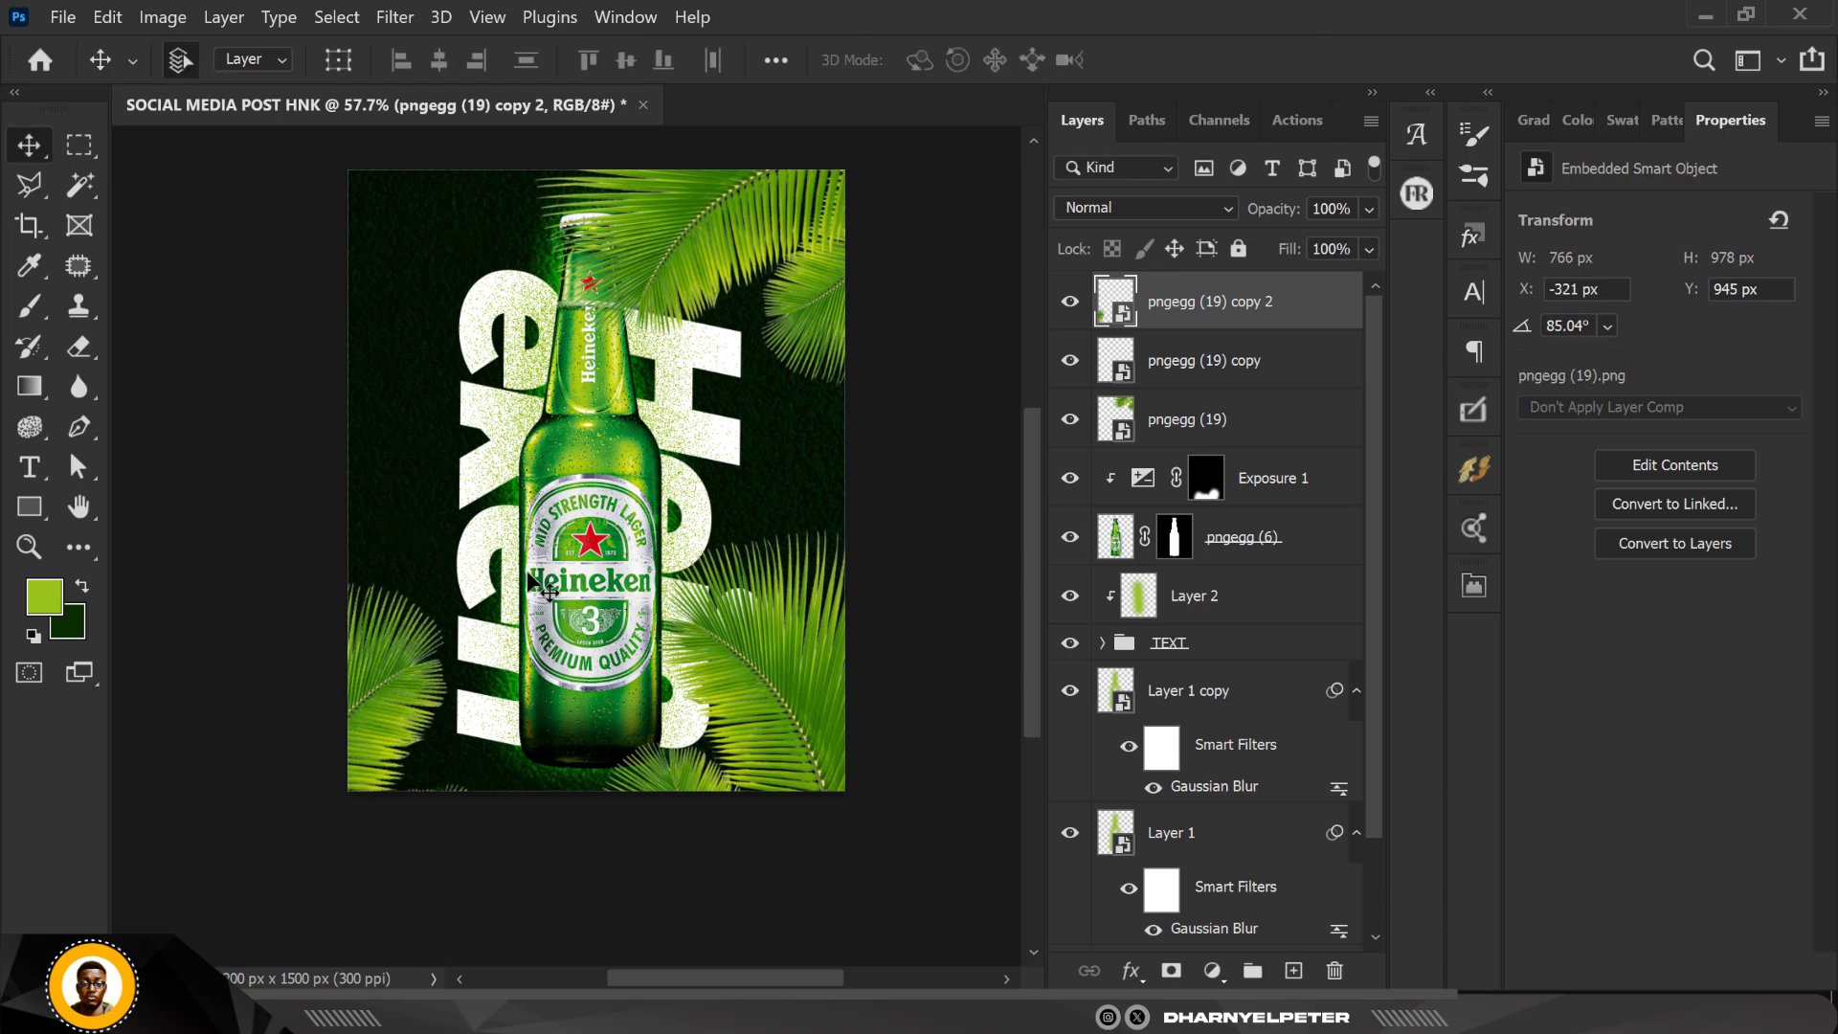
Step: Rotate the lower-right palm leaf to 131.10° and fit it into its corner, then shift the lower-left leaf inward to X -220, Y 961 px
ctrl+click(791, 679)
drag(791, 682, 785, 731)
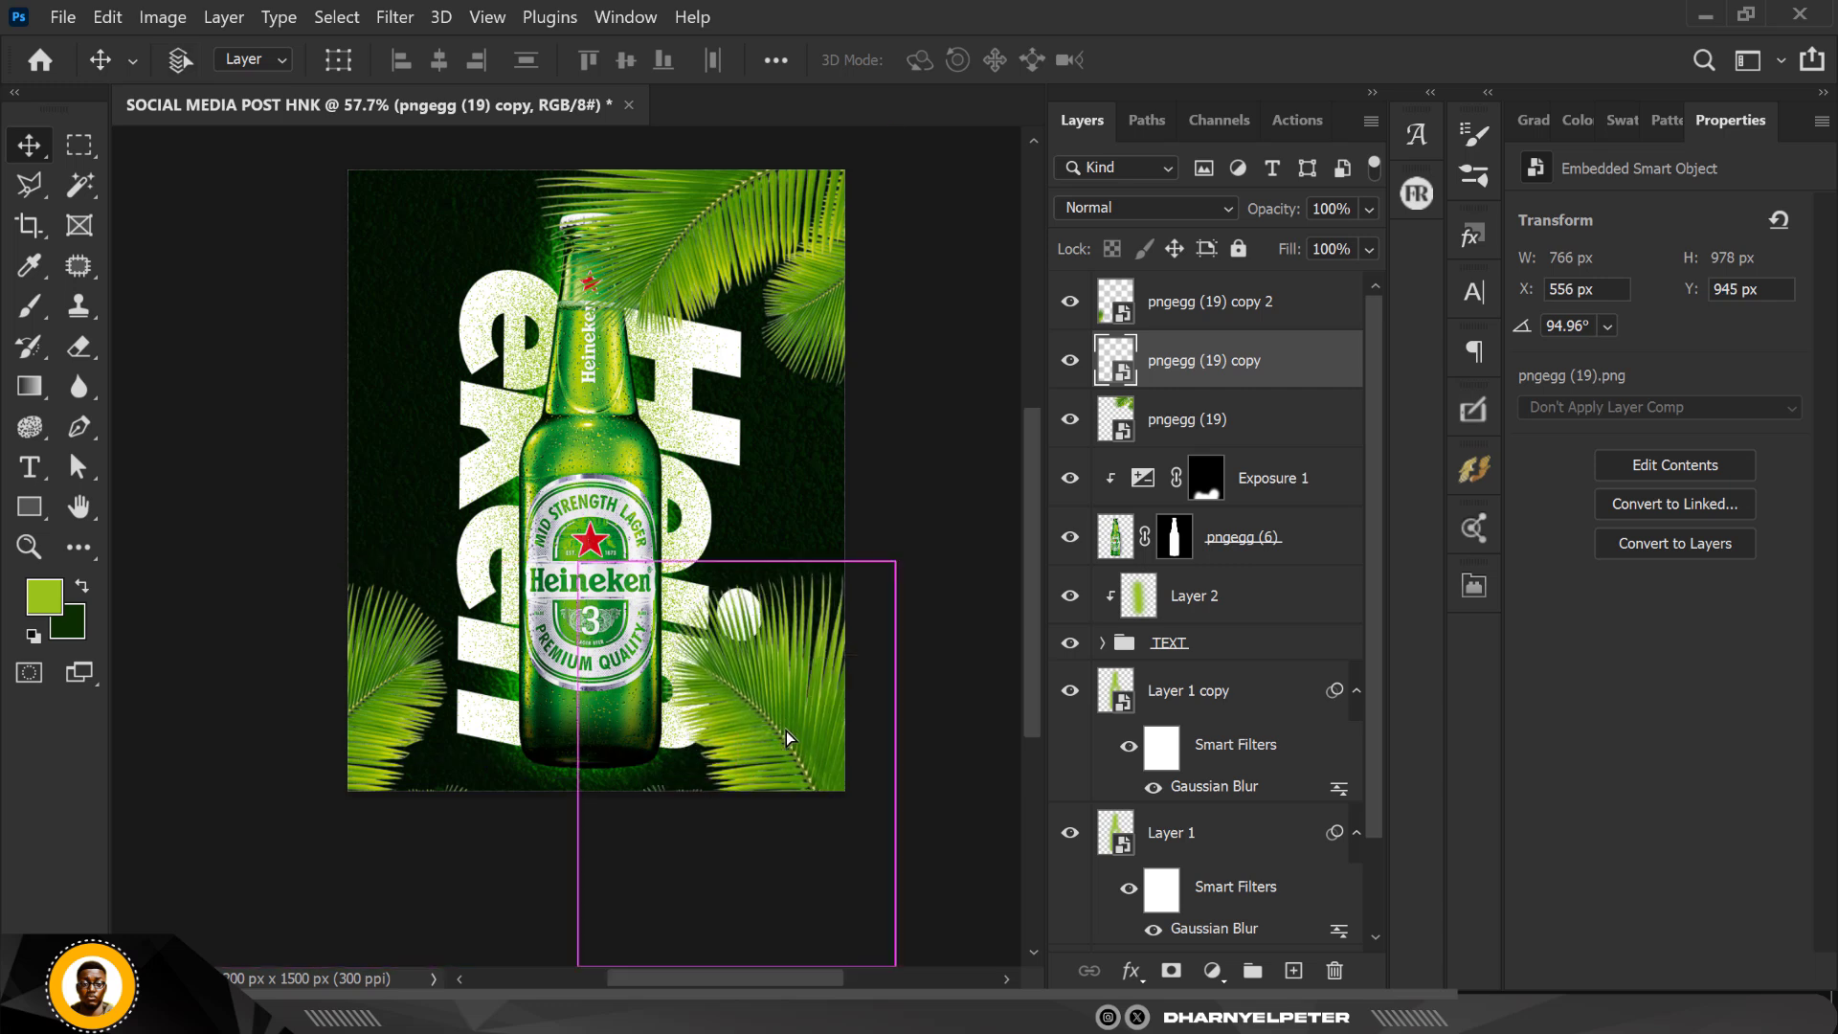
key(ctrl+t)
drag(946, 572, 968, 752)
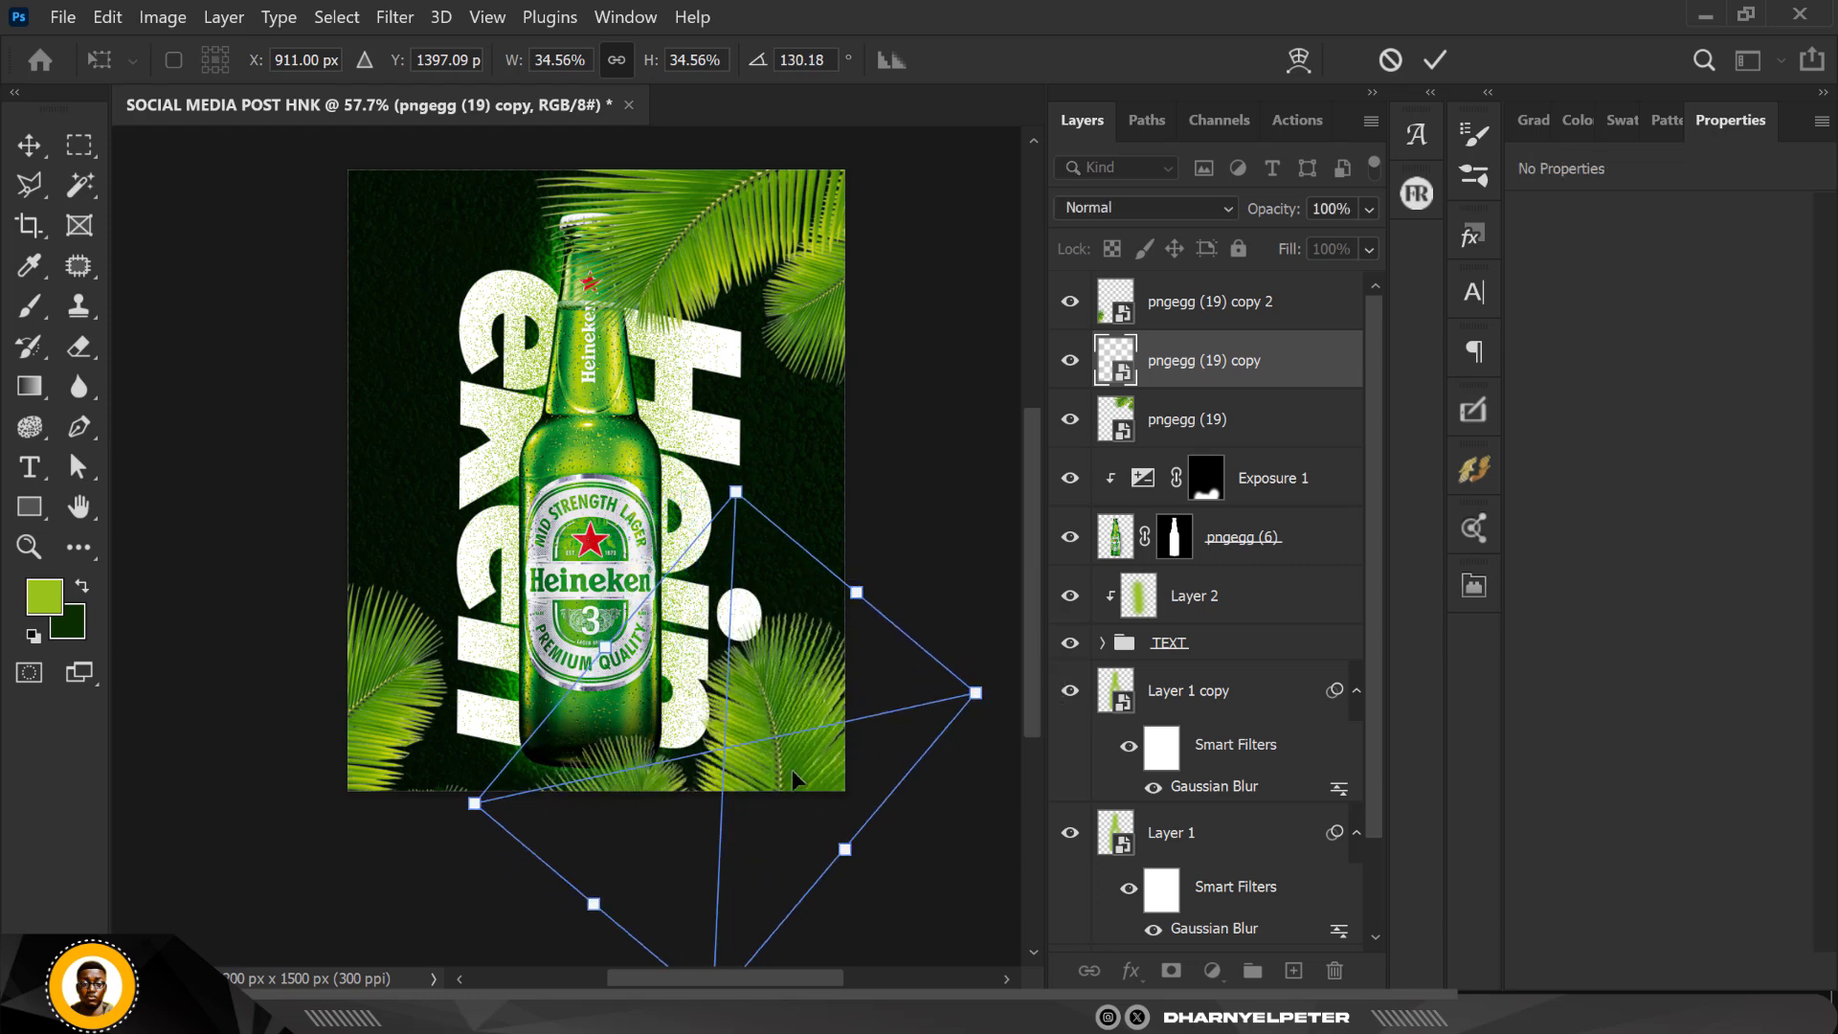
drag(779, 735, 772, 723)
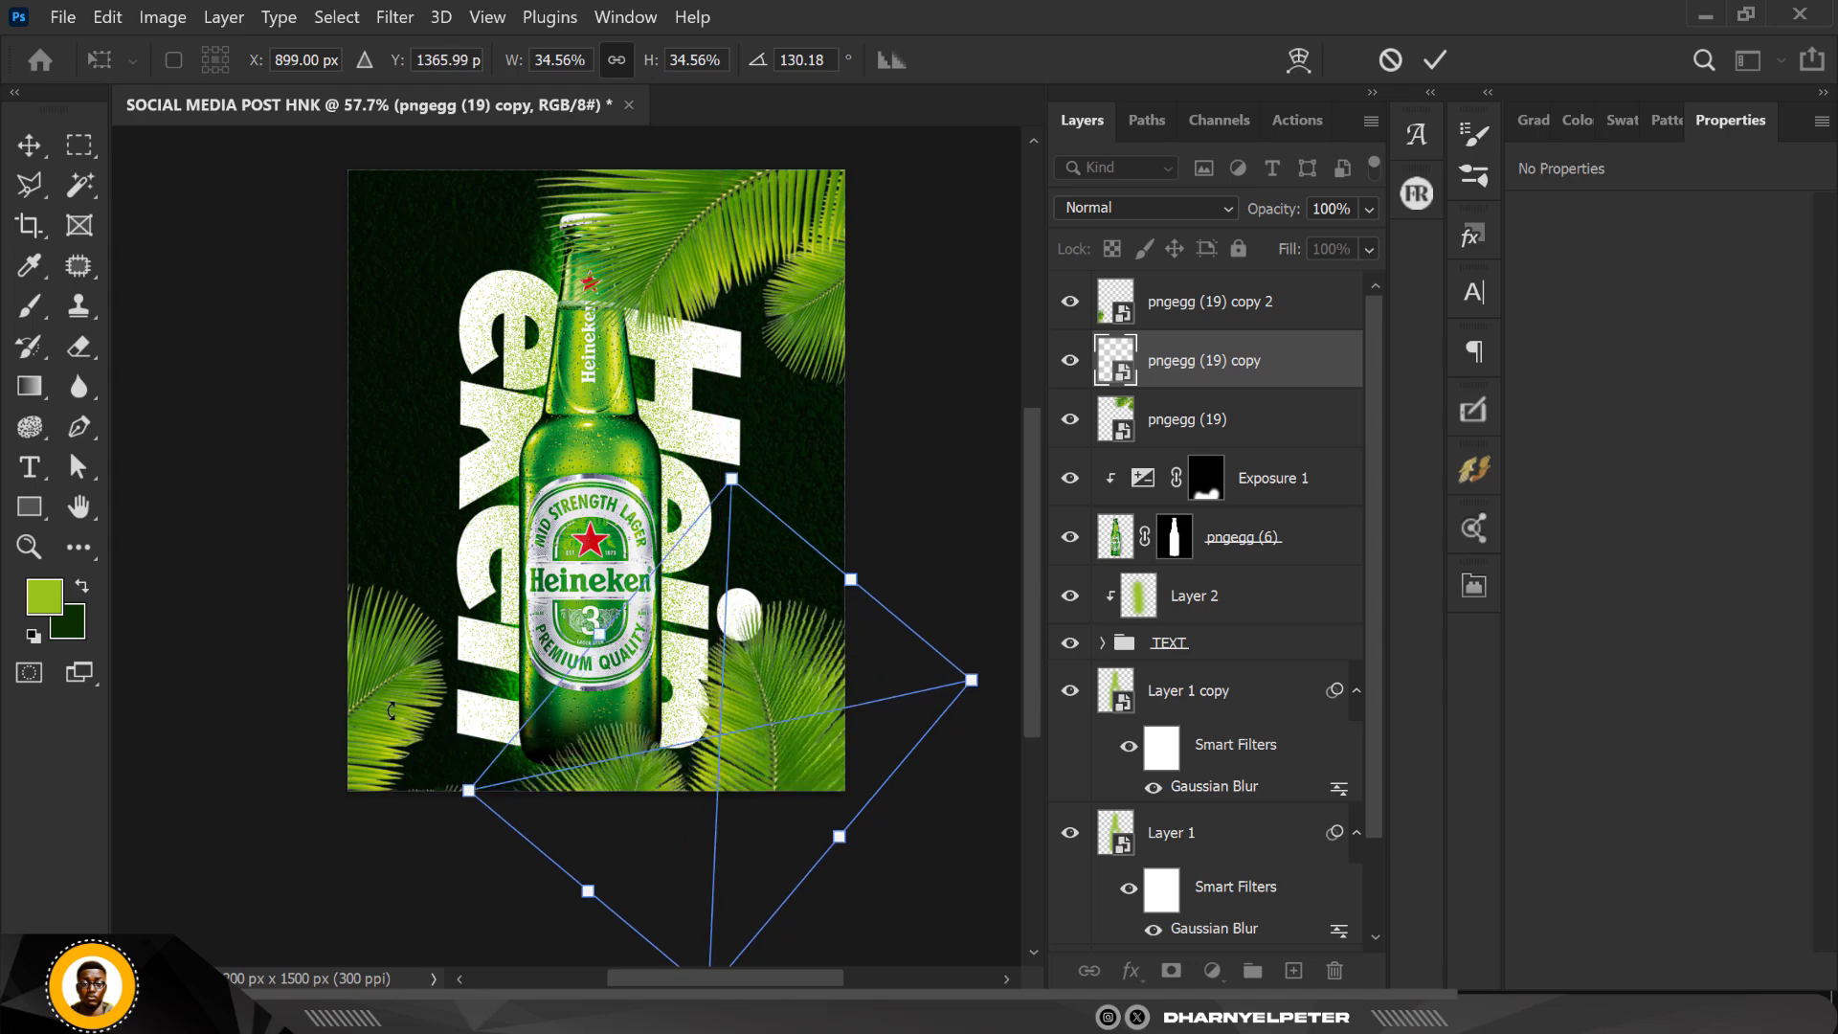
drag(421, 761, 419, 707)
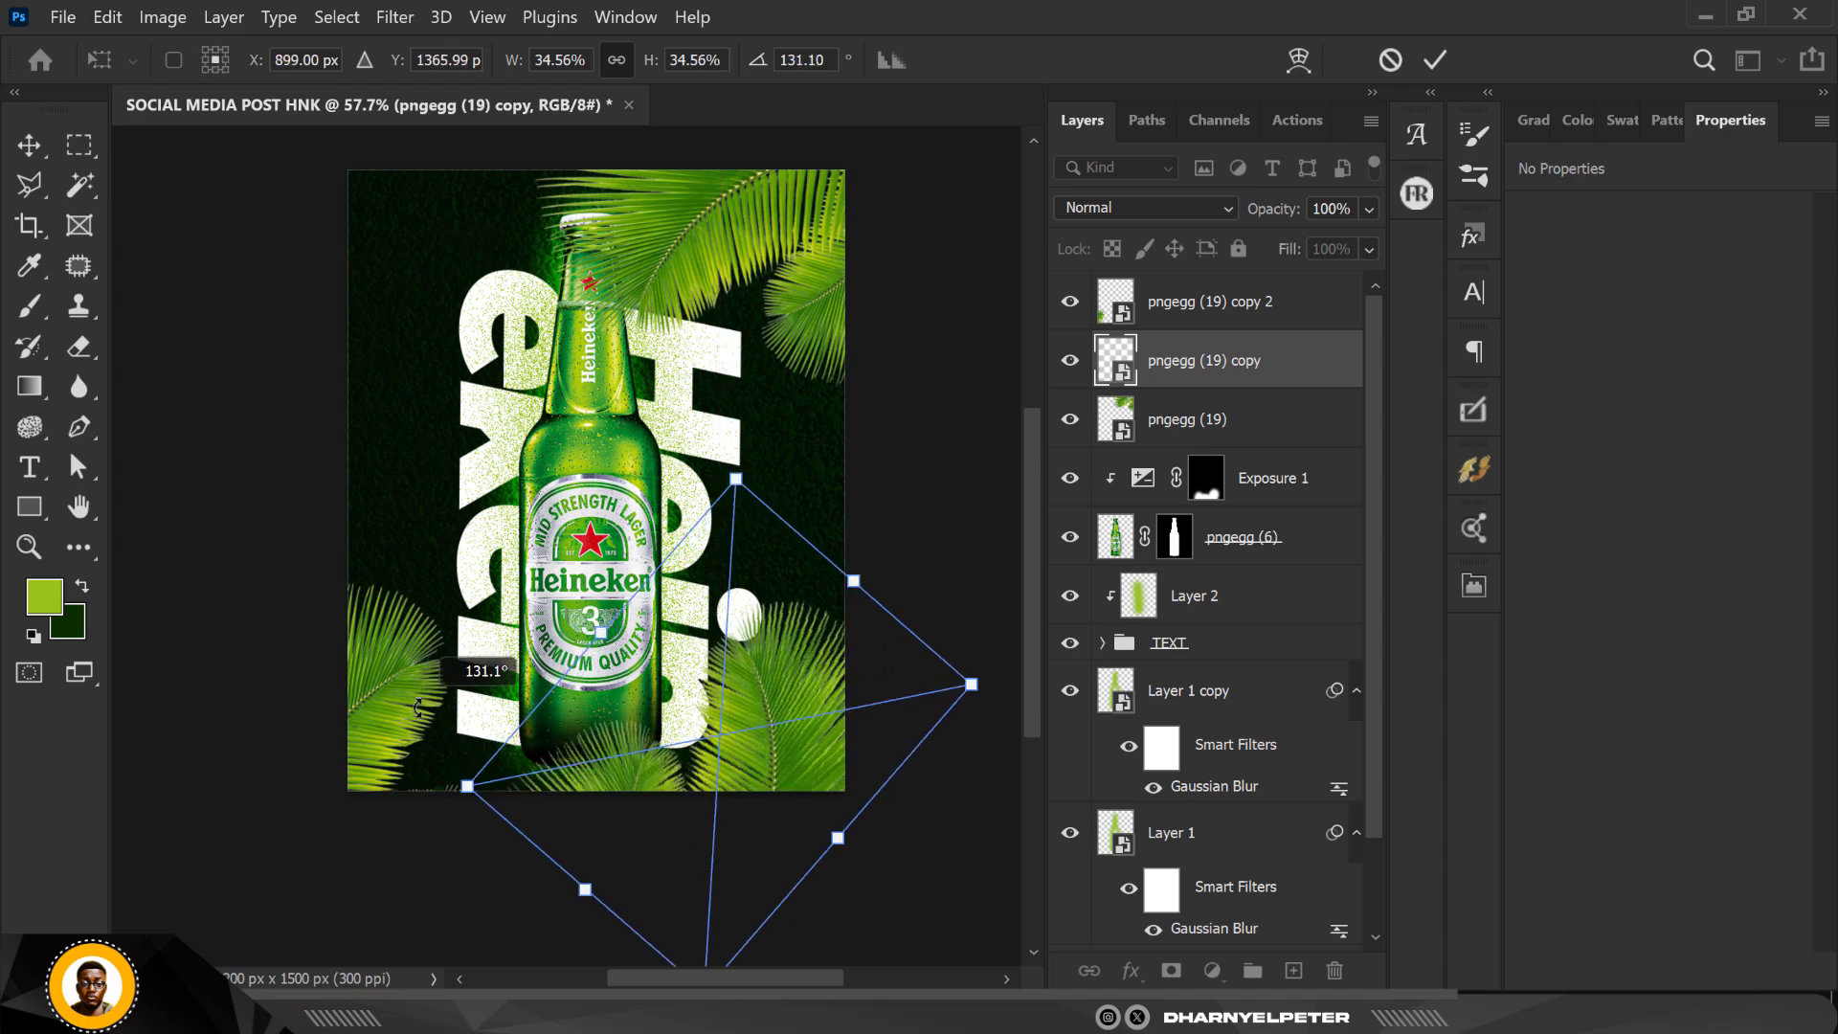
drag(683, 791, 702, 794)
key(Return)
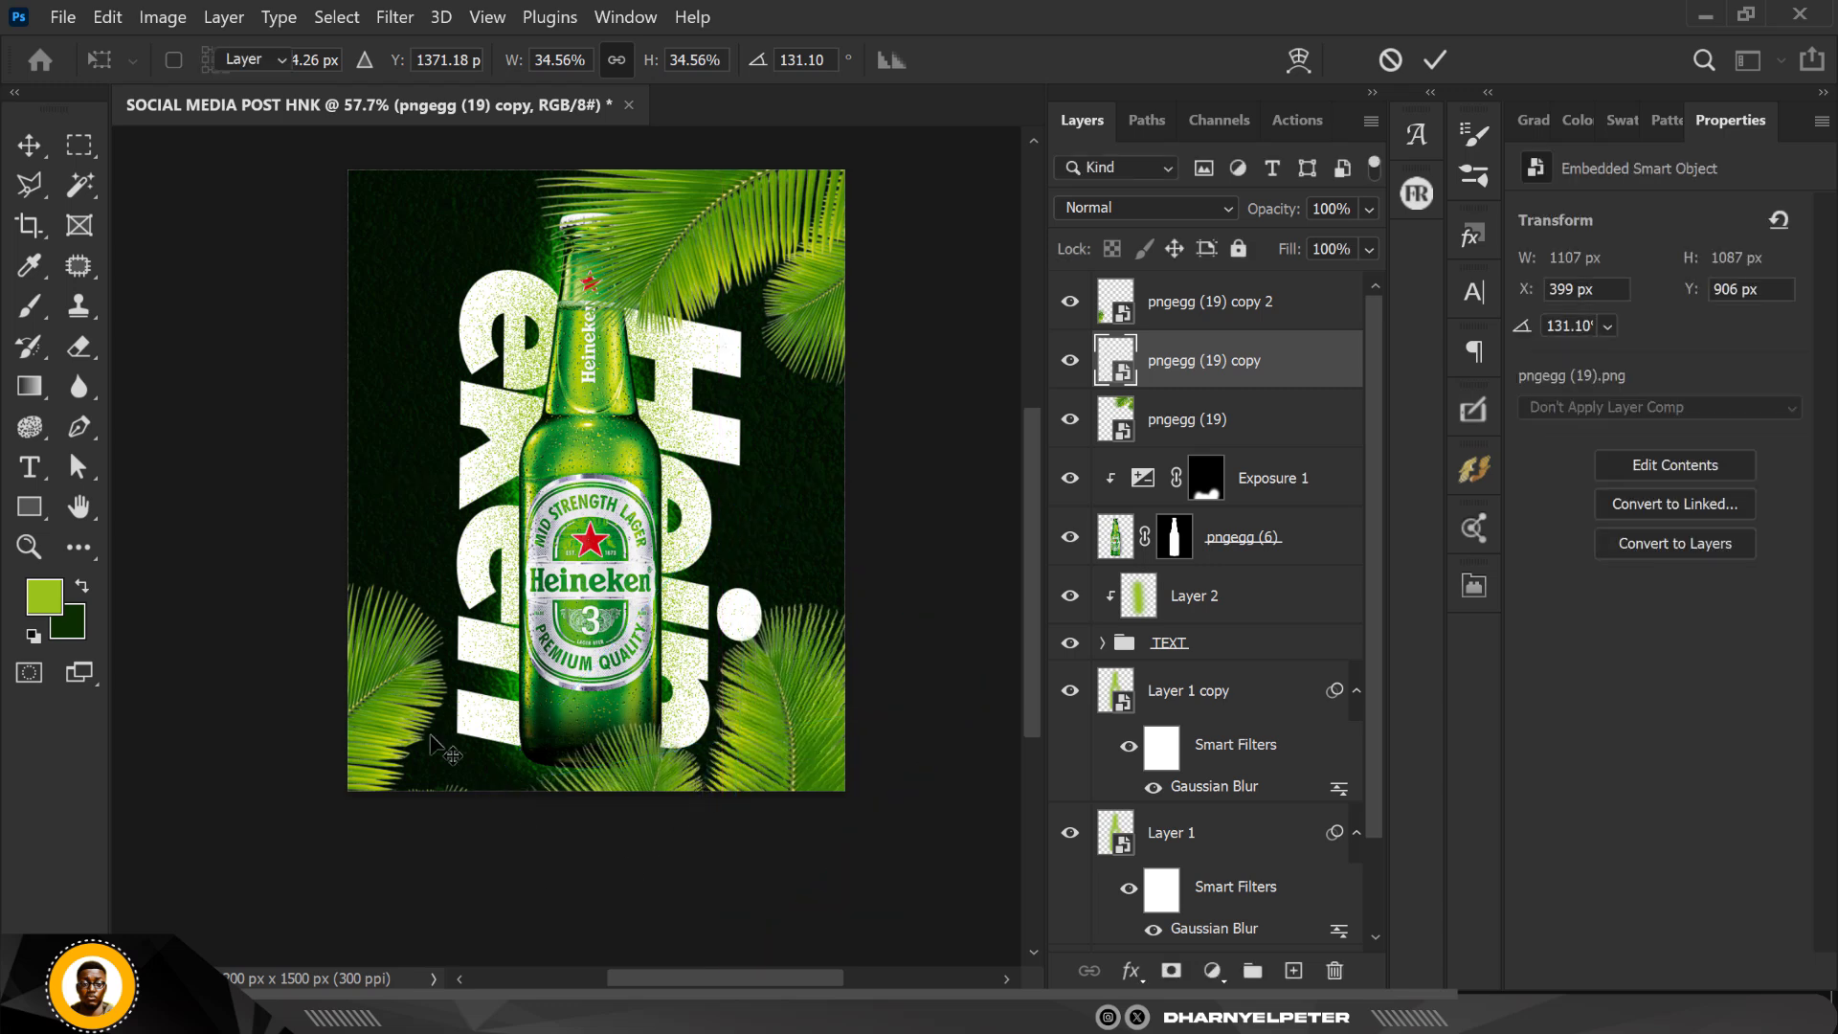
drag(408, 711, 449, 723)
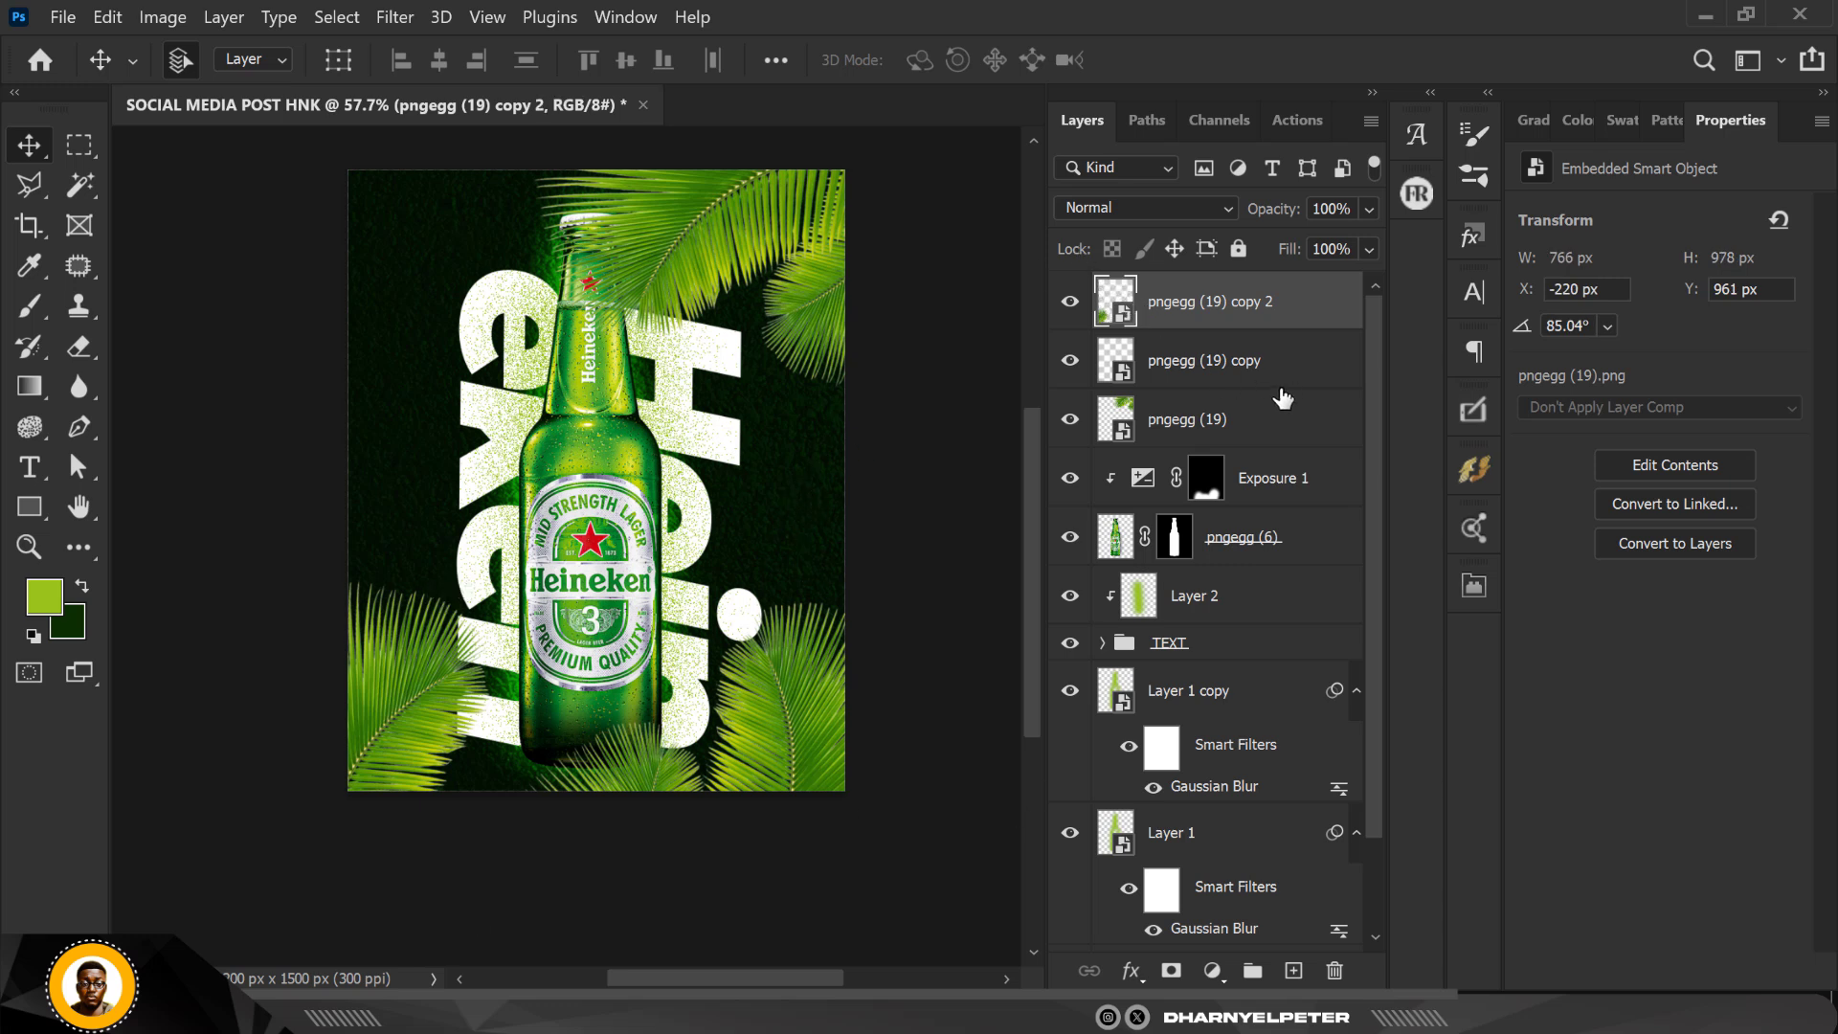
Step: Apply a Motion Blur with a 60° angle and 18 pixels distance to the upper-right palm layer pngegg (19)
click(1252, 422)
click(1071, 421)
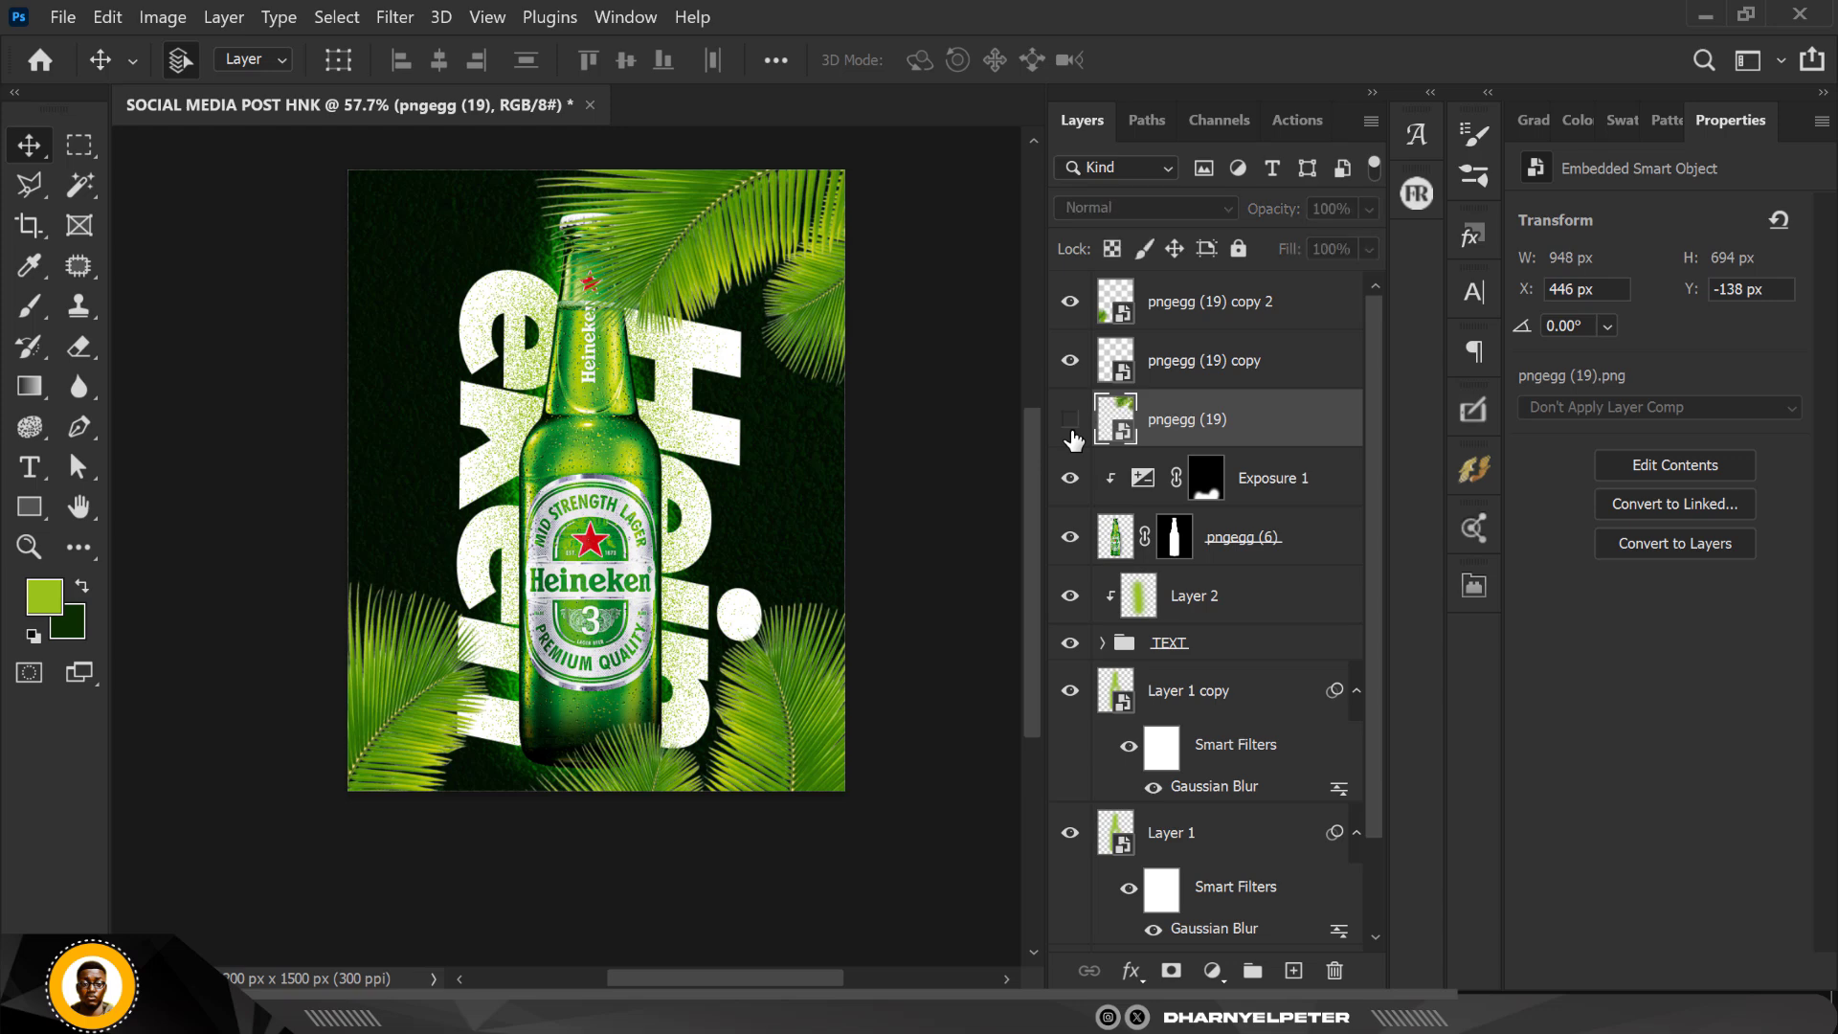
click(1071, 425)
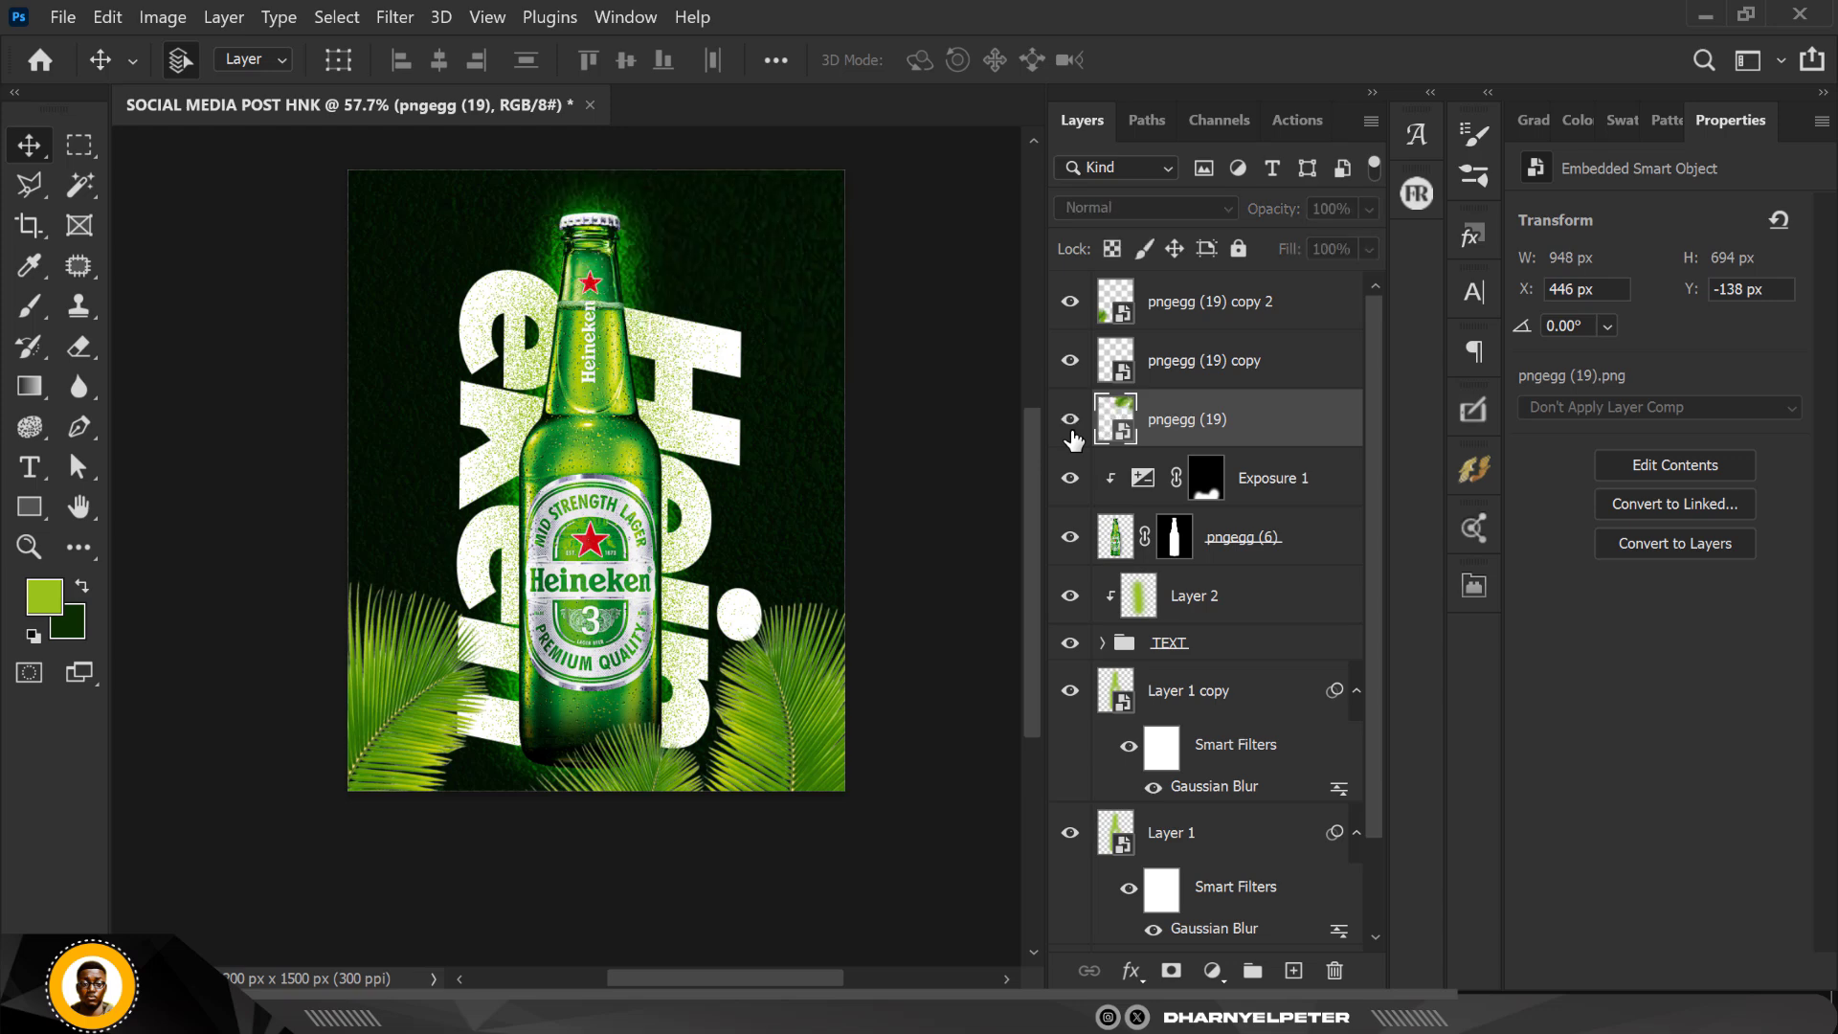
click(401, 26)
mouse_move(671, 350)
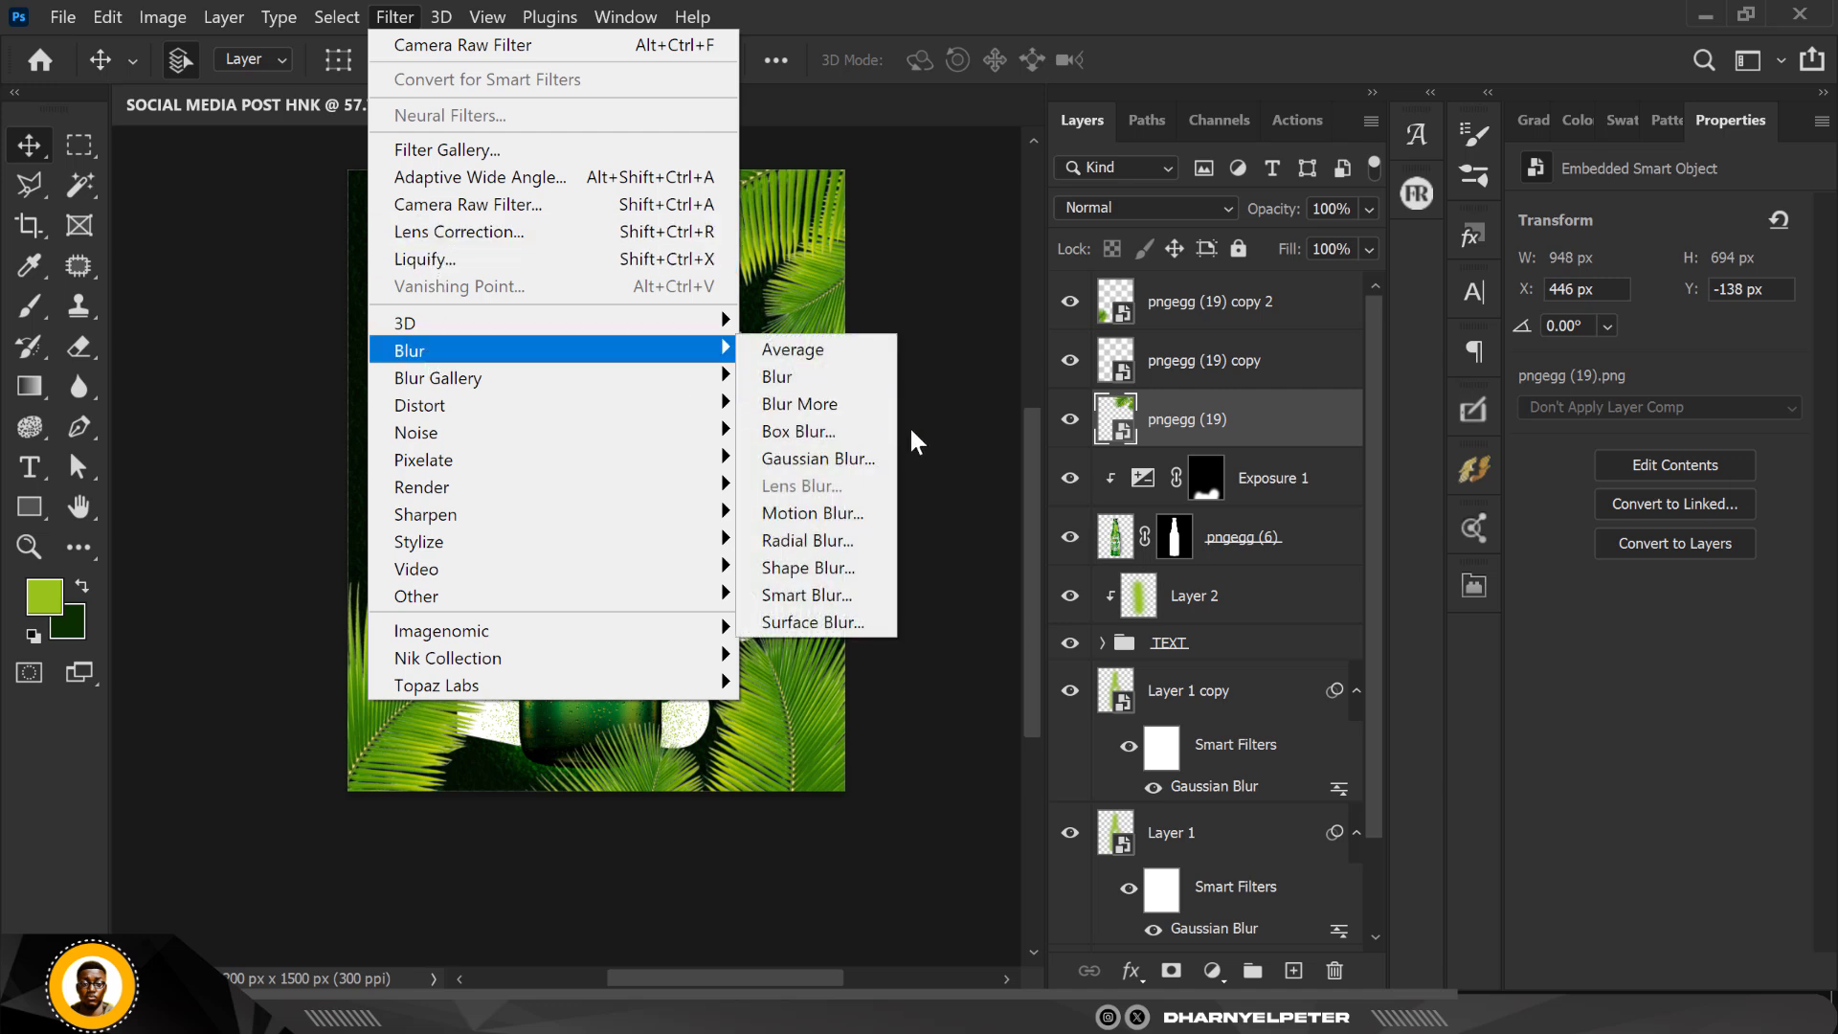
click(819, 523)
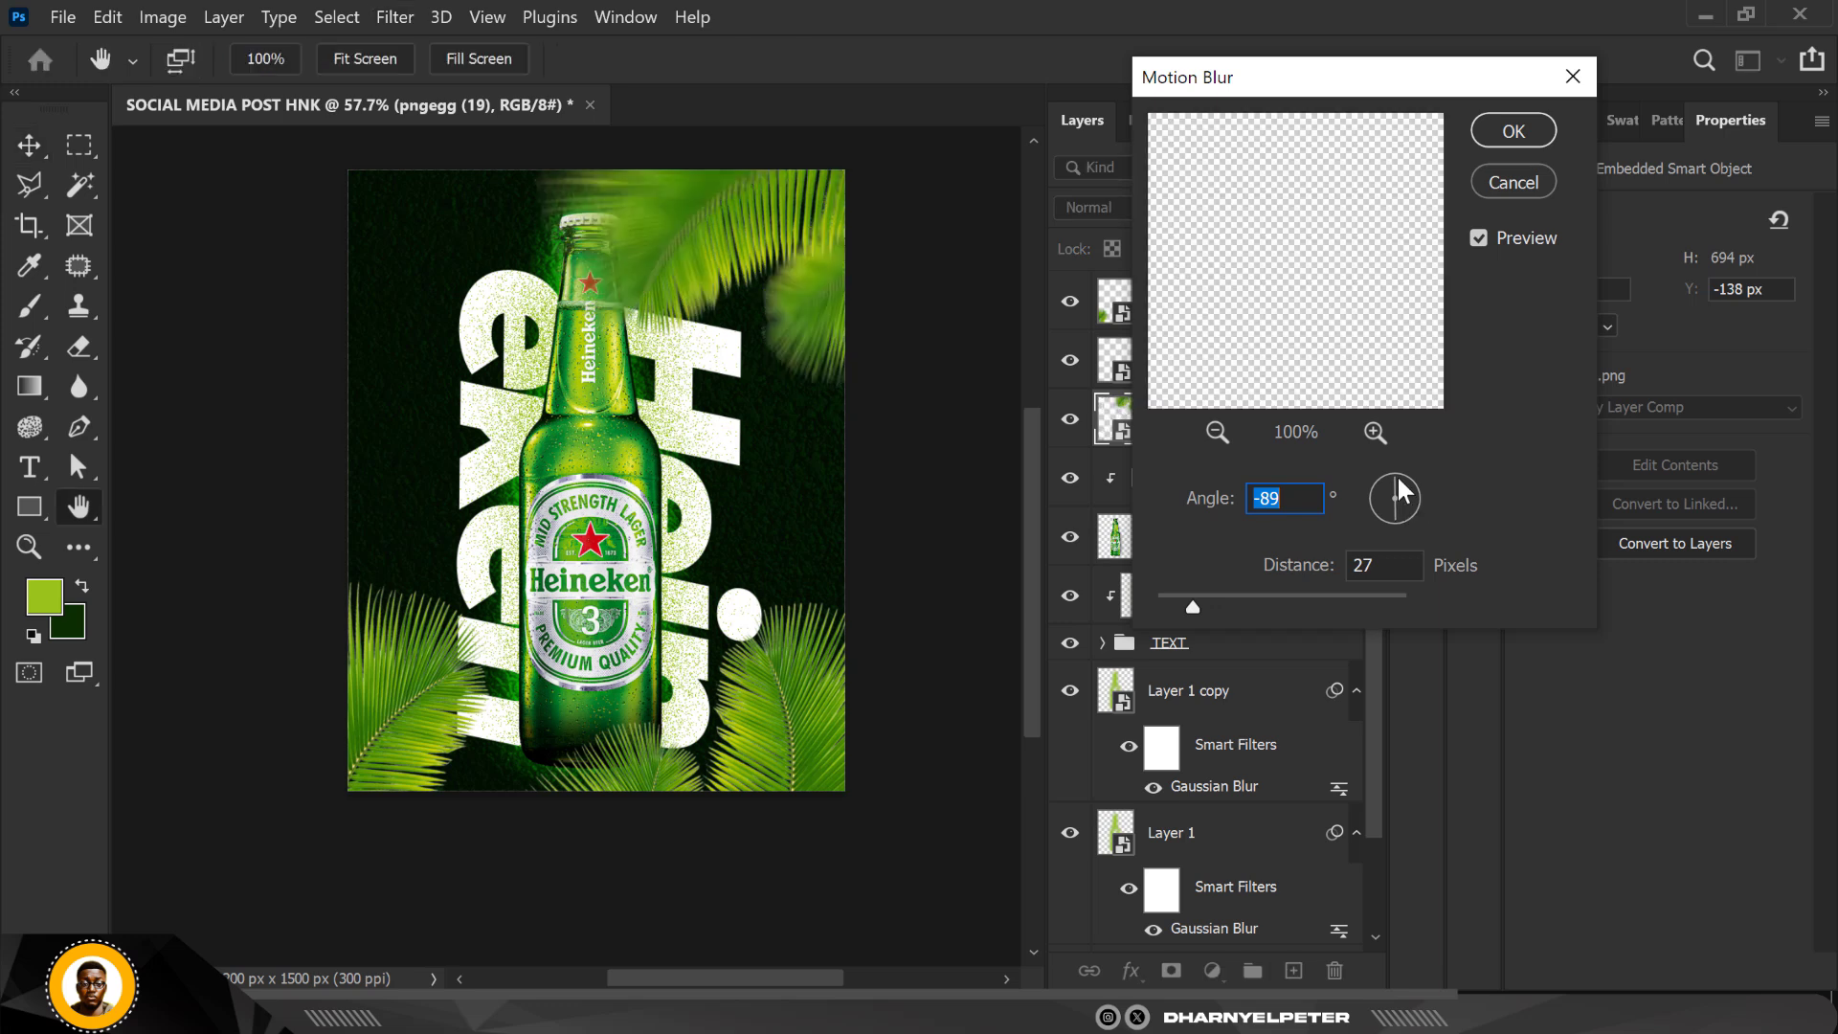
drag(1398, 474, 1409, 484)
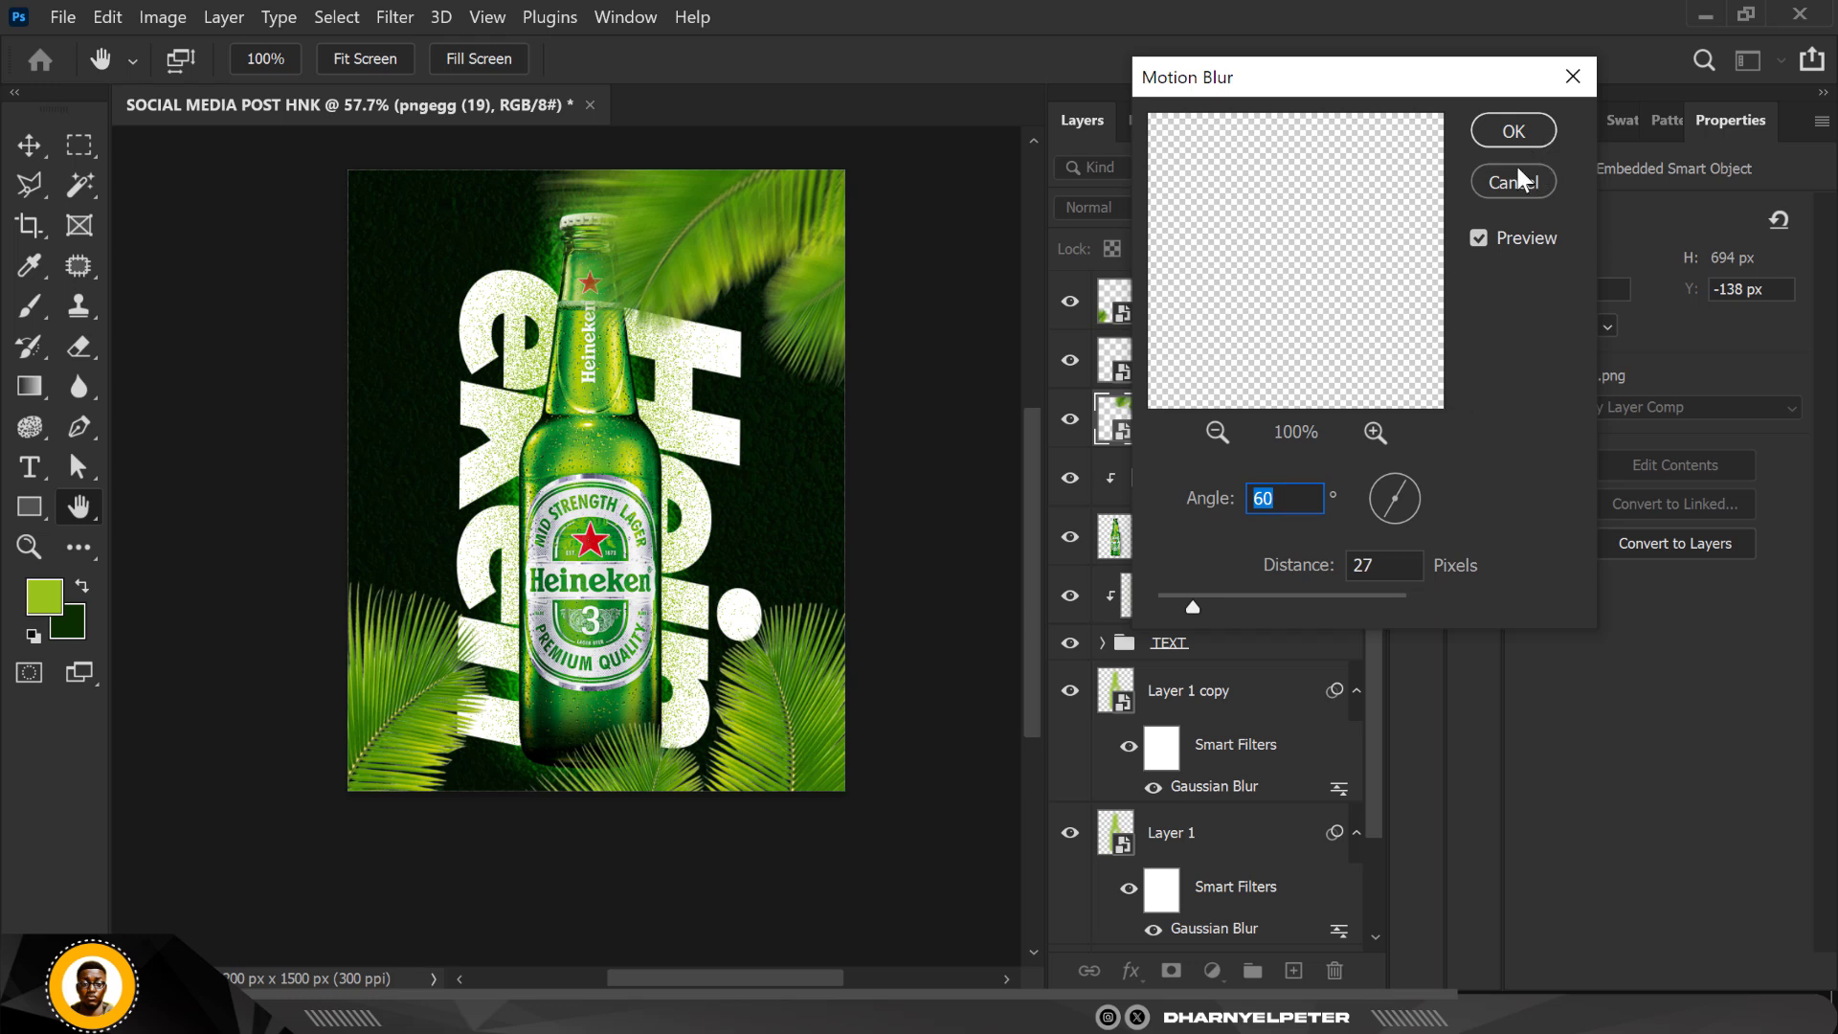
key(Tab)
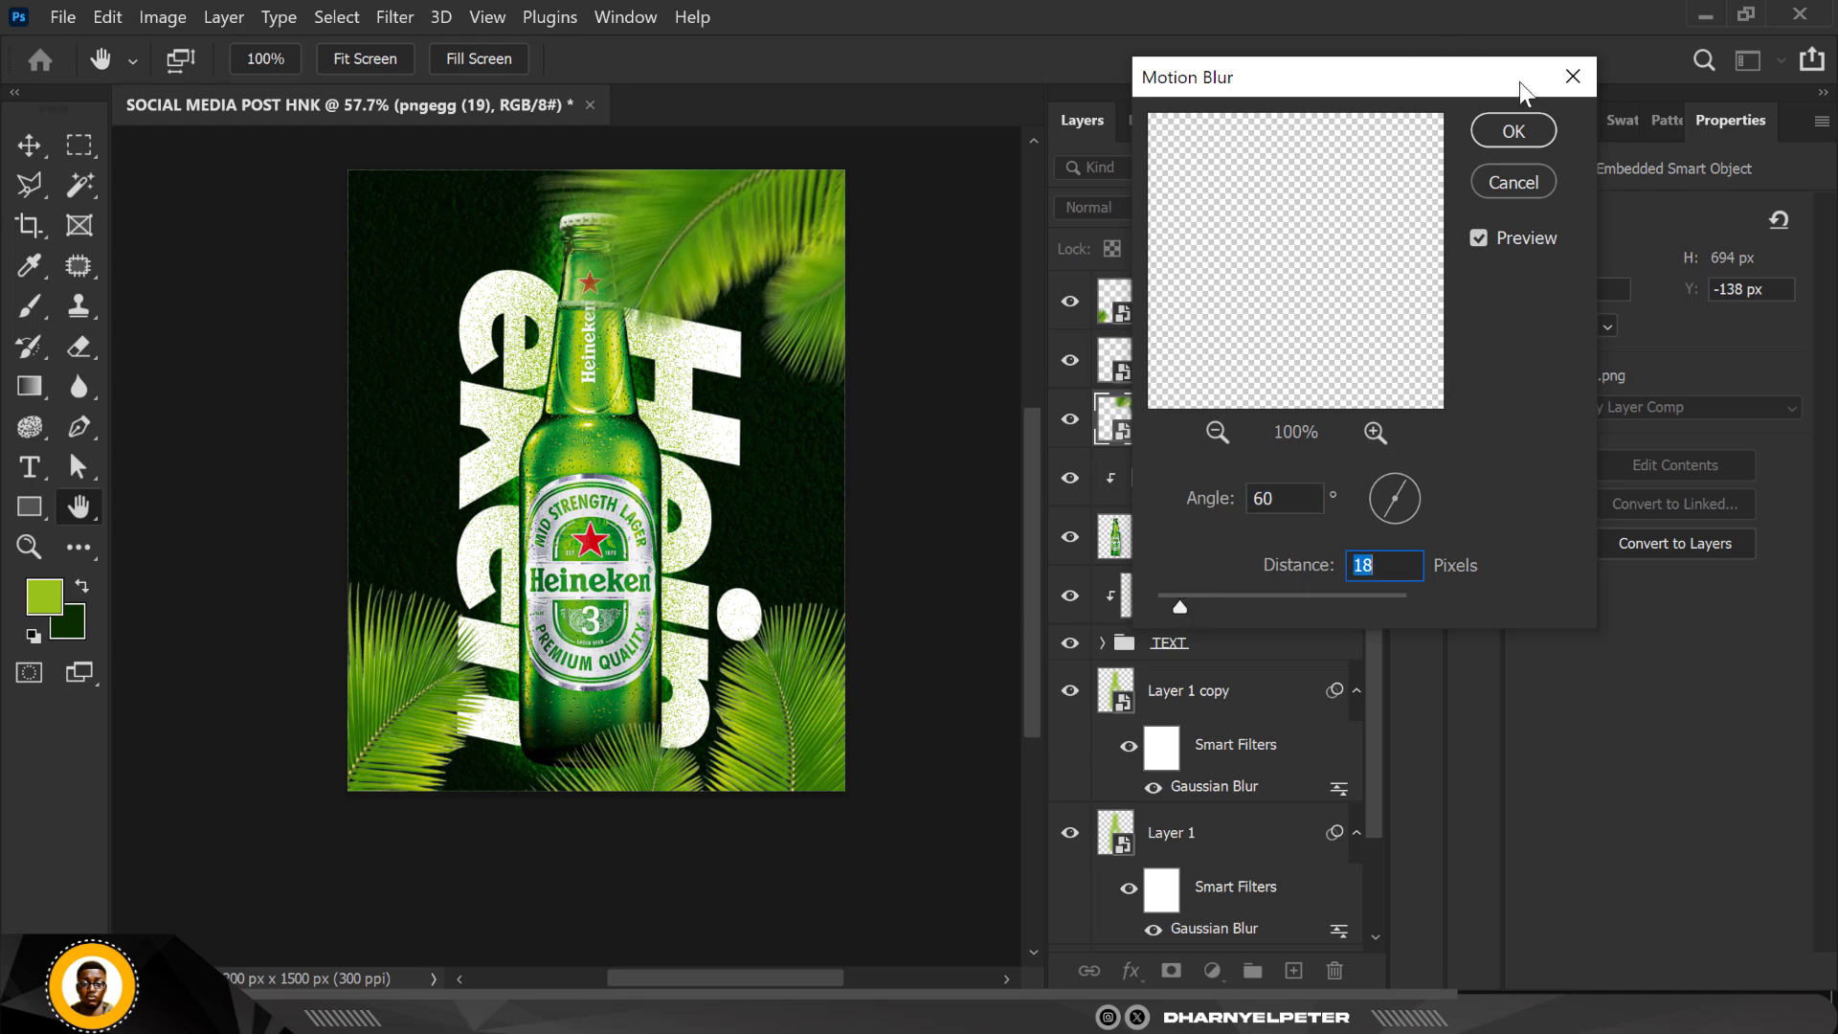
click(1513, 130)
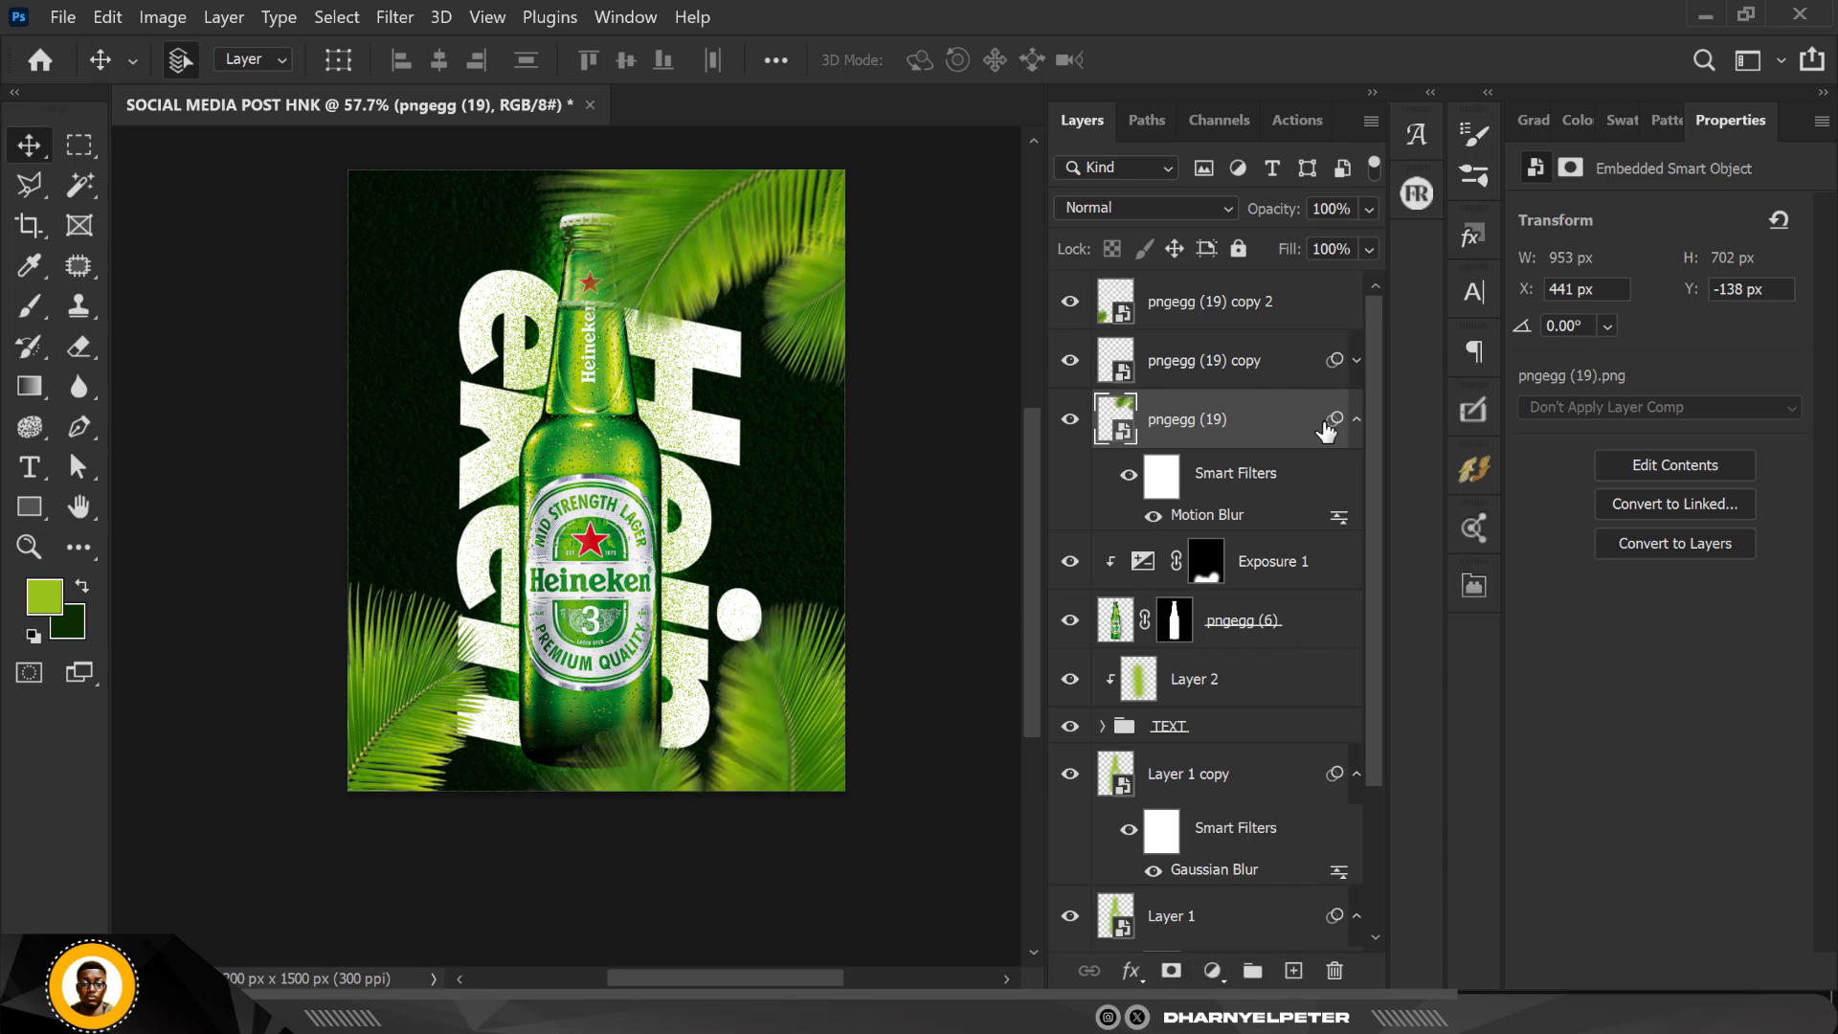
Step: Copy the Motion Blur smart filter onto pngegg (19) copy 2 and set that copy's blur distance to 82 pixels
drag(1340, 419, 1310, 324)
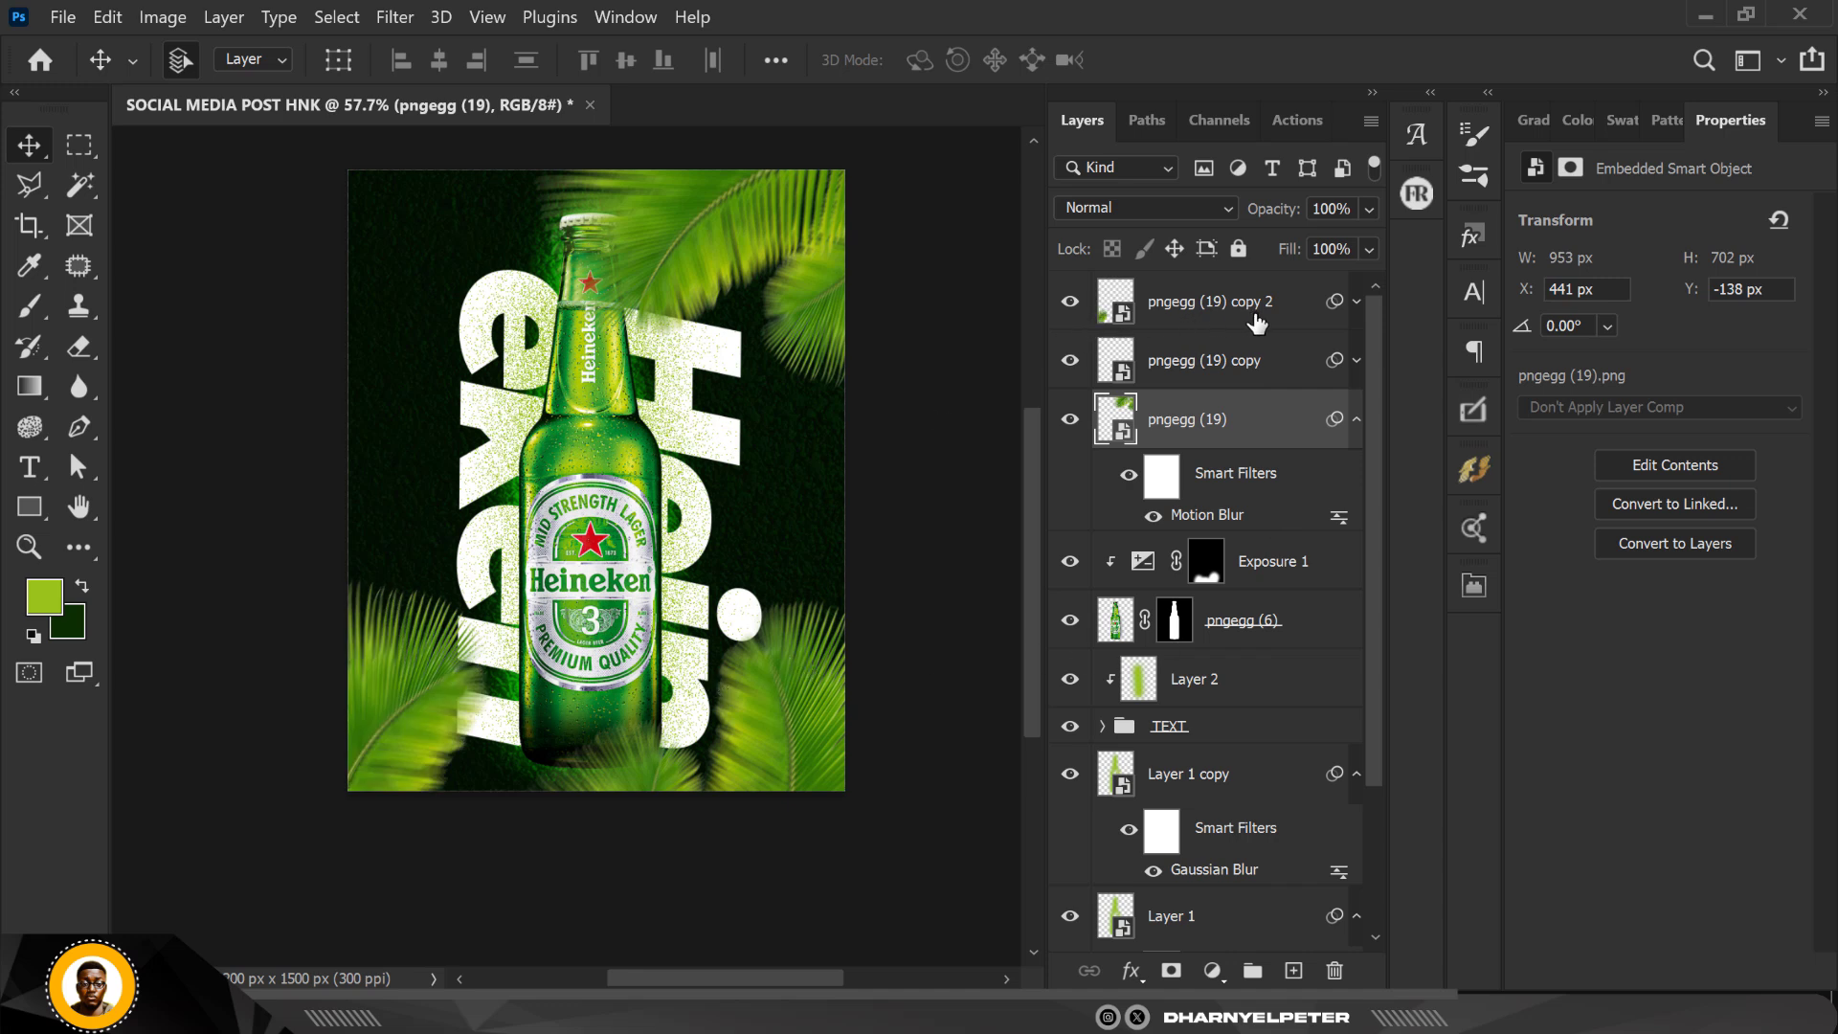
click(1357, 302)
double_click(1209, 395)
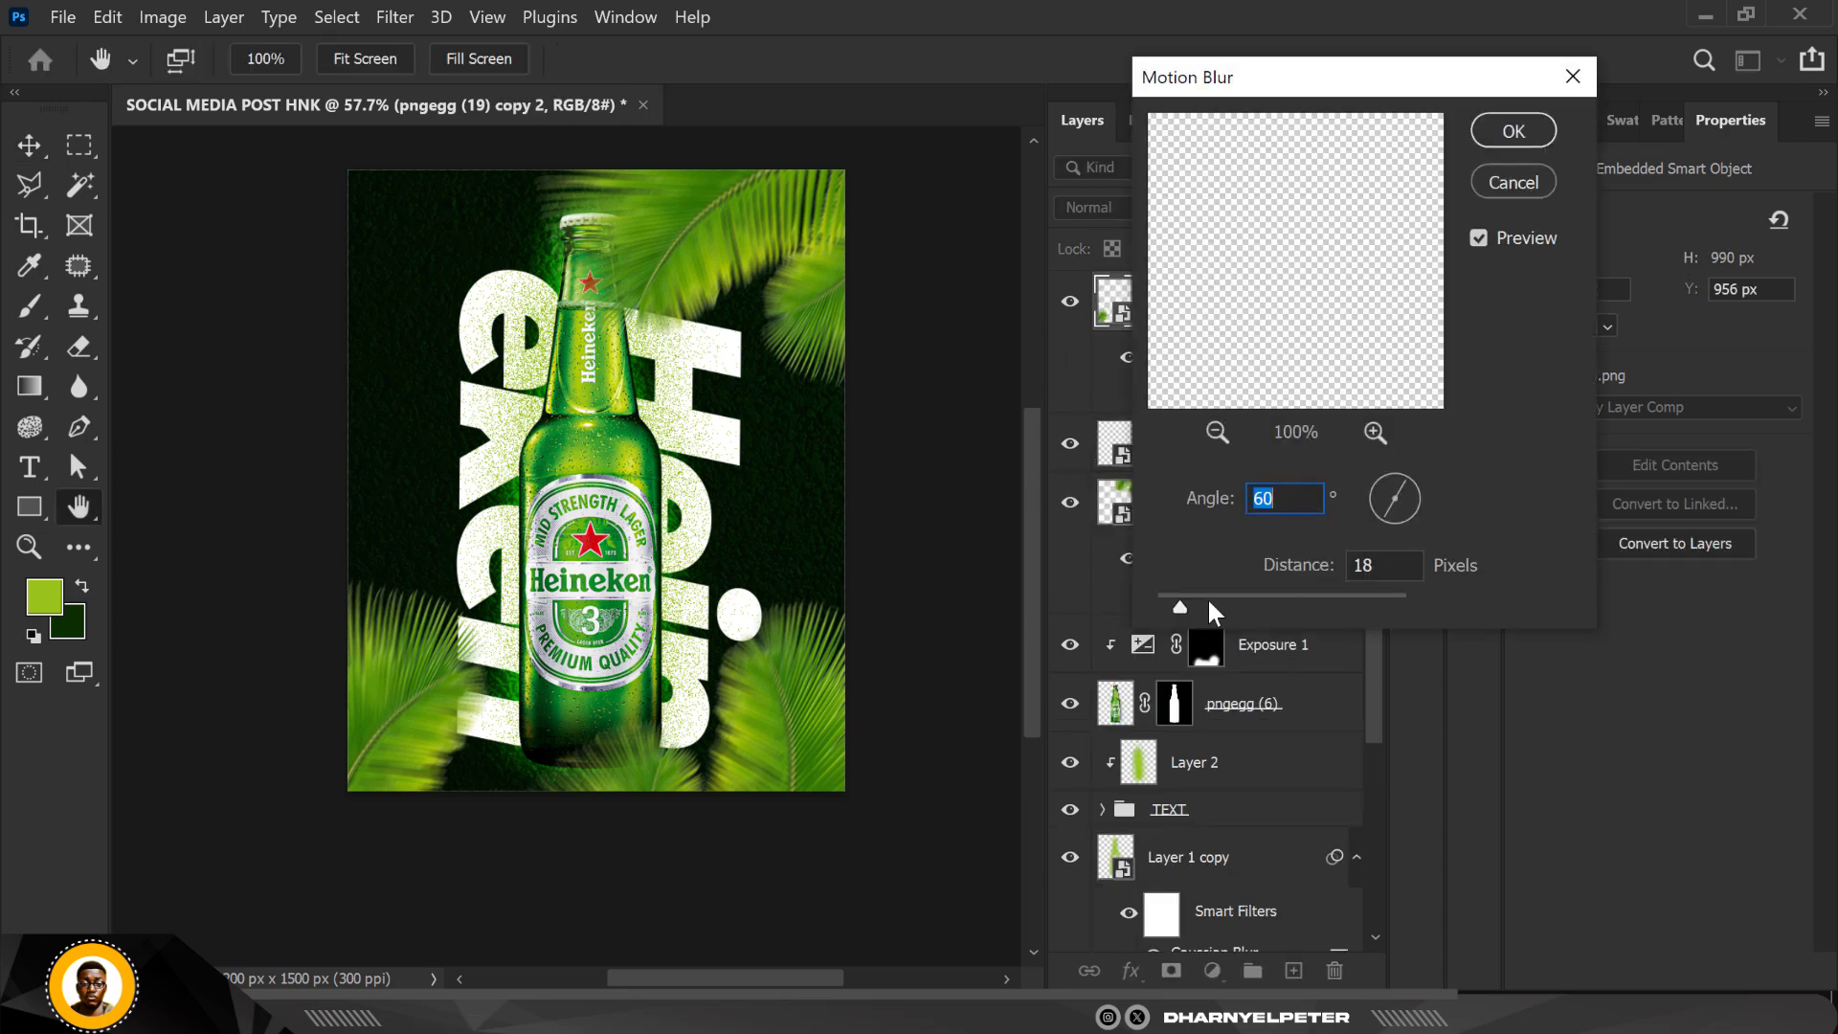
click(1208, 597)
click(1241, 603)
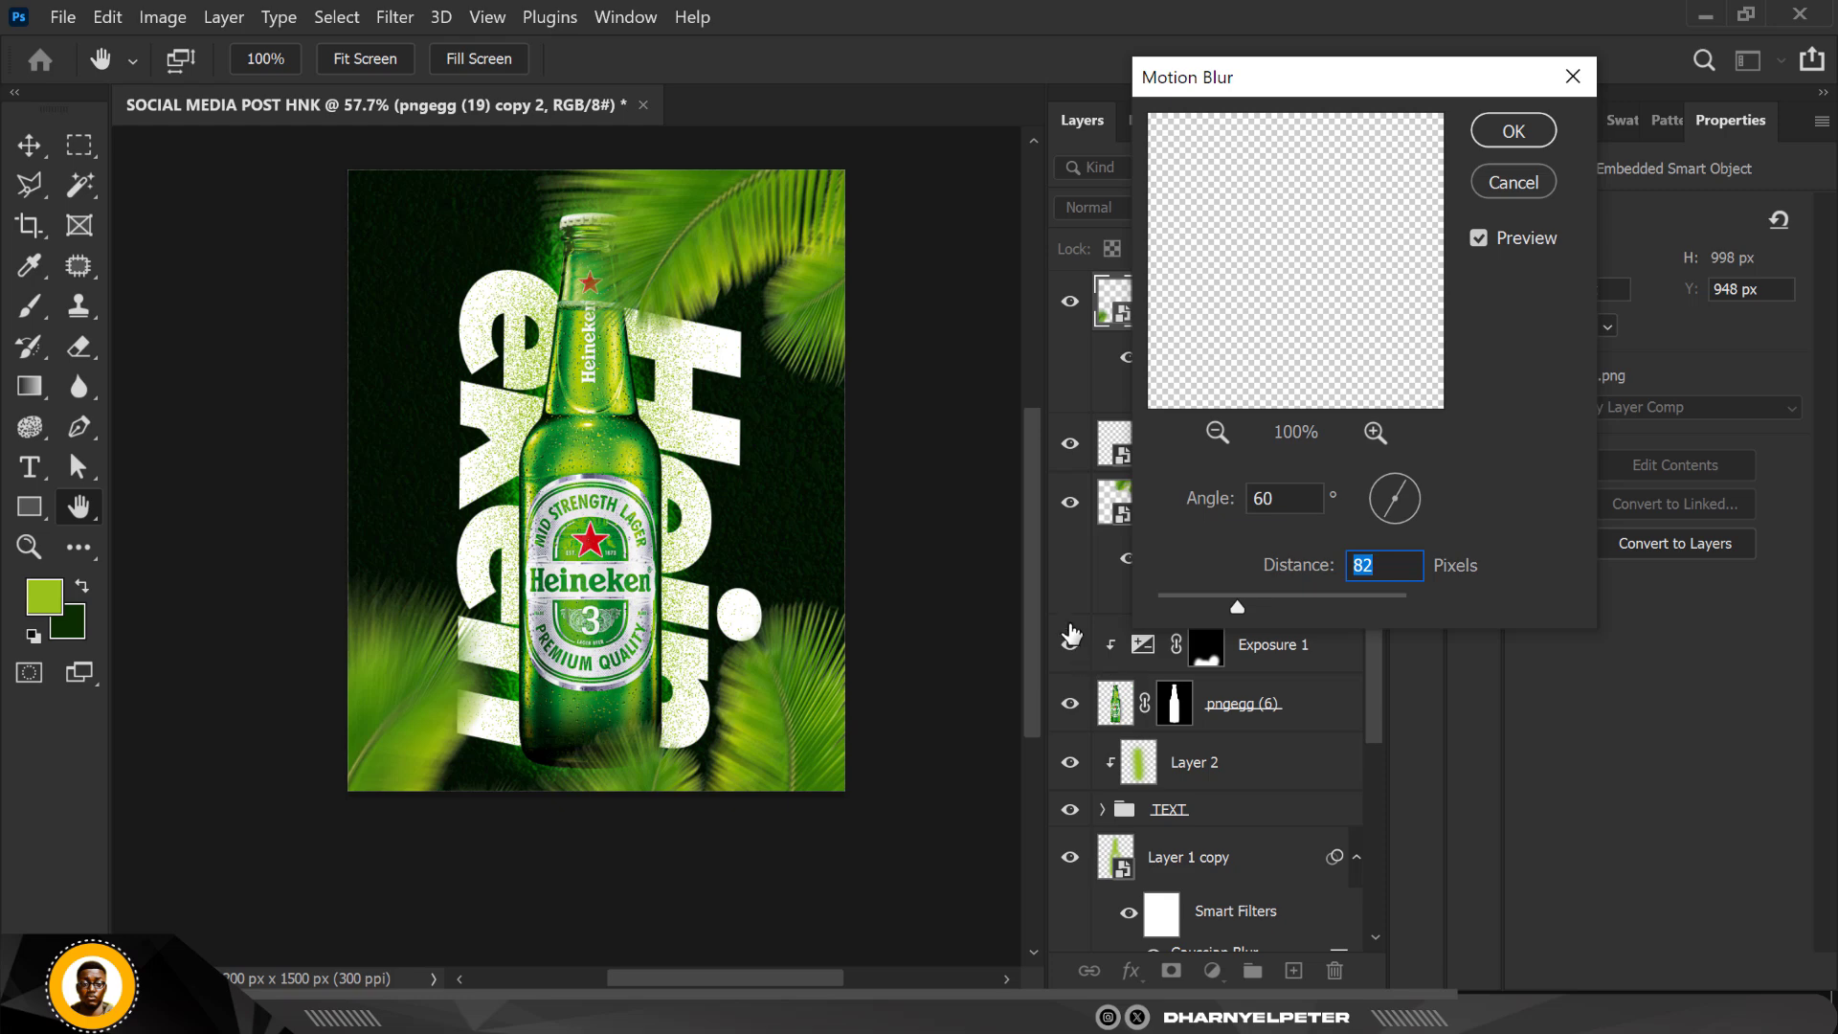
click(1536, 128)
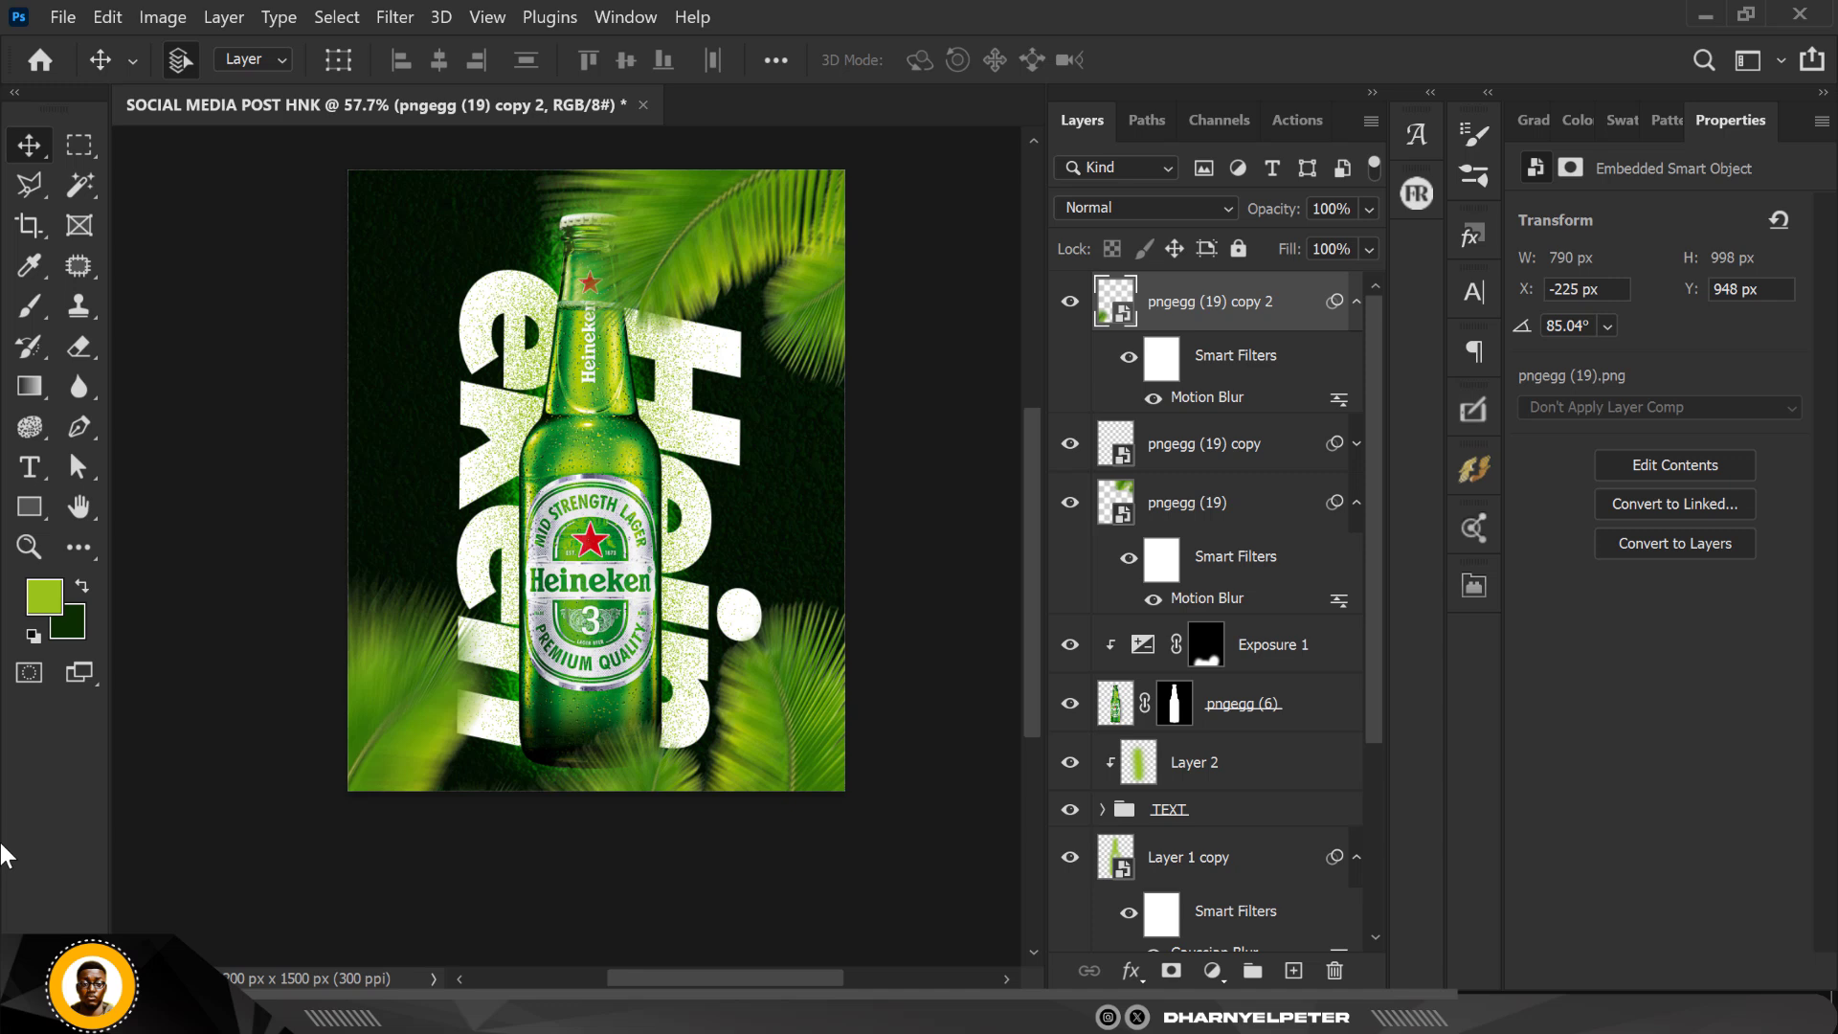
Step: Add a new layer above the palm leaves and dab a lime green glow on the upper-right corner with a soft 900 px brush
click(1293, 972)
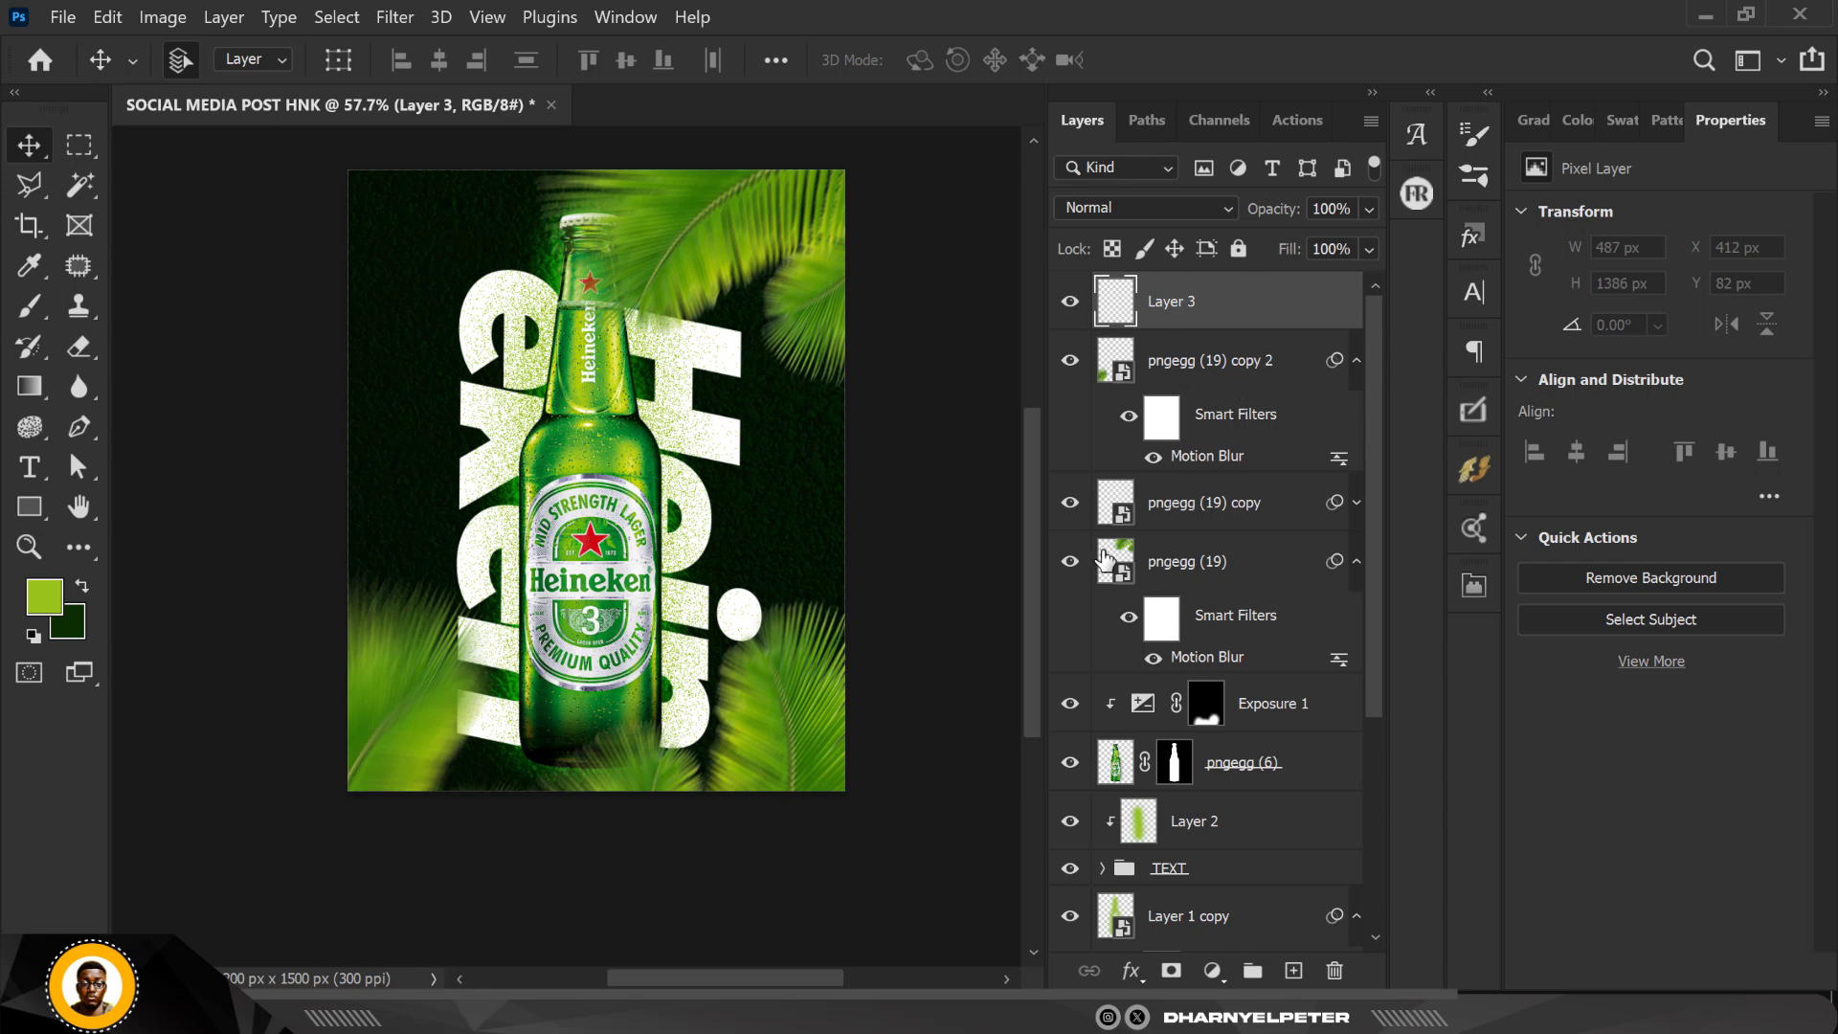
key(b)
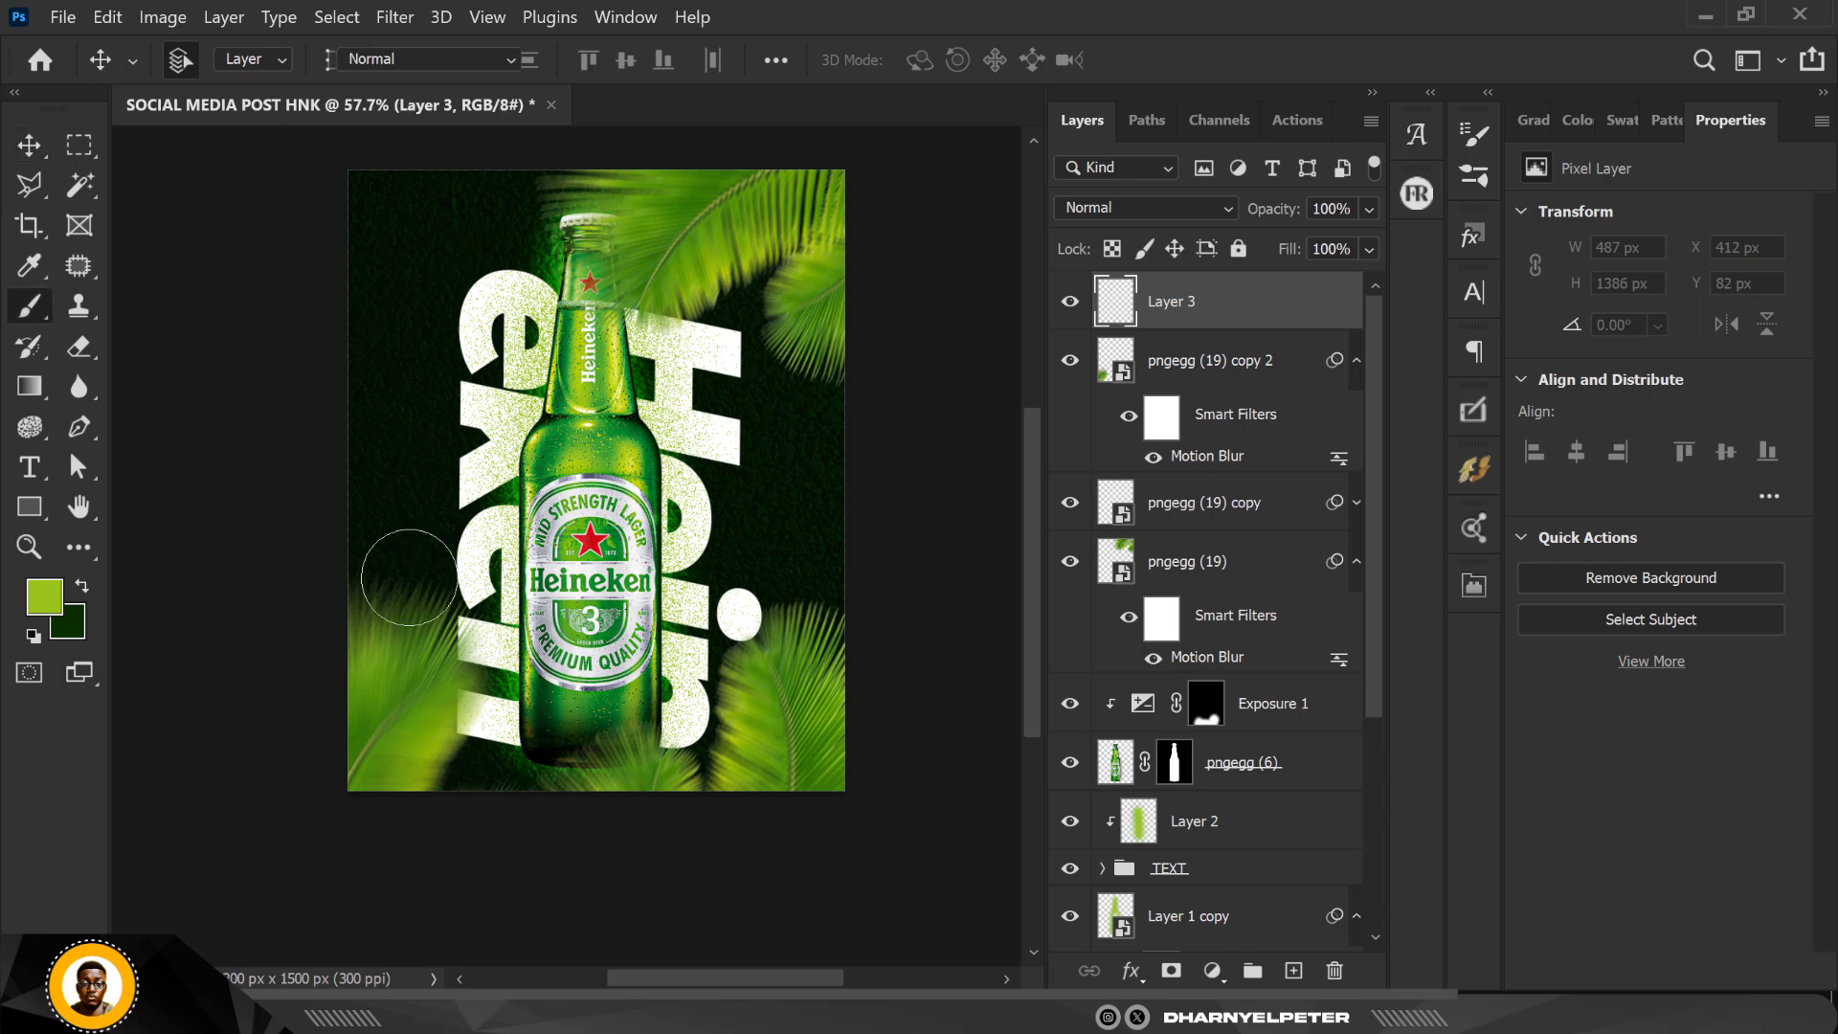
key(bracketright)
key(bracketright)
key(bracketright)
key(bracketright)
key(bracketright)
key(bracketright)
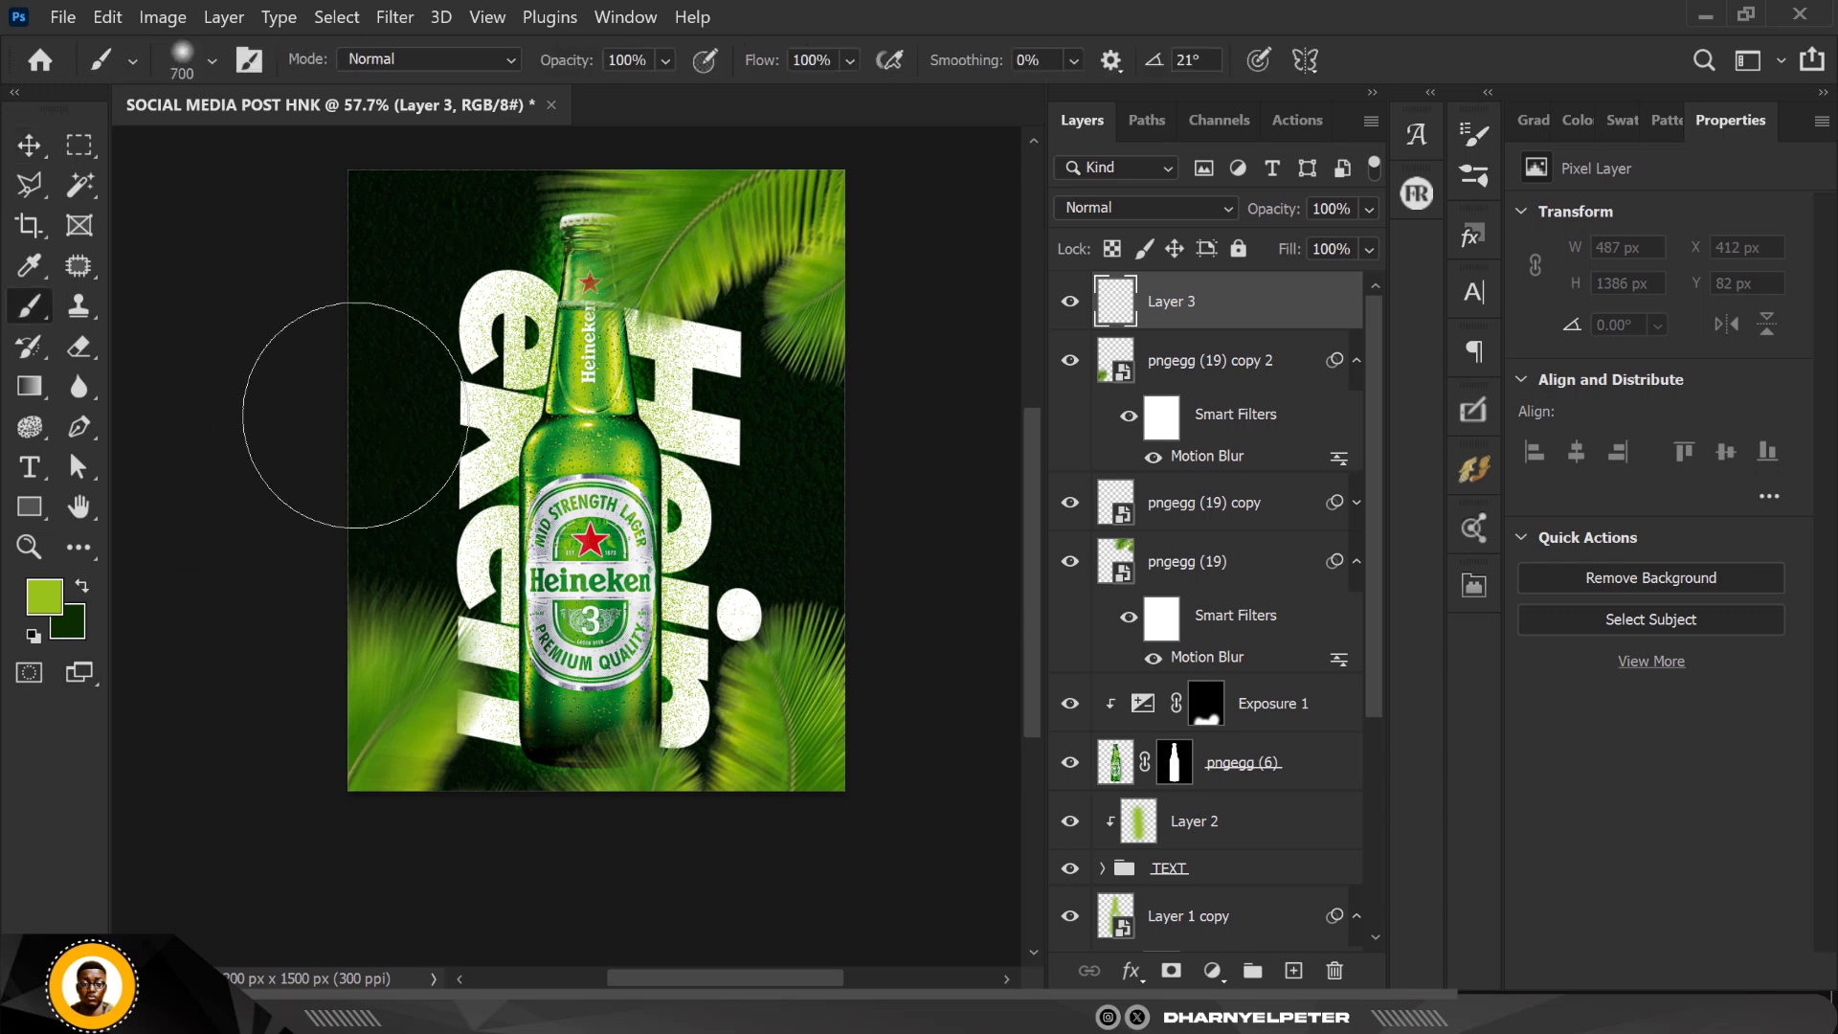
click(814, 161)
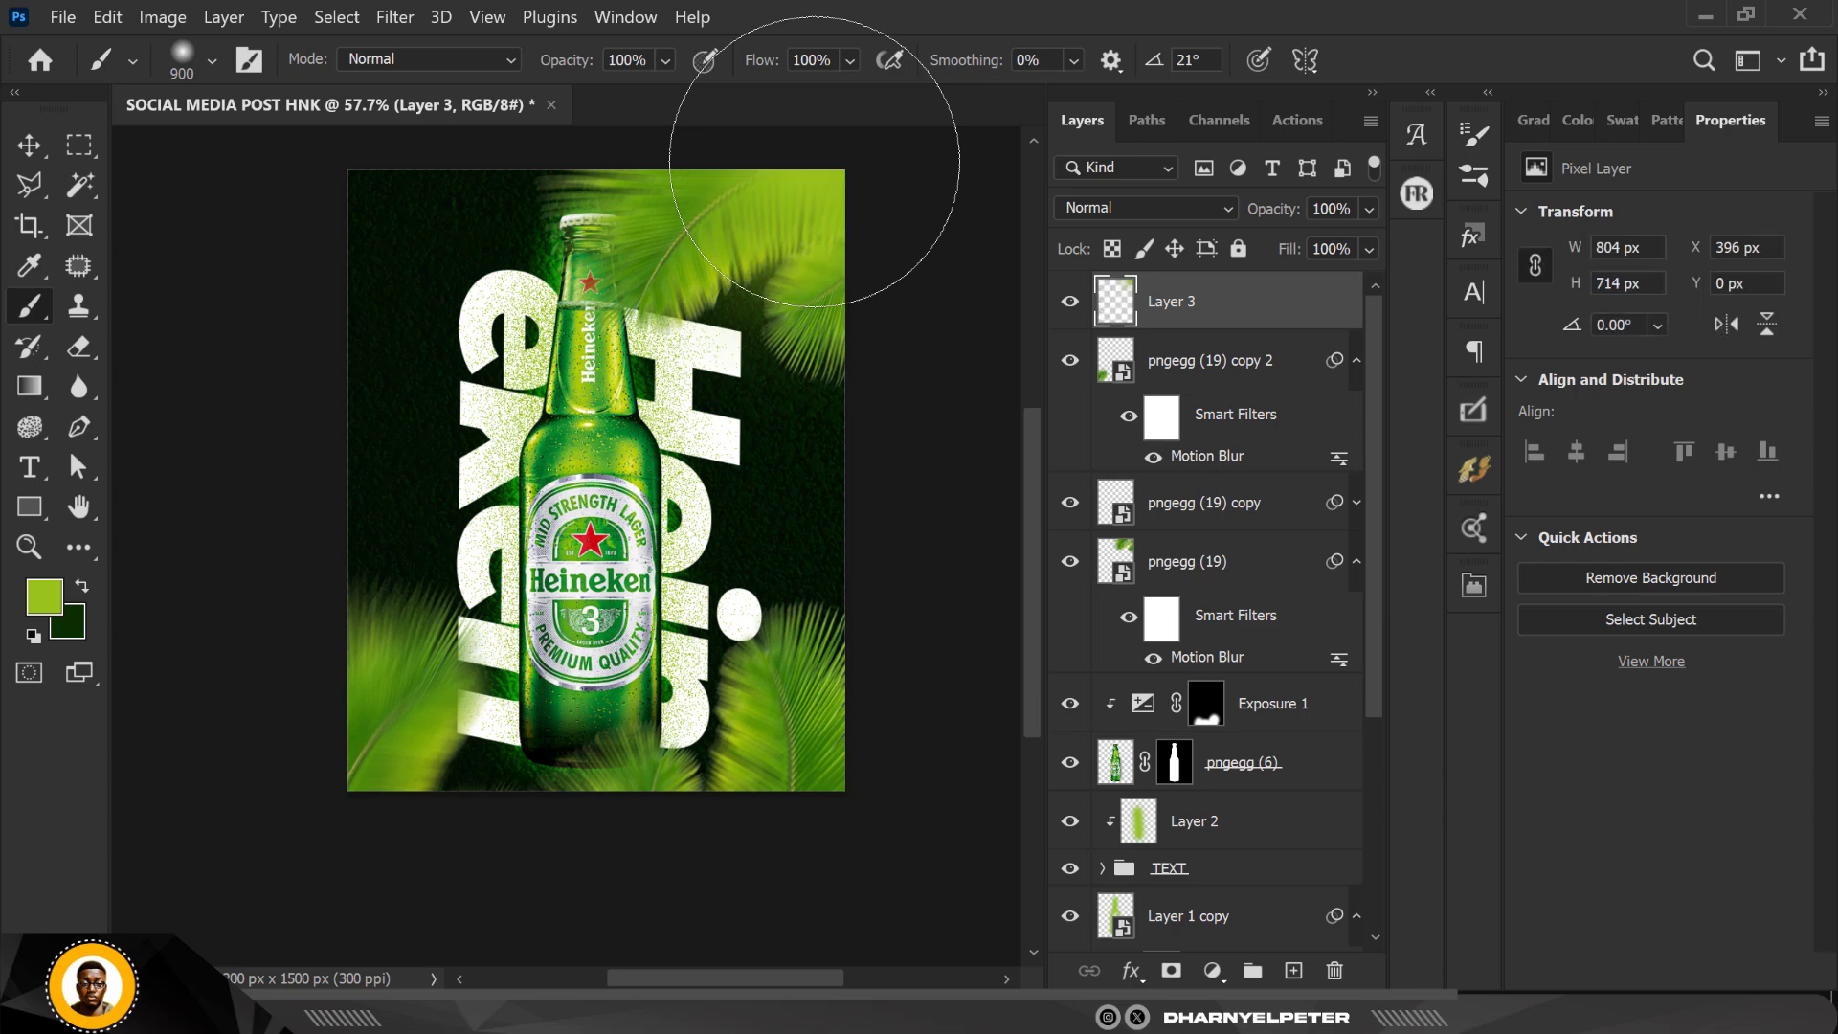
Step: Set Layer 3's blend mode to Linear Dodge (Add) and dab another green glow at the poster's lower-right edge
click(1179, 205)
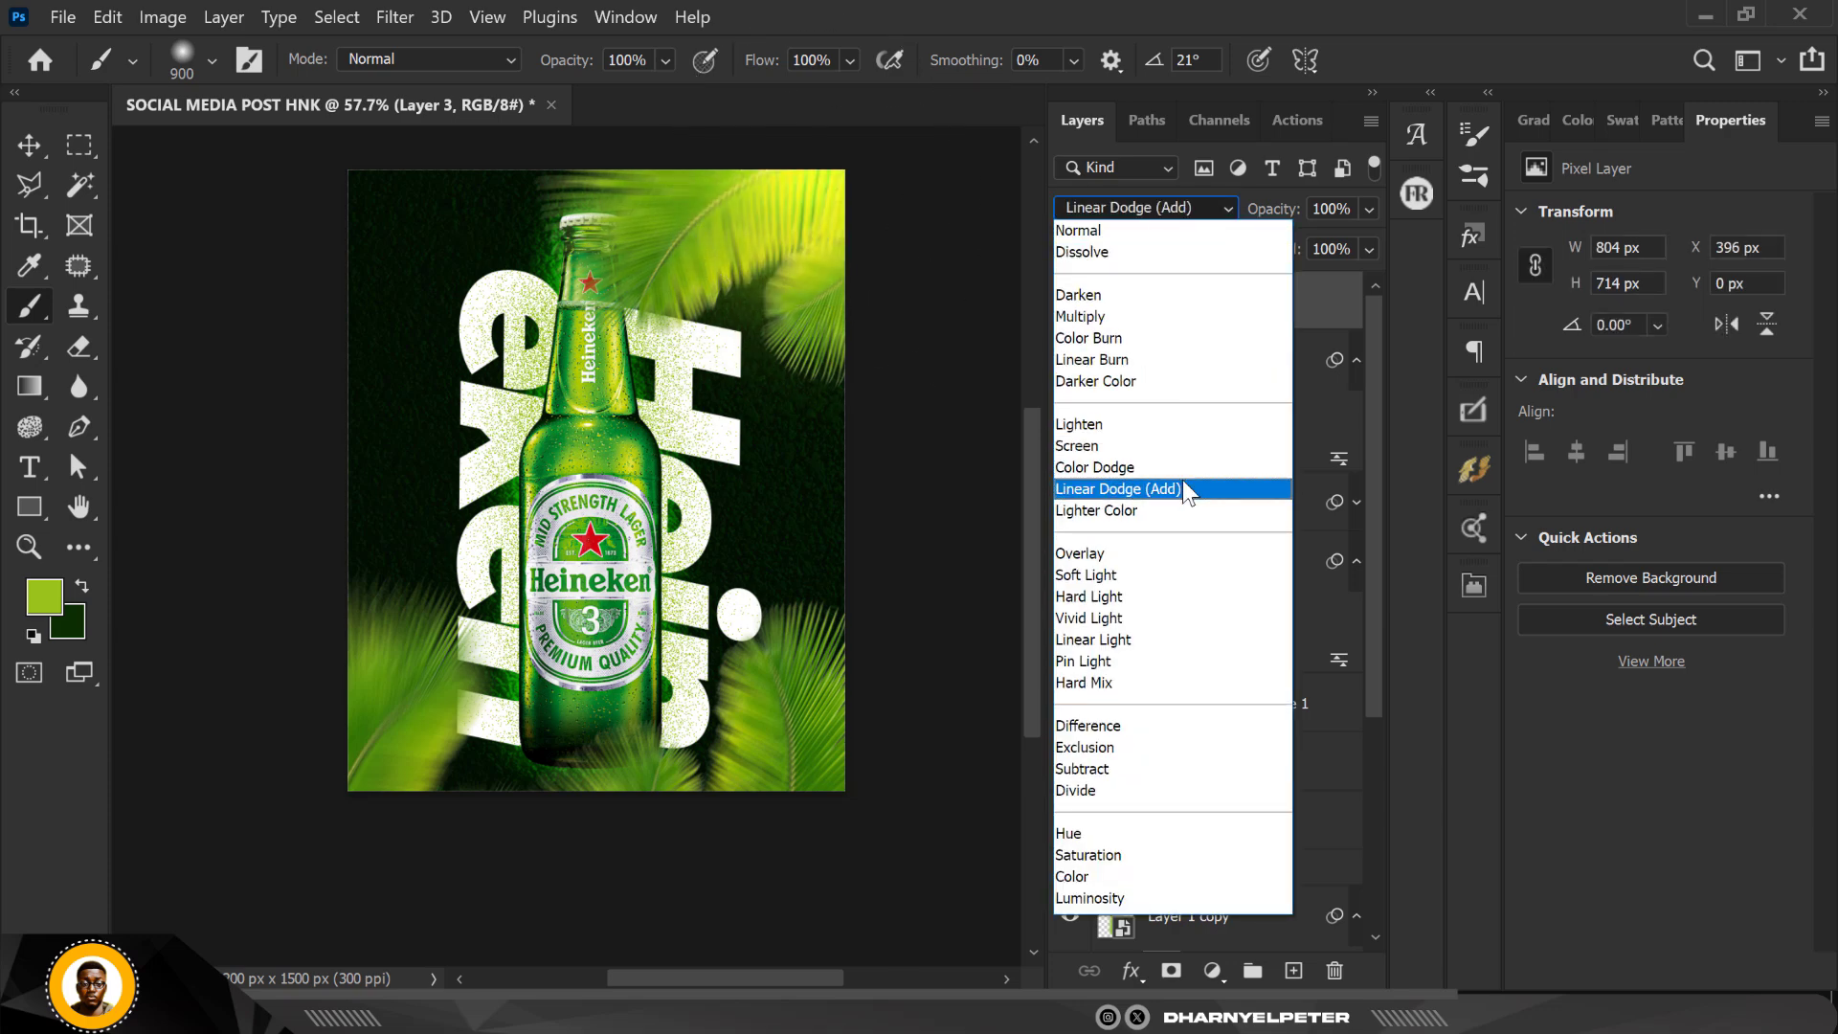
click(1183, 487)
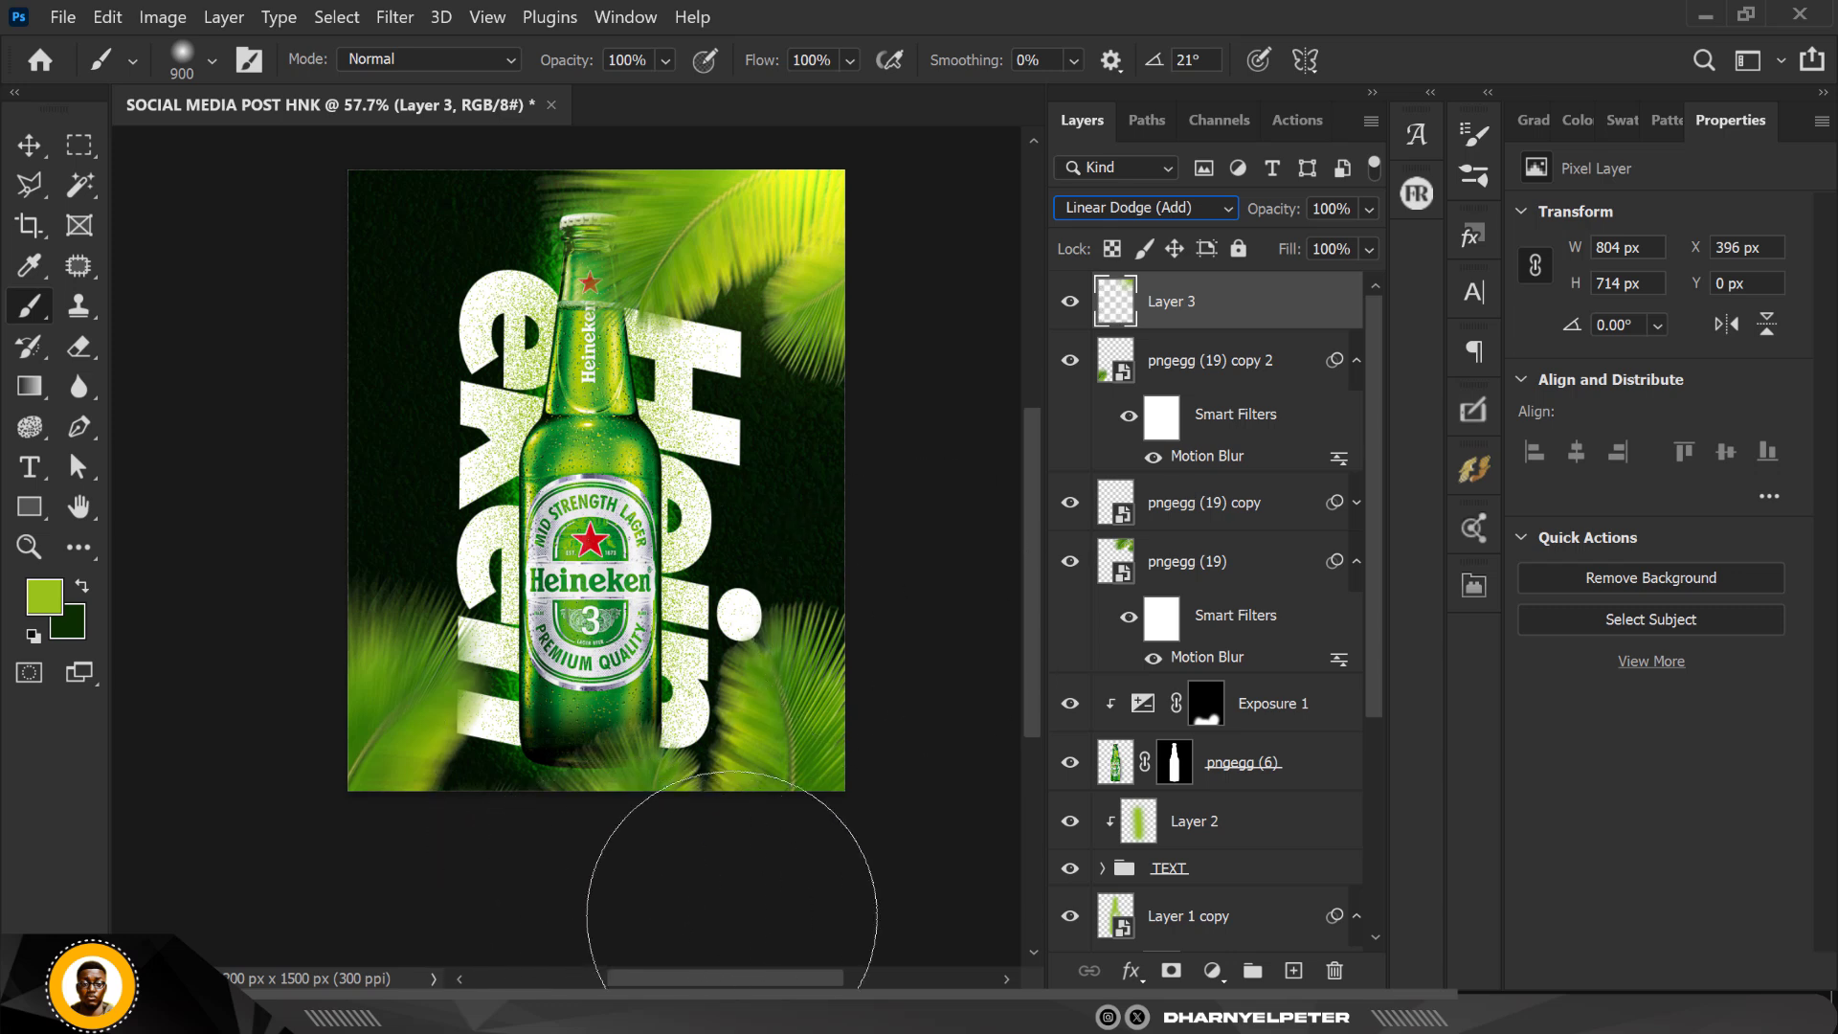
click(757, 889)
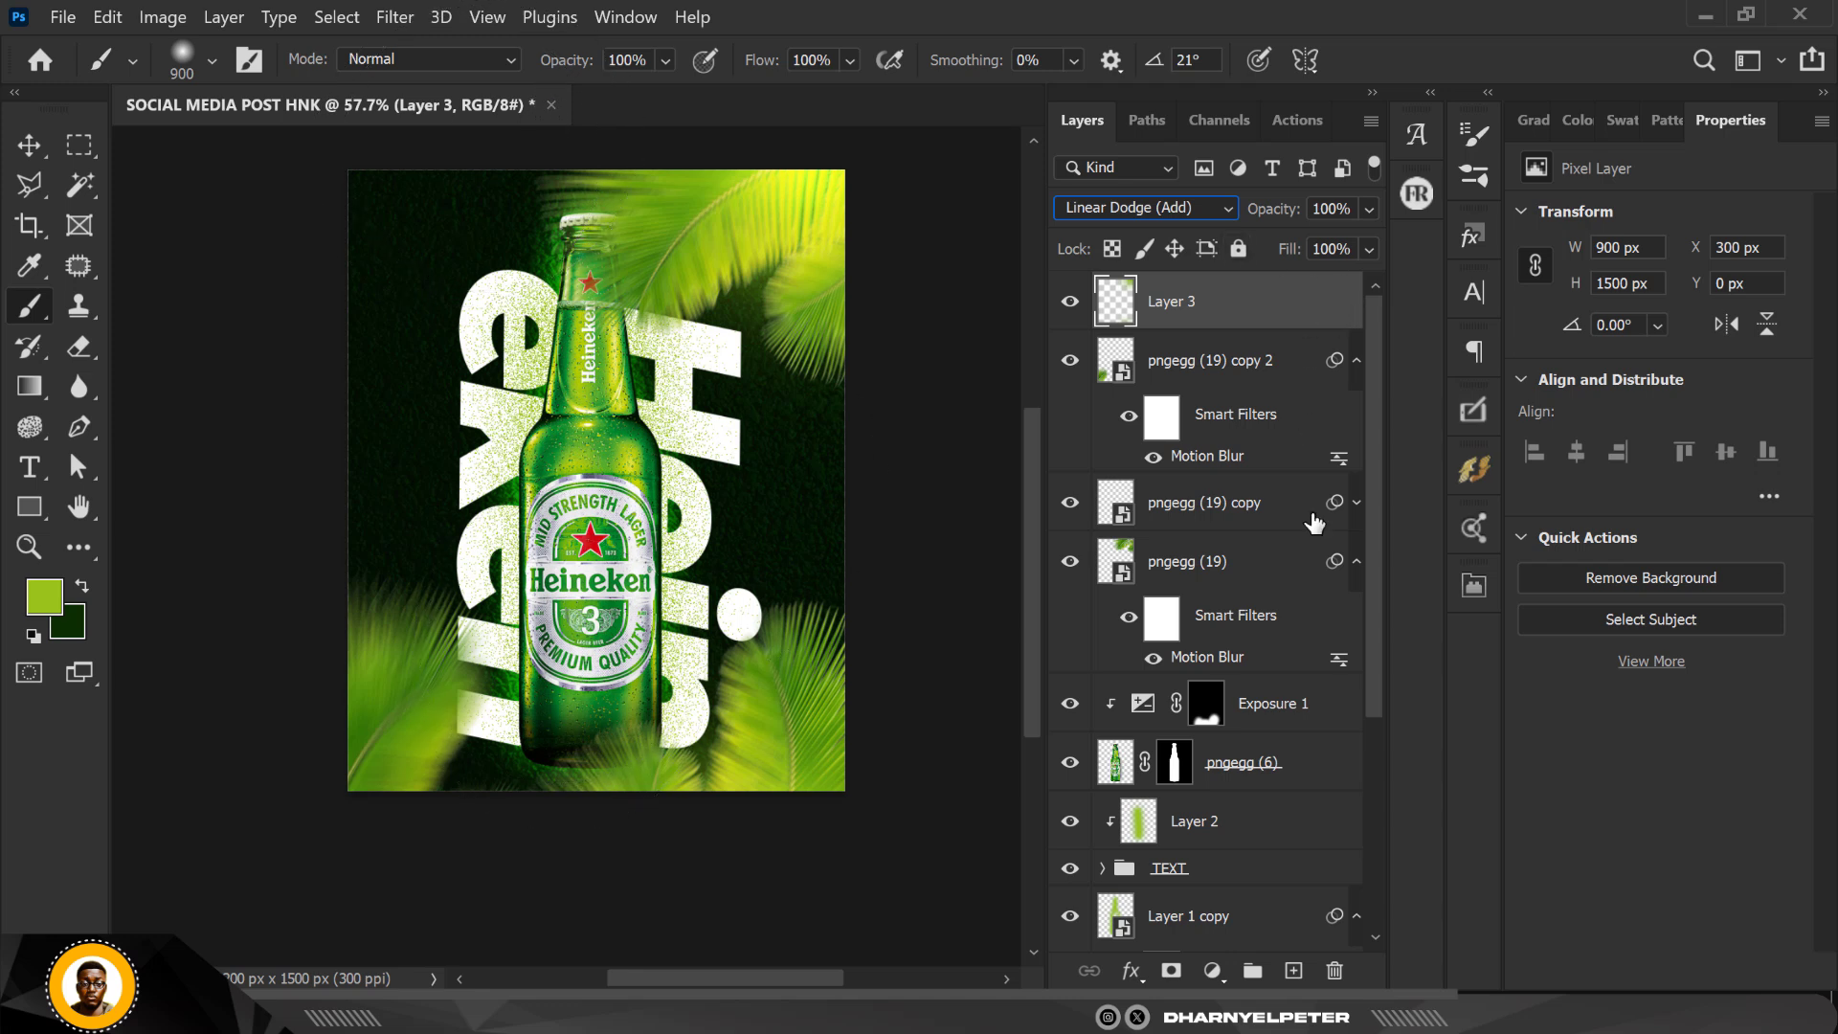
Step: Add a new layer above Layer 3 and dab a soft lime green glow on the poster's top edge above the bottle cap
click(1294, 971)
scroll(582, 604, down, 2)
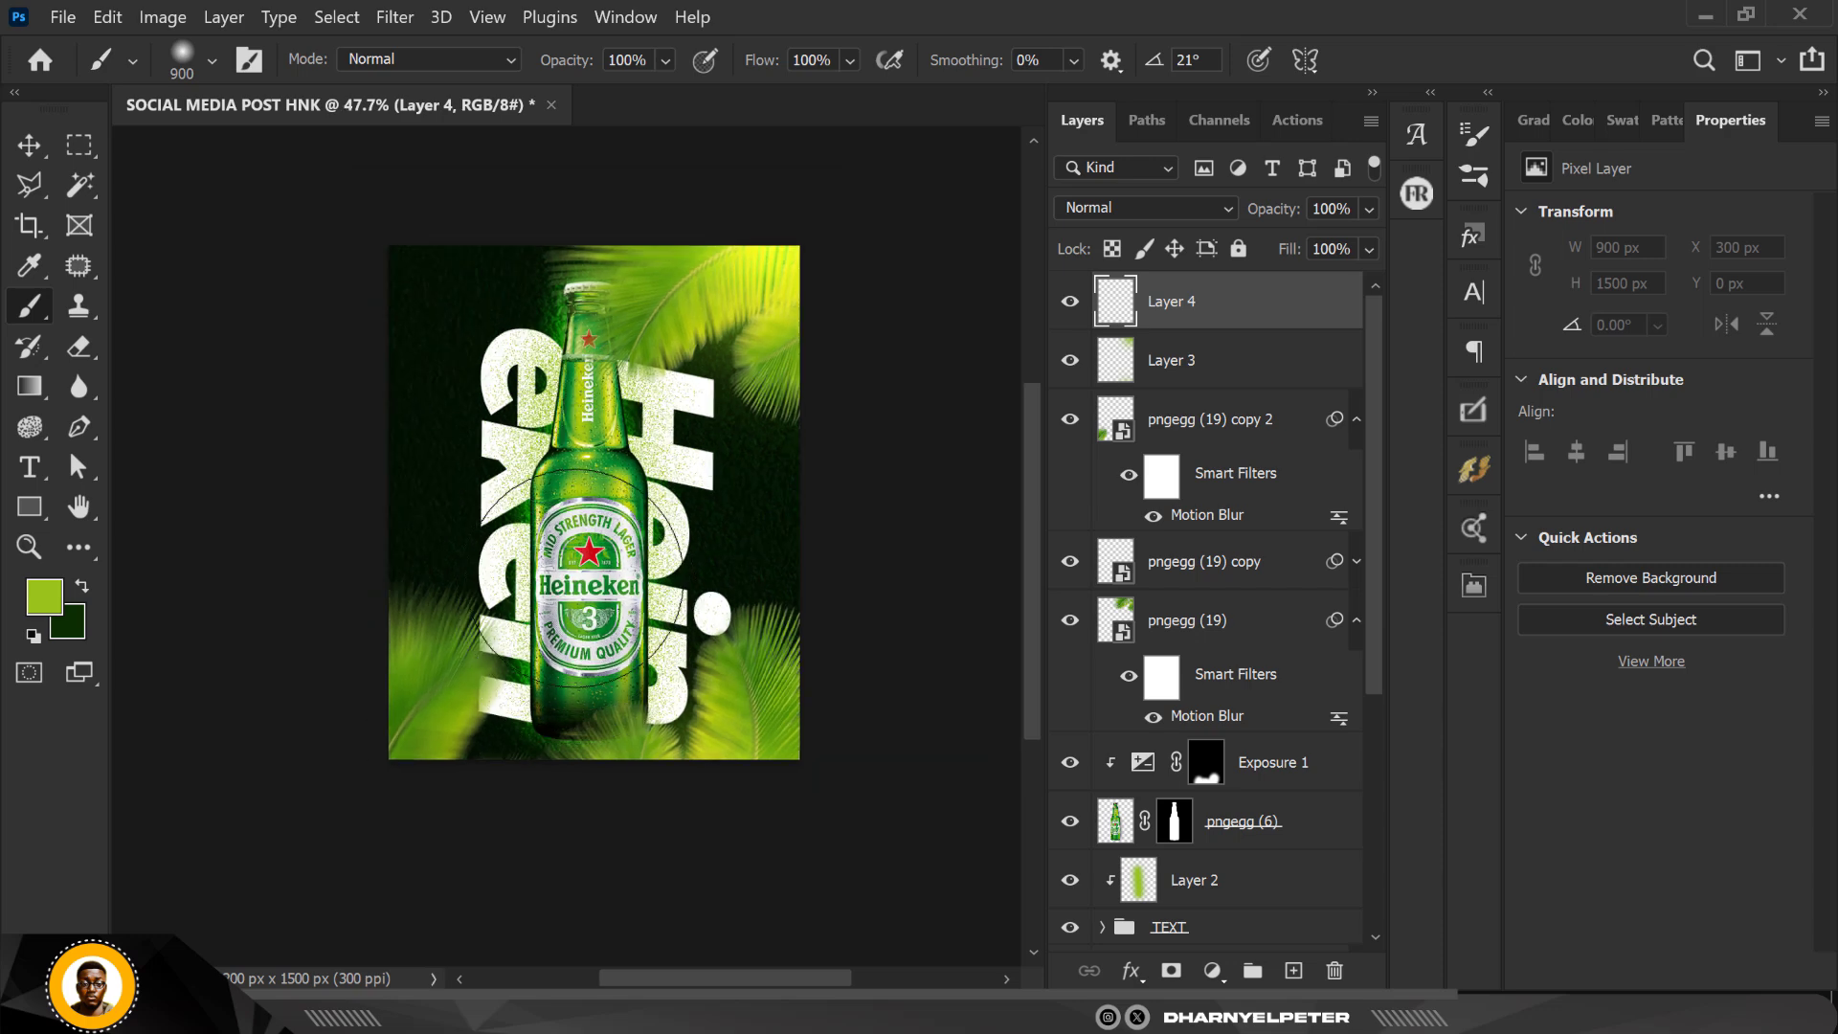
scroll(583, 578, down, 1)
click(556, 200)
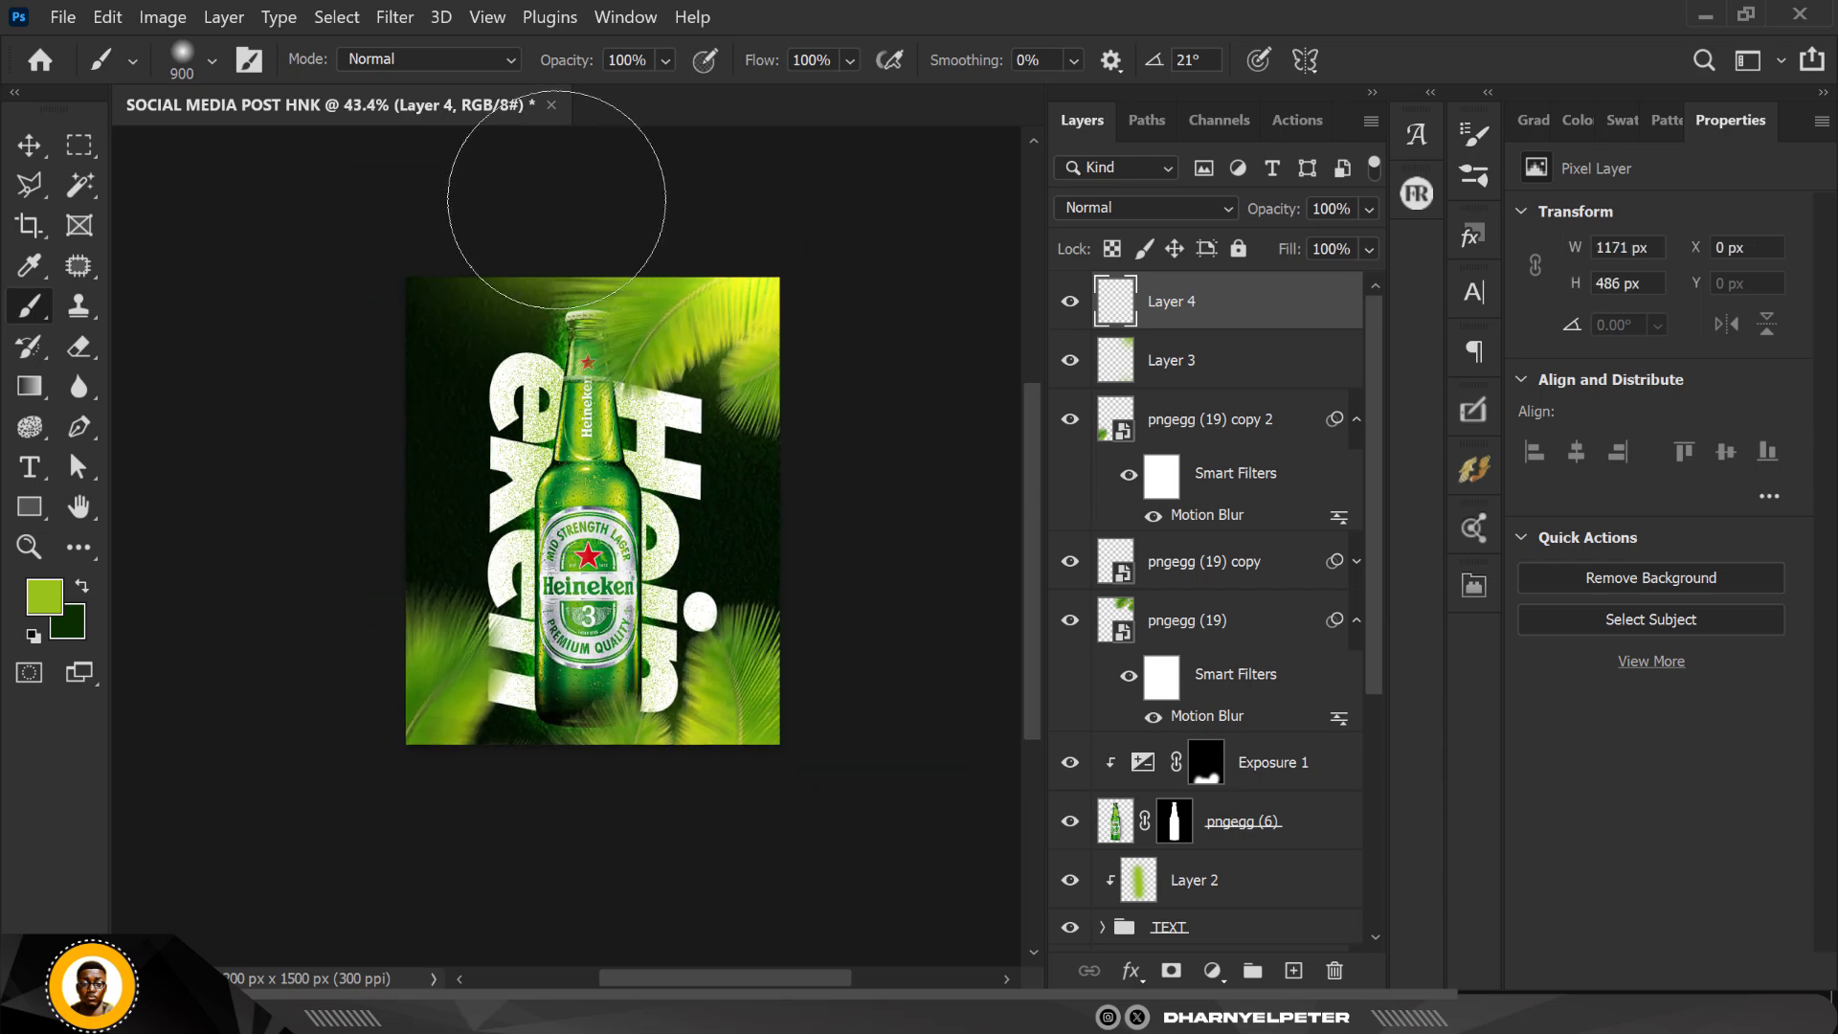
key(ctrl+z)
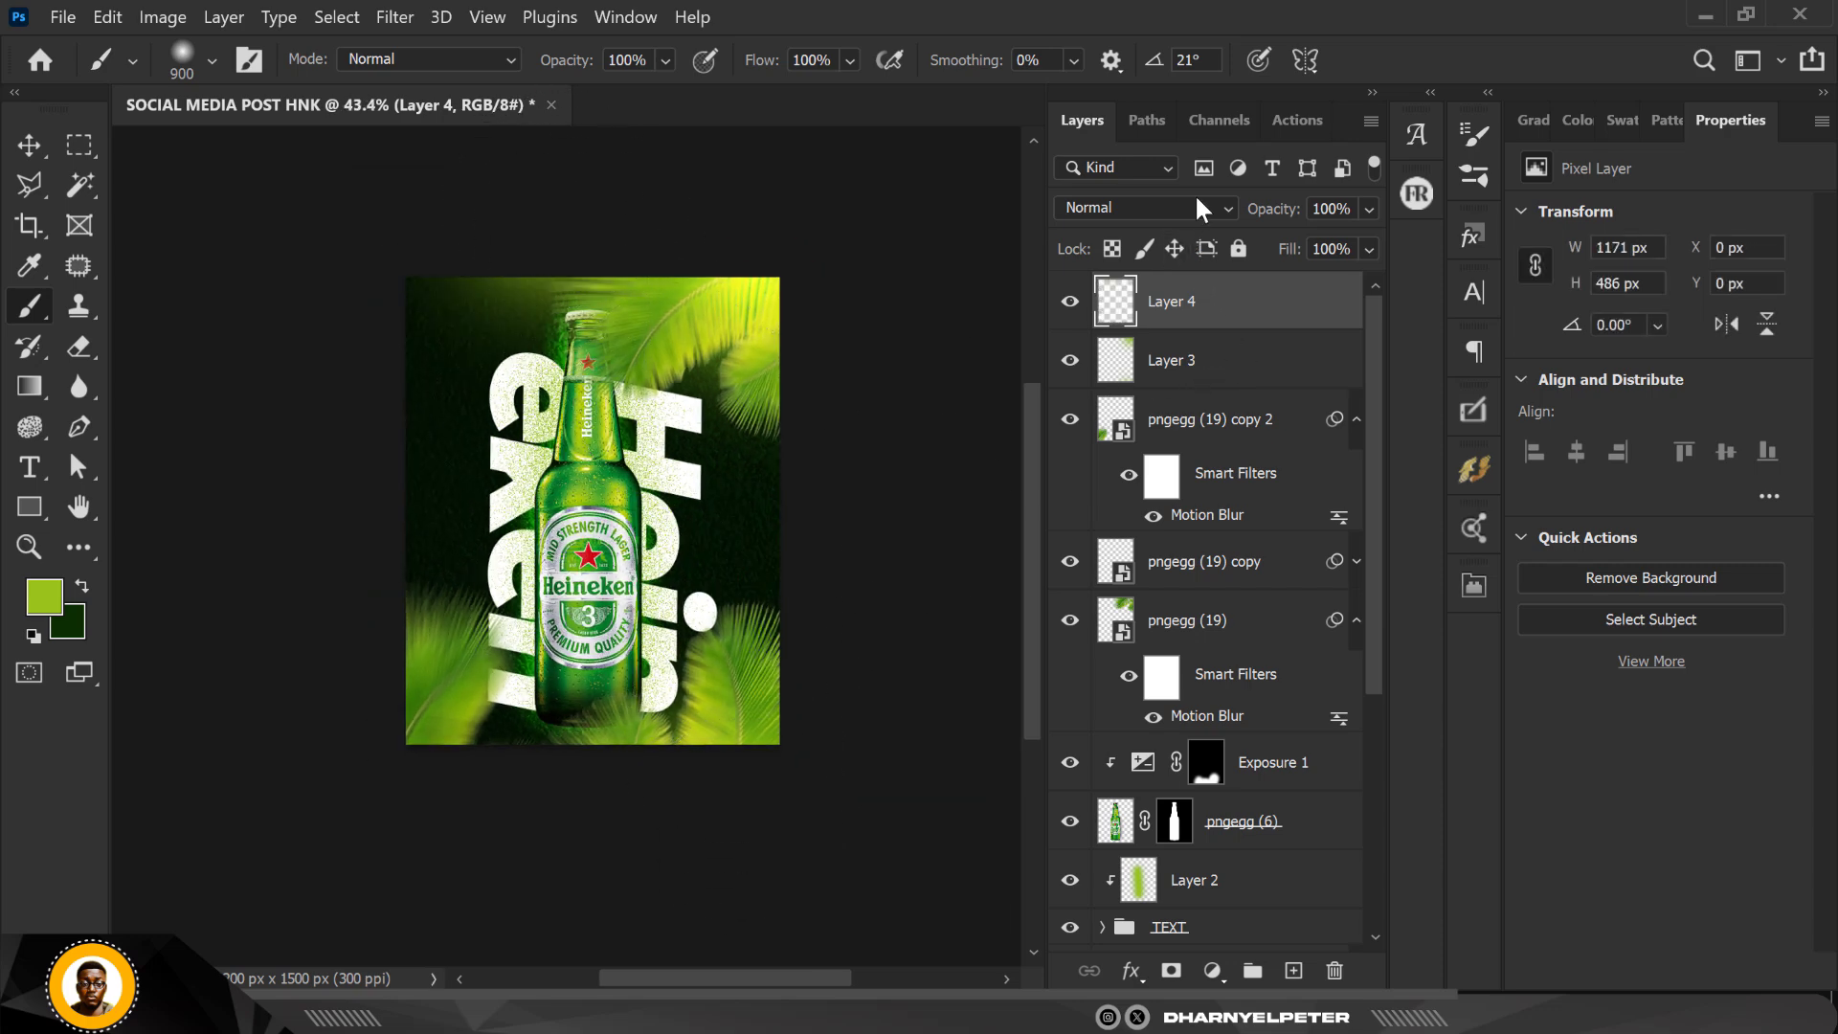
Step: Set the blend mode of Layer 4 to Linear Dodge (Add) and leave the Brush for the Move tool
click(1195, 197)
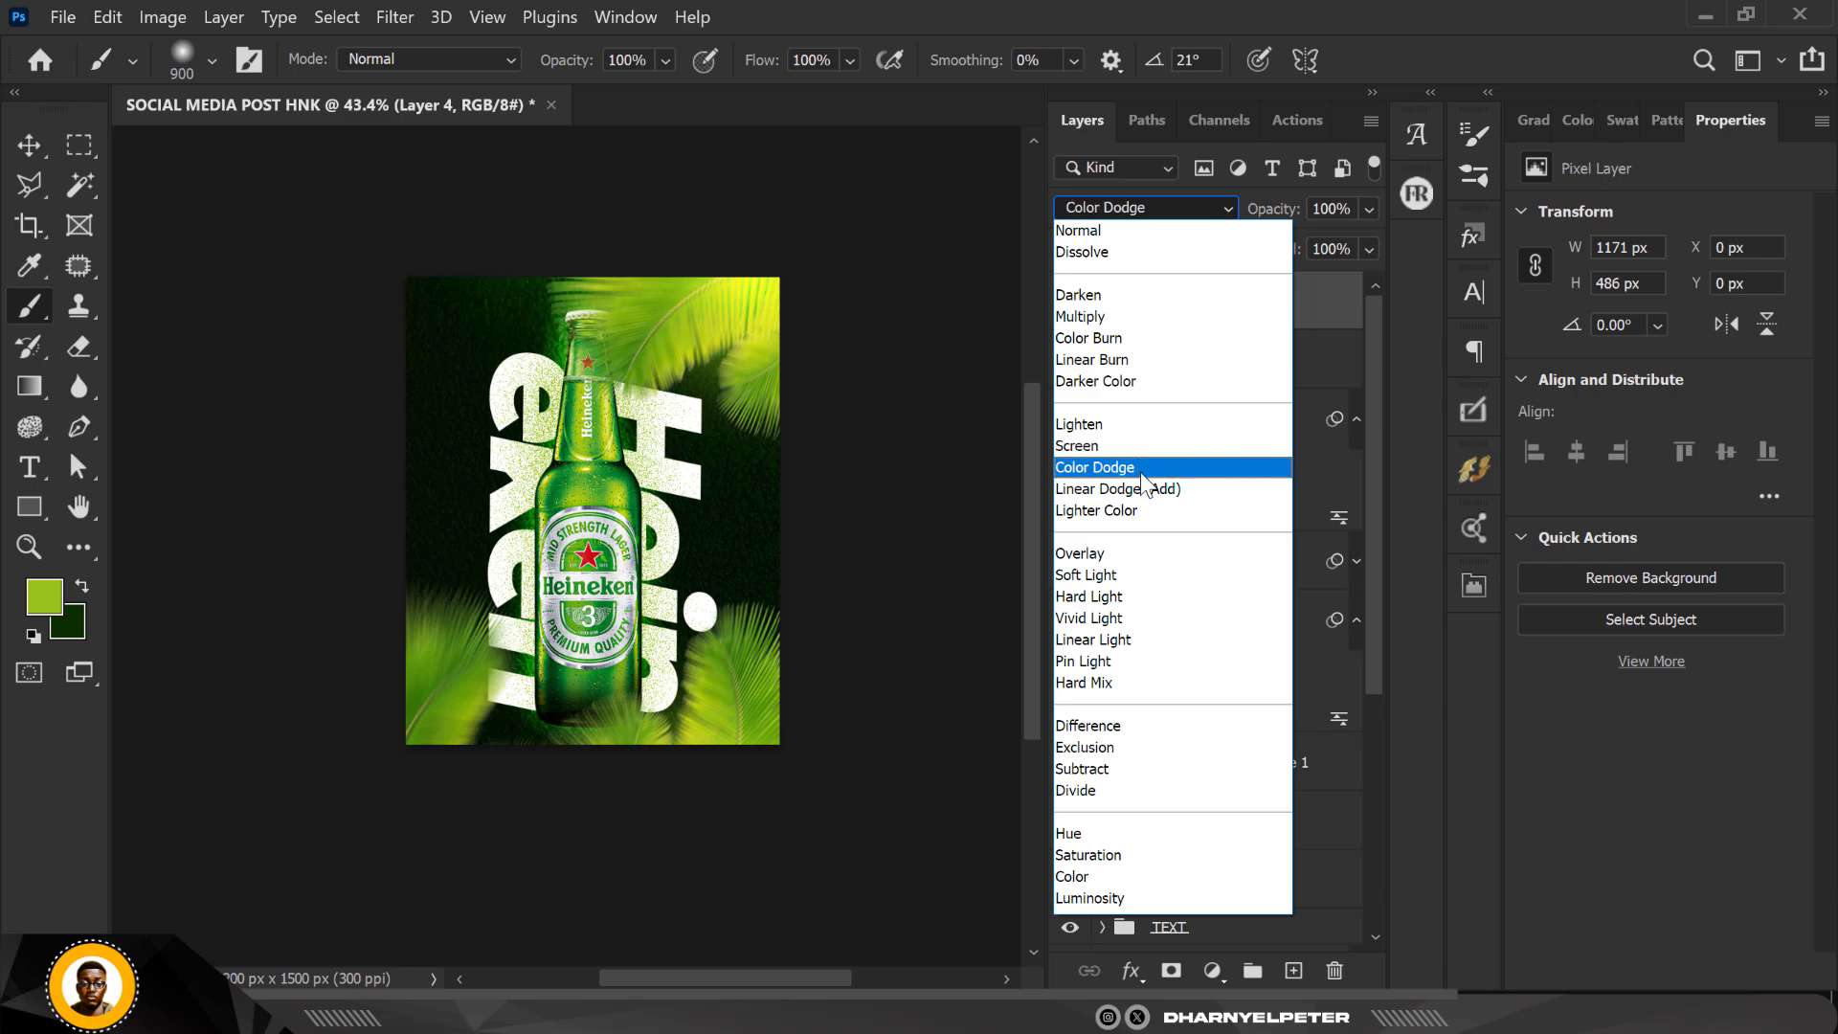
click(1144, 488)
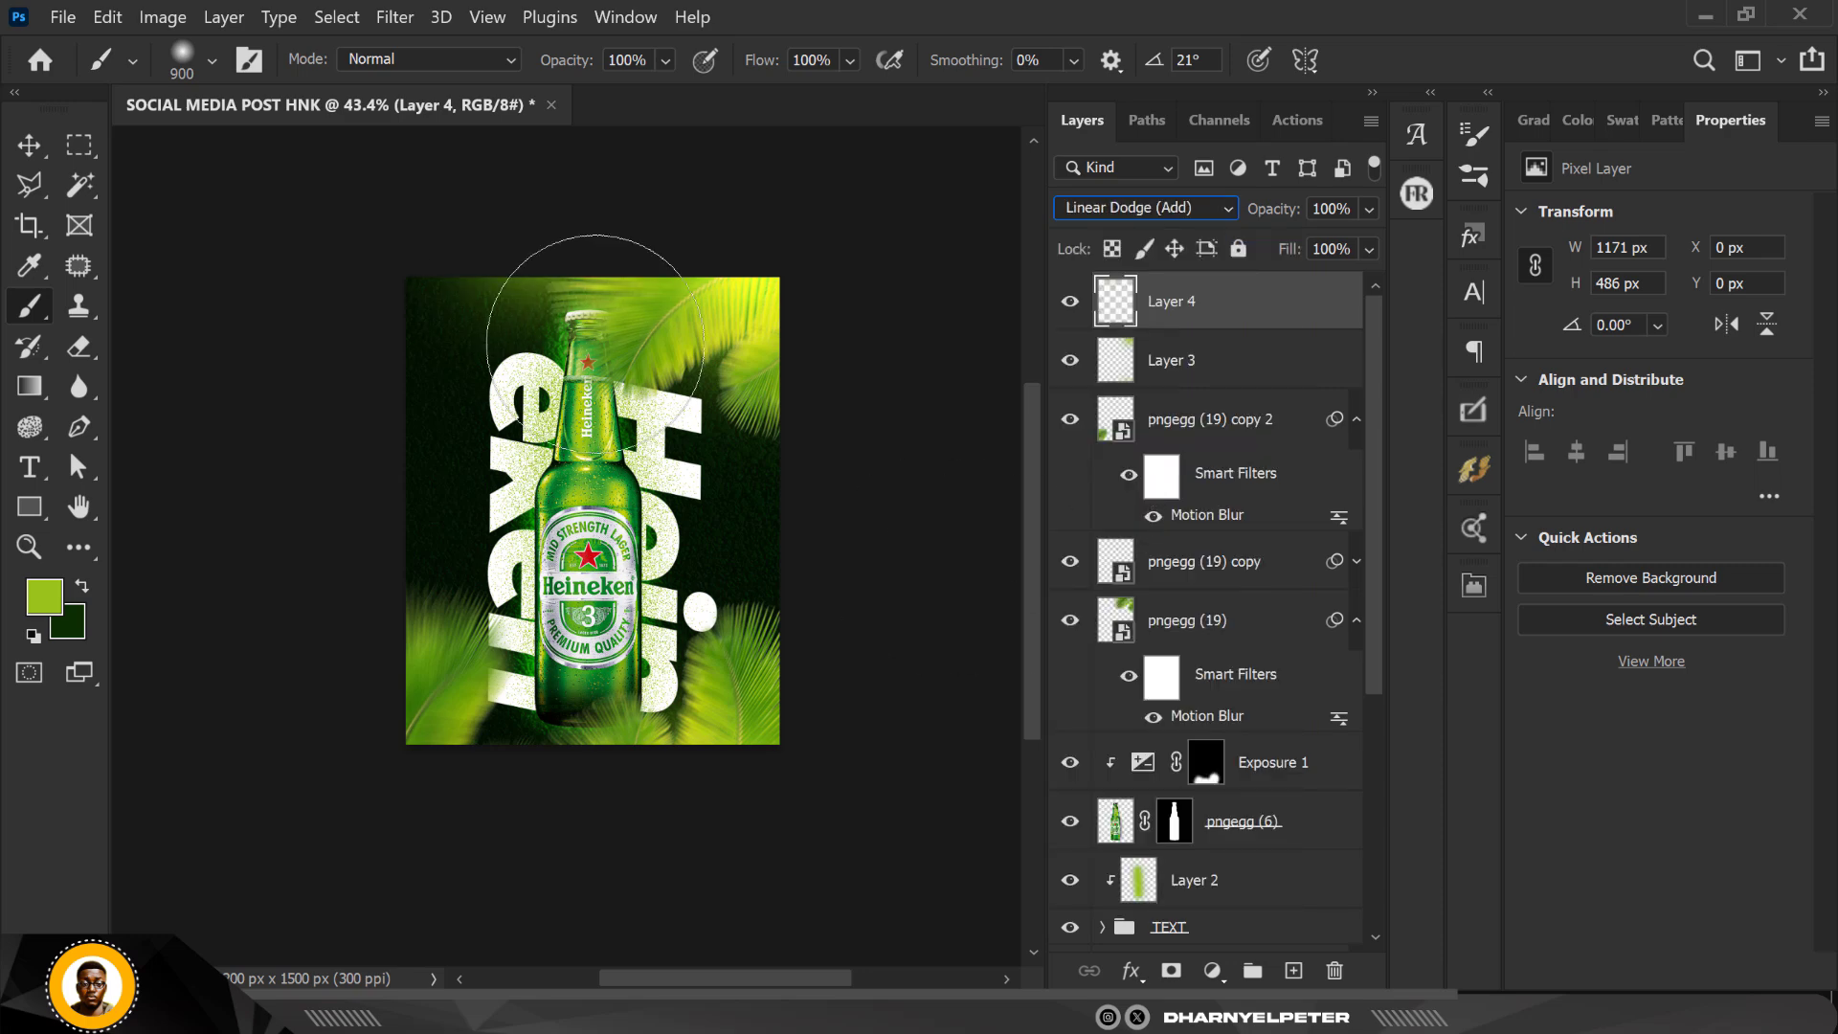
click(29, 145)
scroll(641, 526, up, 3)
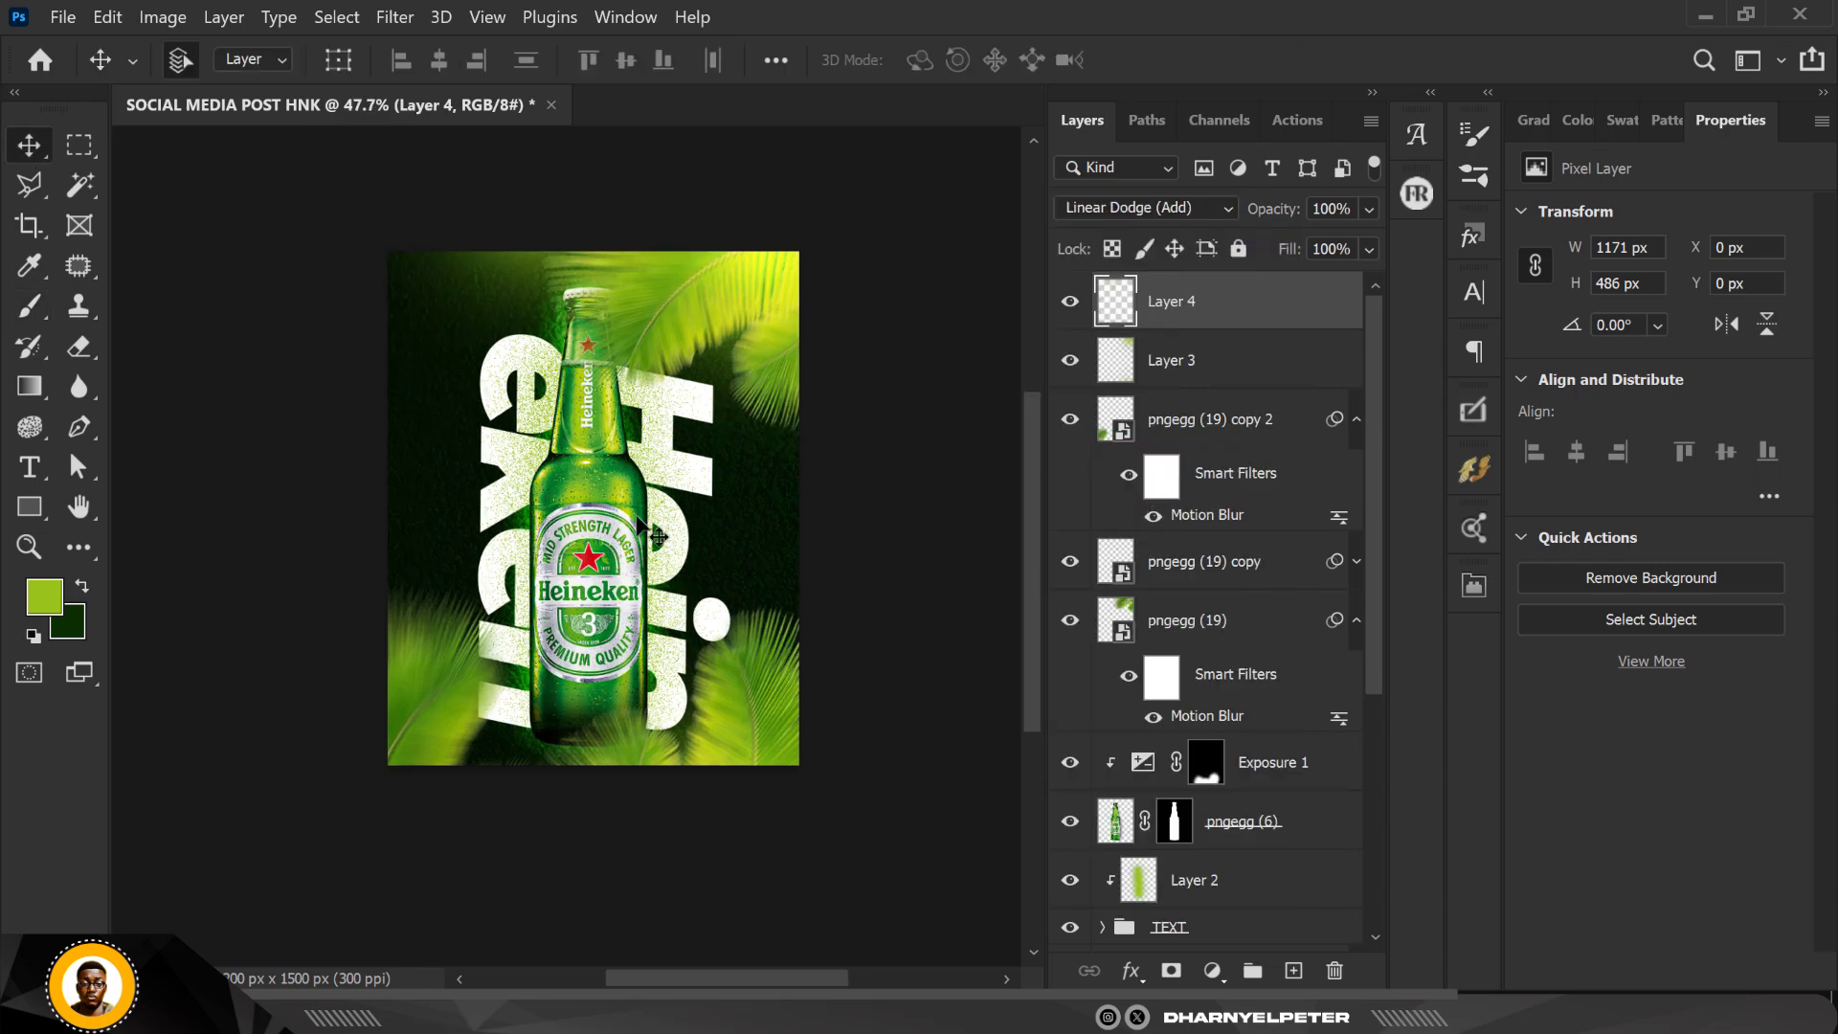
scroll(642, 527, up, 2)
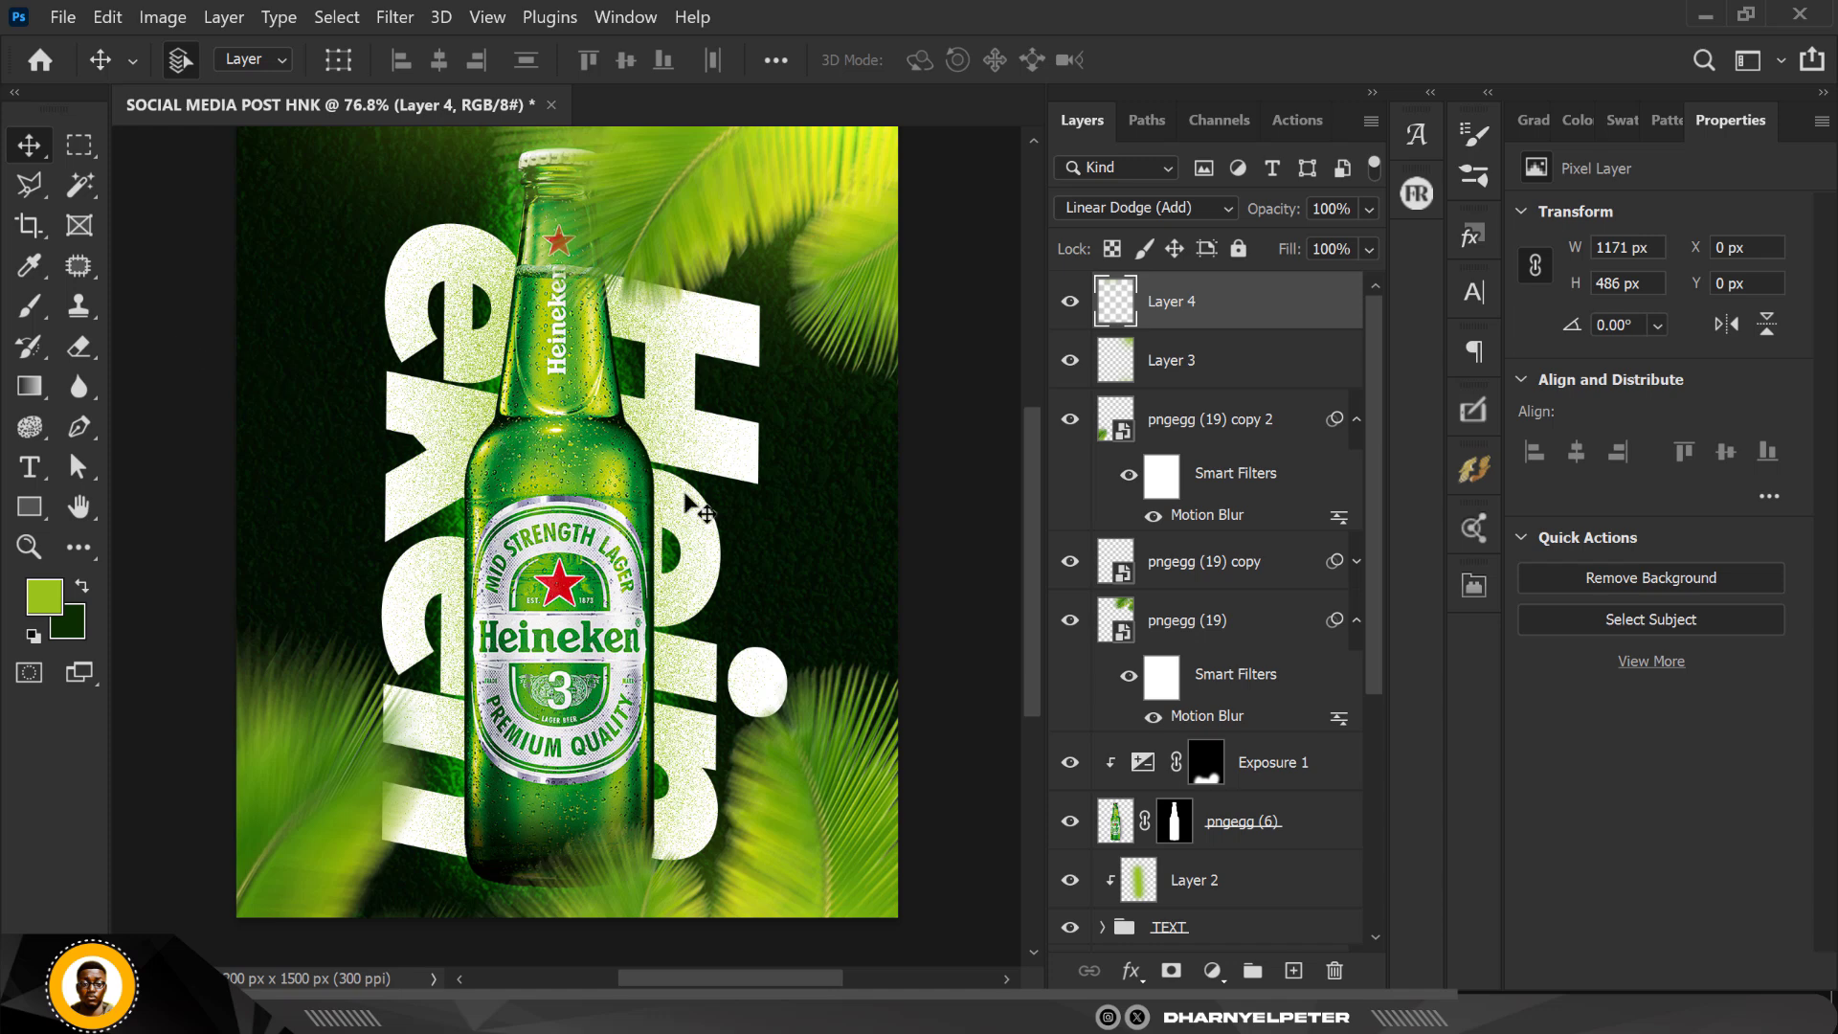
scroll(686, 495, down, 1)
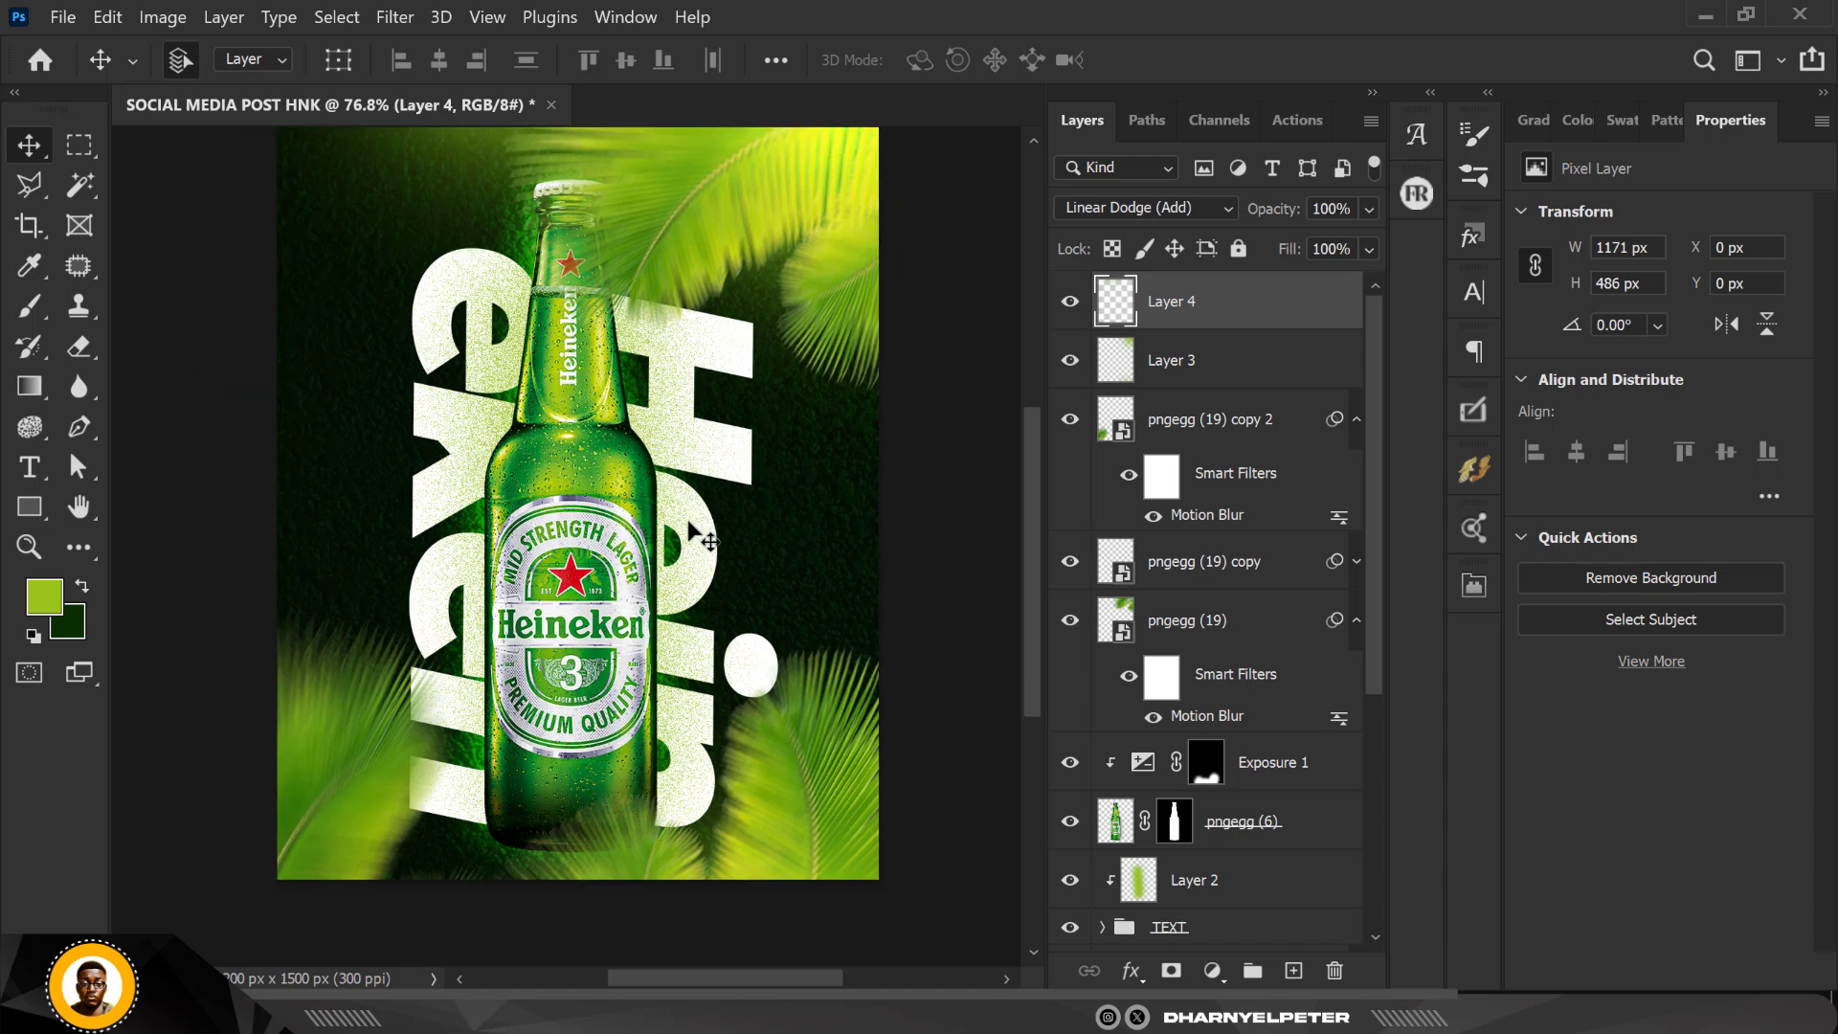
scroll(706, 538, down, 3)
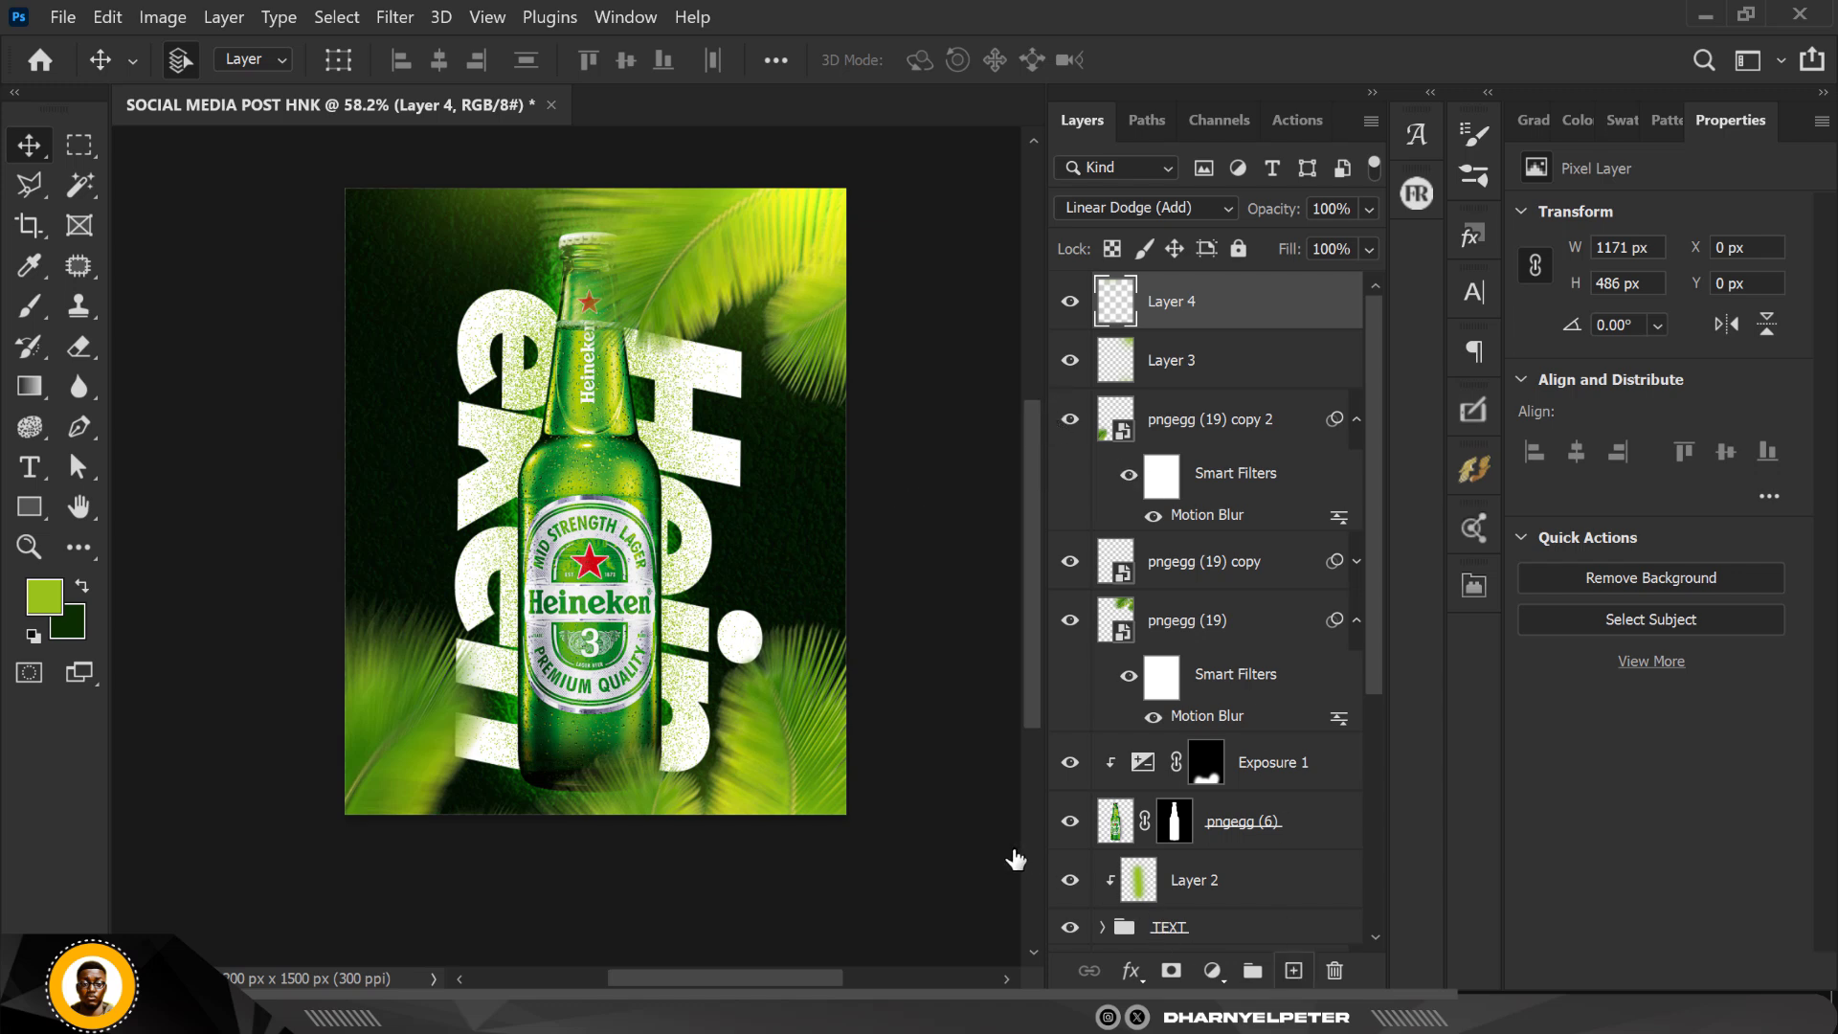
Step: Add a new layer above Layer 4 and switch to the Horizontal Type Tool
key(ctrl+shift+alt+n)
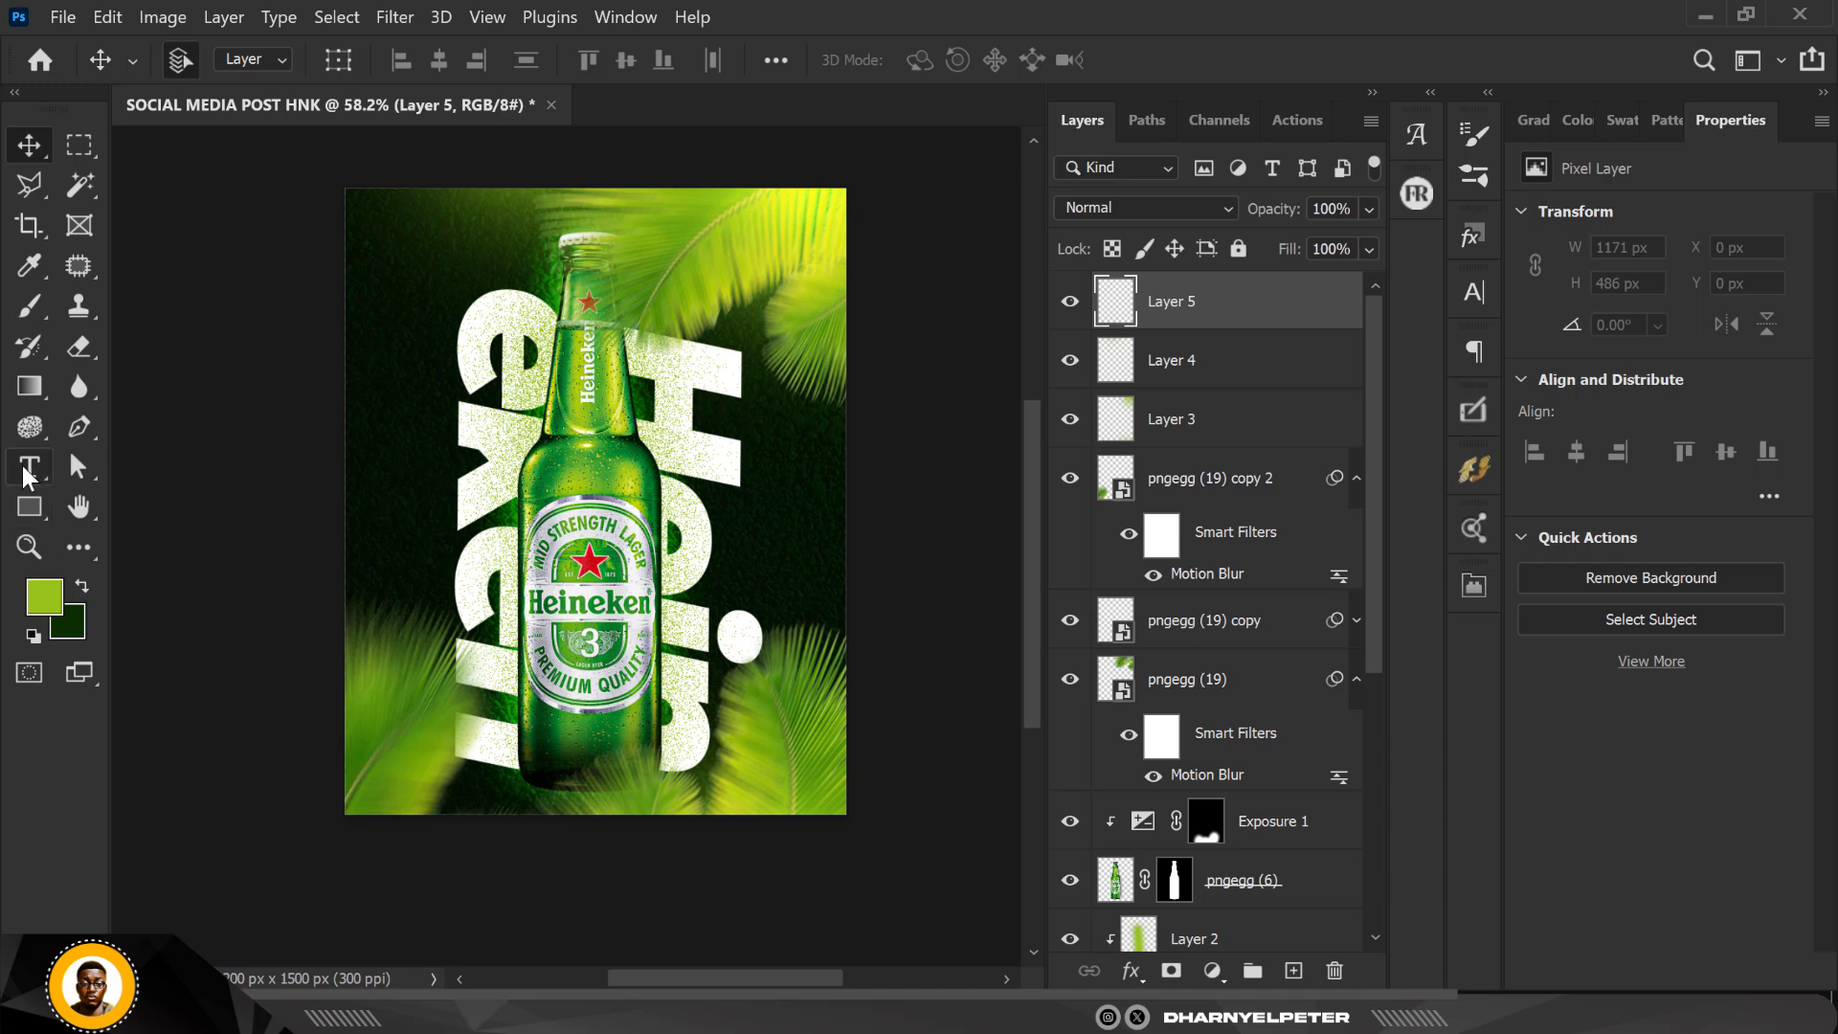
click(28, 466)
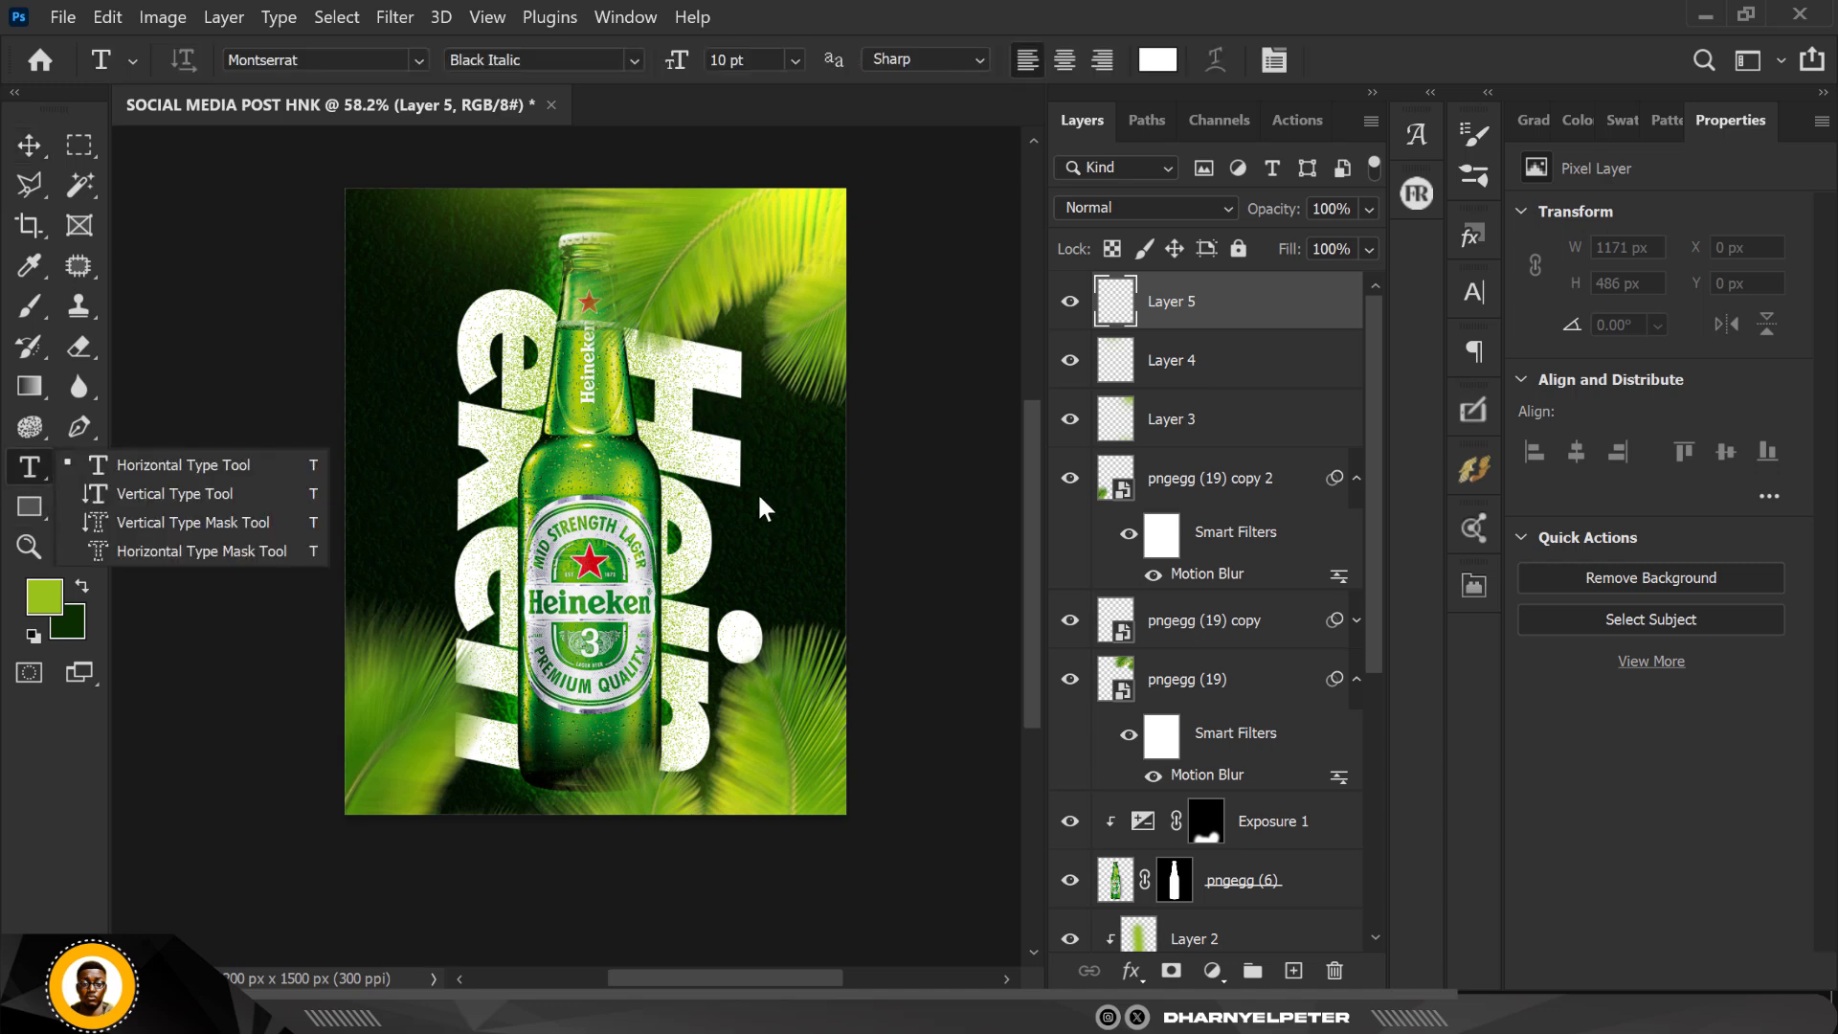
click(233, 479)
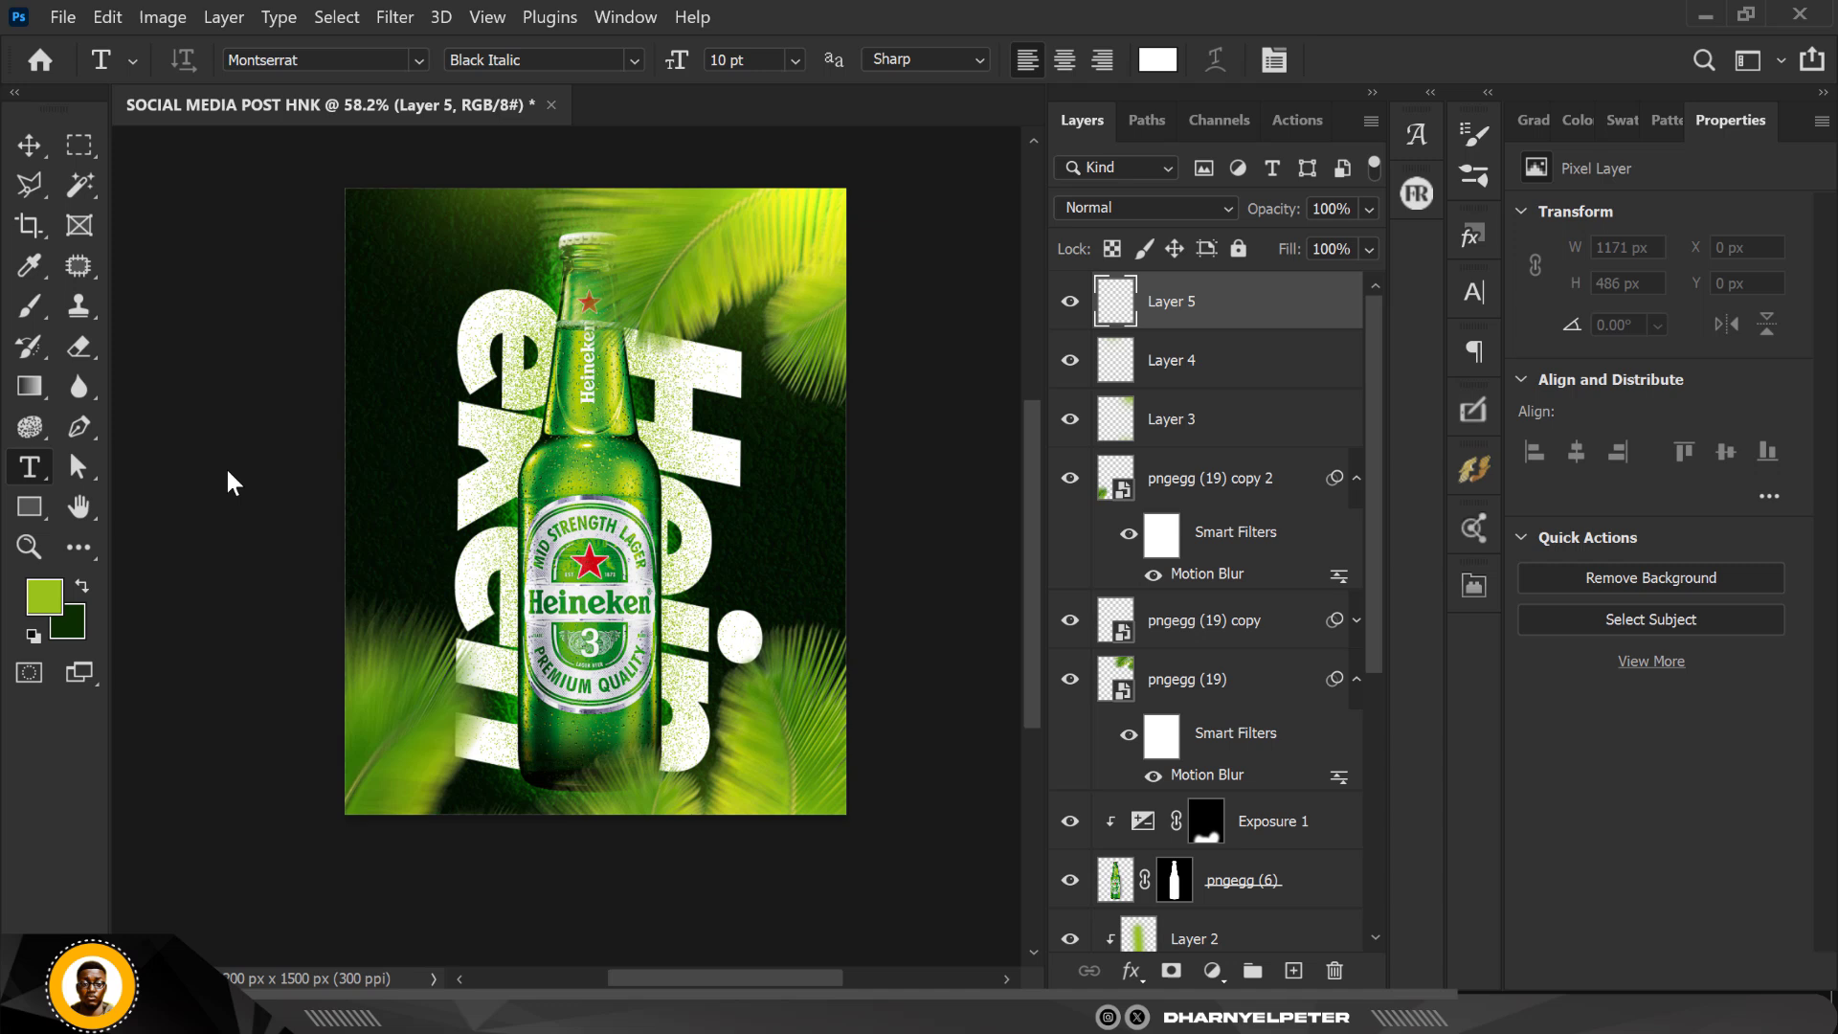
click(736, 523)
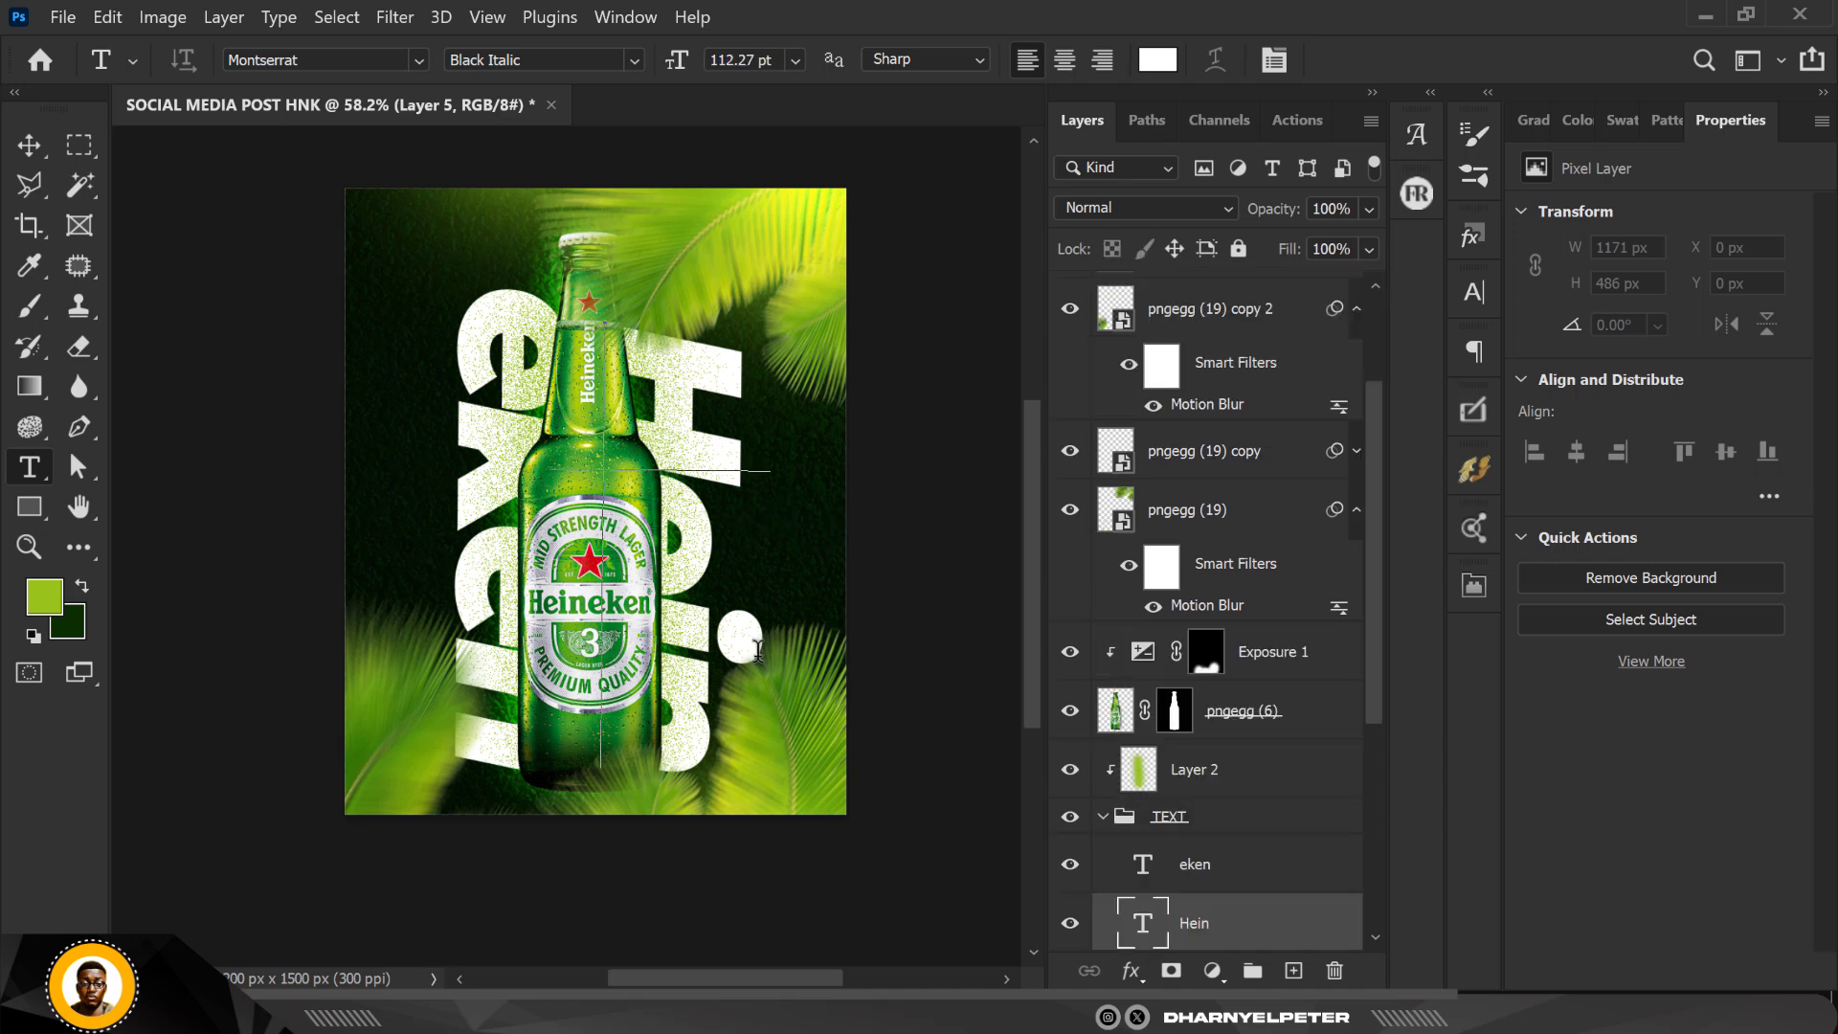
click(43, 151)
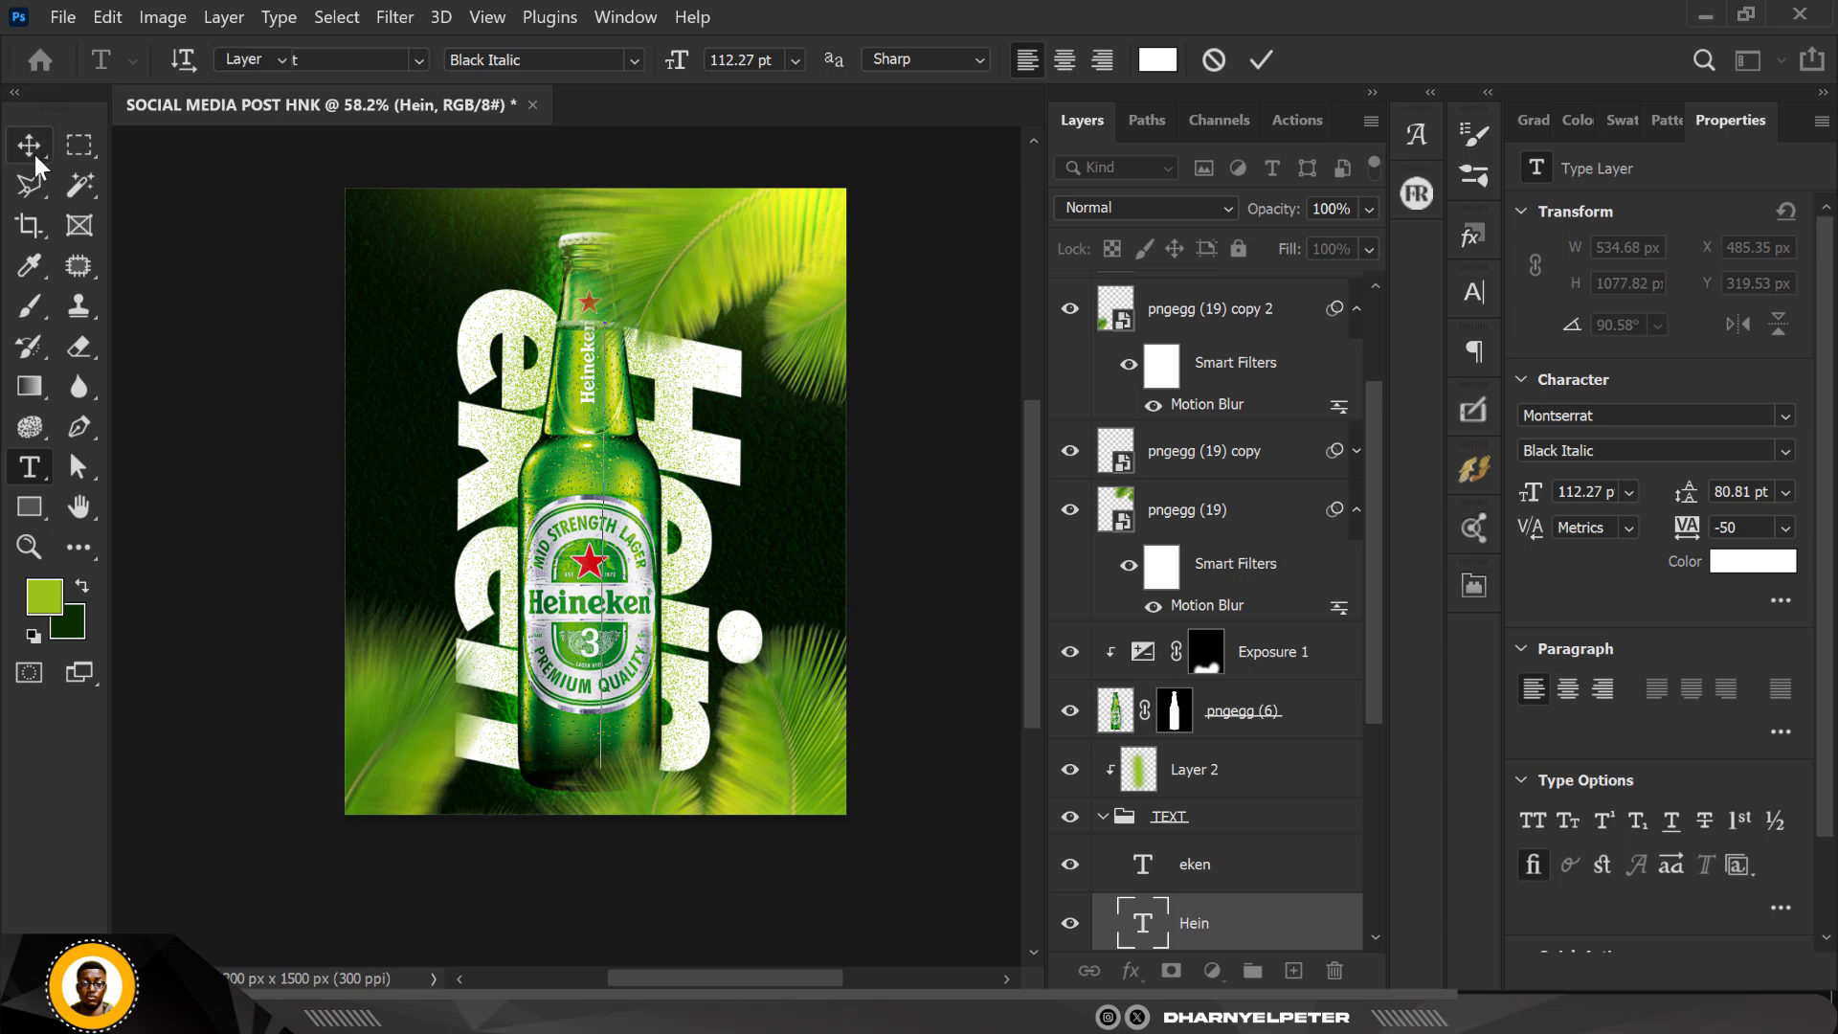
click(1103, 817)
click(1339, 813)
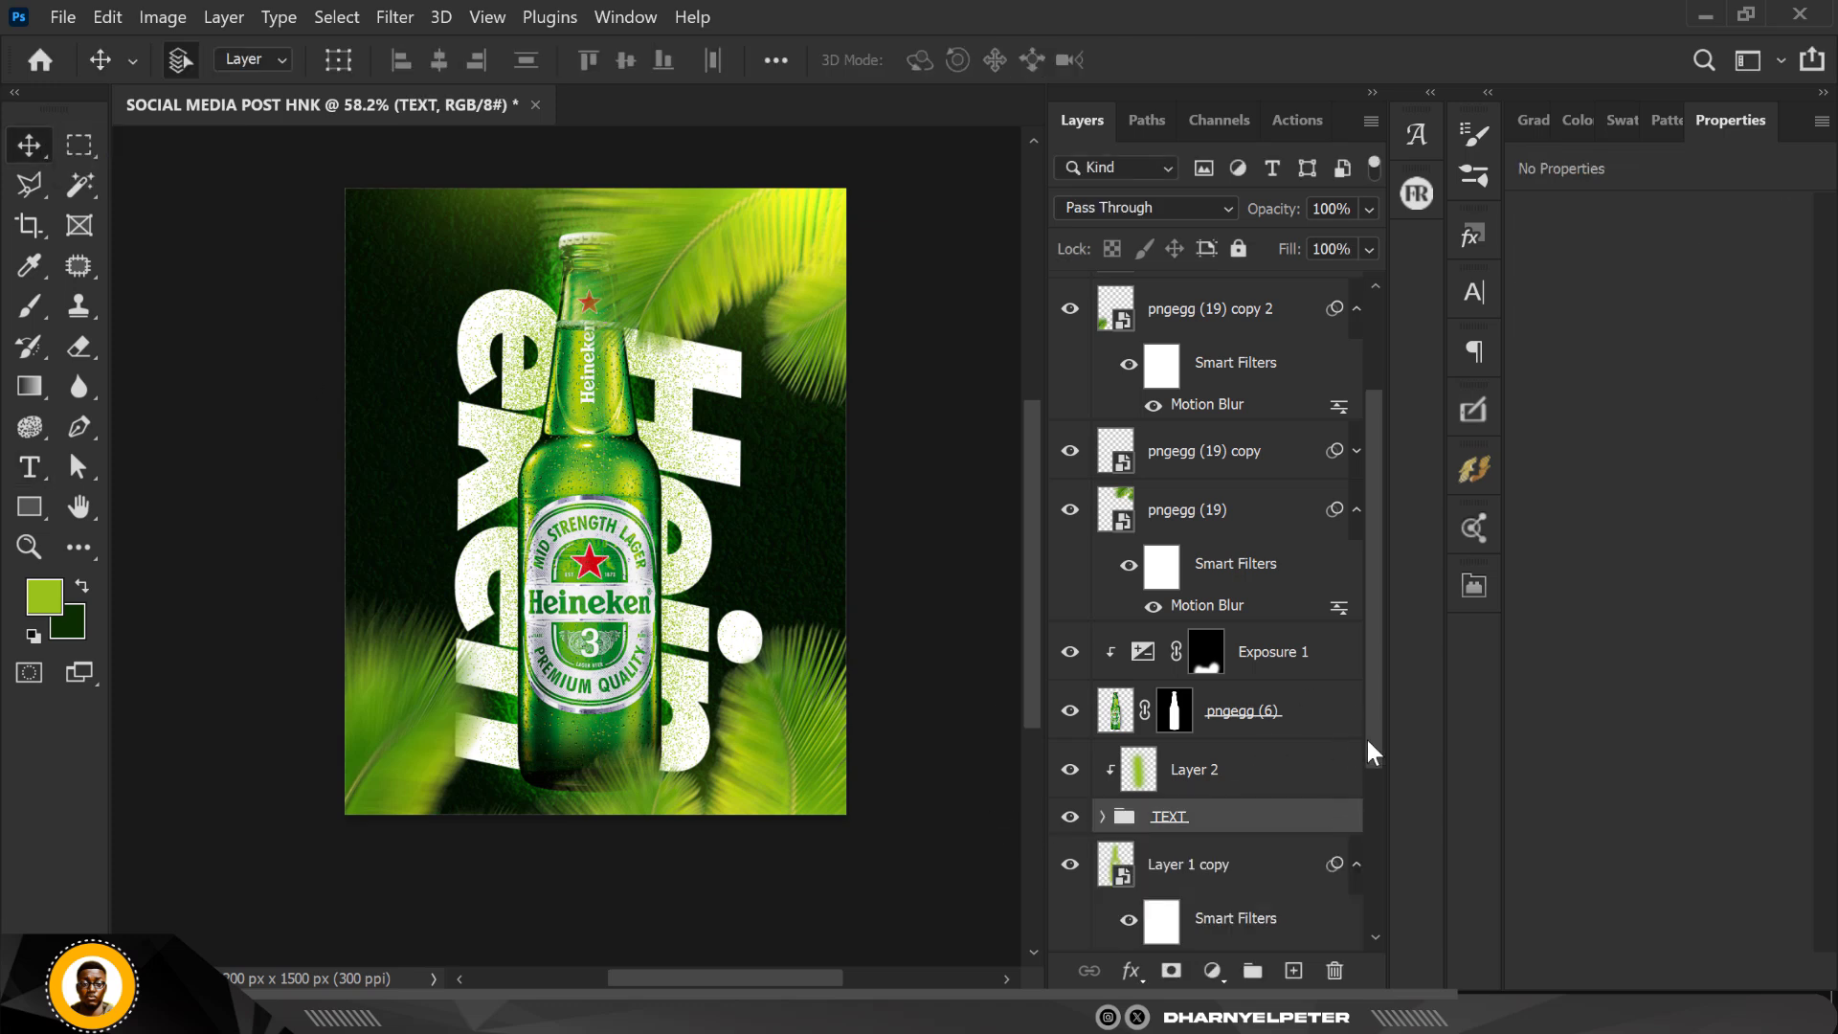
scroll(1367, 733, up, 4)
click(1250, 318)
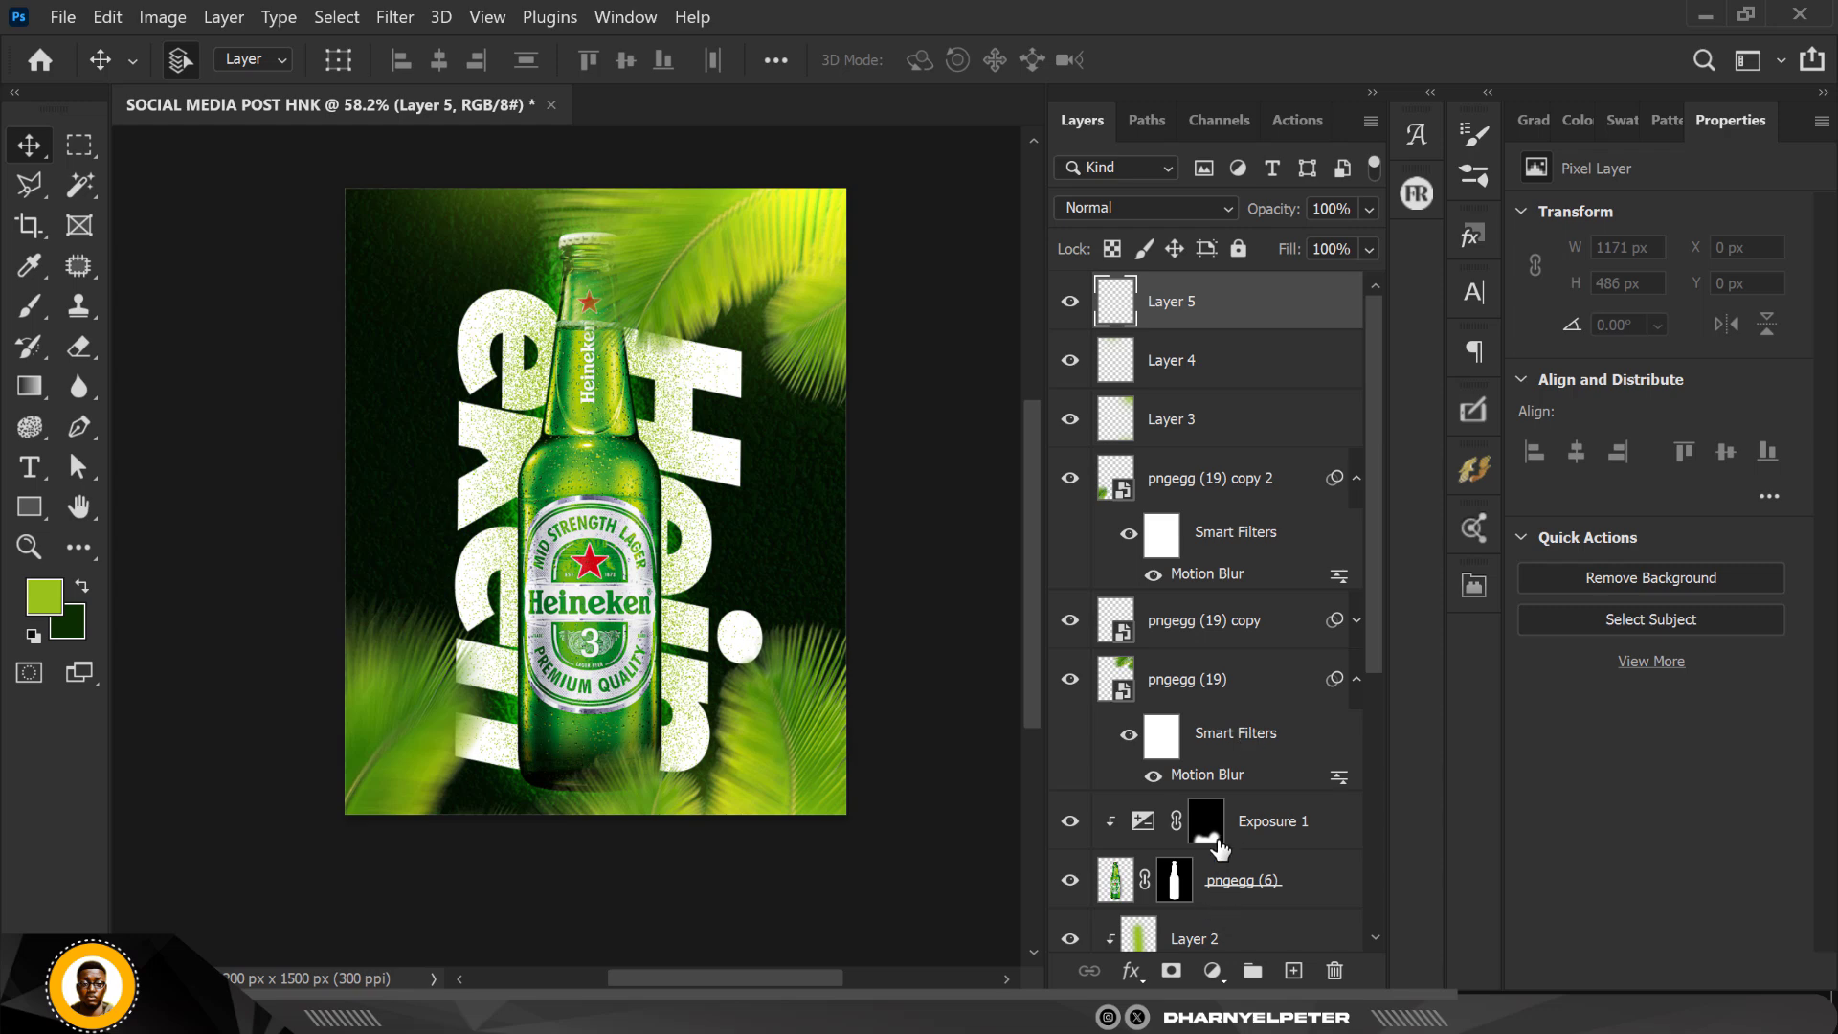
scroll(1229, 857, down, 1)
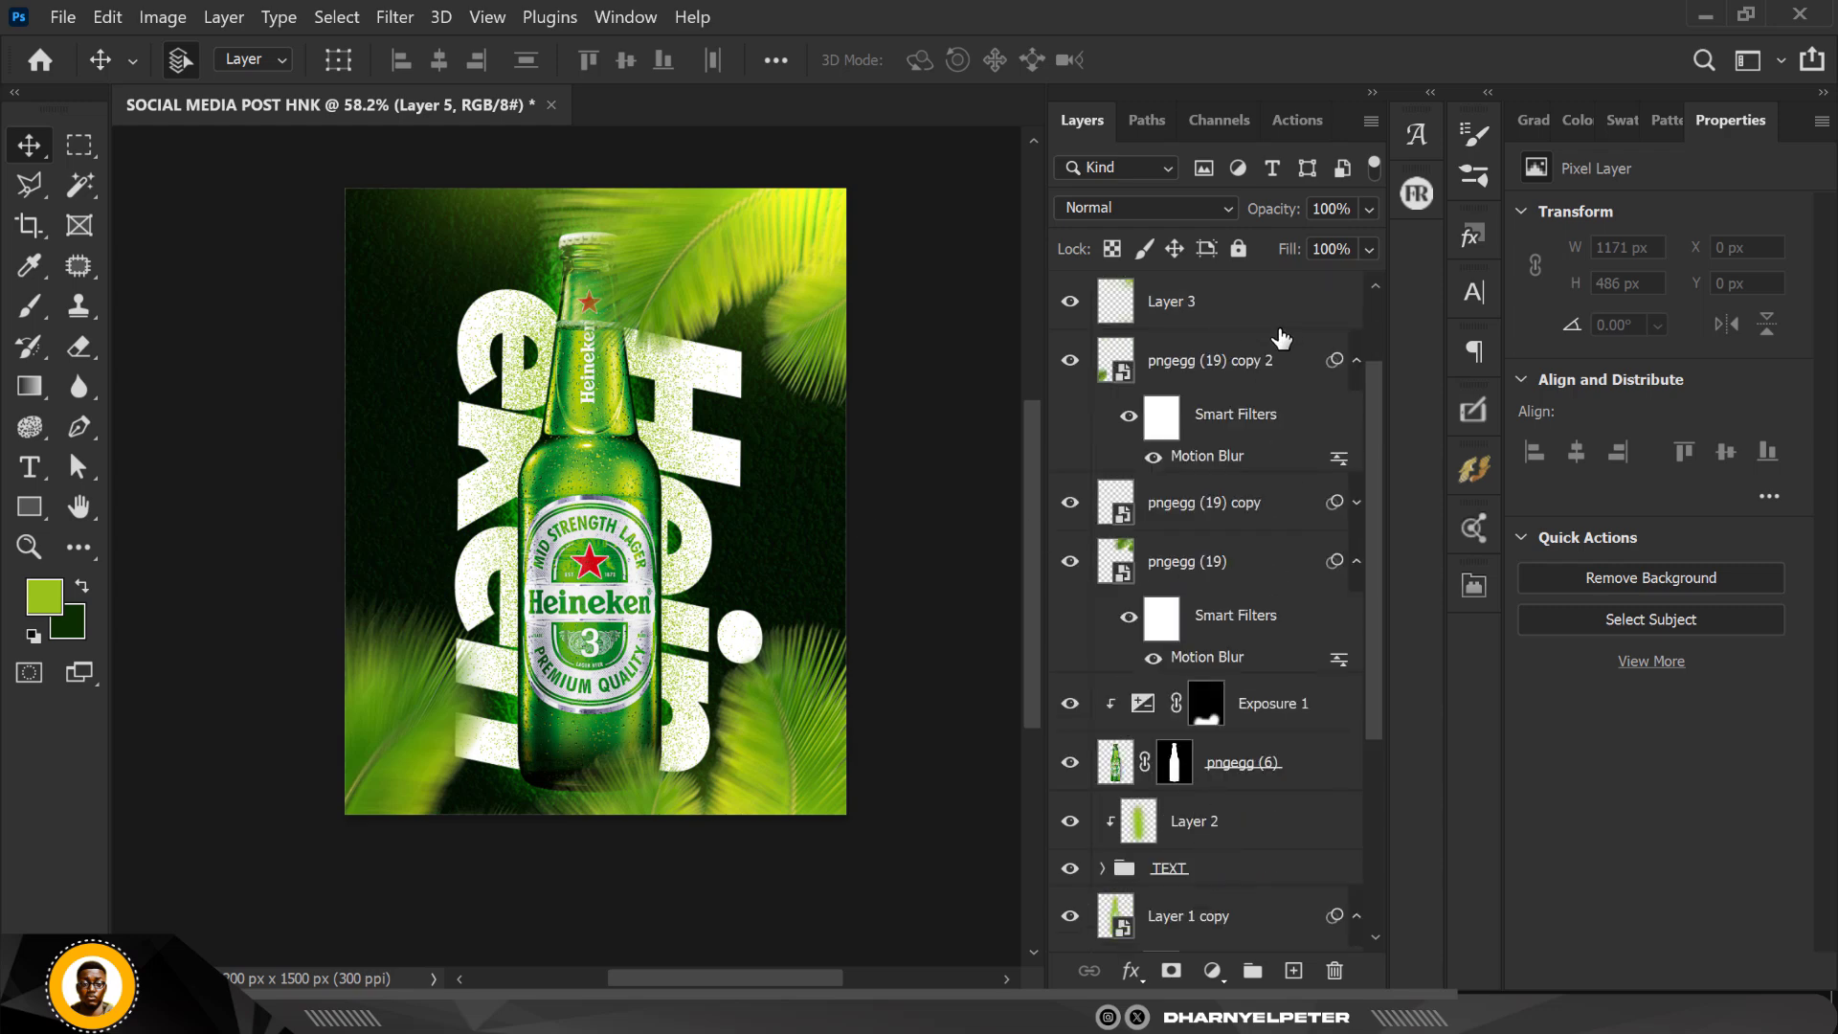
scroll(1281, 337, up, 1)
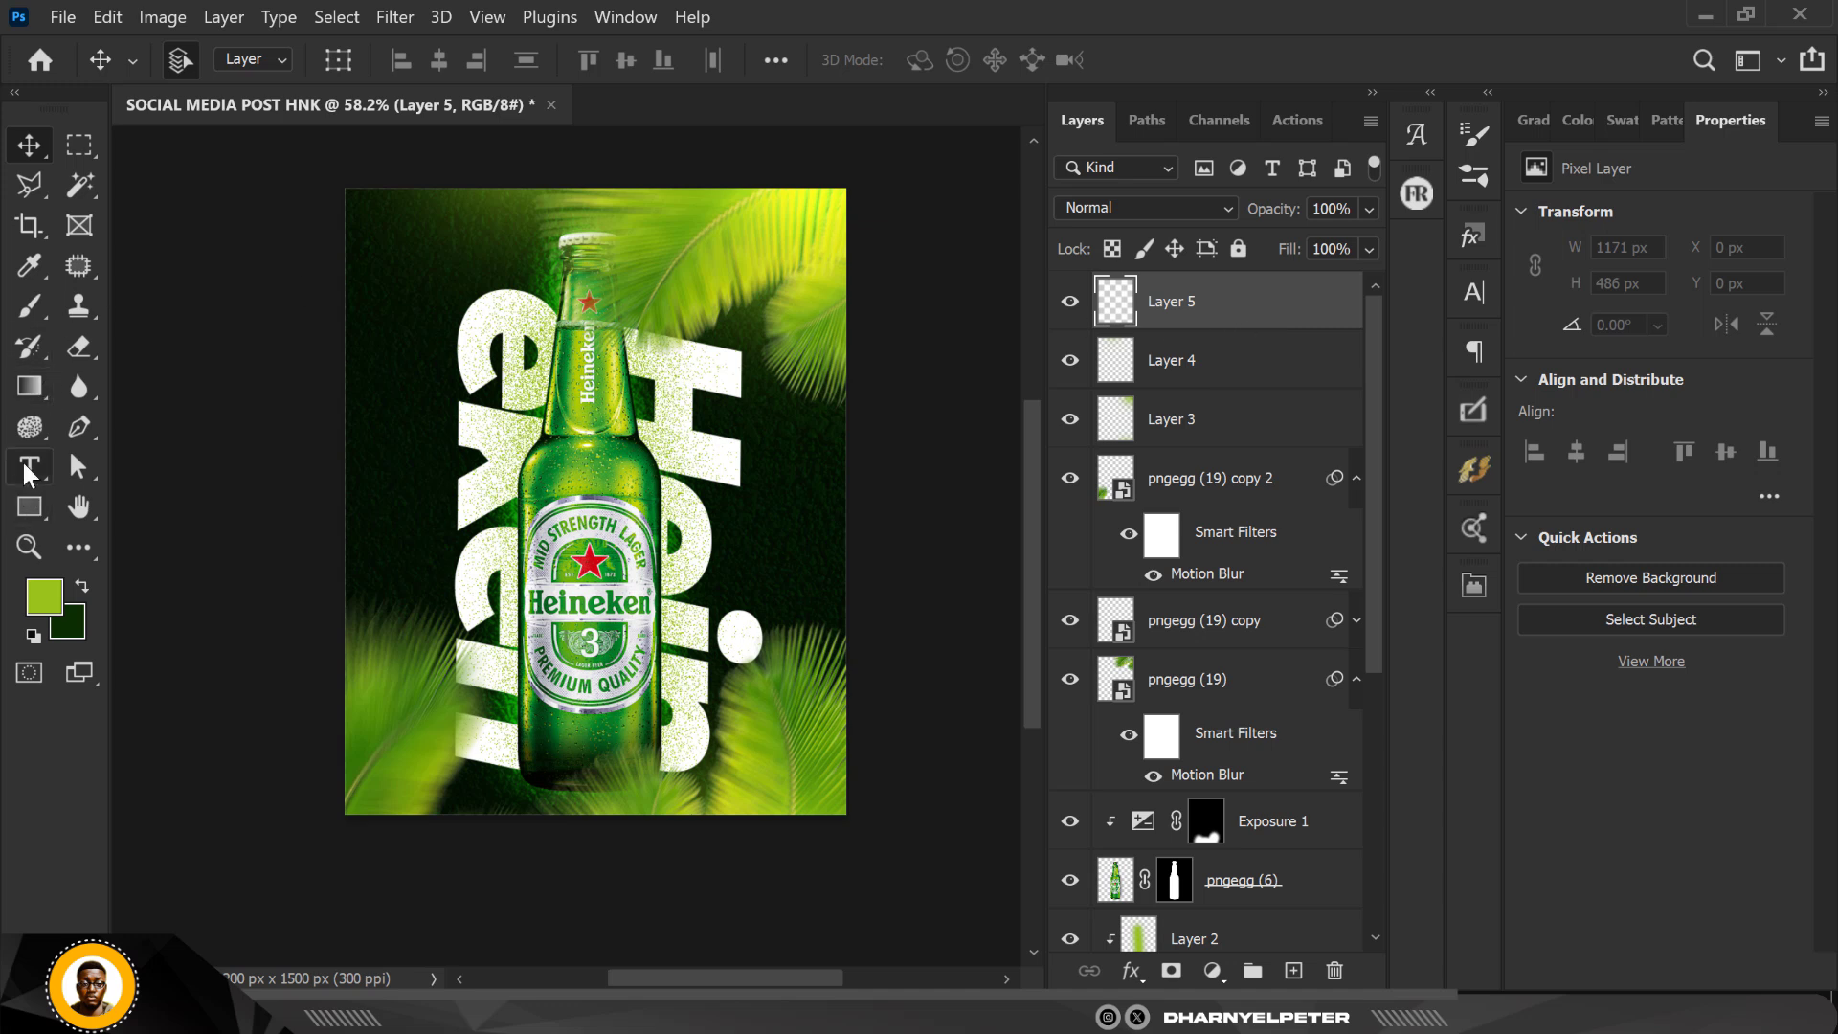
Step: Add a horizontal text line reading PREMIUM in the dark area near the poster's upper-left corner
click(30, 467)
click(375, 242)
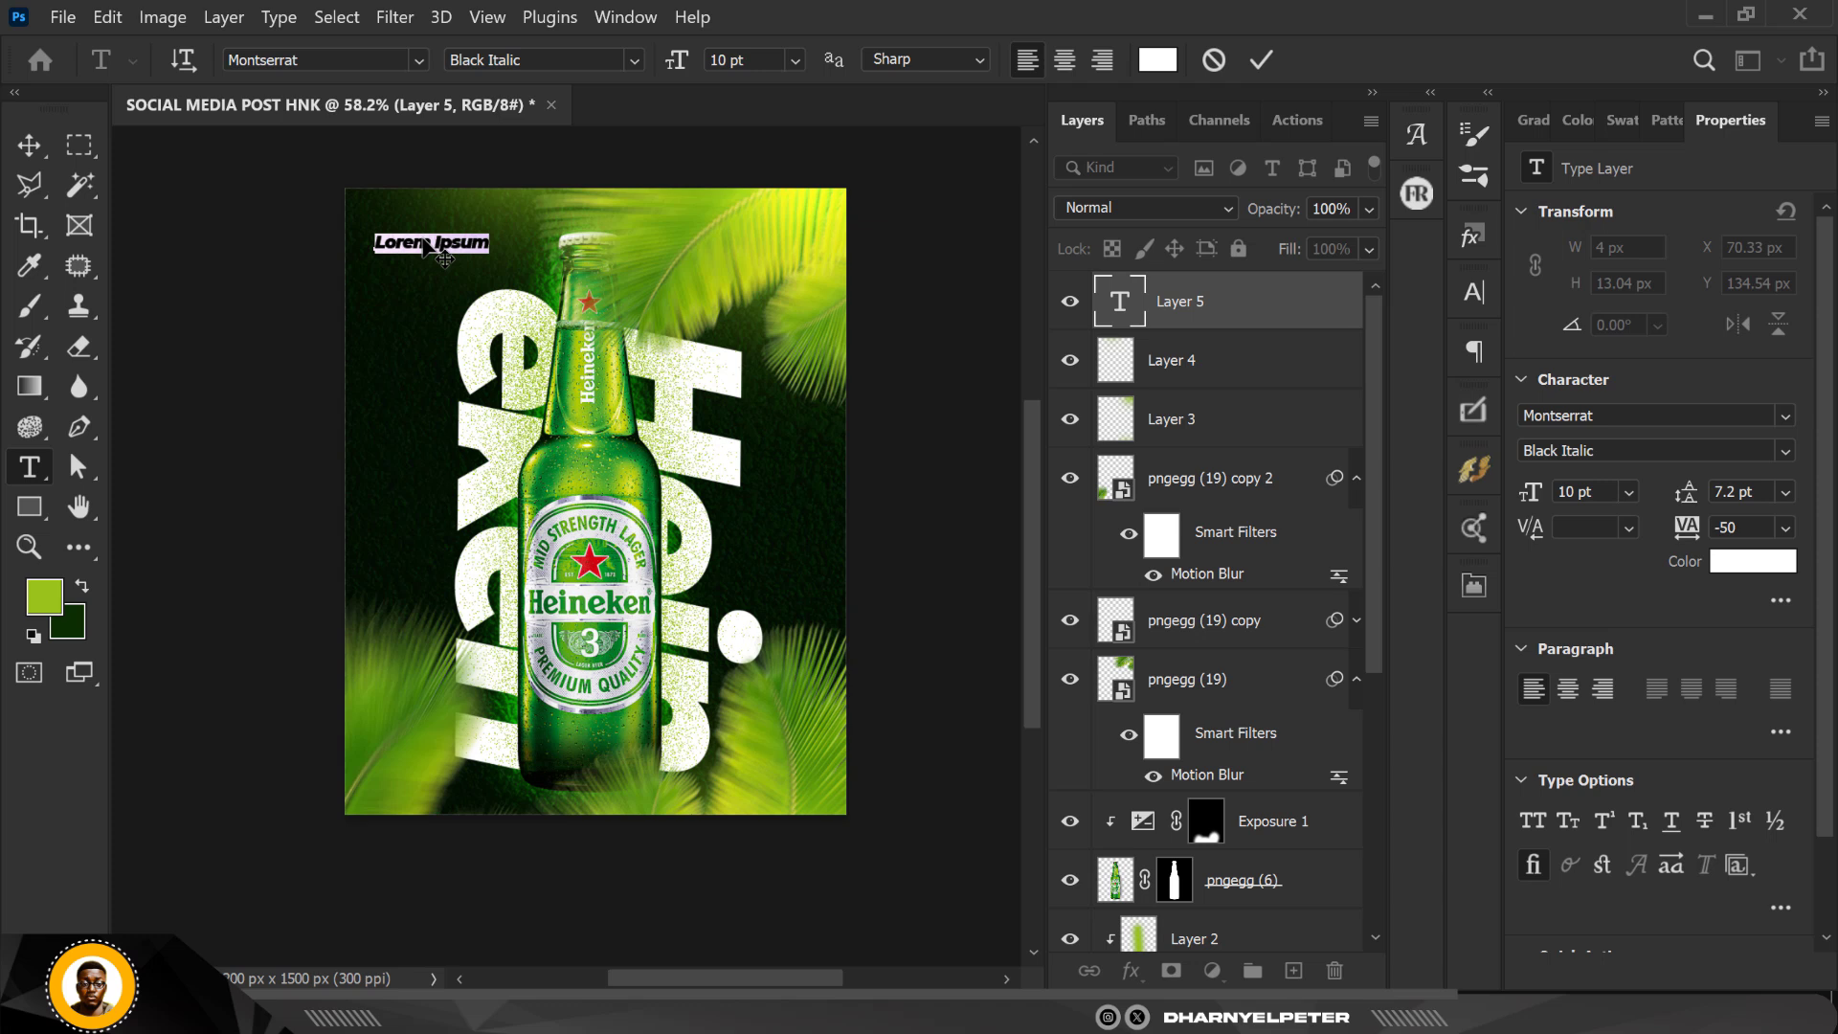
click(401, 243)
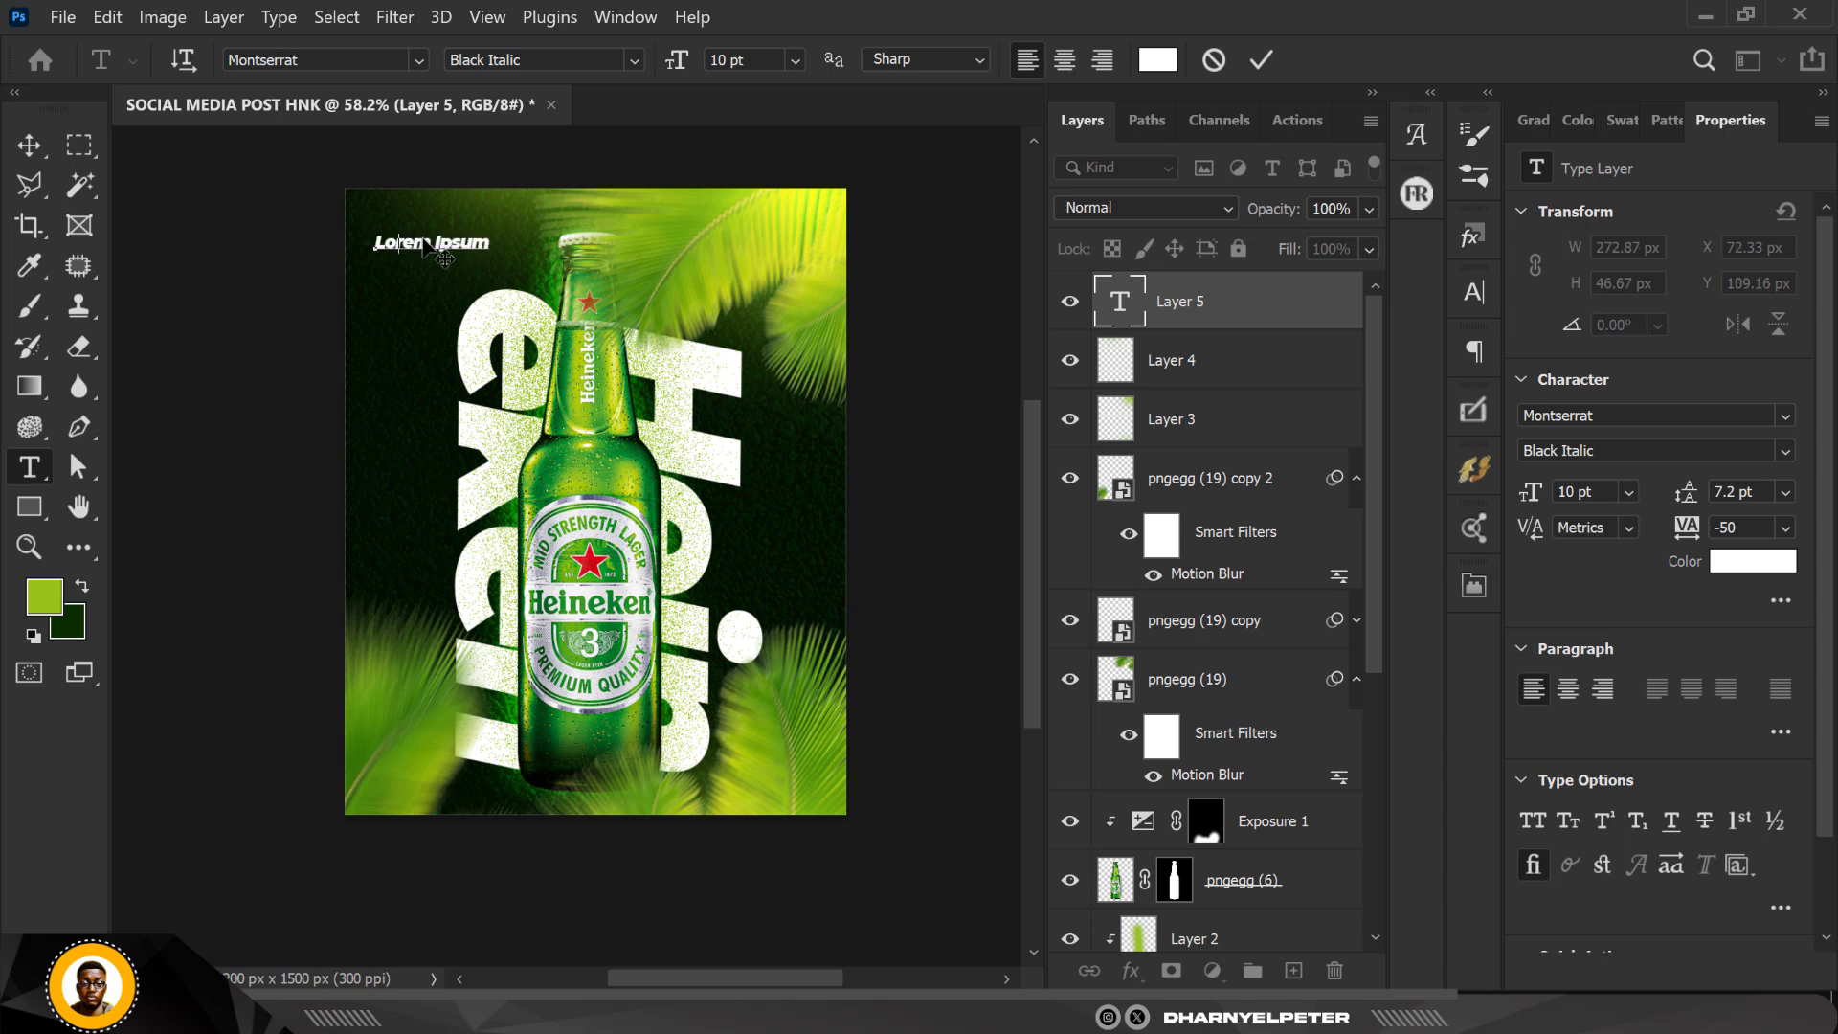
key(ctrl+a)
text(PREMIUM)
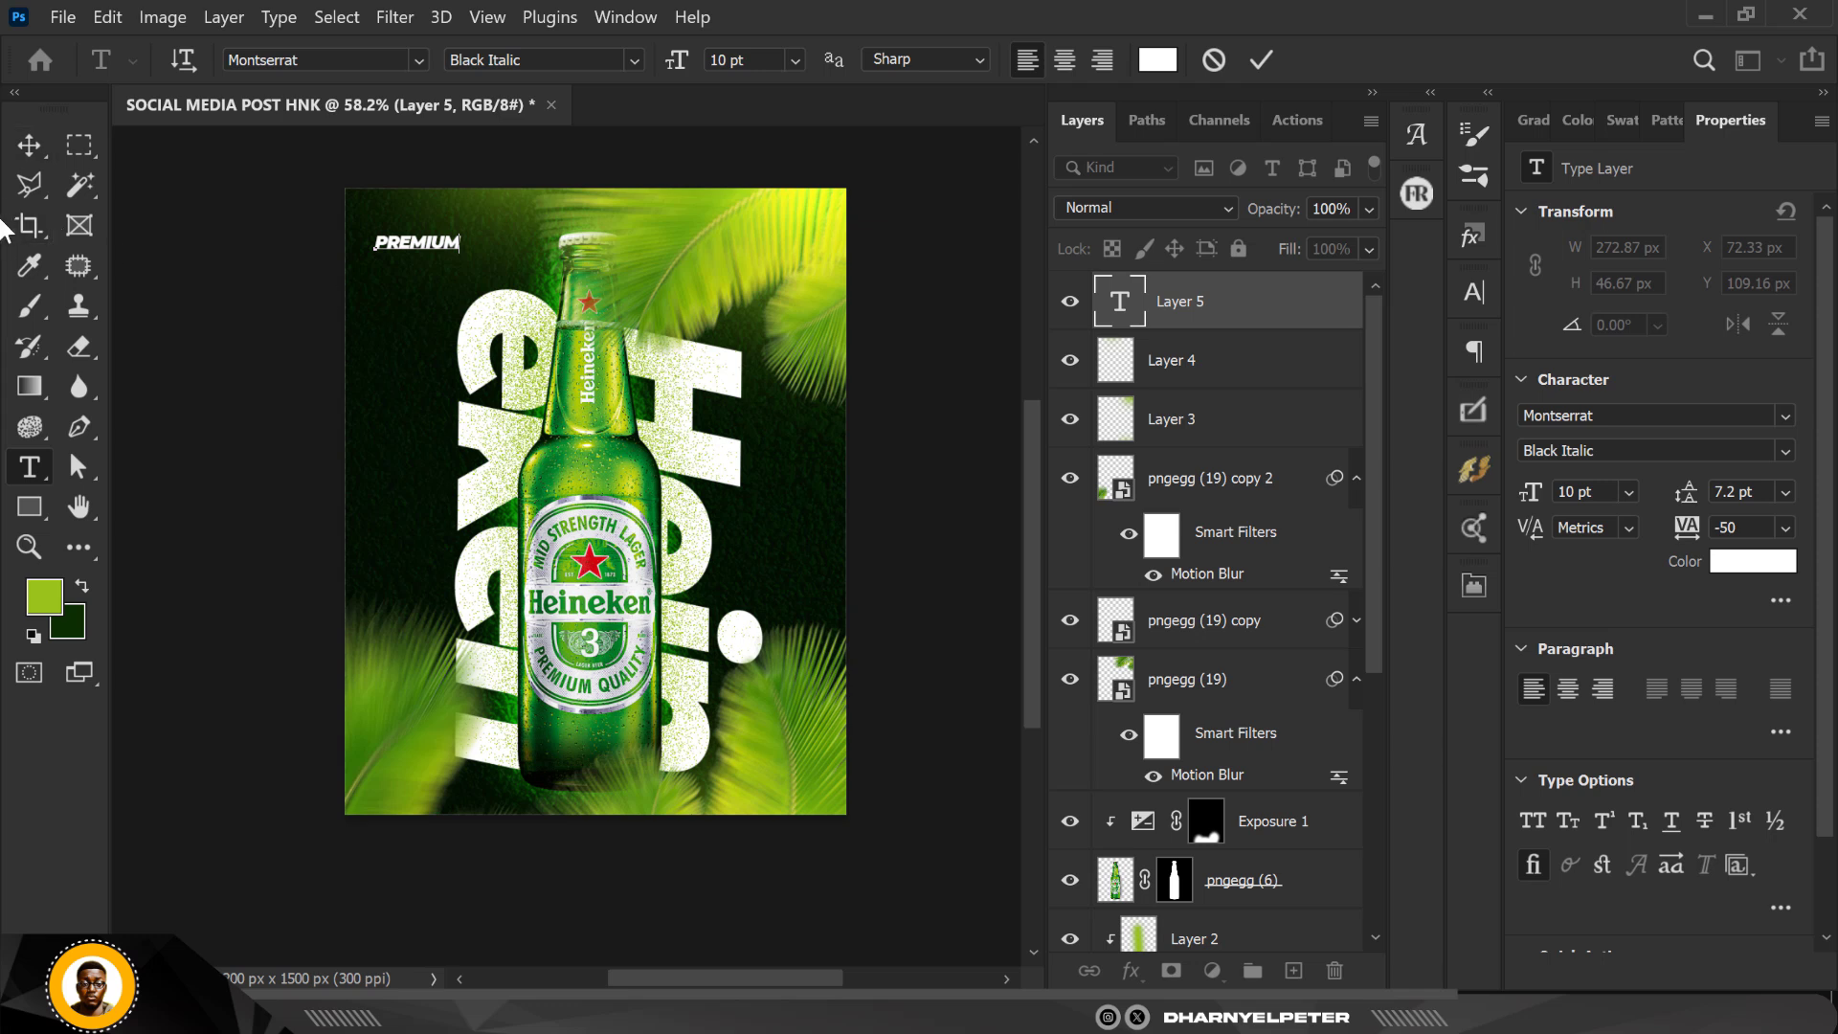
click(29, 145)
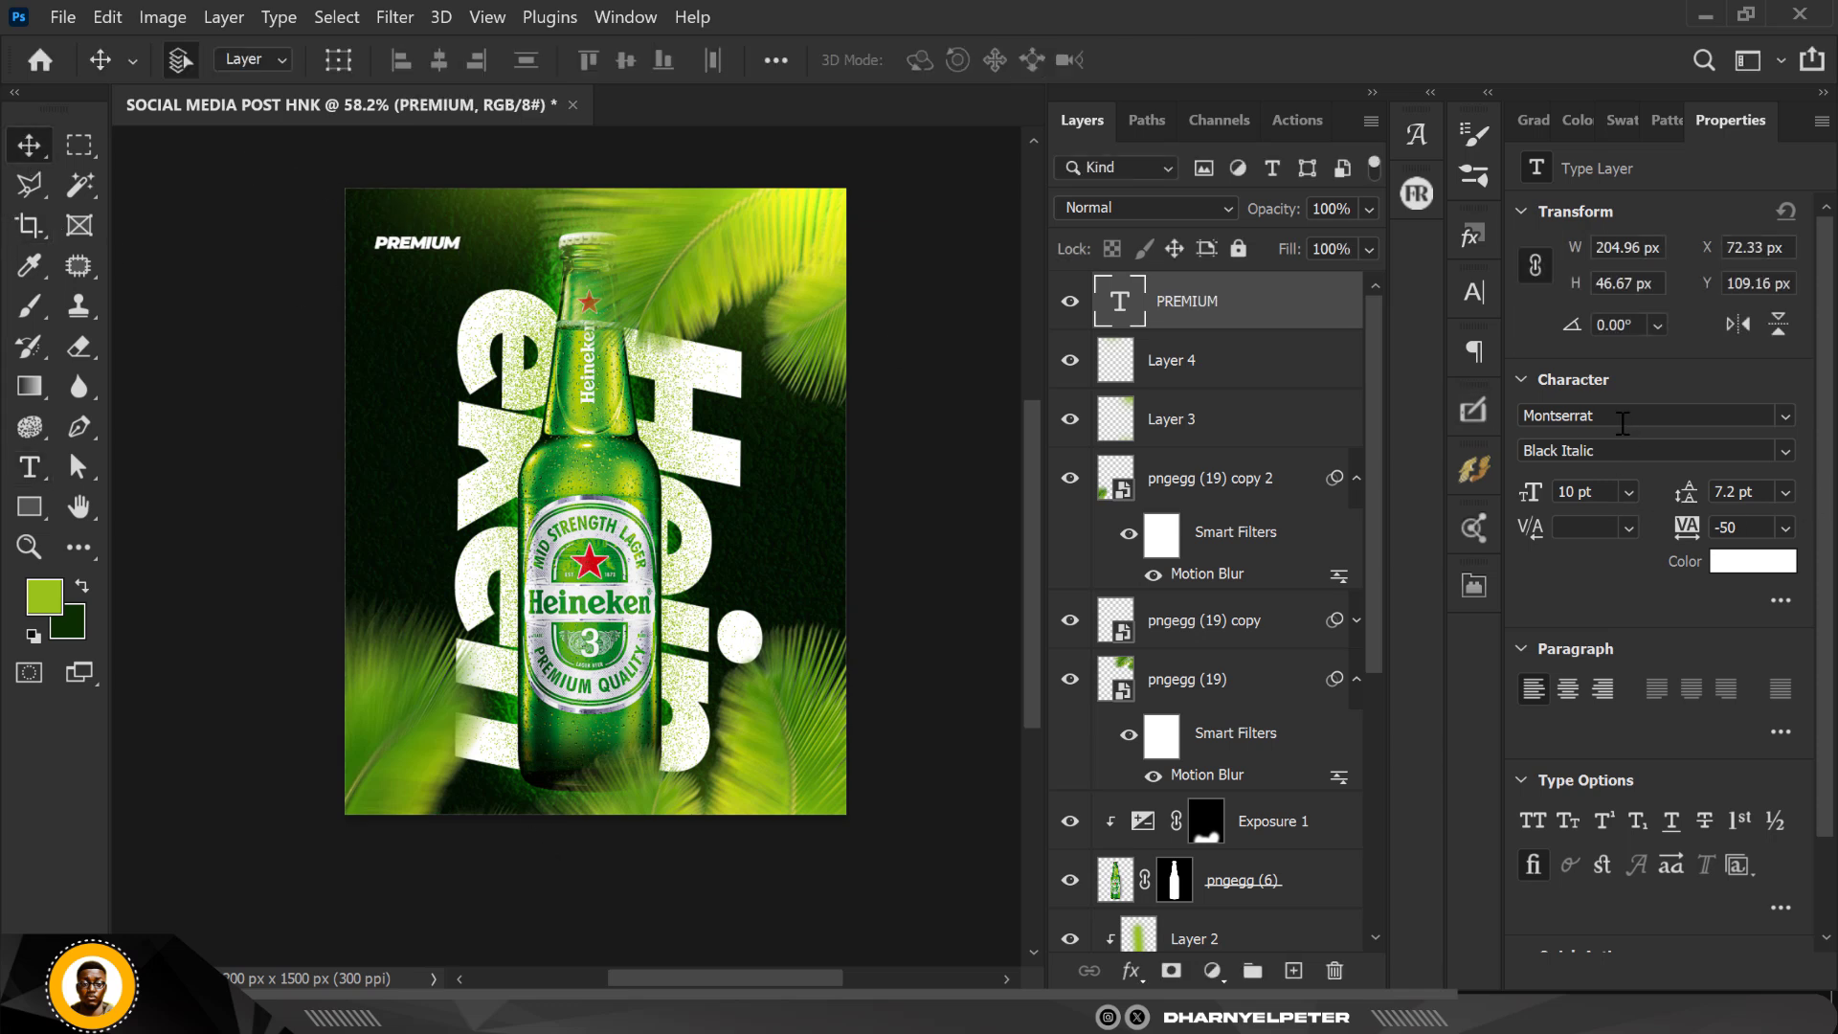
Step: Set the PREMIUM text's font to KiloGram and its tracking to 5
click(1786, 414)
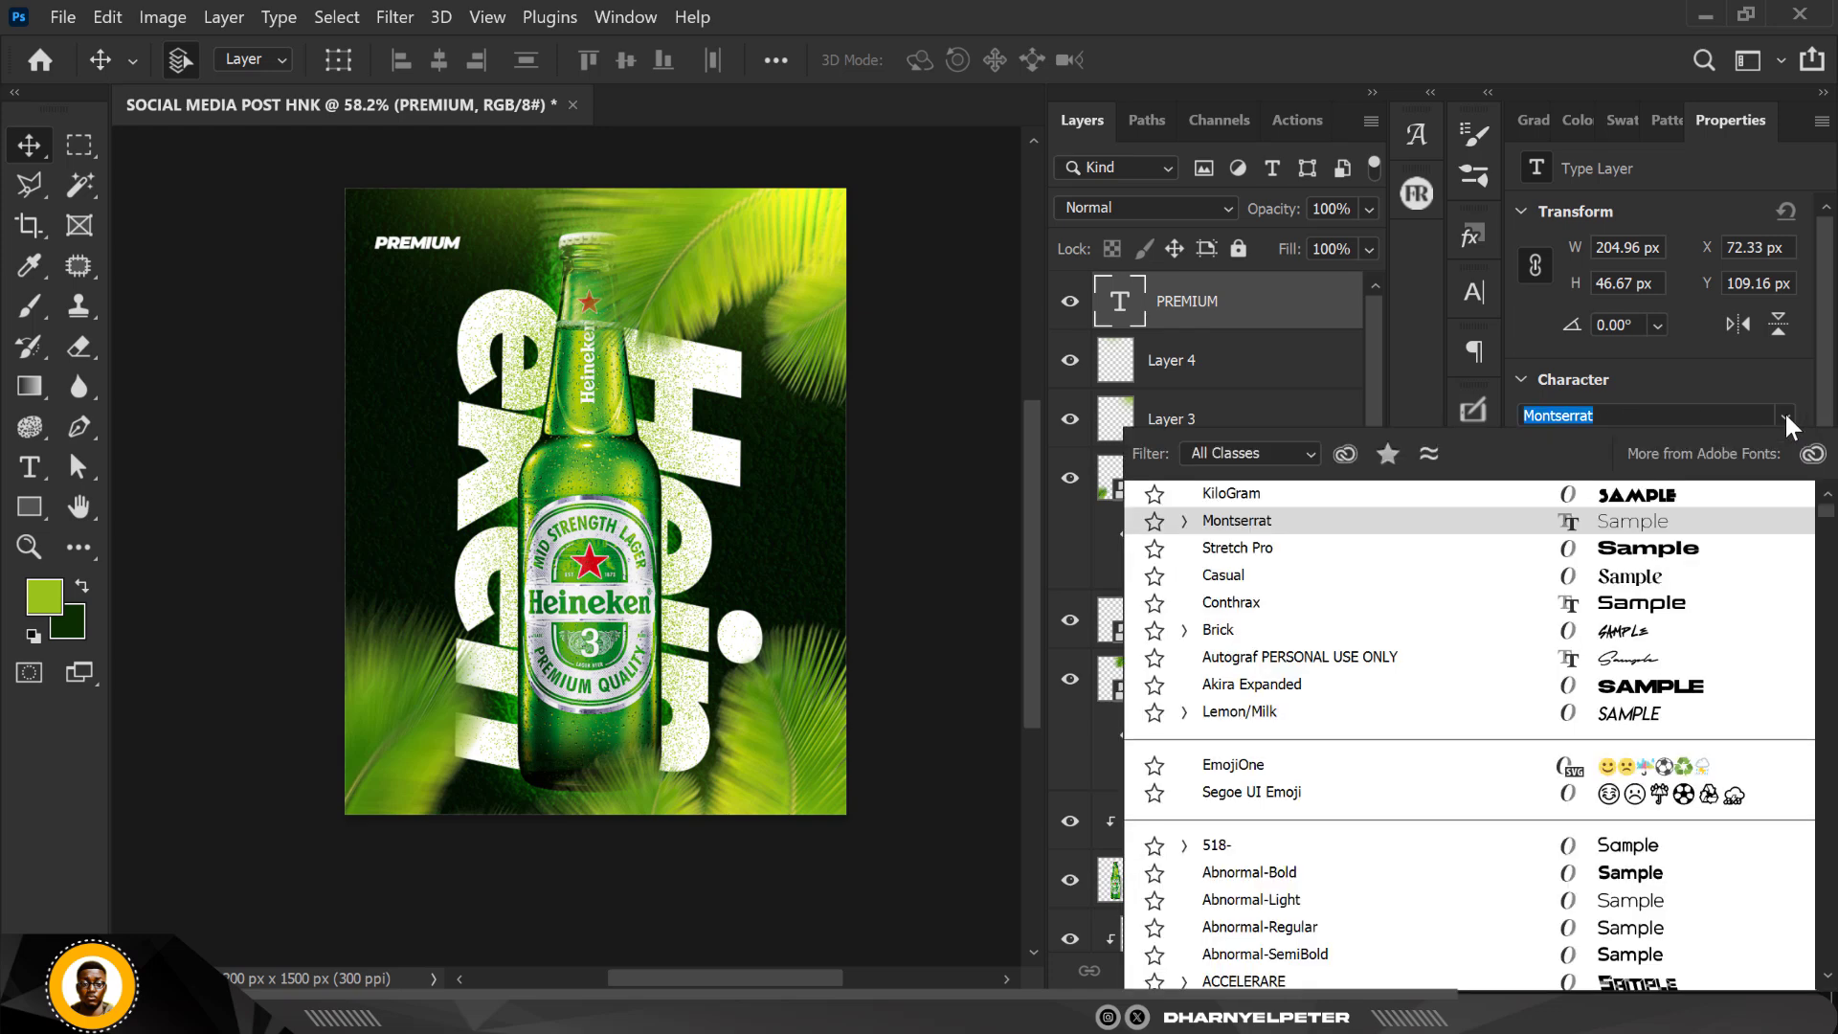
click(1642, 493)
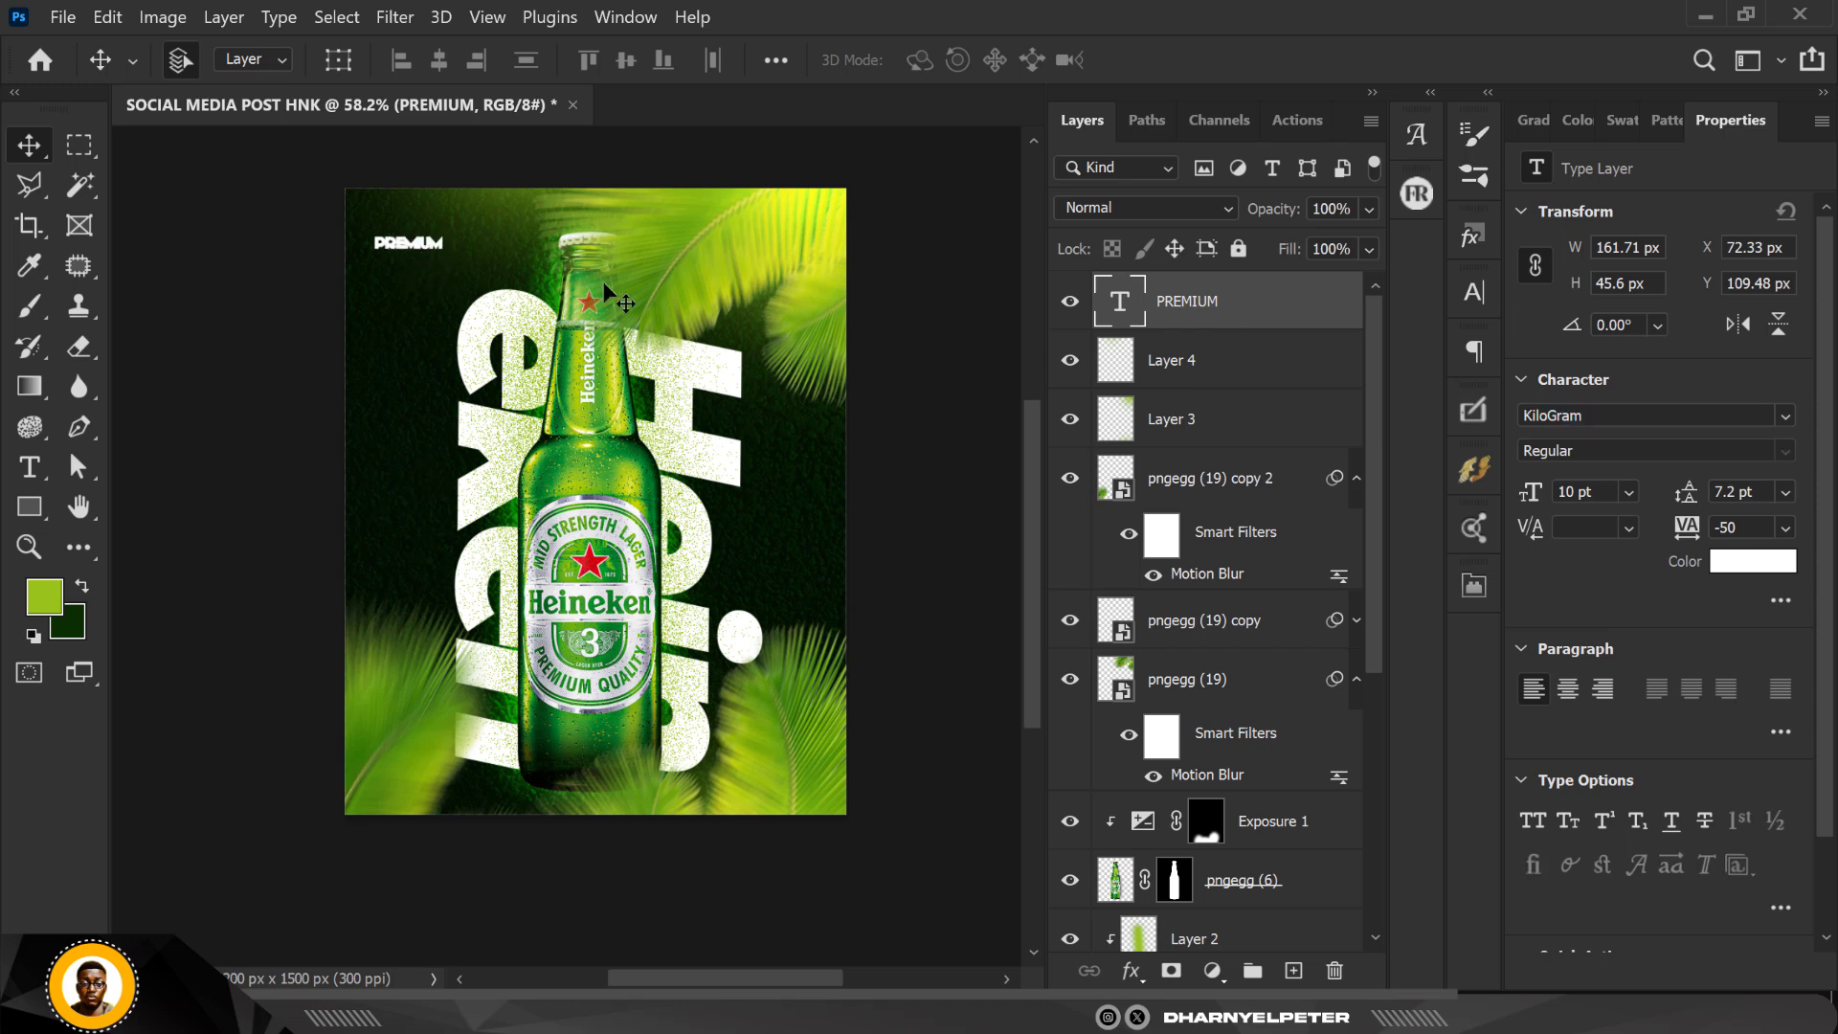
click(1787, 527)
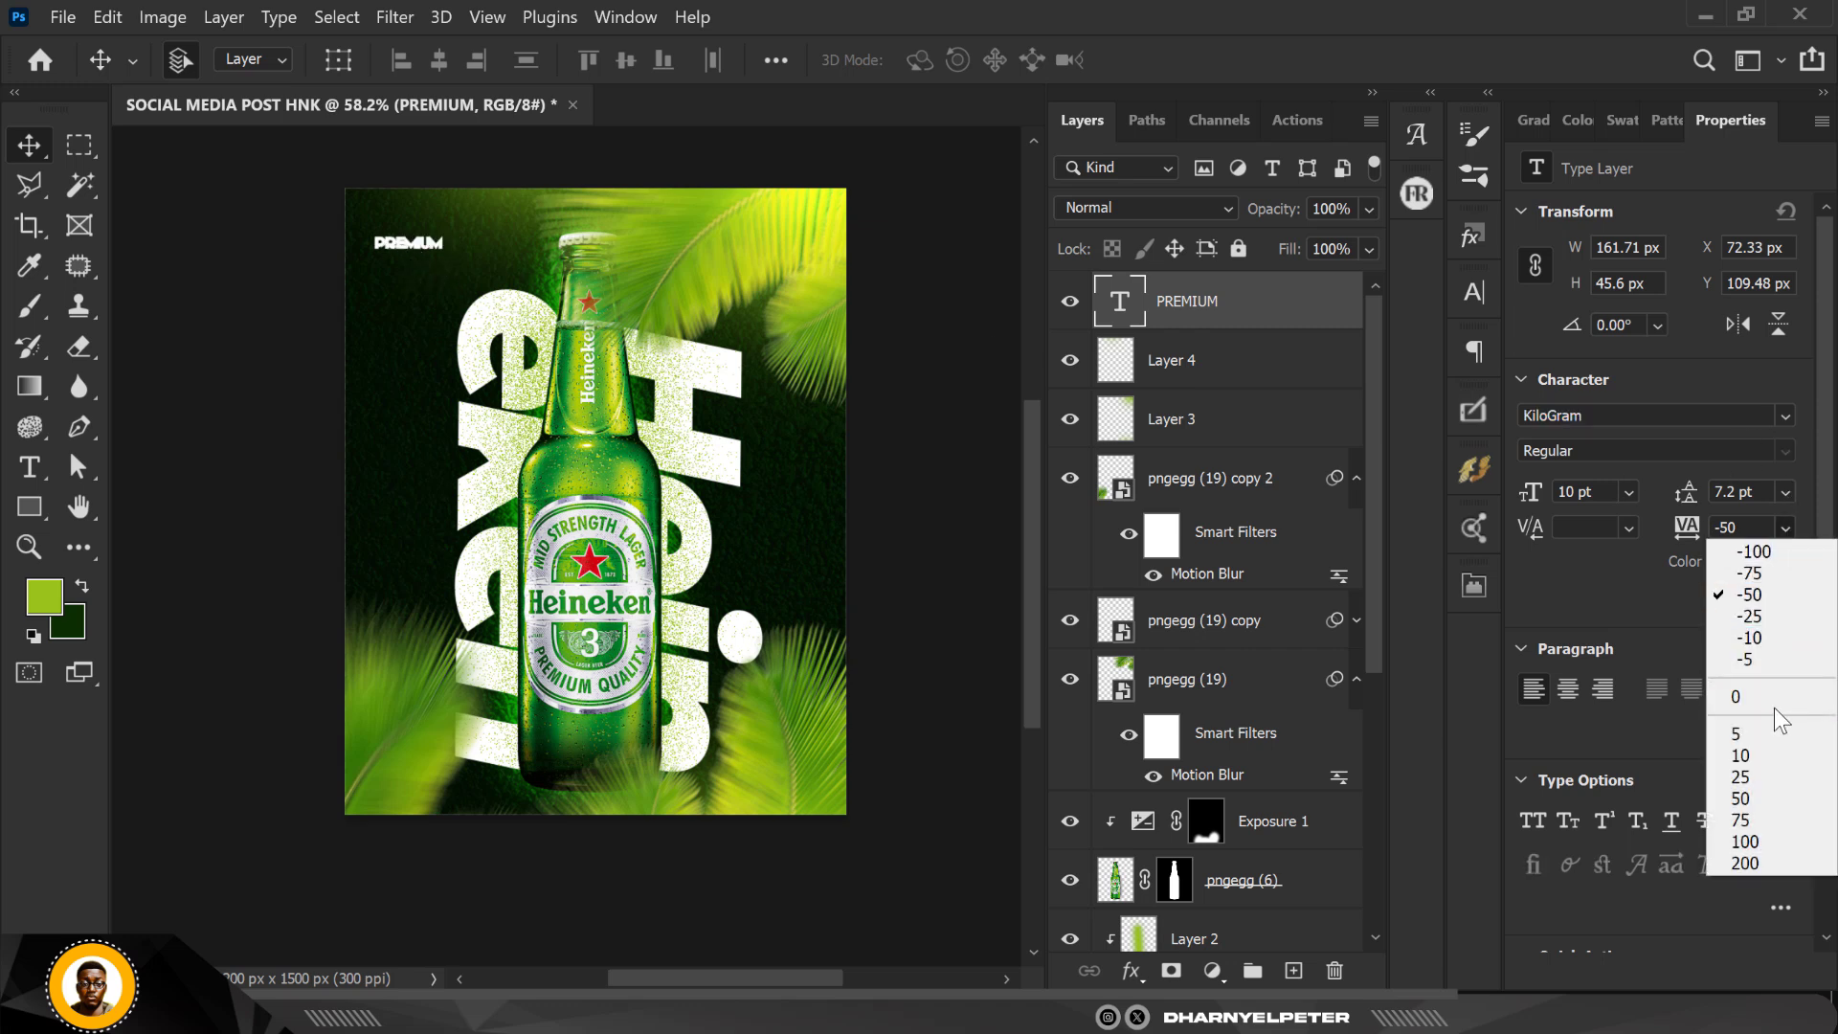
click(1762, 659)
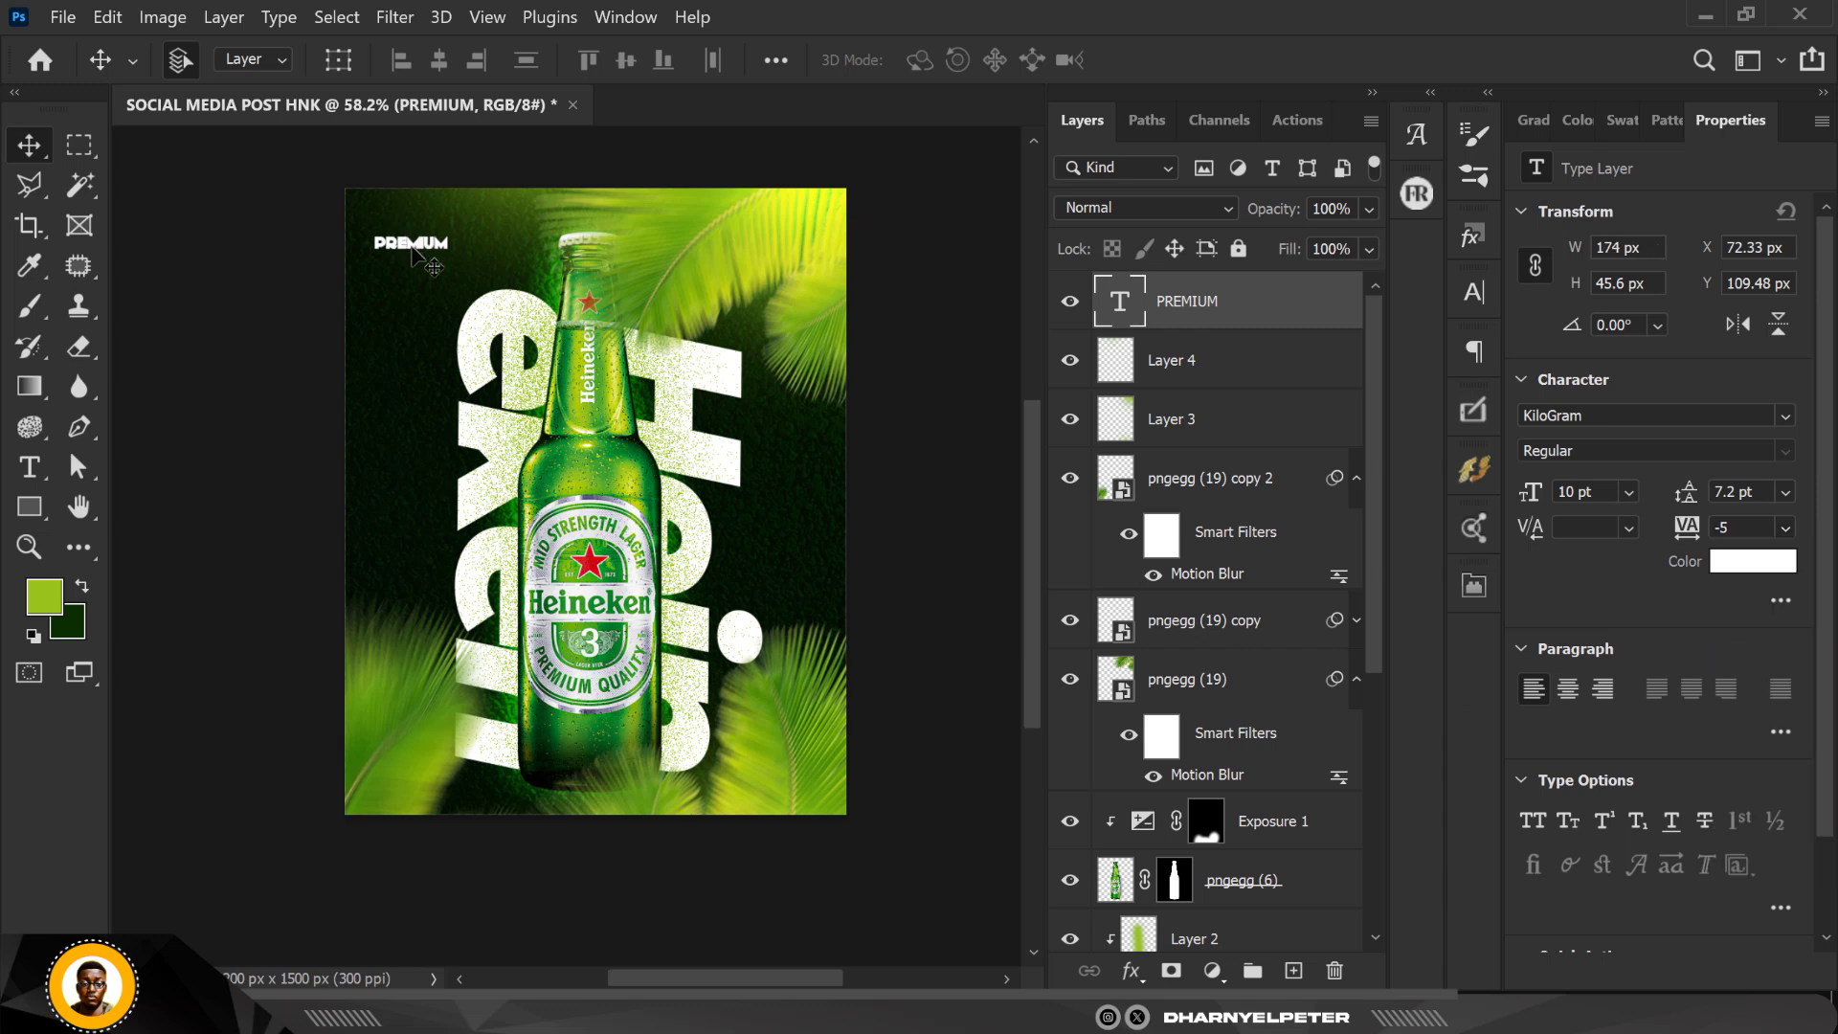
click(1786, 527)
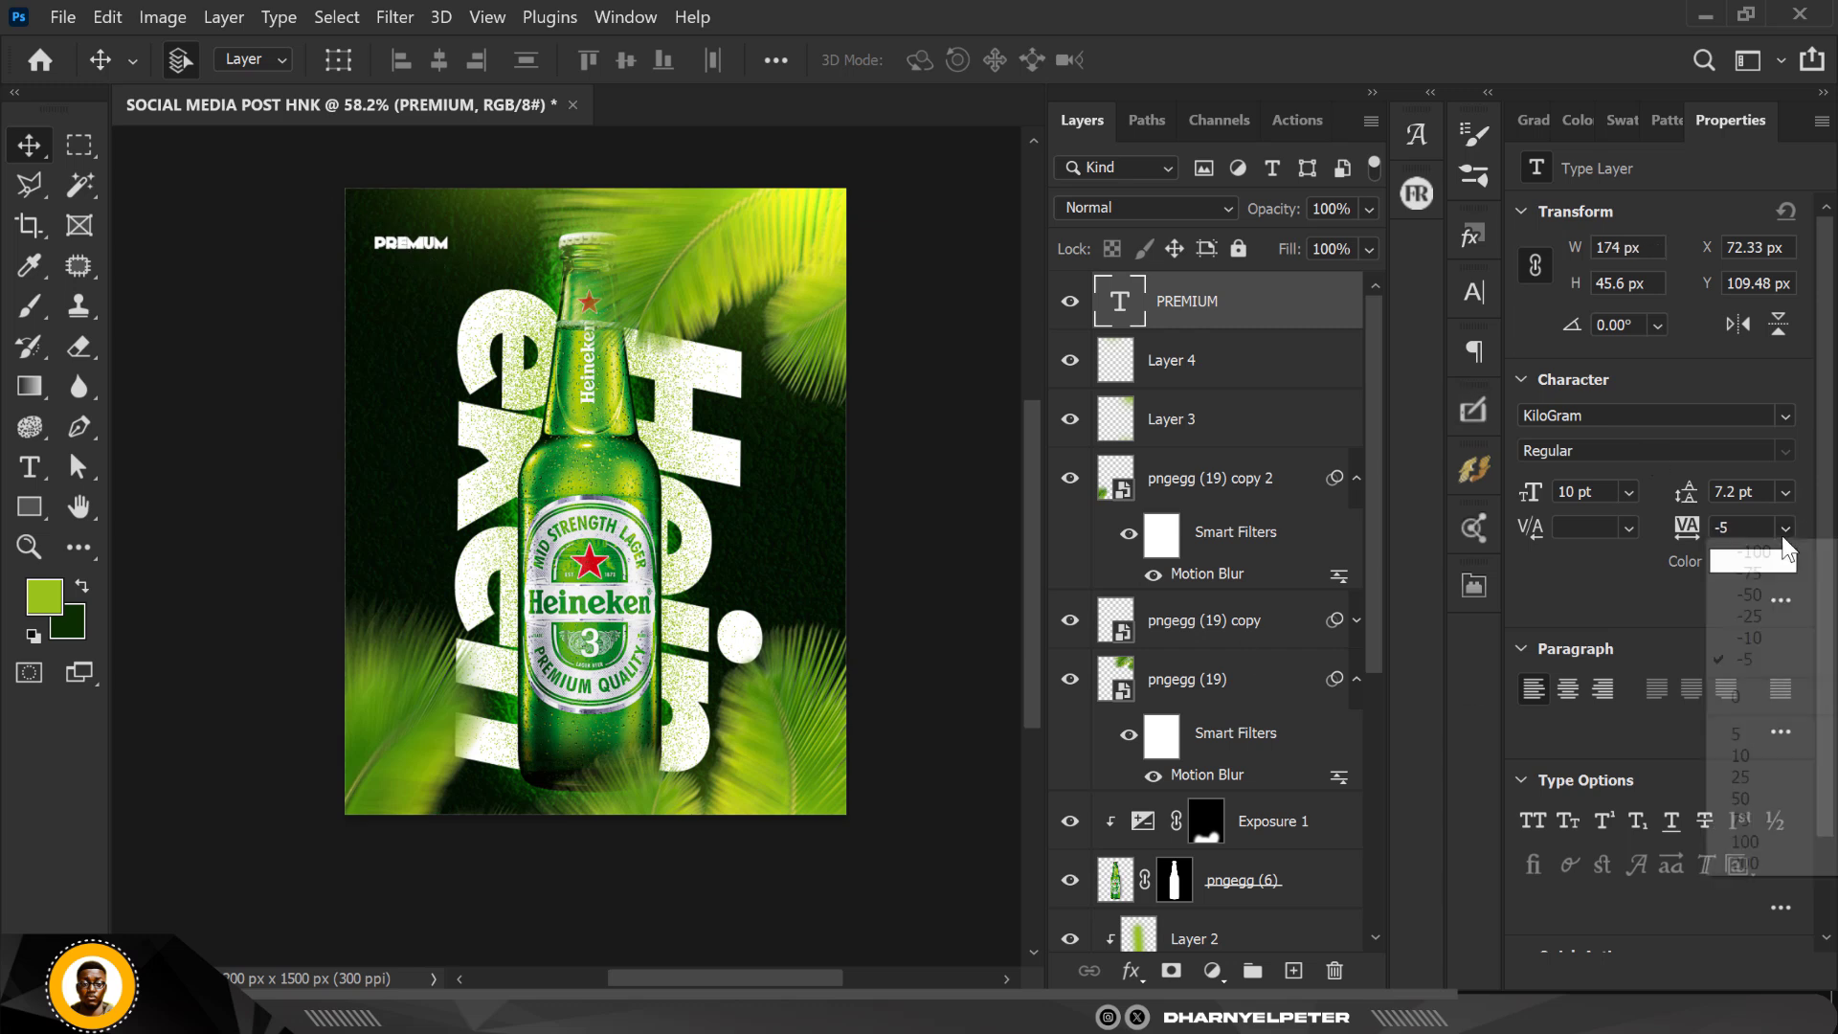
click(1771, 733)
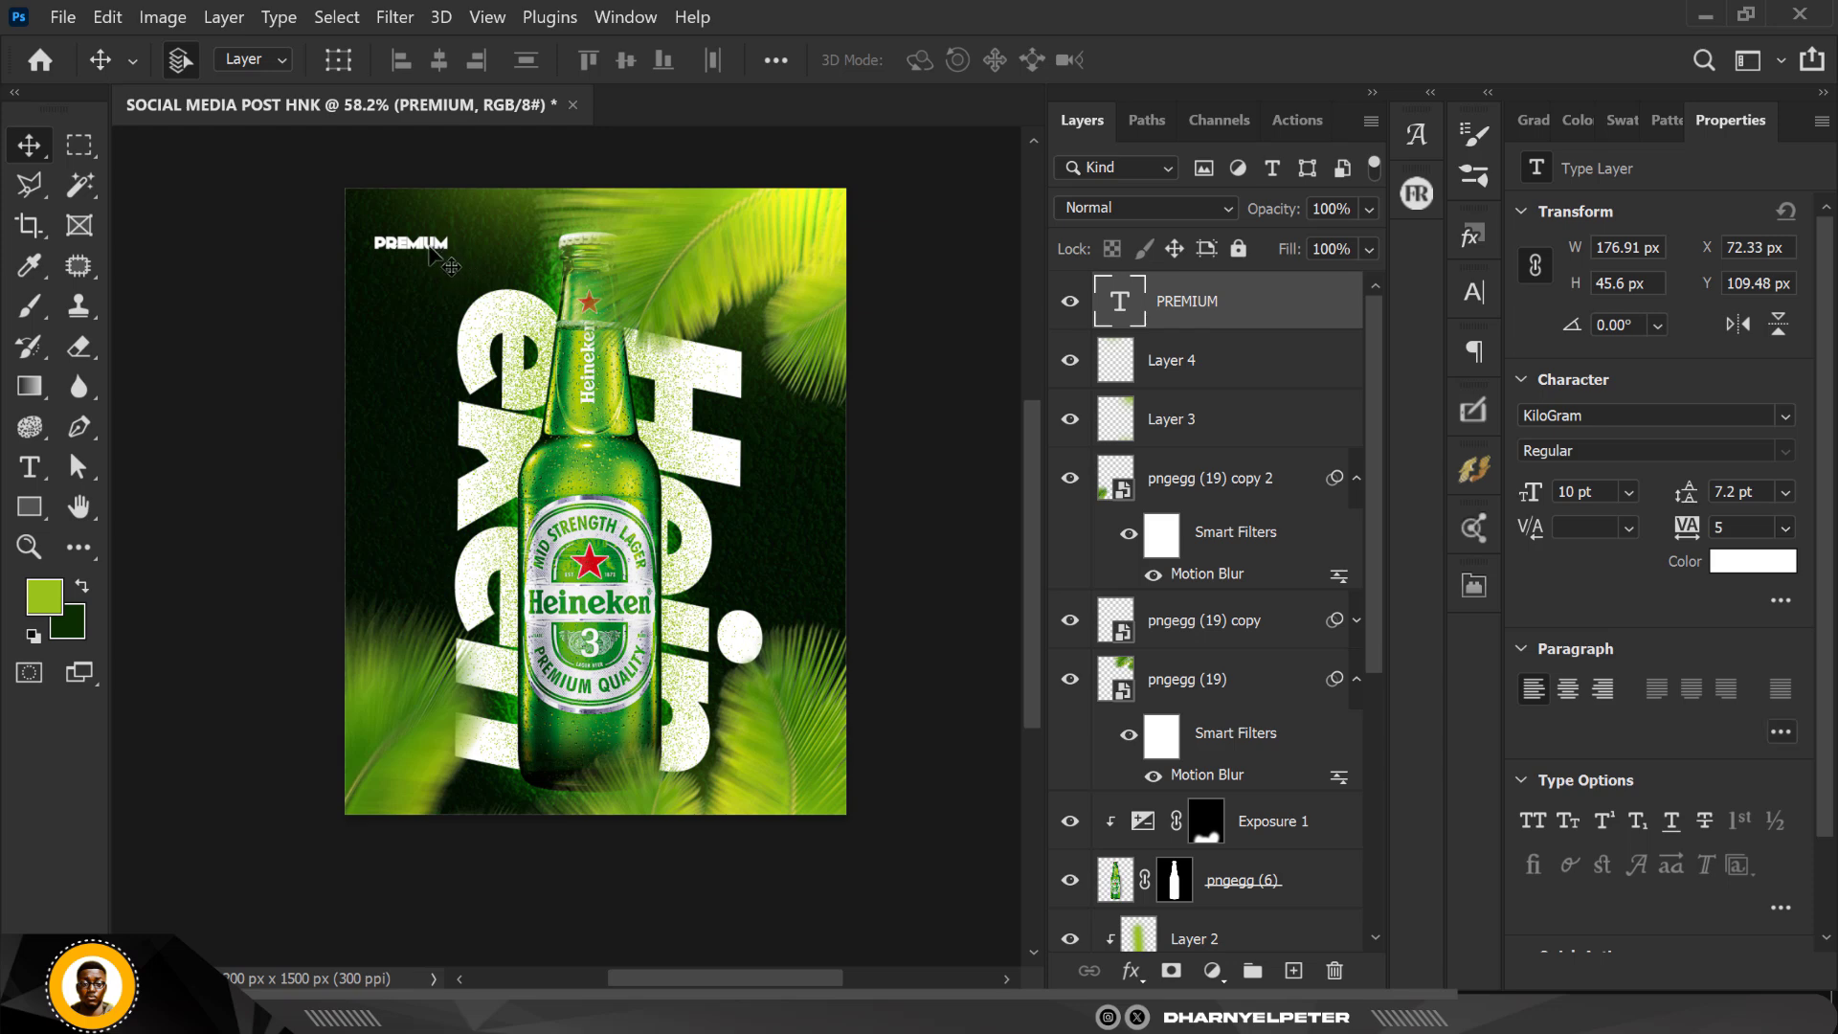
Step: Move the PREMIUM text into the dark gap to the right of the bottle, beside the letter e of Hein
drag(410, 249, 758, 526)
scroll(760, 554, up, 3)
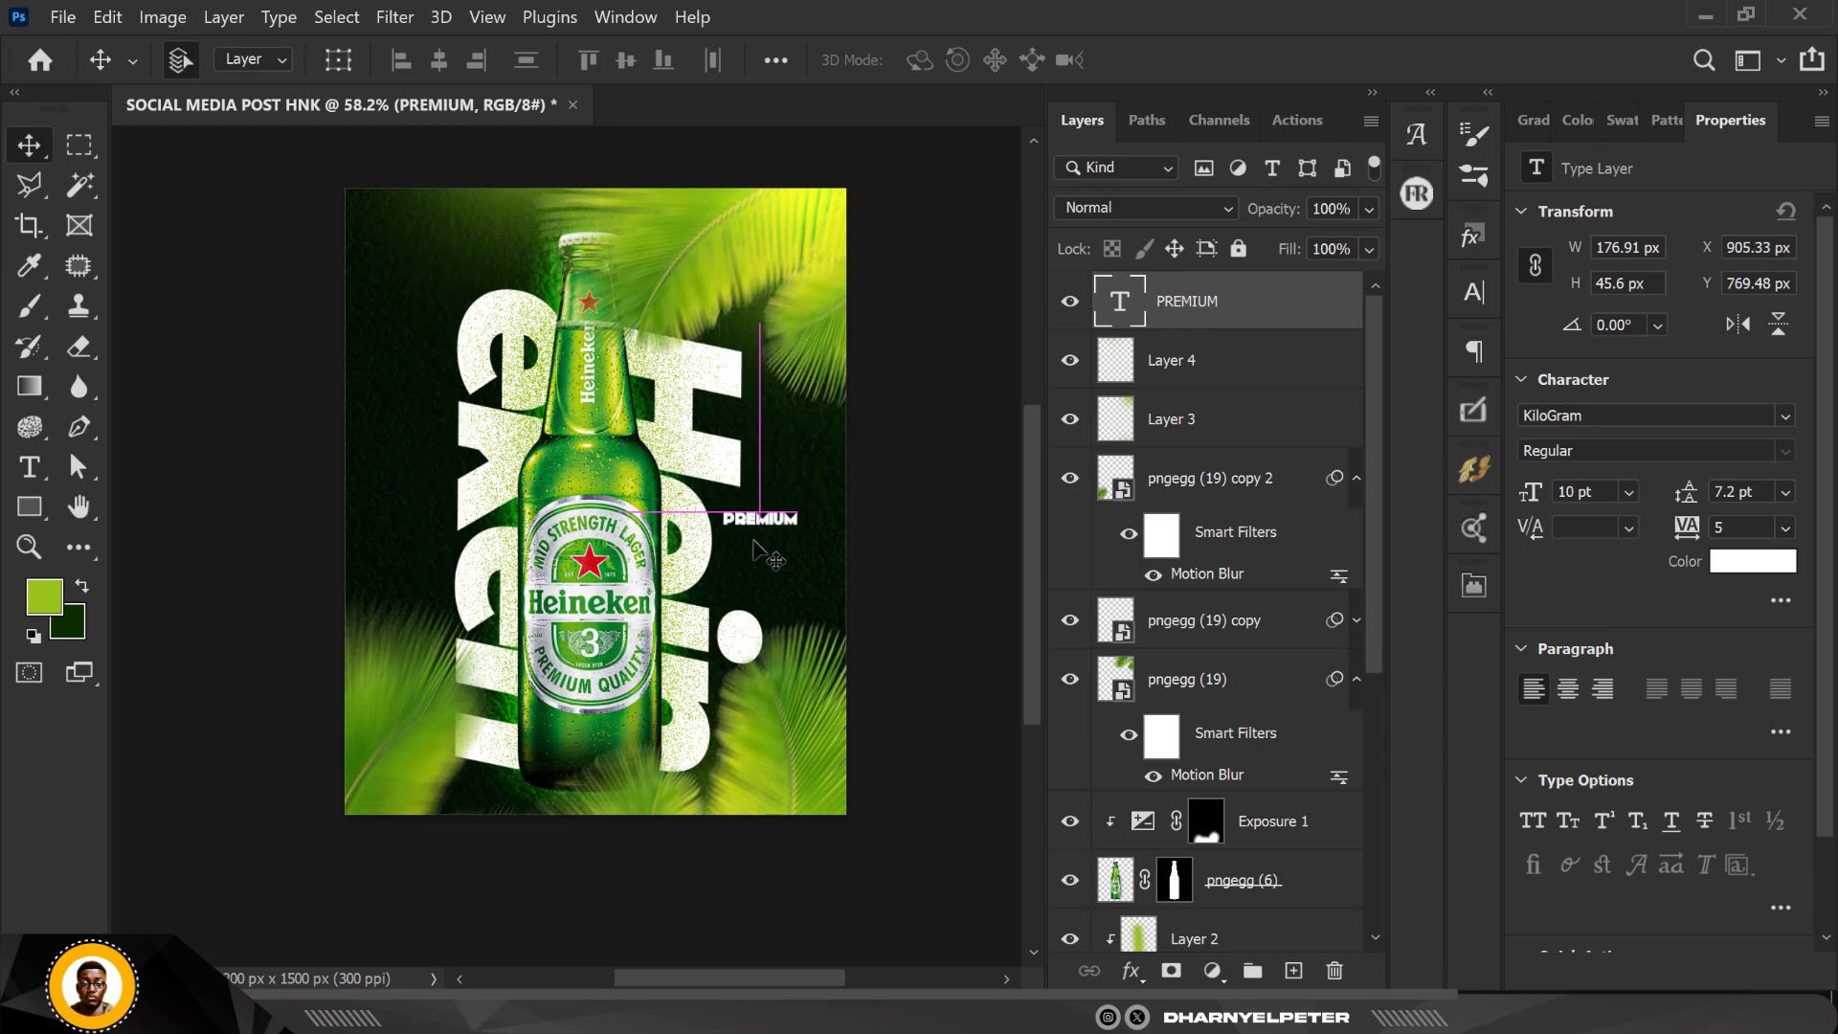
scroll(769, 541, up, 5)
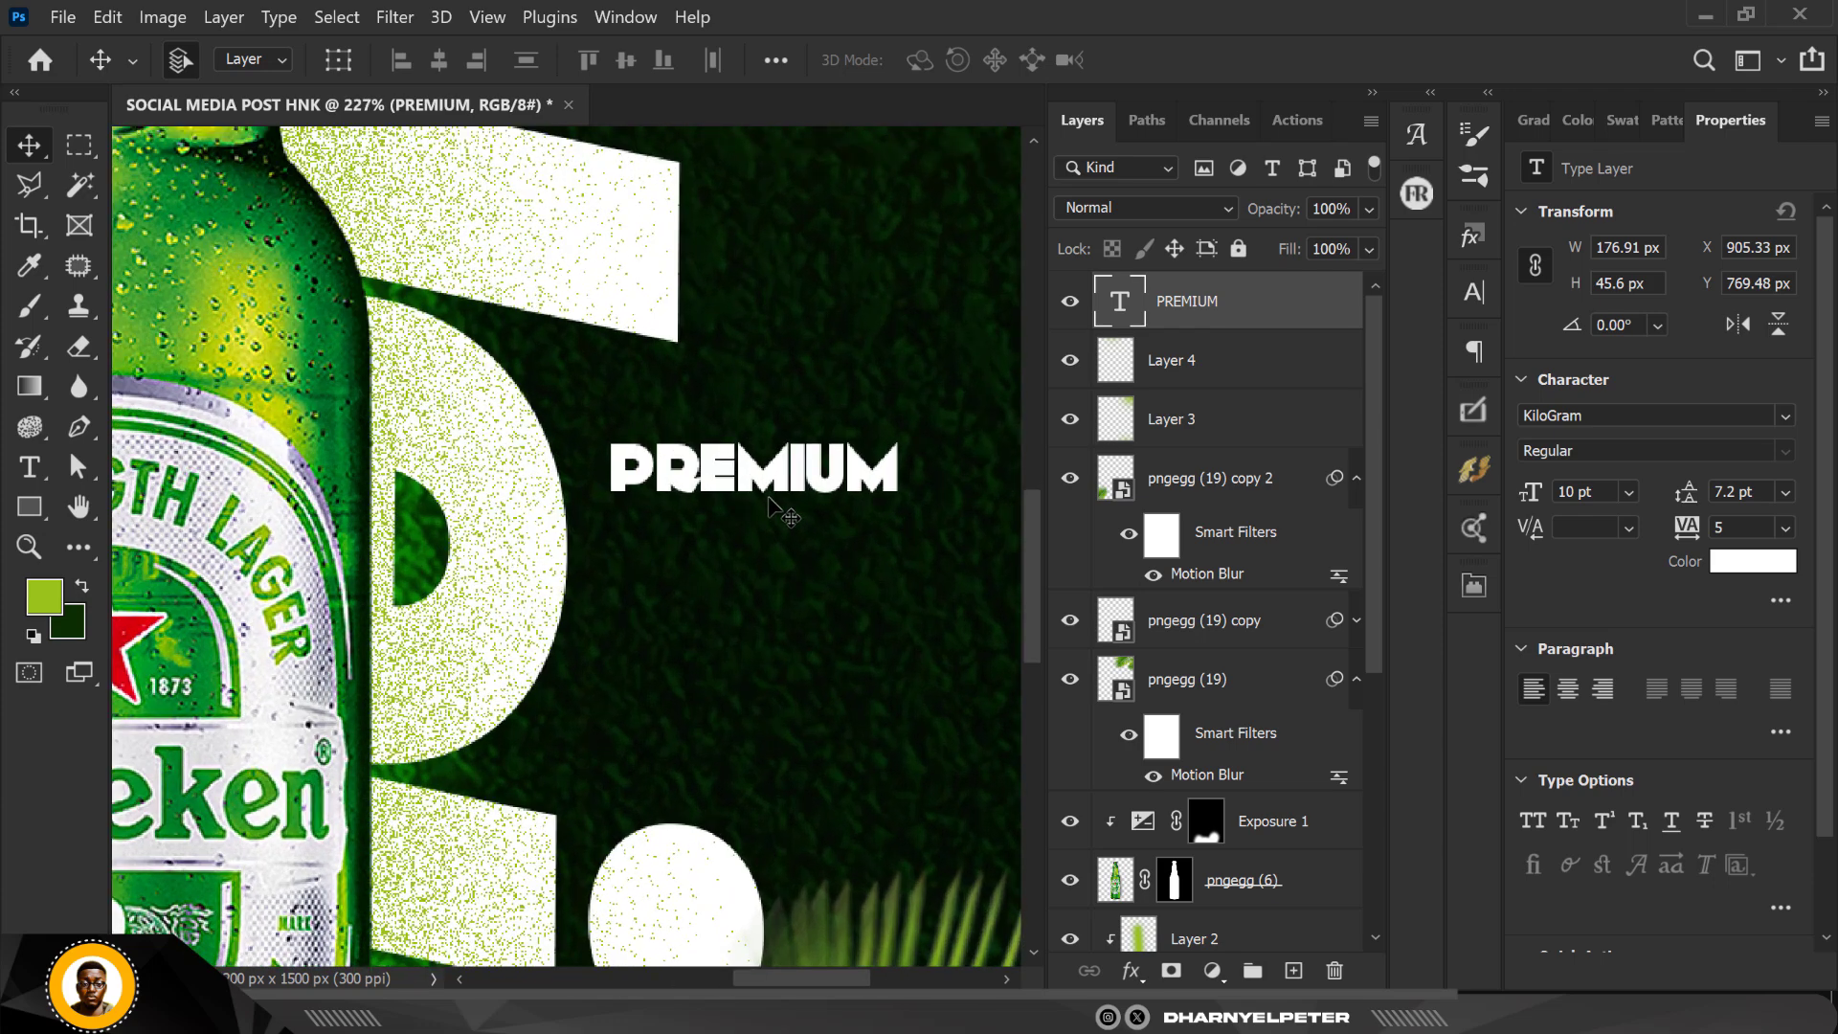
Step: Duplicate the PREMIUM text directly below itself and change the copy's wording to QUALITY
drag(769, 479, 775, 536)
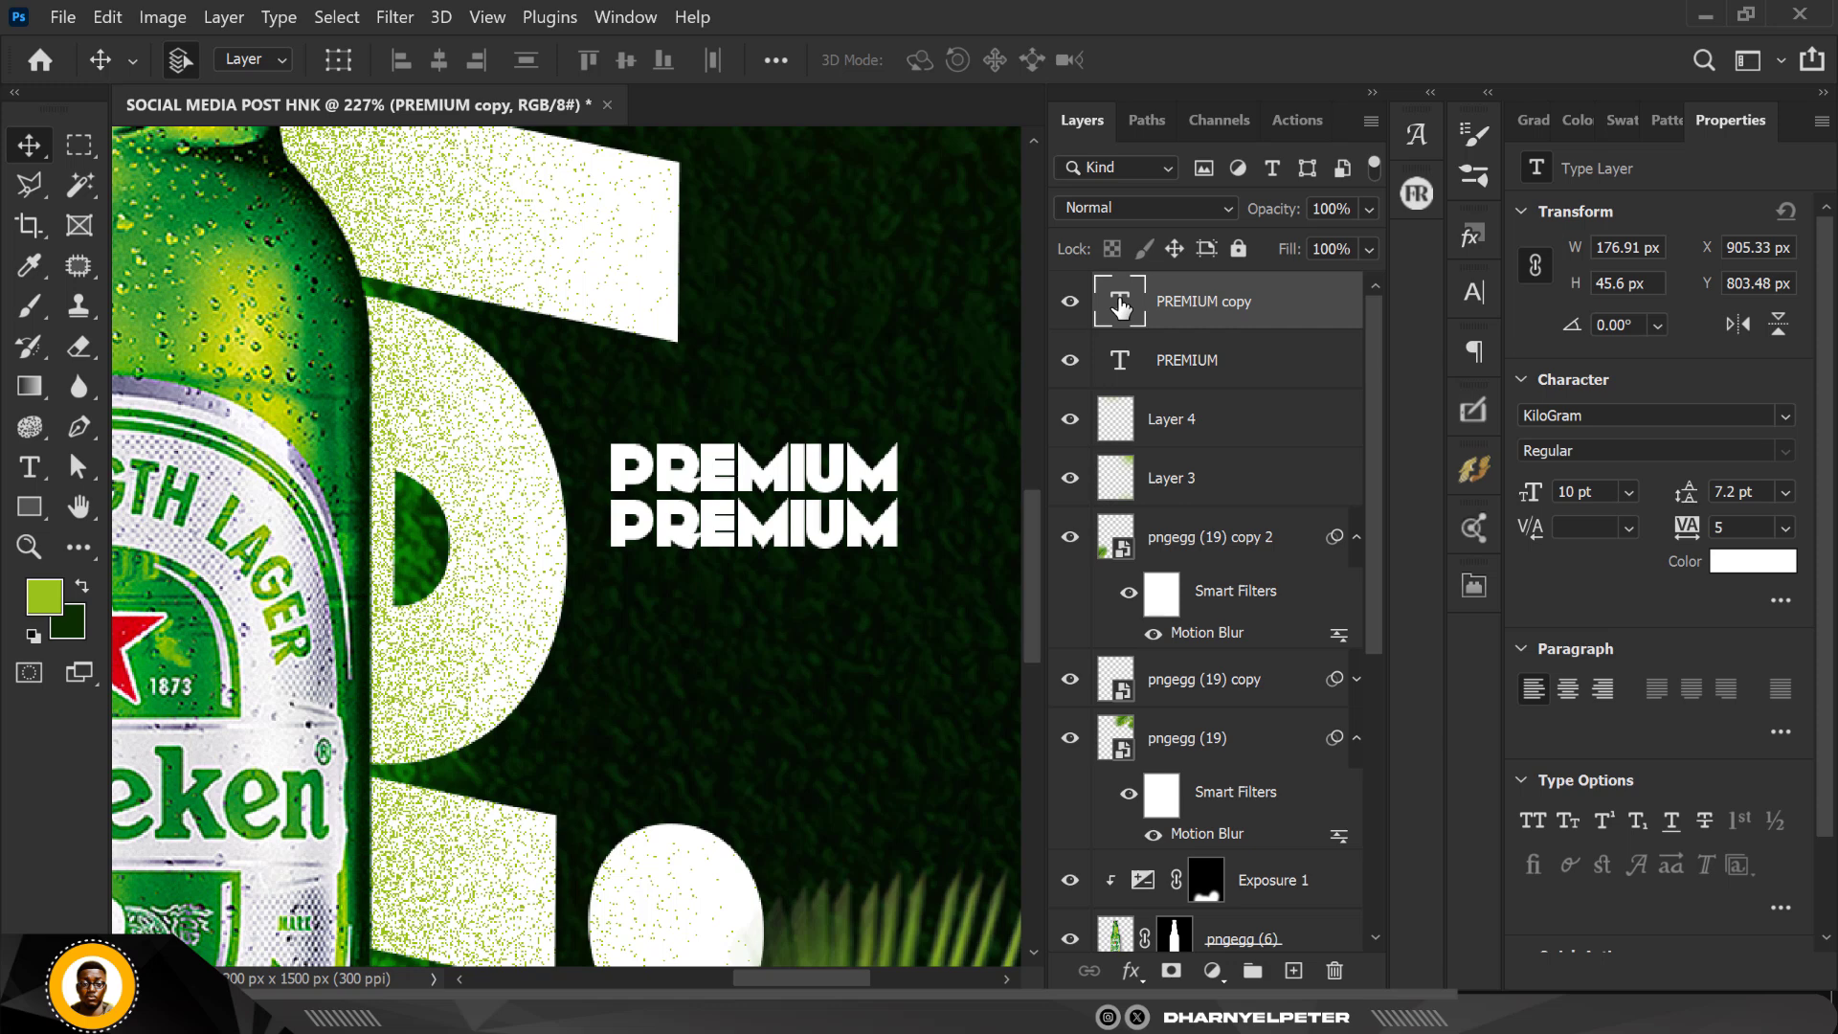
double_click(1122, 306)
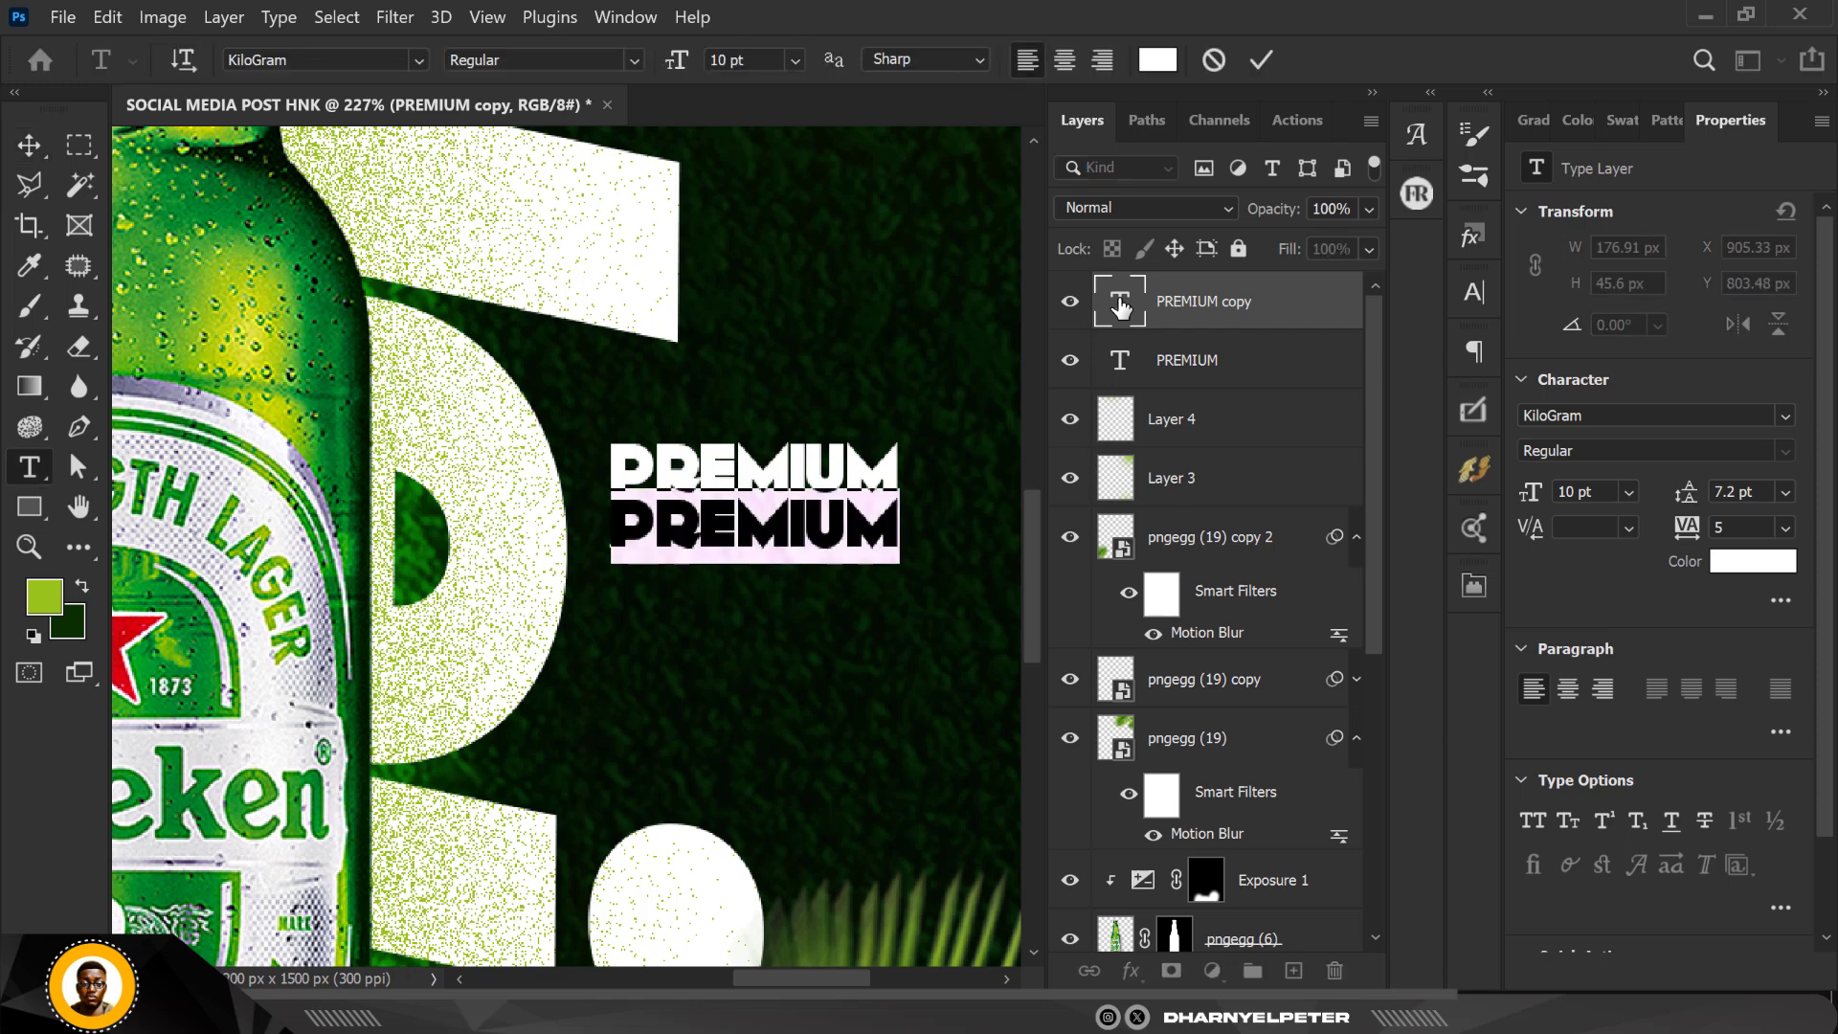
text(QUAL)
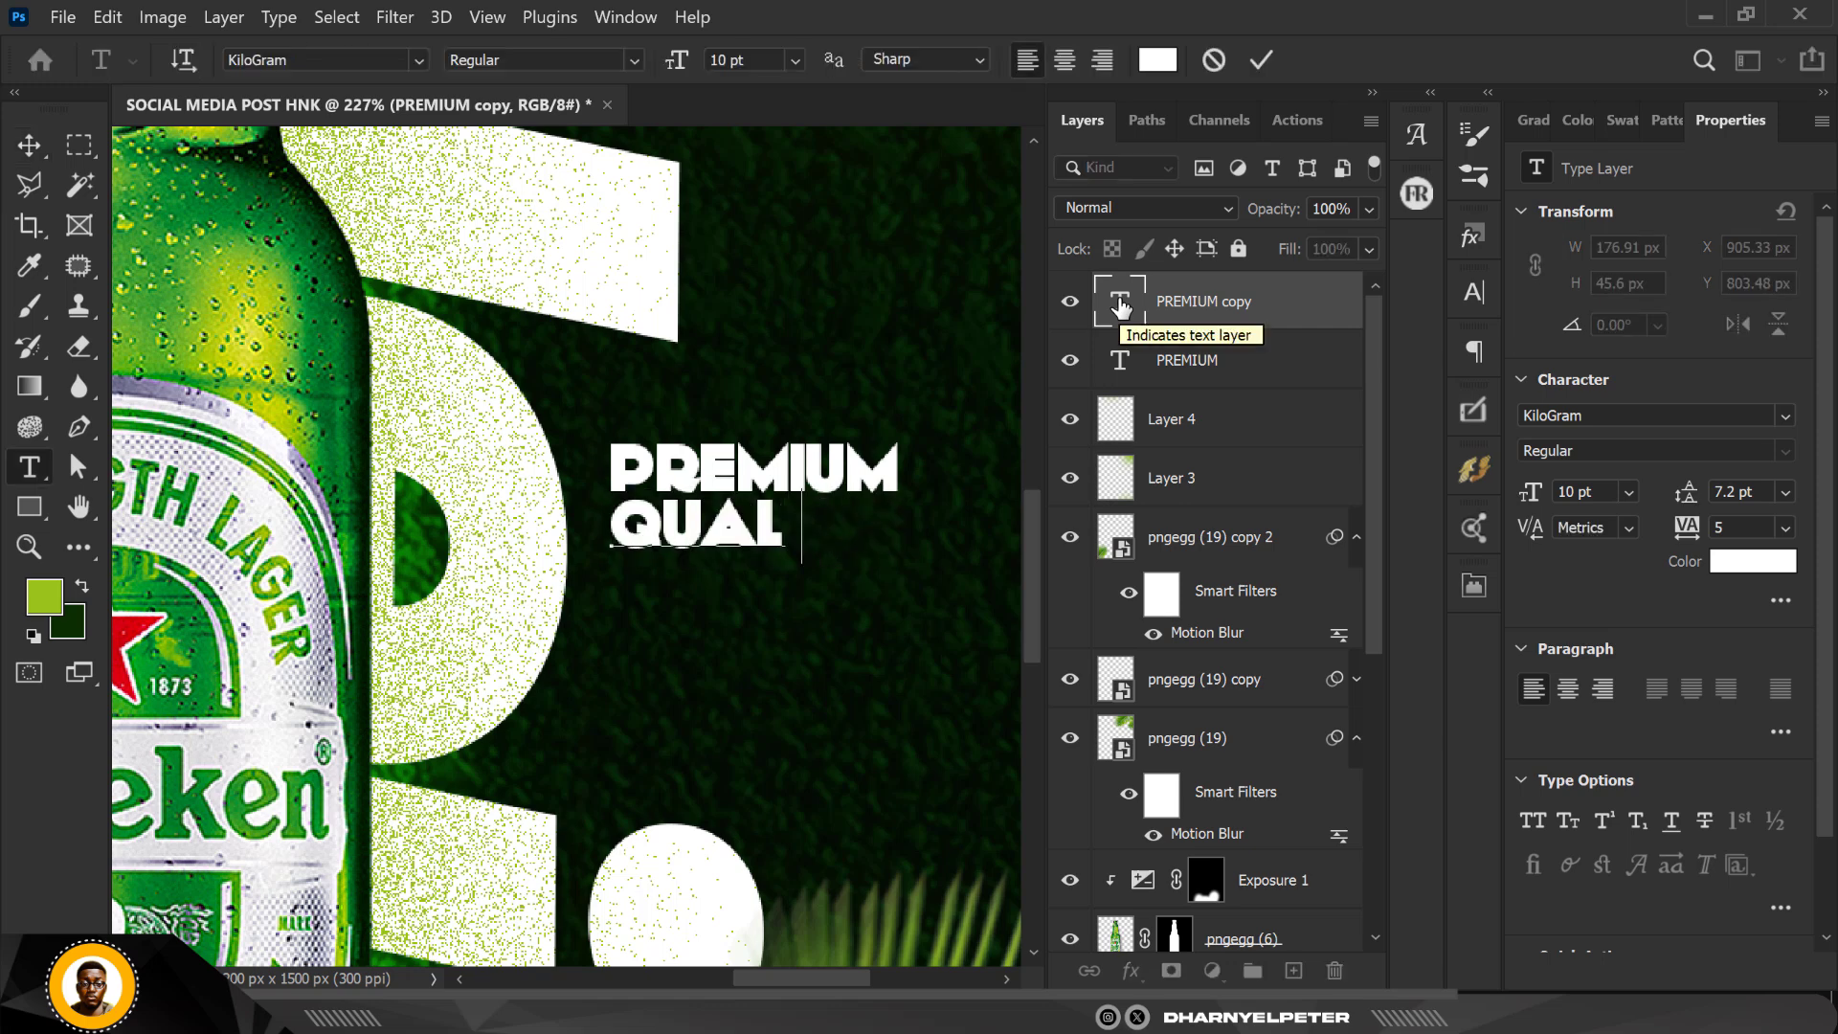
text(ITY)
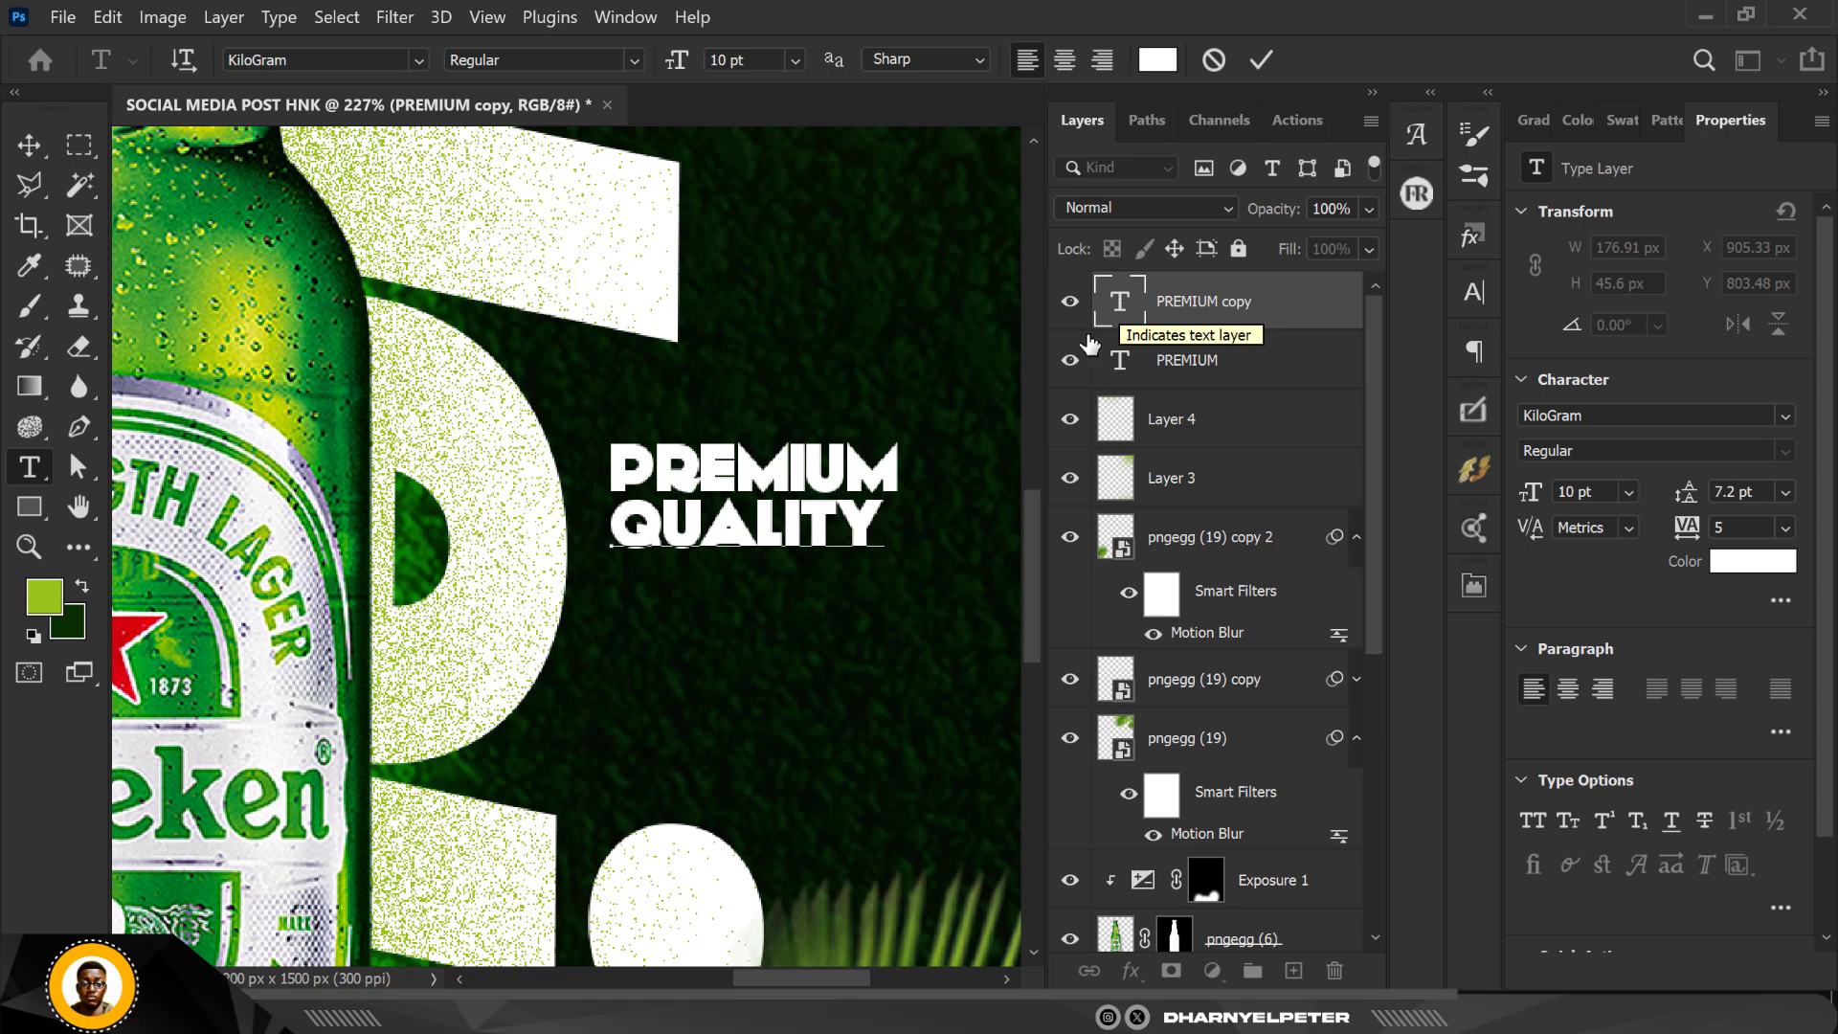
click(28, 155)
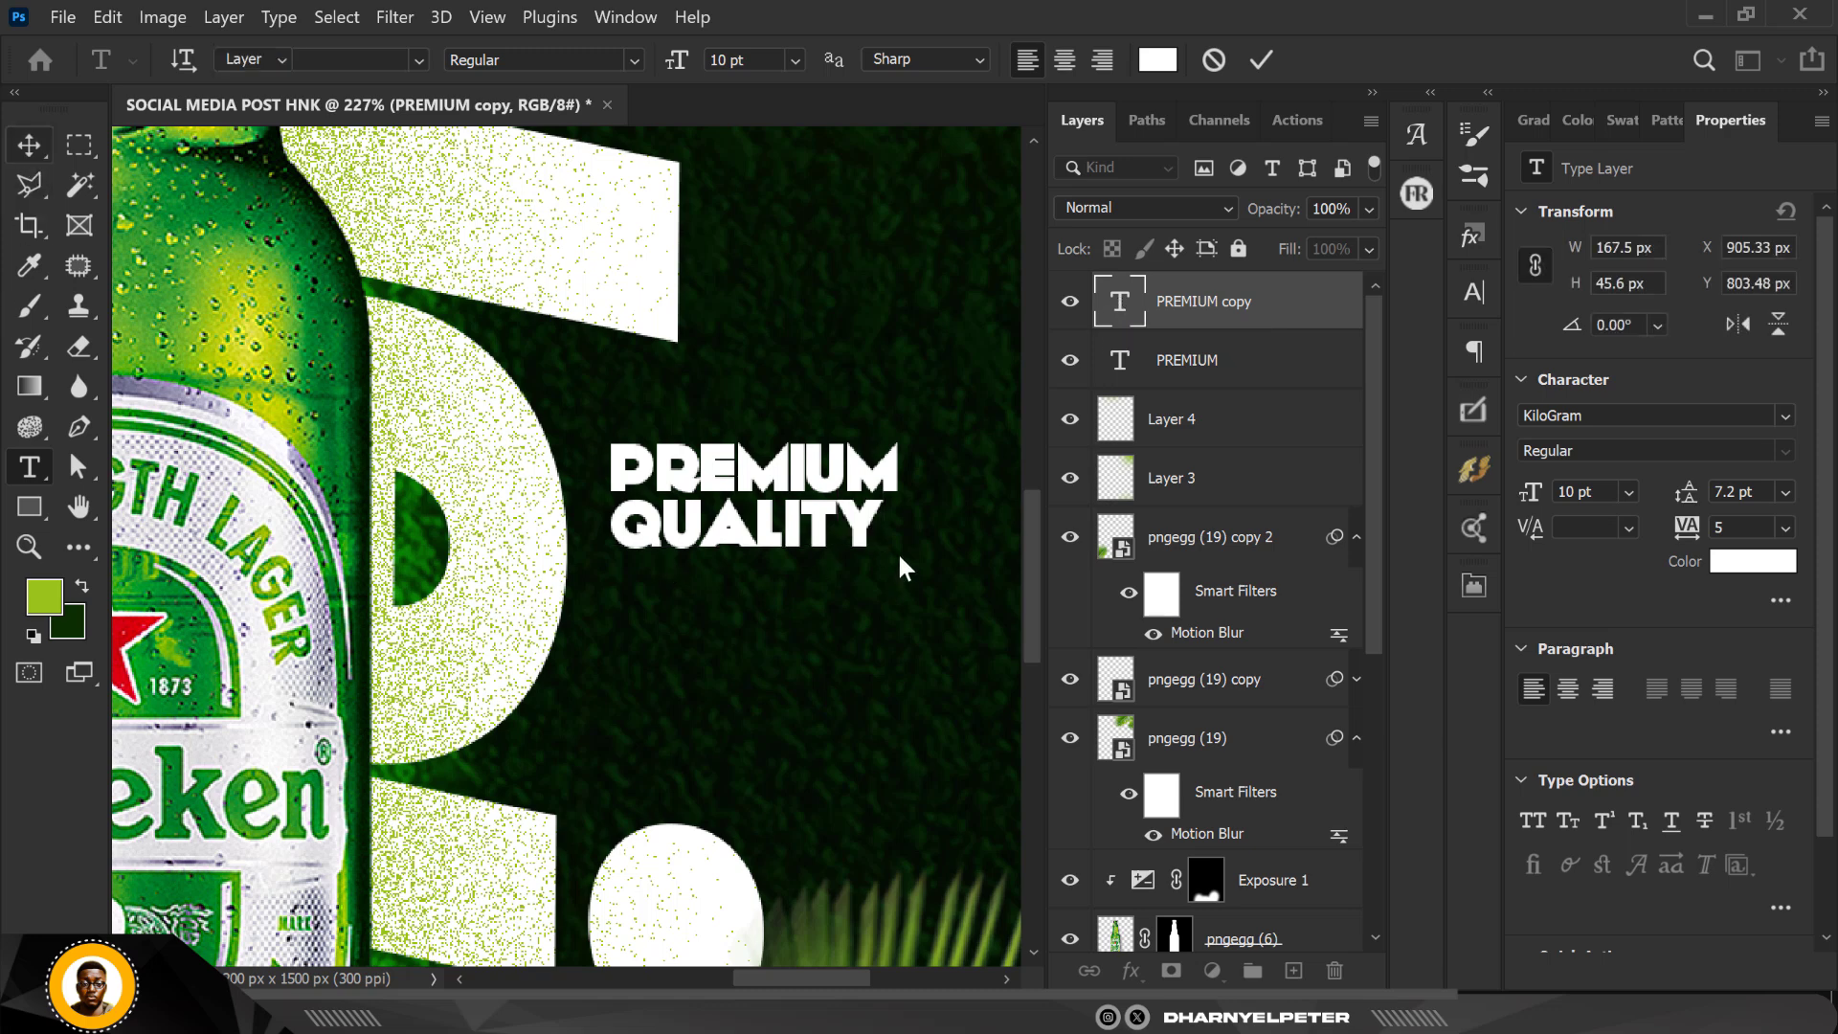
Step: Scale the QUALITY text to about 103% so its width nearly matches the PREMIUM line above
key(ctrl+t)
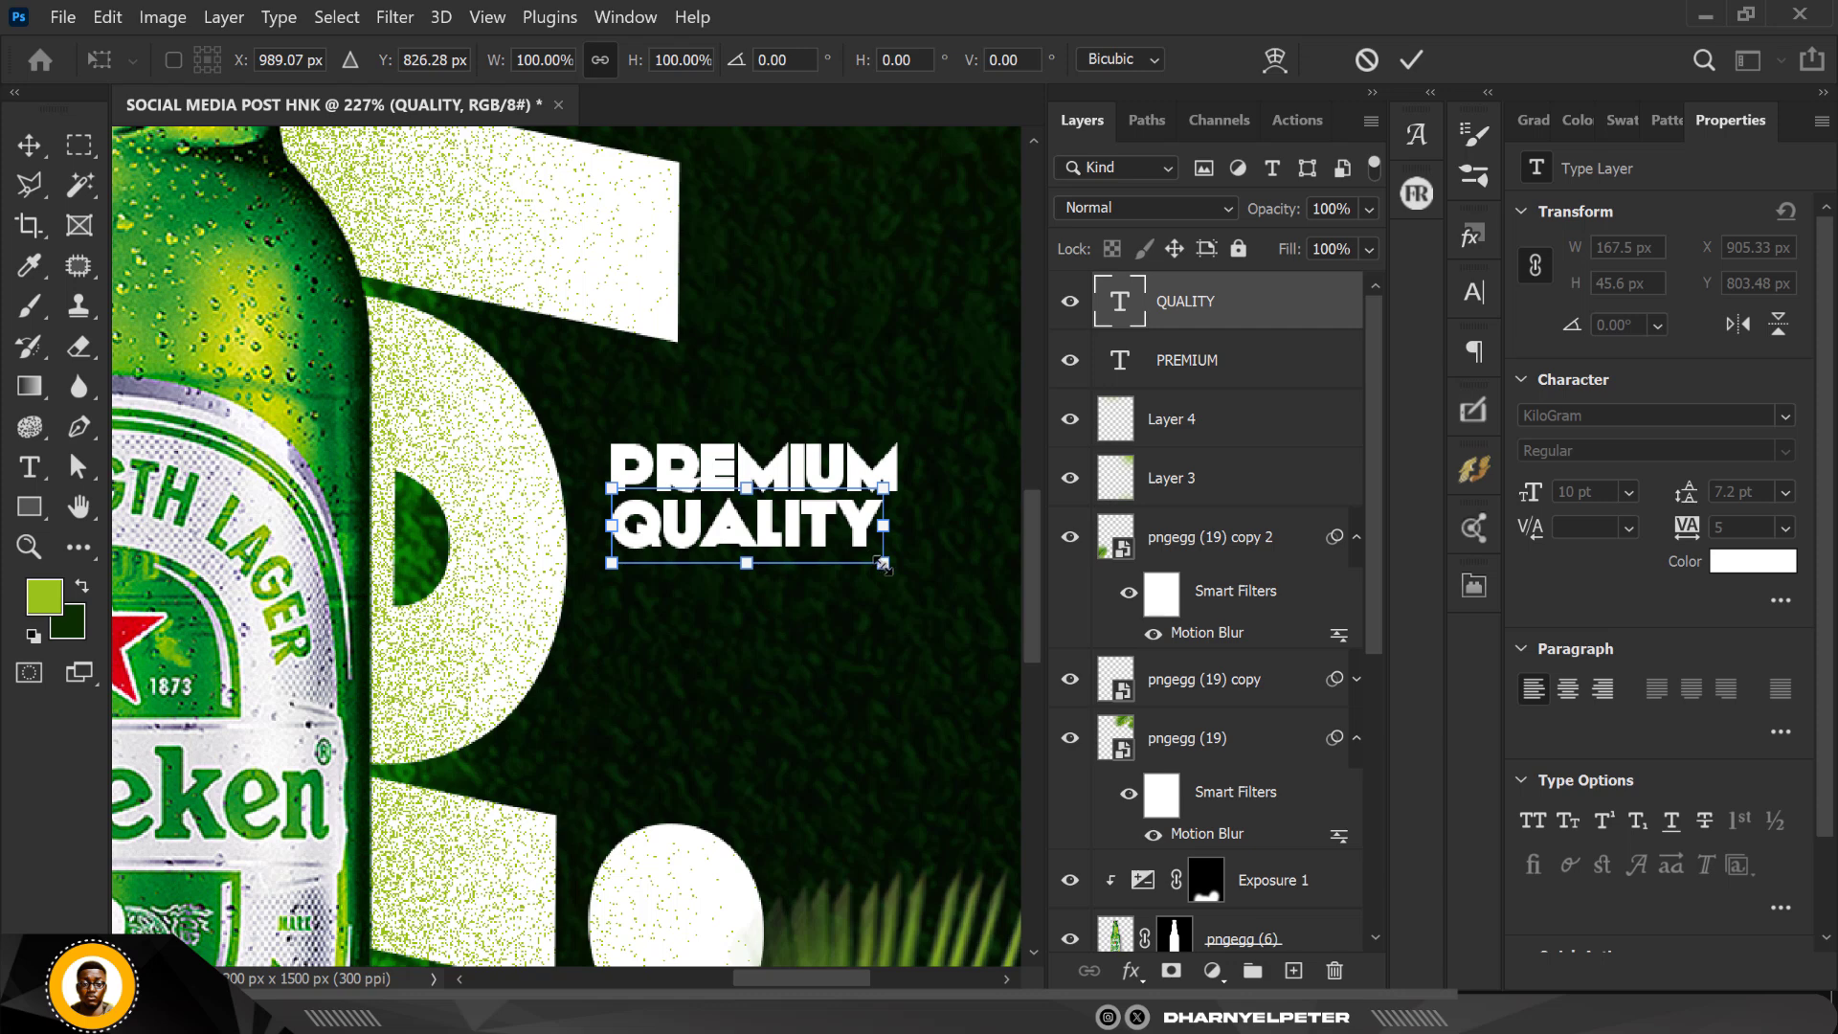
drag(881, 563, 887, 570)
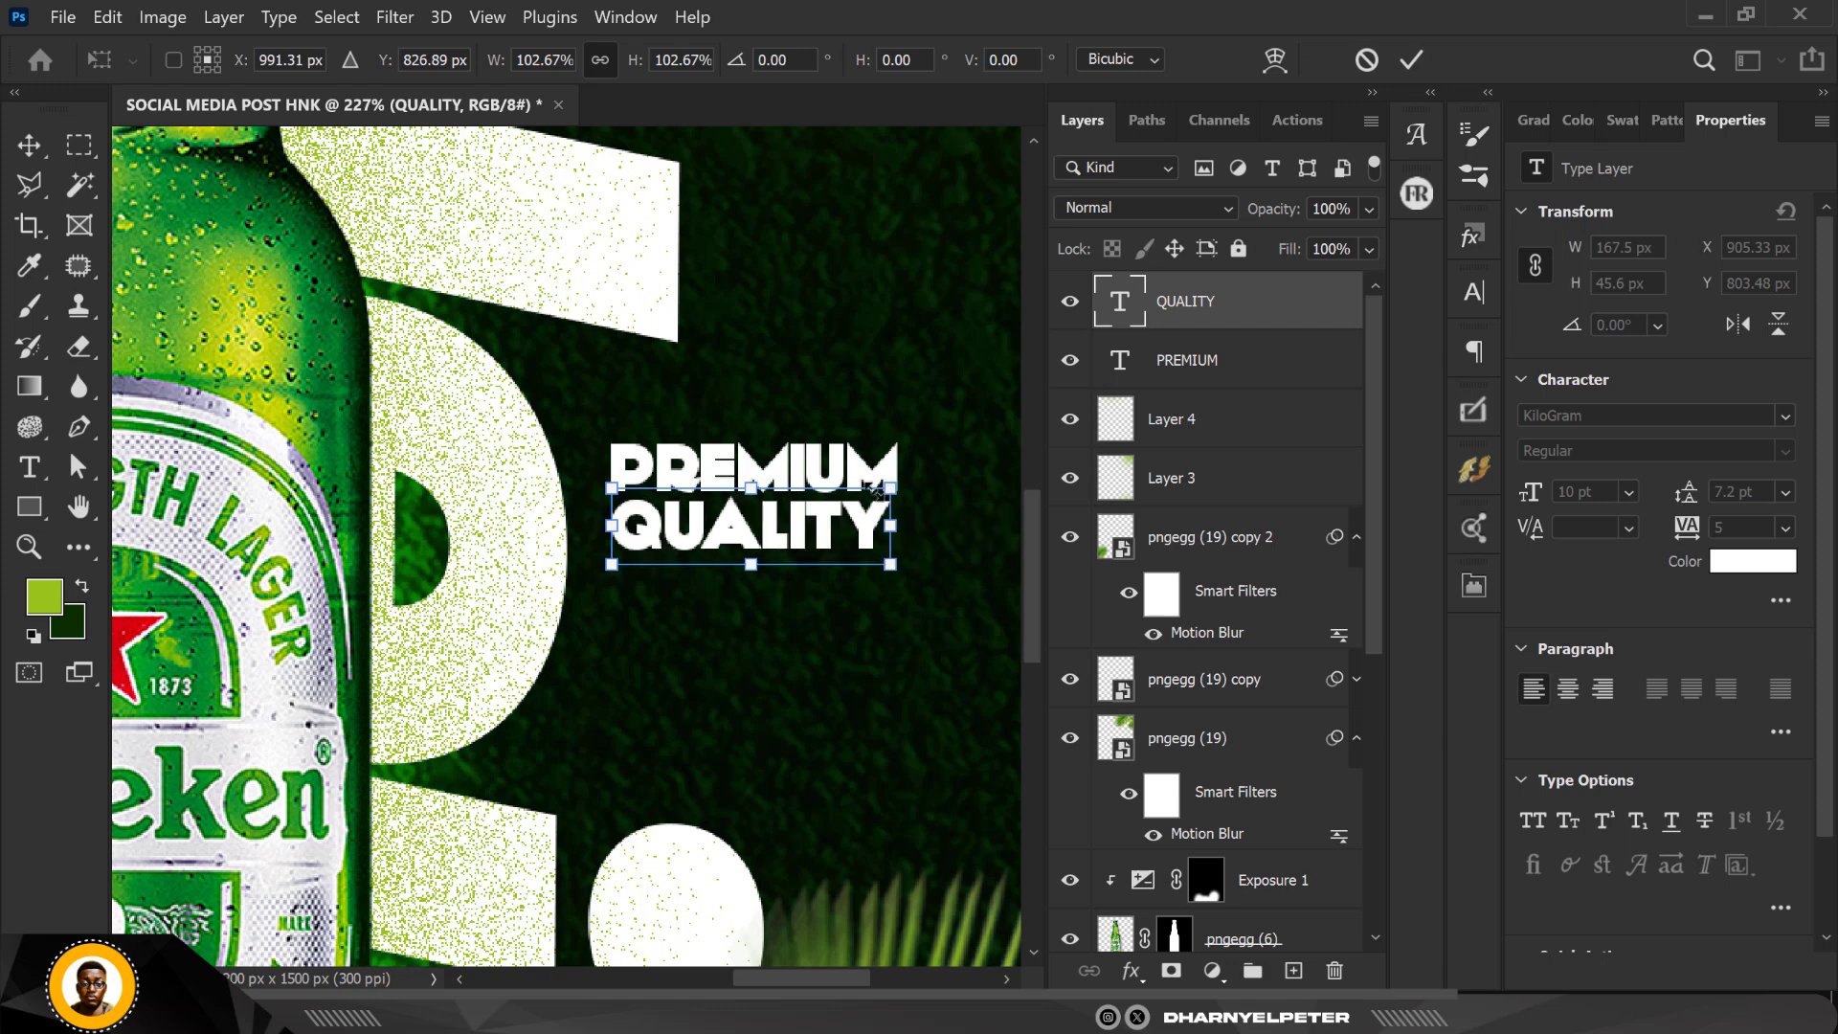
key(Return)
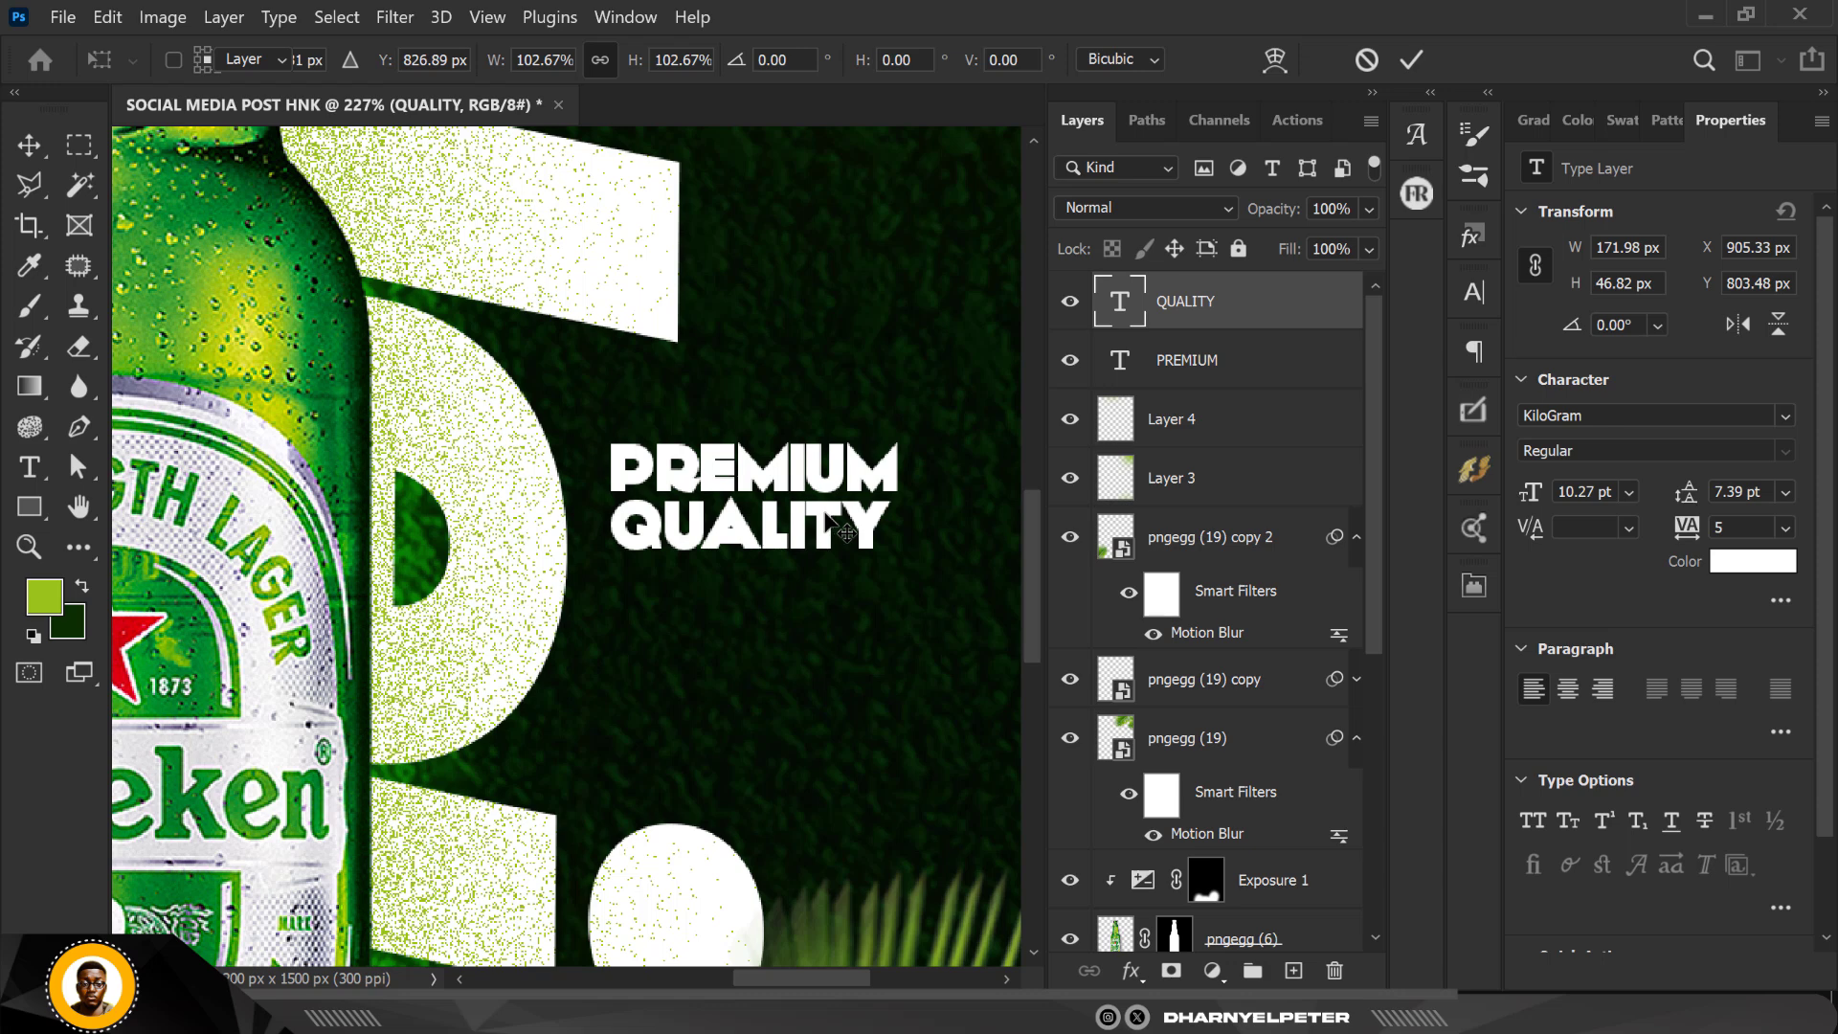
Step: Duplicate the QUALITY text about 96 px straight down and select the copy's layer
drag(831, 517, 829, 678)
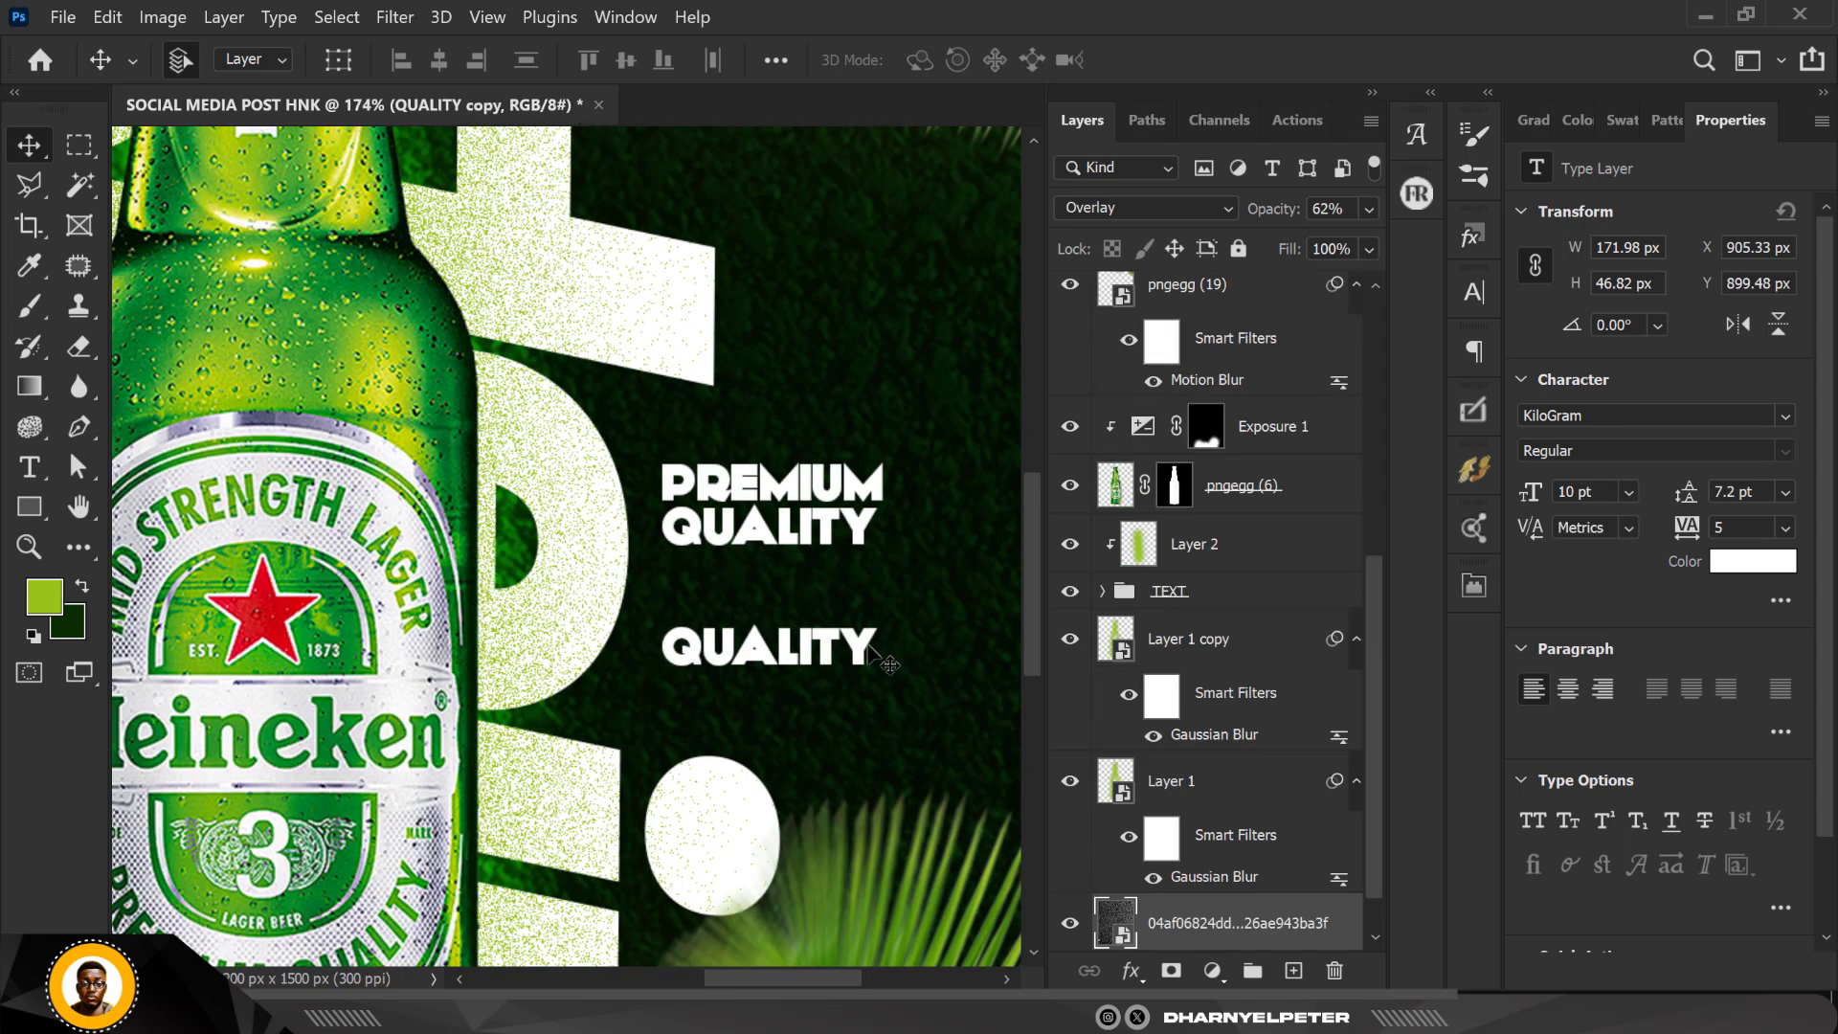
click(1235, 924)
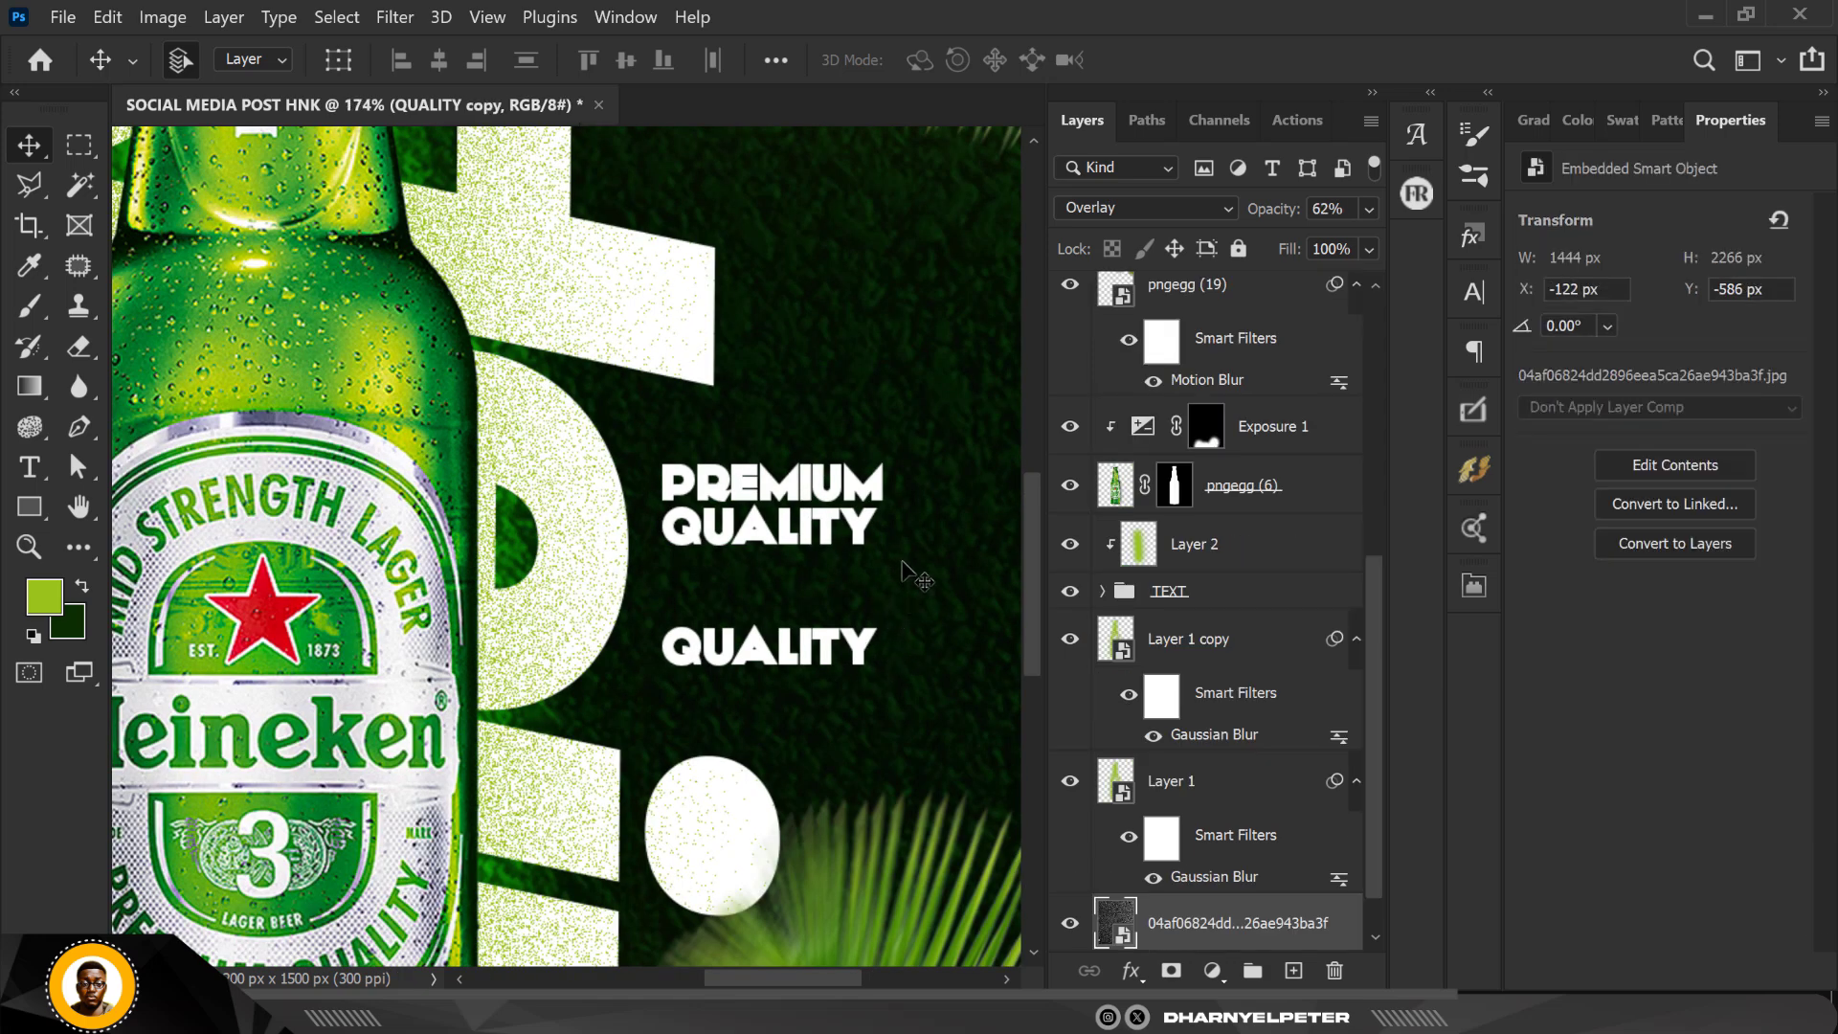
scroll(1350, 521, up, 10)
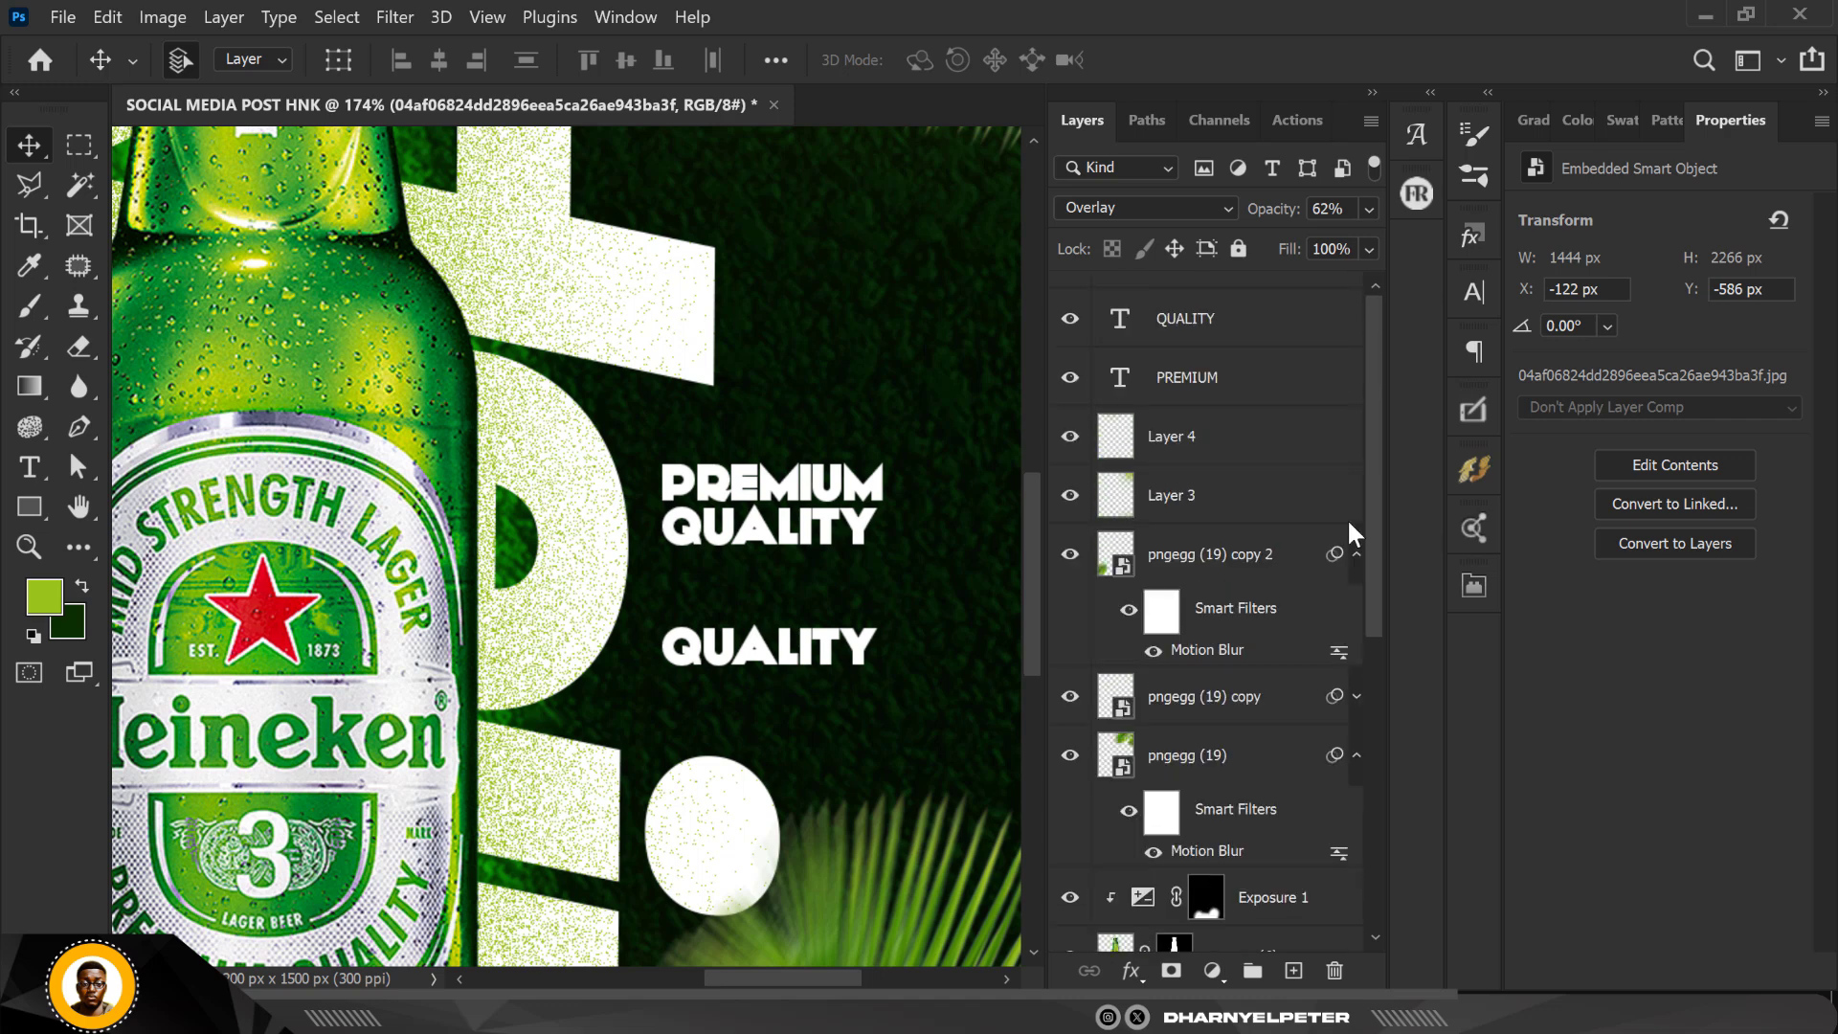
click(1190, 323)
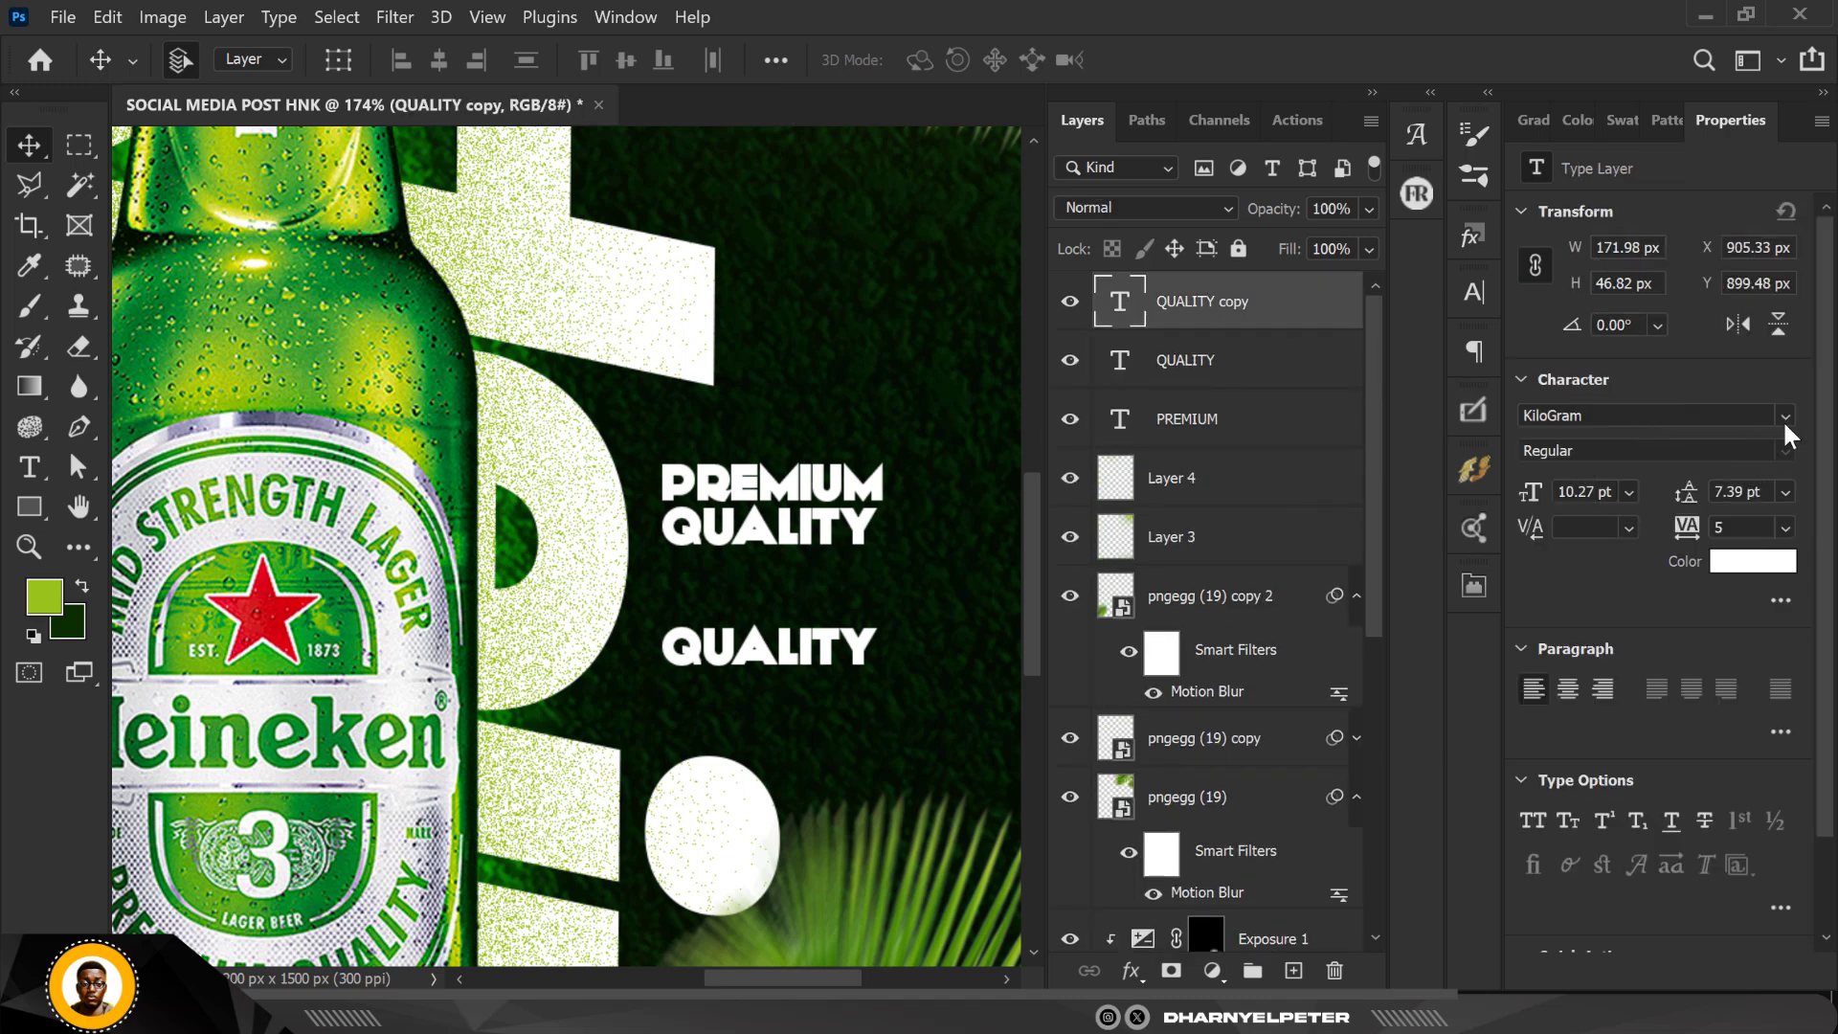
Step: Set the lower QUALITY copy's font to Montserrat Black
click(1785, 417)
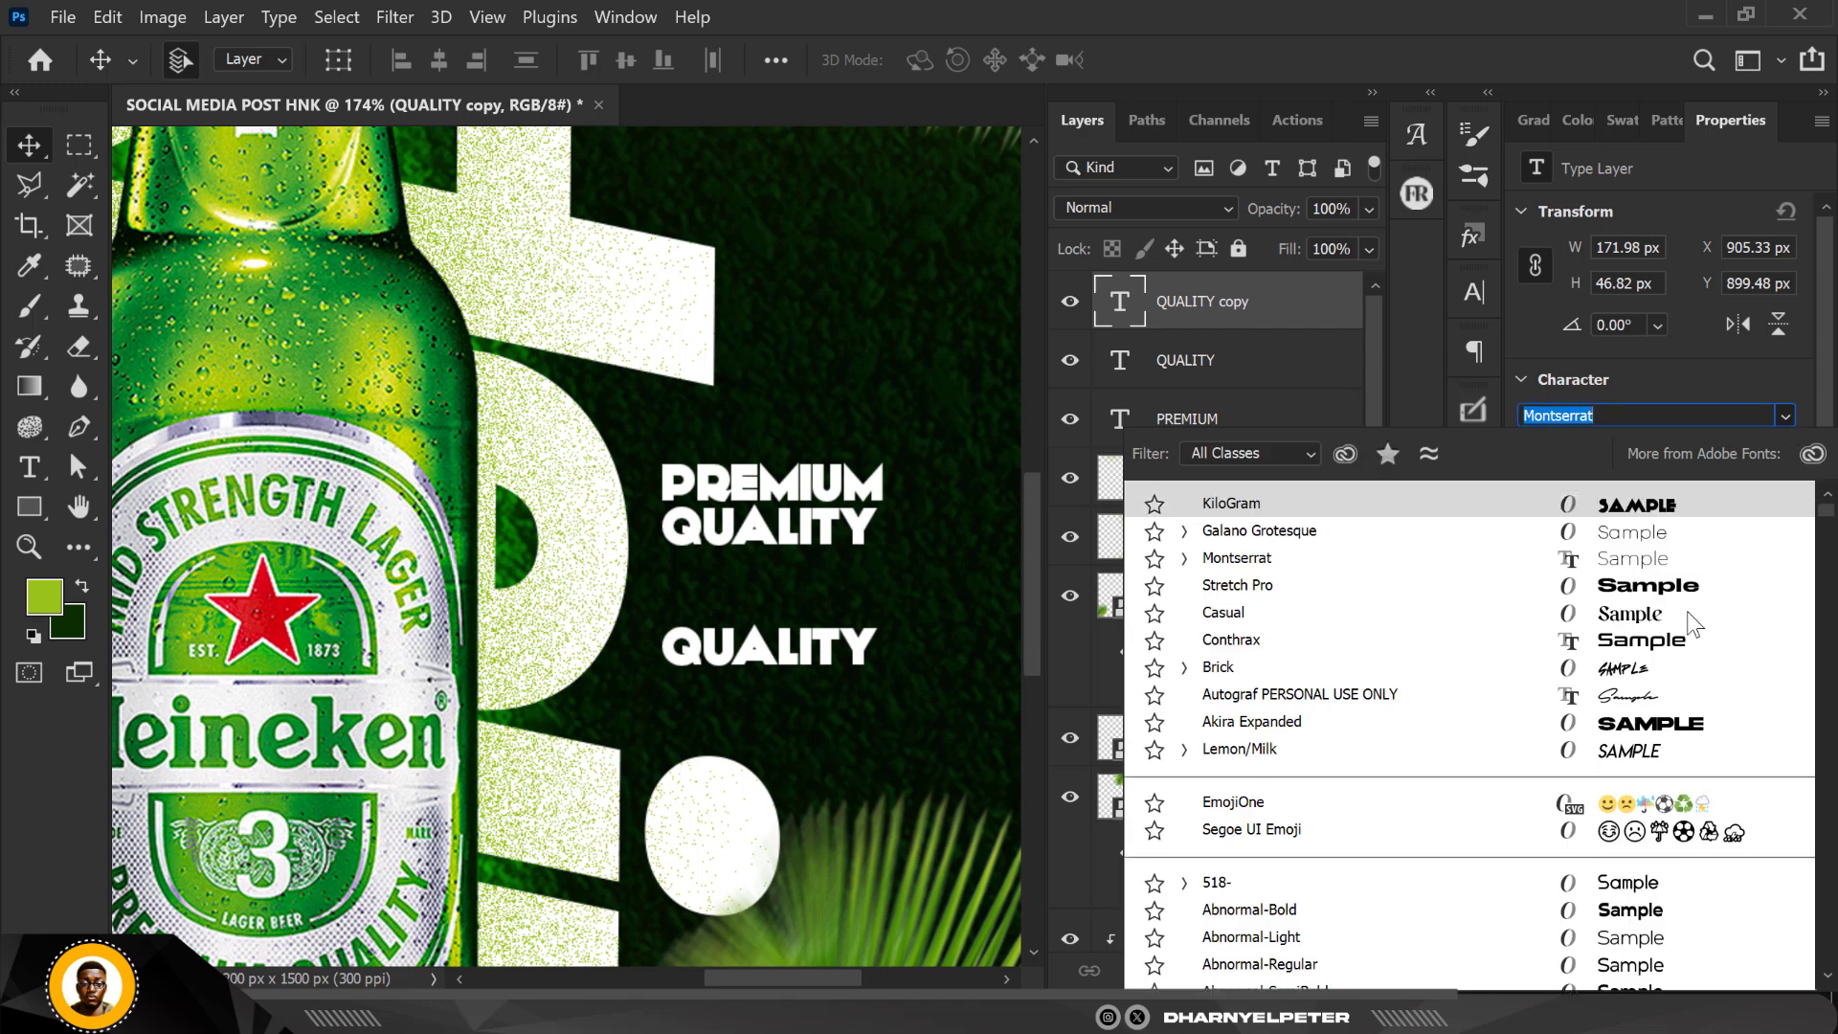
click(1185, 558)
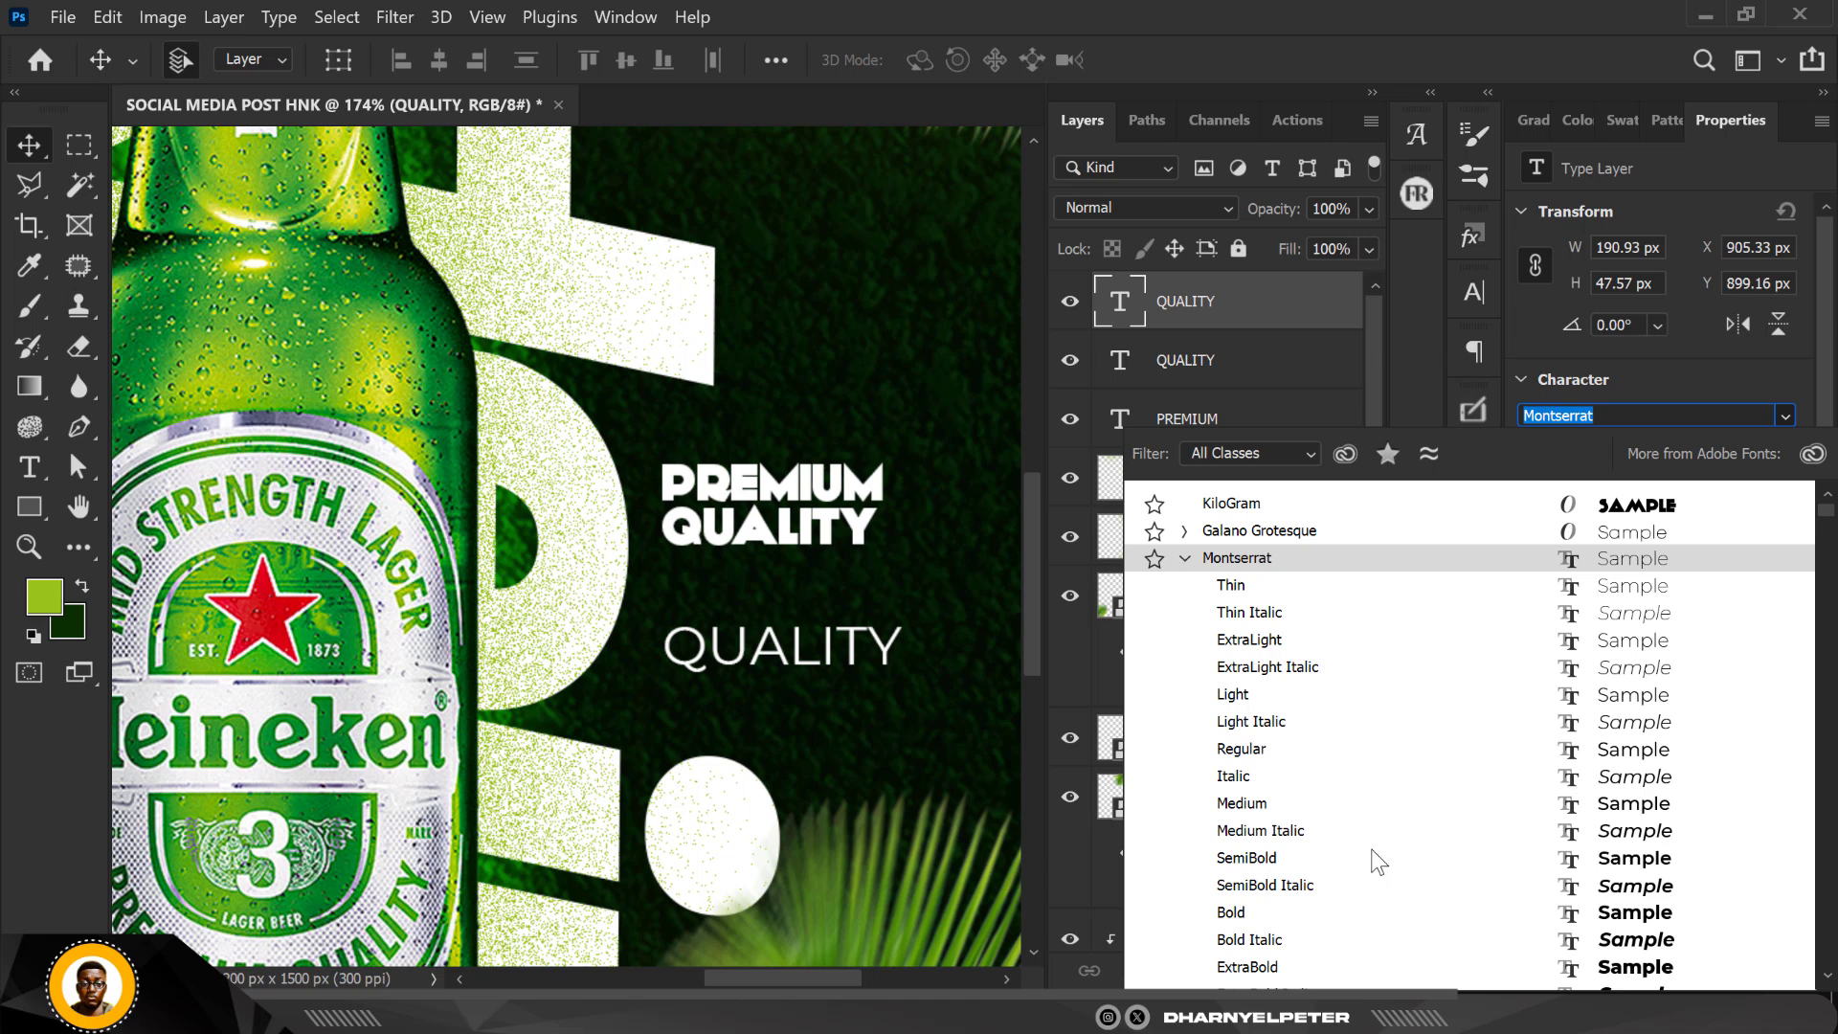
scroll(1293, 976, down, 1)
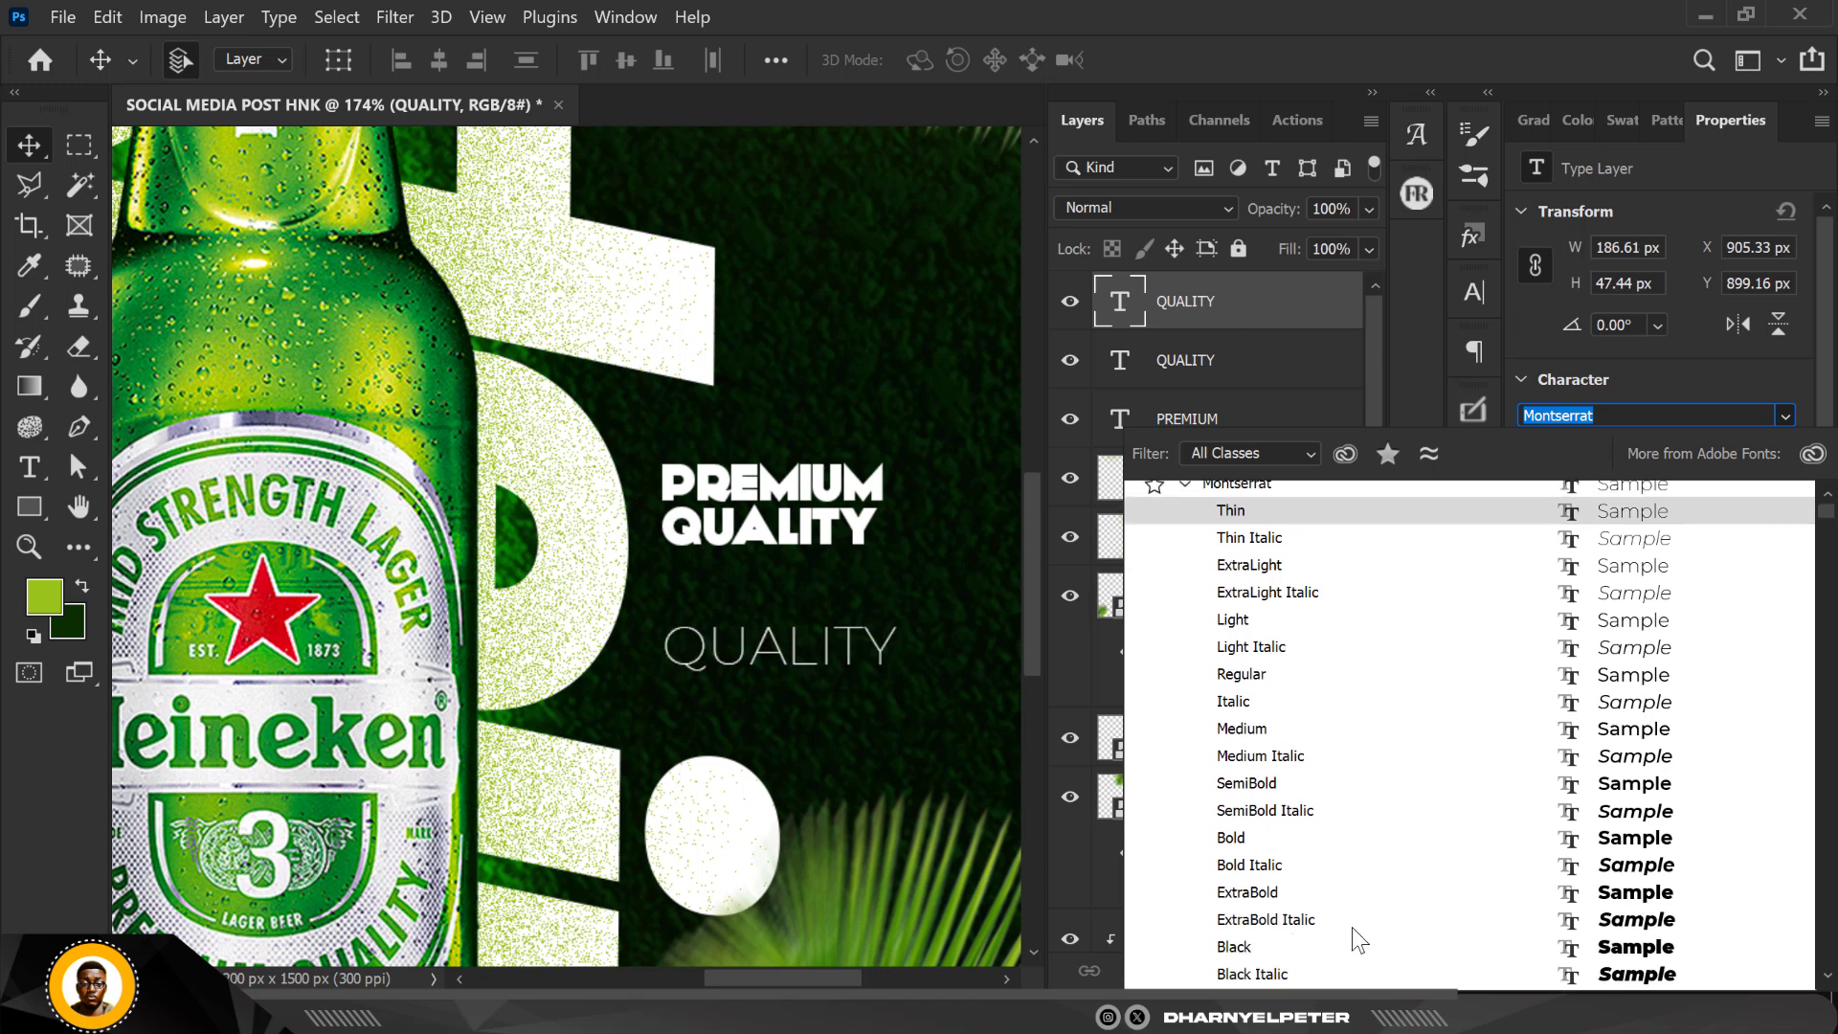
click(1235, 948)
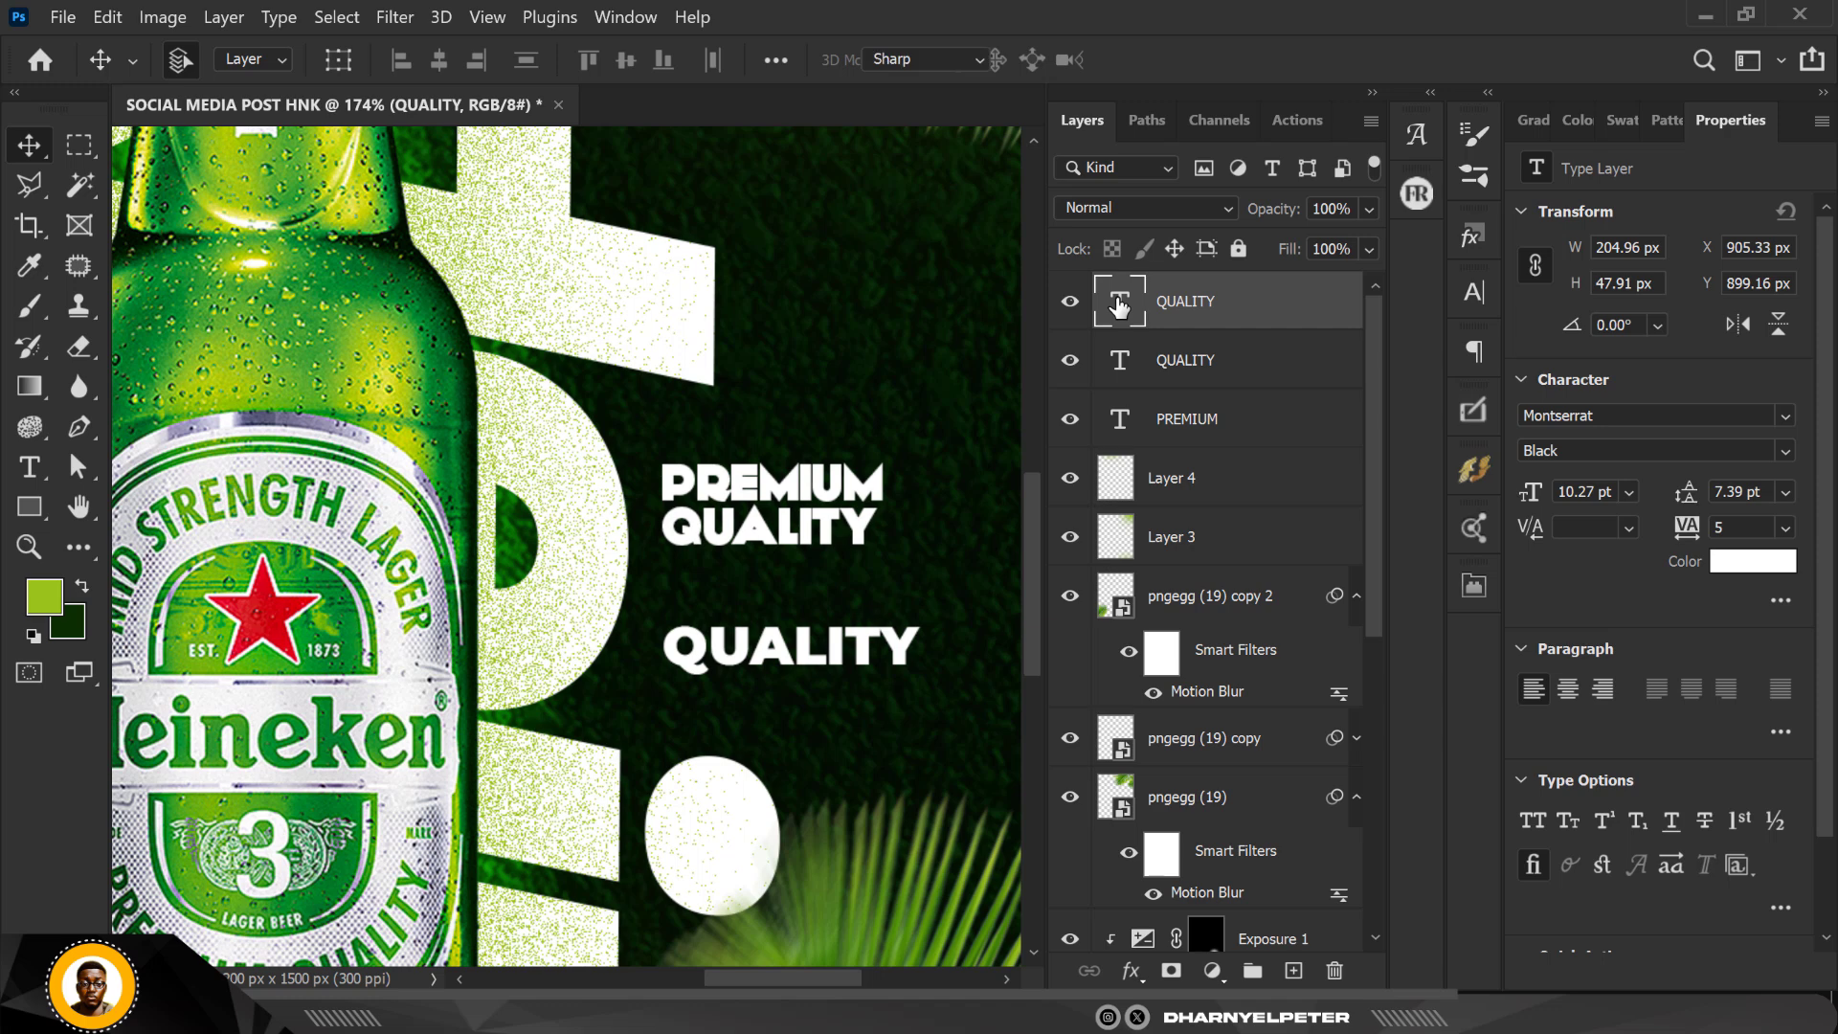
Step: Replace the lower QUALITY copy's wording with $5
double_click(1118, 305)
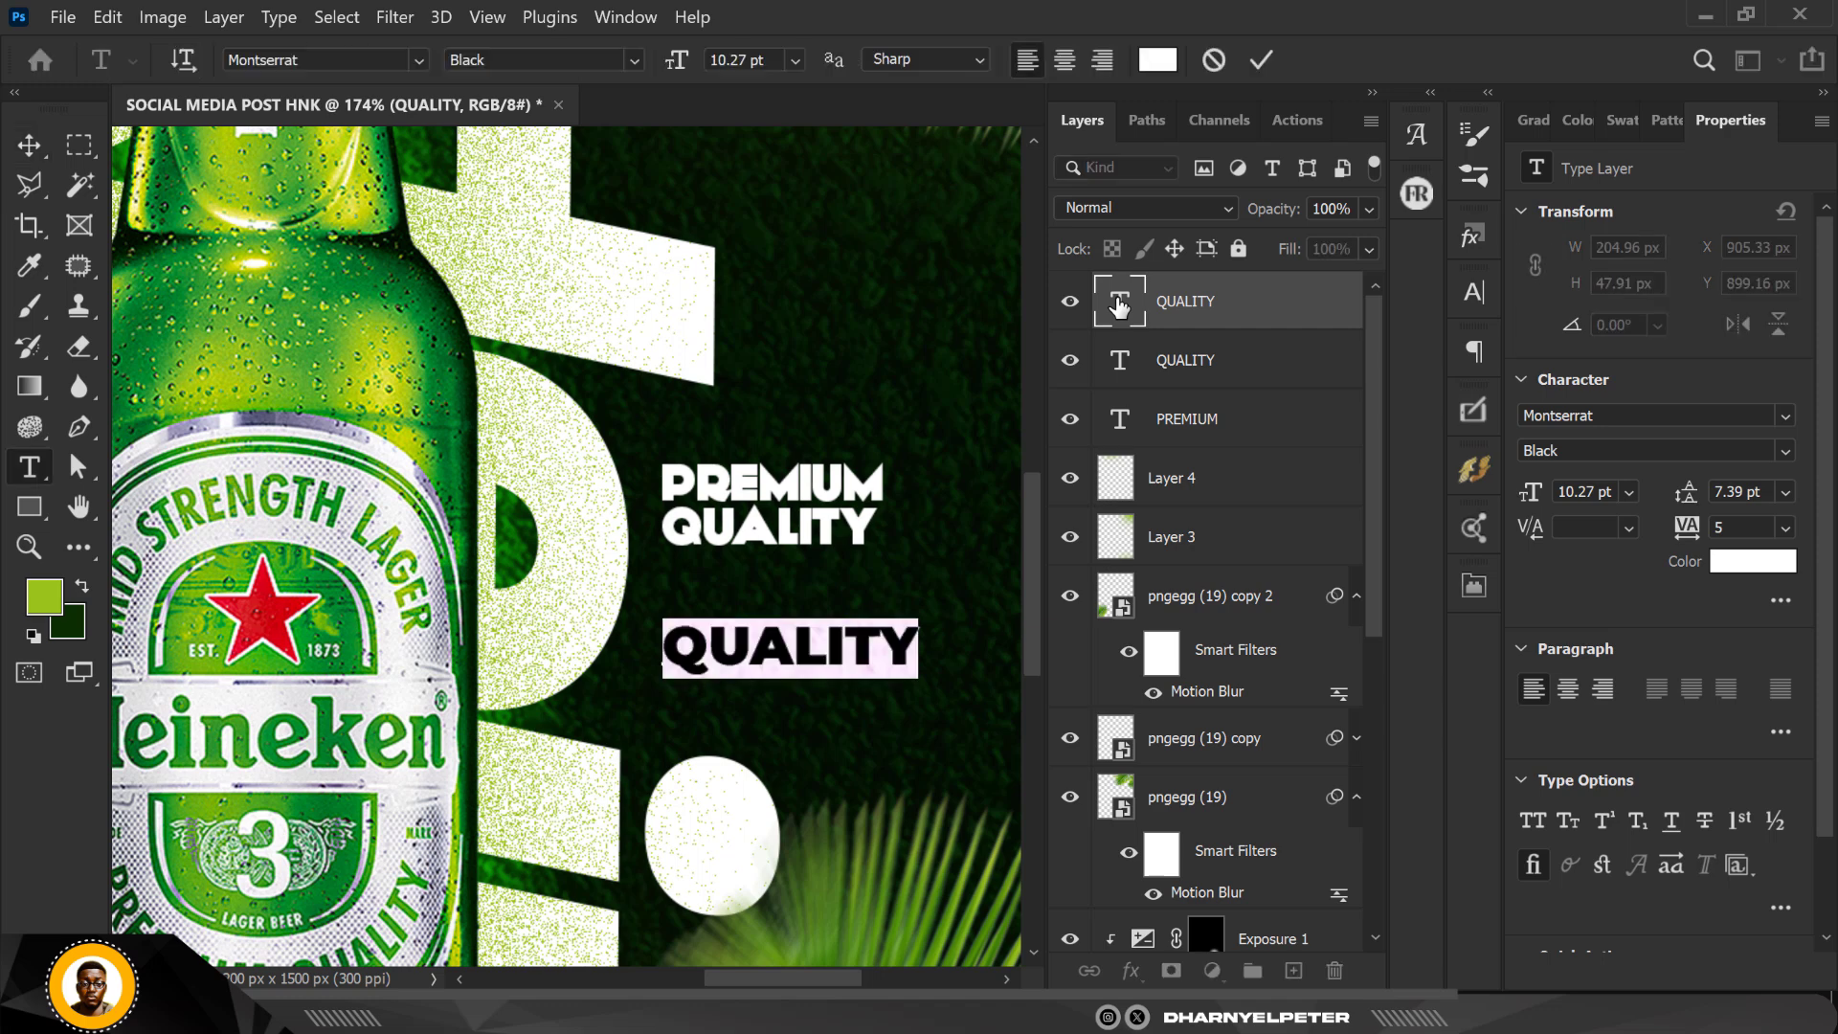
text($)
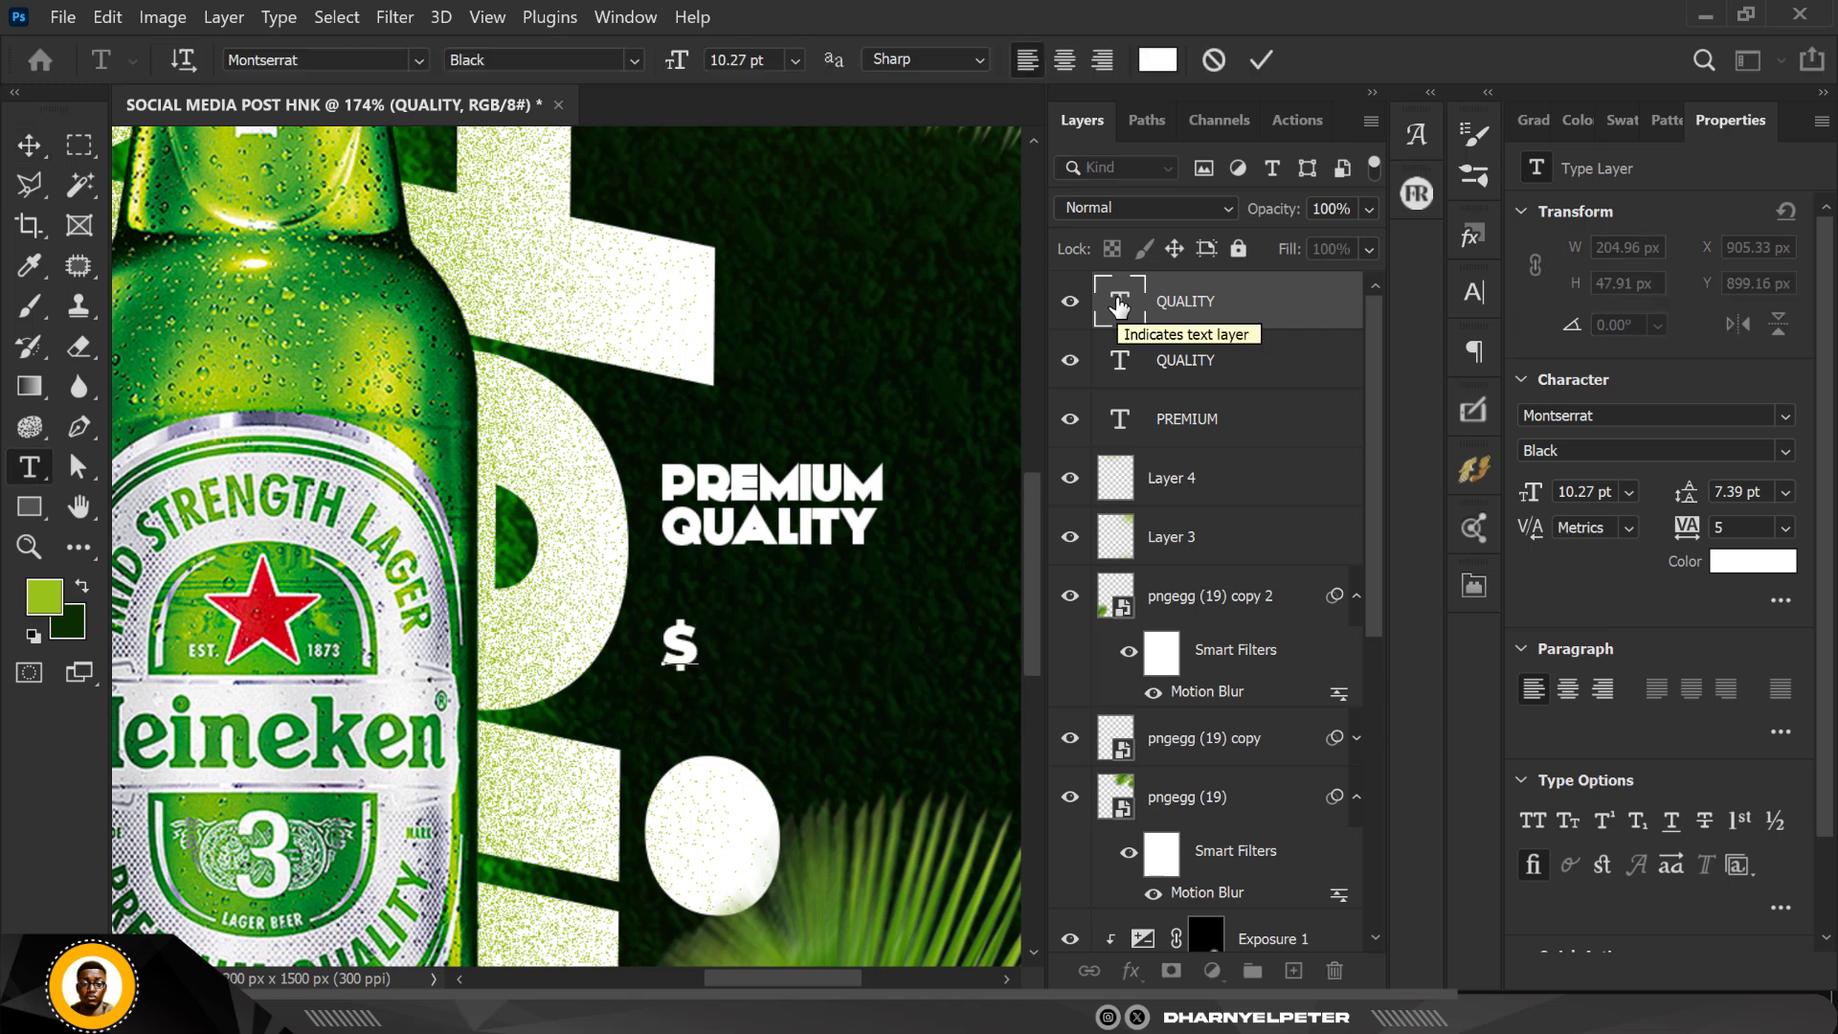
text(5)
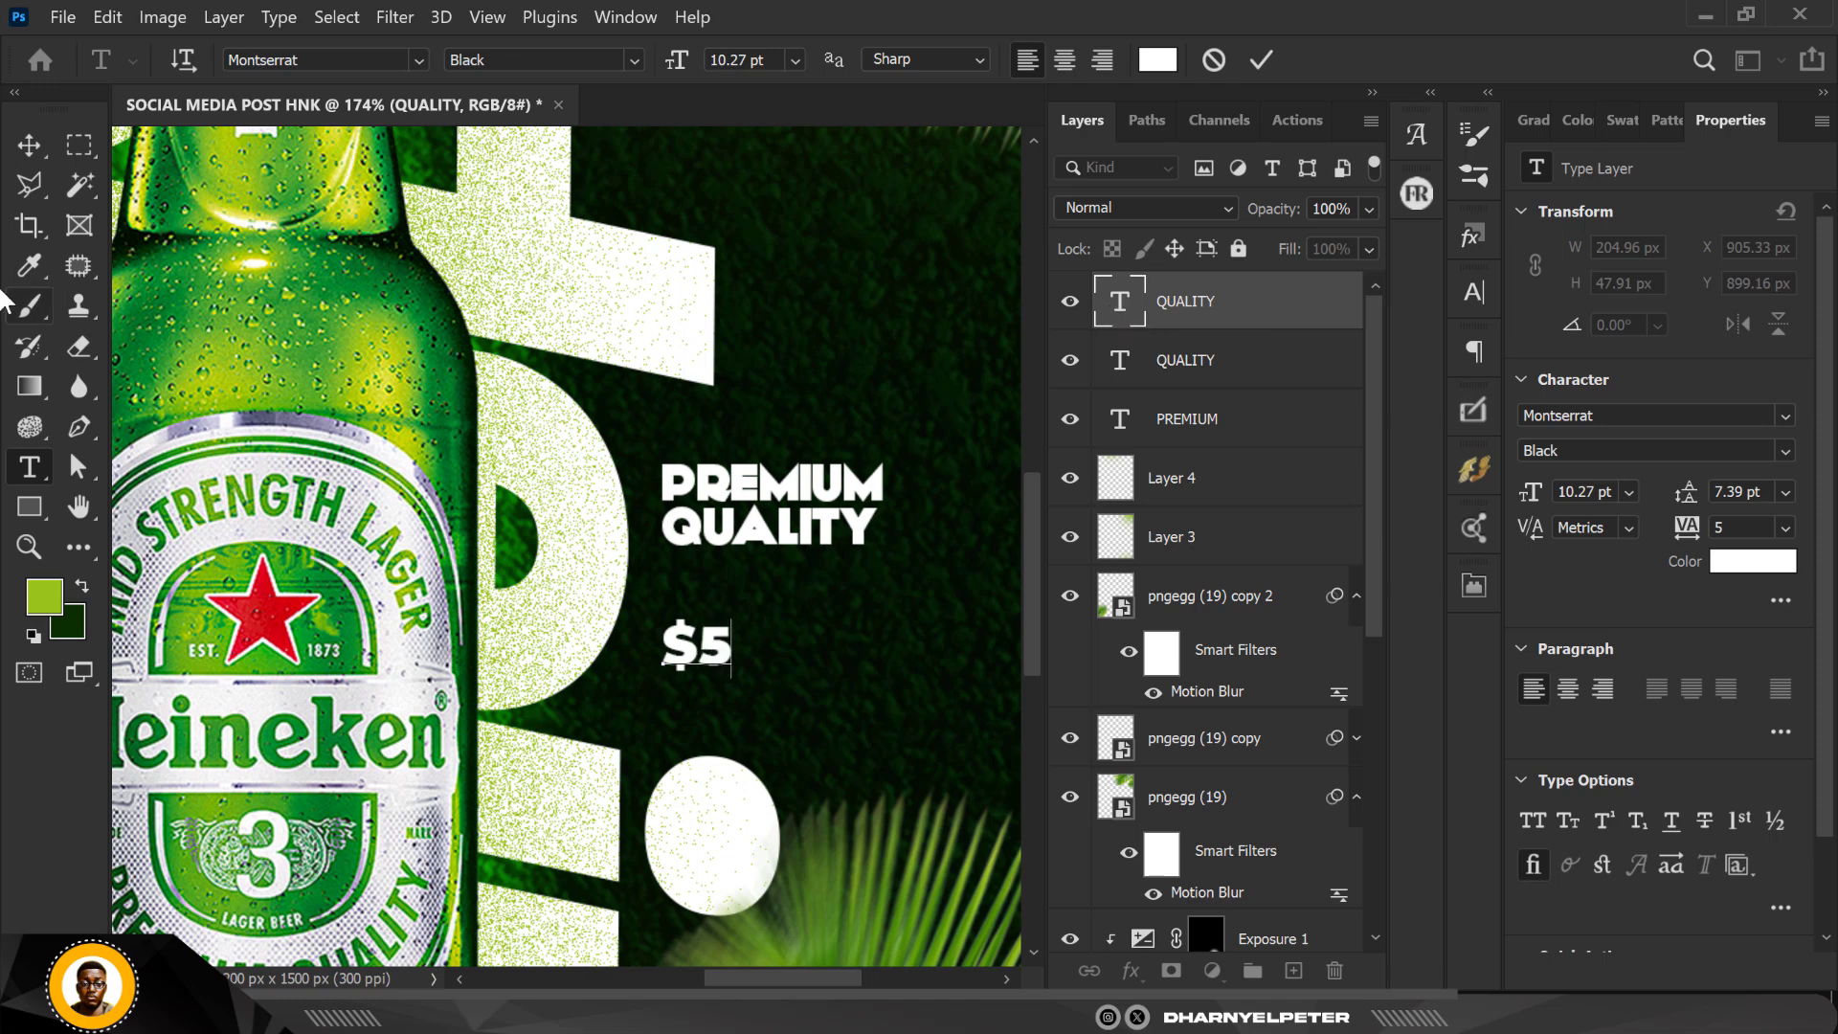
click(29, 145)
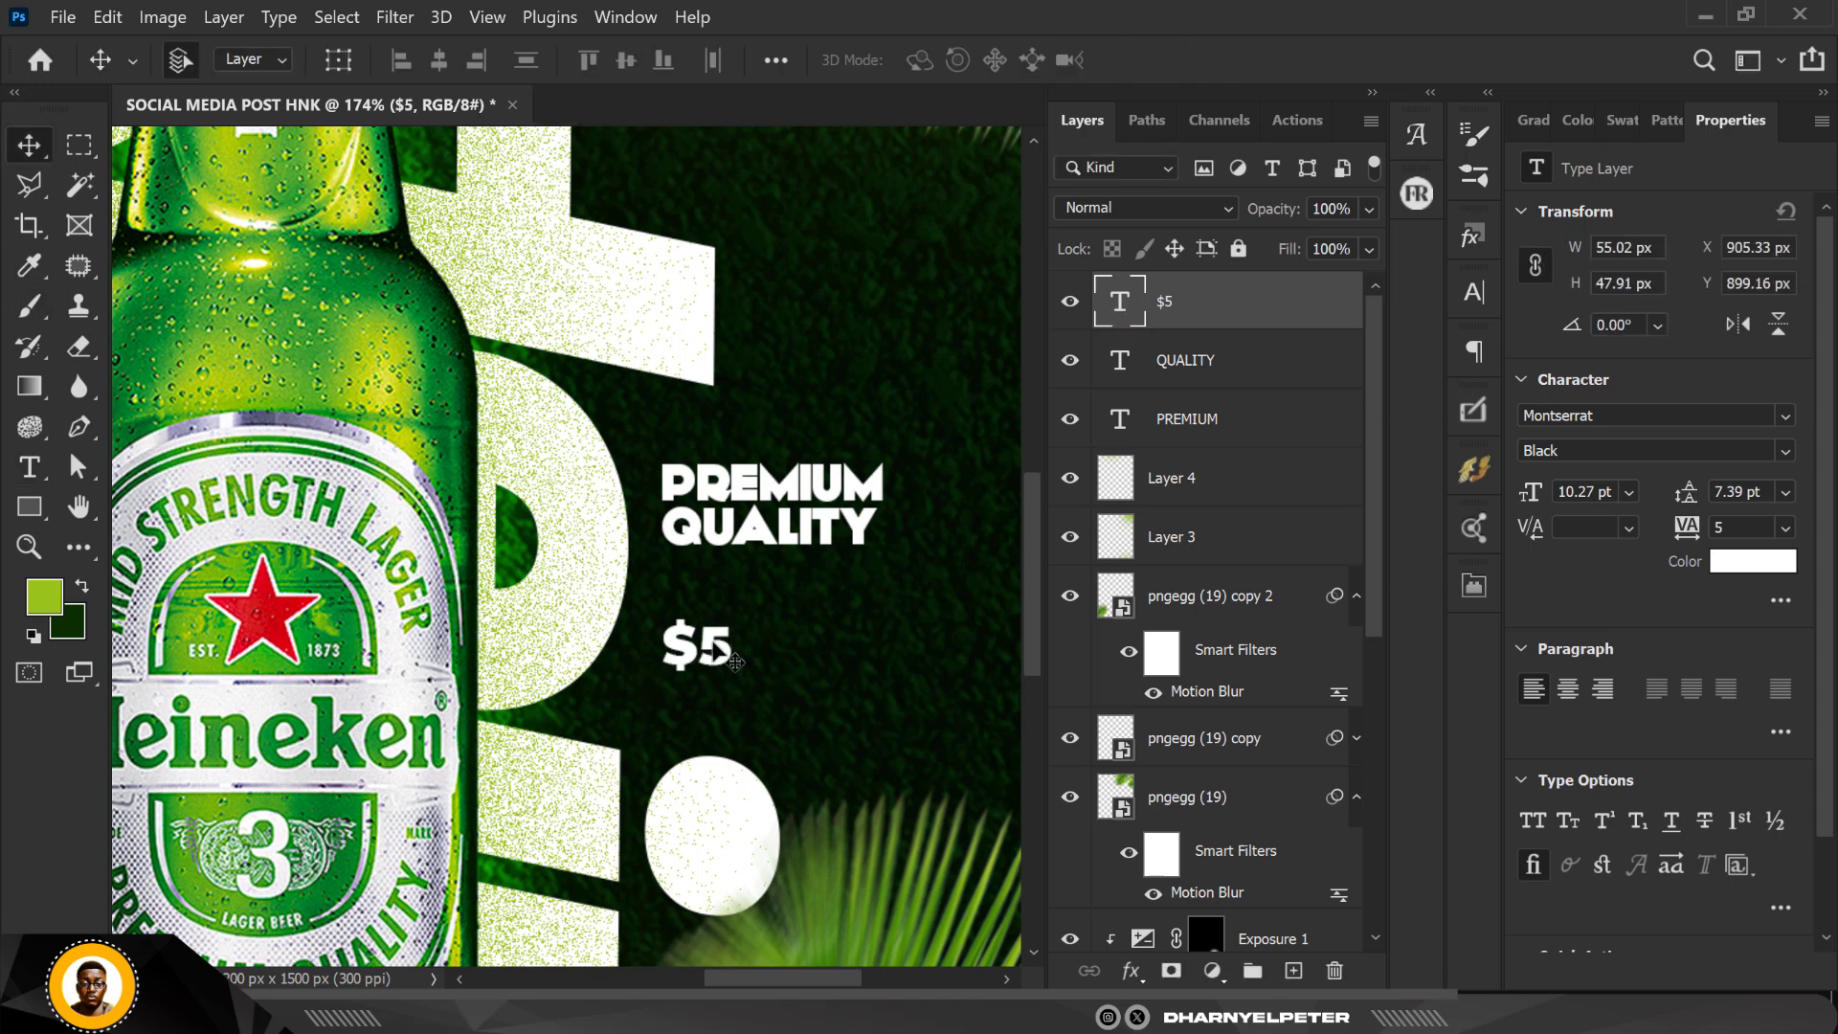
Step: Scale the $5 text to about 256%, filling the space under QUALITY, and nudge it 1 px to the right
drag(717, 670, 849, 718)
key(ctrl+t)
key(Return)
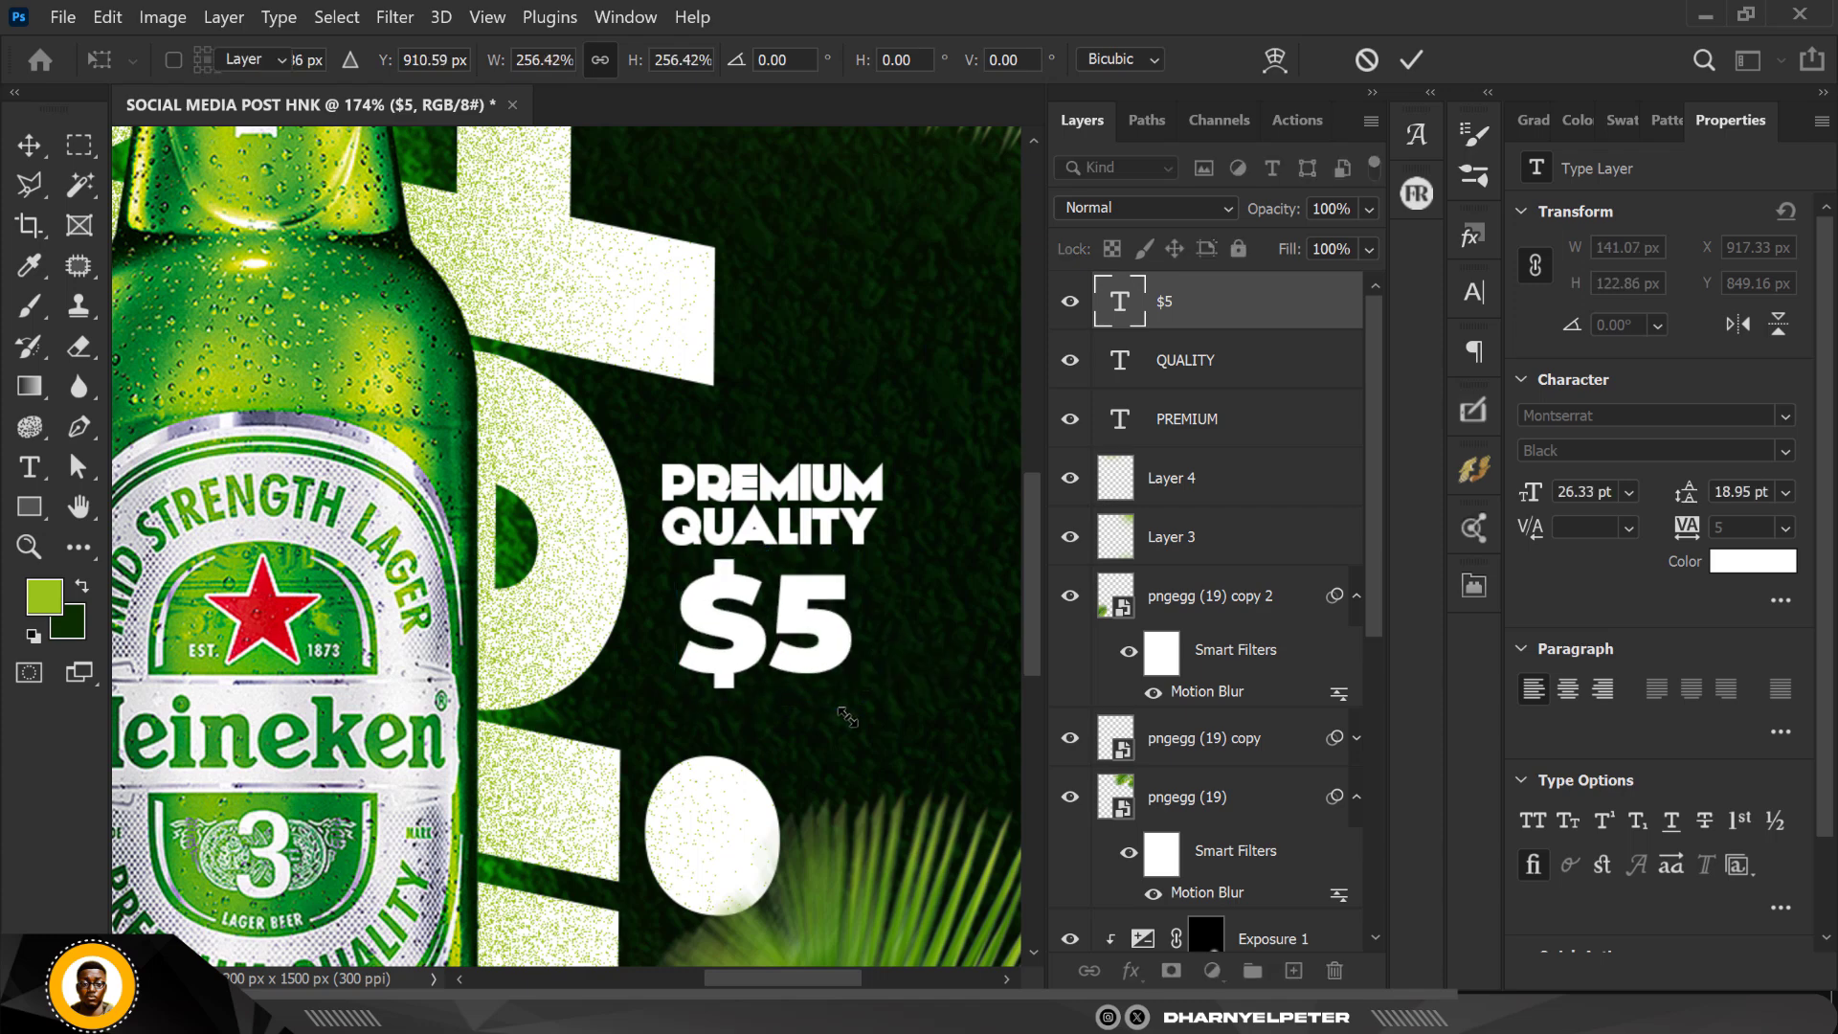
scroll(814, 431, down, 10)
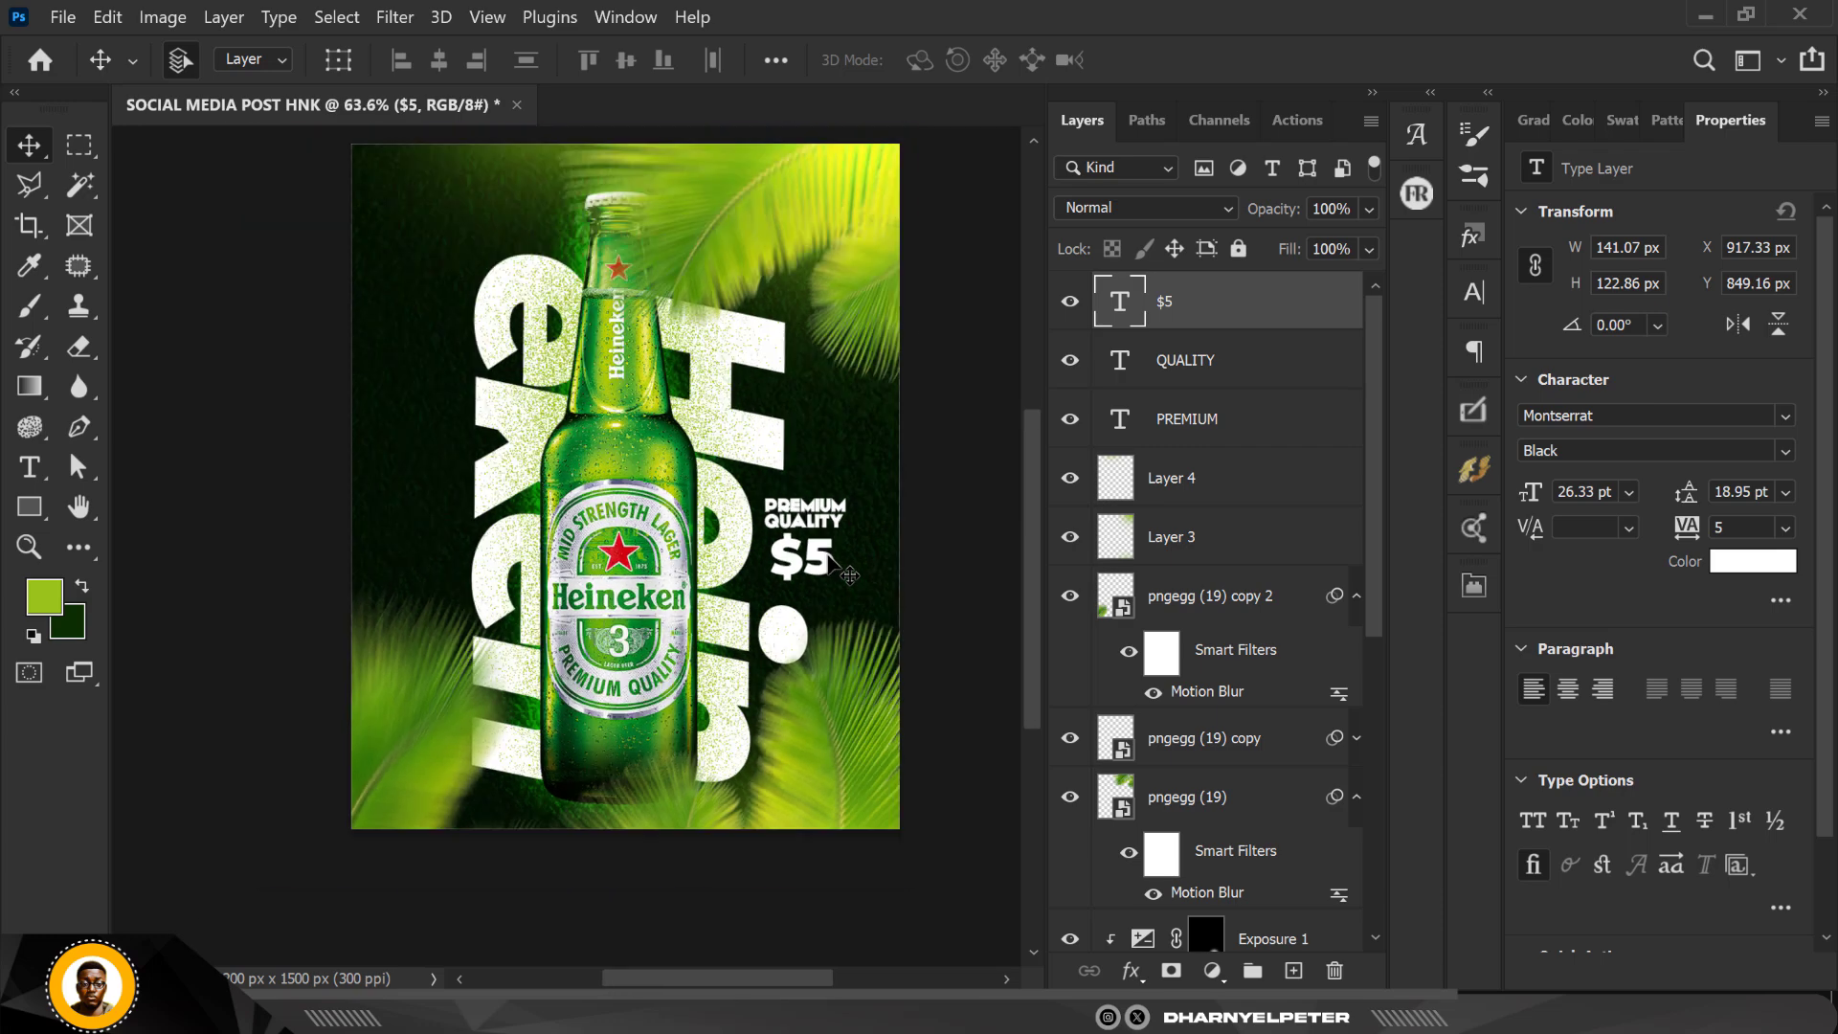
scroll(838, 652, up, 8)
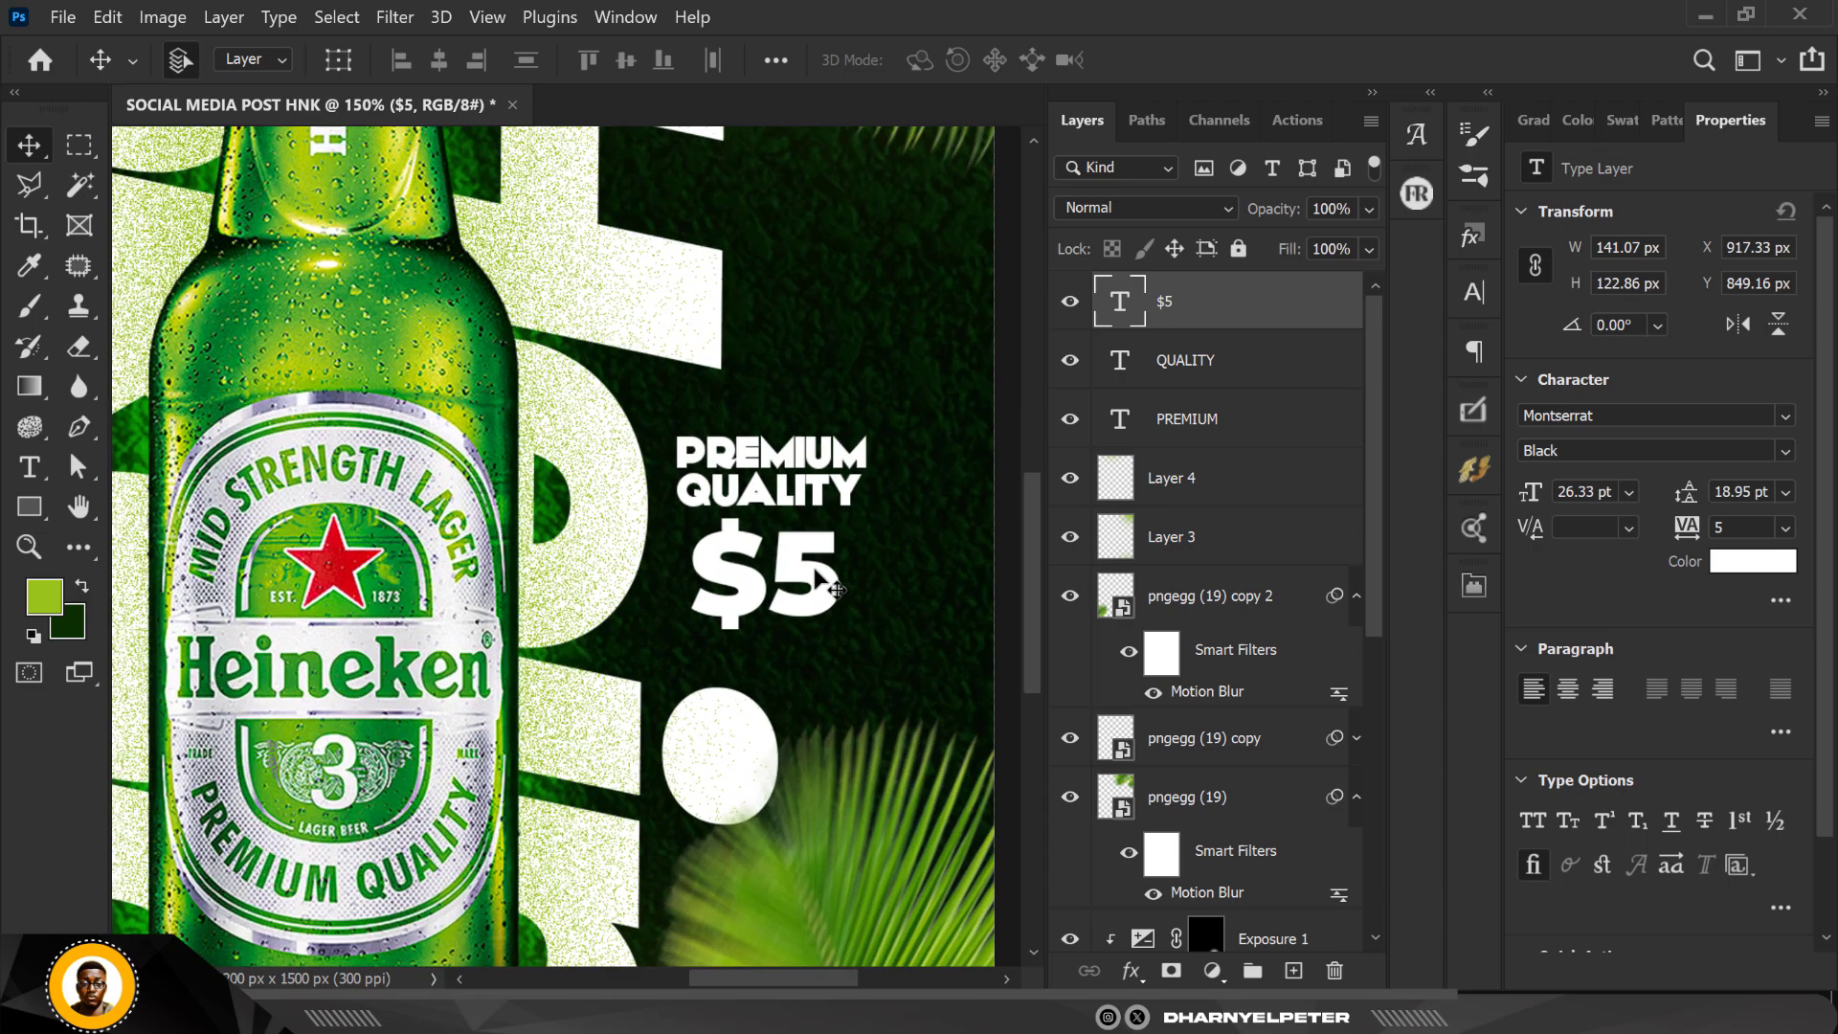
key(Right)
scroll(855, 476, down, 7)
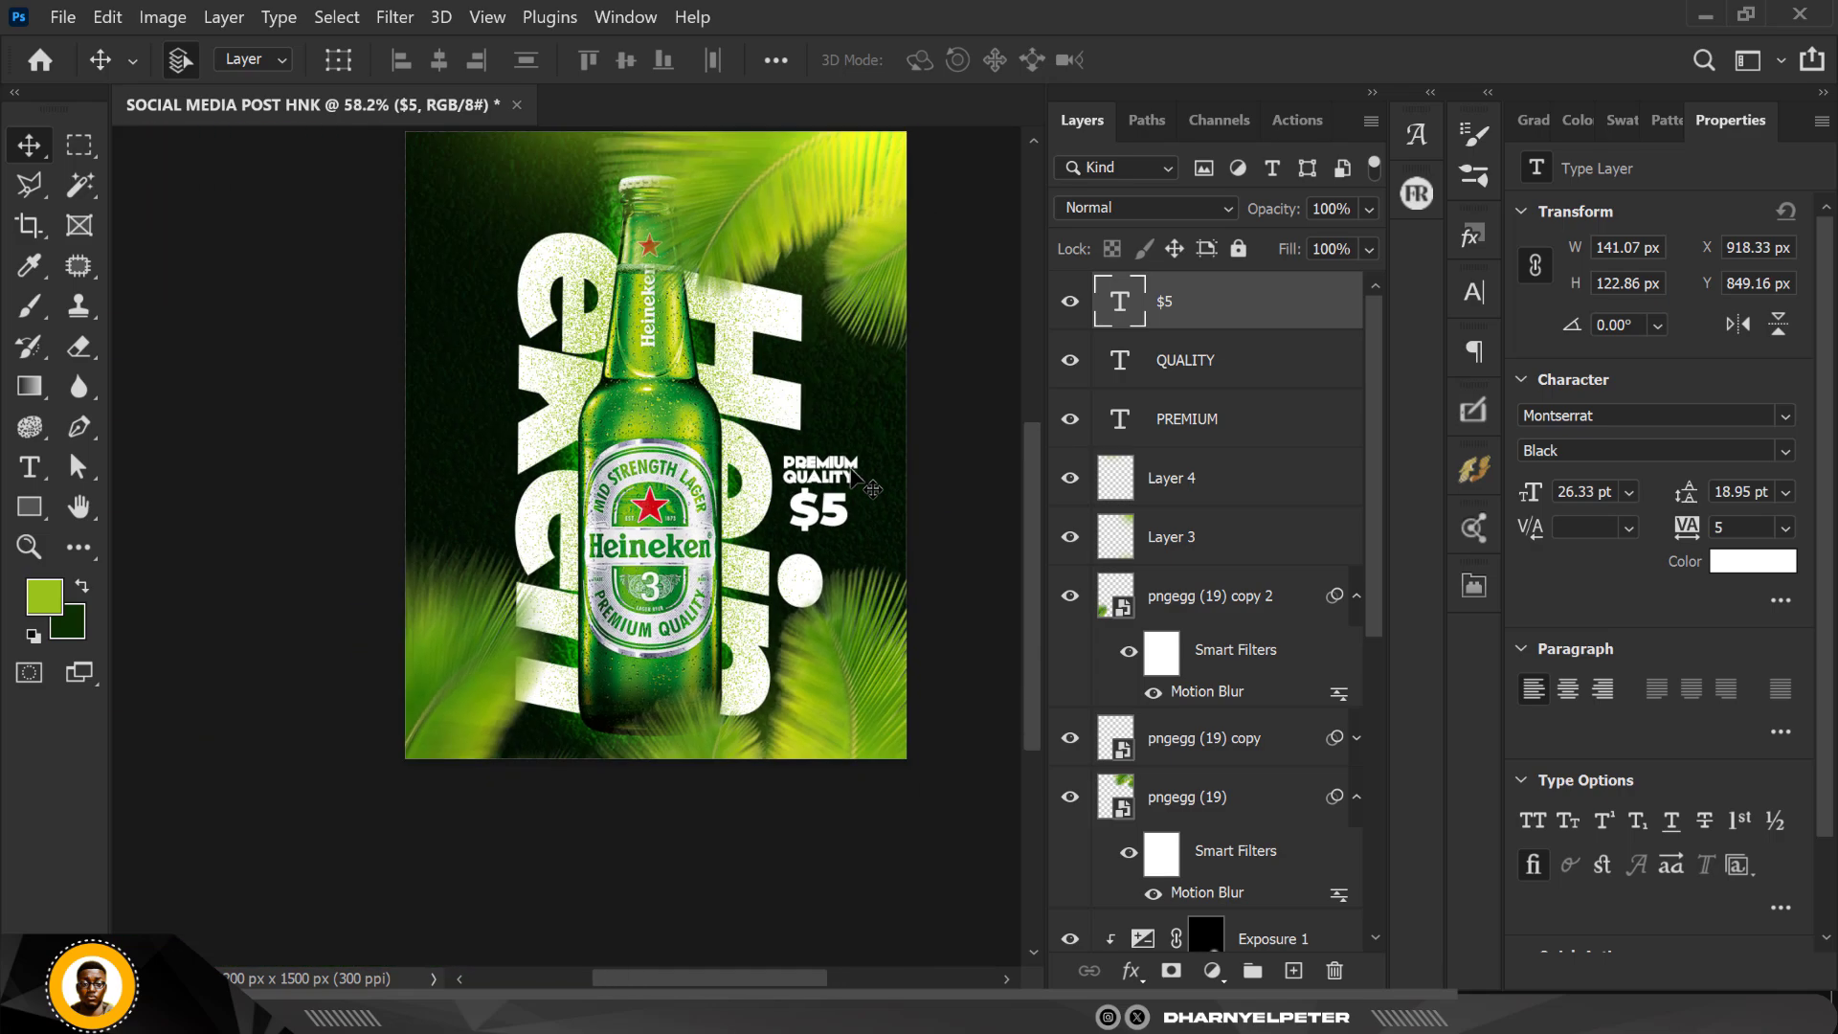
Step: Check the overall layout and briefly hide and reshow the lower palm leaf layers to identify them
scroll(861, 487, up, 5)
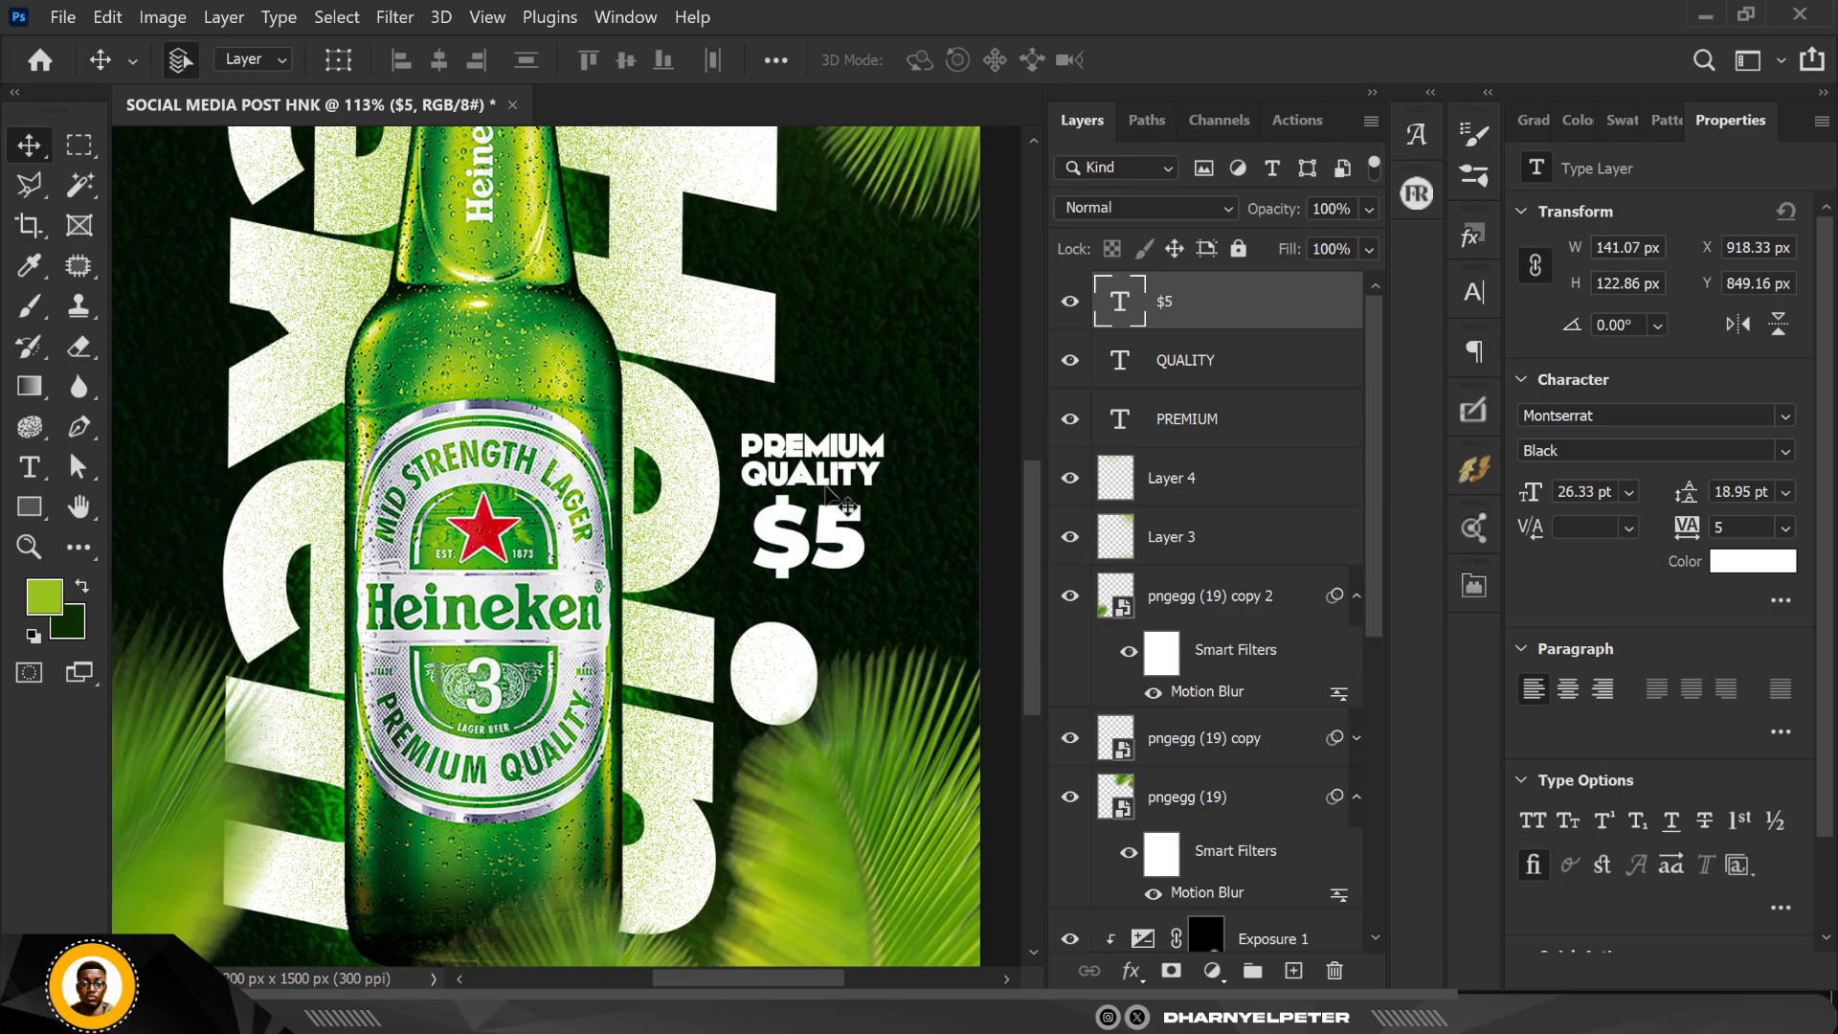
scroll(829, 575, down, 2)
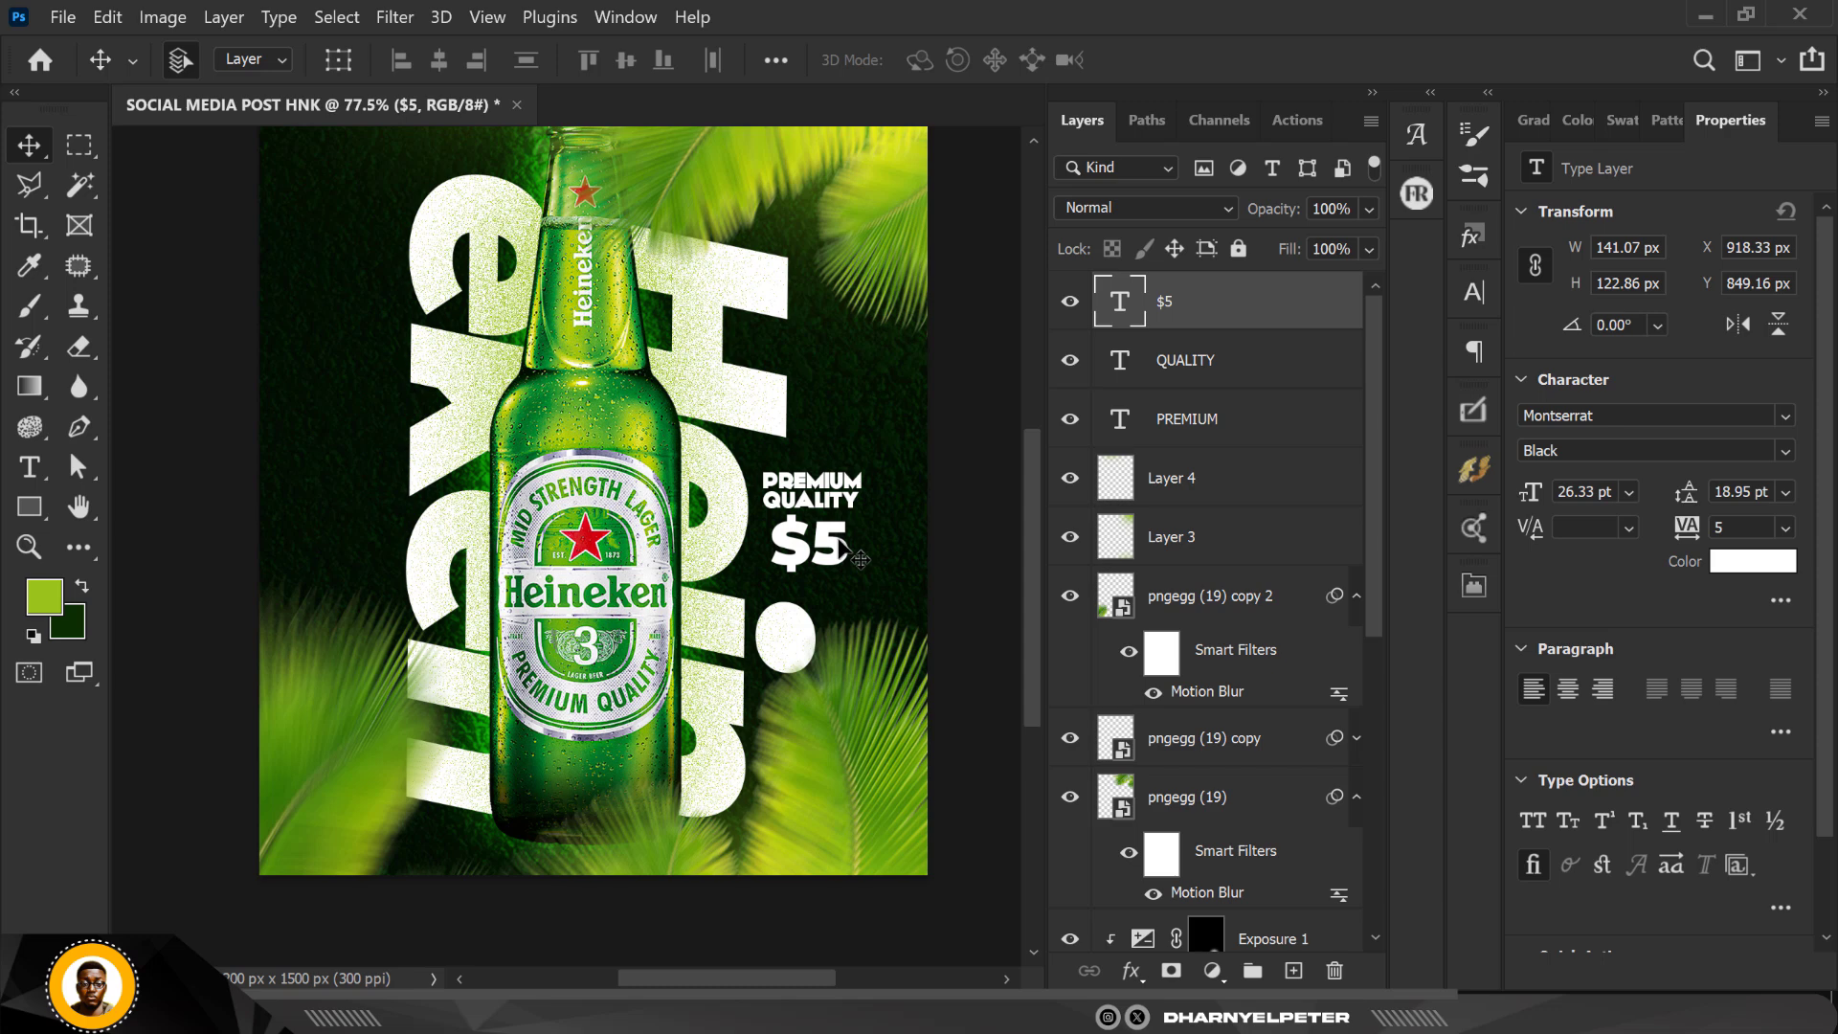
scroll(860, 558, down, 1)
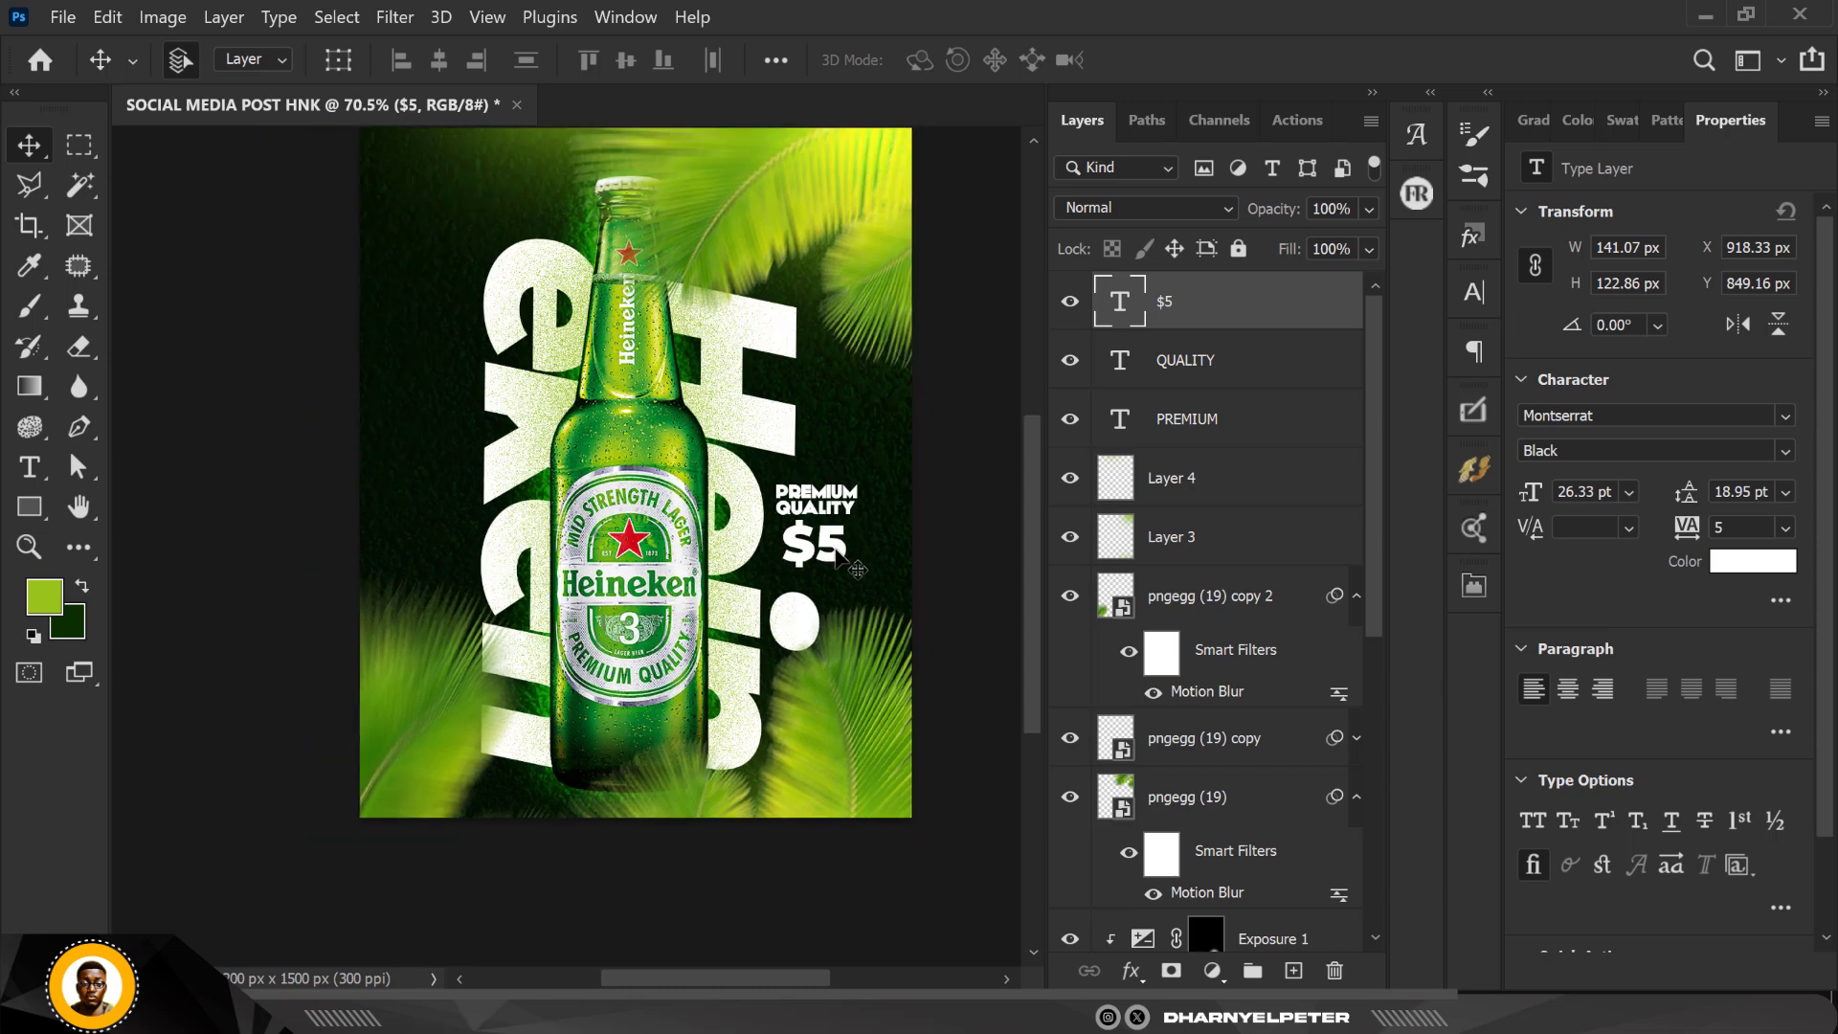
click(842, 800)
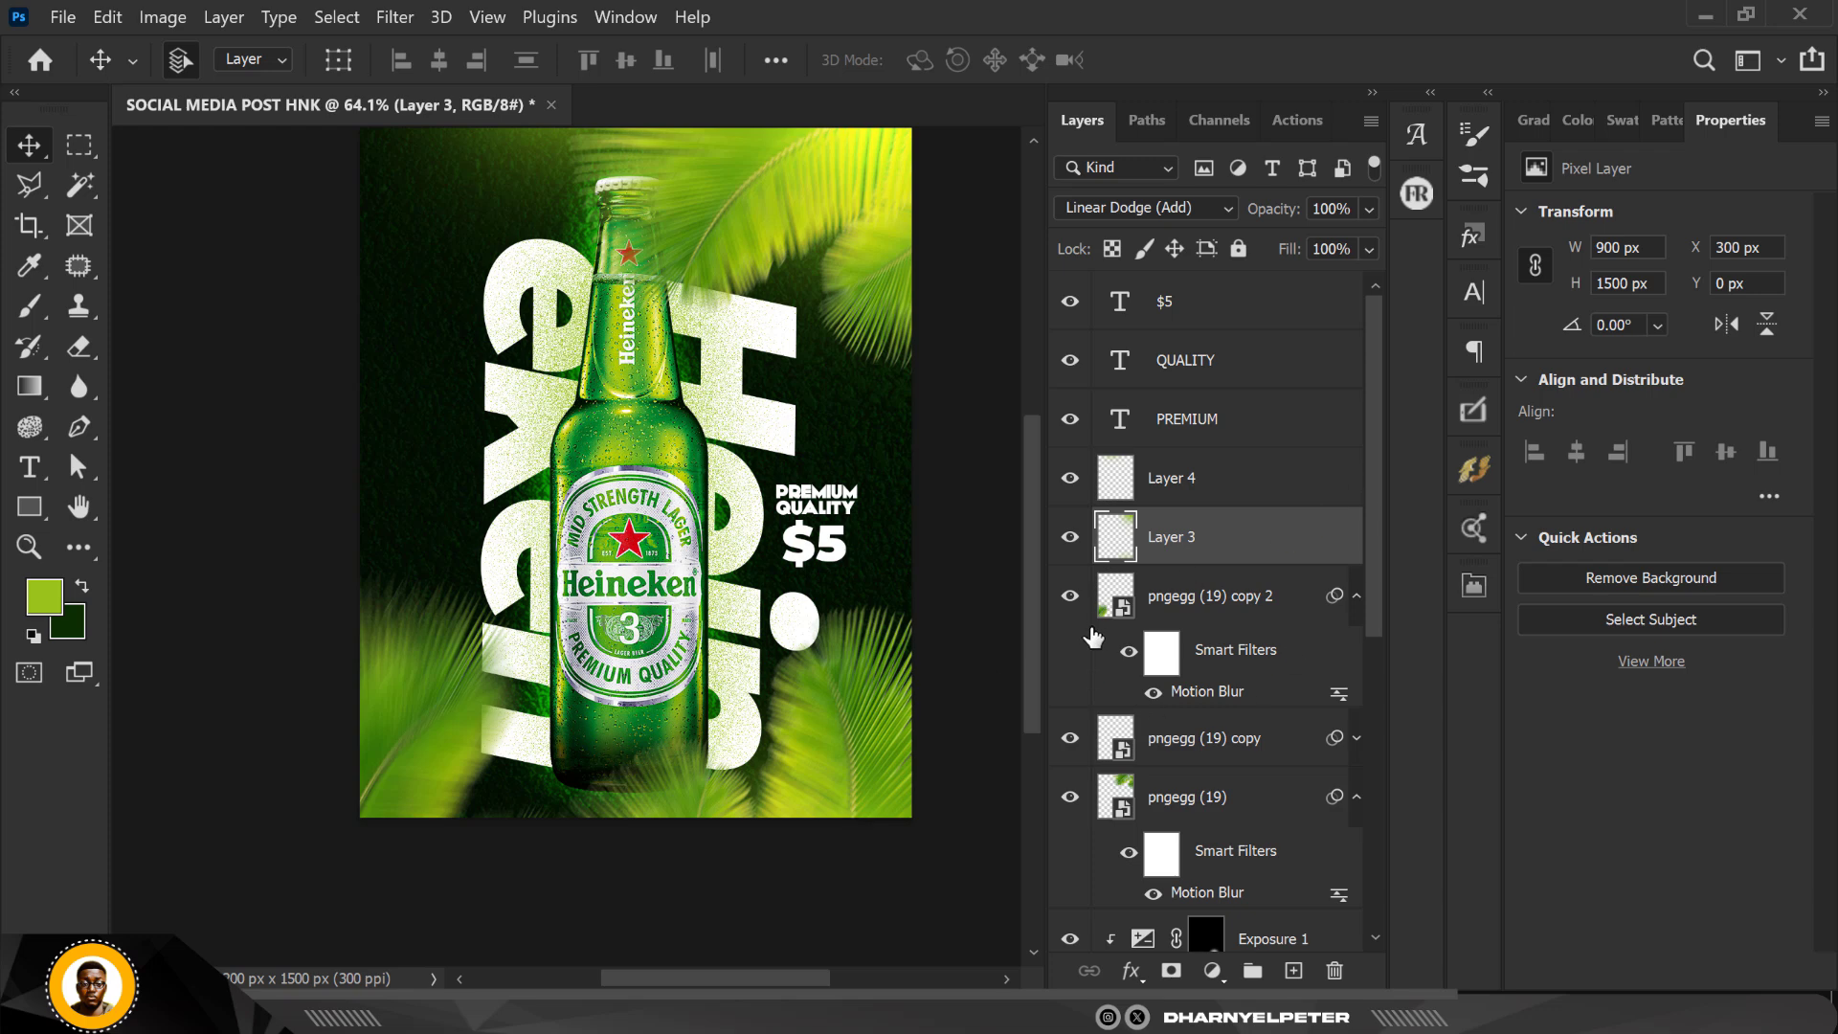
click(1071, 597)
click(1071, 601)
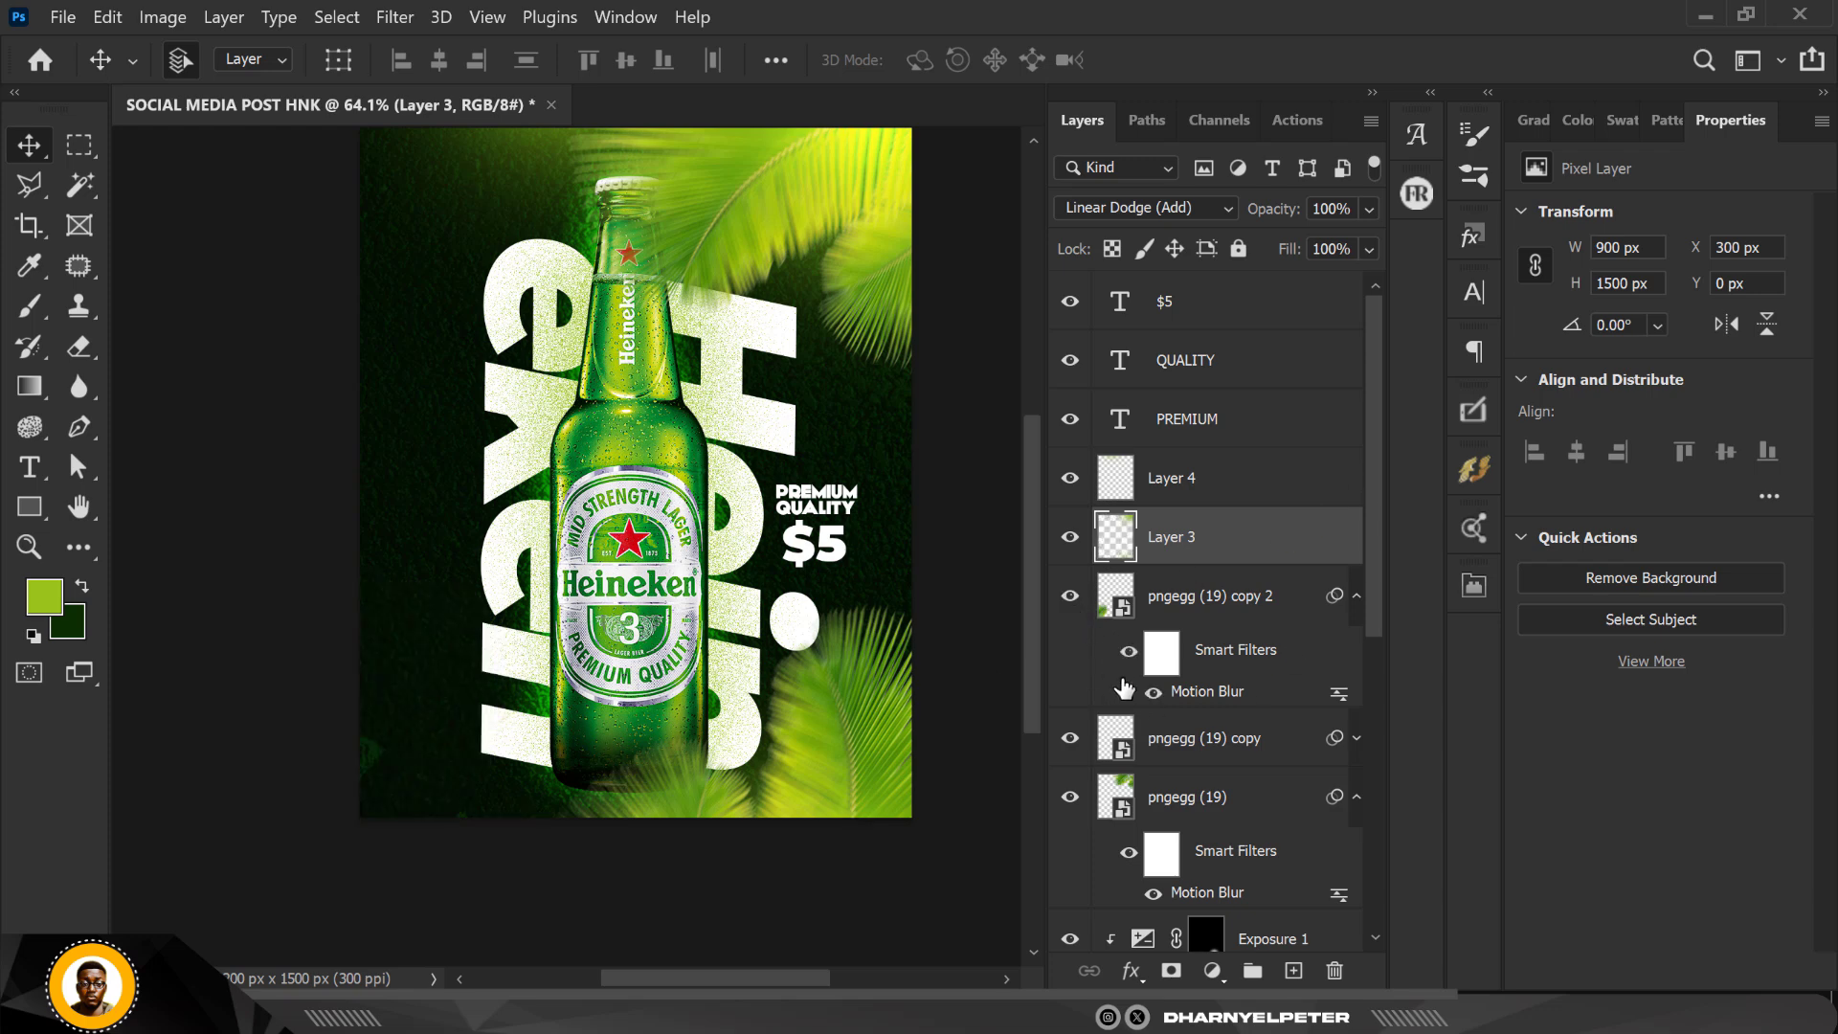
click(1069, 739)
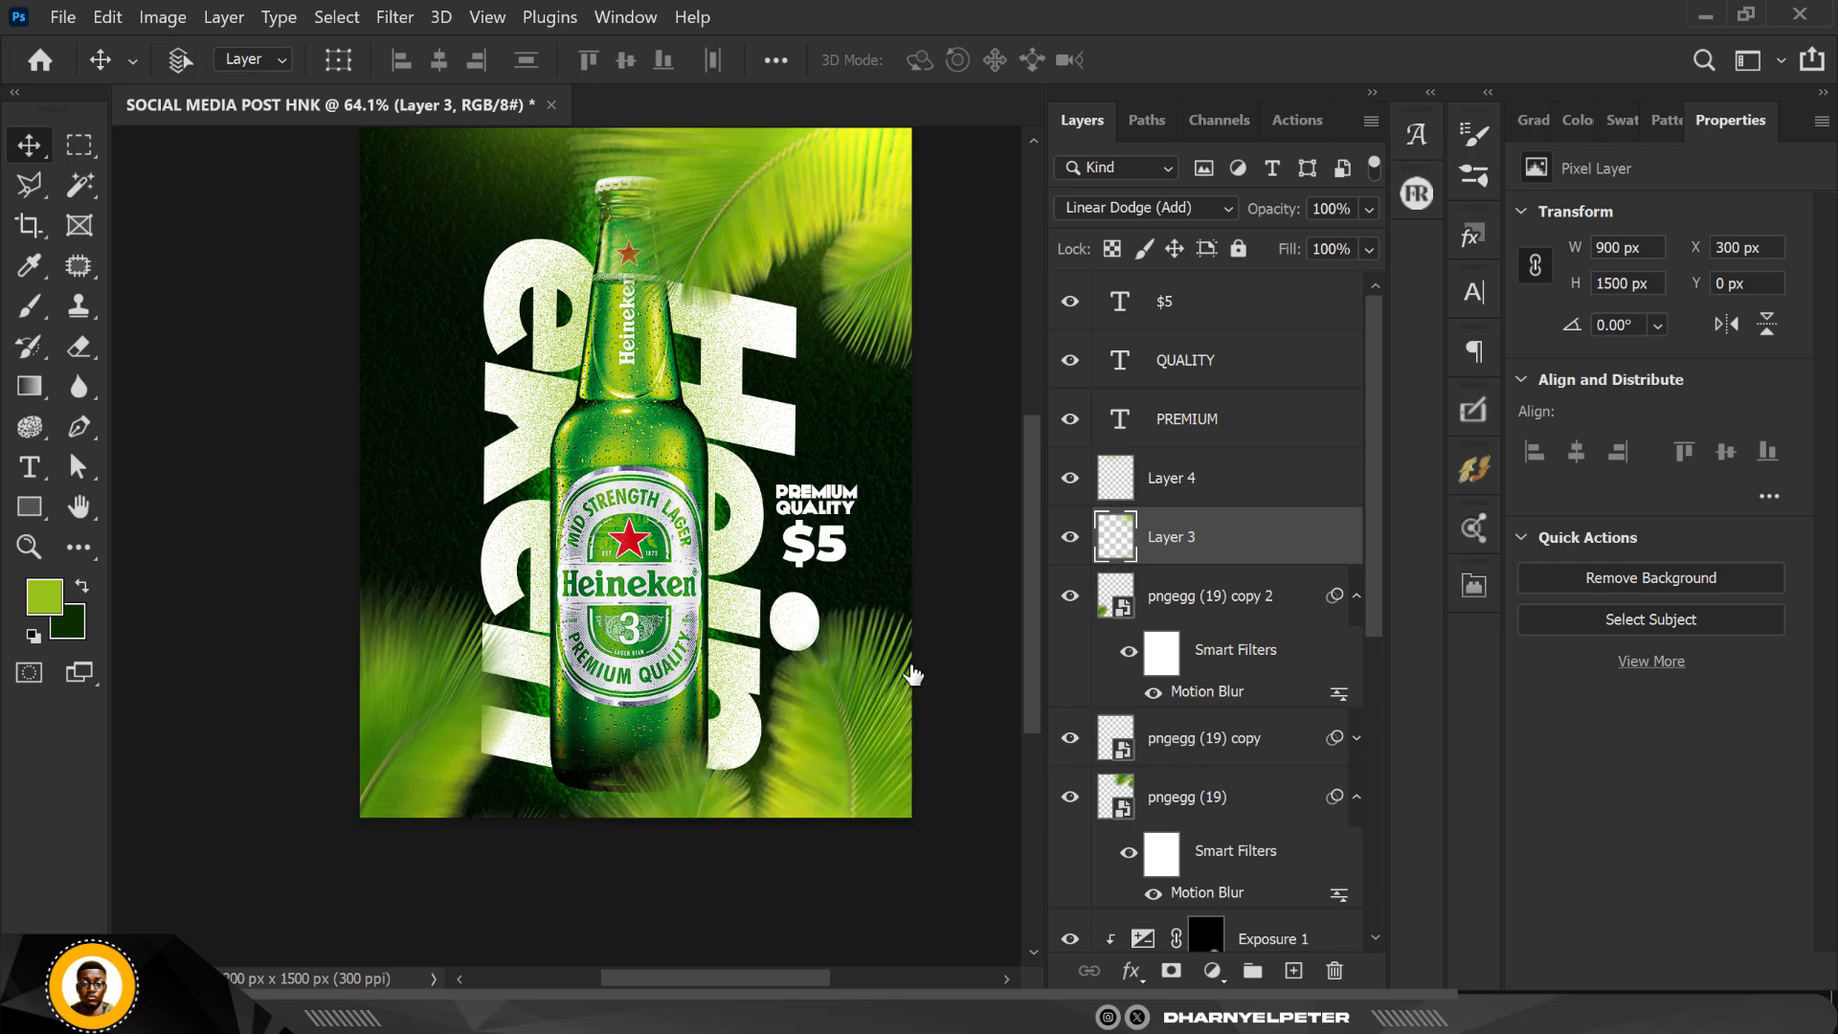
key(ctrl+t)
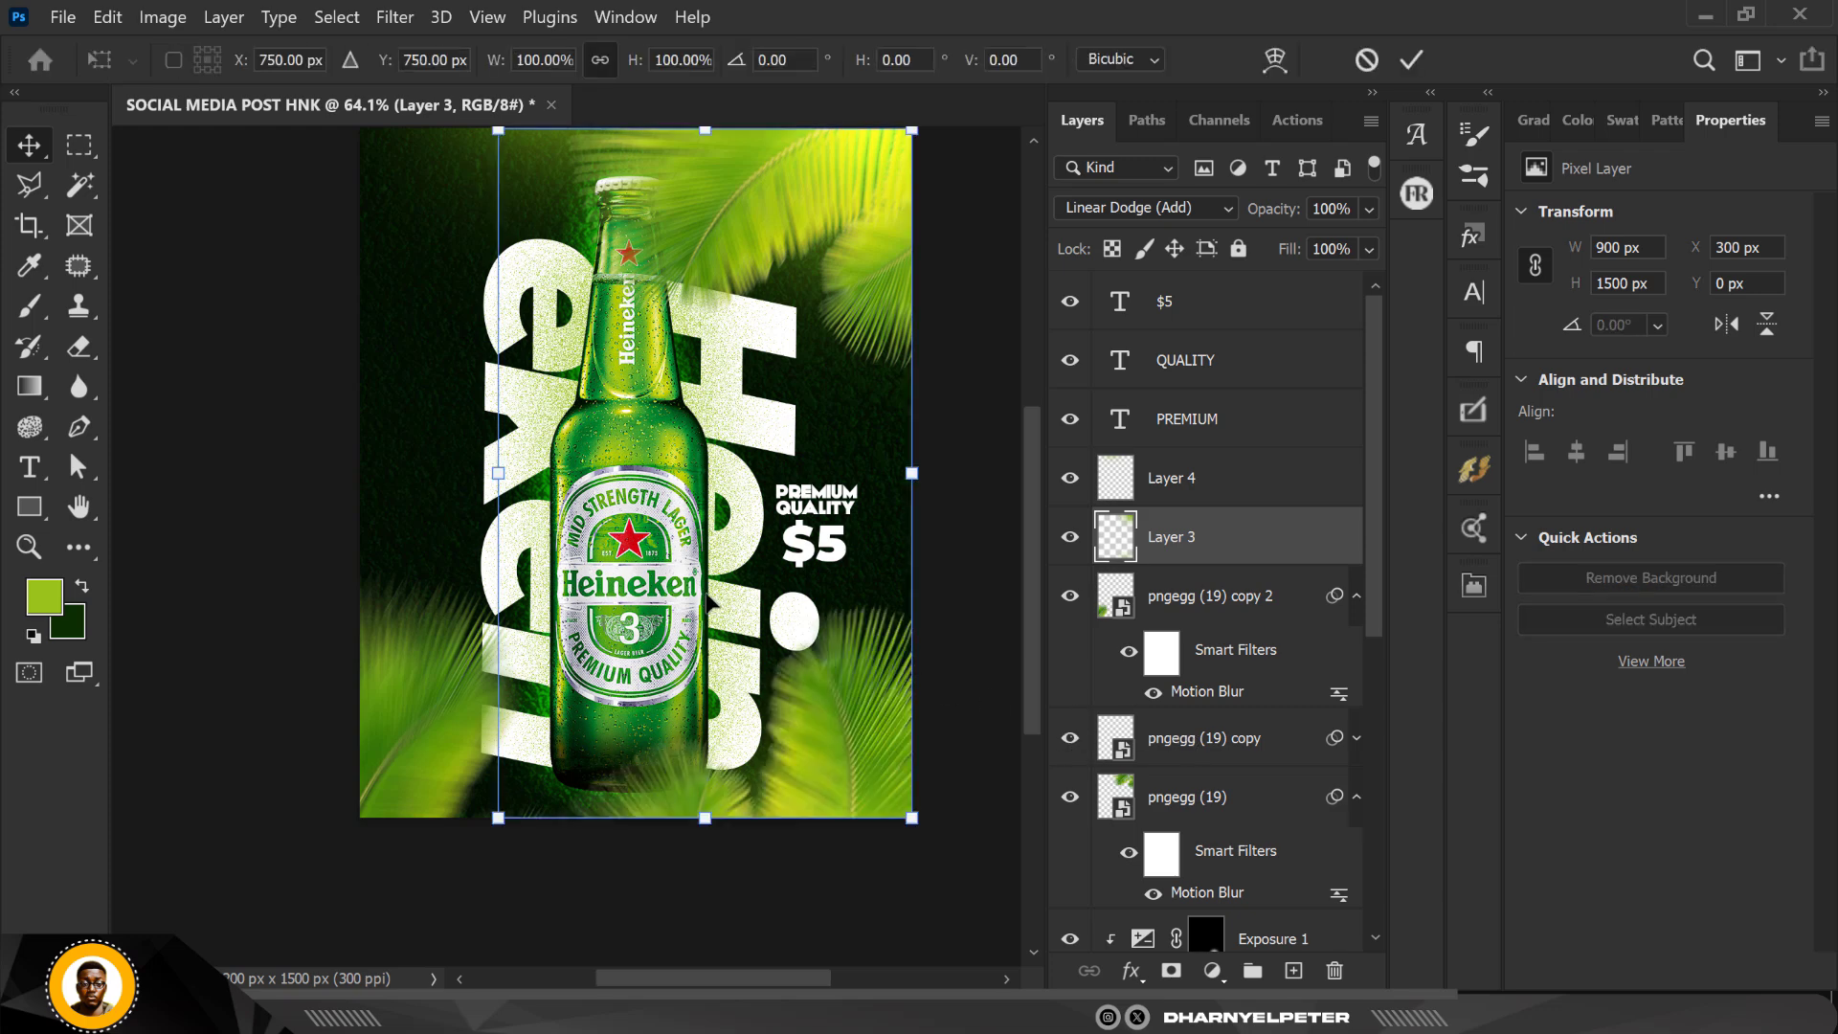
scroll(860, 275, down, 2)
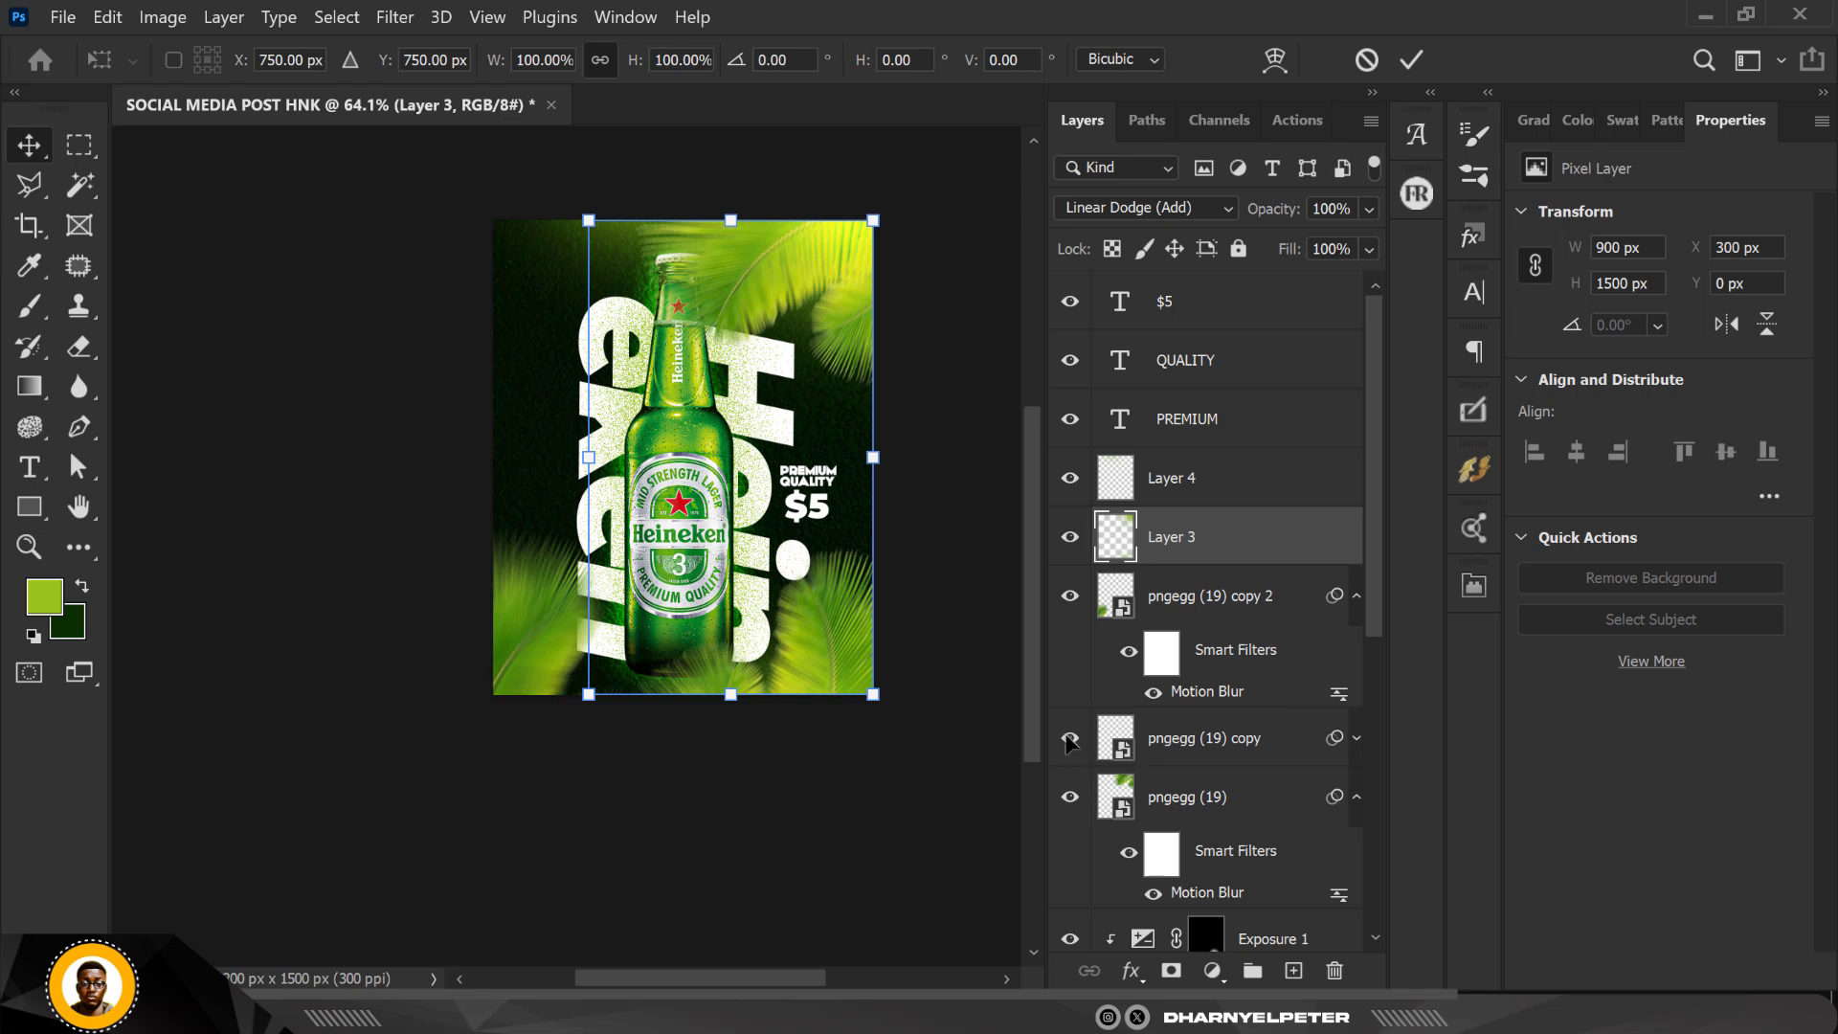
key(Return)
click(392, 297)
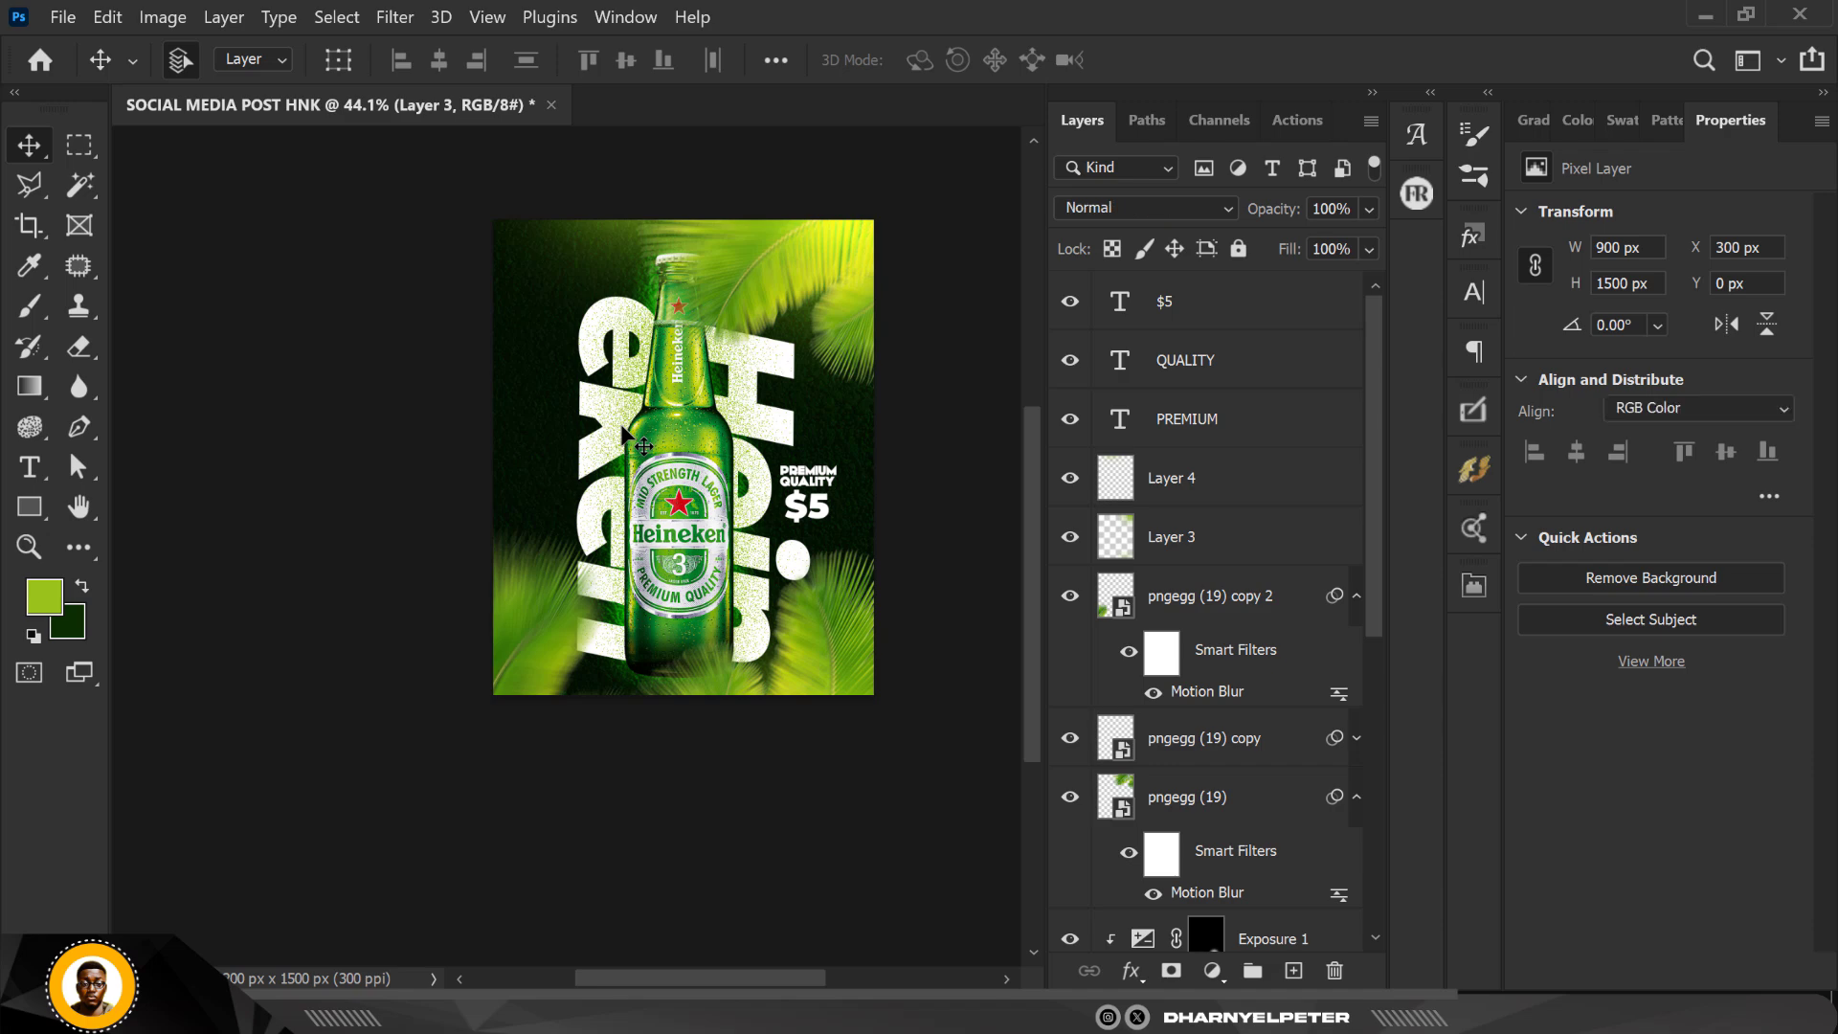
Step: Add a Brightness/Contrast adjustment layer above the $5 text layer
scroll(624, 436, up, 2)
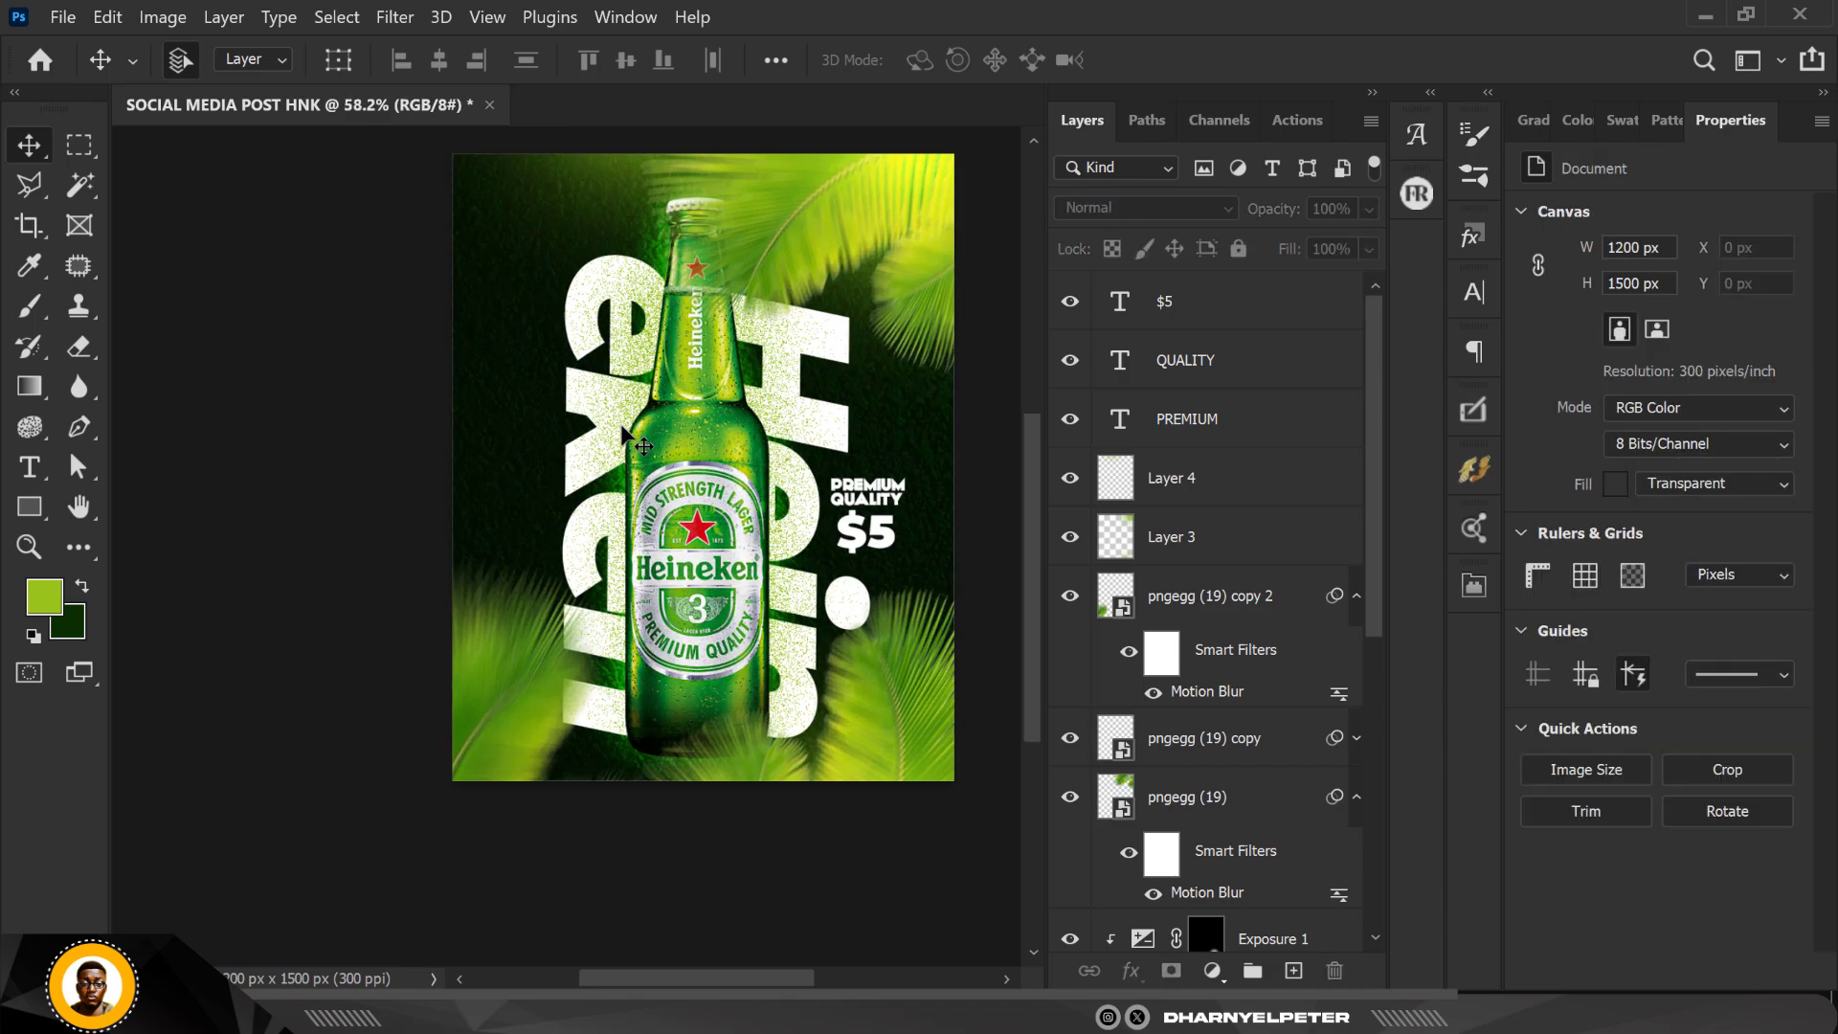
scroll(625, 437, up, 2)
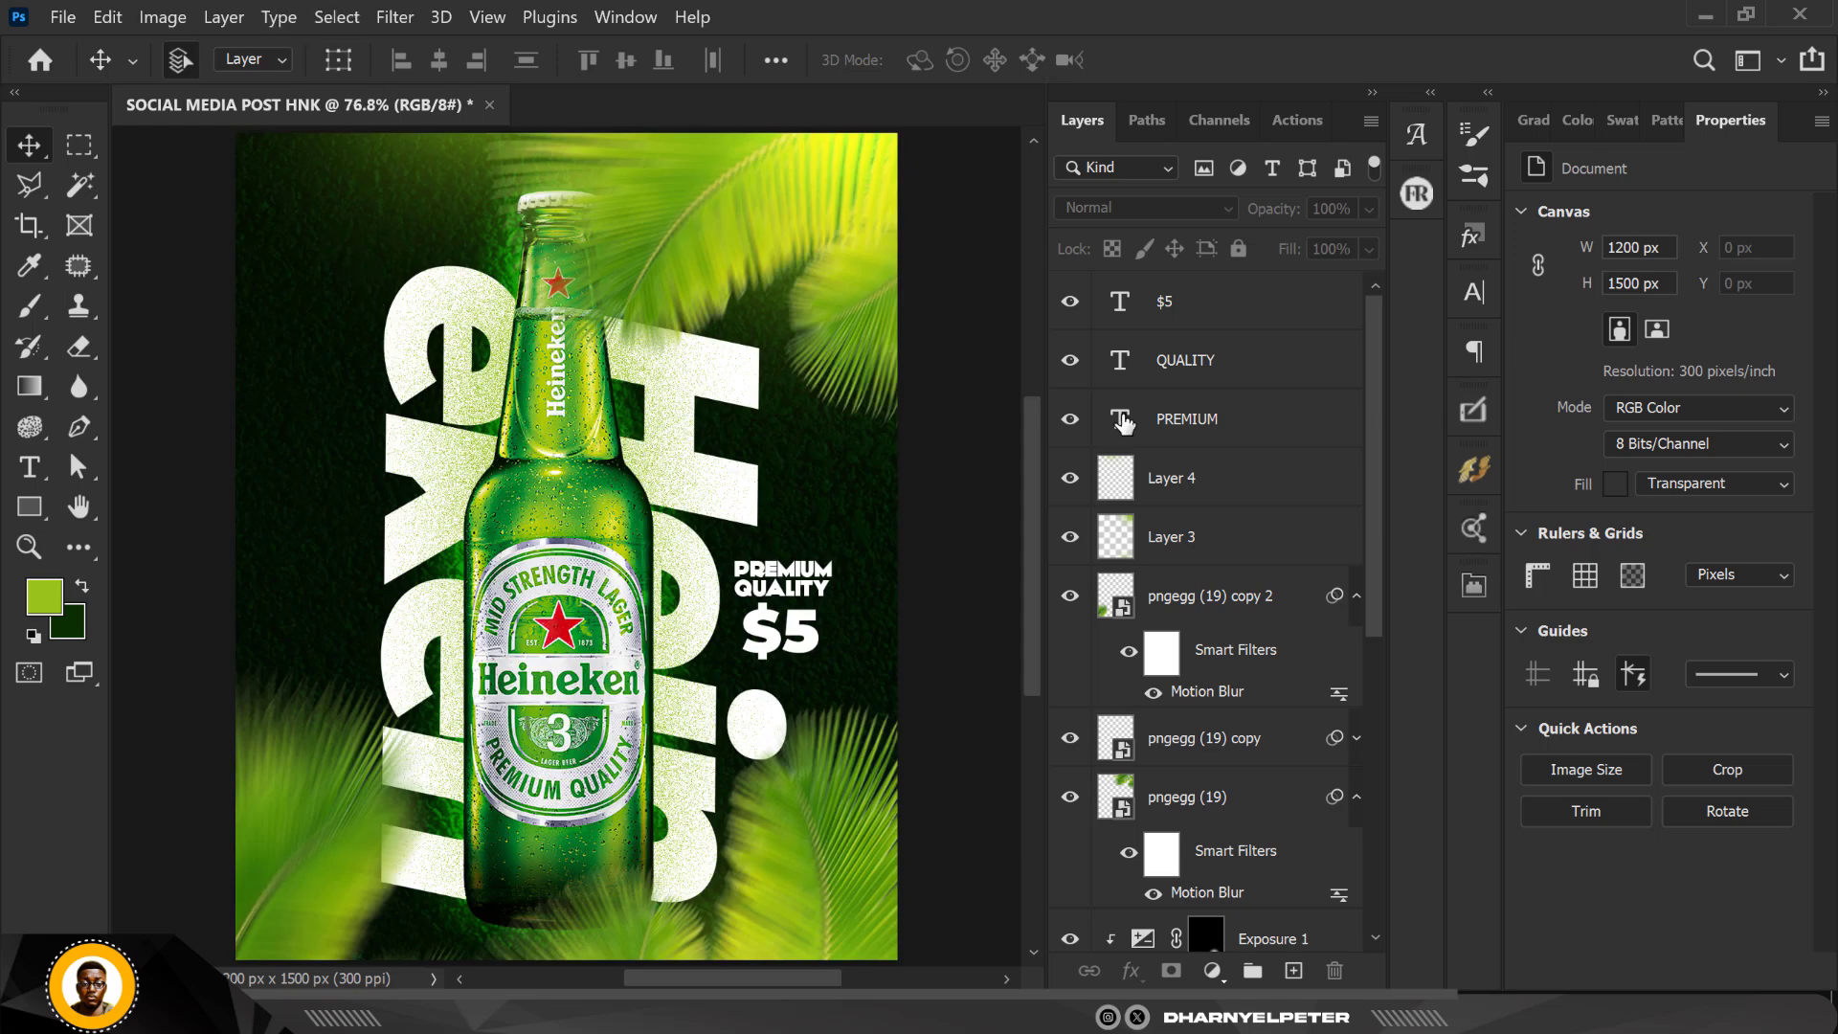
click(1264, 326)
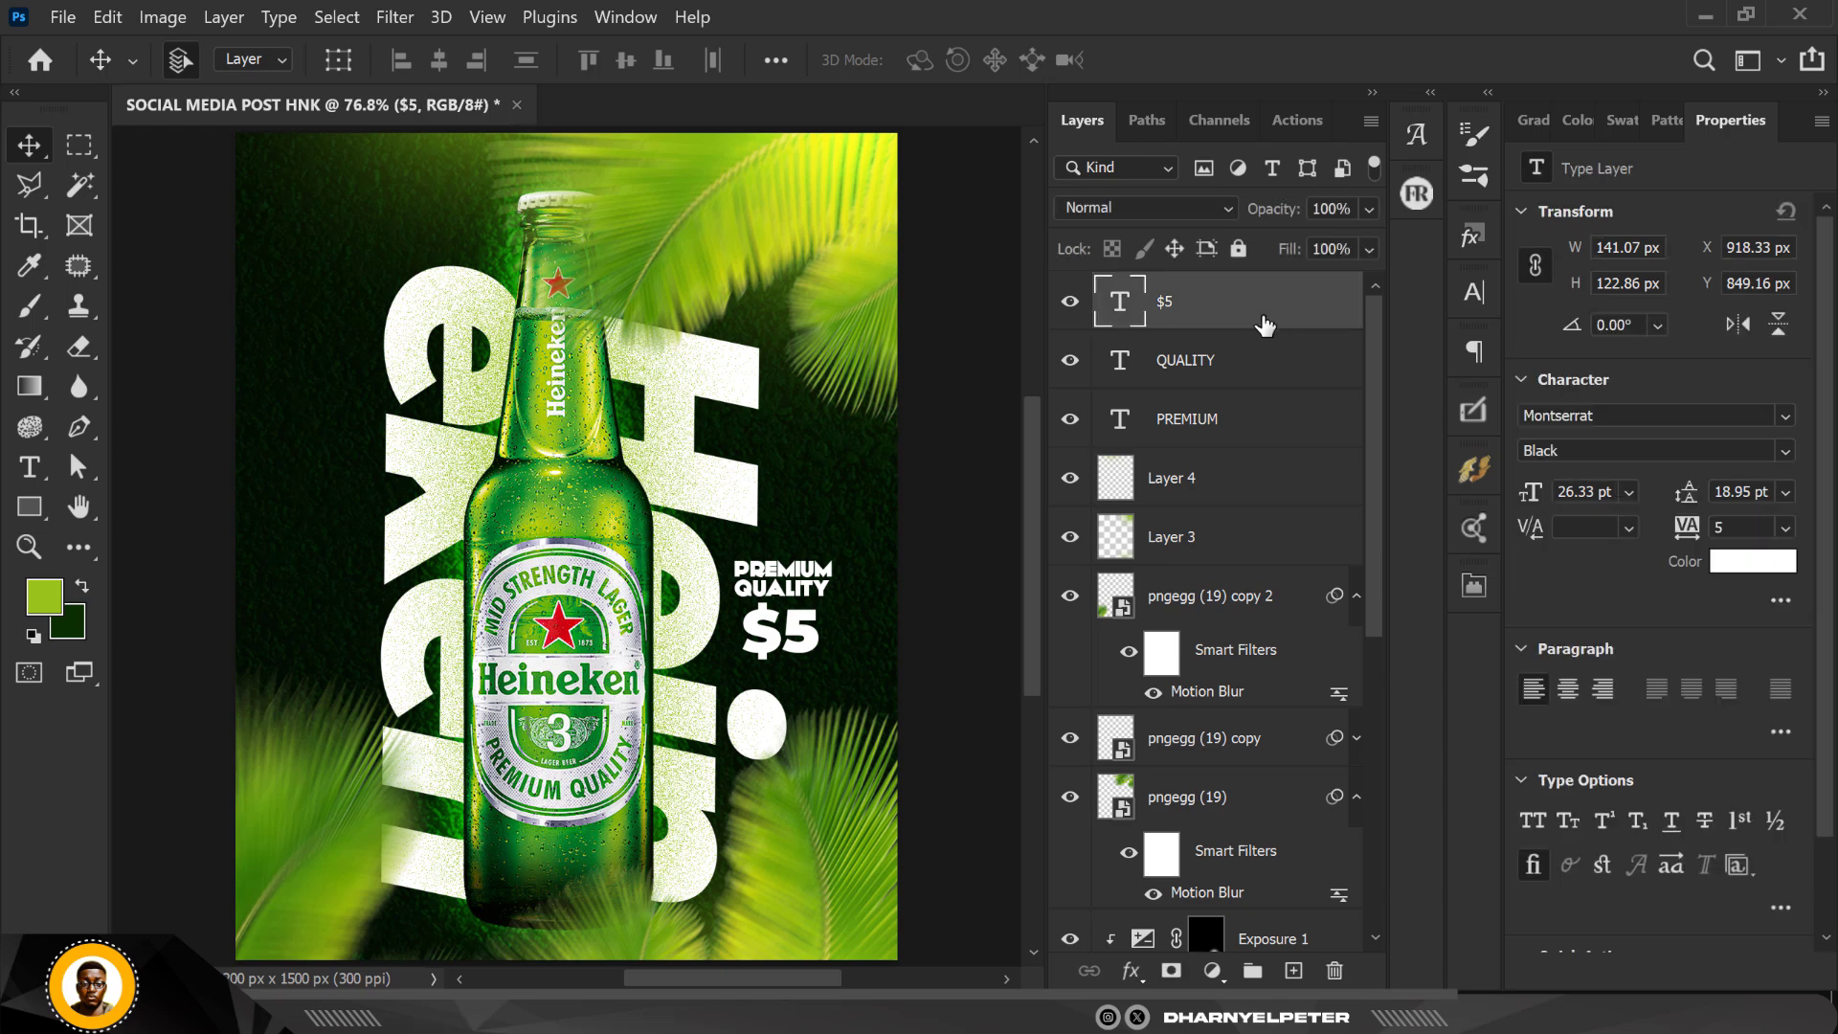
click(1216, 971)
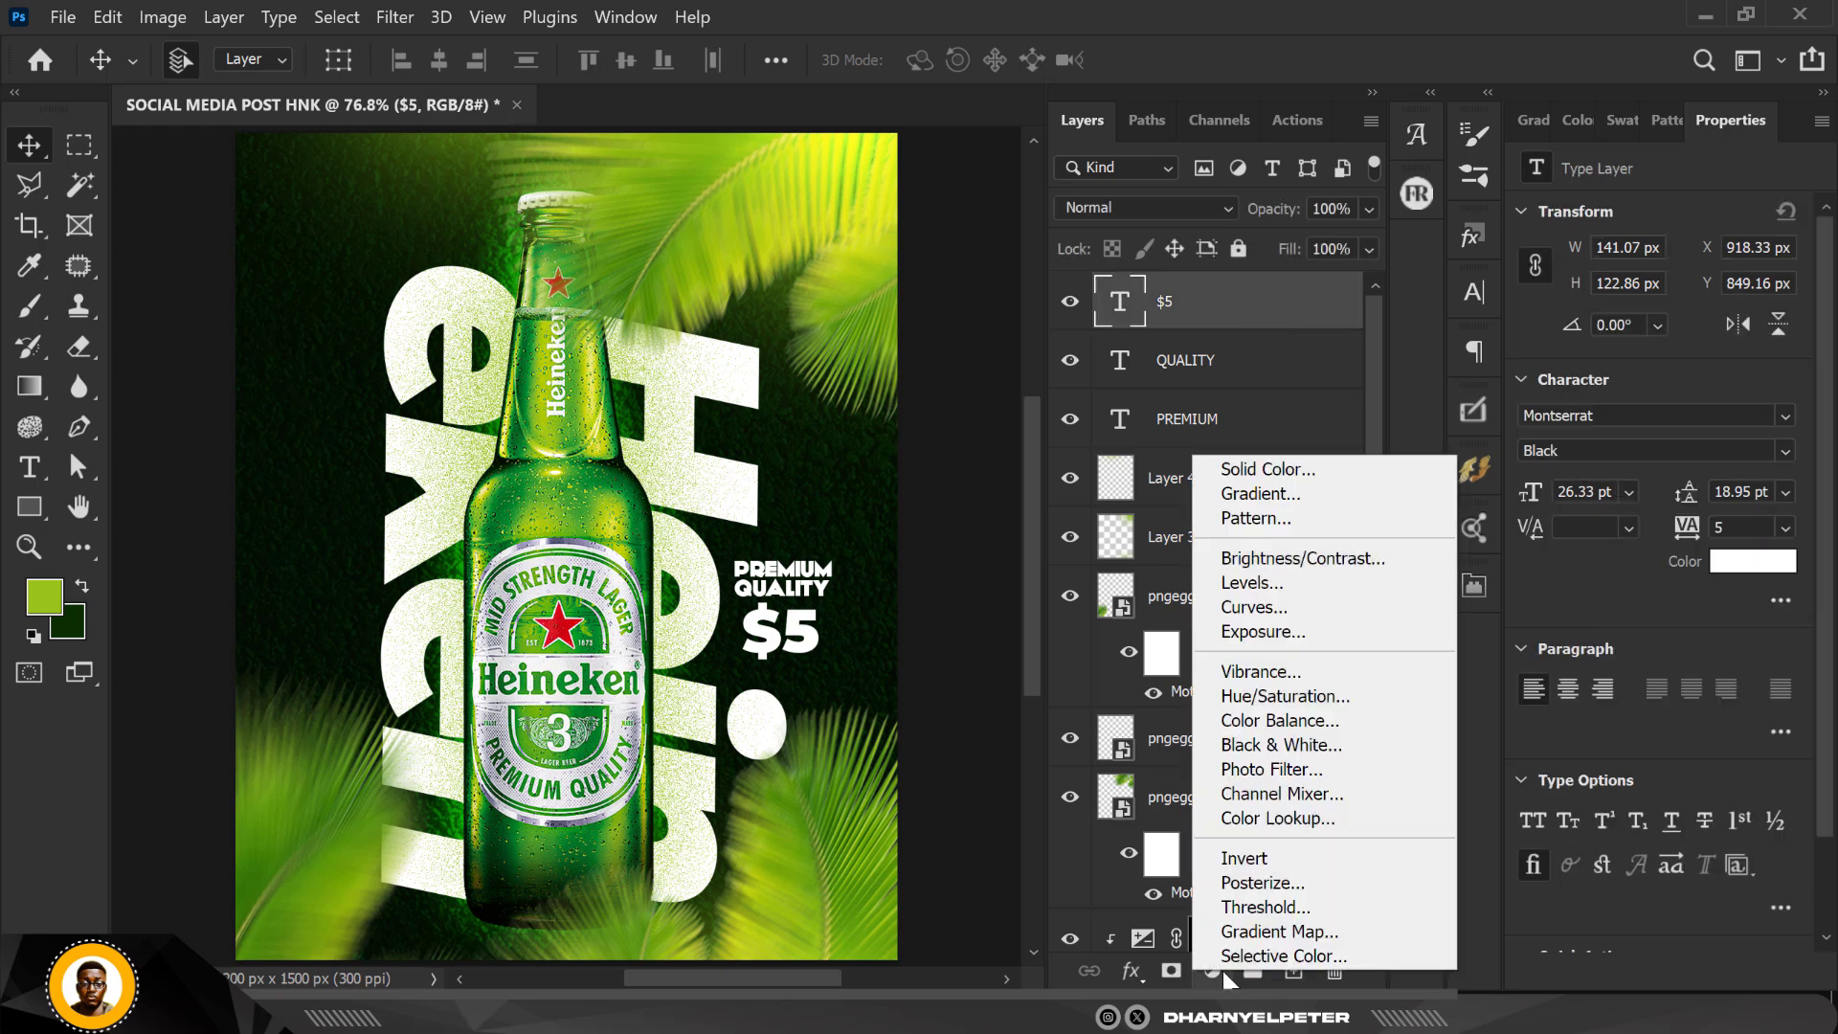
click(1269, 558)
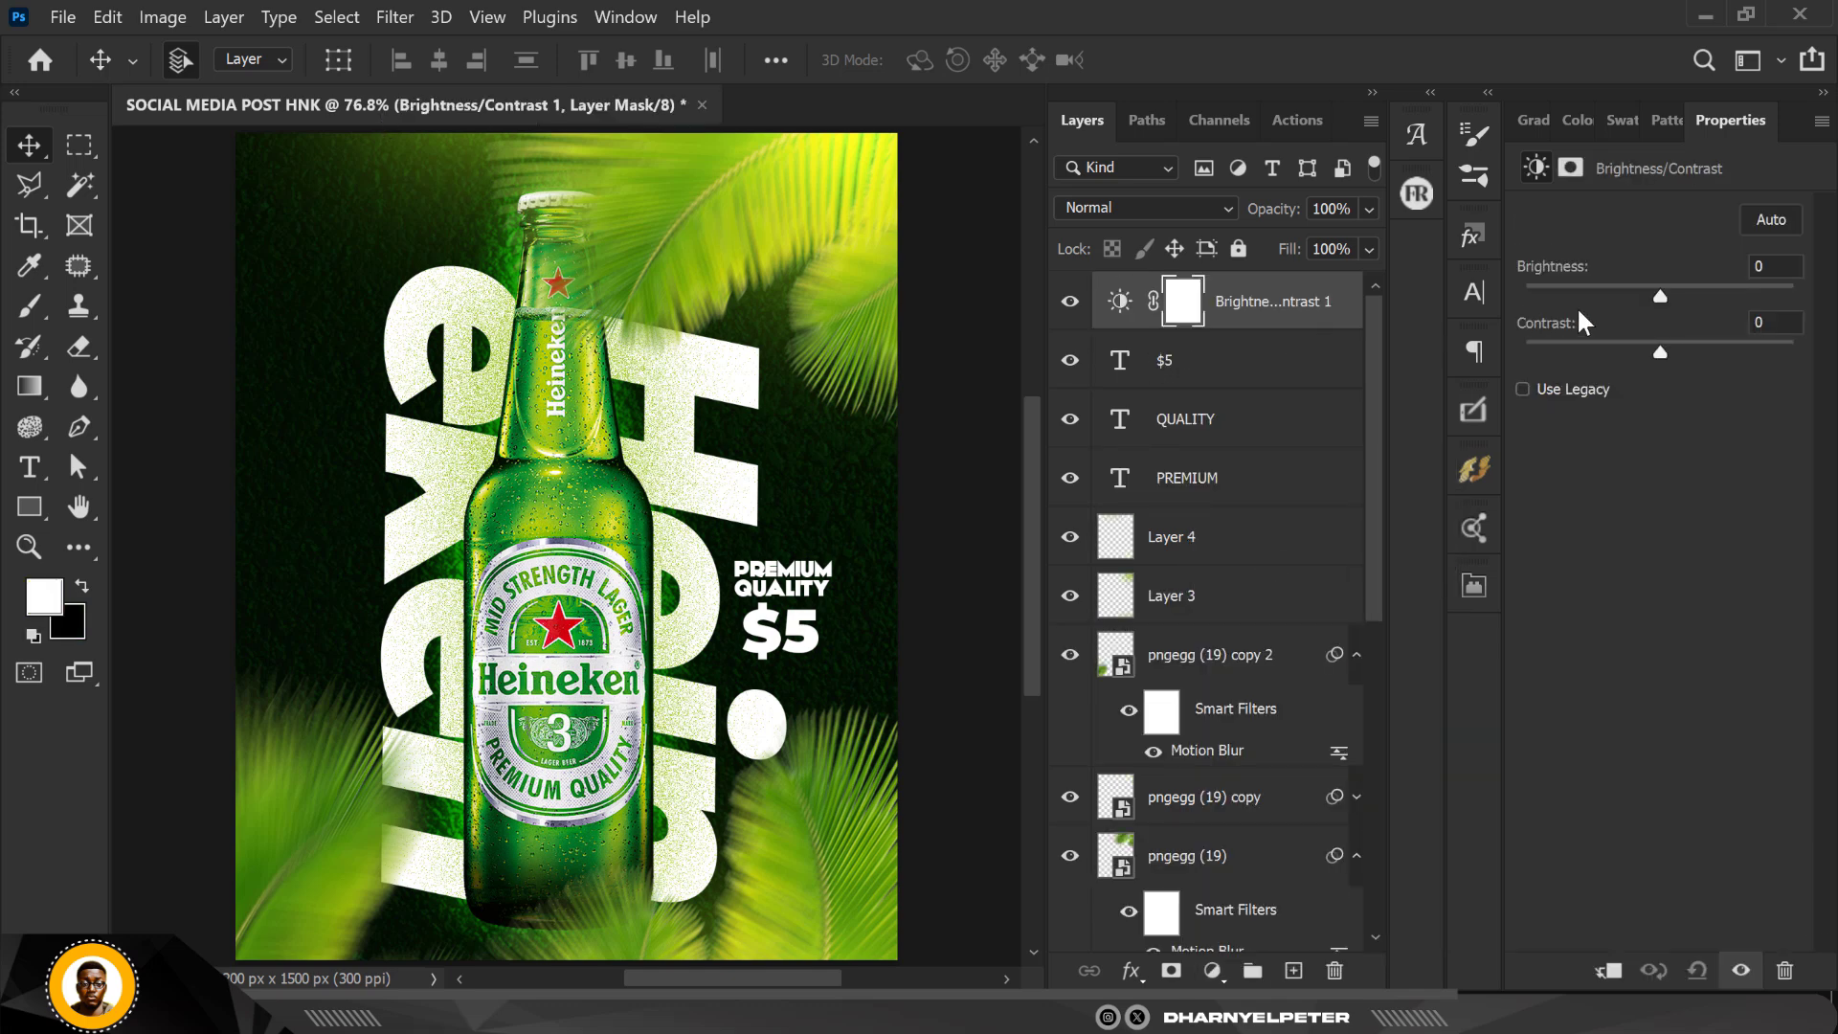
Step: Set the adjustment's brightness to 38, raise its contrast slightly, and invert its layer mask to black
drag(1663, 295, 1689, 286)
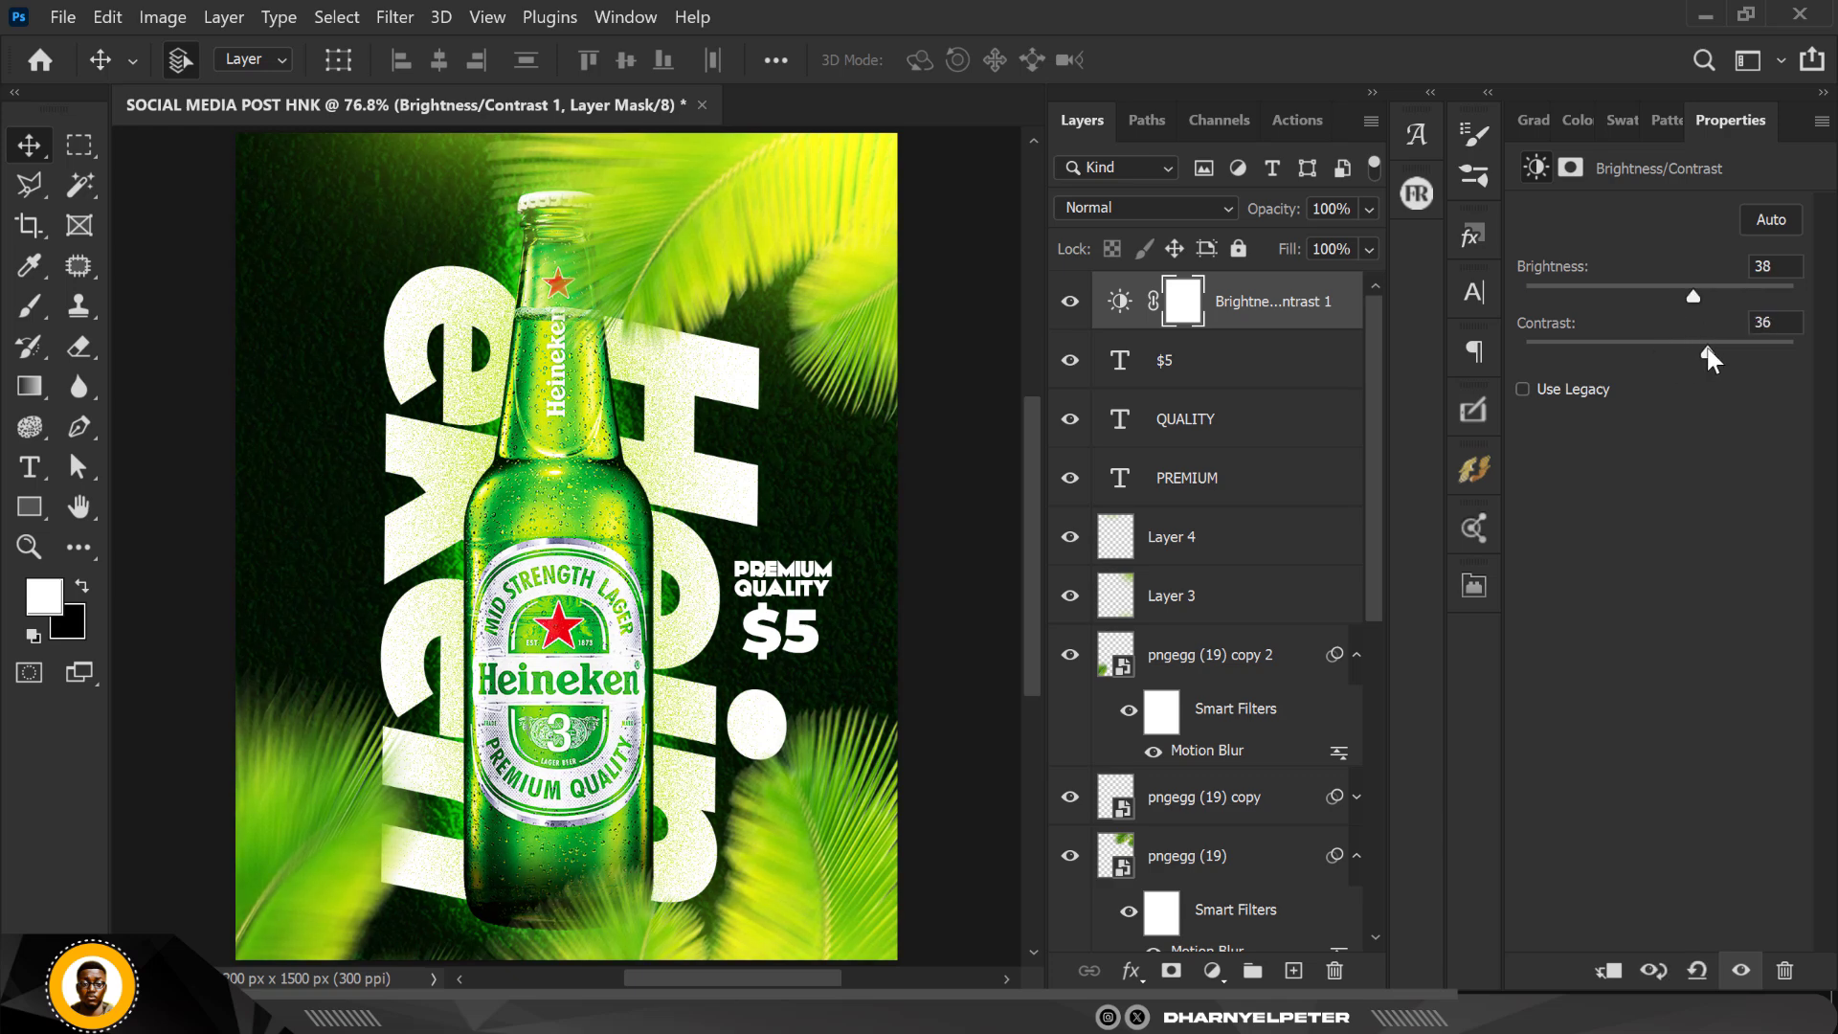
drag(1709, 355, 1684, 354)
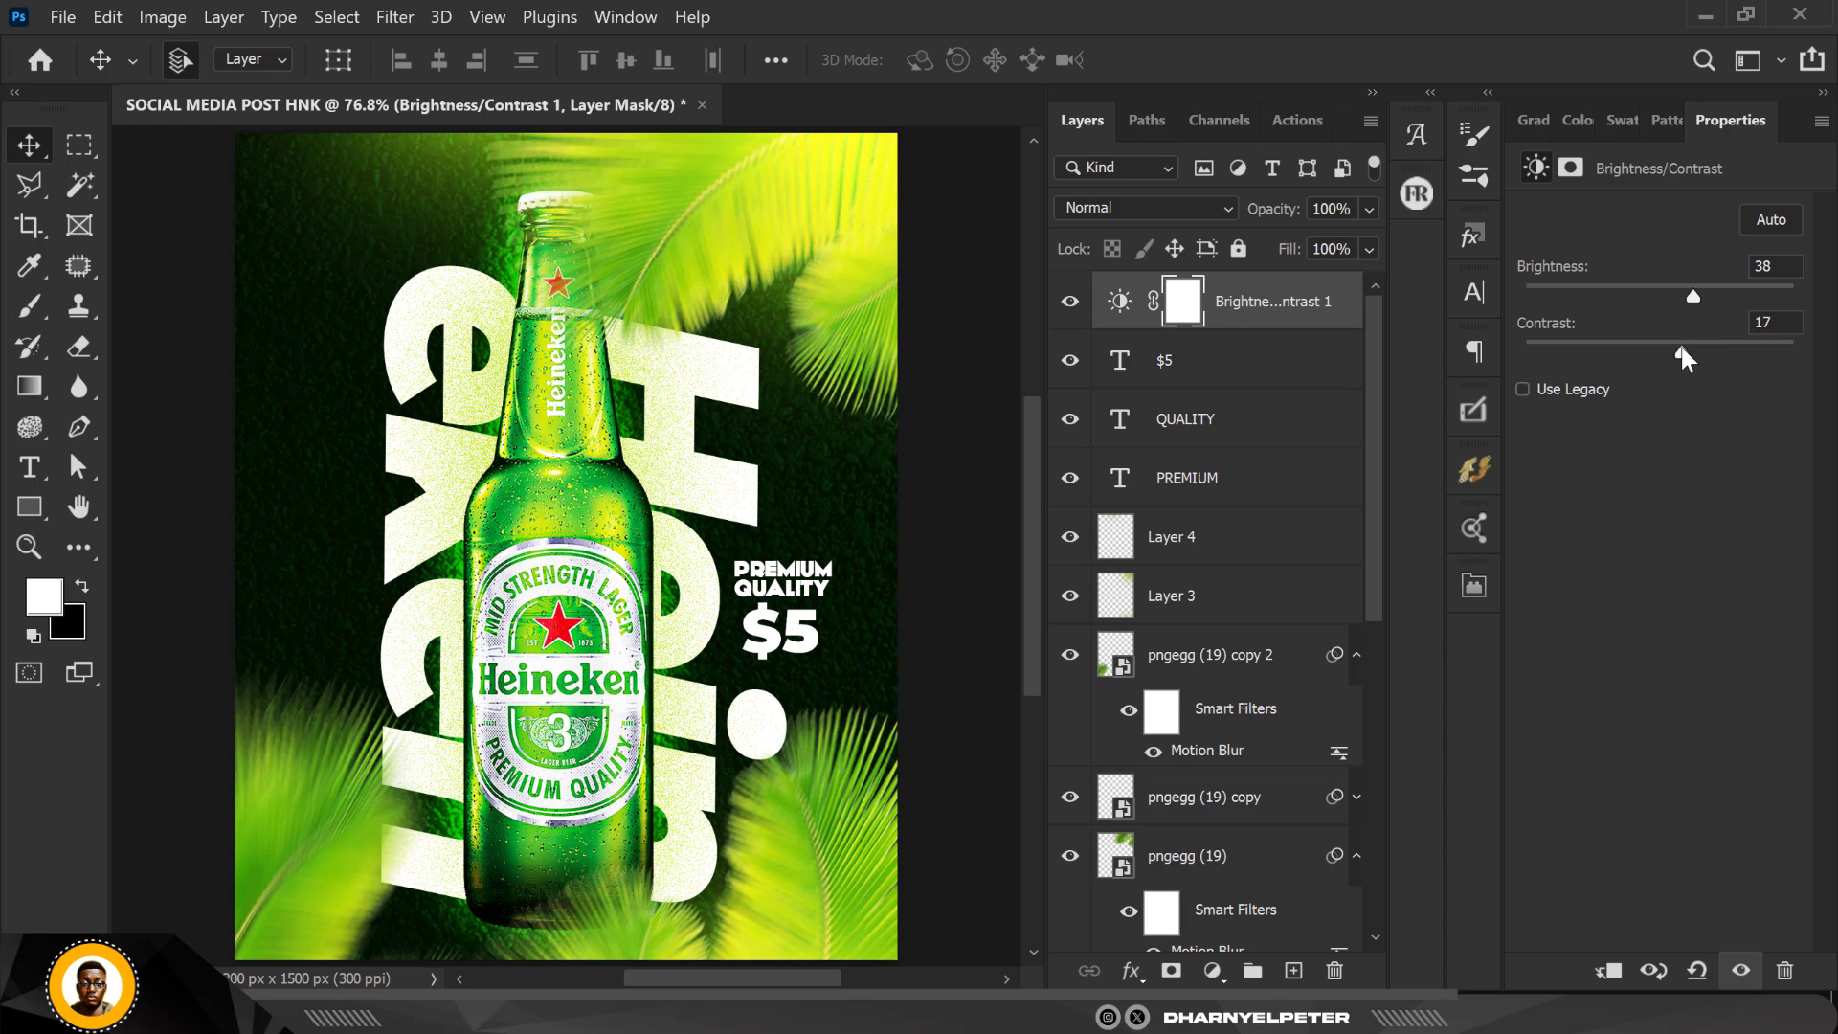
click(1192, 312)
key(ctrl+i)
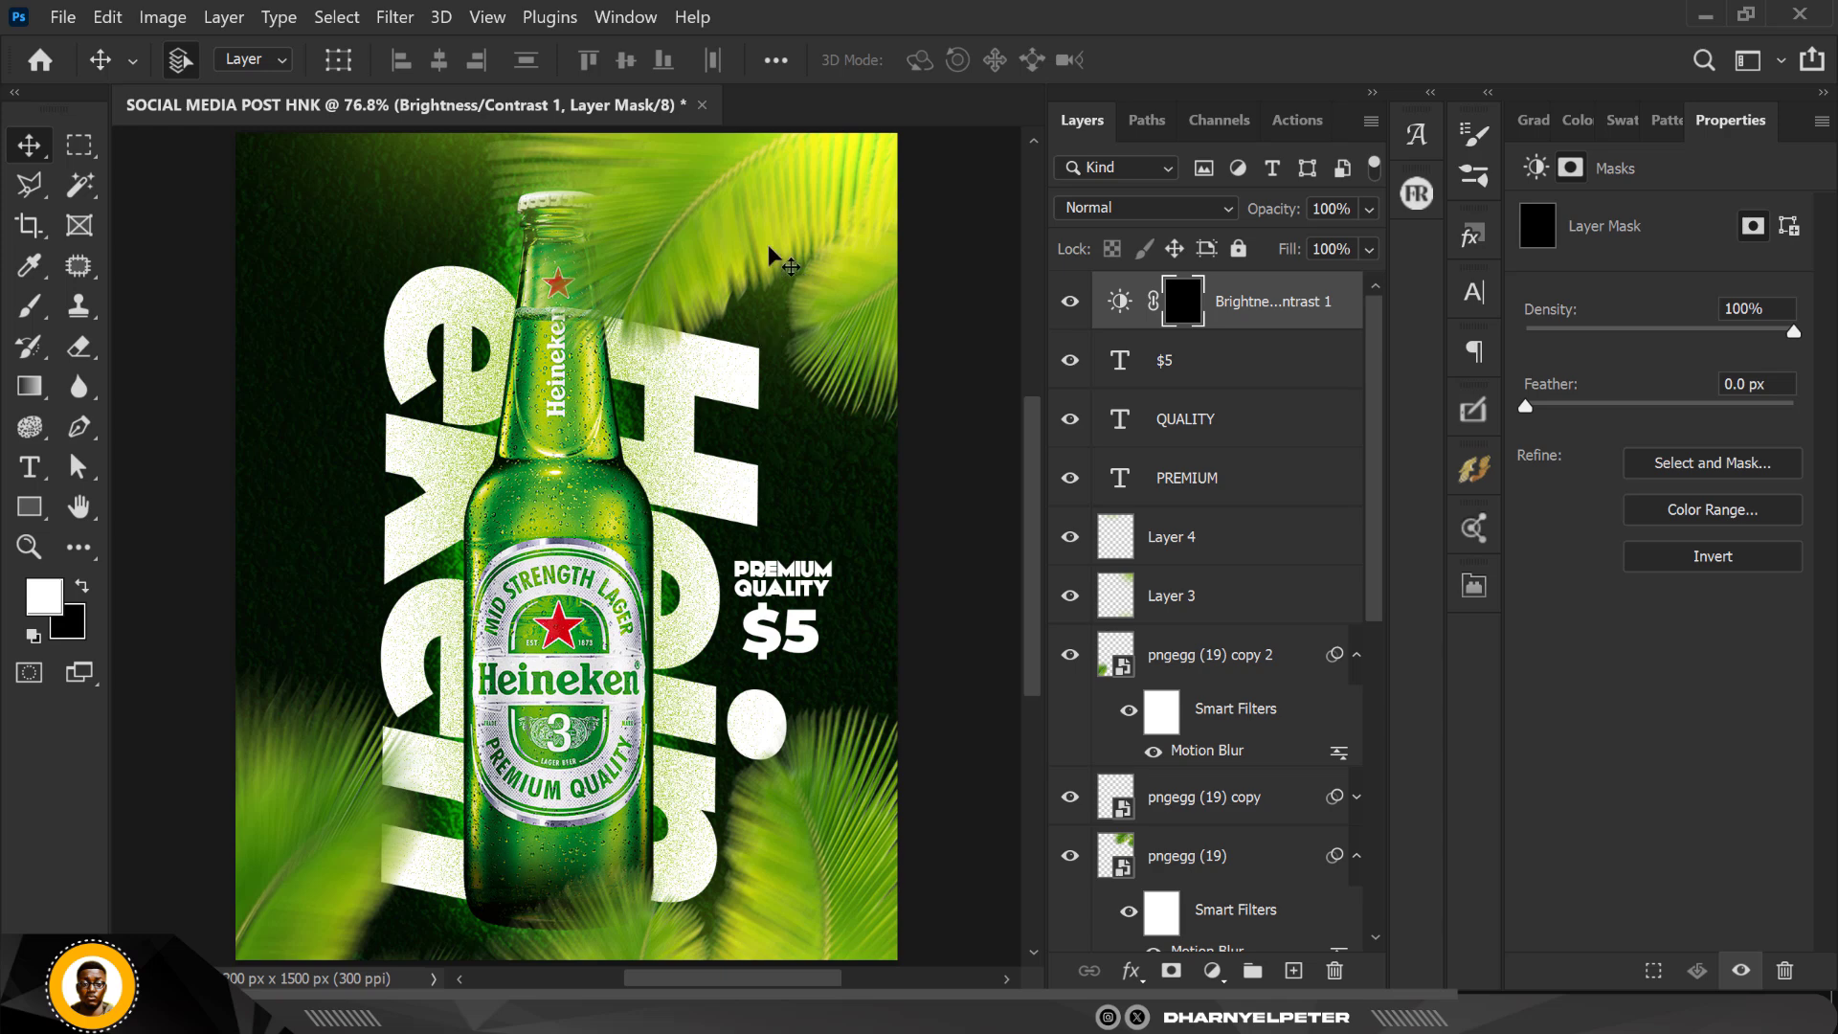
Step: Paint white with a 300 px soft brush on the Brightness/Contrast mask over the upper-right, lower-right and lower-left palm leaves
key(b)
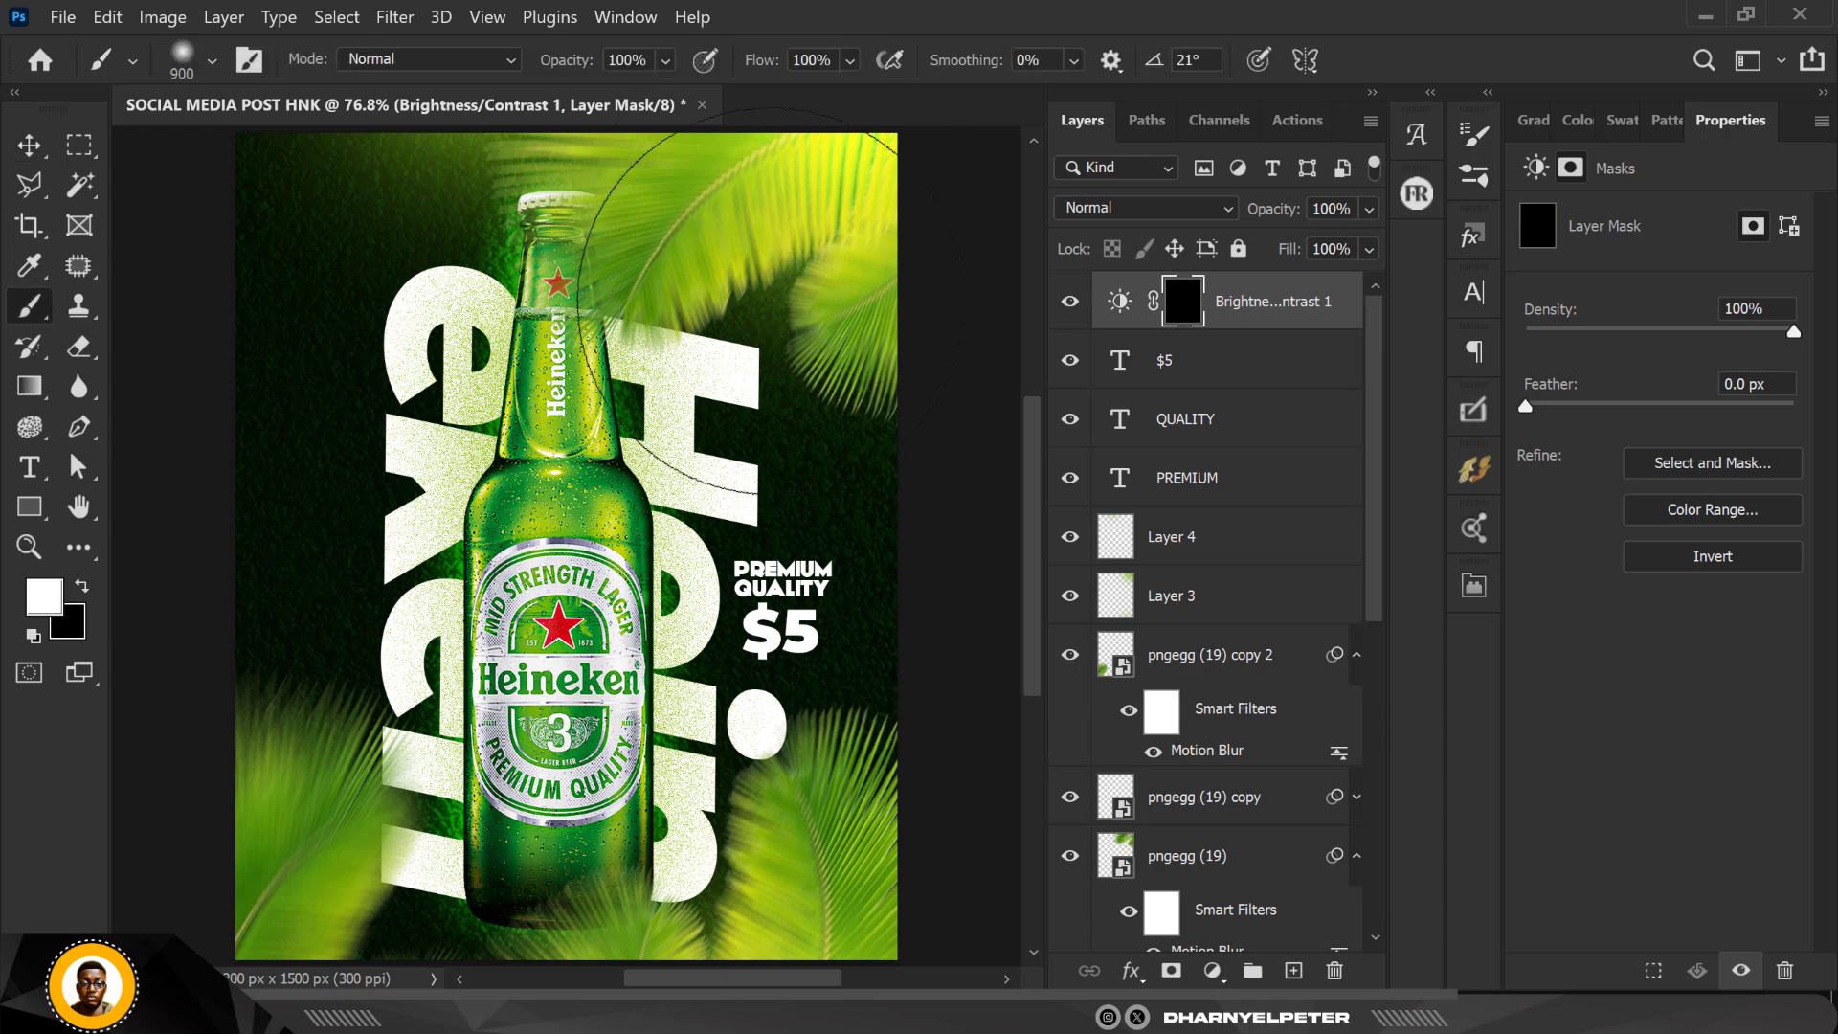
scroll(750, 394, down, 1)
key(bracketleft)
key(bracketleft)
key(bracketleft)
key(bracketleft)
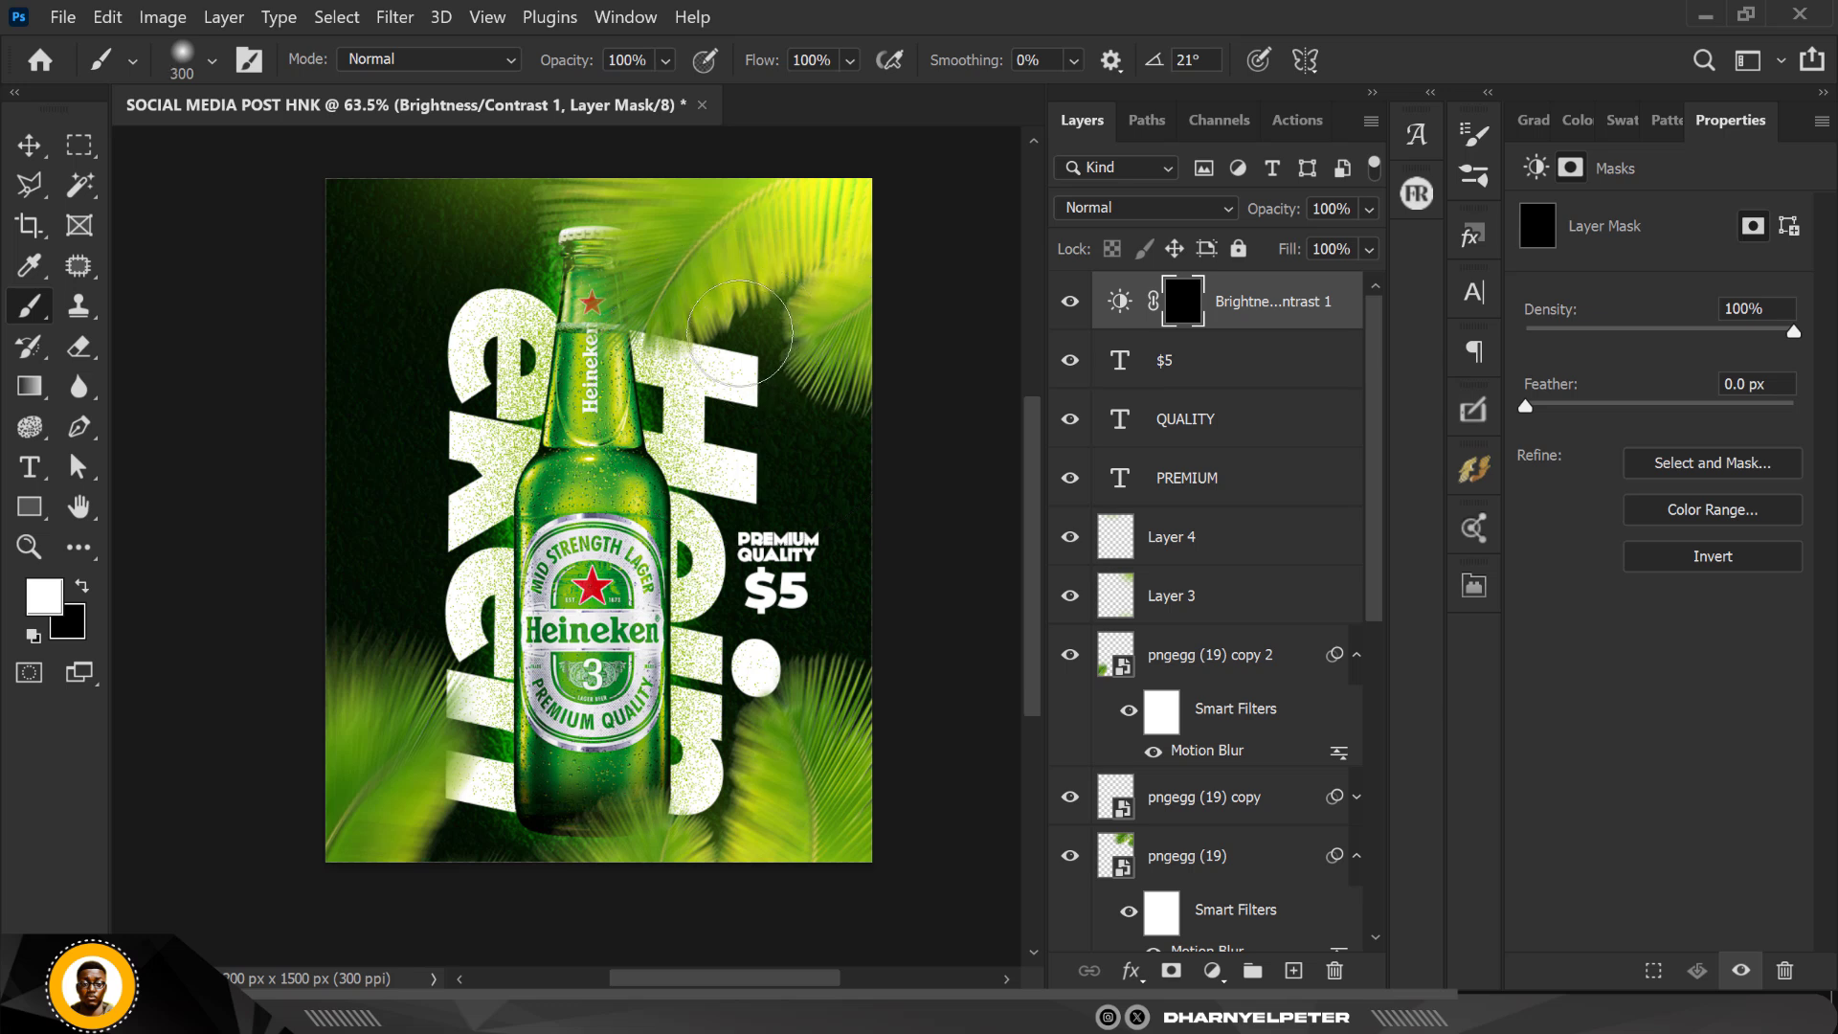
mouse_move(739, 334)
mouse_down()
mouse_move(852, 247)
mouse_move(804, 326)
mouse_up()
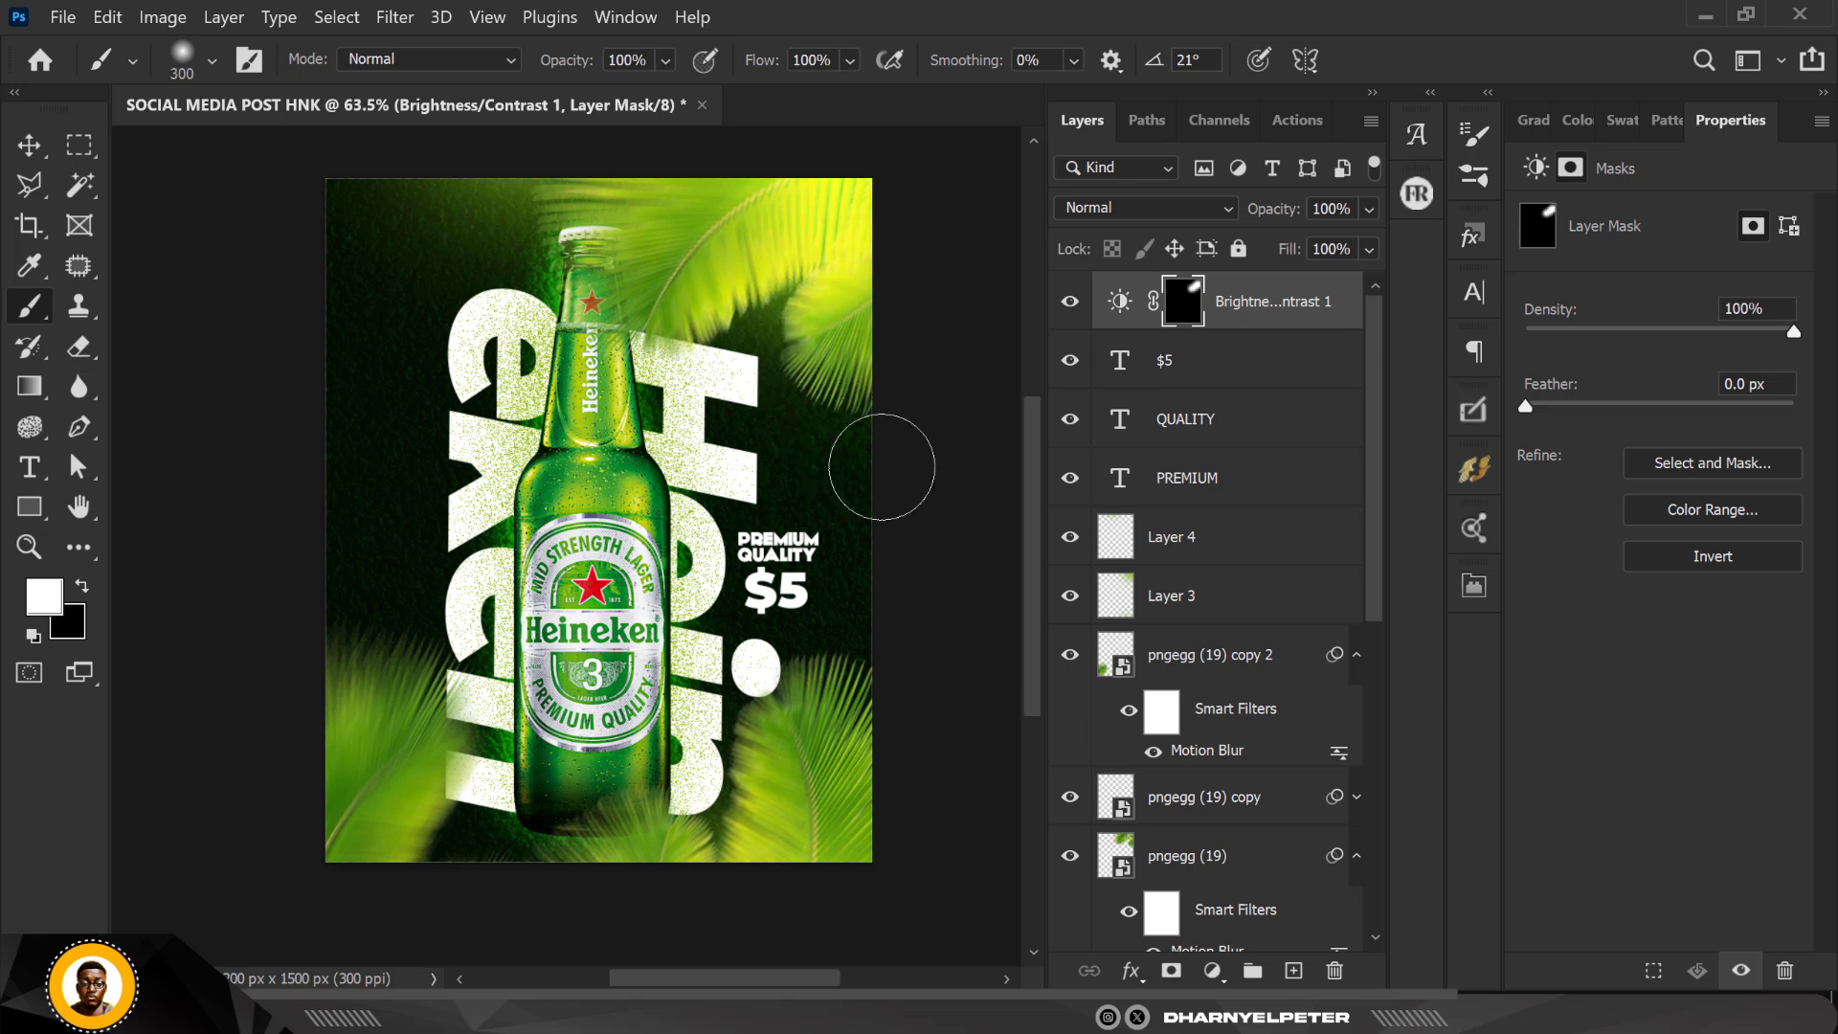
drag(828, 439, 845, 498)
mouse_move(876, 723)
mouse_down()
mouse_move(928, 759)
mouse_move(897, 768)
mouse_up()
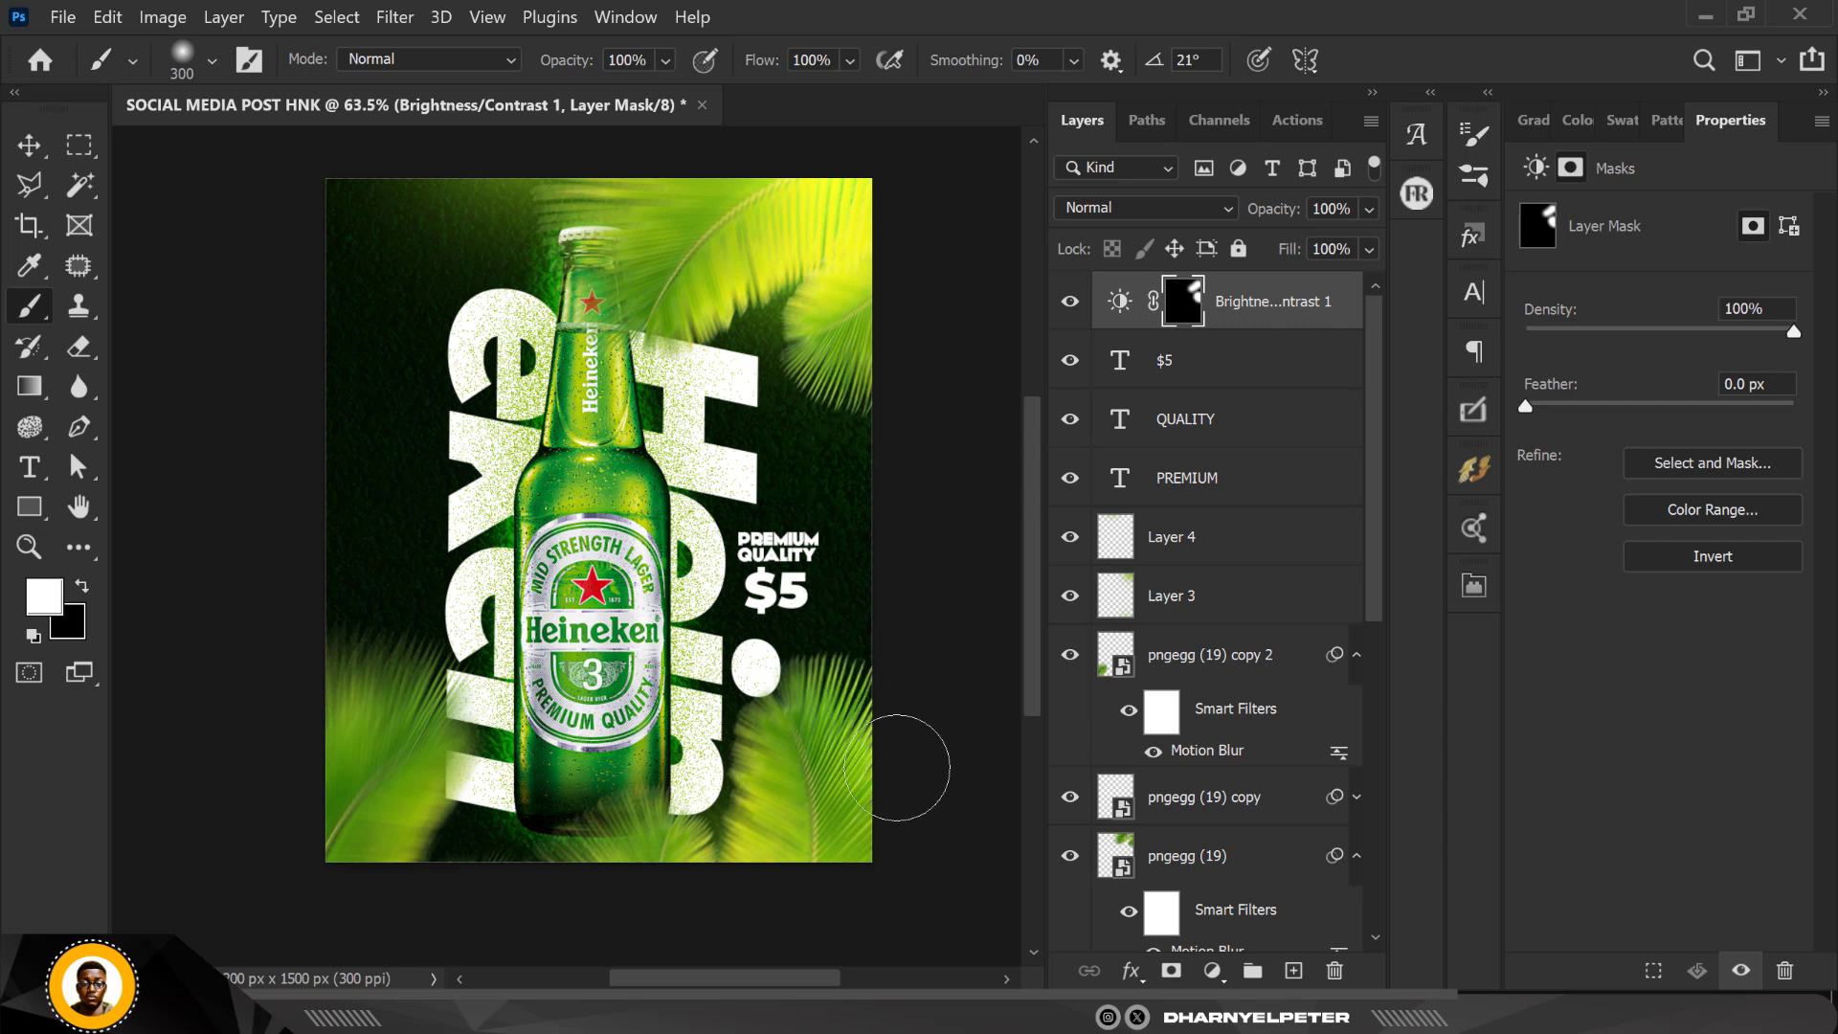
drag(451, 661, 272, 694)
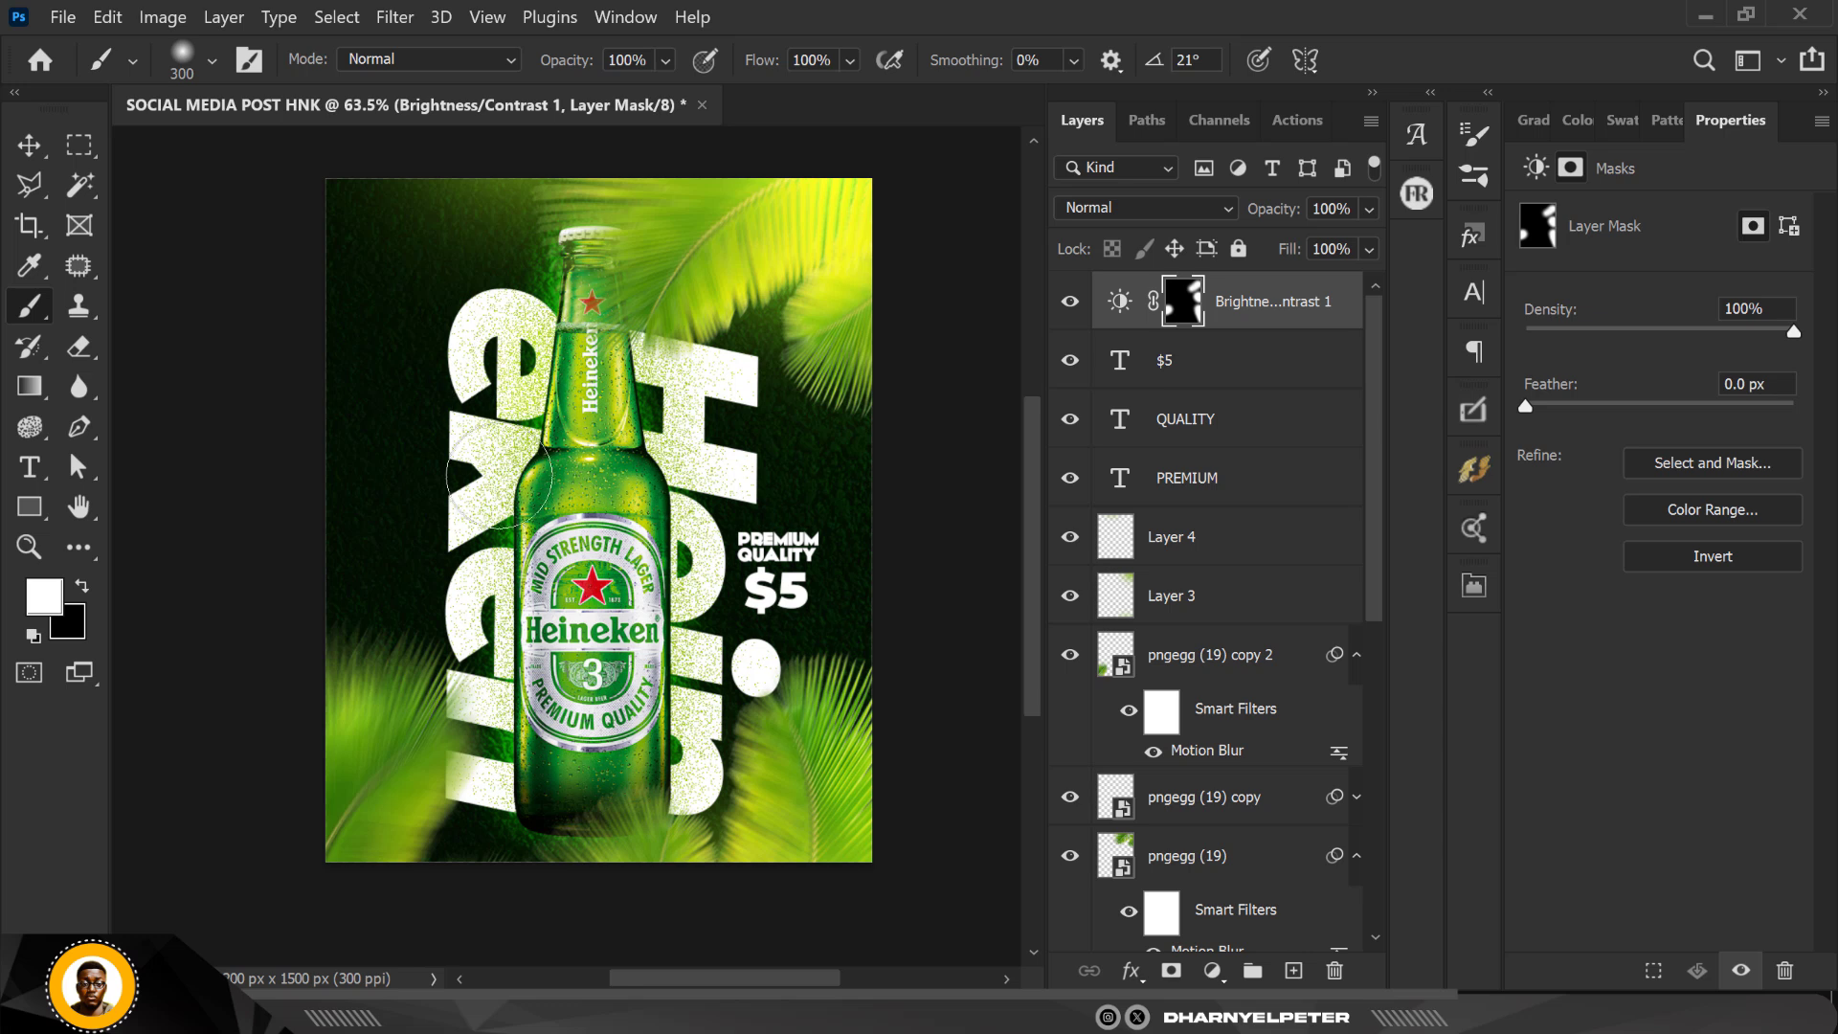
Step: Paint white on the adjustment mask along both sides of the bottle, its neck and cap, and the adjoining Heineken lettering
drag(500, 477, 501, 536)
drag(491, 602, 490, 732)
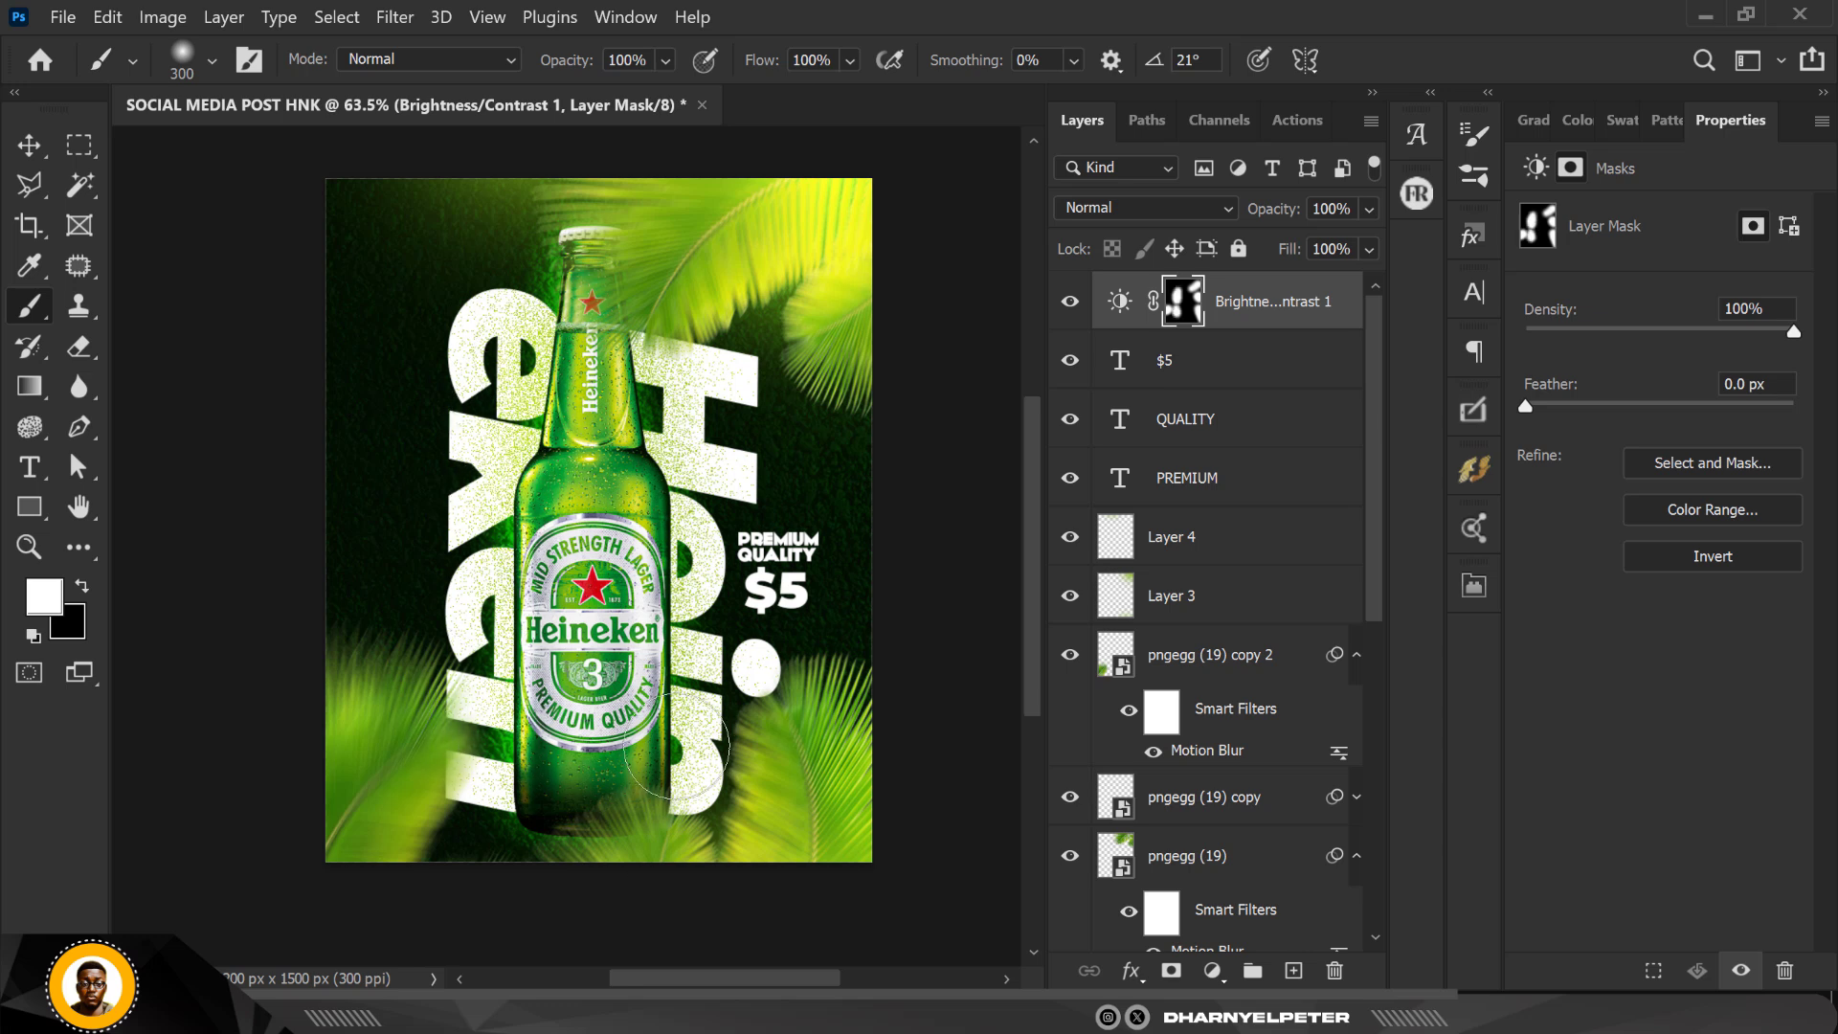
drag(677, 749, 661, 797)
drag(671, 532, 647, 542)
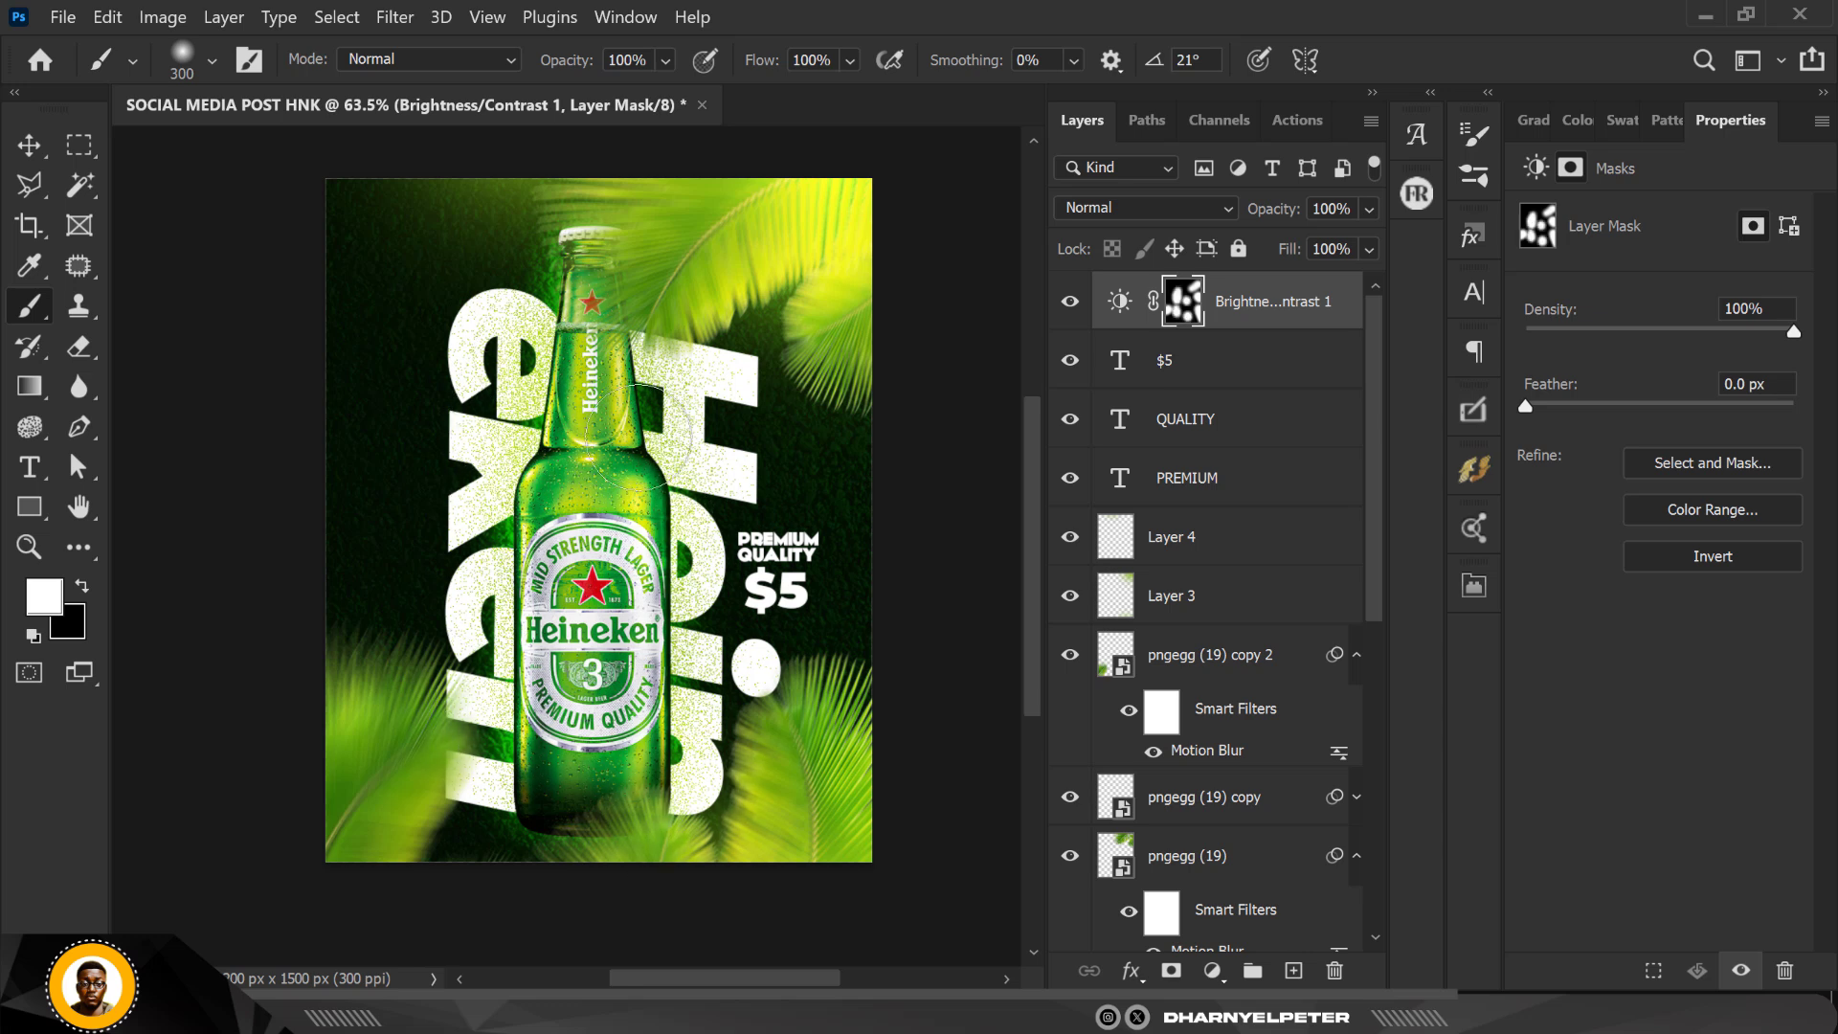
drag(637, 436, 624, 421)
drag(596, 237, 571, 229)
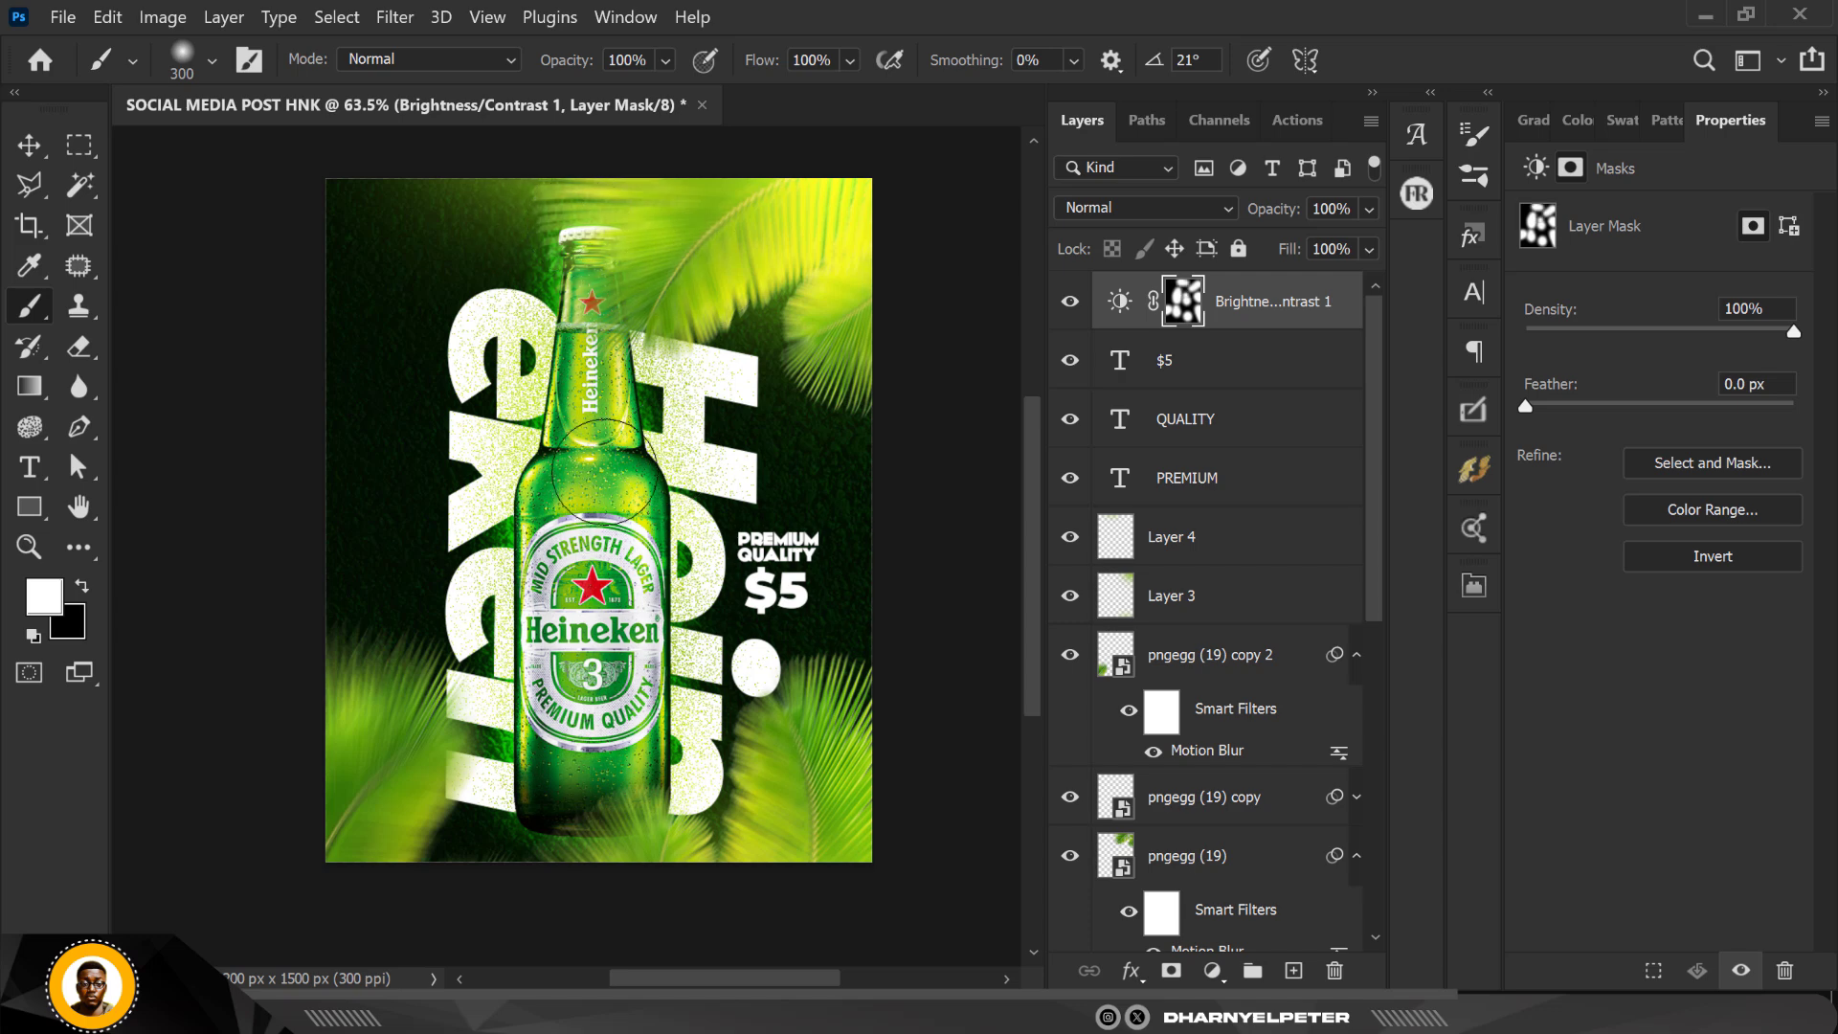
drag(667, 390, 665, 424)
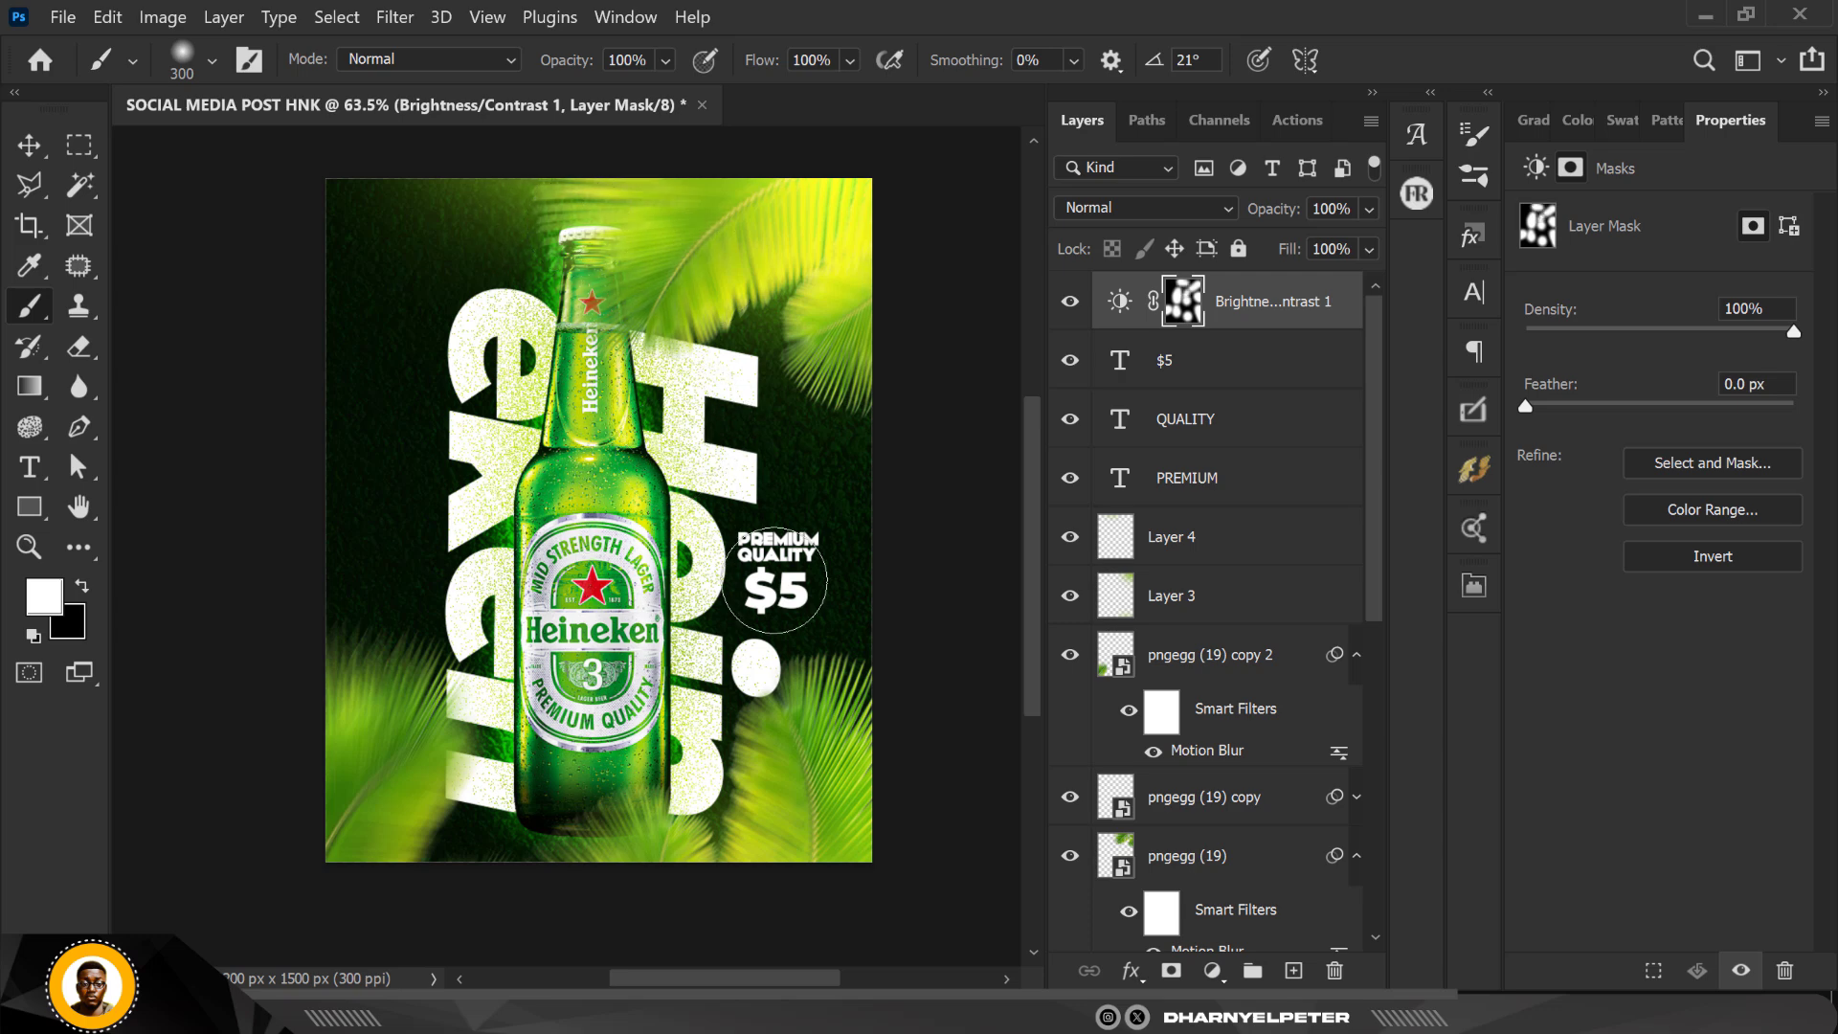
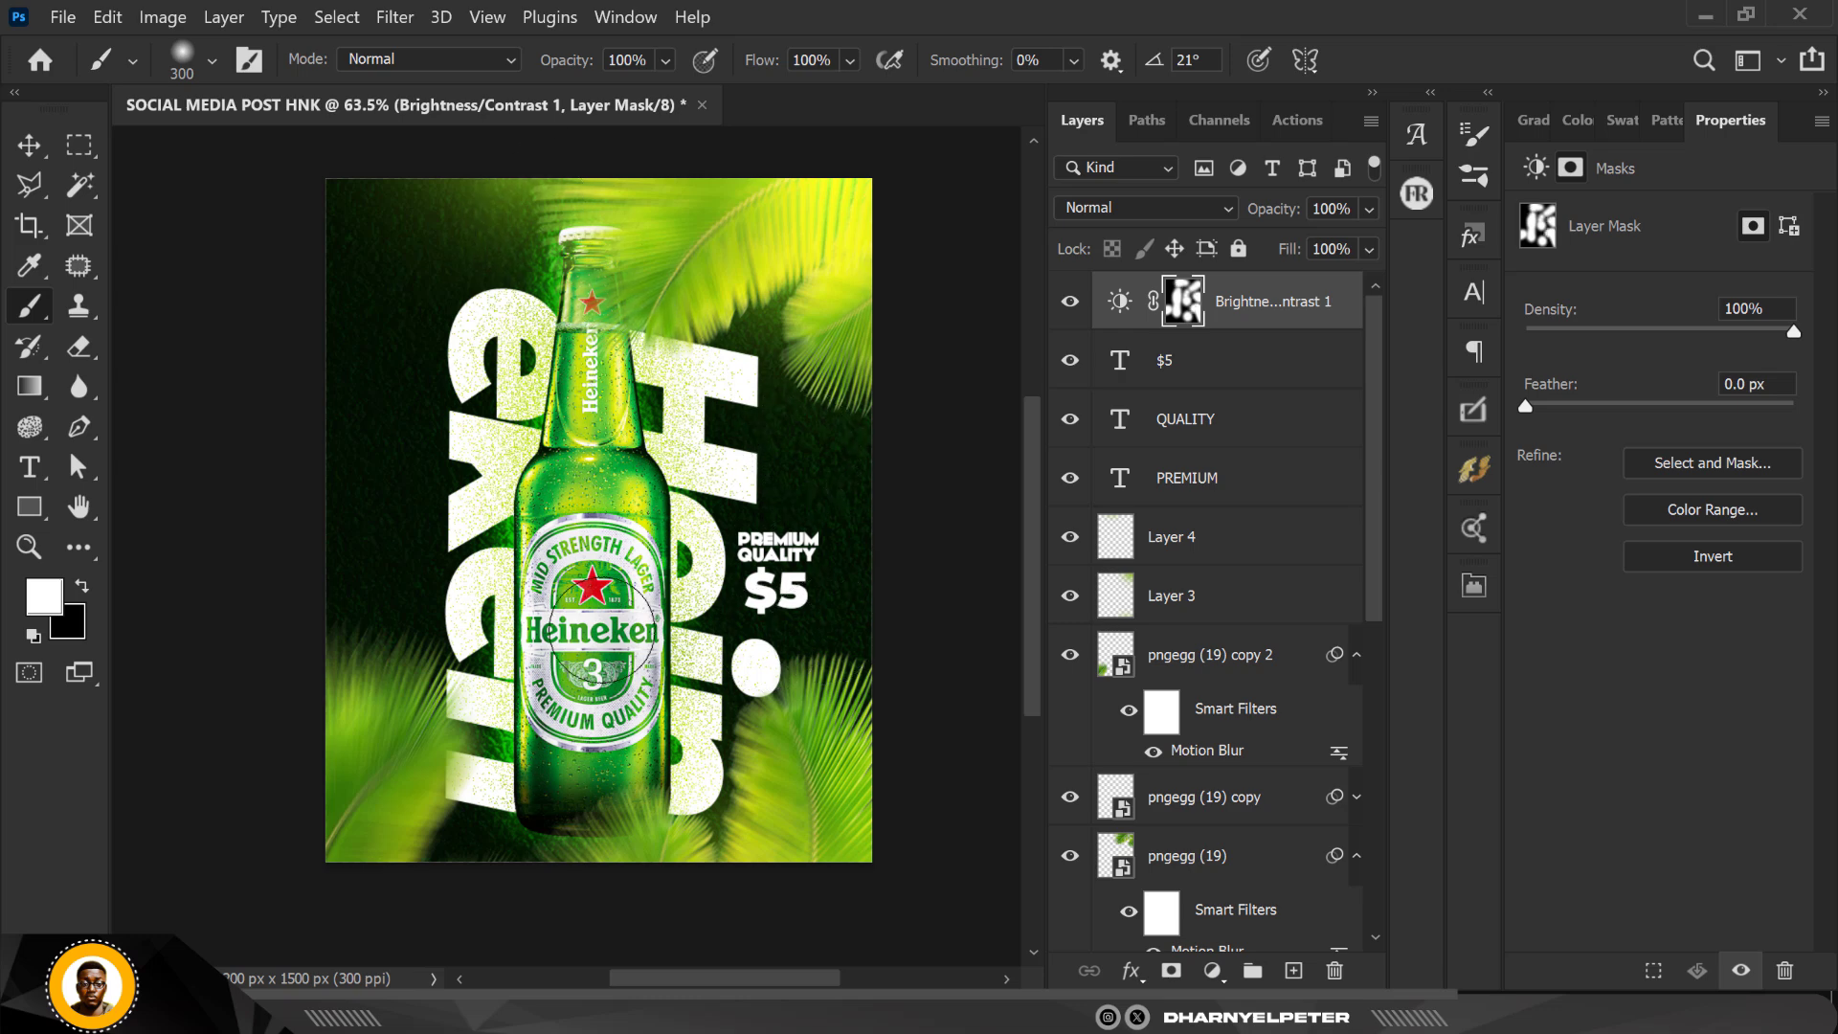
Step: Add a second Brightness/Contrast adjustment layer above the first, with brightness 59 and contrast -17
scroll(586, 469, up, 3)
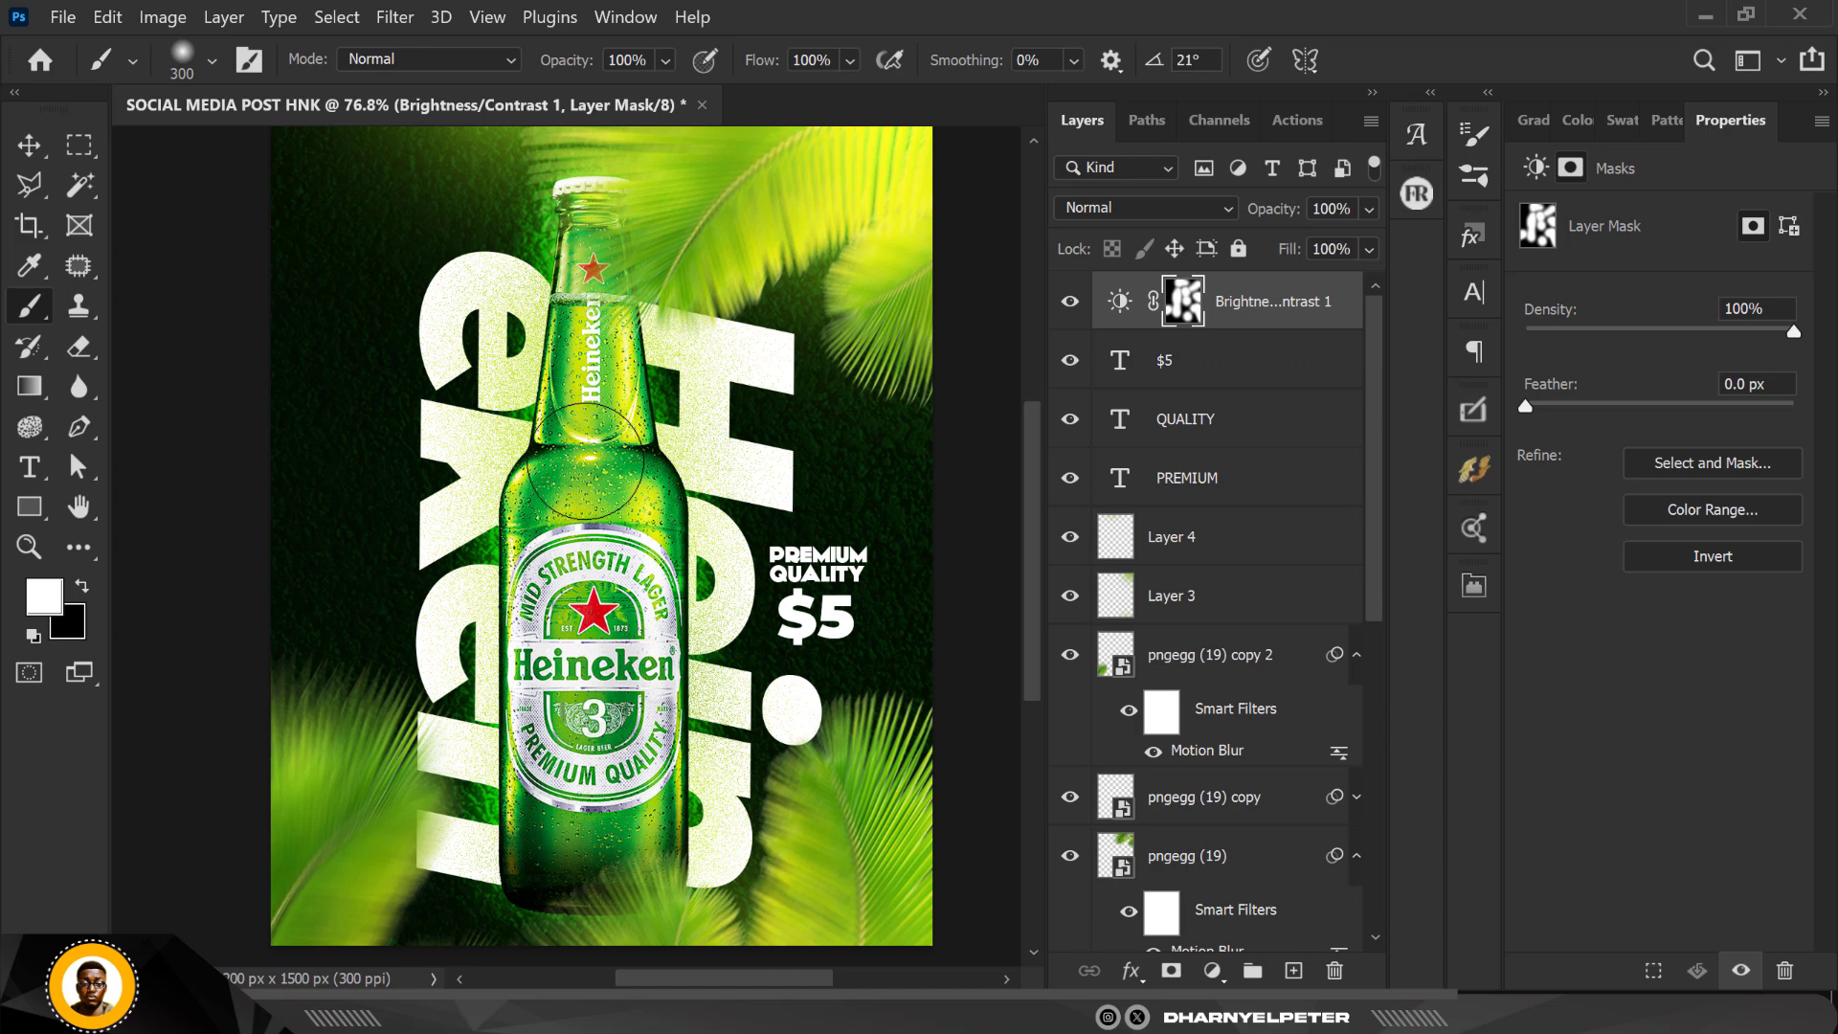
scroll(586, 461, right, 1)
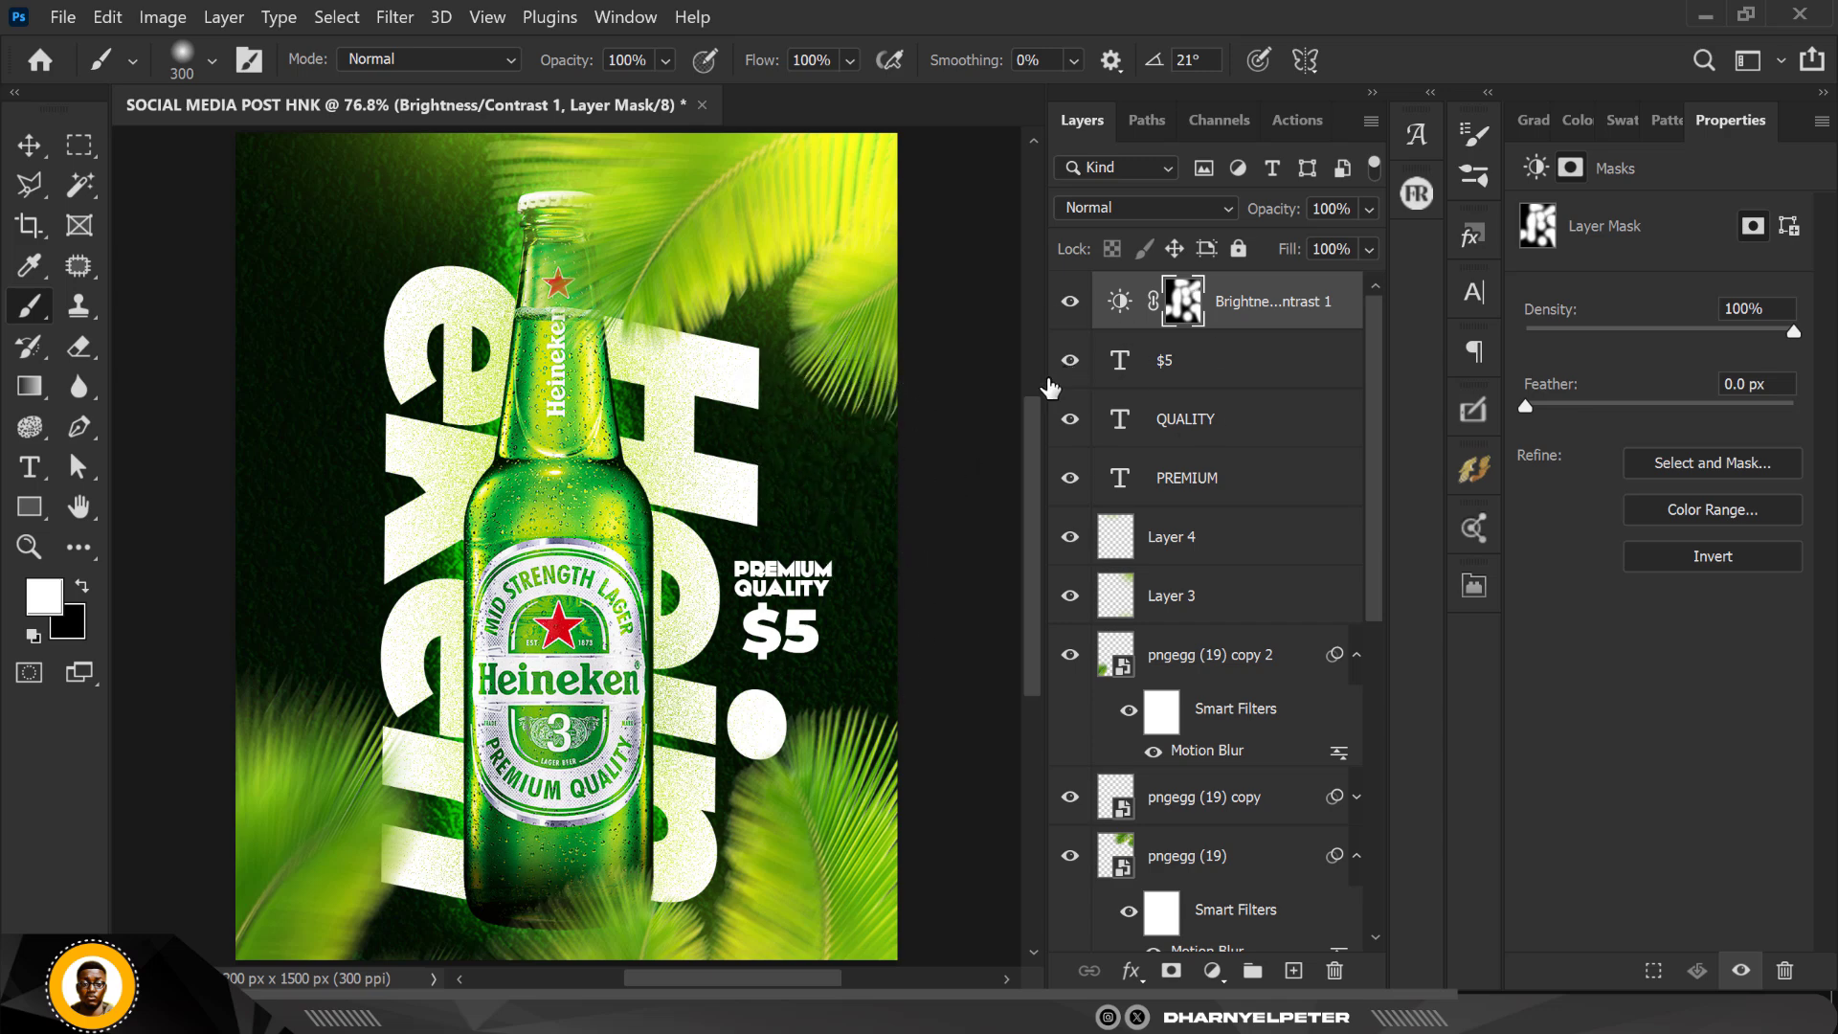
click(1212, 971)
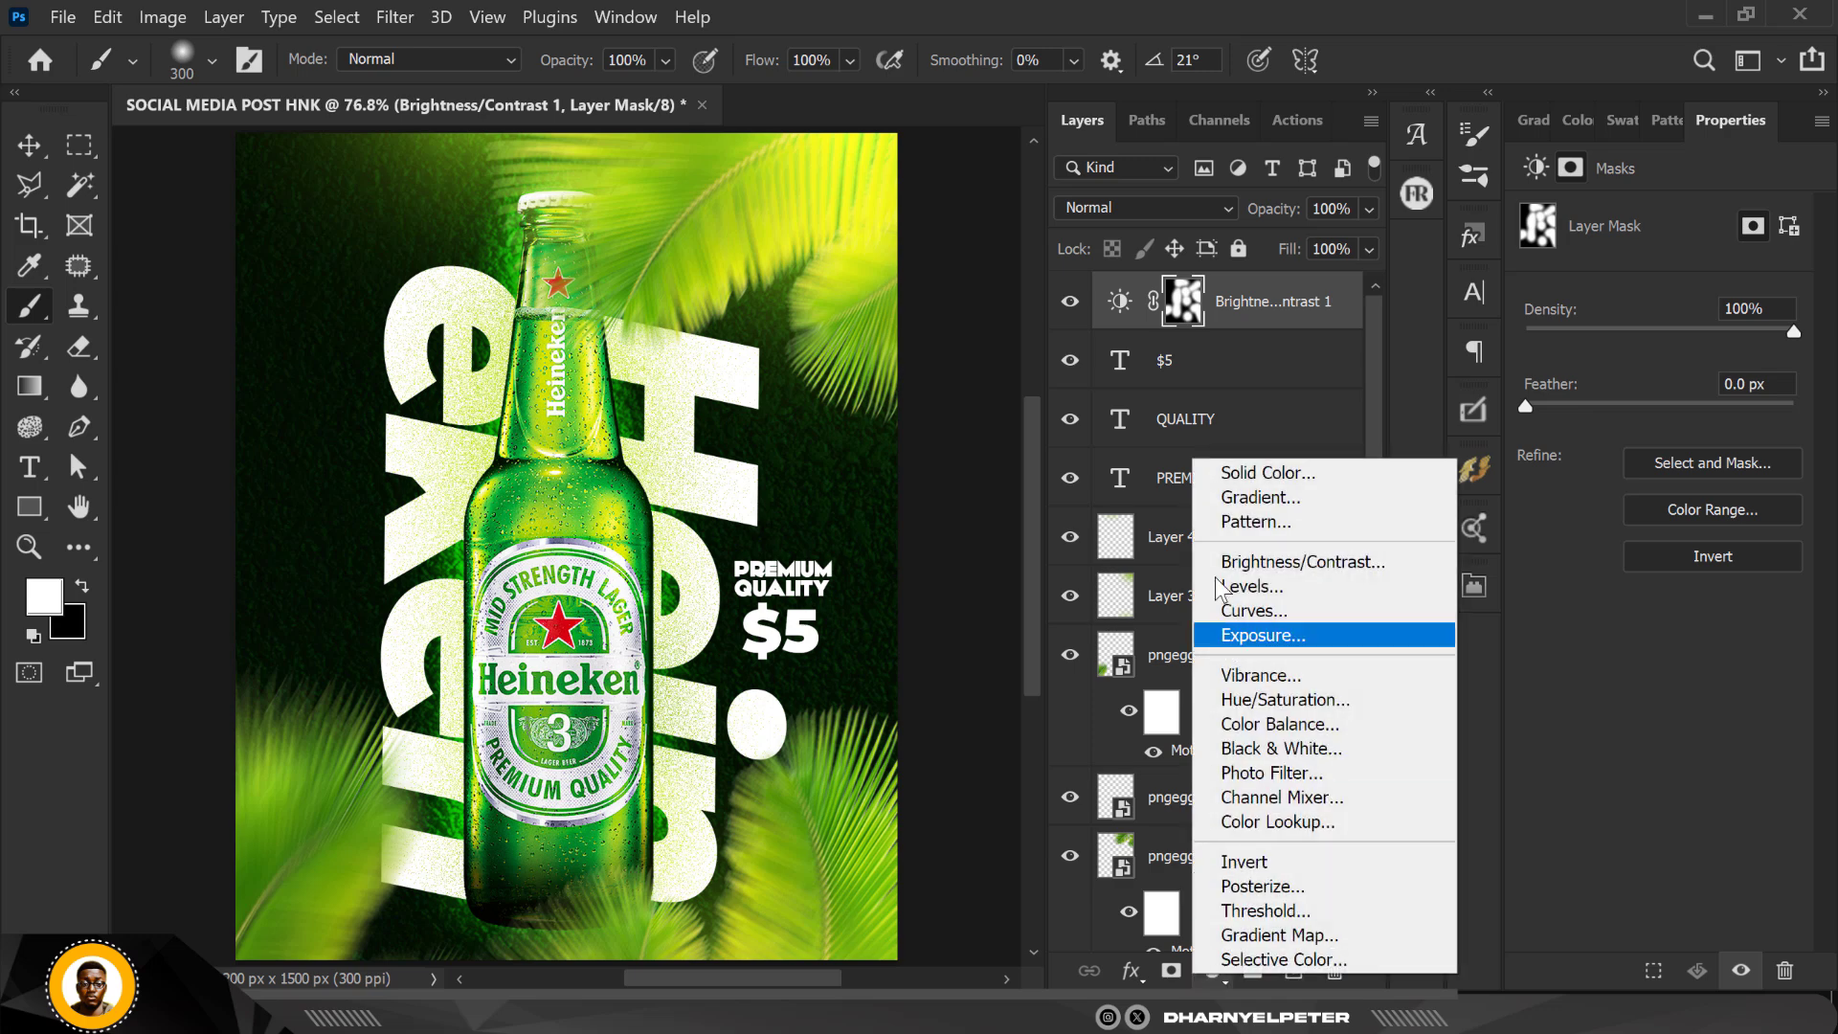
click(1290, 565)
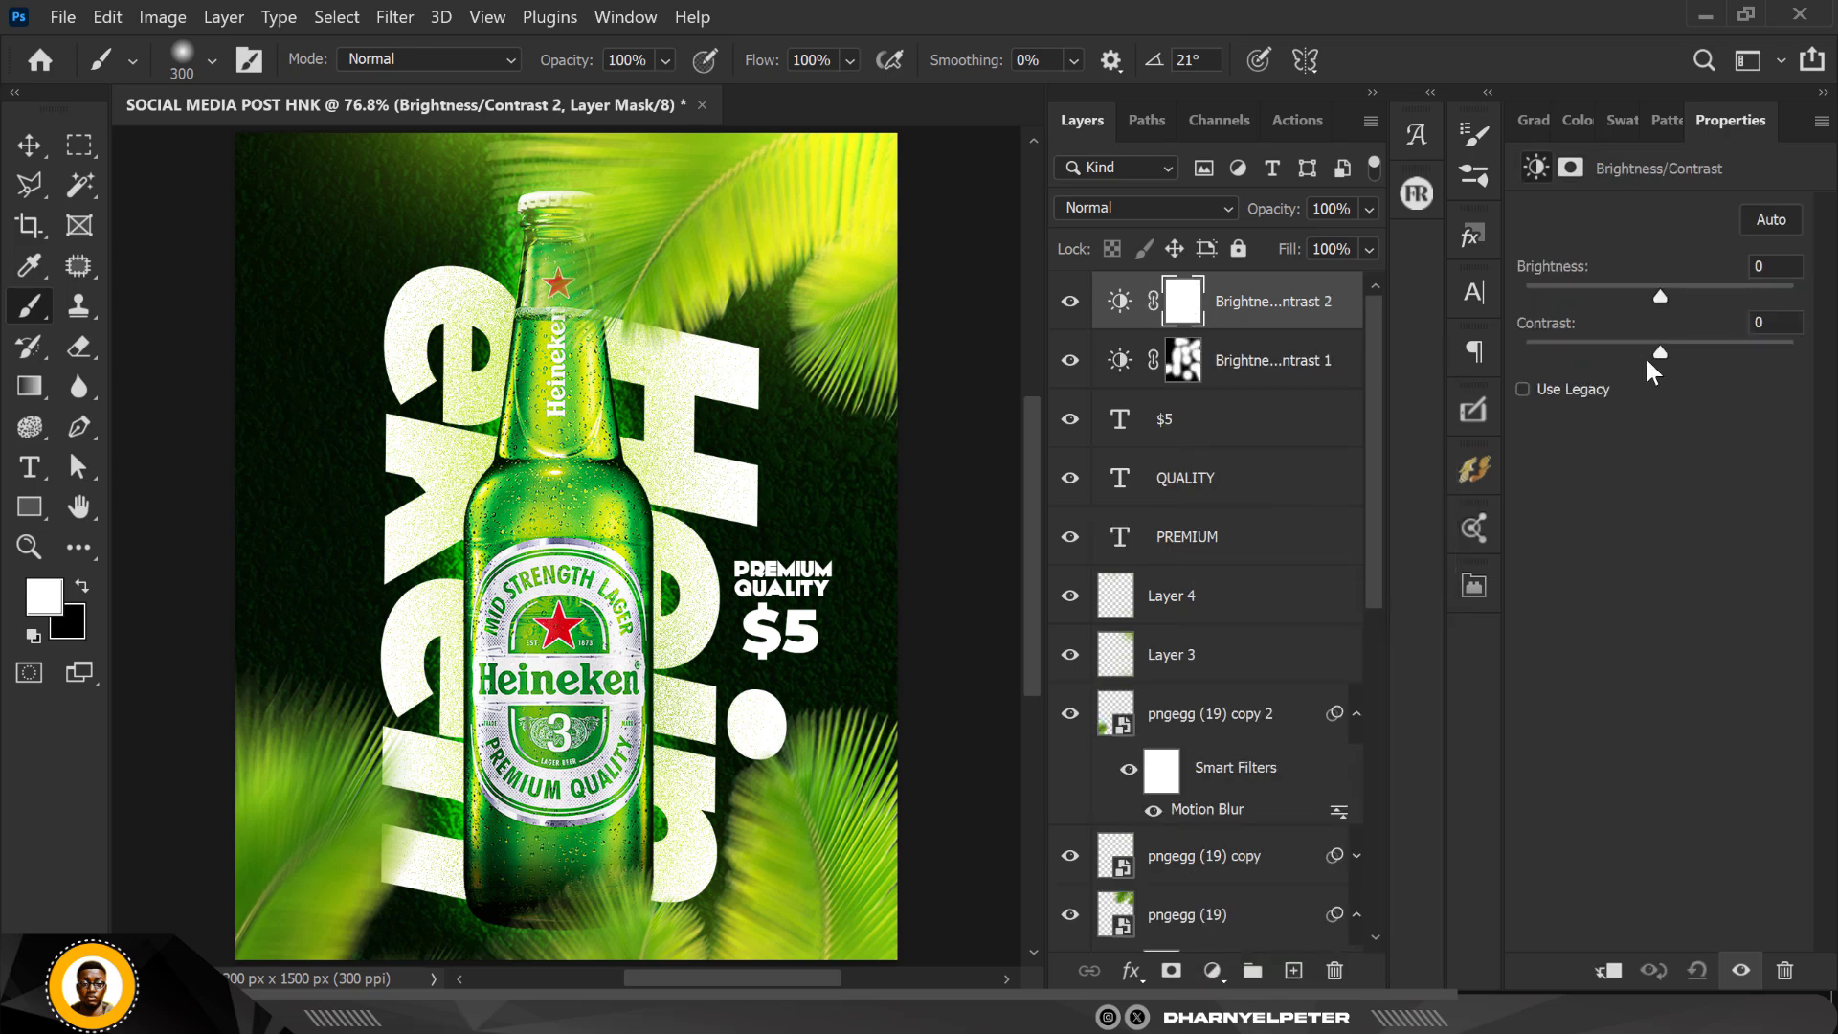
drag(1659, 293, 1718, 285)
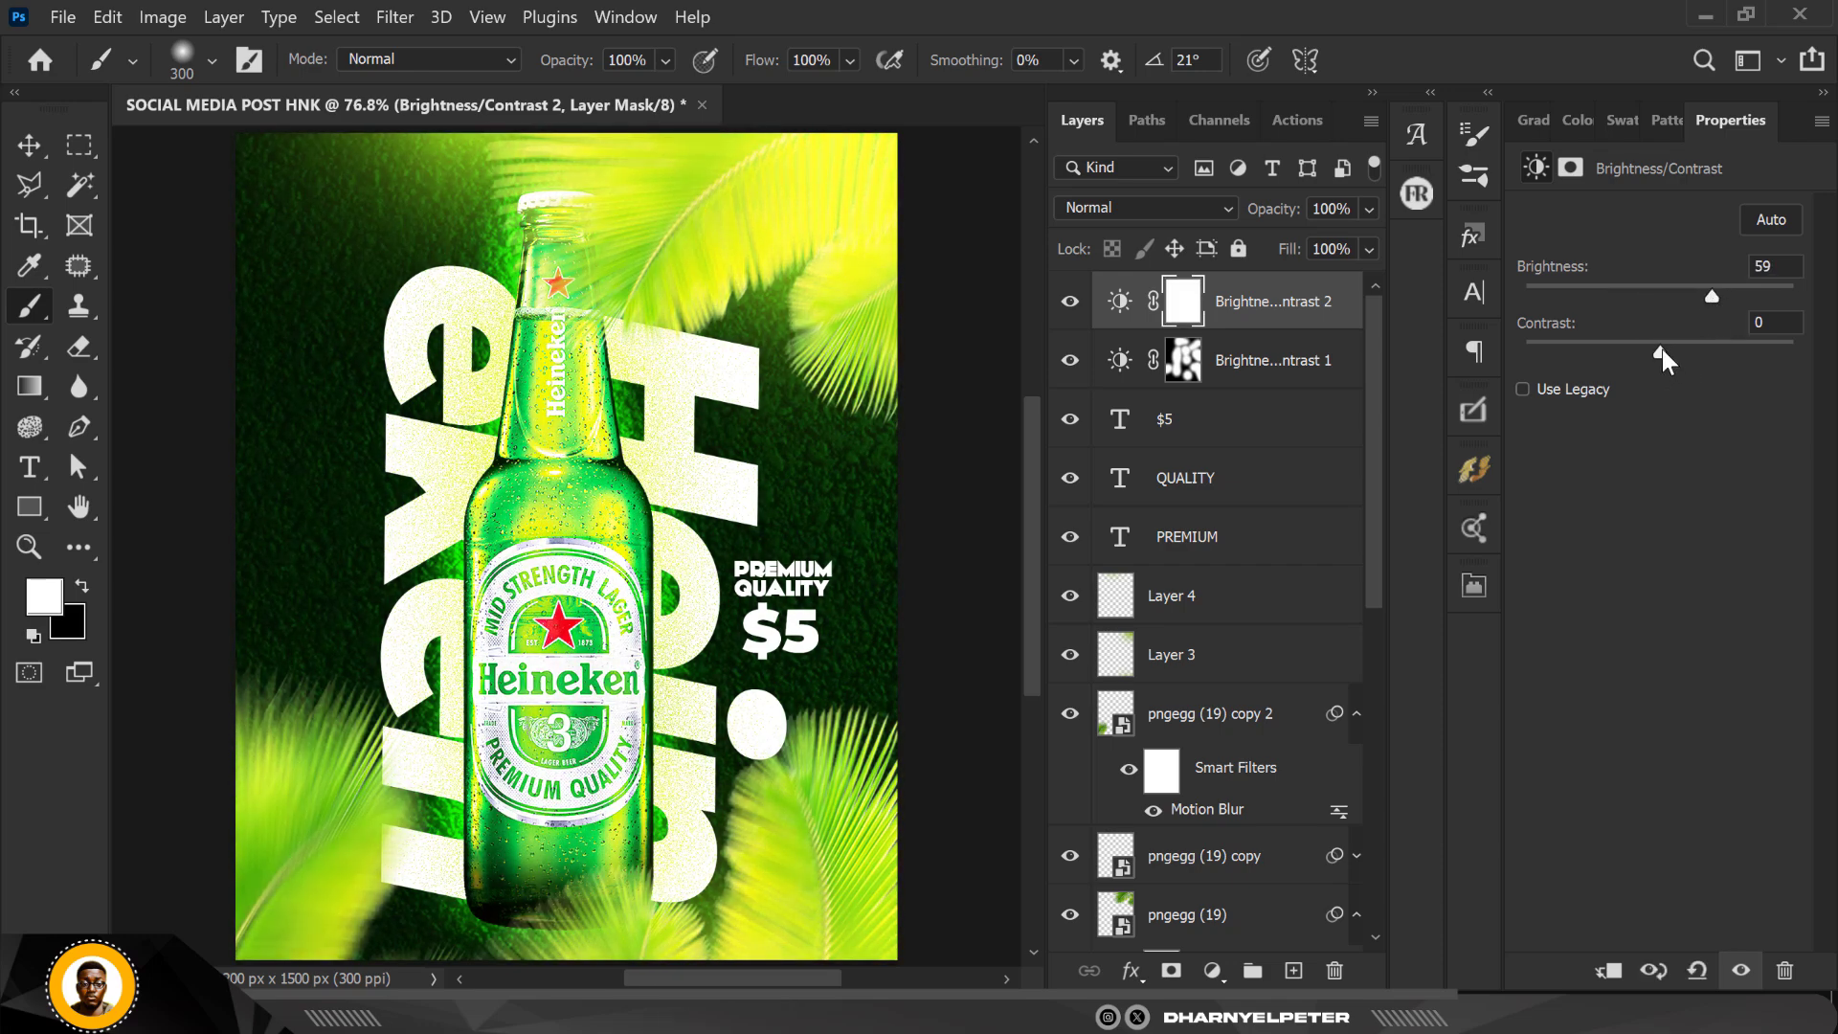
drag(1660, 352, 1155, 325)
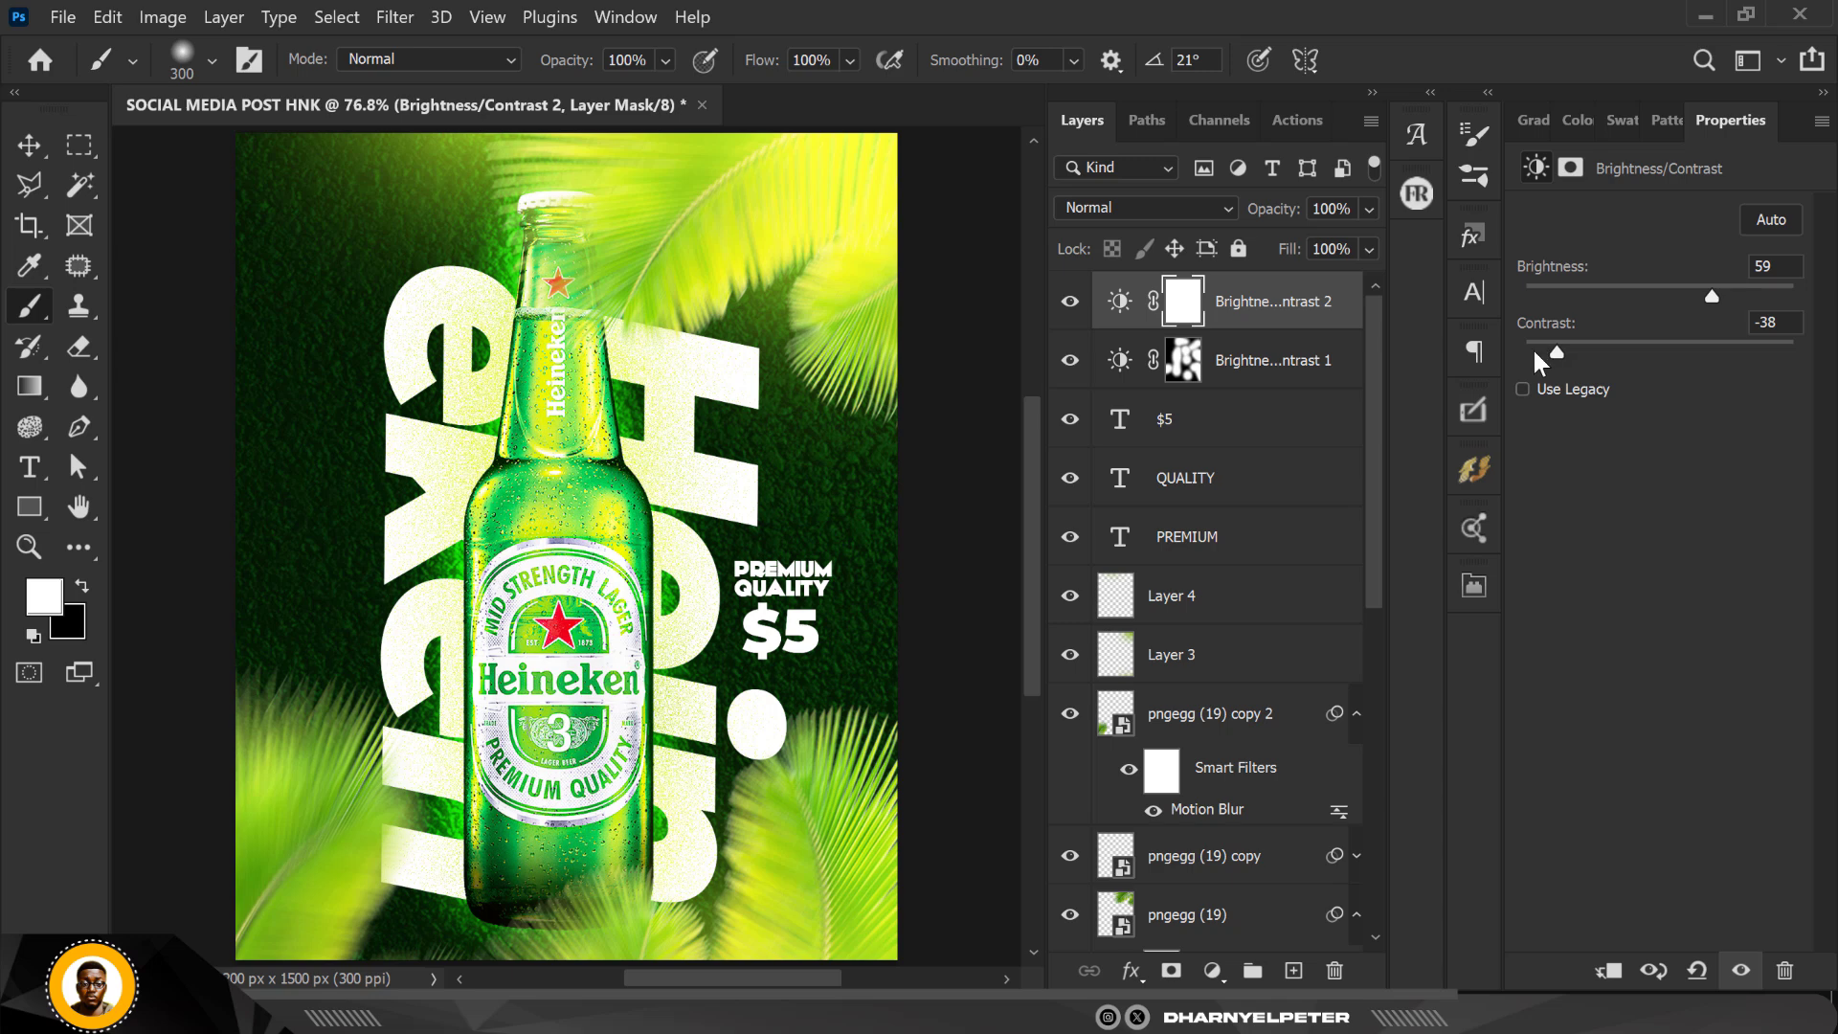
drag(1535, 352, 1615, 350)
Step: Invert the new adjustment's mask to black and dab white over the right and lower-left palm leaves and the bottle's base
click(1183, 303)
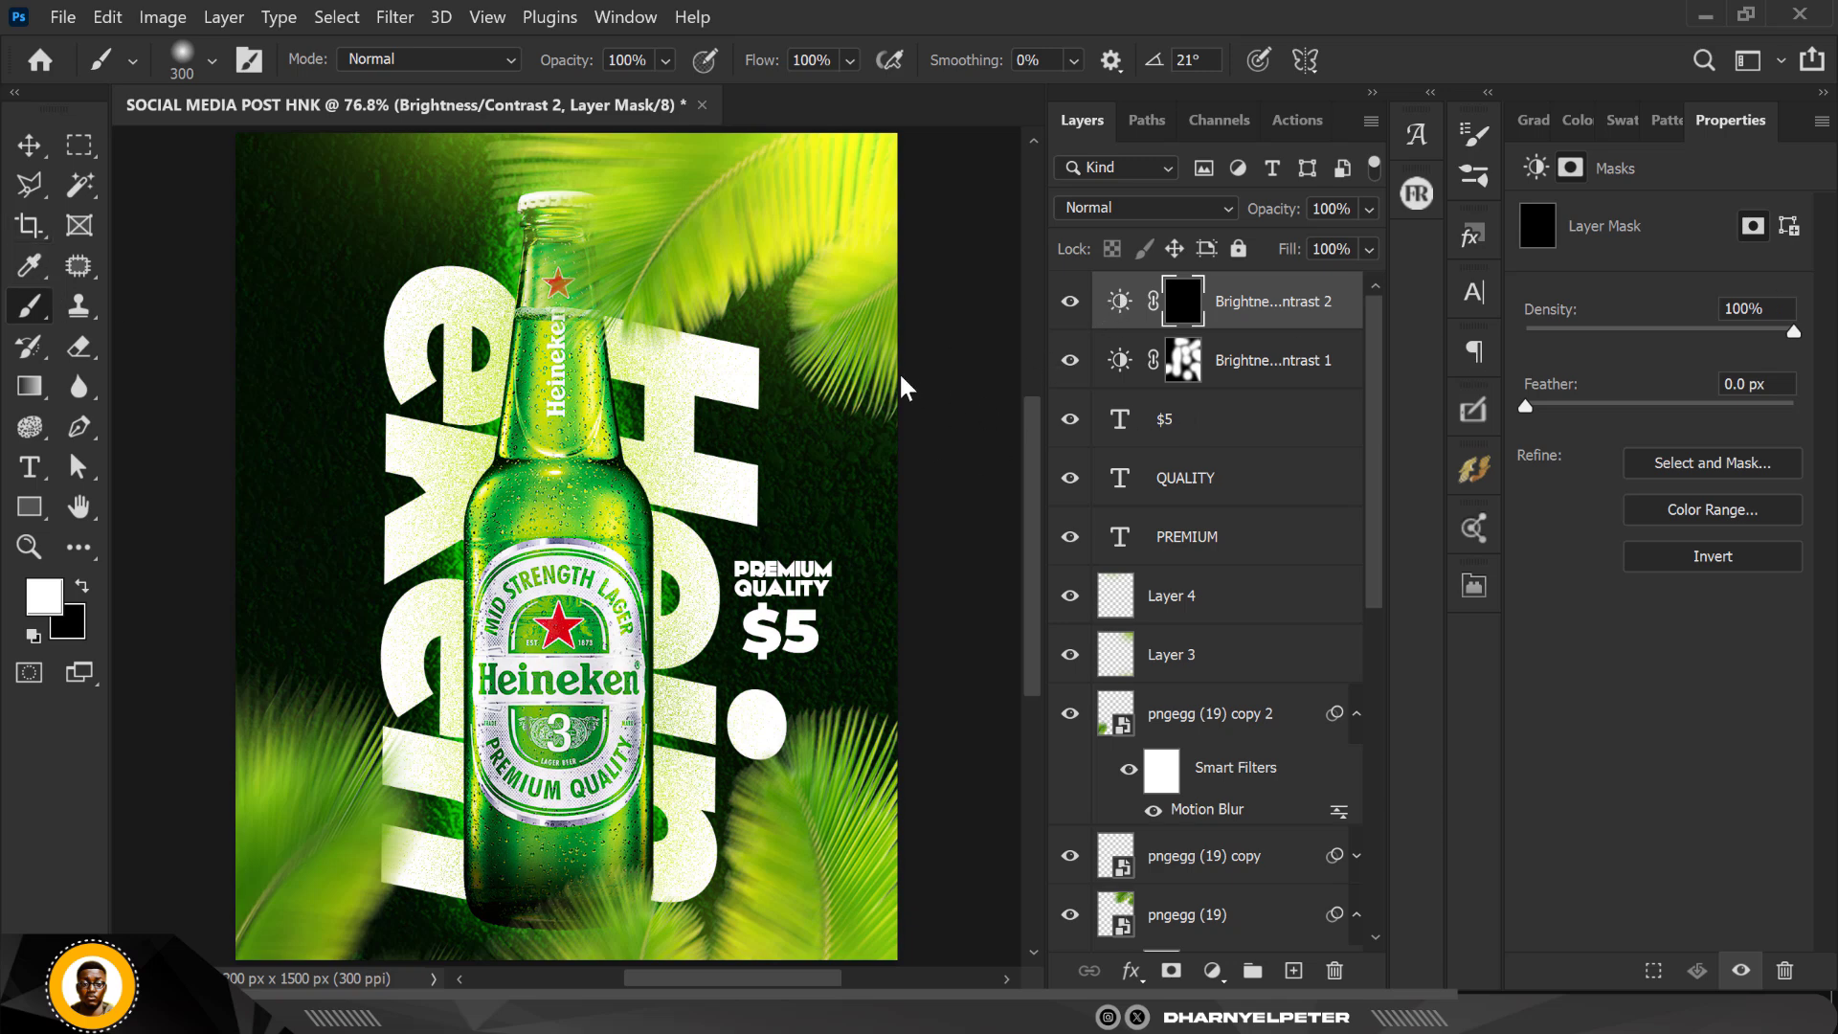
click(801, 427)
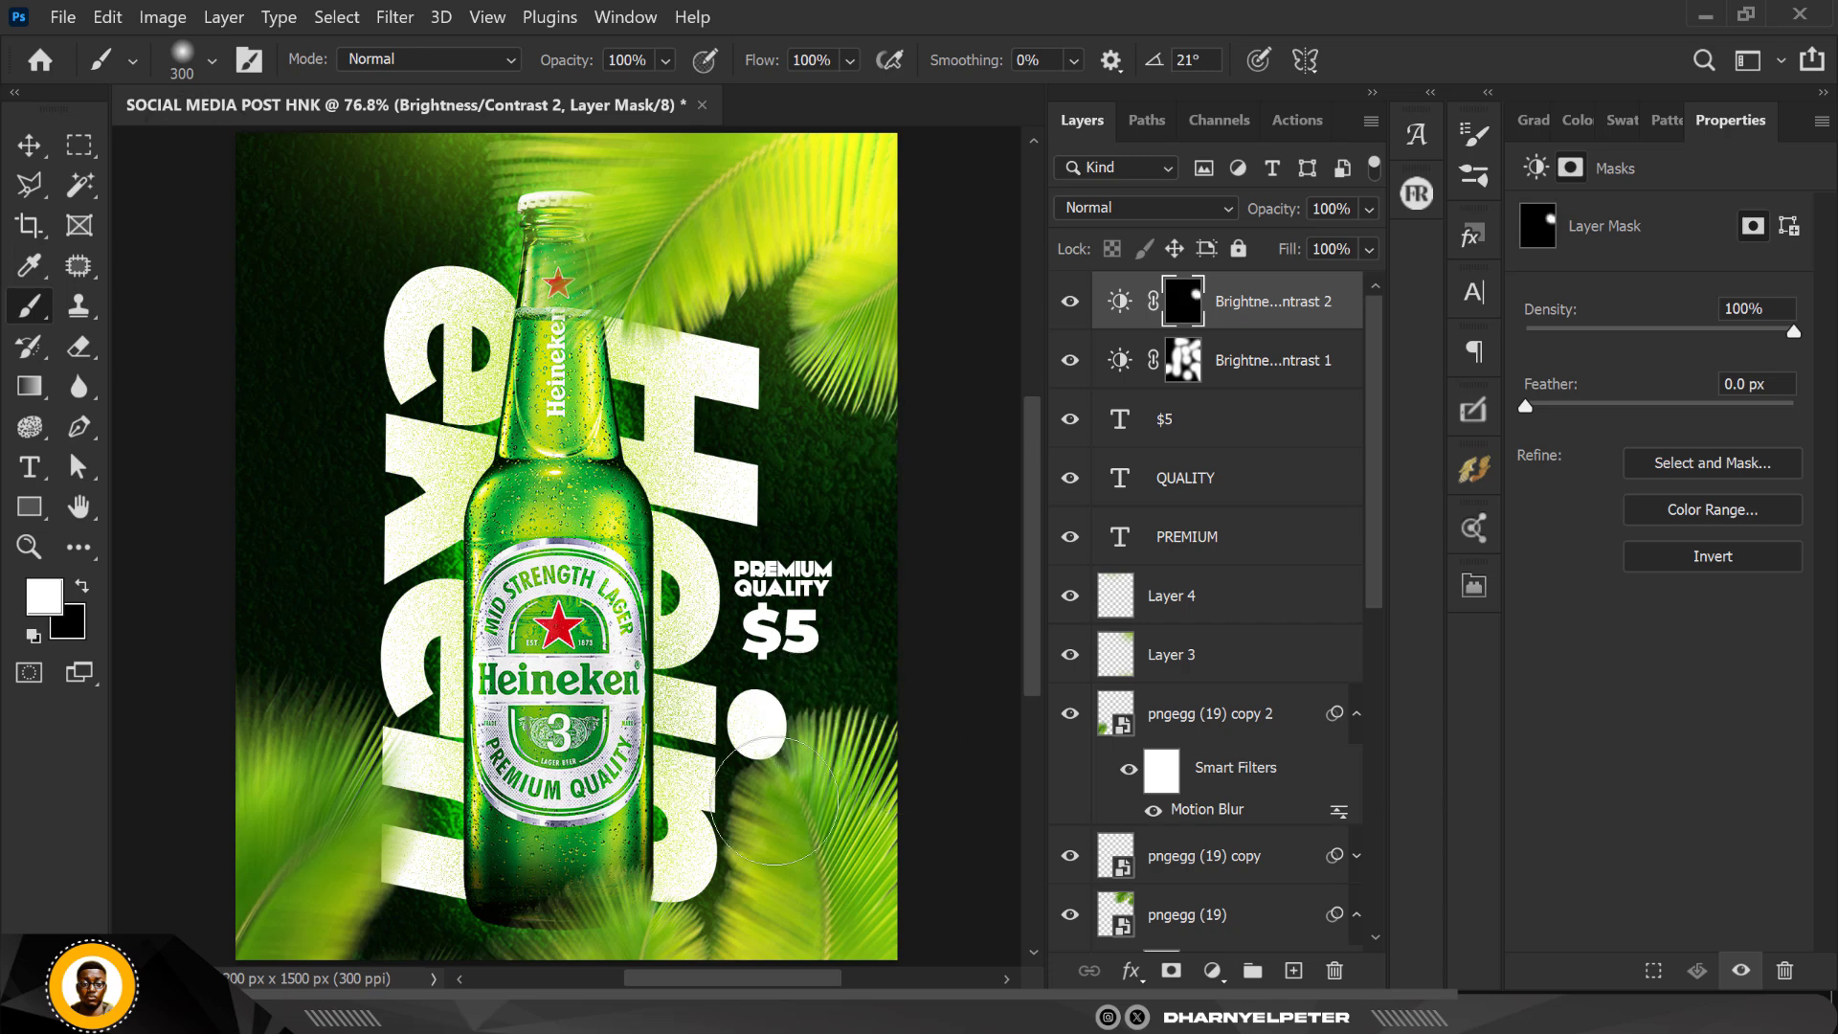
click(314, 713)
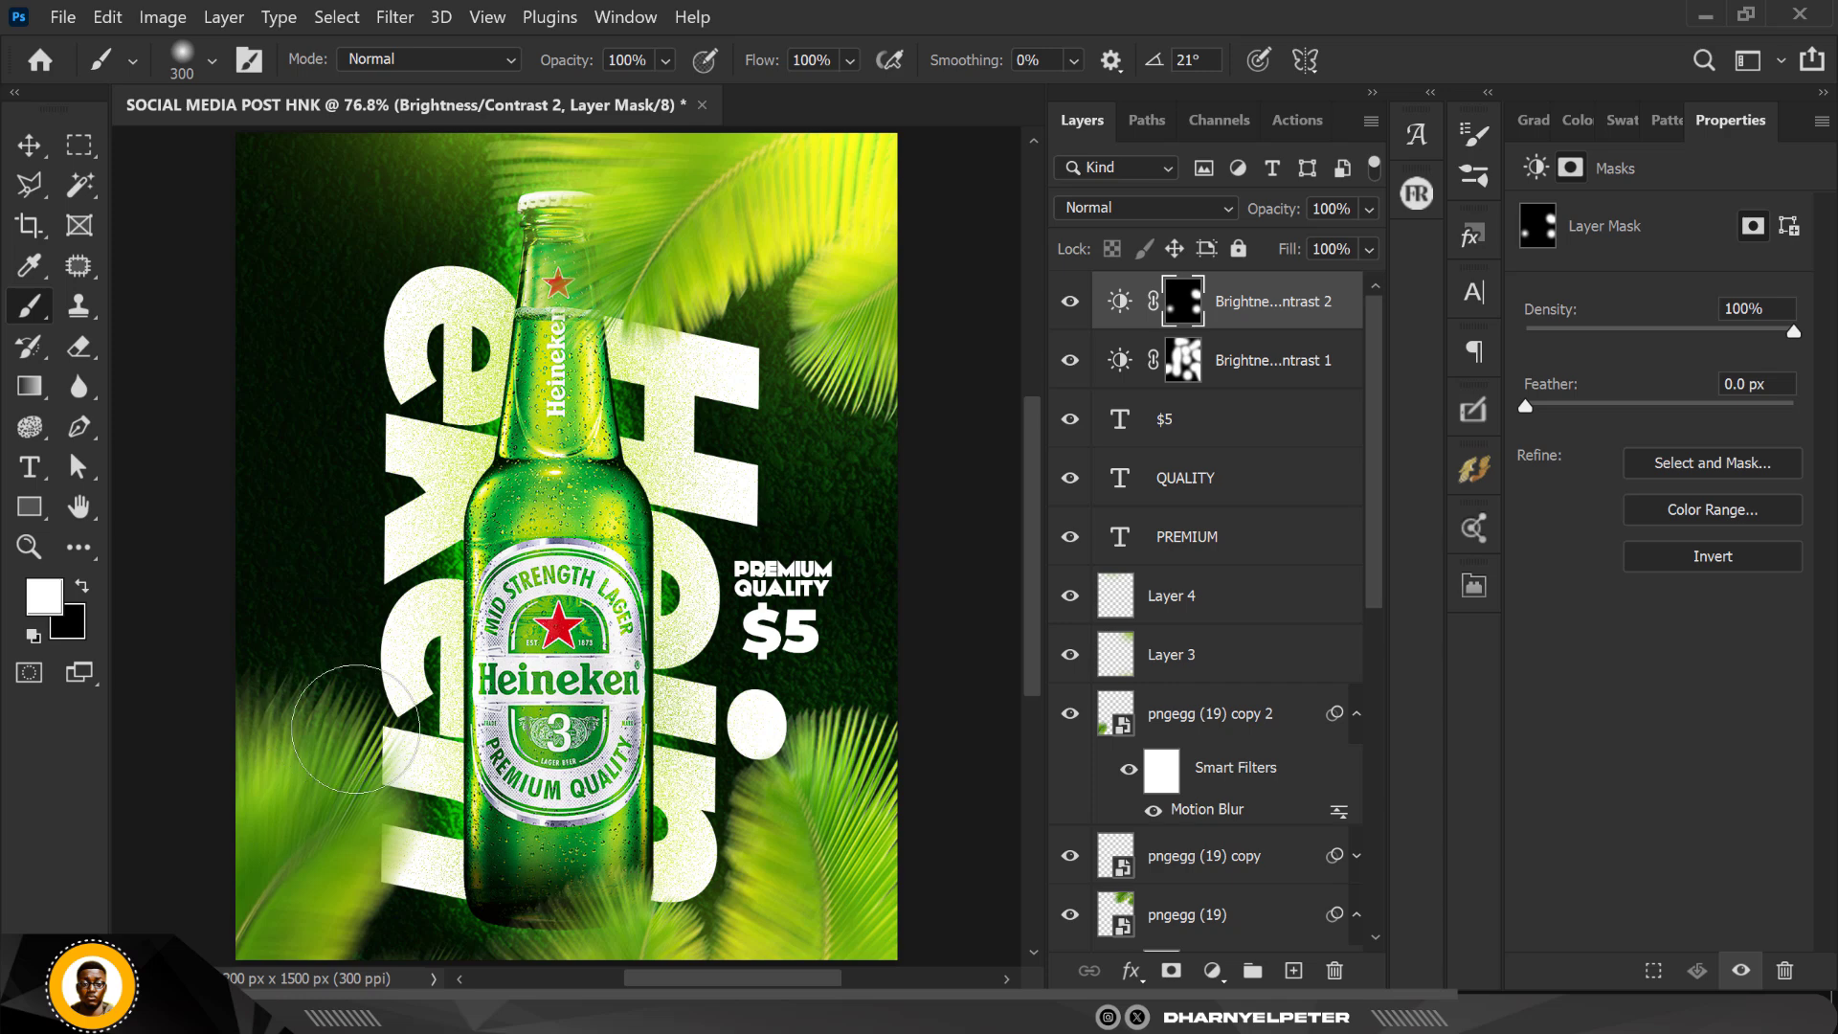
click(383, 785)
click(563, 860)
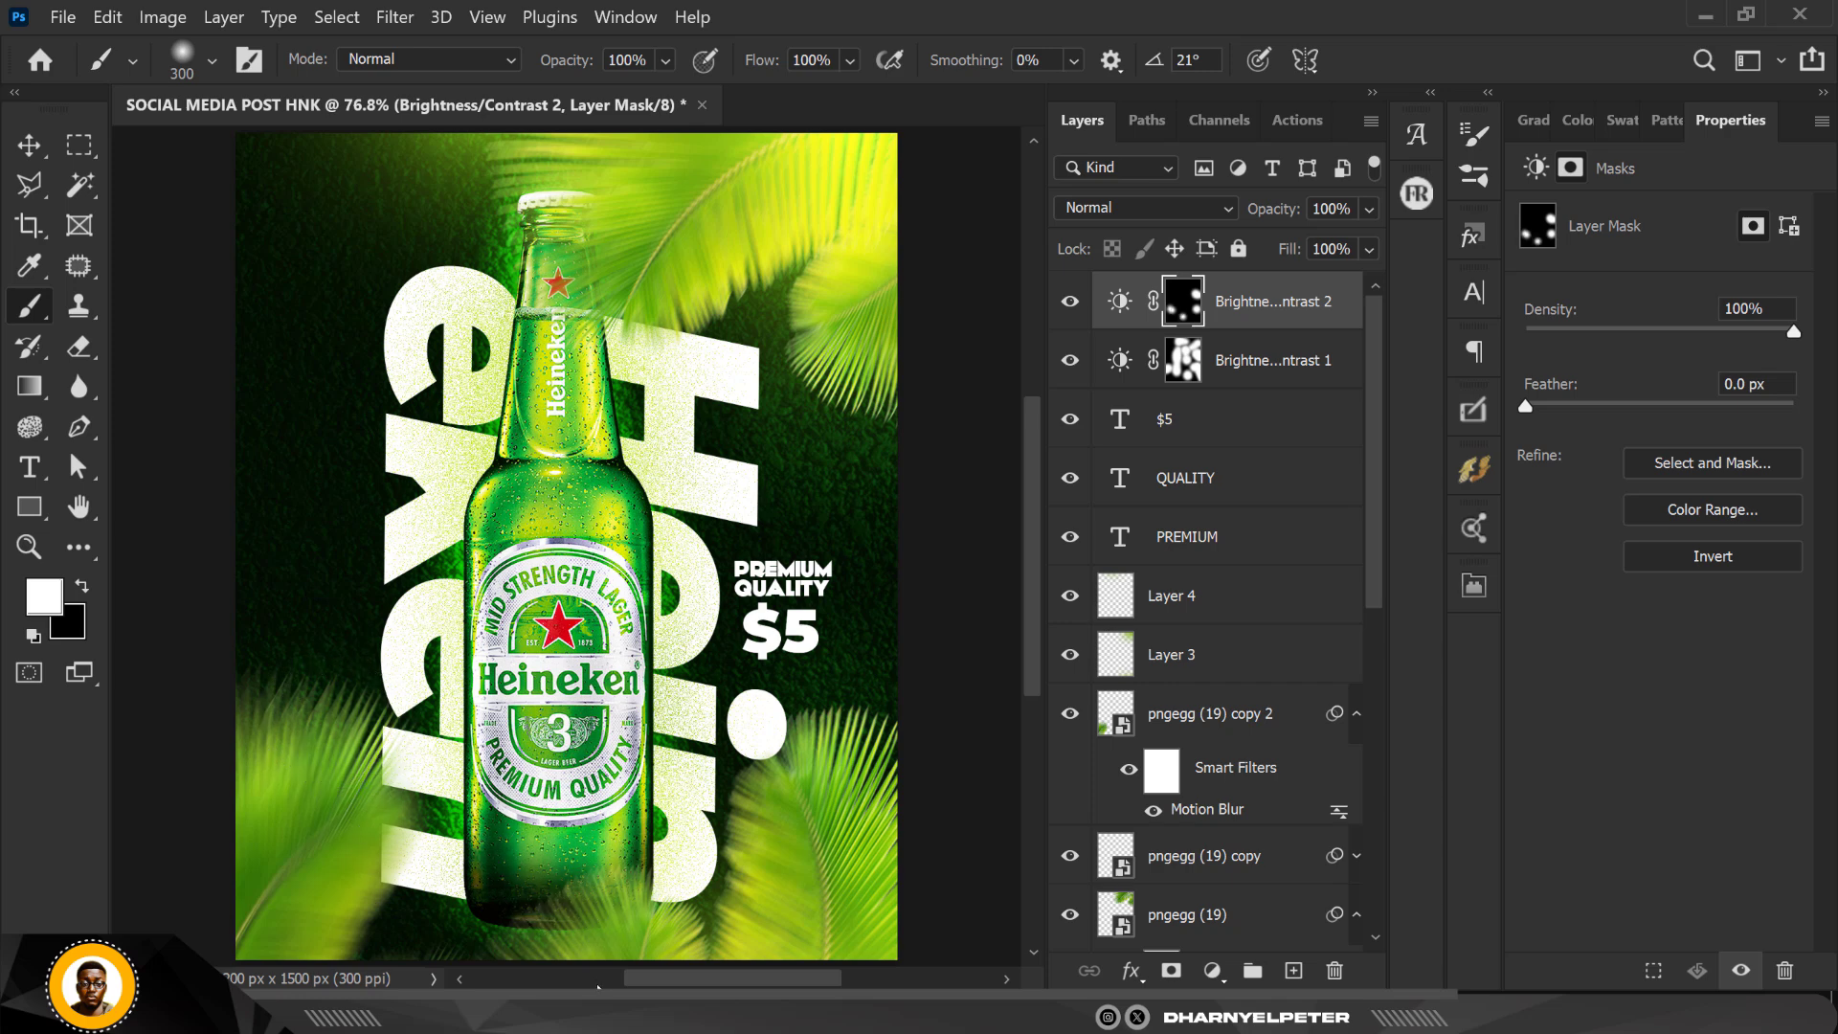
scroll(651, 900, down, 1)
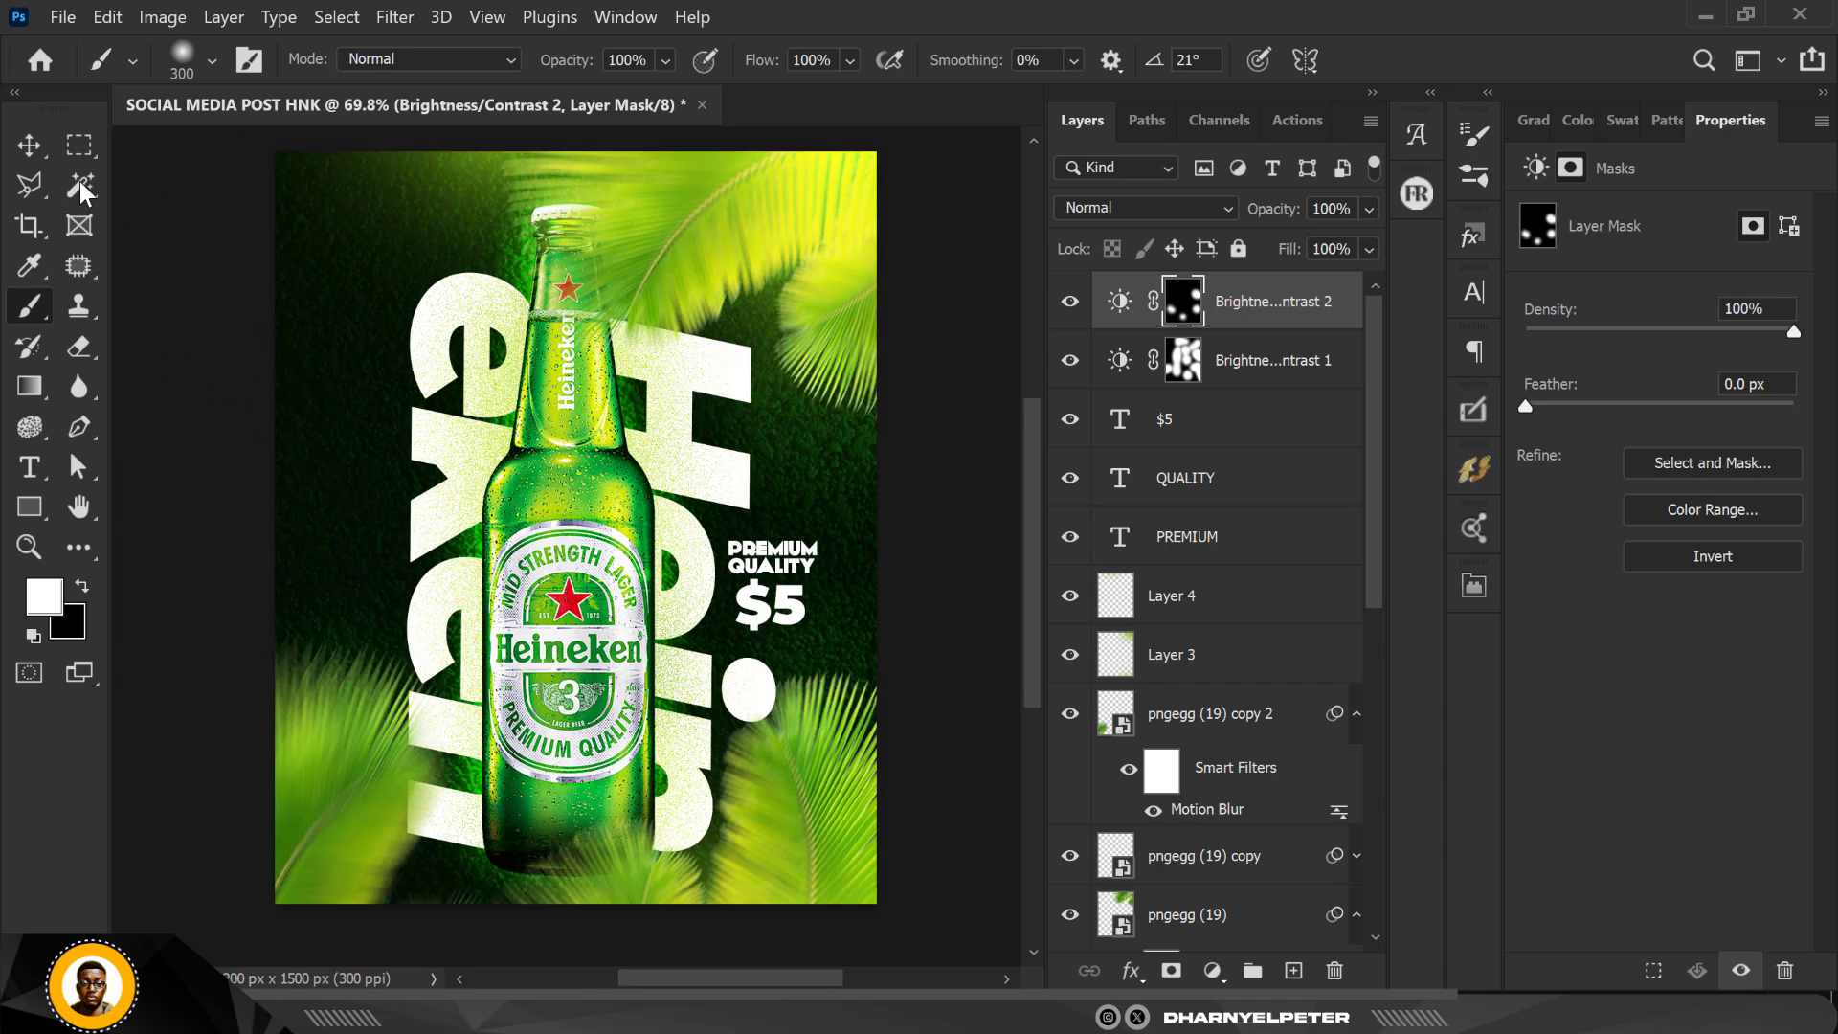
Step: Select the $5, QUALITY and PREMIUM text layers and scale them down together to 89.59%
click(28, 145)
scroll(1216, 479, down, 1)
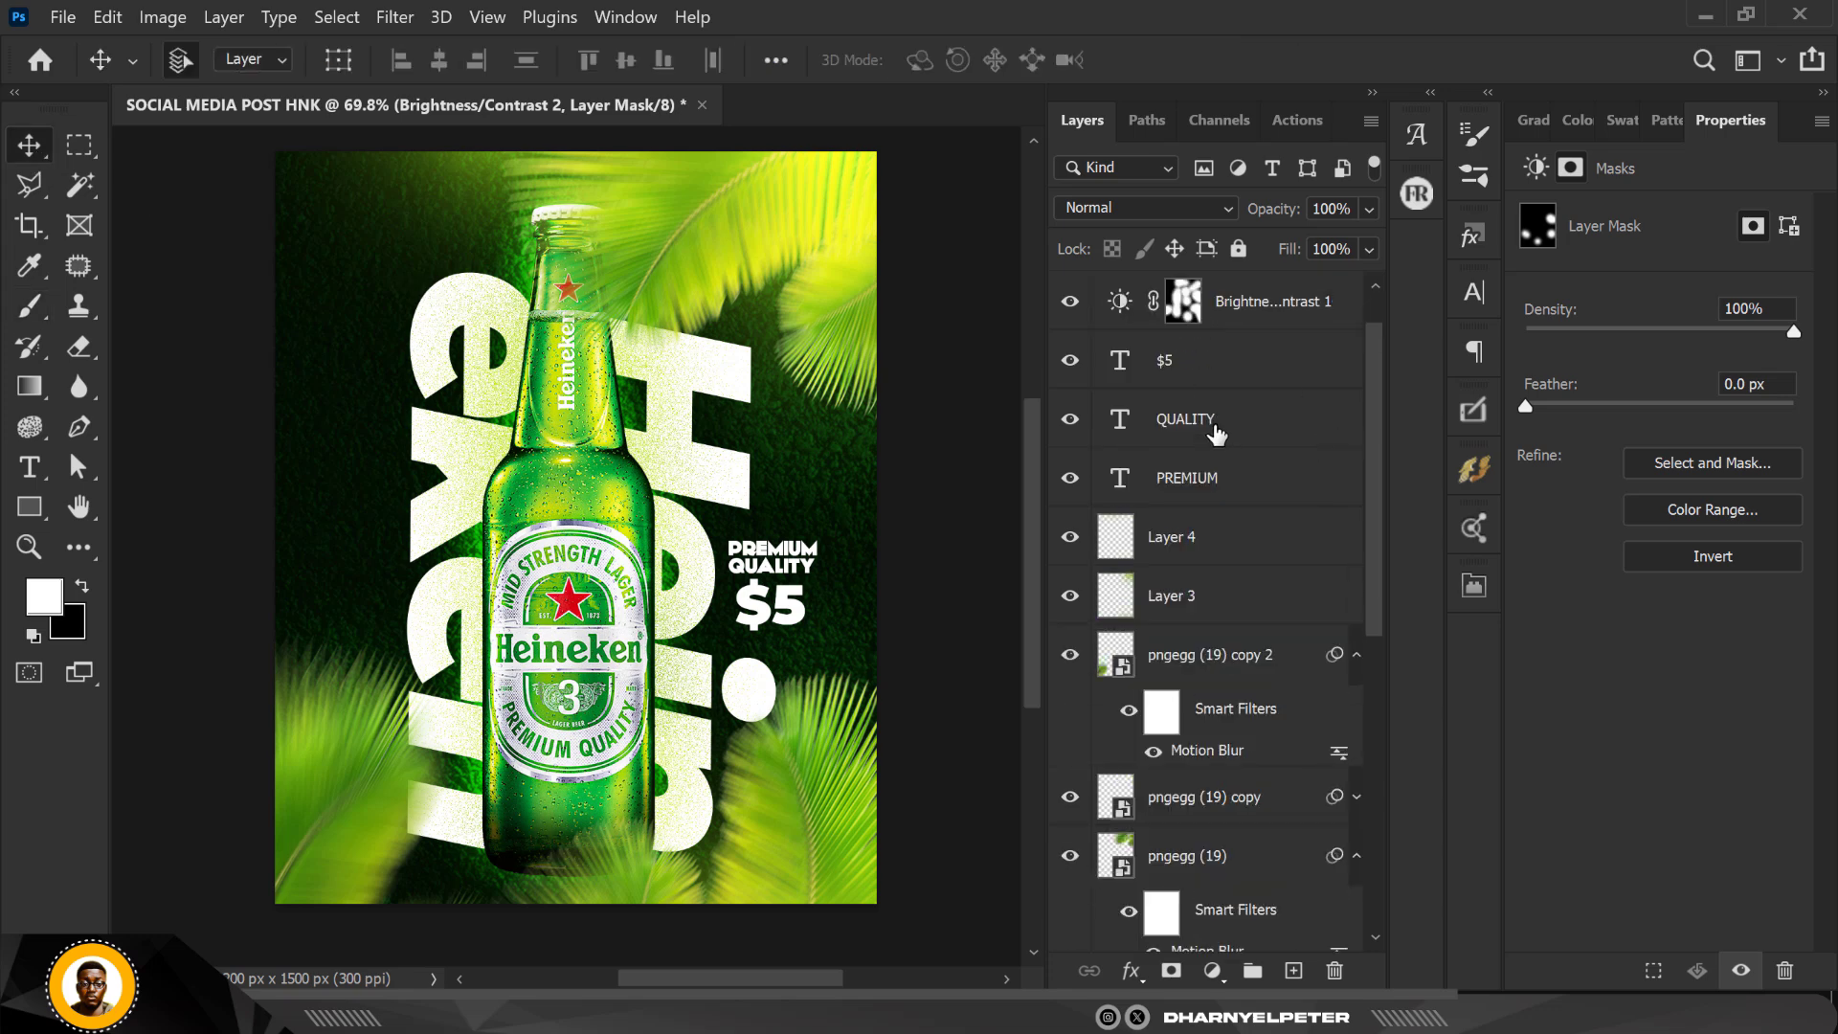
scroll(1216, 478, up, 1)
click(969, 450)
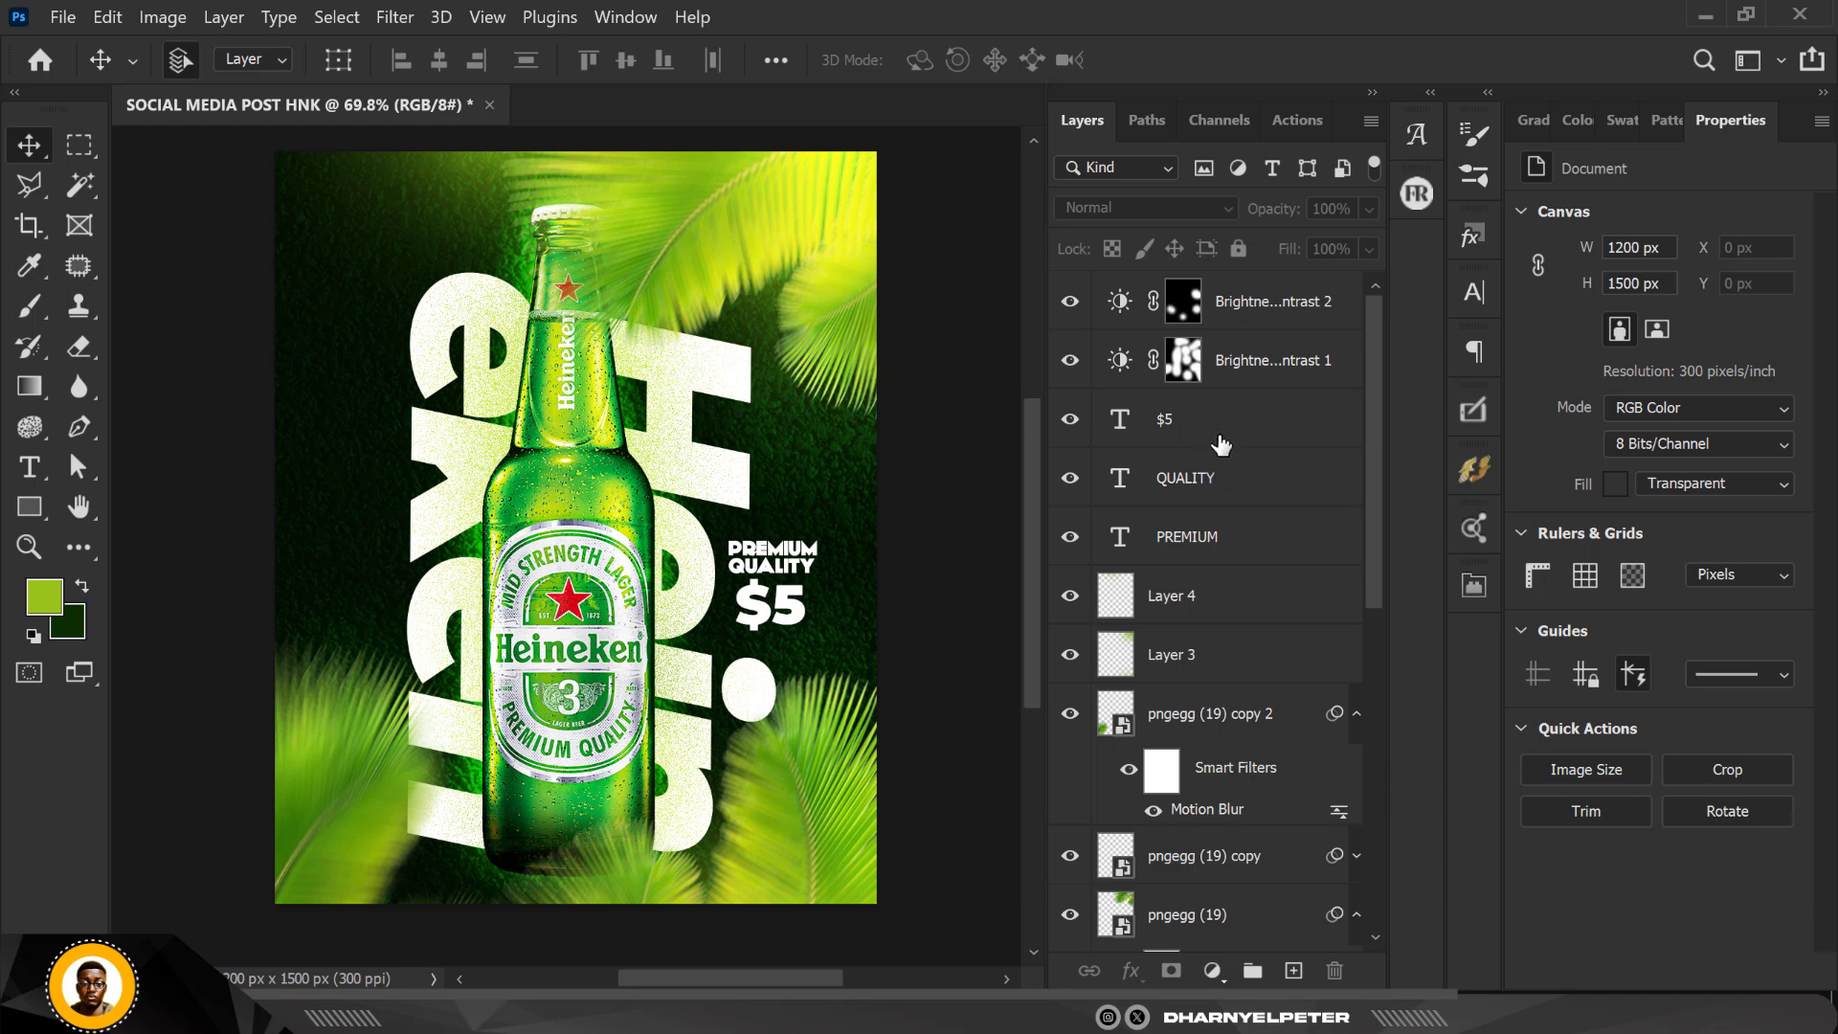
click(1202, 452)
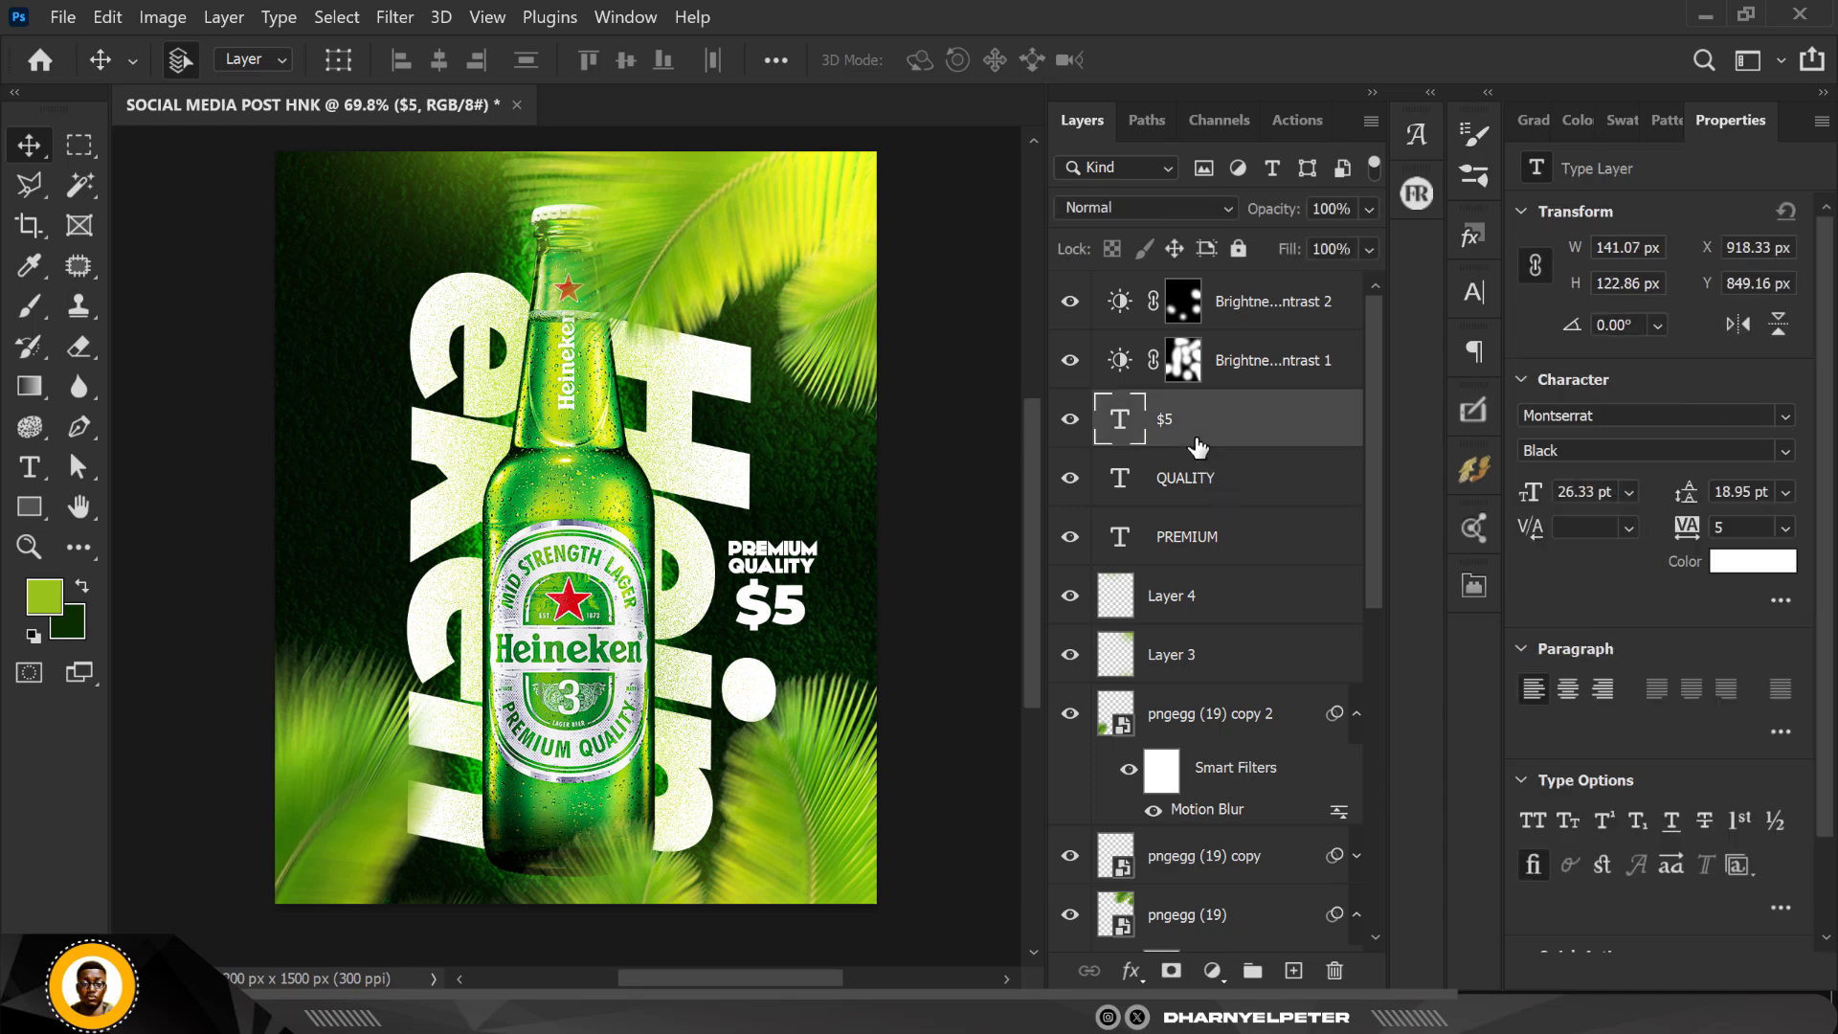
shift+click(1230, 555)
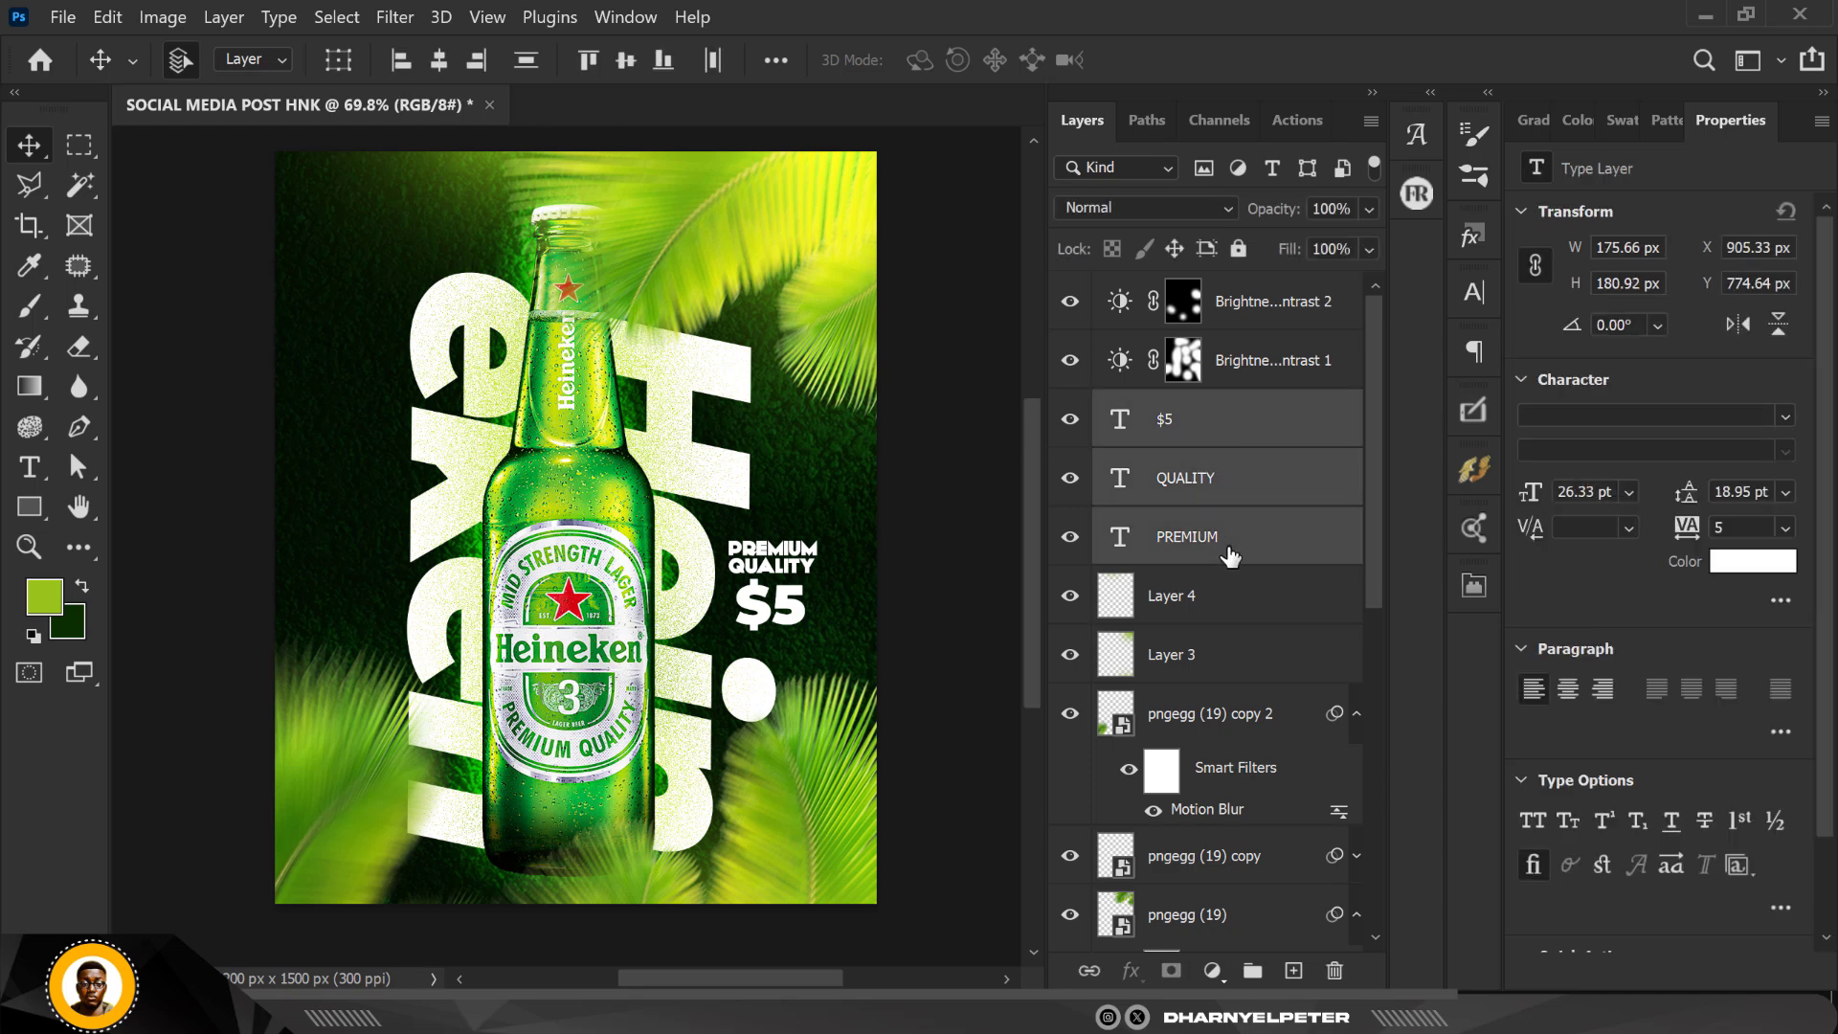
key(ctrl+t)
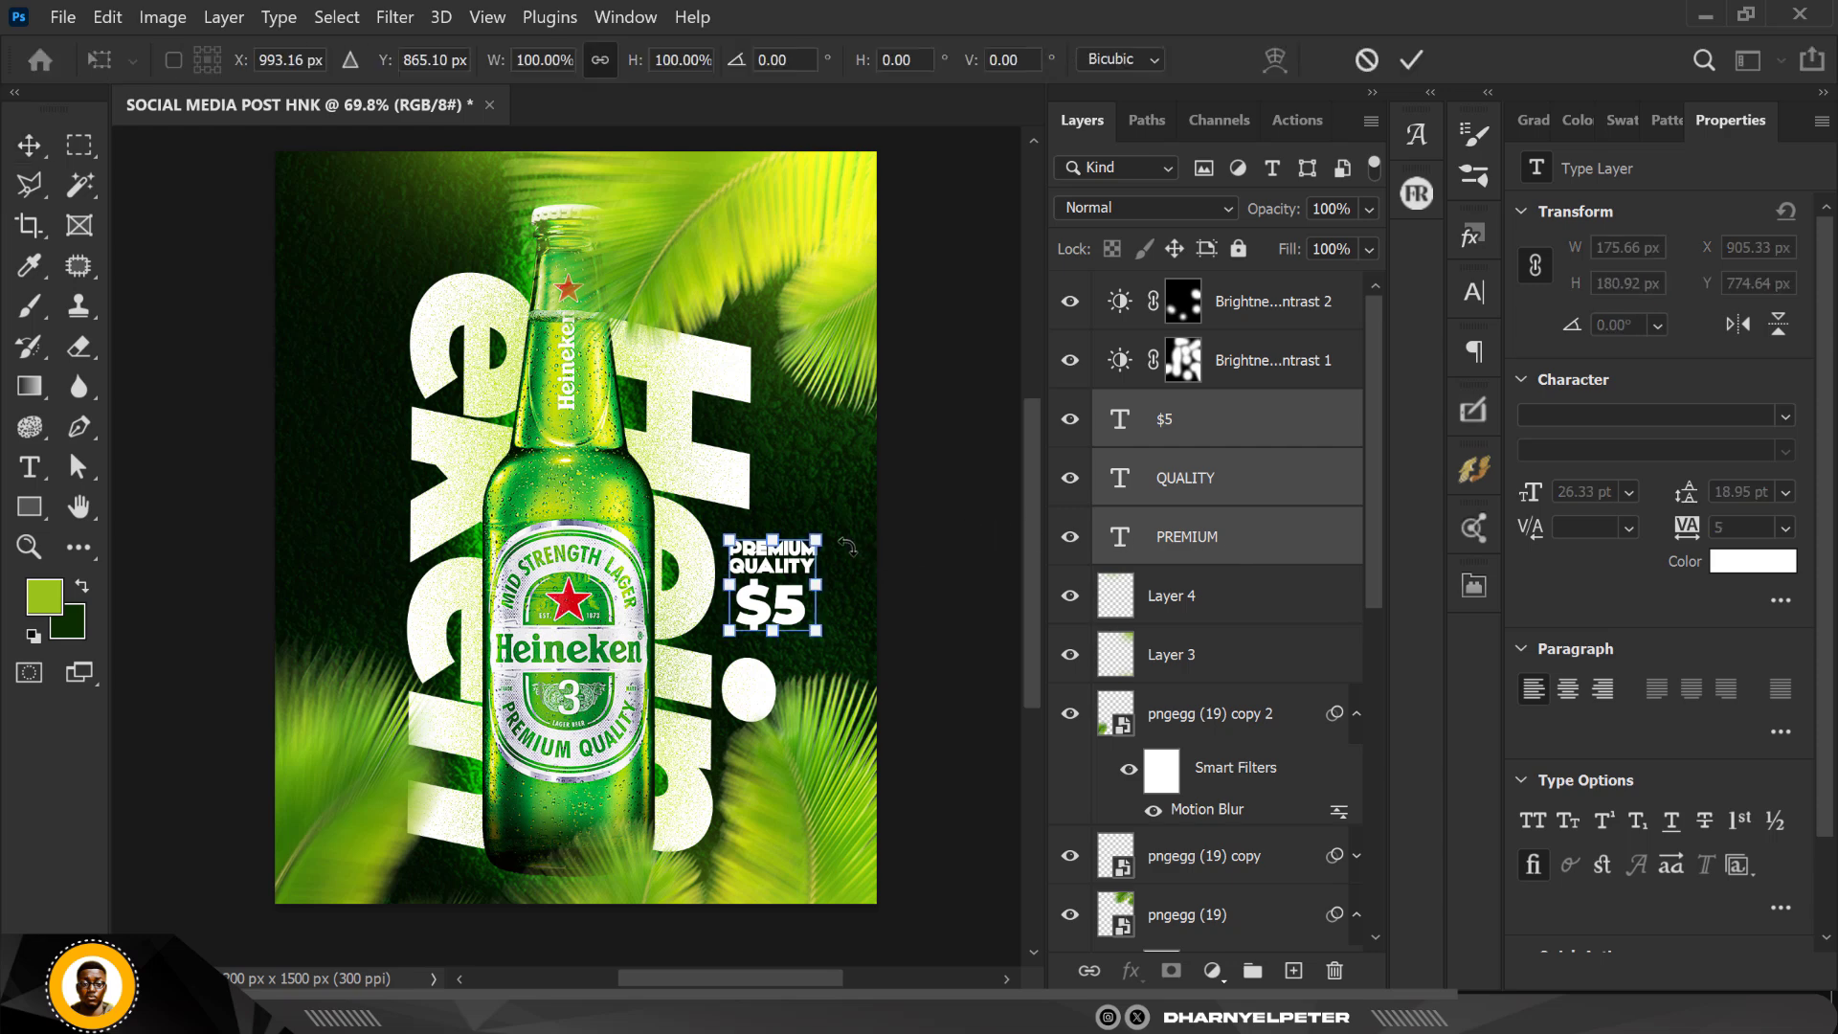
drag(826, 535, 813, 544)
key(Return)
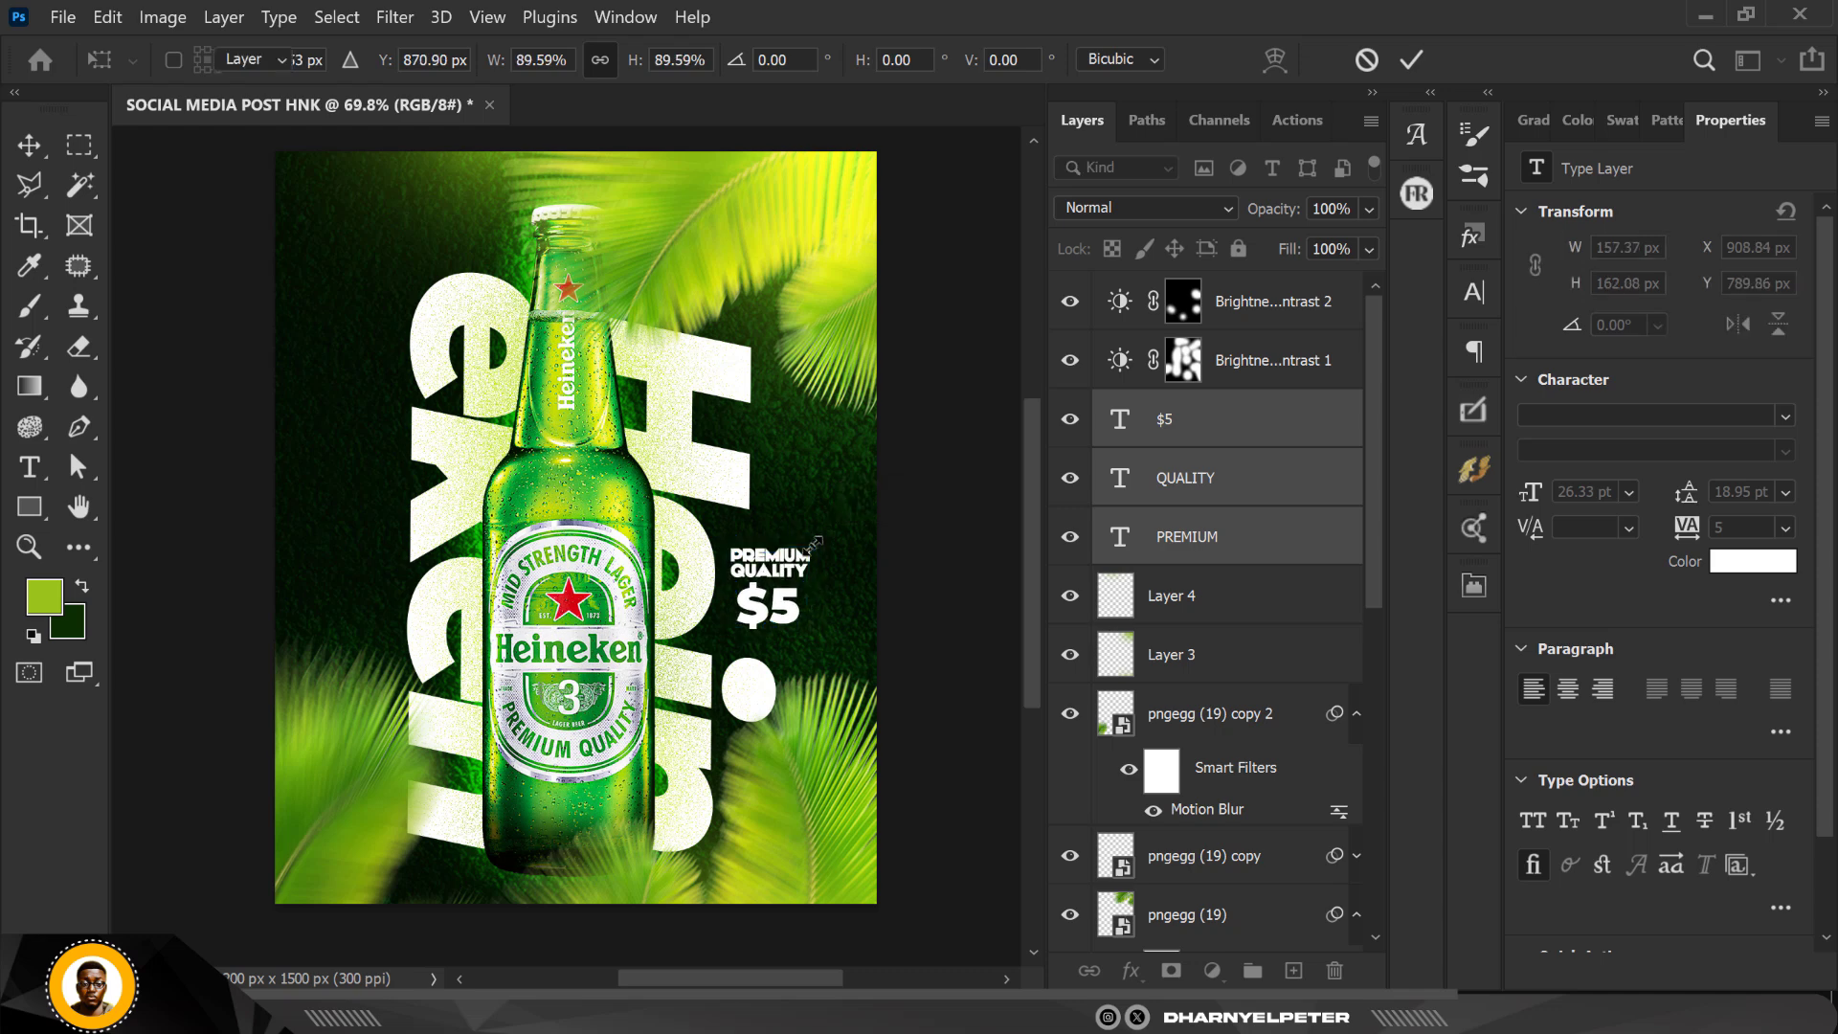
Step: Nudge the three text layers up by 30 px overall and deselect them
key(shift+Up)
key(shift+Up)
key(shift+Up)
key(shift+Up)
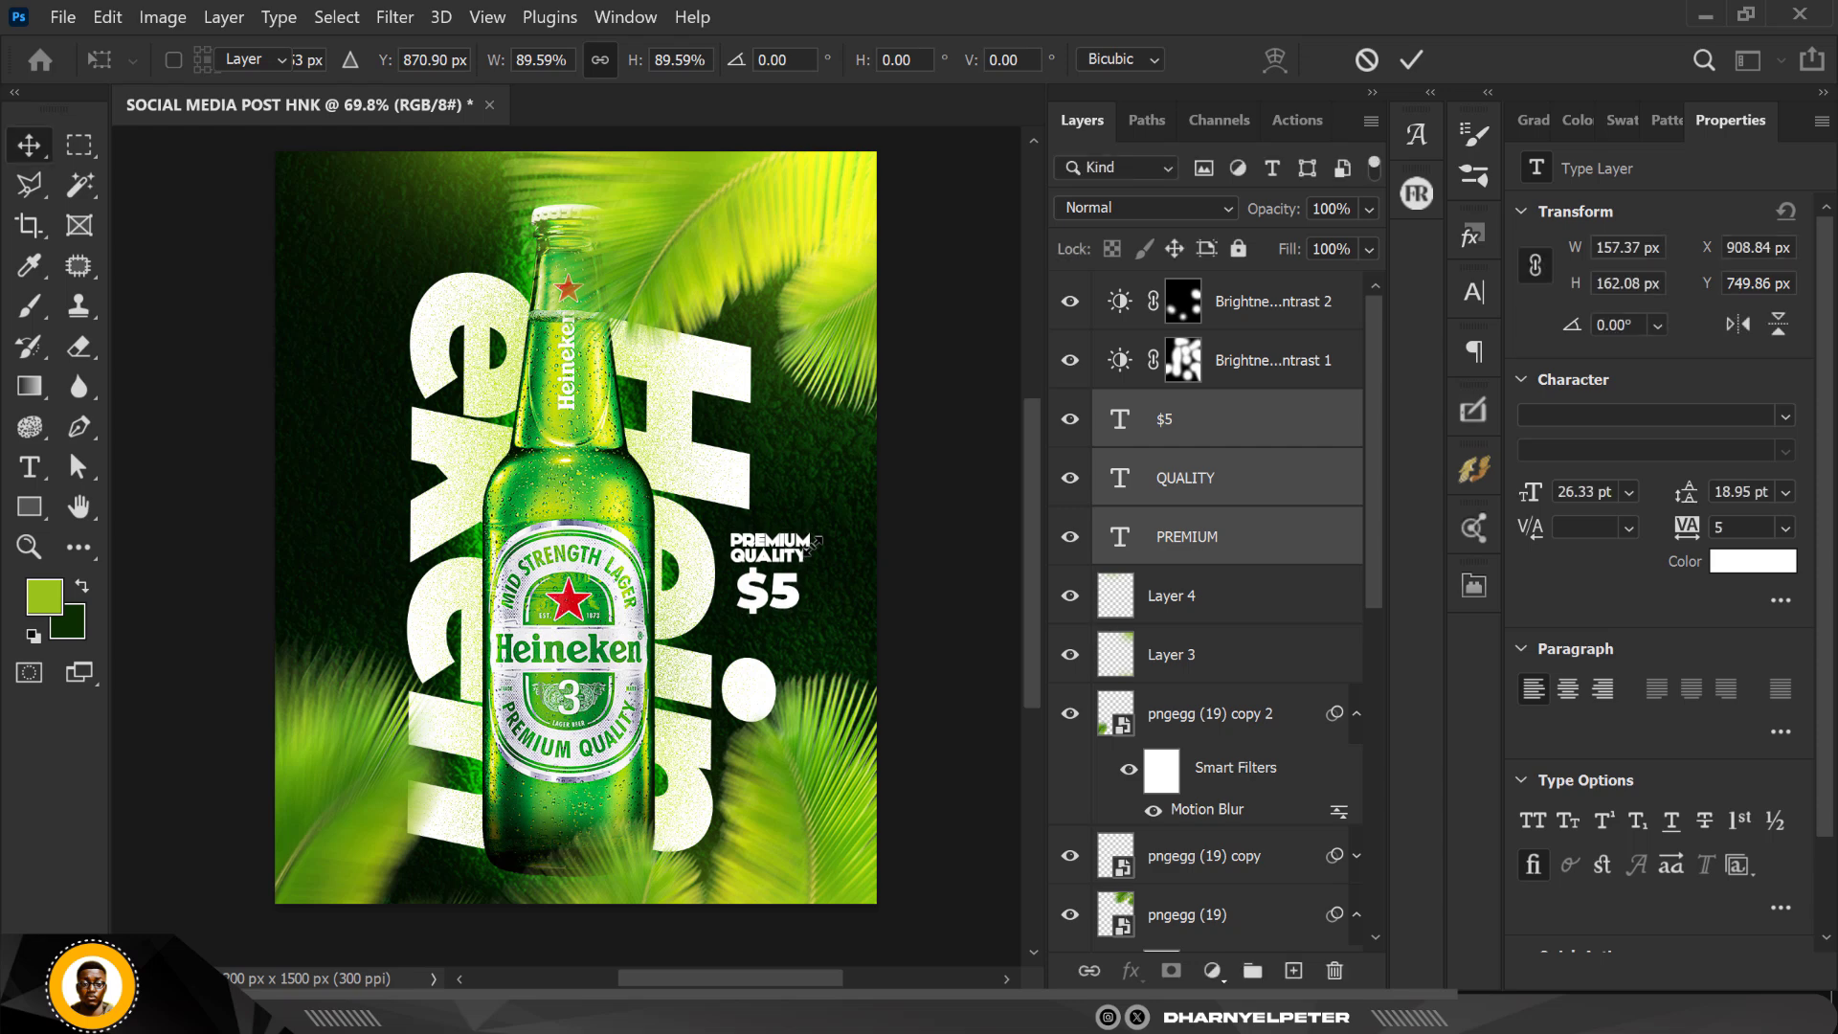
key(shift+Down)
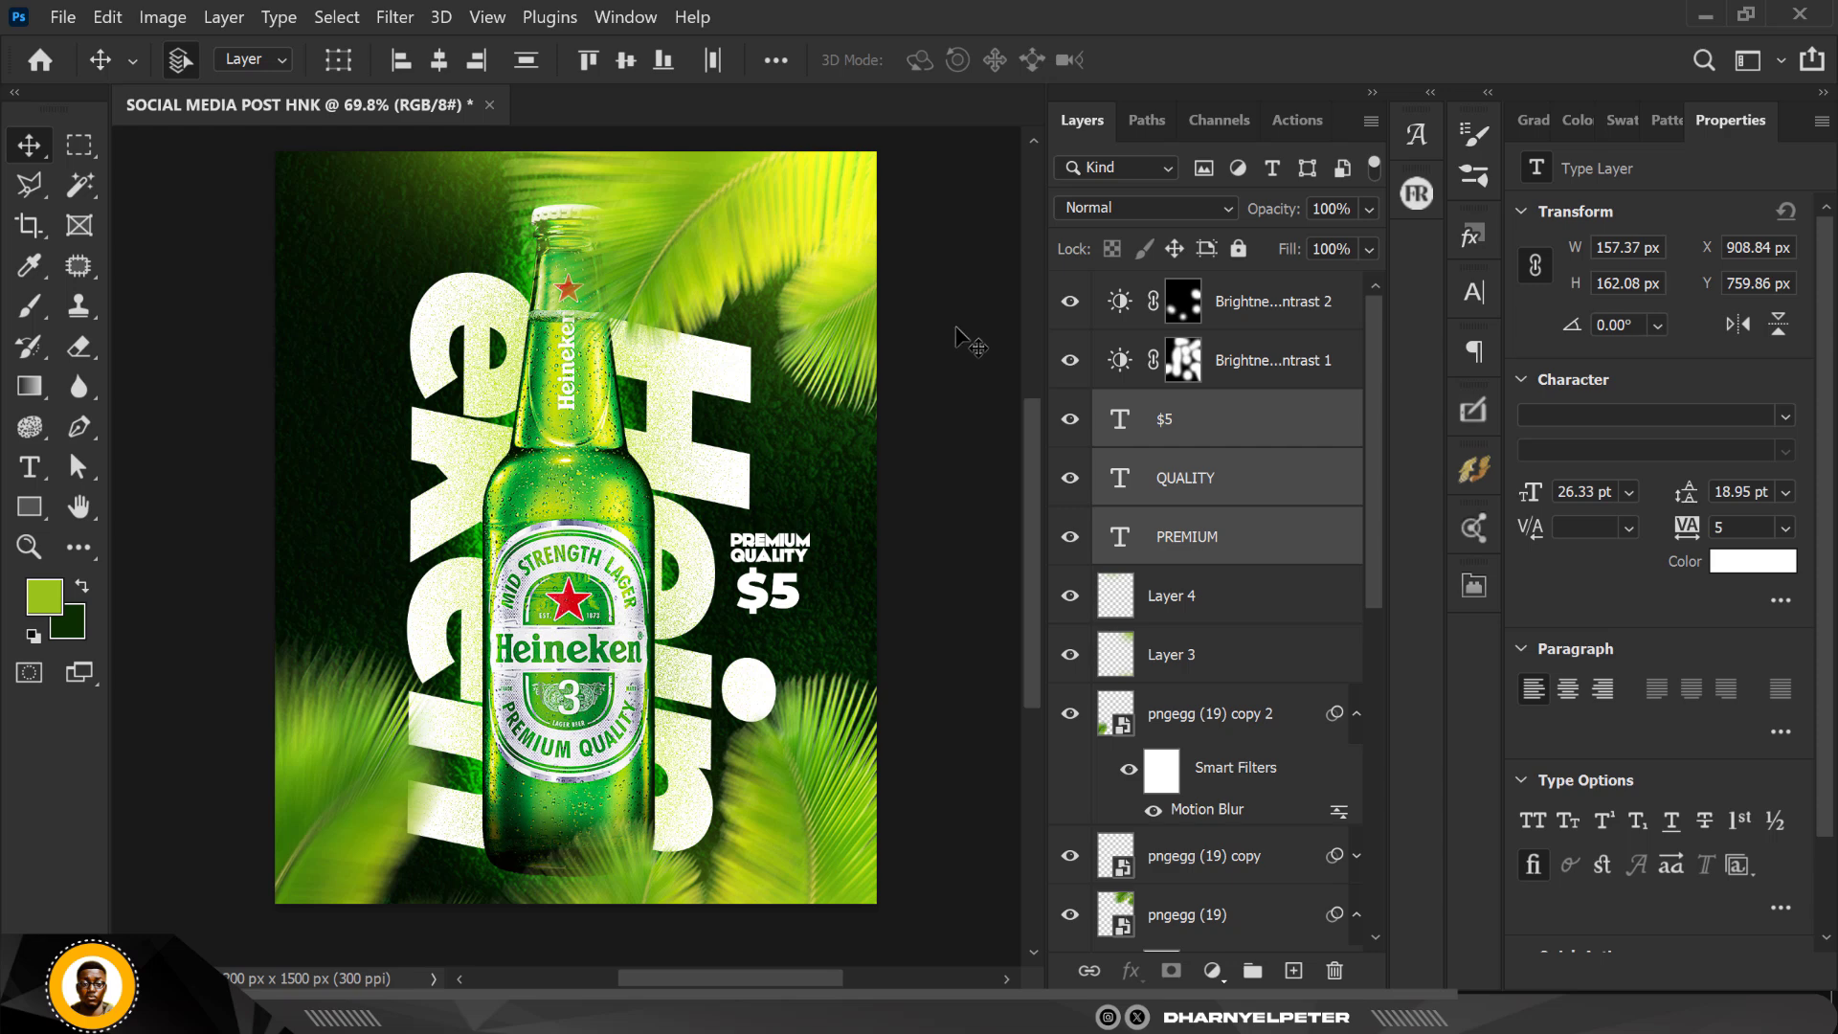
click(938, 402)
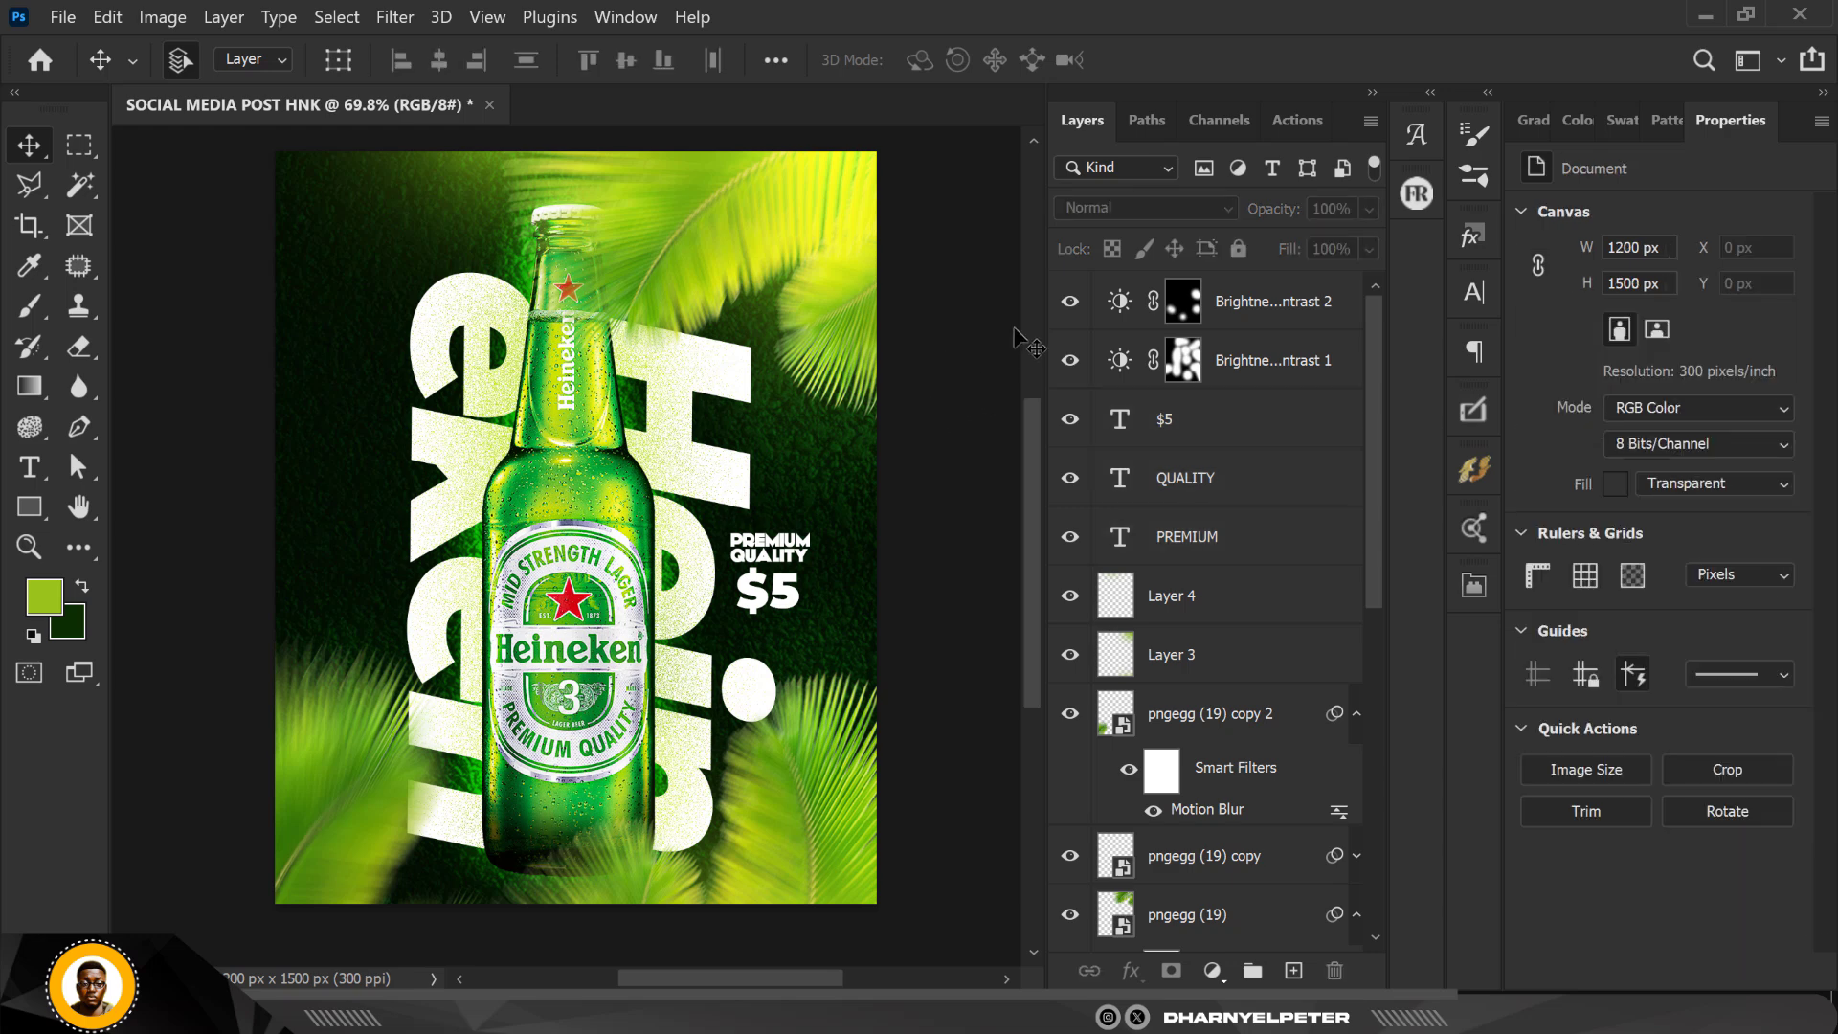
Step: Stamp all visible layers into a new layer above Brightness/Contrast 2 and convert it to a smart object
click(1299, 304)
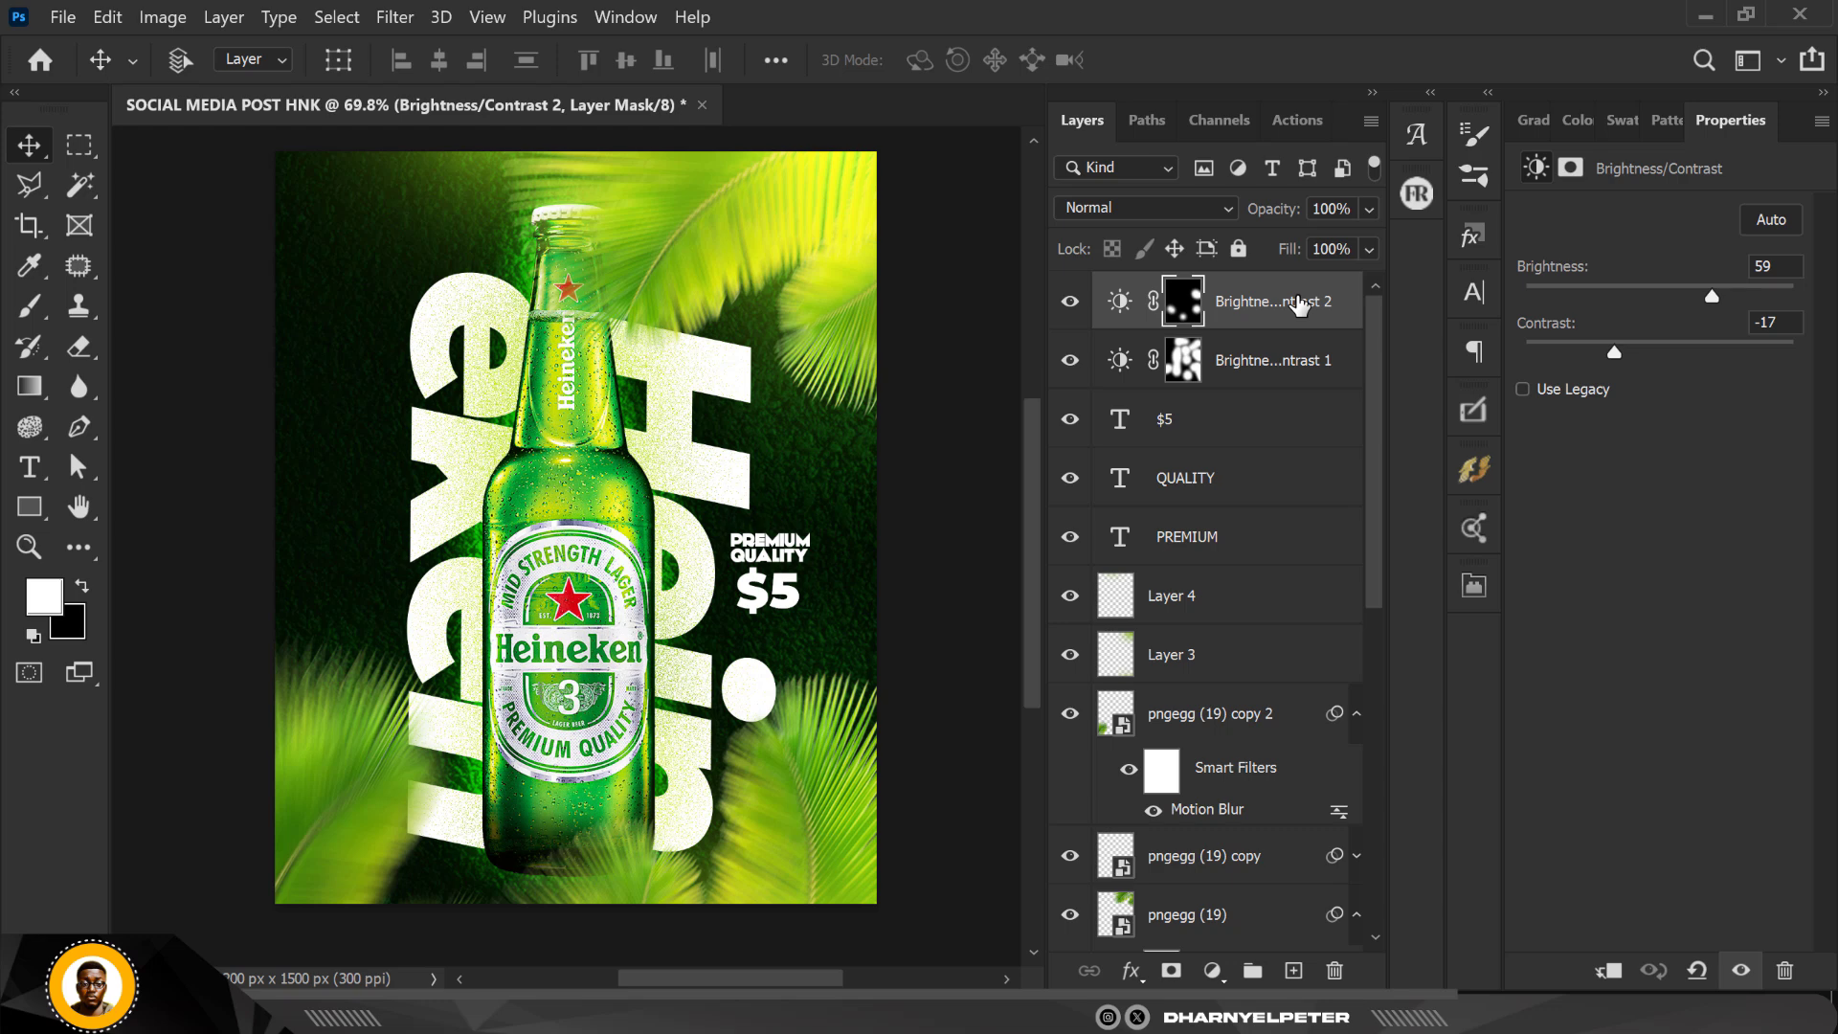
key(ctrl+shift+alt+e)
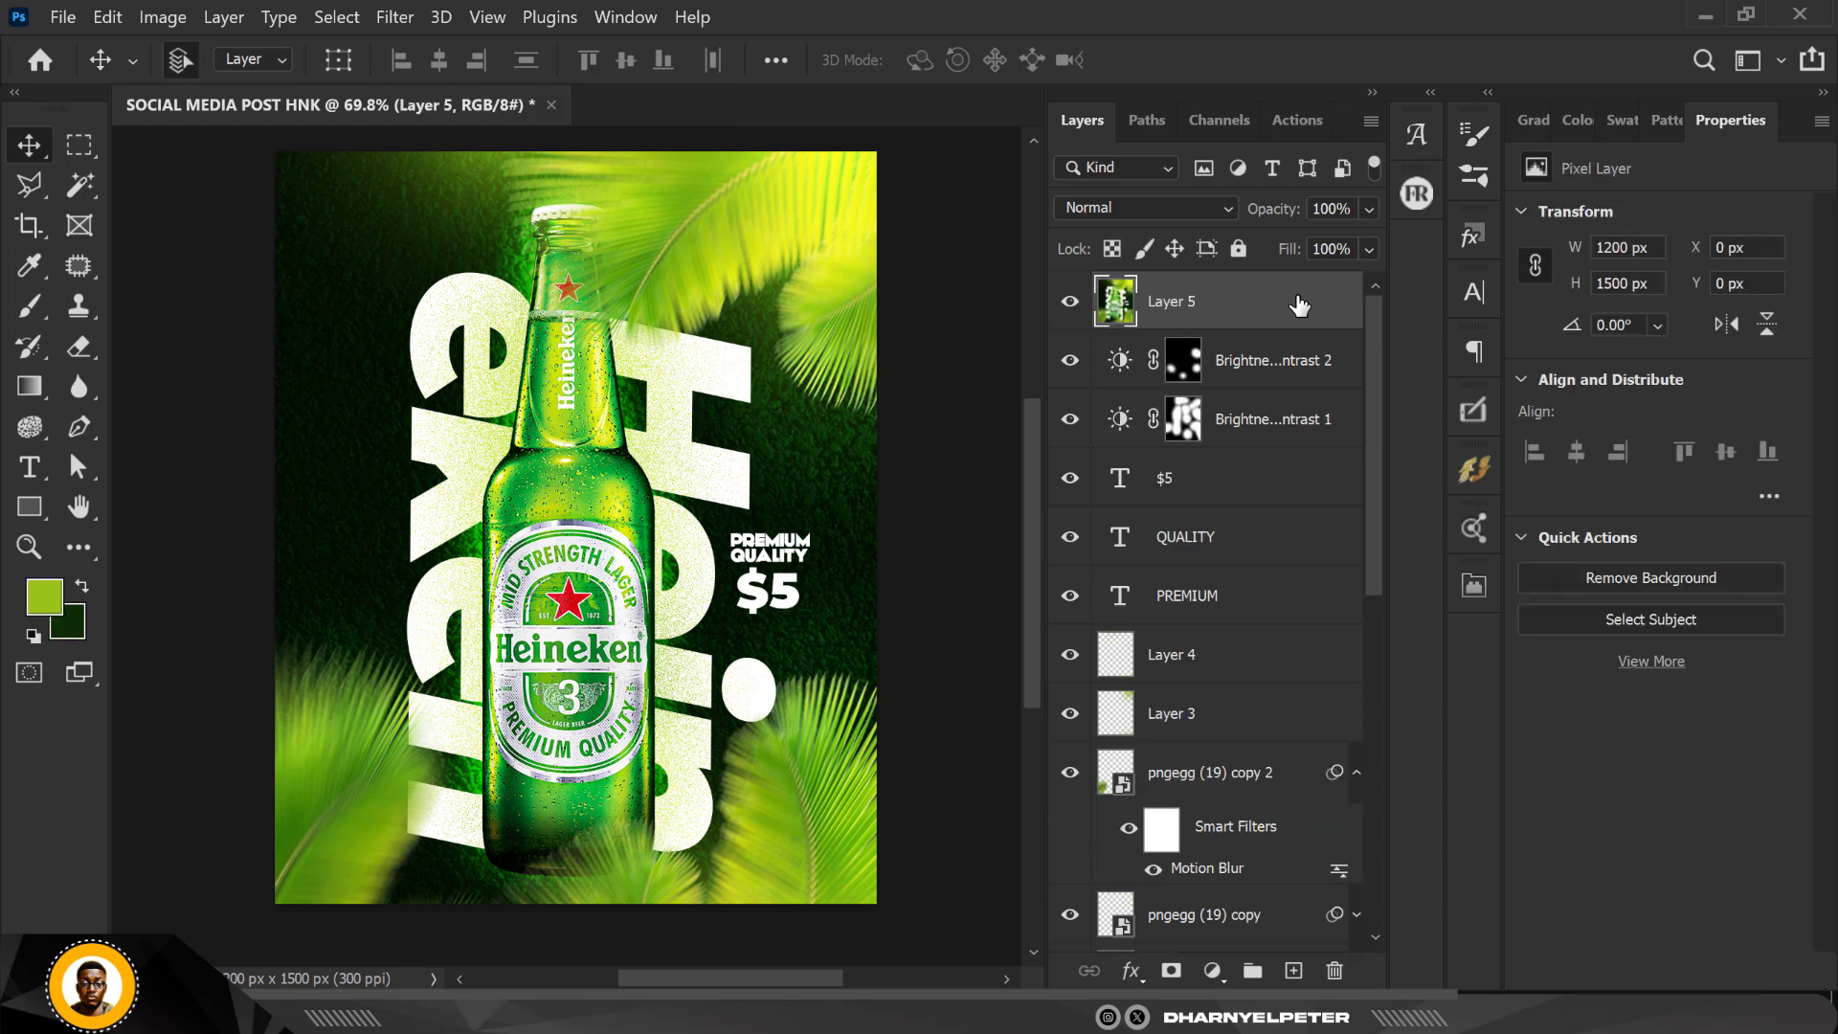
right_click(1299, 304)
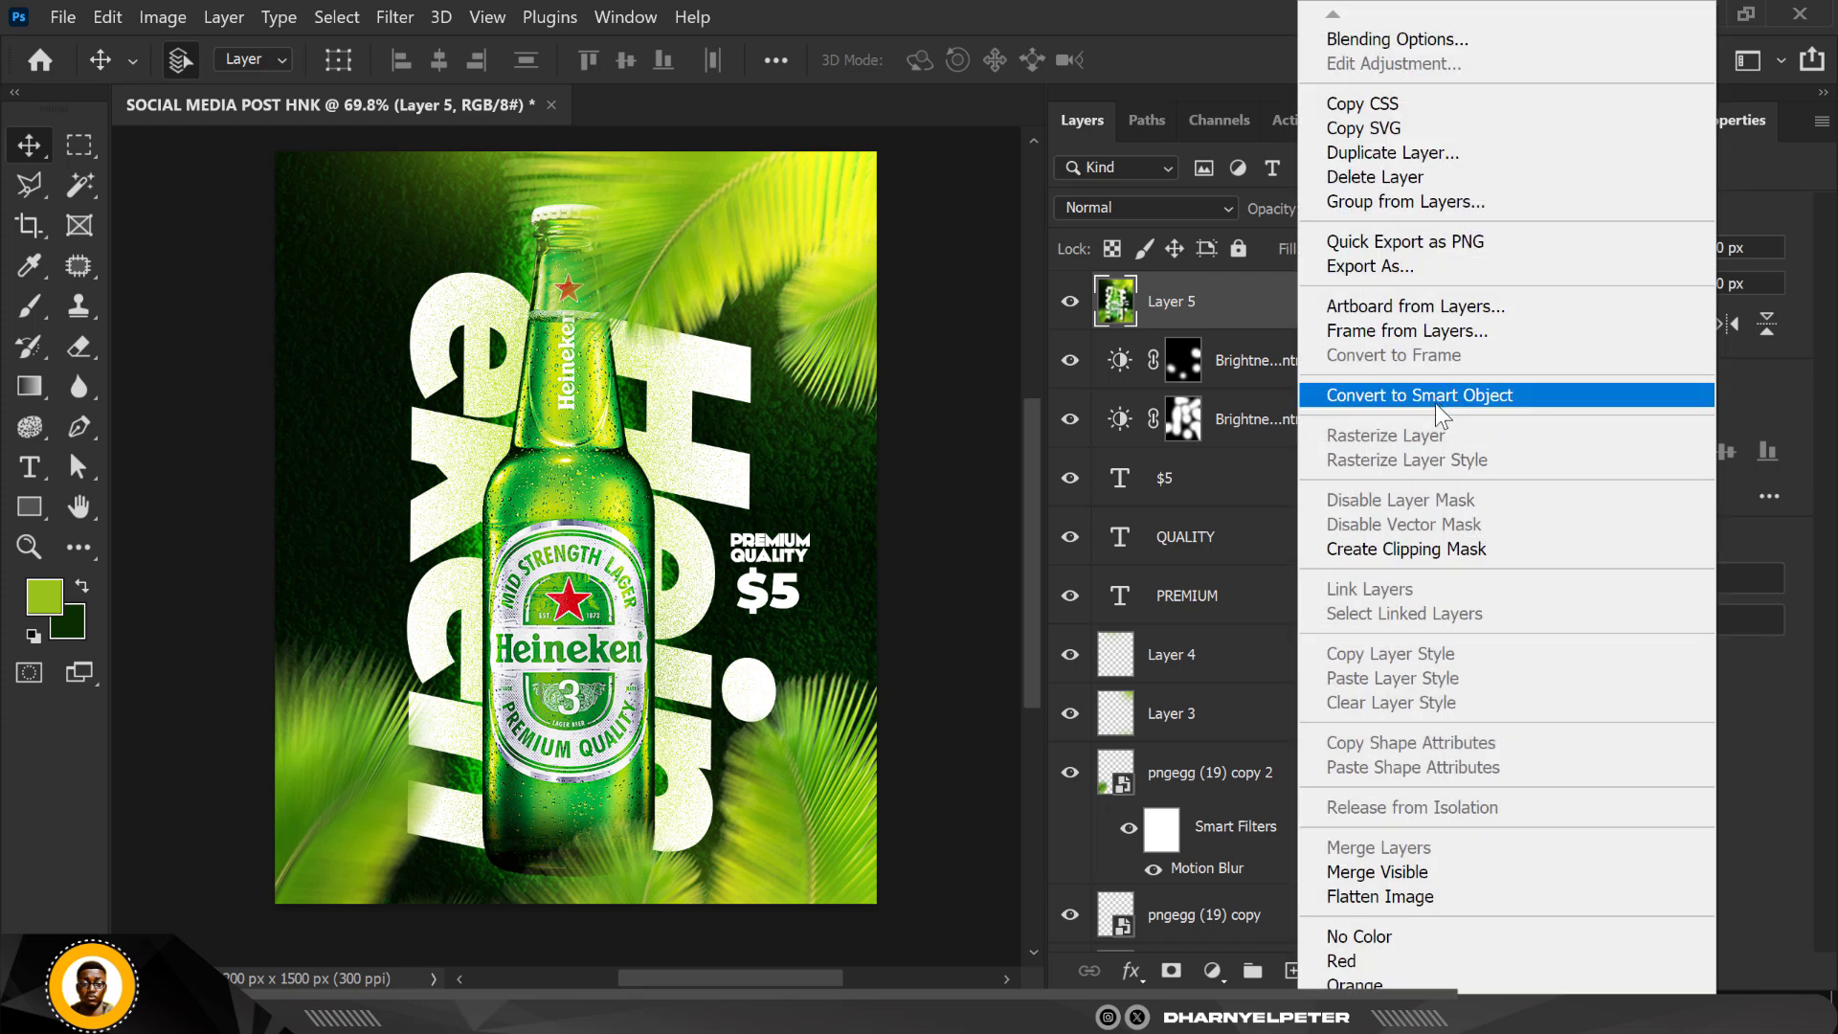
click(1436, 414)
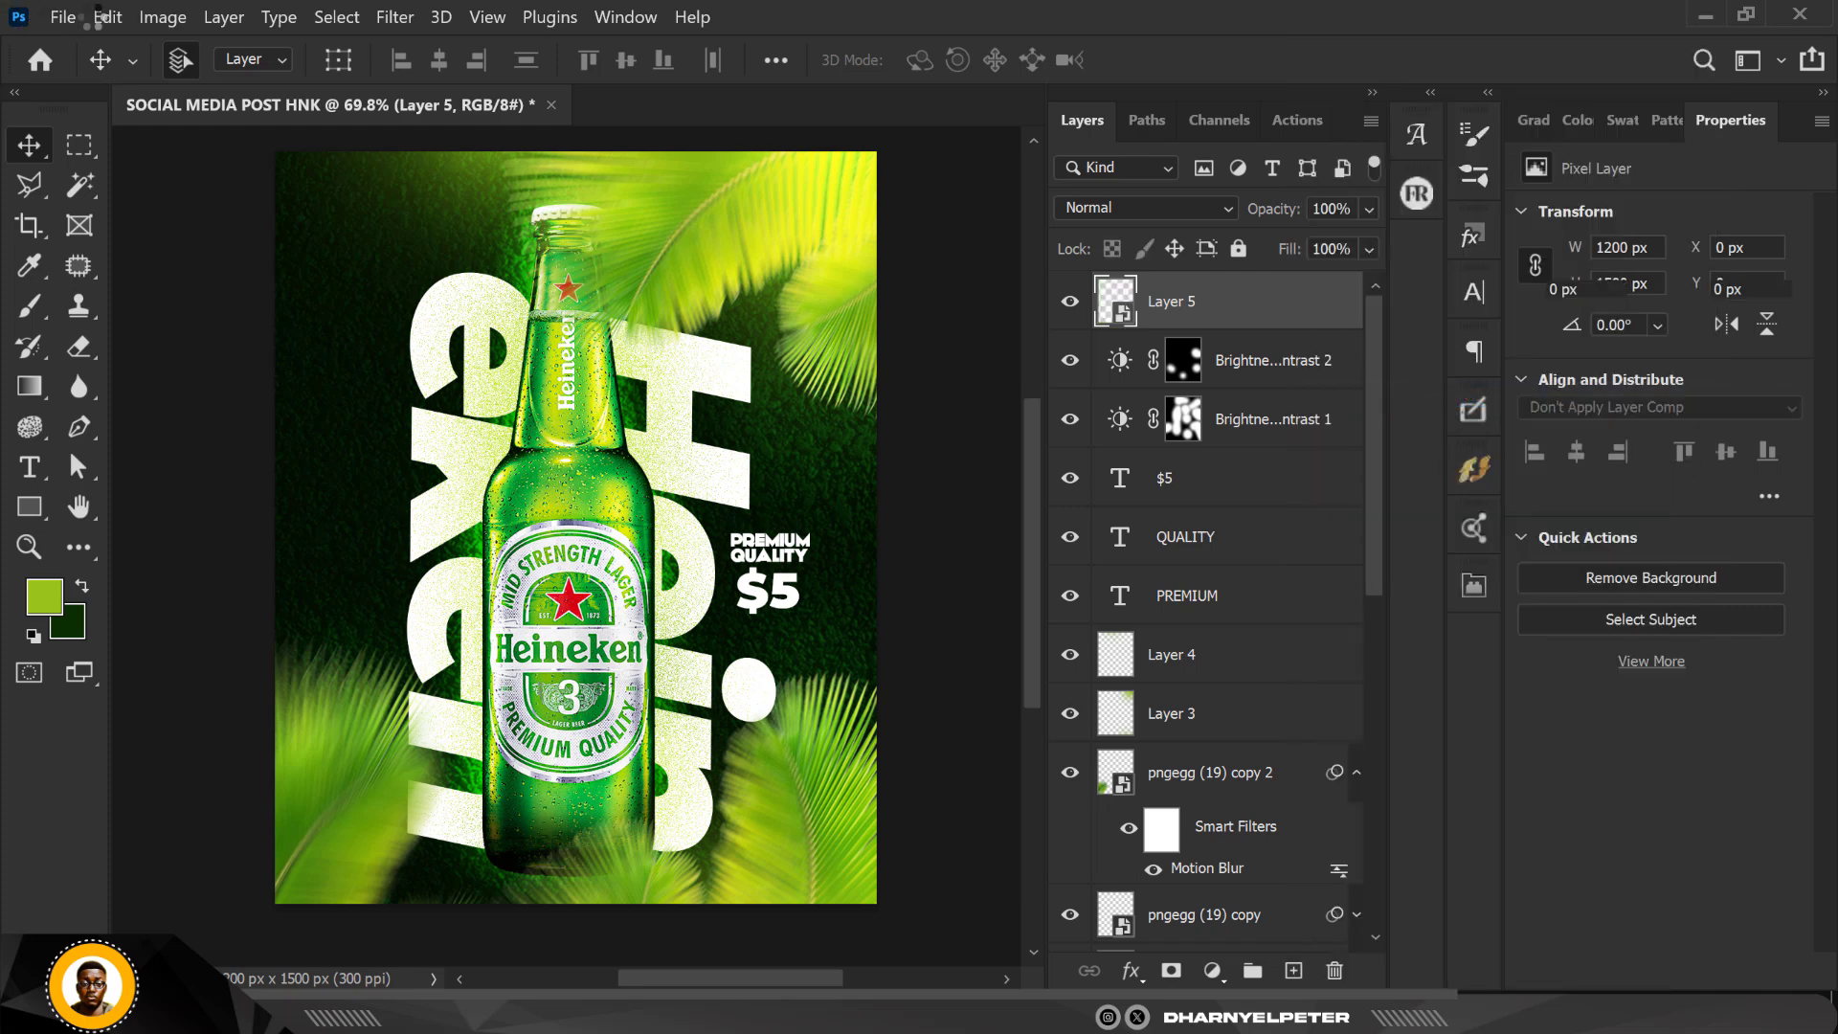
Step: Apply an Add Noise smart filter to the merged layer with a small amount, uniform distribution and monochromatic off
click(394, 16)
mouse_move(544, 440)
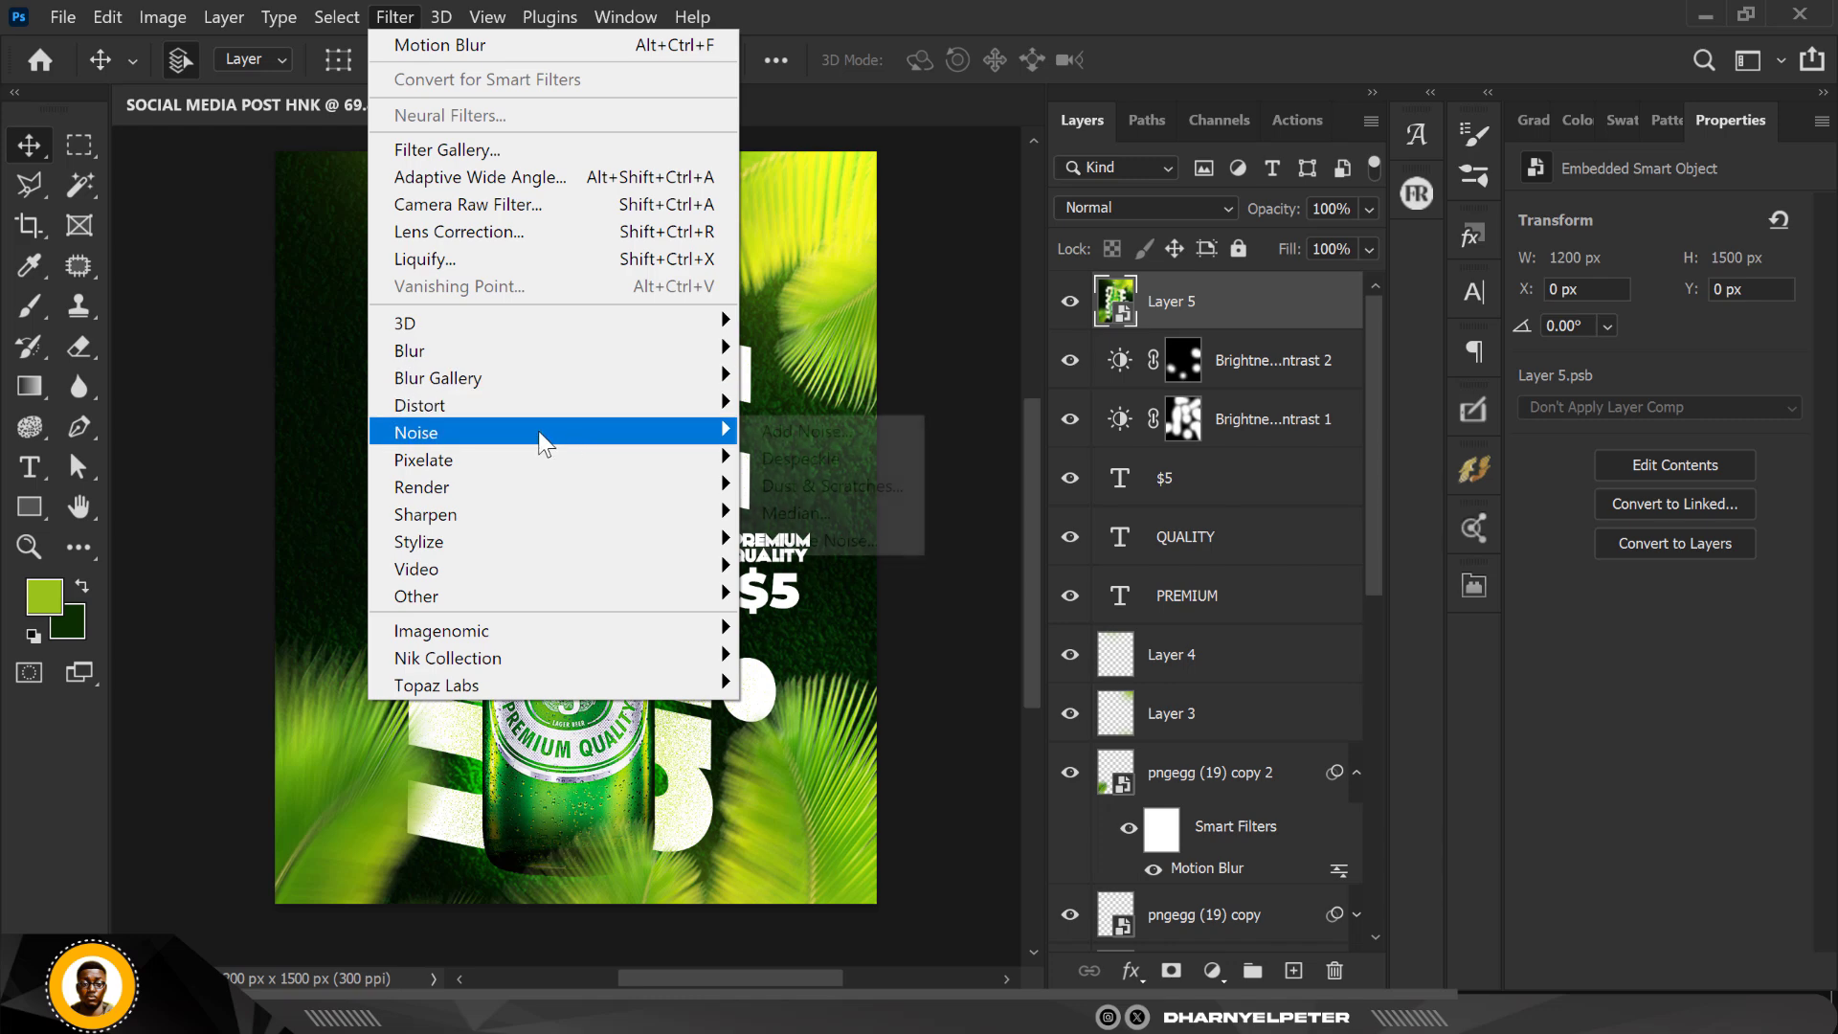
click(787, 431)
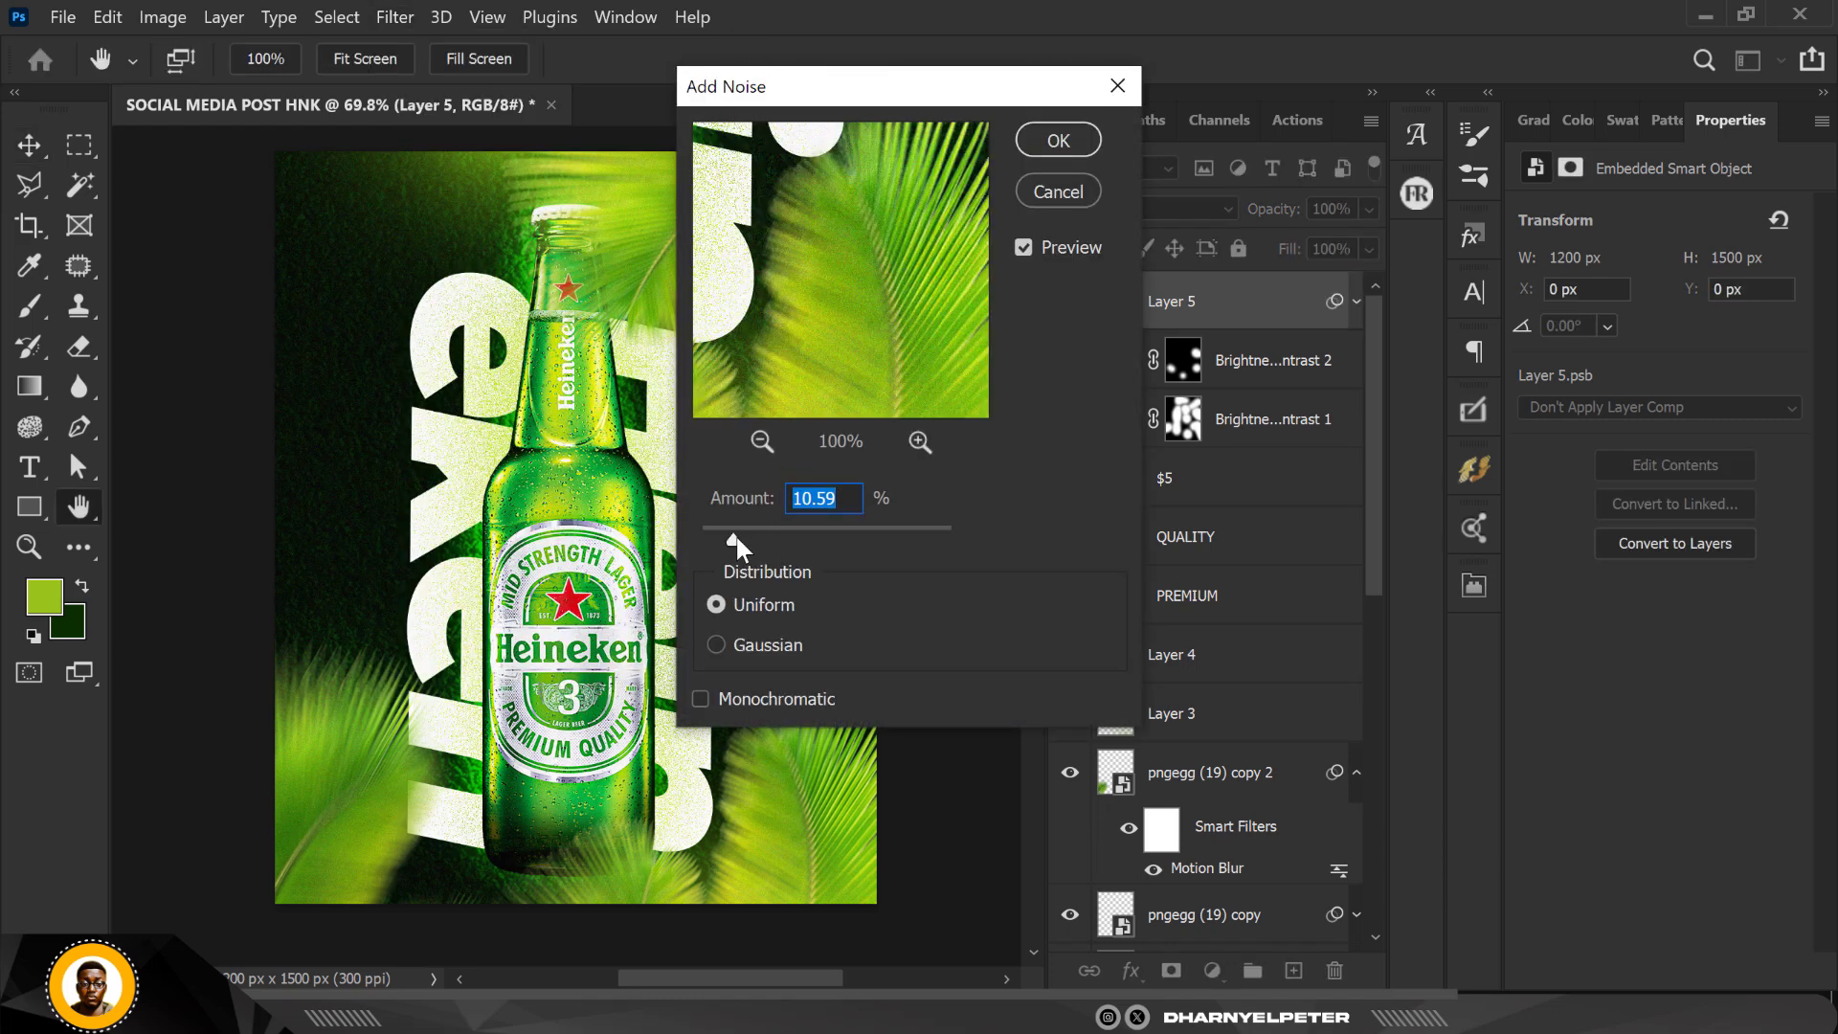
drag(735, 536, 714, 538)
click(1059, 141)
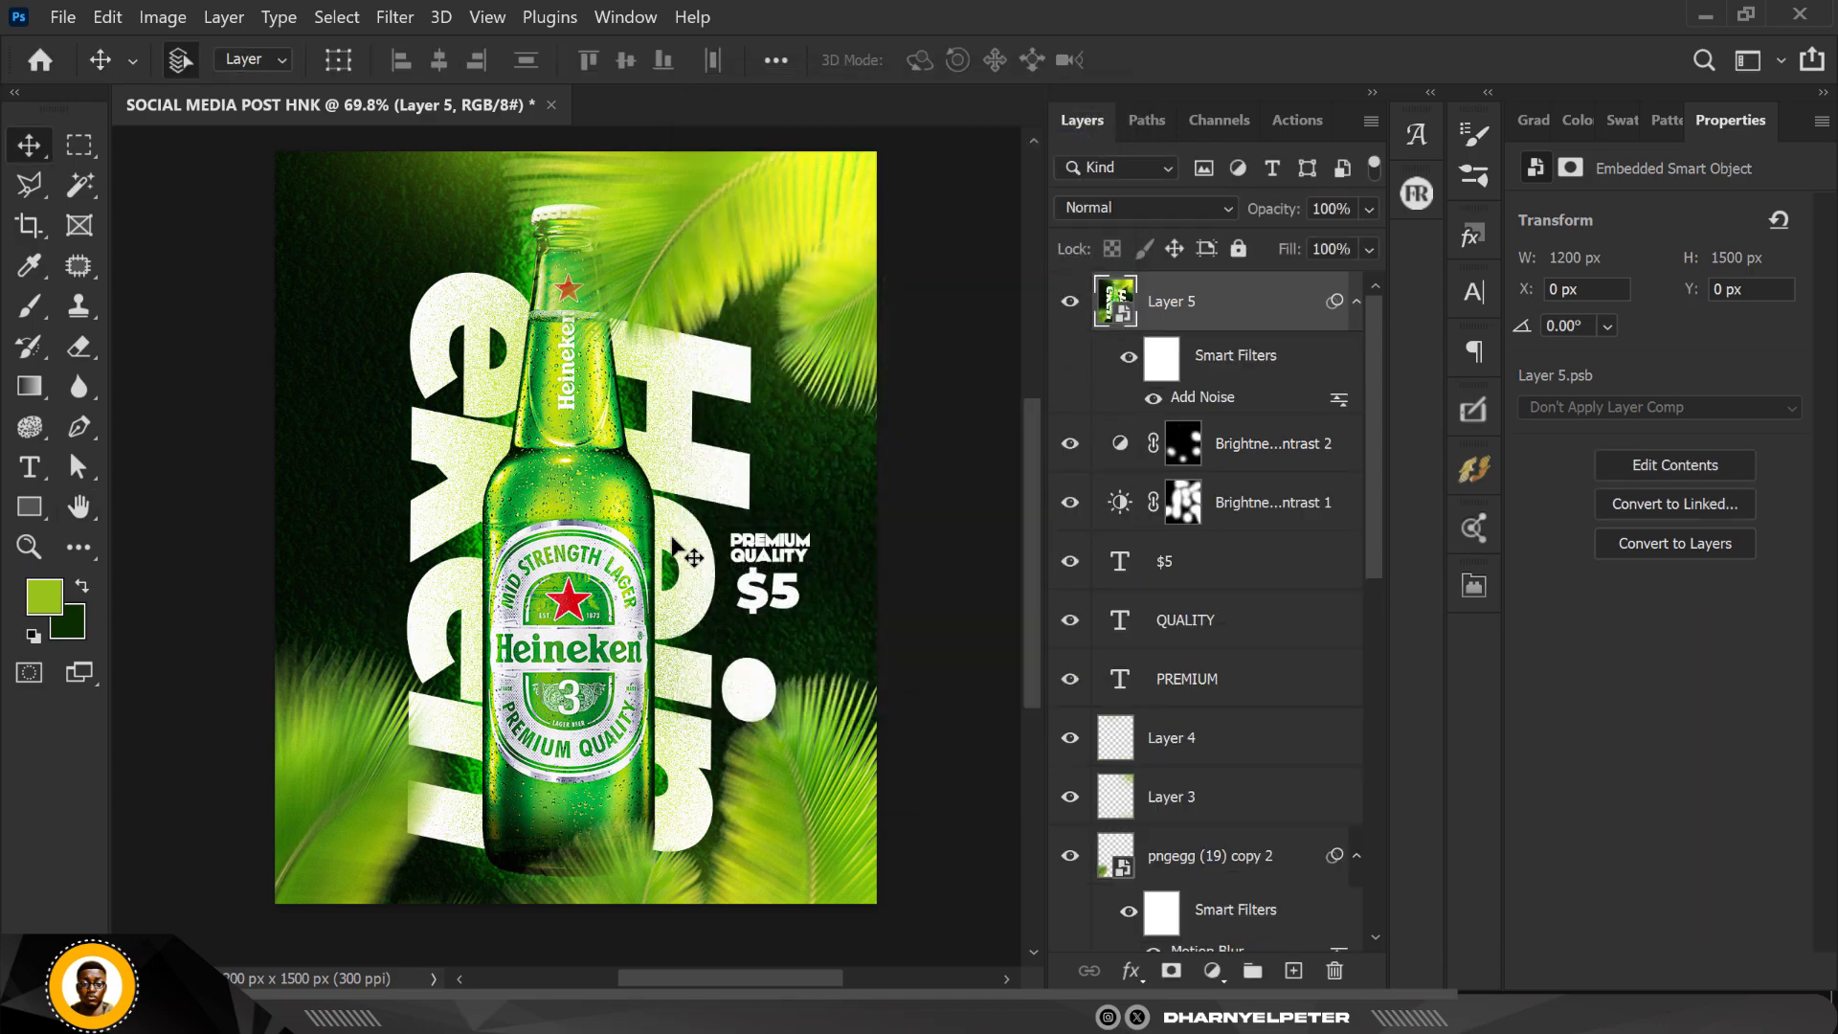
scroll(674, 541, down, 3)
scroll(673, 541, up, 3)
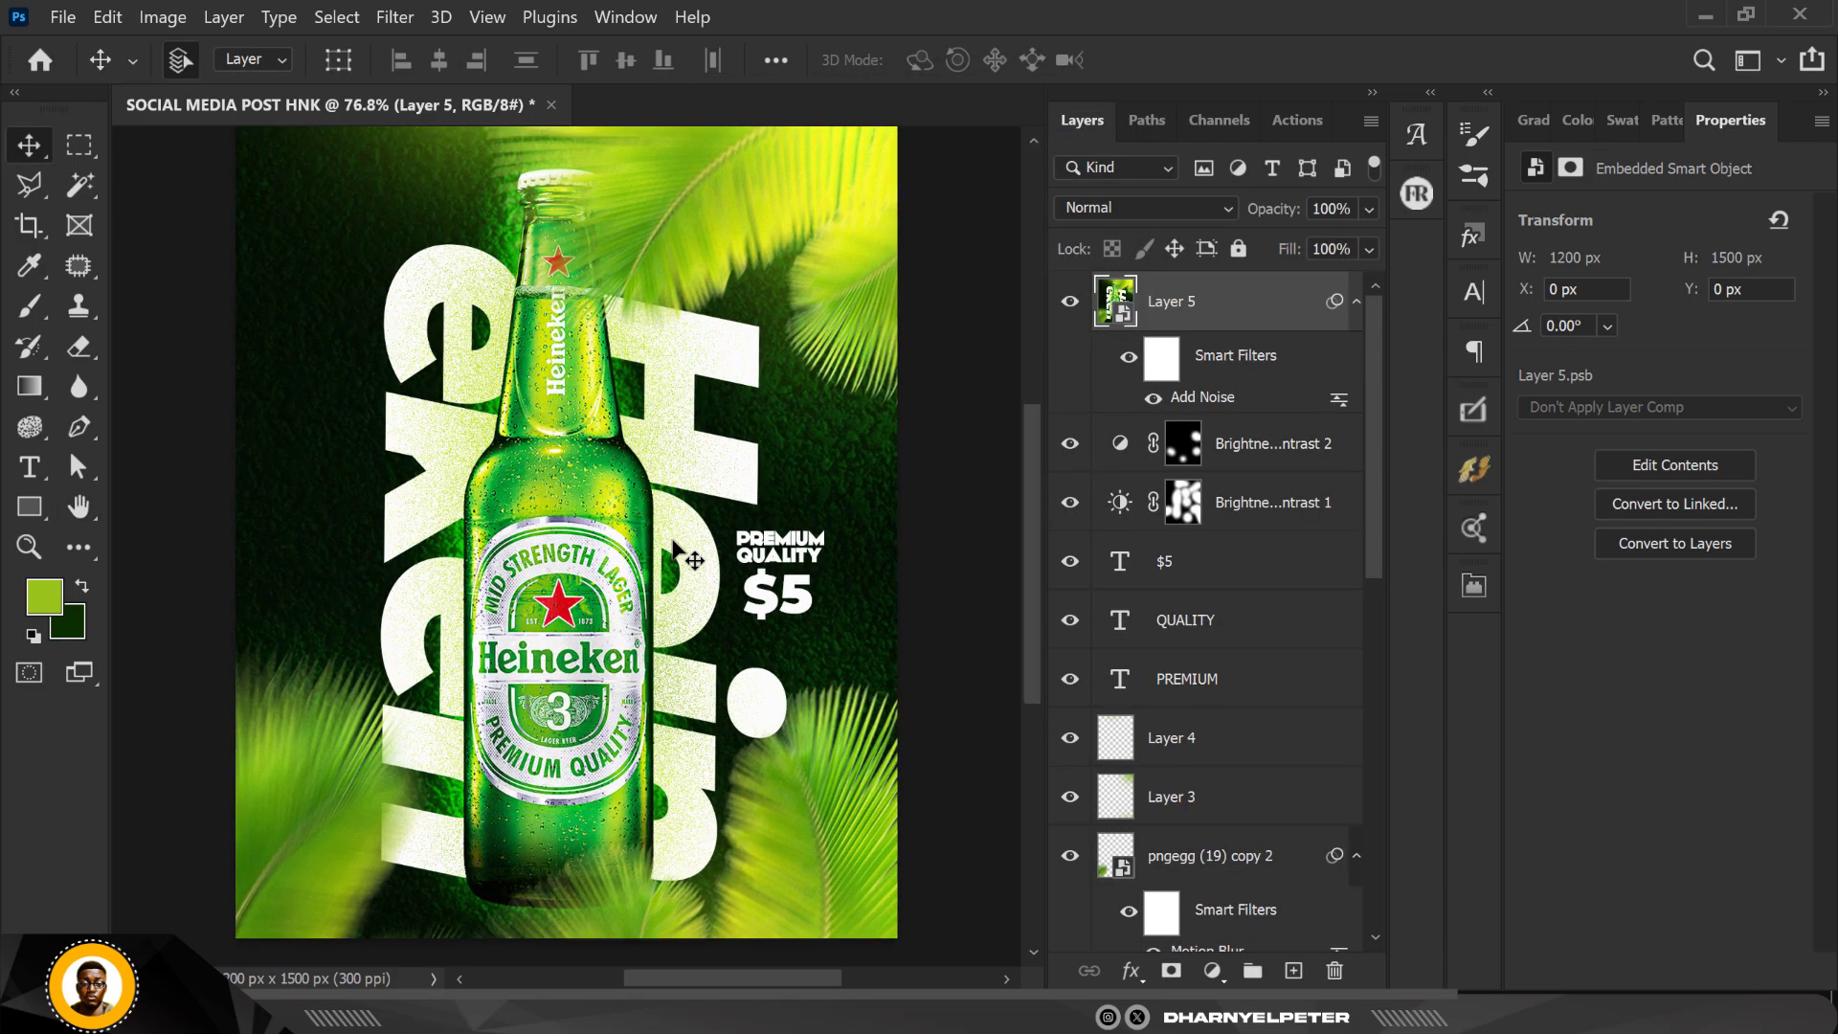
scroll(673, 541, up, 1)
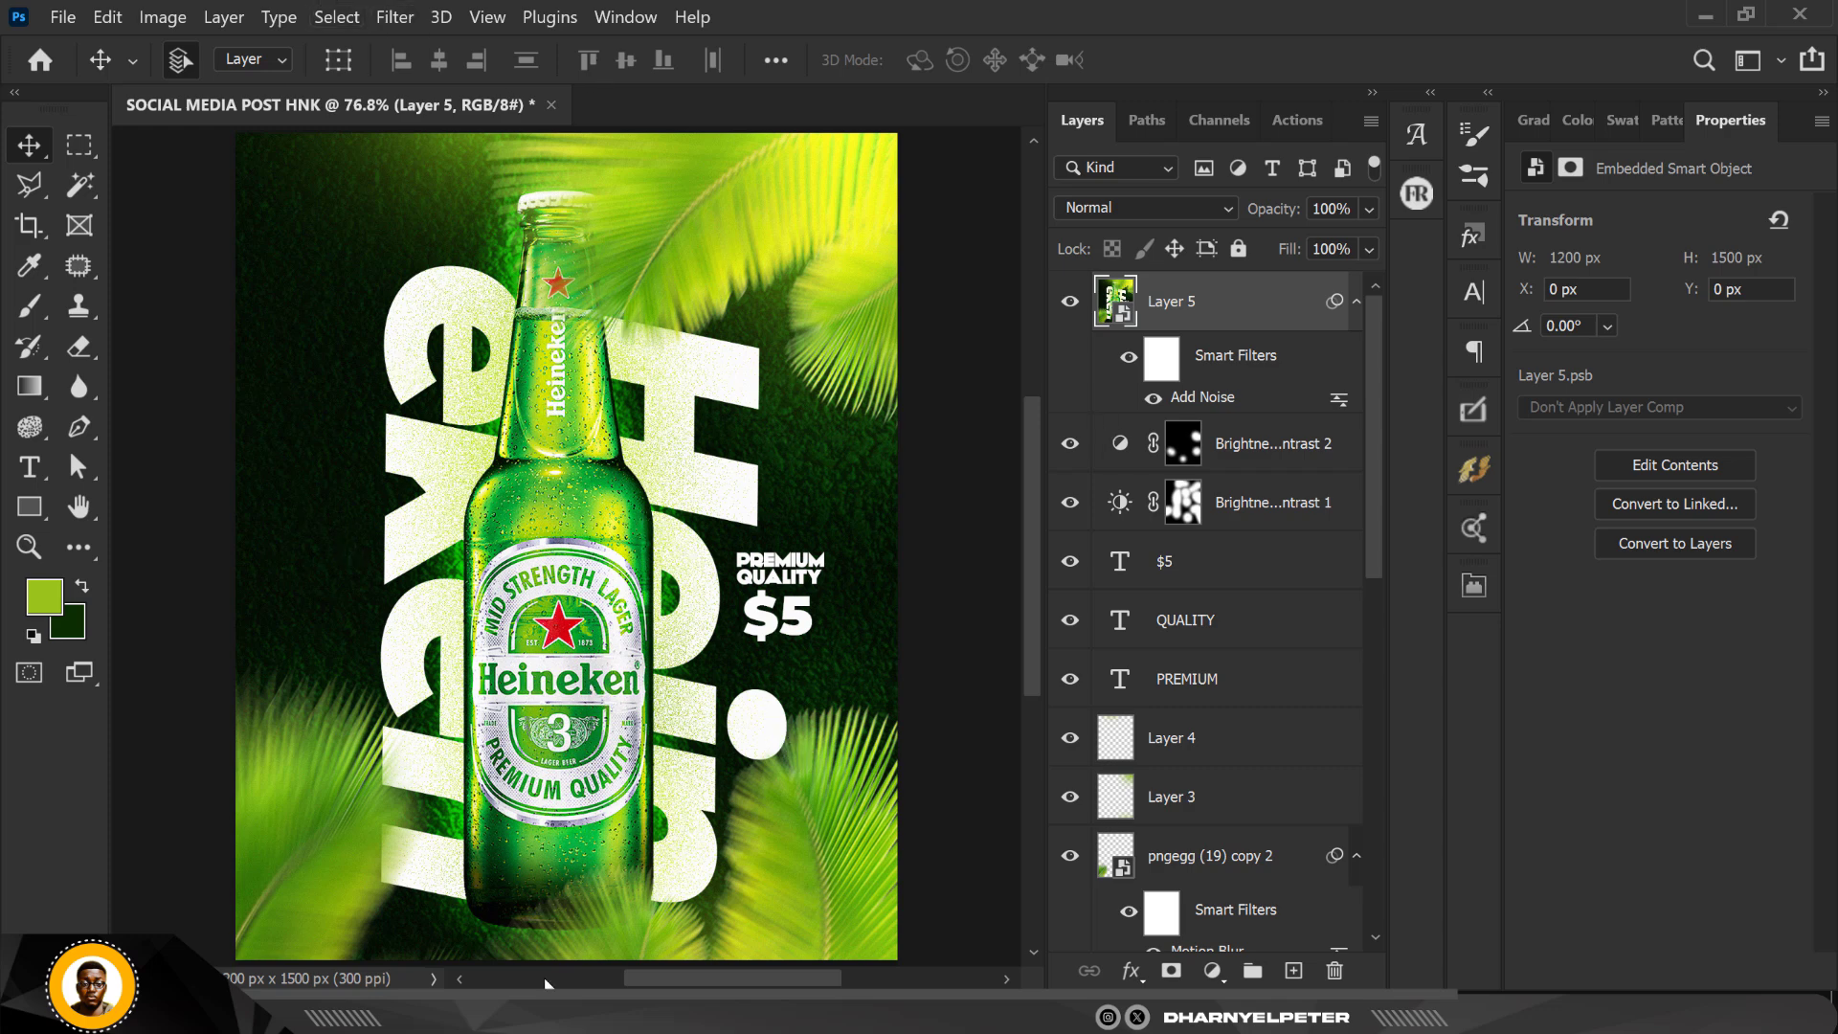
scroll(1312, 689, down, 10)
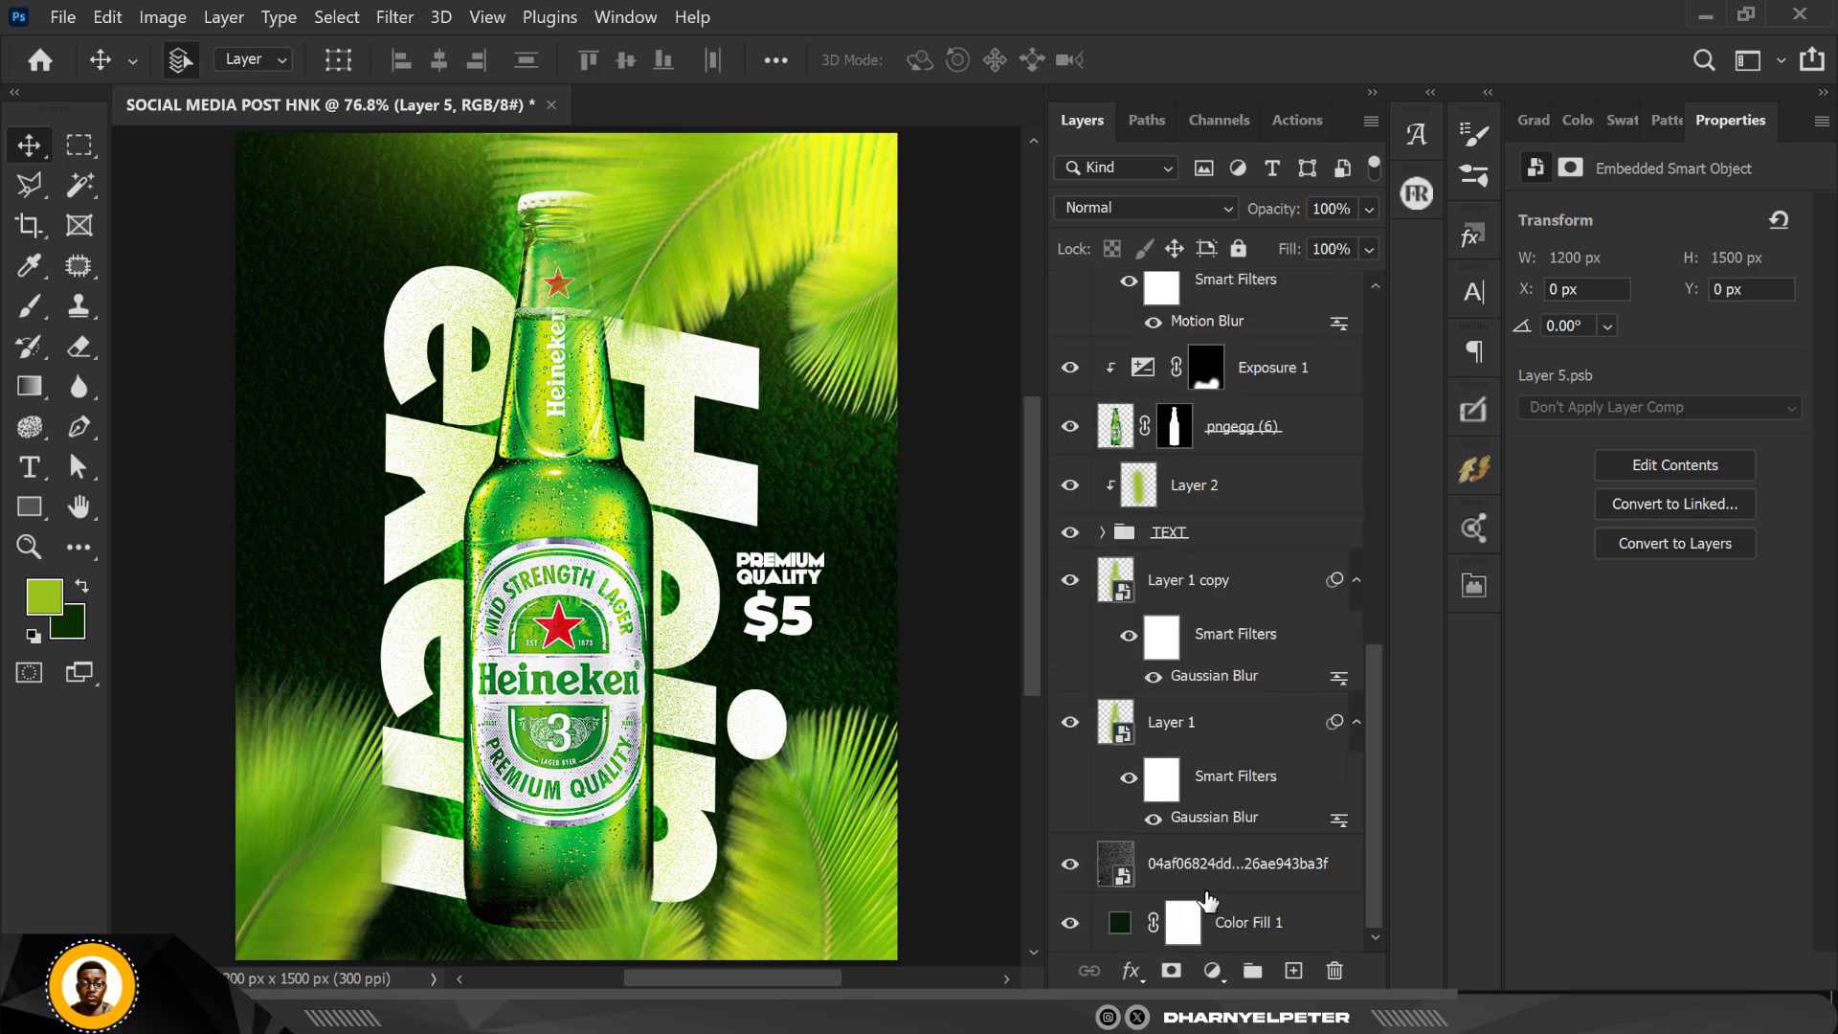